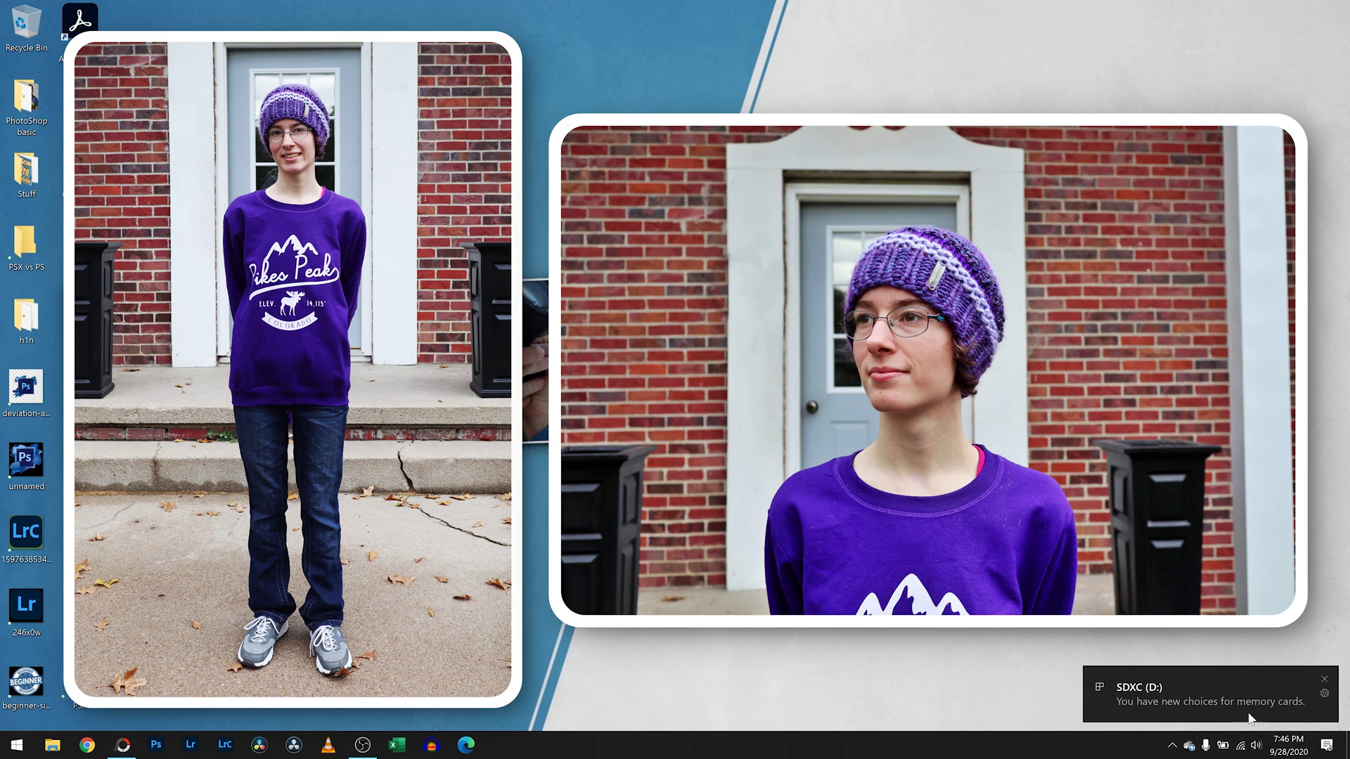
# Step: Open the 266_PANA folder inside DCIM on the SDXC (D:) memory card
pyautogui.click(1286, 675)
pyautogui.click(1189, 132)
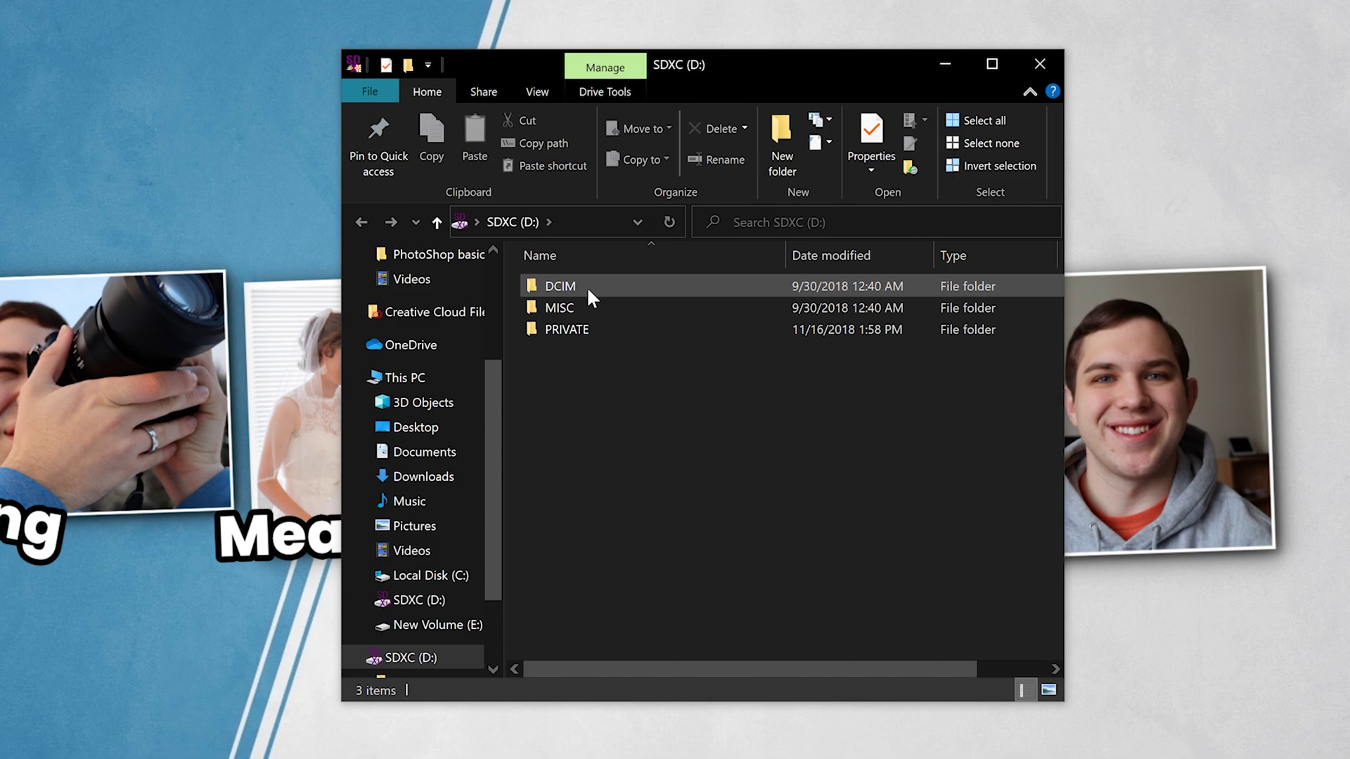
pyautogui.click(810, 289)
pyautogui.doubleClick(587, 287)
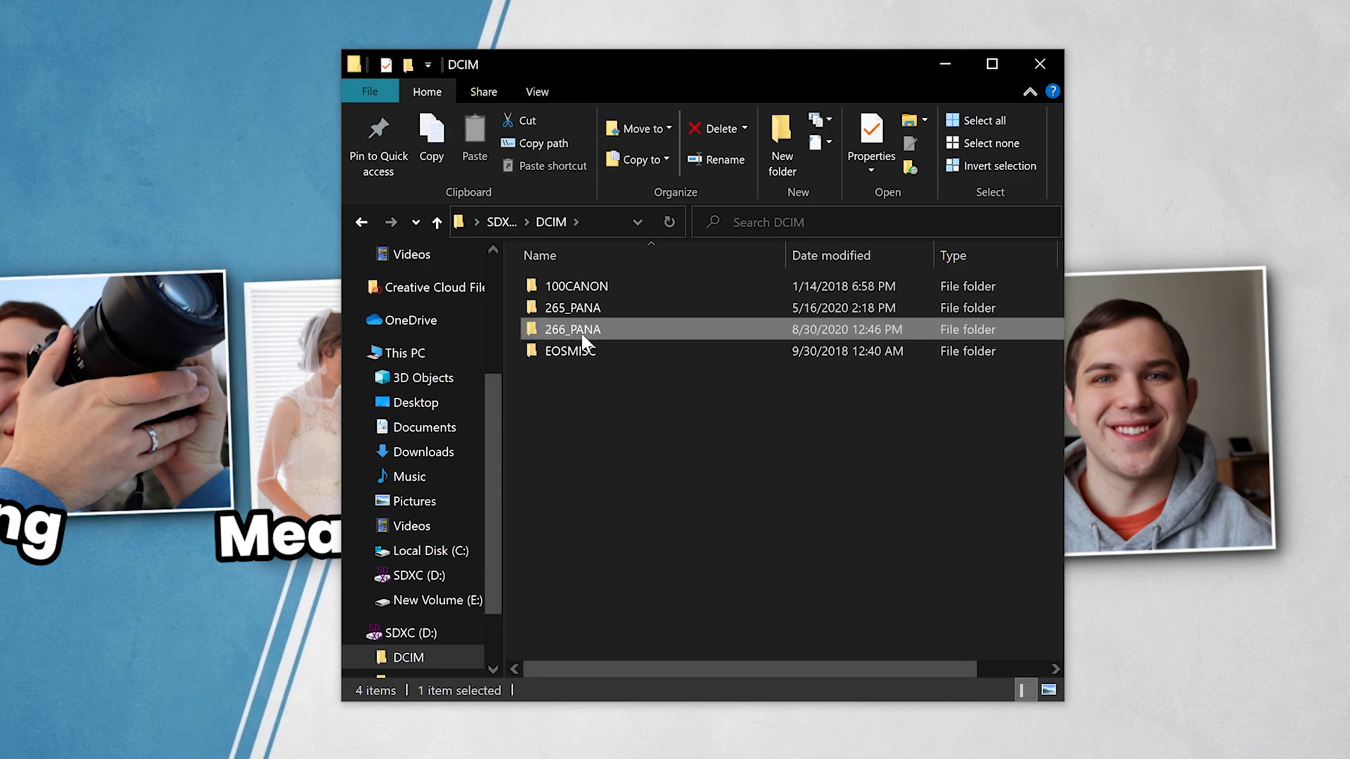
pyautogui.doubleClick(583, 329)
pyautogui.scroll(-3, 617, 329)
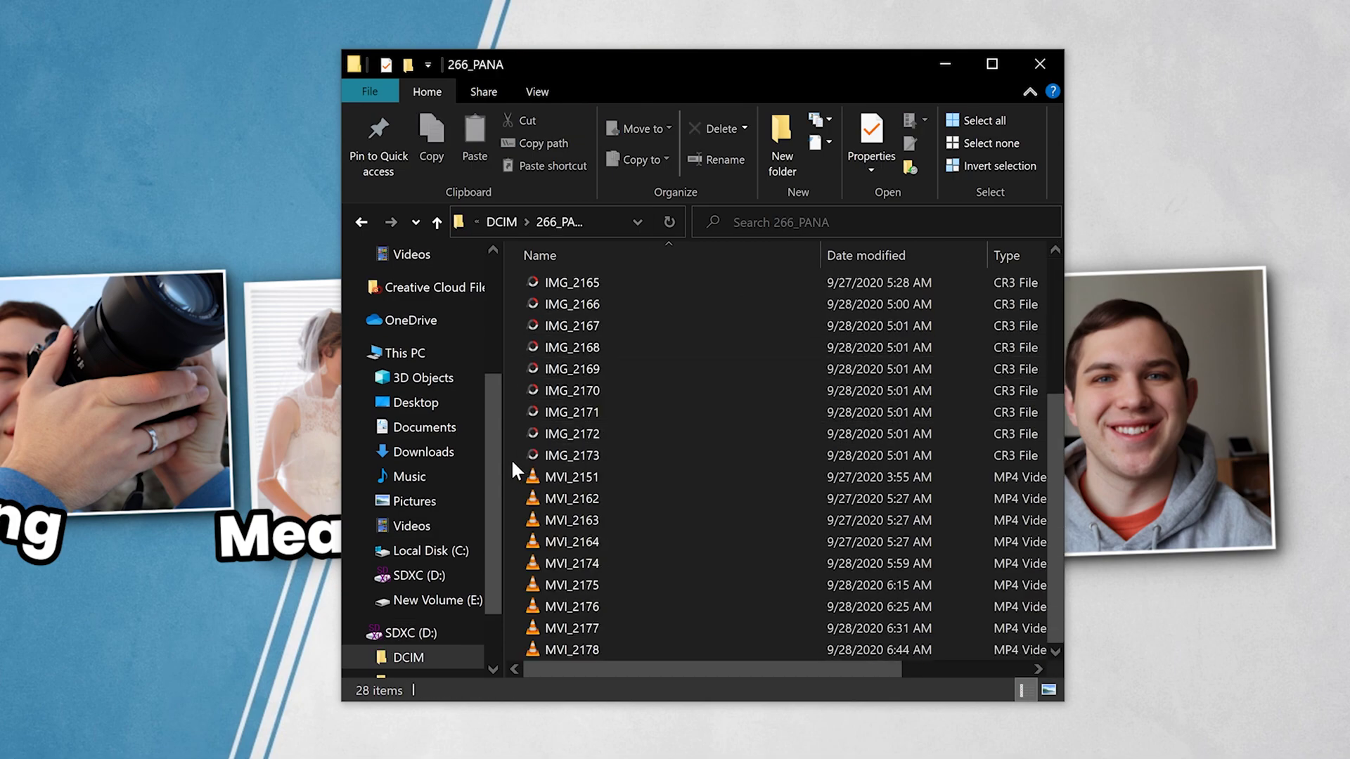
# Step: Cut all the CR3 photos from the 266_PANA folder, leaving out the MP4 videos, and minimize the window
pyautogui.moveTo(511, 454); pyautogui.dragTo(737, 253)
pyautogui.rightClick(686, 445)
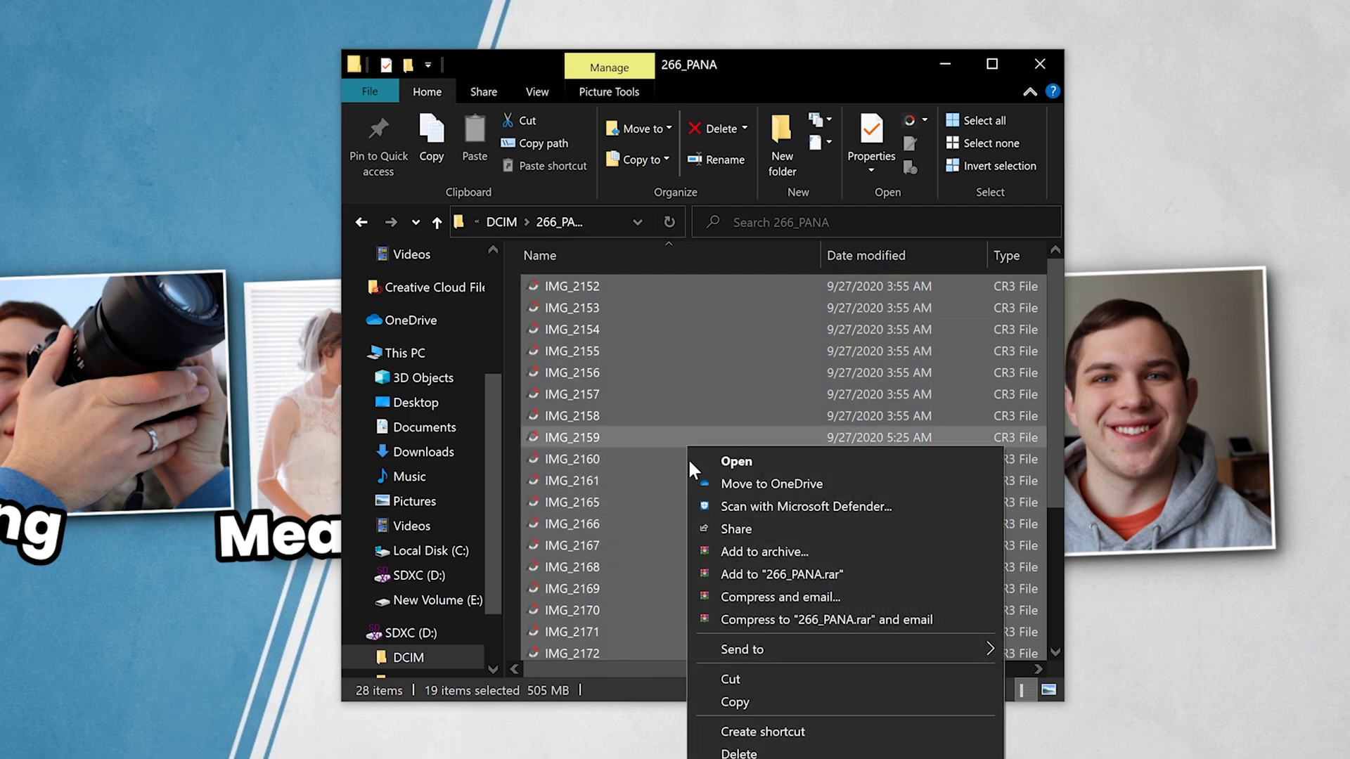
pyautogui.click(783, 676)
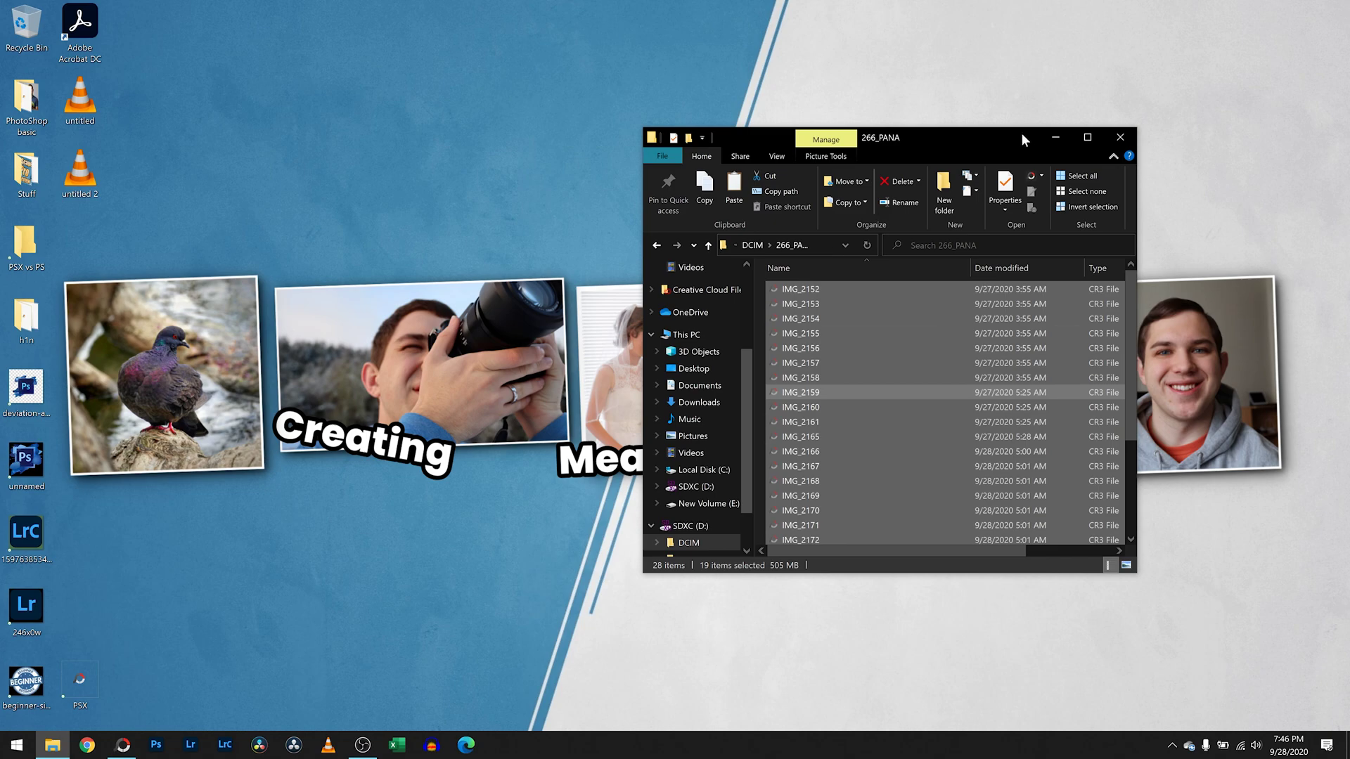
pyautogui.click(1055, 139)
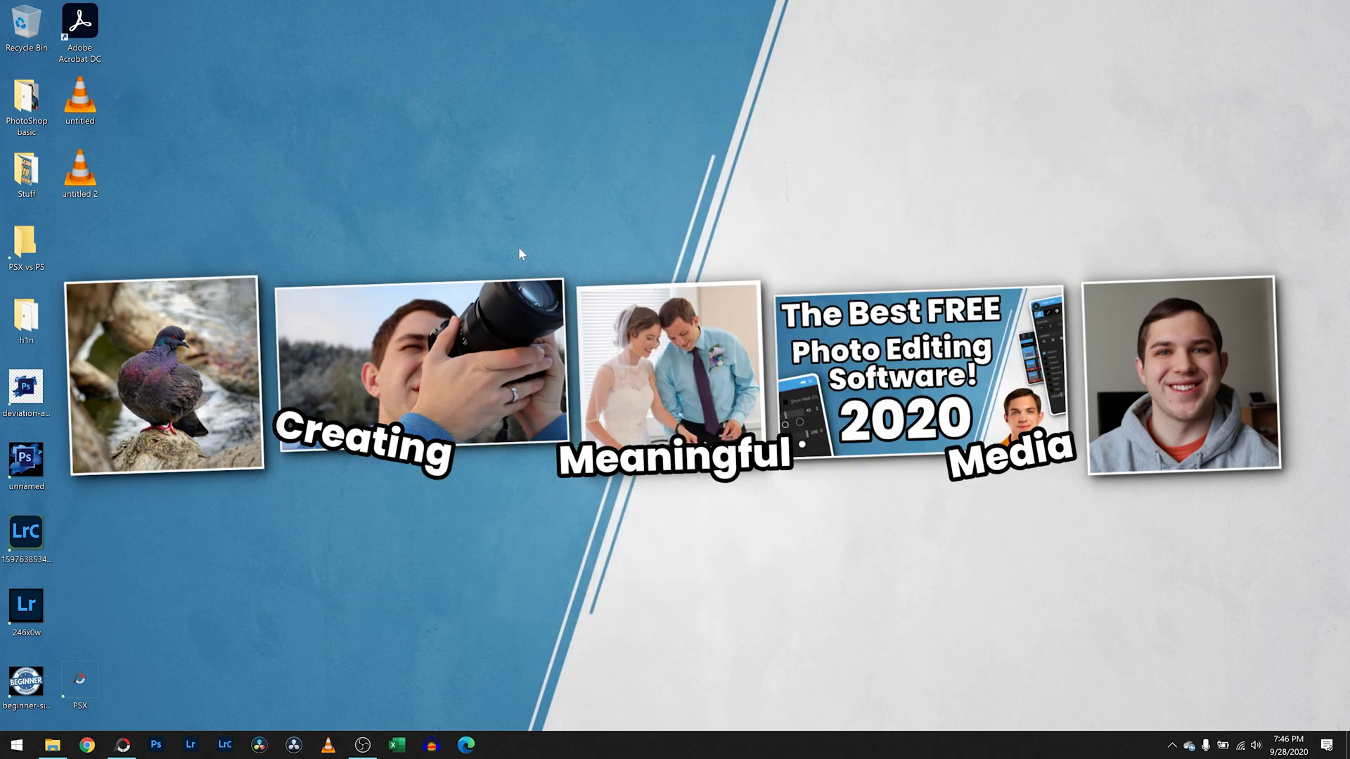
# Step: Create a new folder on the desktop and name it "workflow"
pyautogui.rightClick(335, 217)
pyautogui.moveTo(490, 428)
pyautogui.click(545, 434)
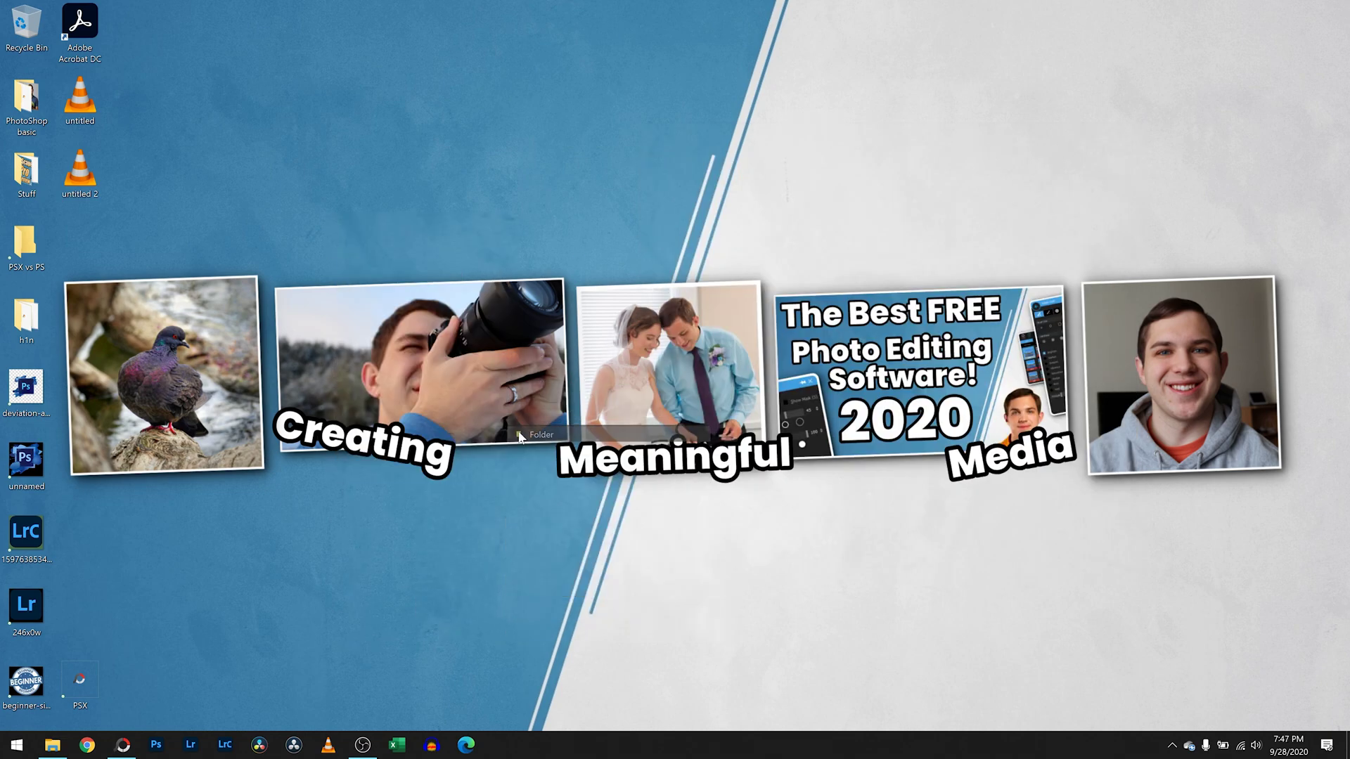
pyautogui.moveTo(532, 182); pyautogui.dragTo(649, 83)
pyautogui.click(674, 120)
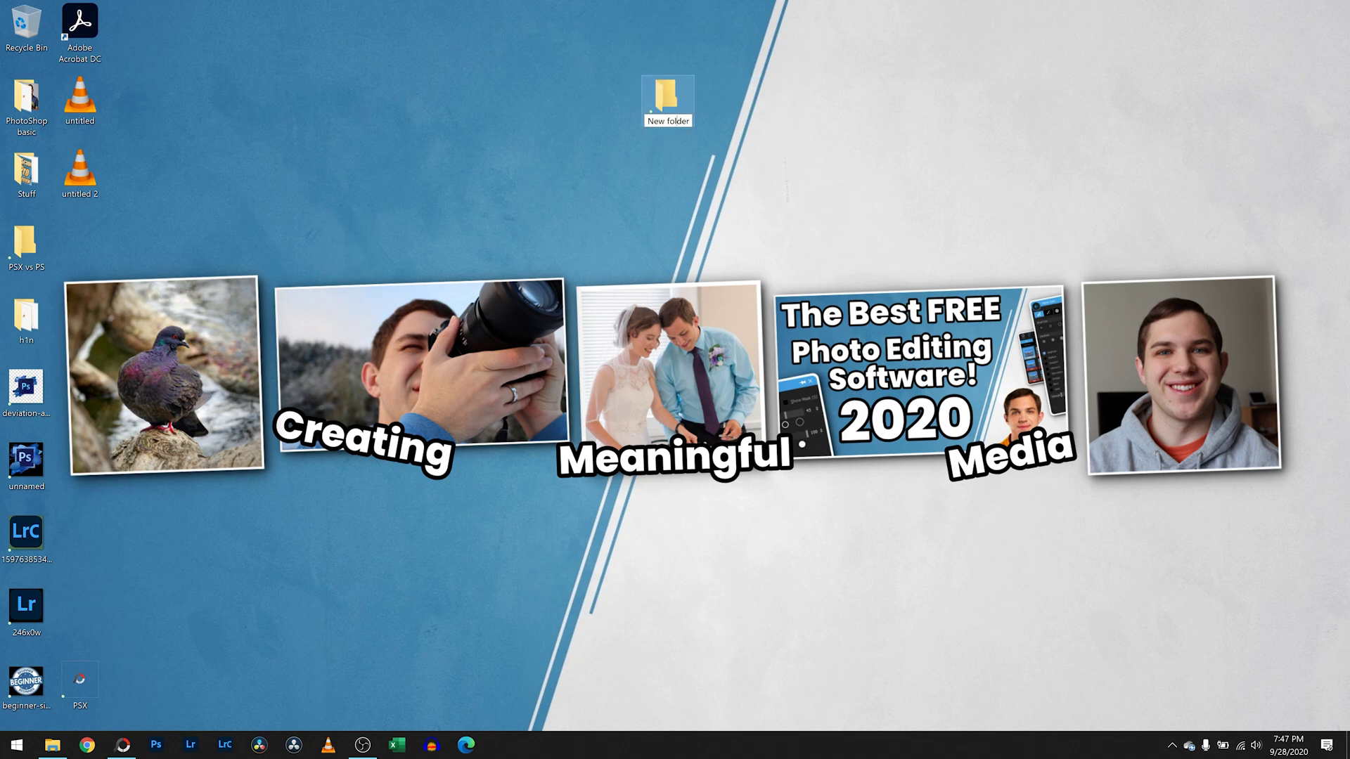
pyautogui.moveTo(667, 121); pyautogui.dragTo(641, 133)
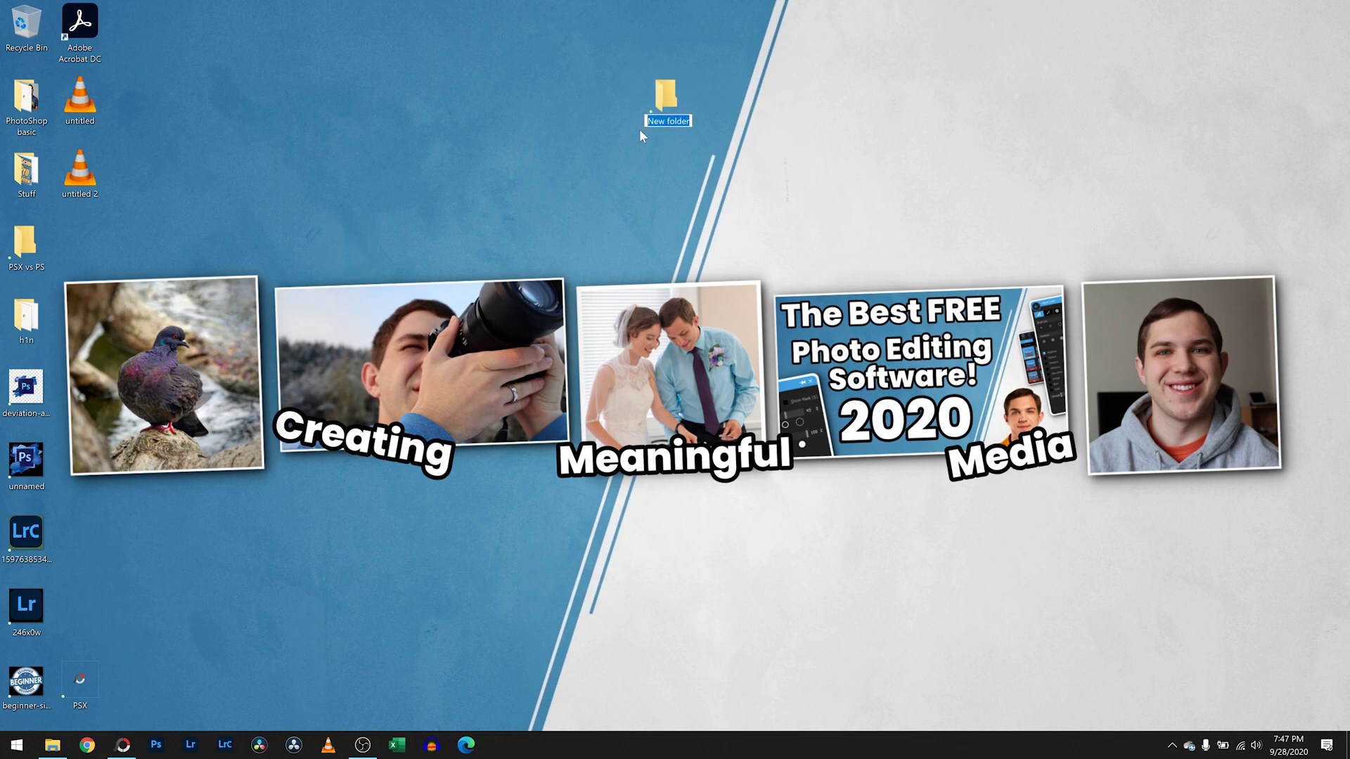
pyautogui.write('workflow')
pyautogui.press('Return')
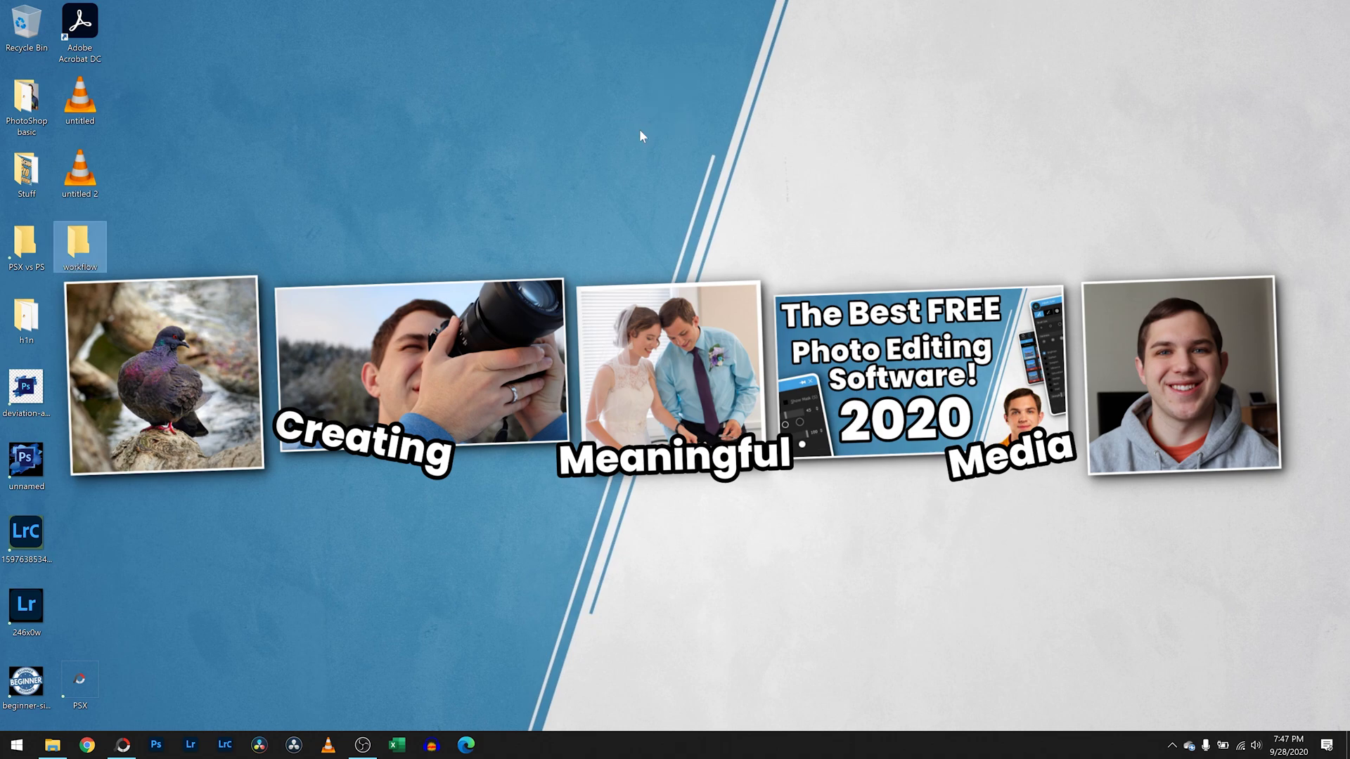
# Step: Paste the CR3 photos into the workflow folder and close its window
pyautogui.doubleClick(78, 238)
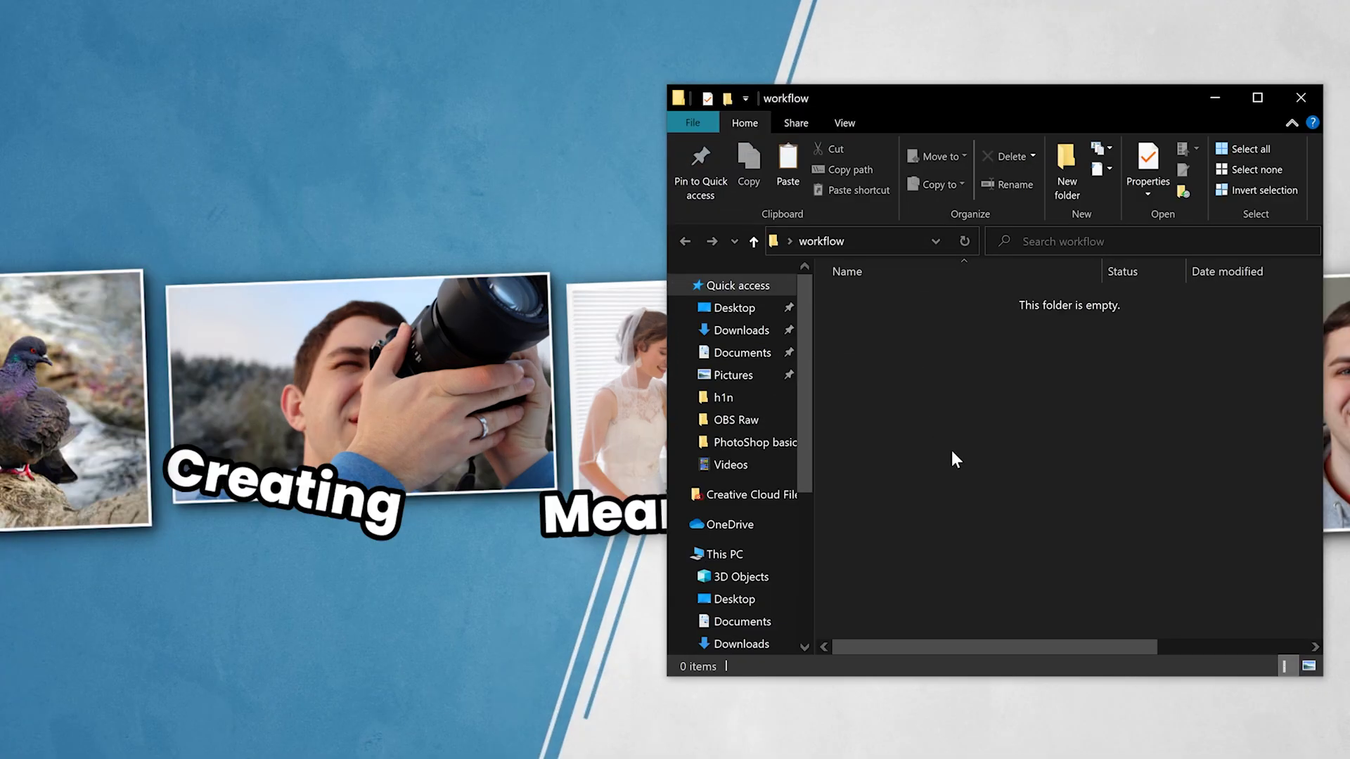
pyautogui.rightClick(953, 450)
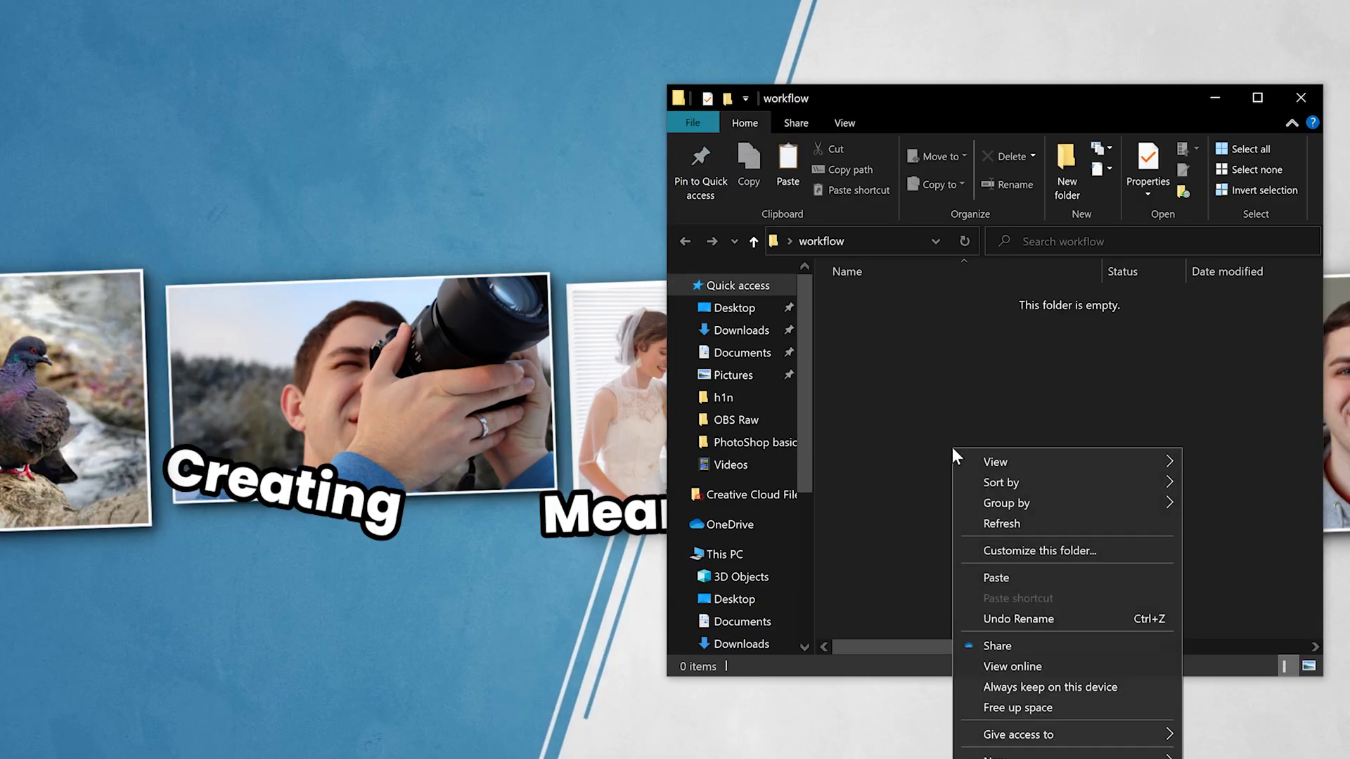
pyautogui.click(1032, 573)
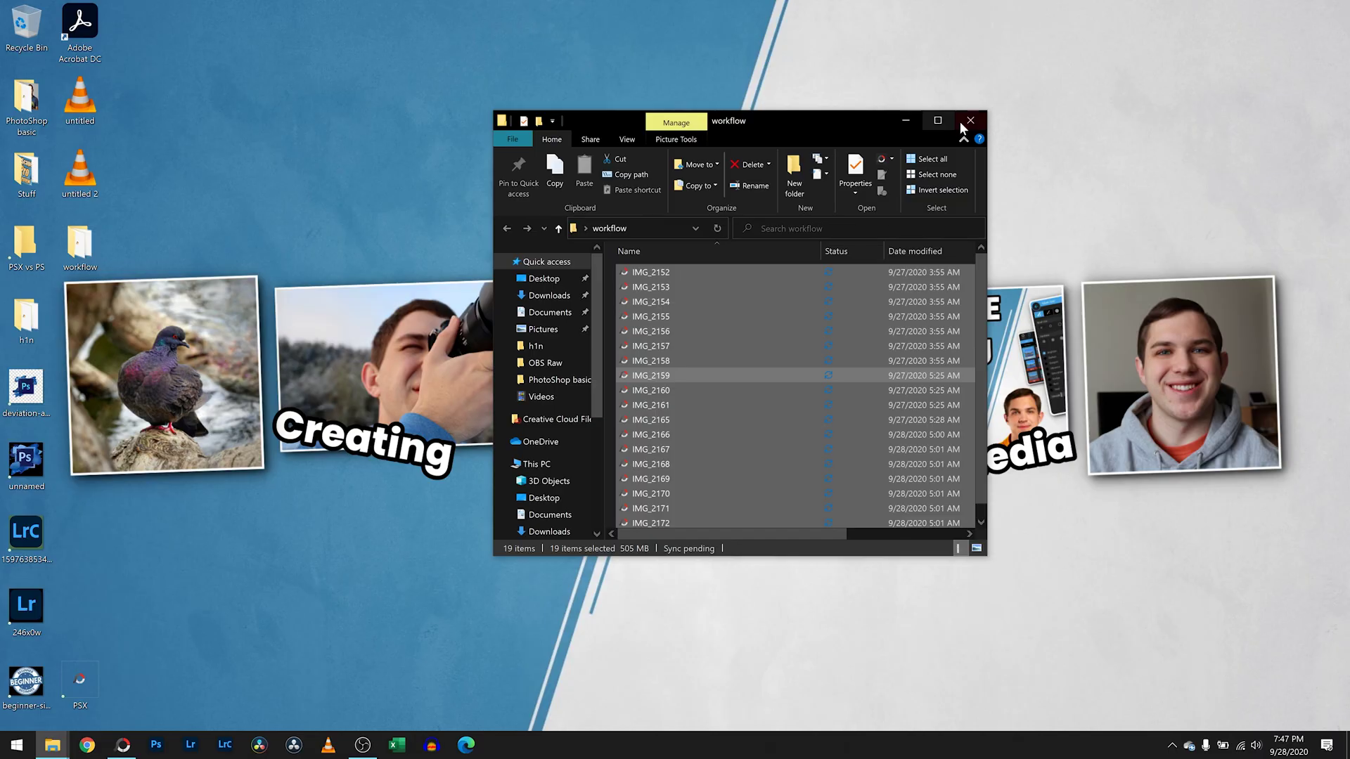
pyautogui.click(965, 121)
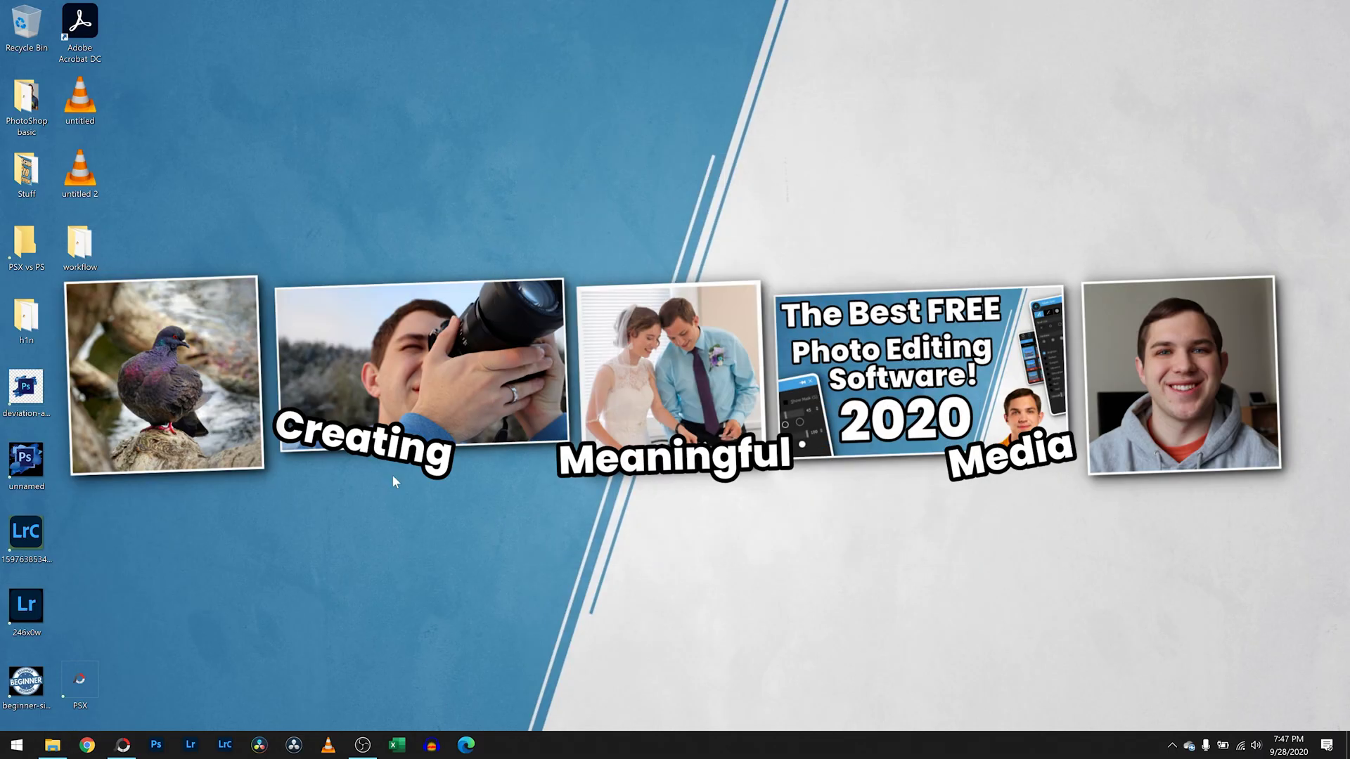
# Step: Switch to PhotoScape X Pro and show the desktop's workflow folder in the Viewer
pyautogui.click(124, 746)
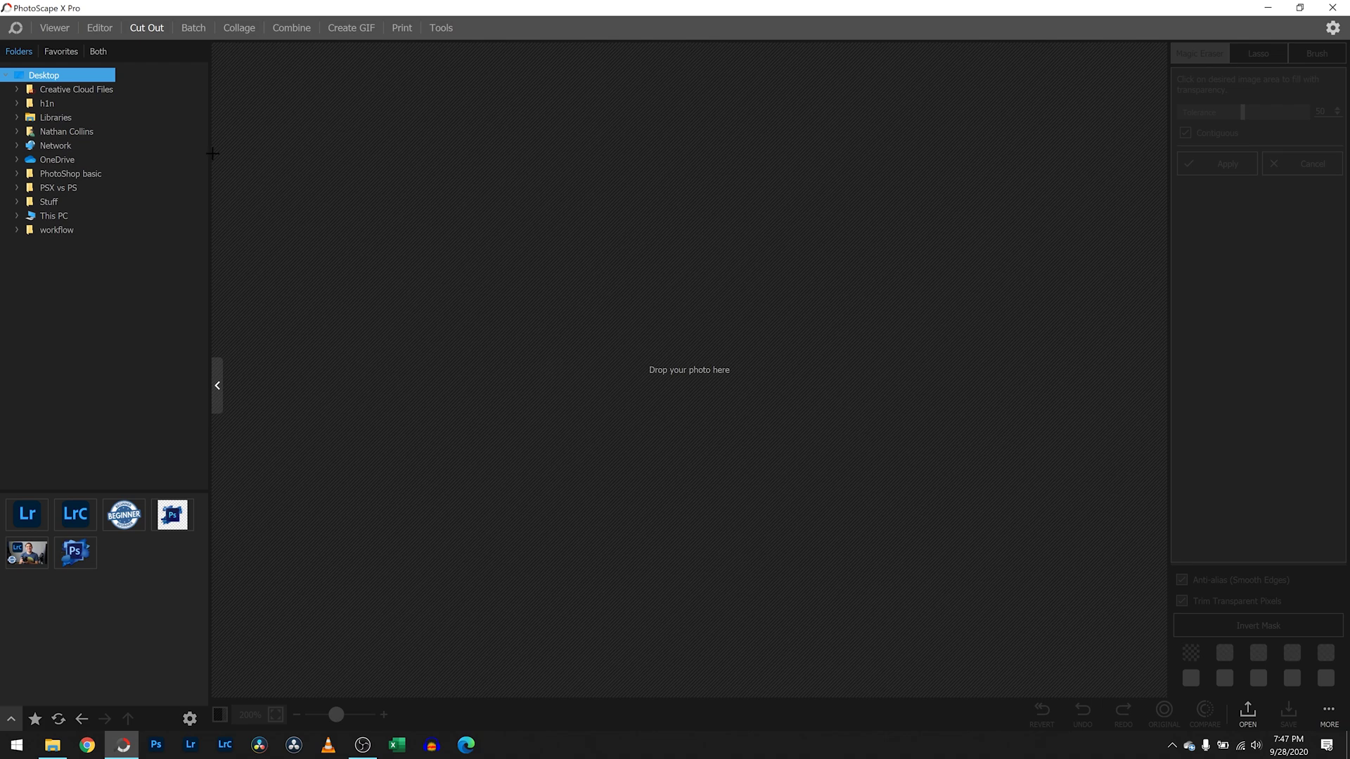
pyautogui.click(68, 31)
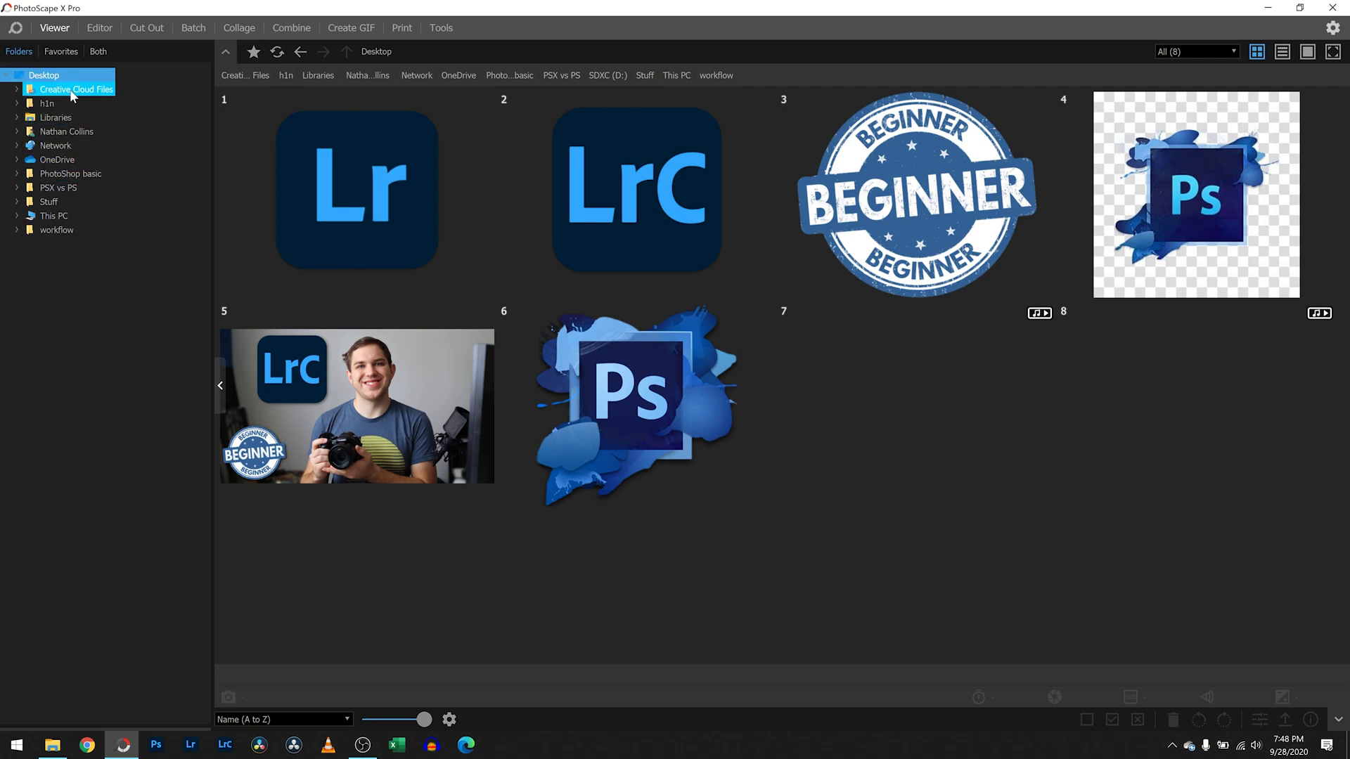
pyautogui.click(42, 230)
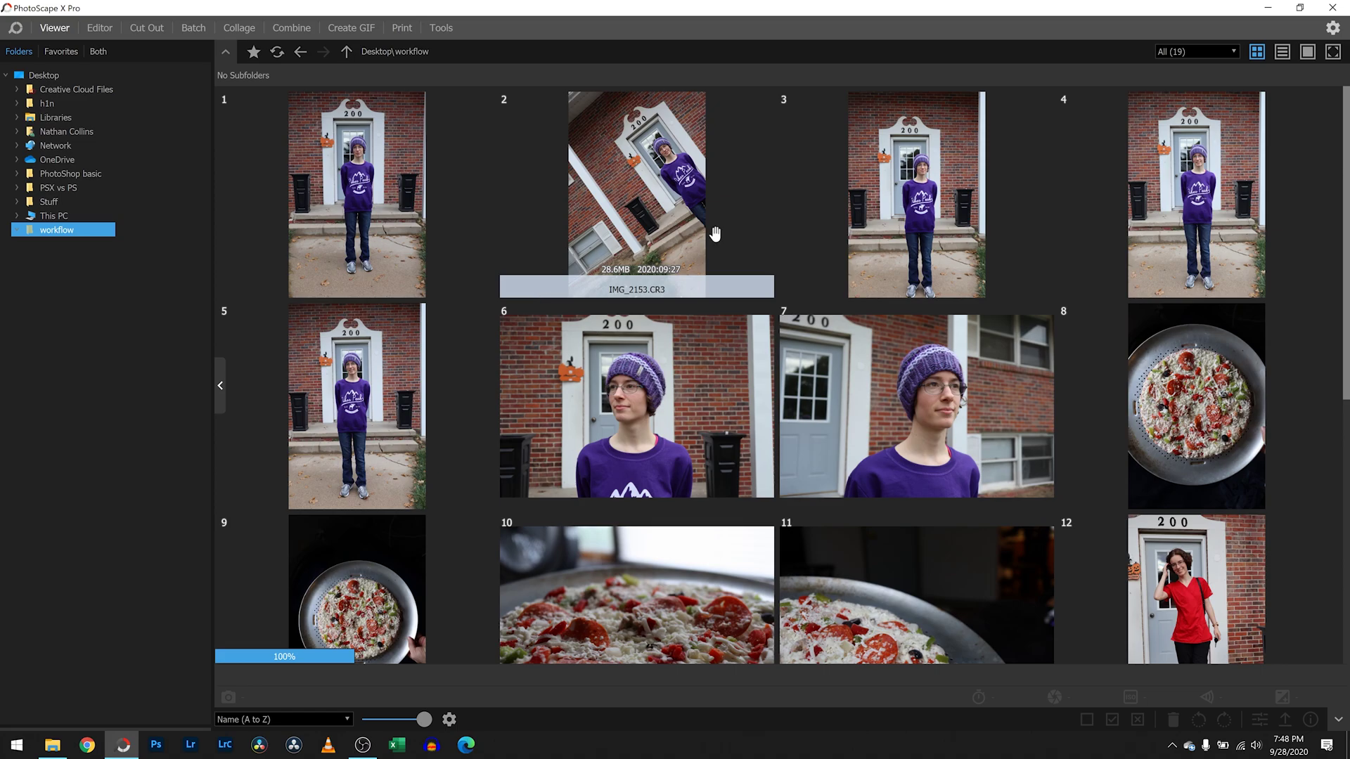
# Step: Look through the thumbnails of all the photos in the workflow folder
pyautogui.scroll(-5, 854, 392)
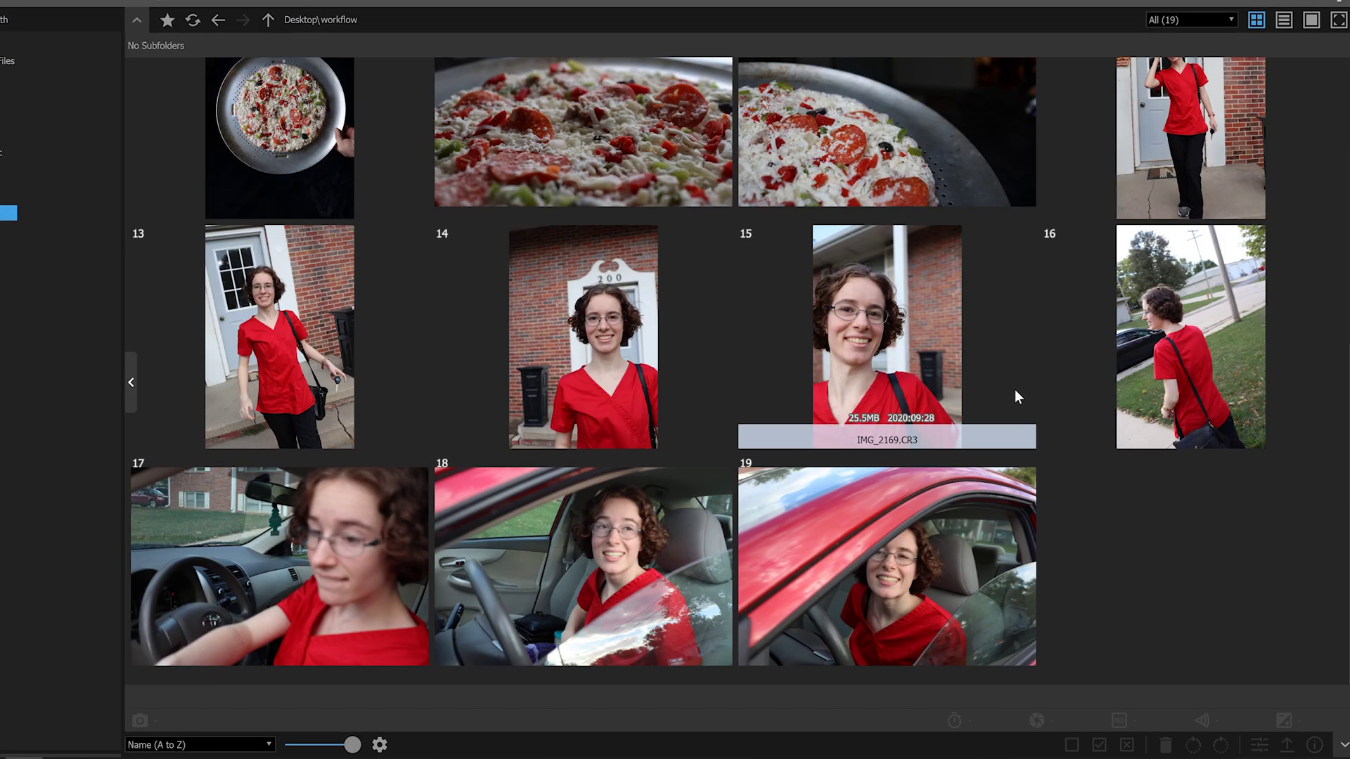
pyautogui.scroll(3, 1042, 509)
pyautogui.scroll(-2, 911, 437)
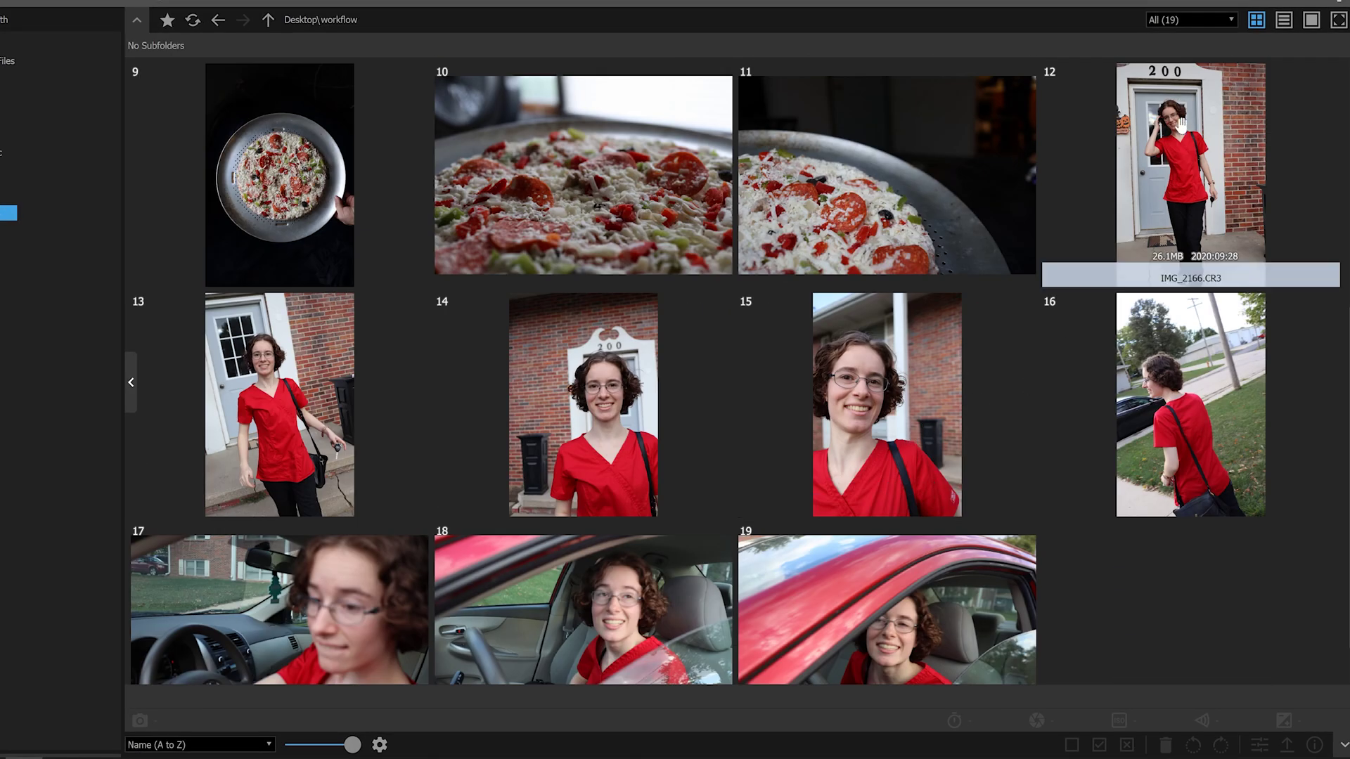
pyautogui.scroll(1, 1182, 179)
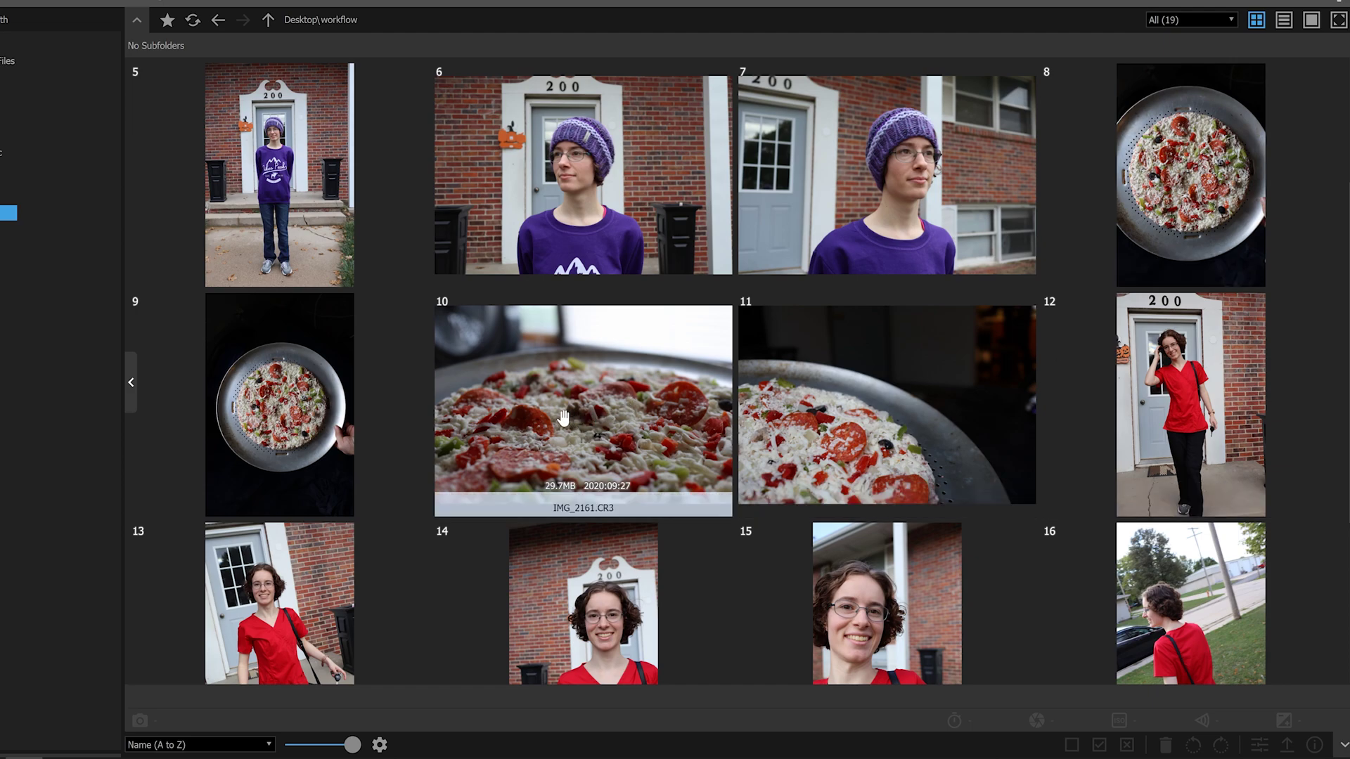
pyautogui.scroll(1, 433, 430)
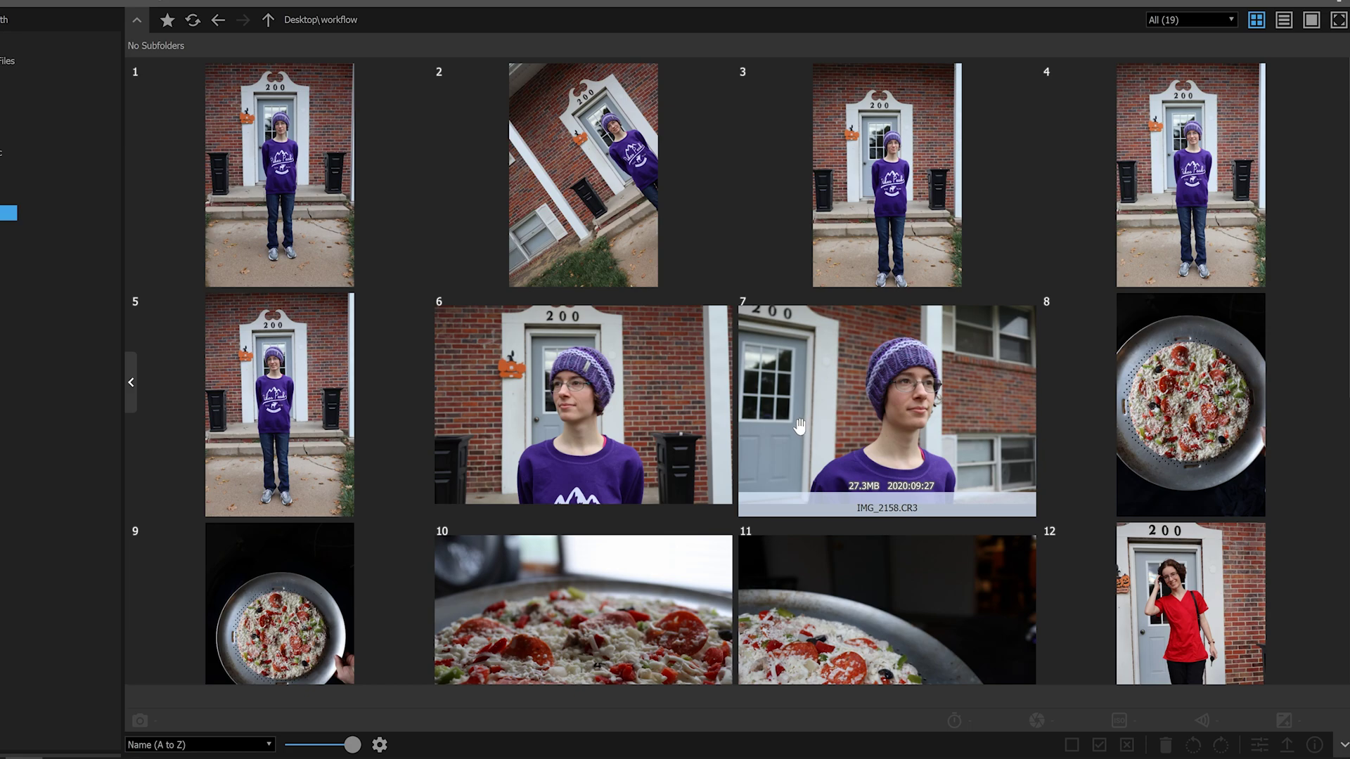
pyautogui.scroll(-6, 786, 401)
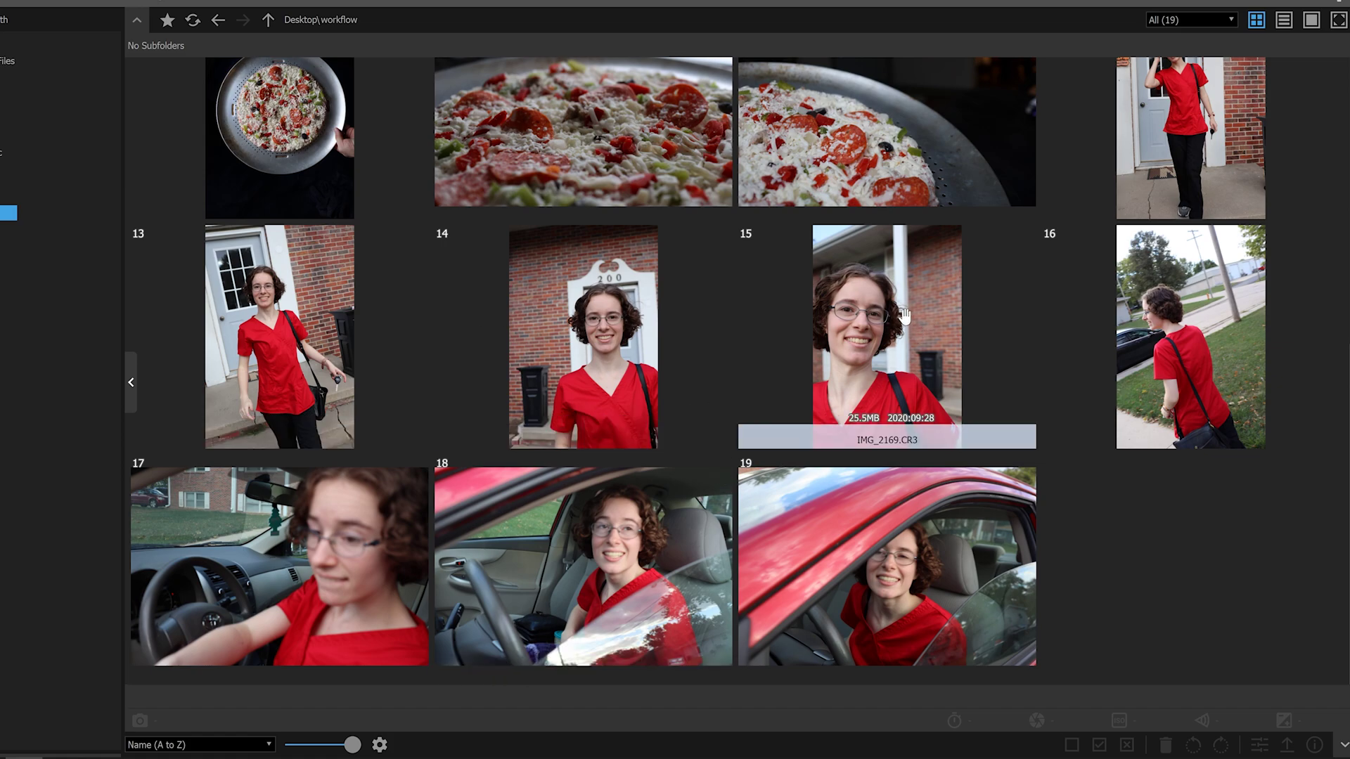
pyautogui.scroll(3, 706, 408)
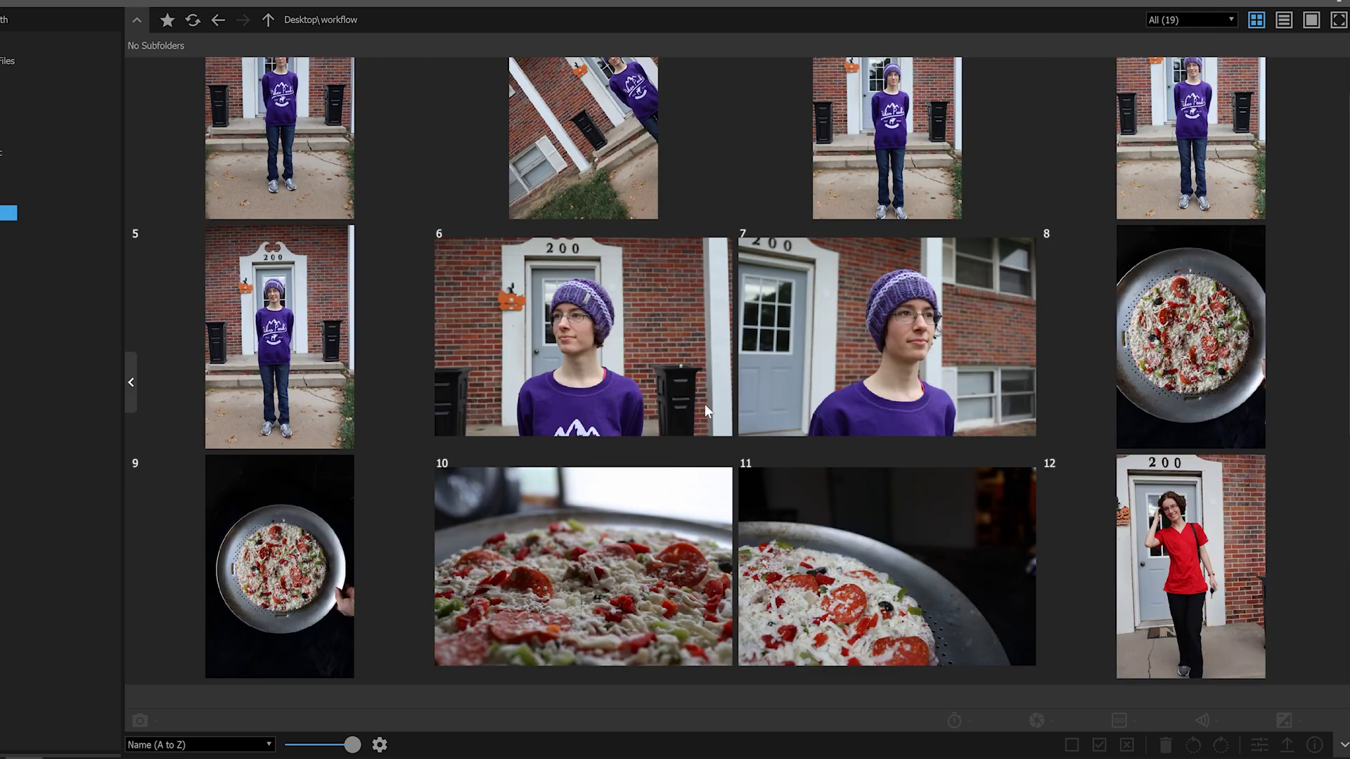
pyautogui.scroll(1, 705, 404)
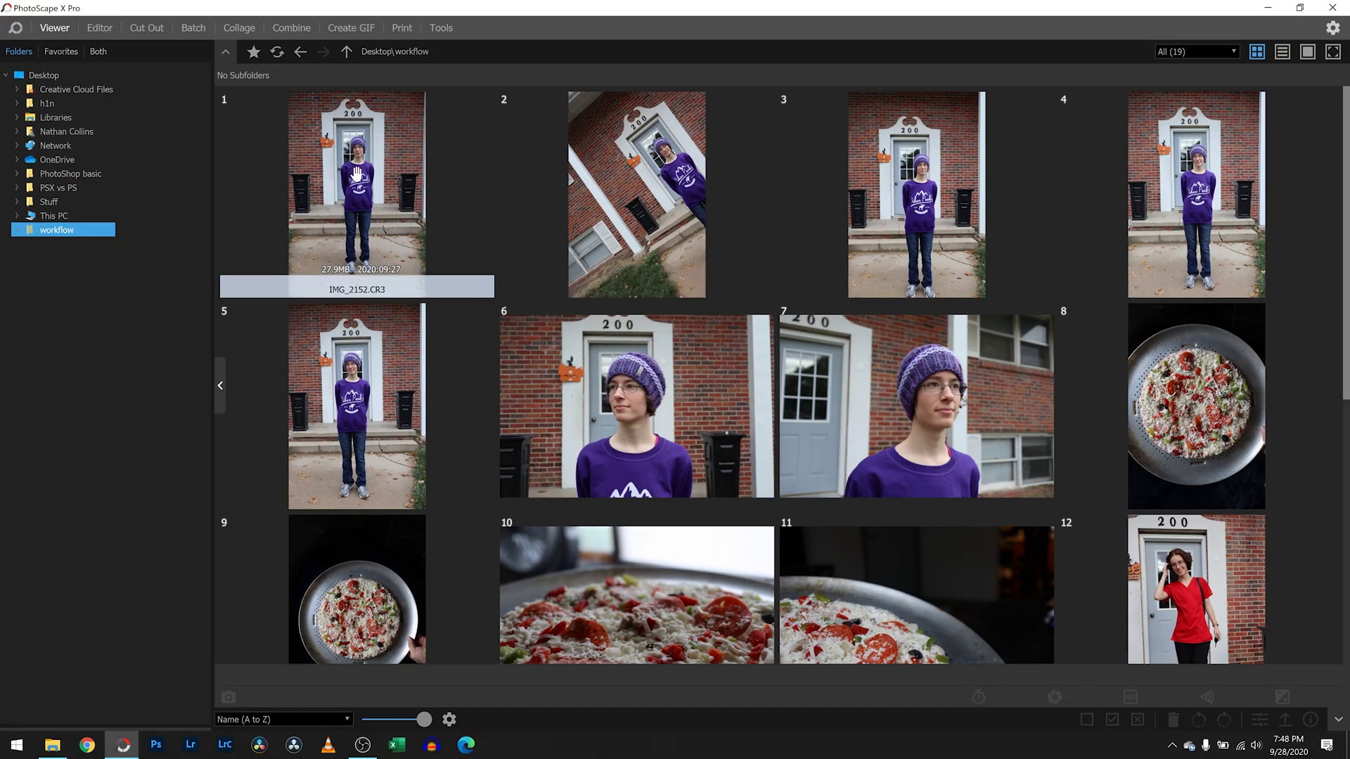
# Step: Open the first photo, IMG_2152.CR3, in the single-image view and try to rotate it by 90°
pyautogui.doubleClick(357, 174)
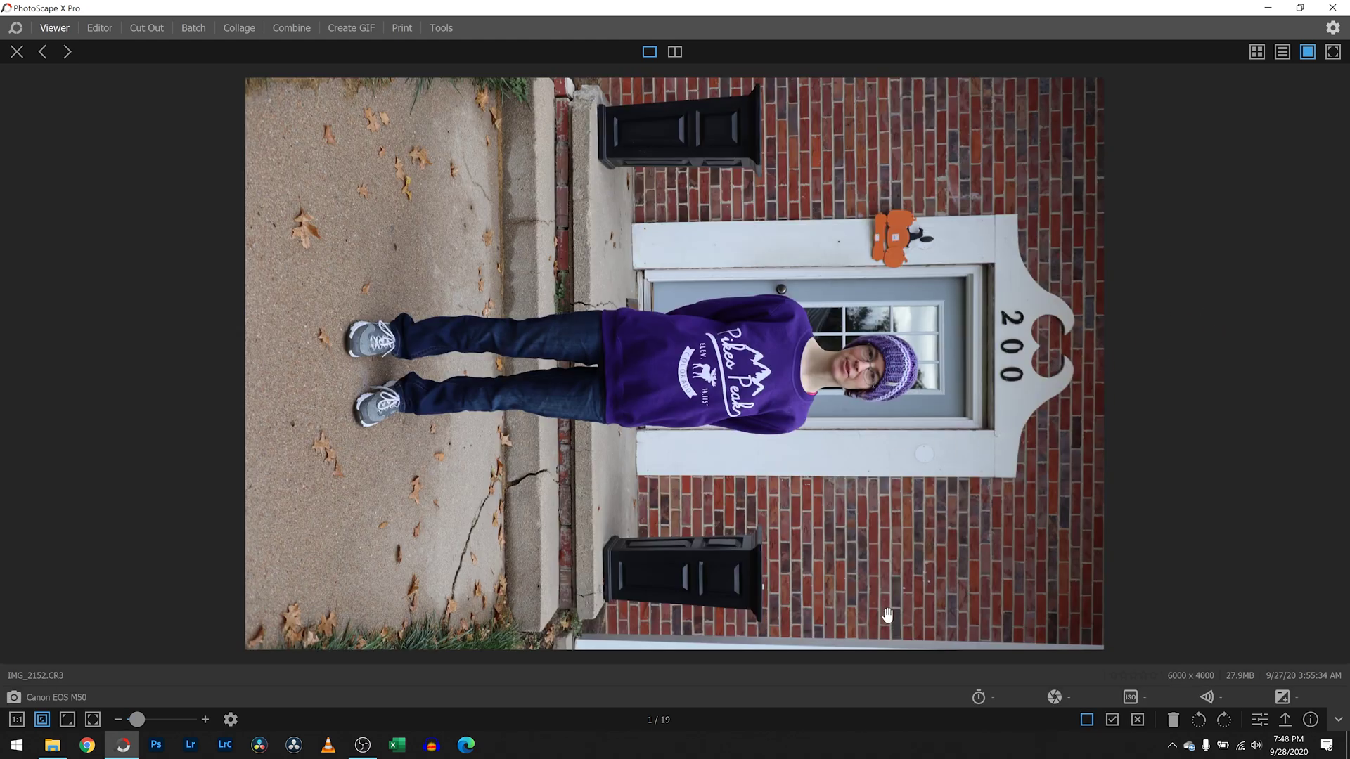
pyautogui.click(1199, 720)
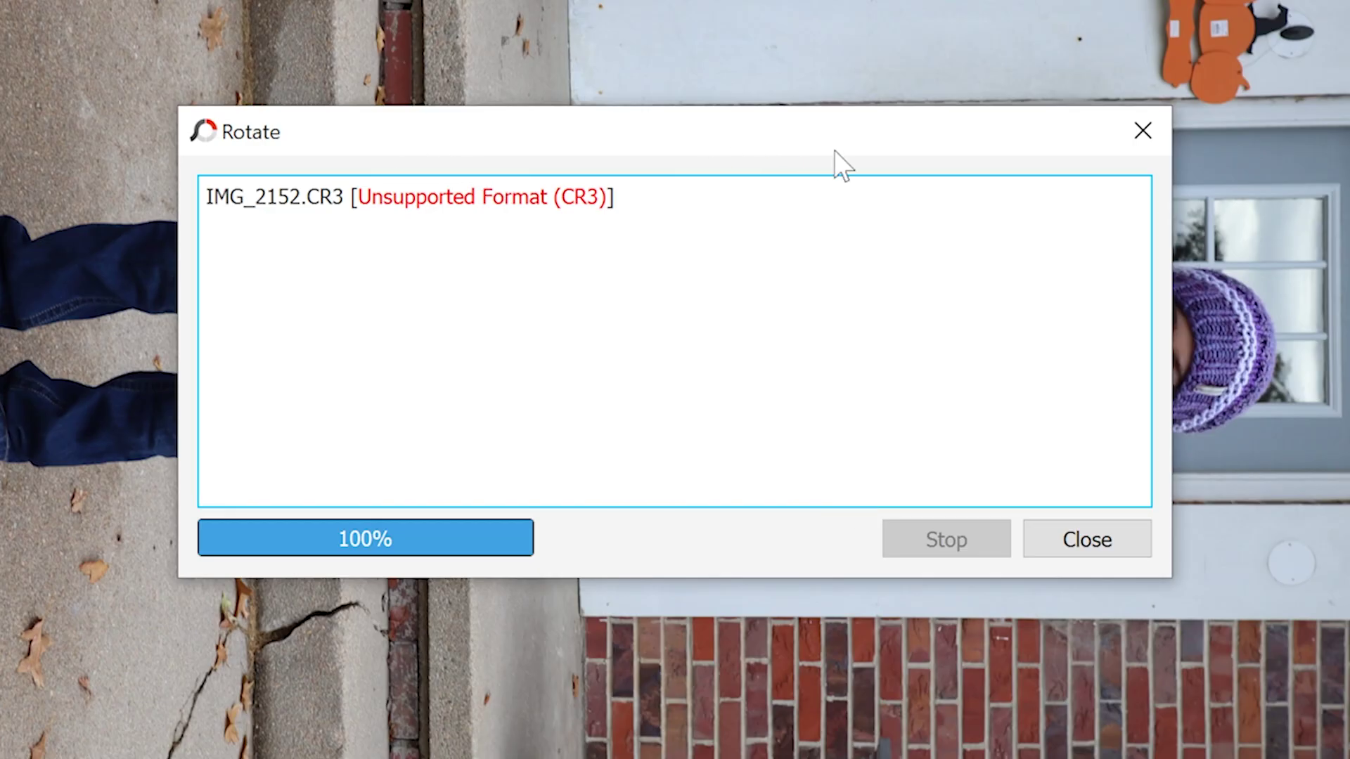
pyautogui.click(1128, 130)
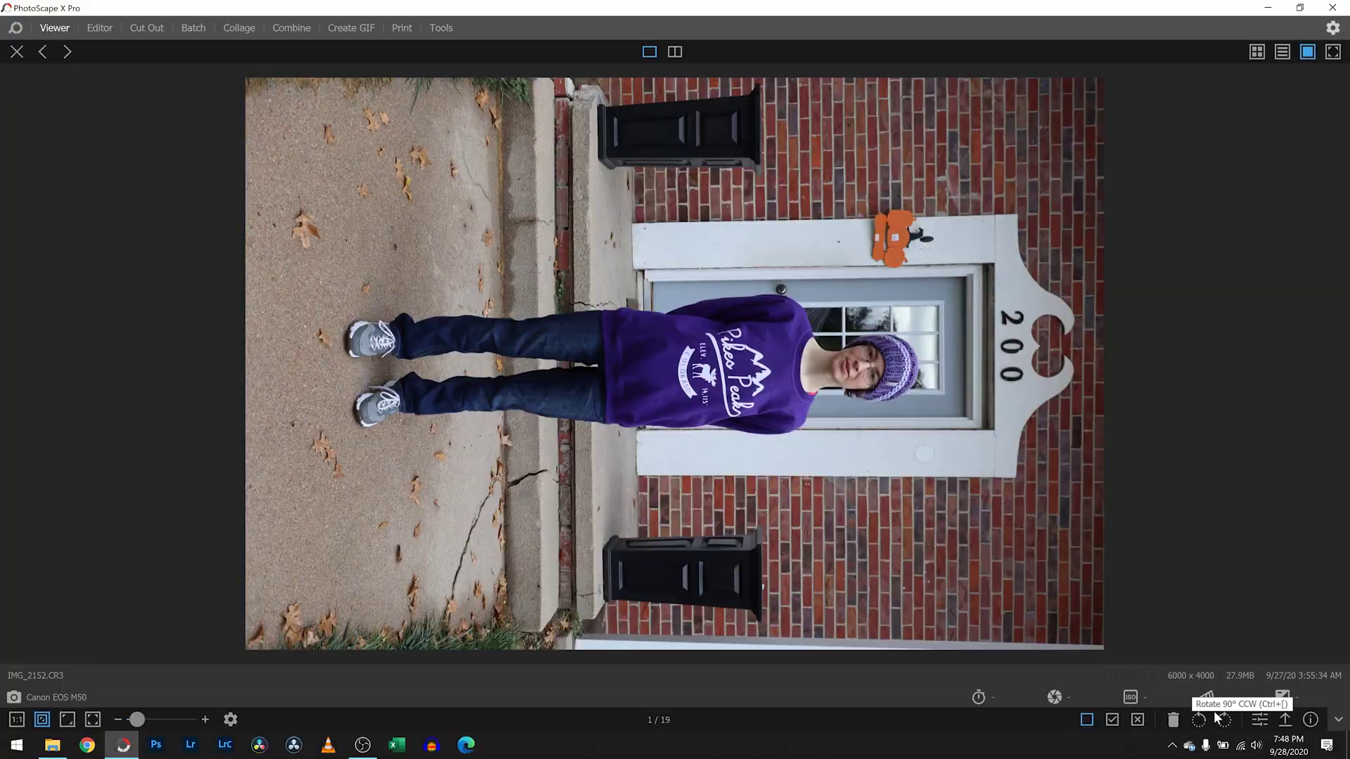
pyautogui.click(1216, 715)
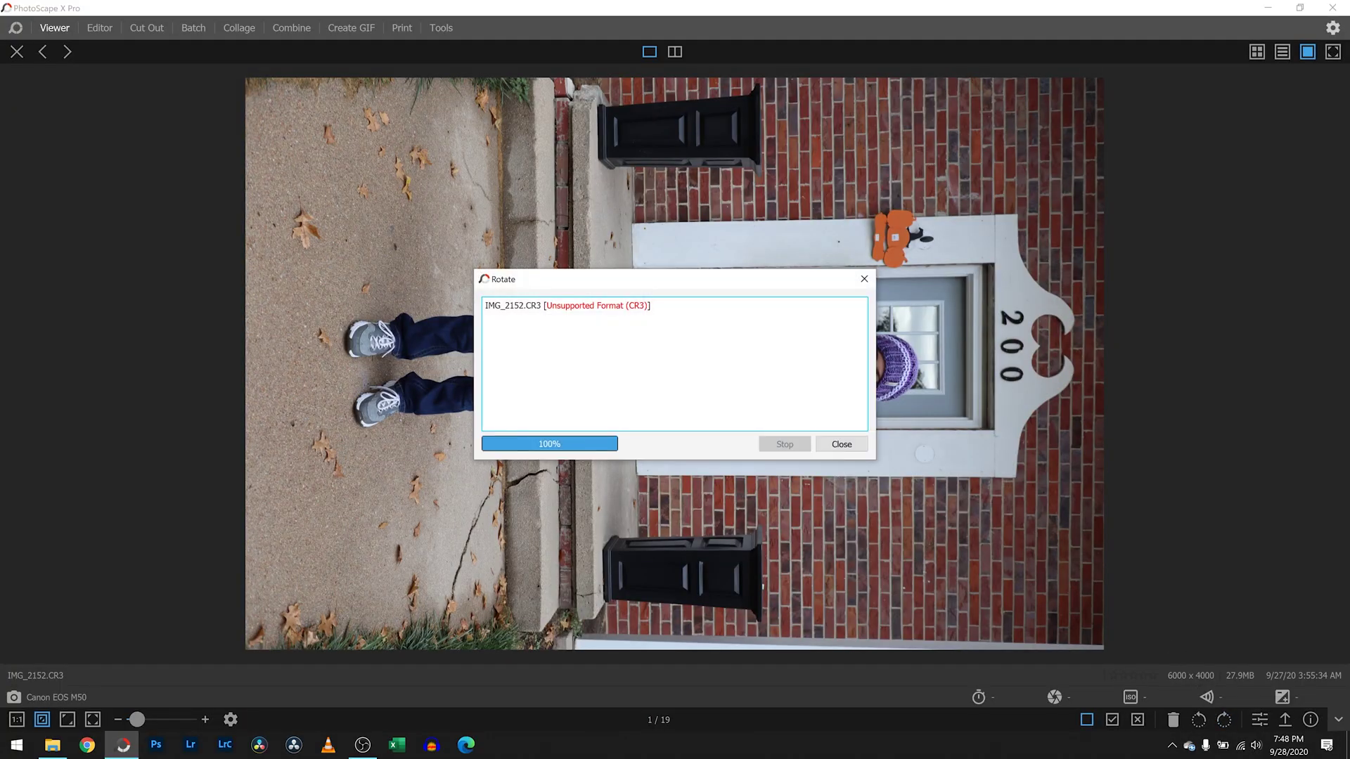
pyautogui.click(843, 444)
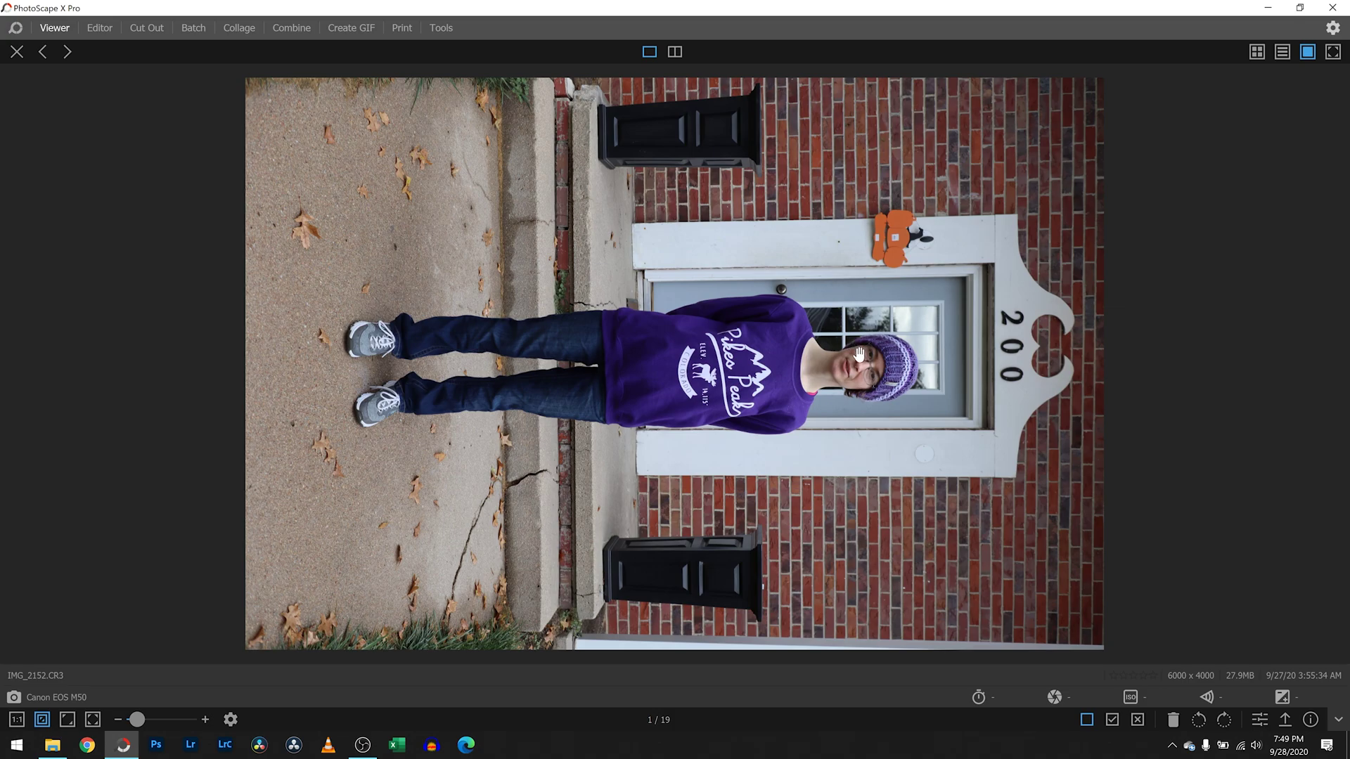
# Step: Examine IMG_2152.CR3 enlarged around the person's face, zoom back out and return to the thumbnails
pyautogui.press('Left')
pyautogui.press('Right')
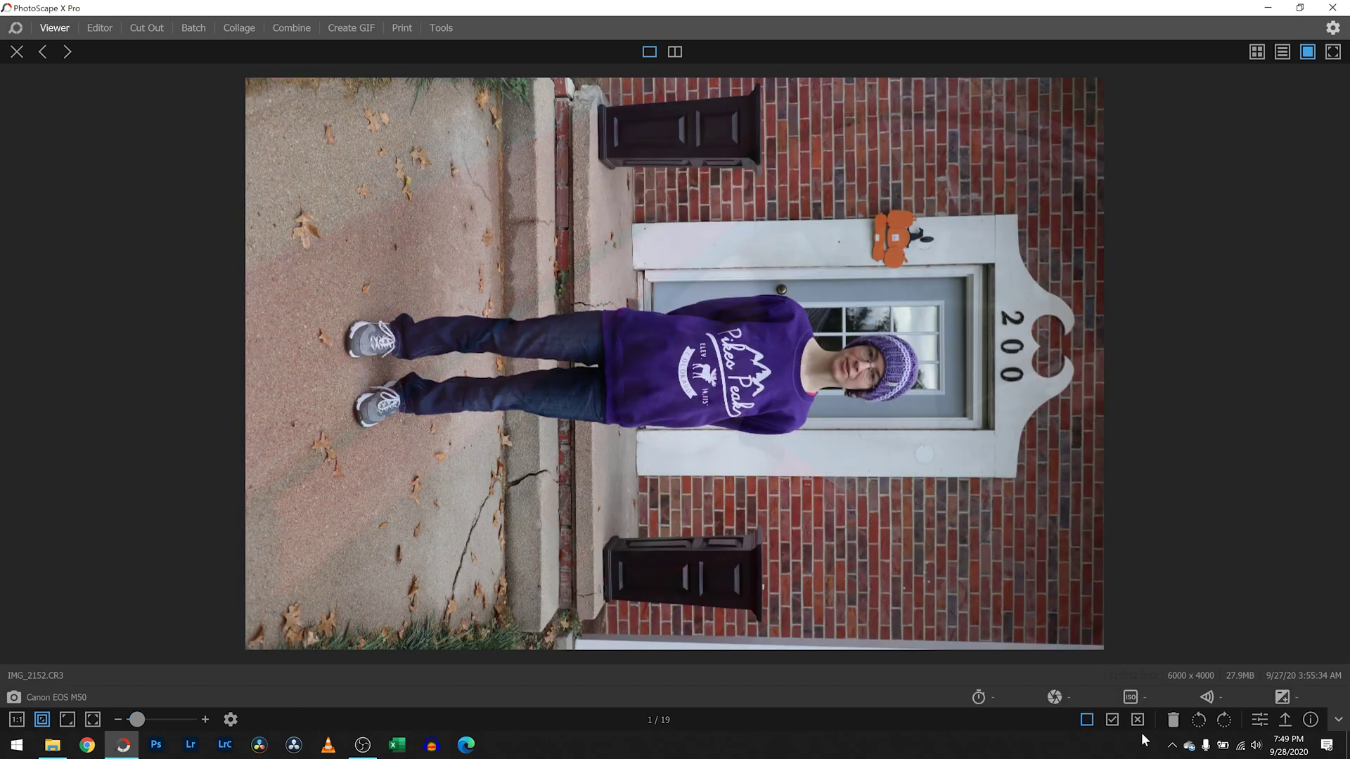
pyautogui.moveTo(147, 725); pyautogui.dragTo(149, 724)
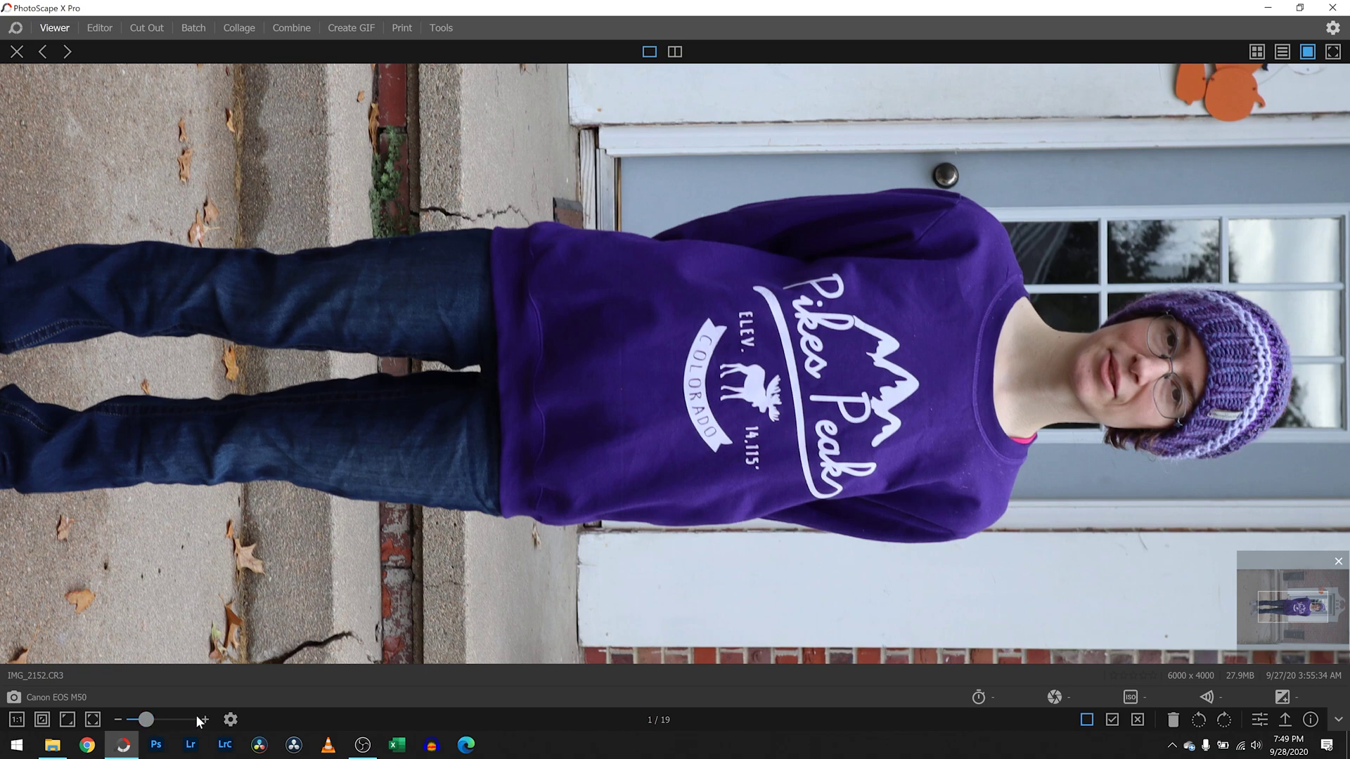
pyautogui.moveTo(1287, 603); pyautogui.dragTo(1298, 604)
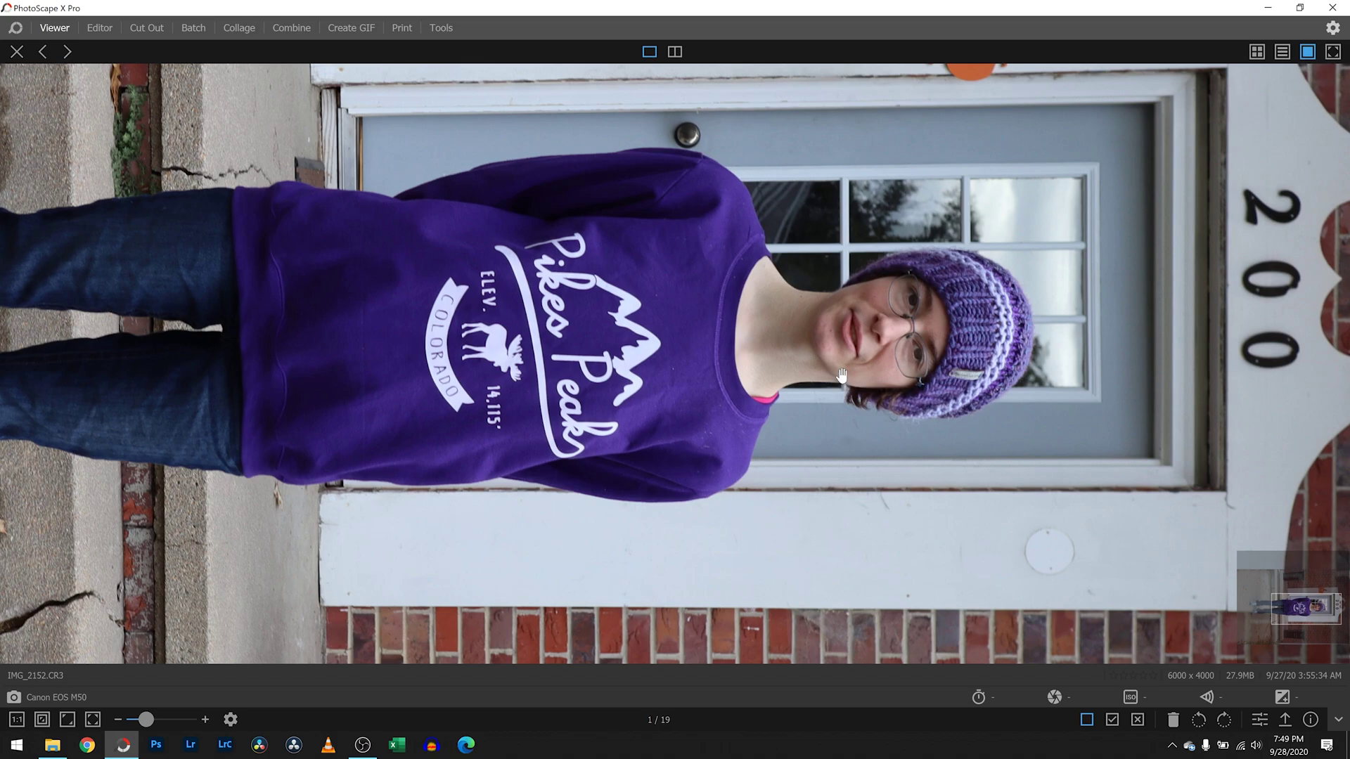
pyautogui.click(133, 721)
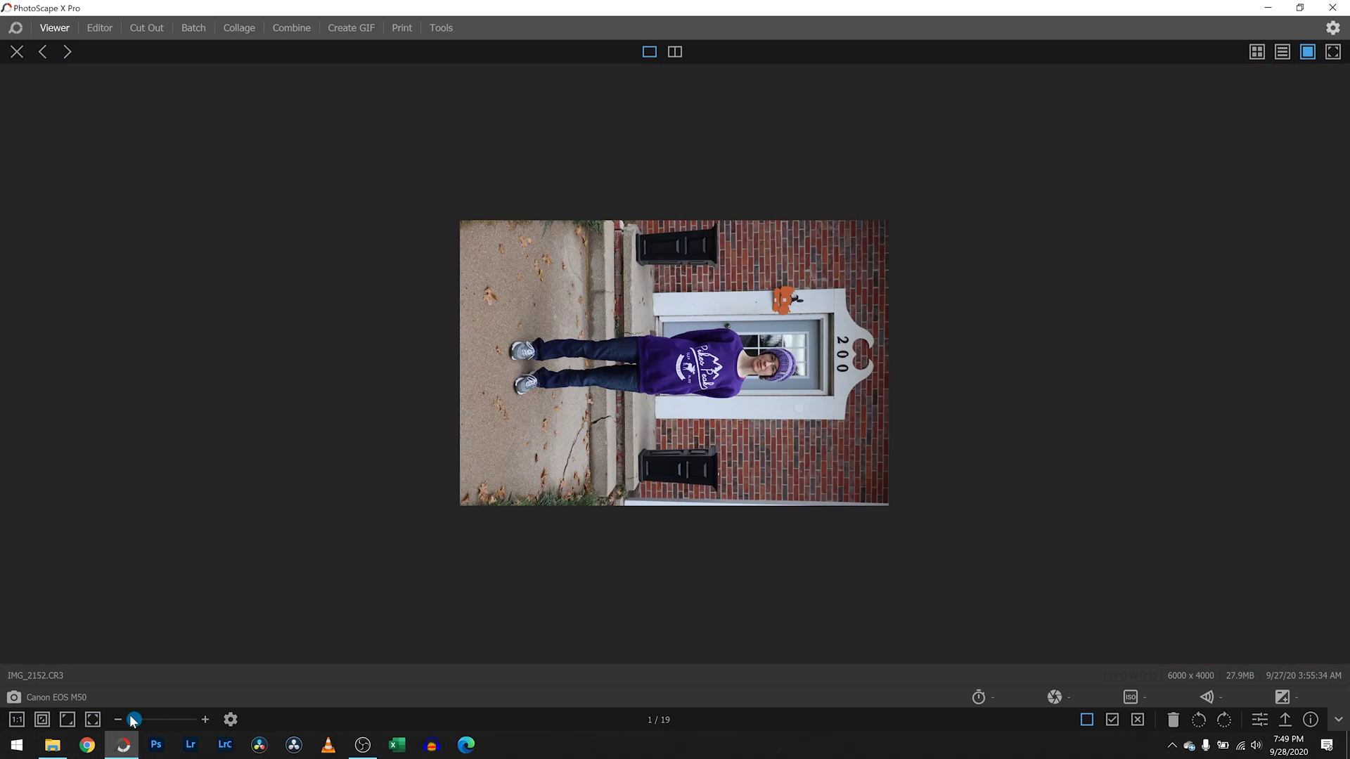
pyautogui.click(17, 51)
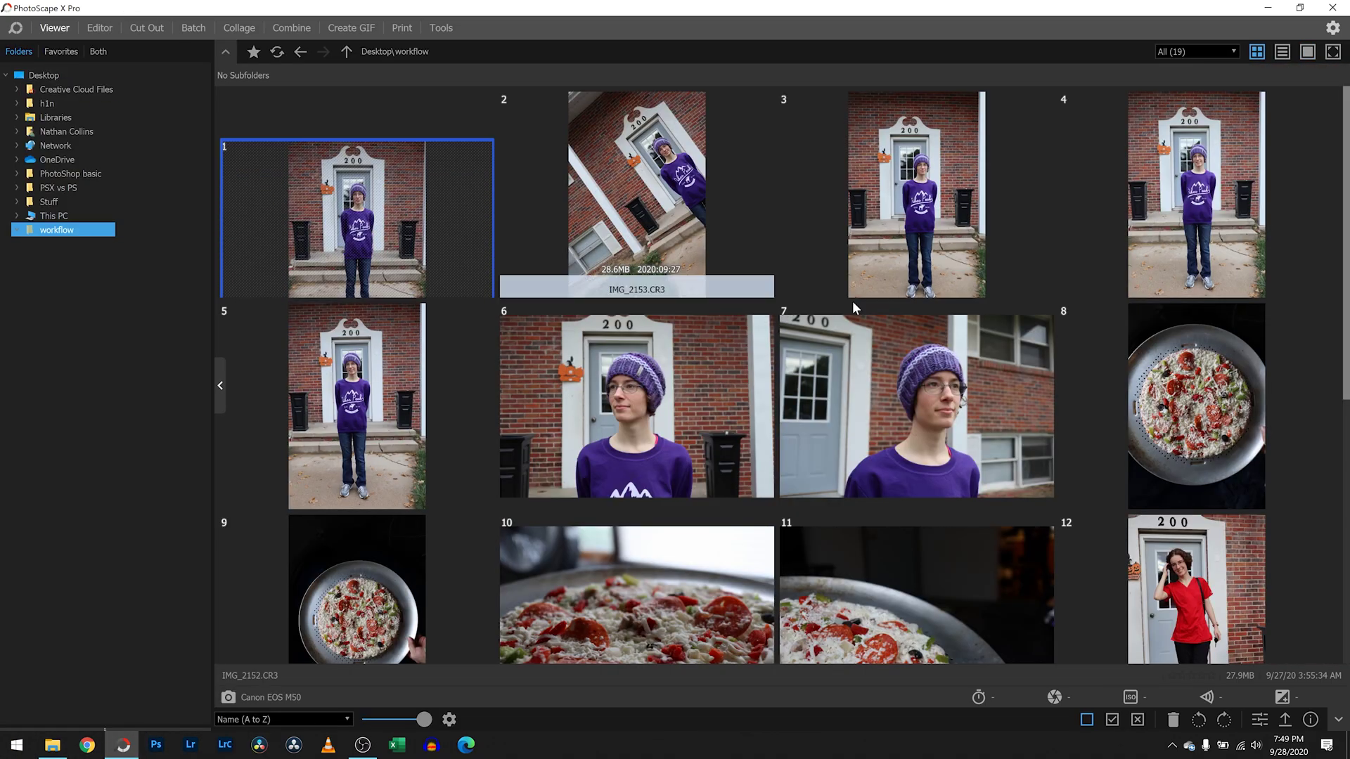
# Step: Open IMG_2153.CR3 in the single-image view, look at IMG_2154.CR3 as well, and return to IMG_2152.CR3
pyautogui.doubleClick(637, 197)
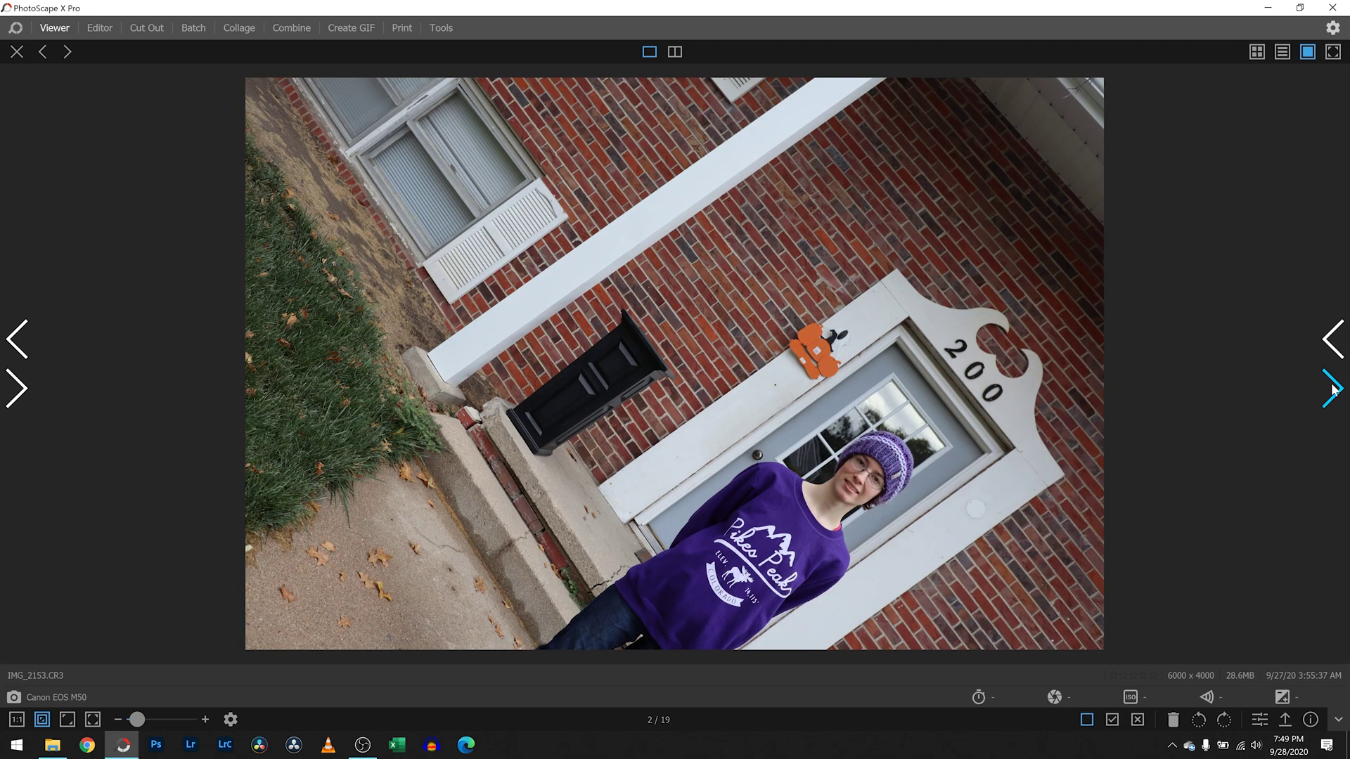
pyautogui.click(1332, 389)
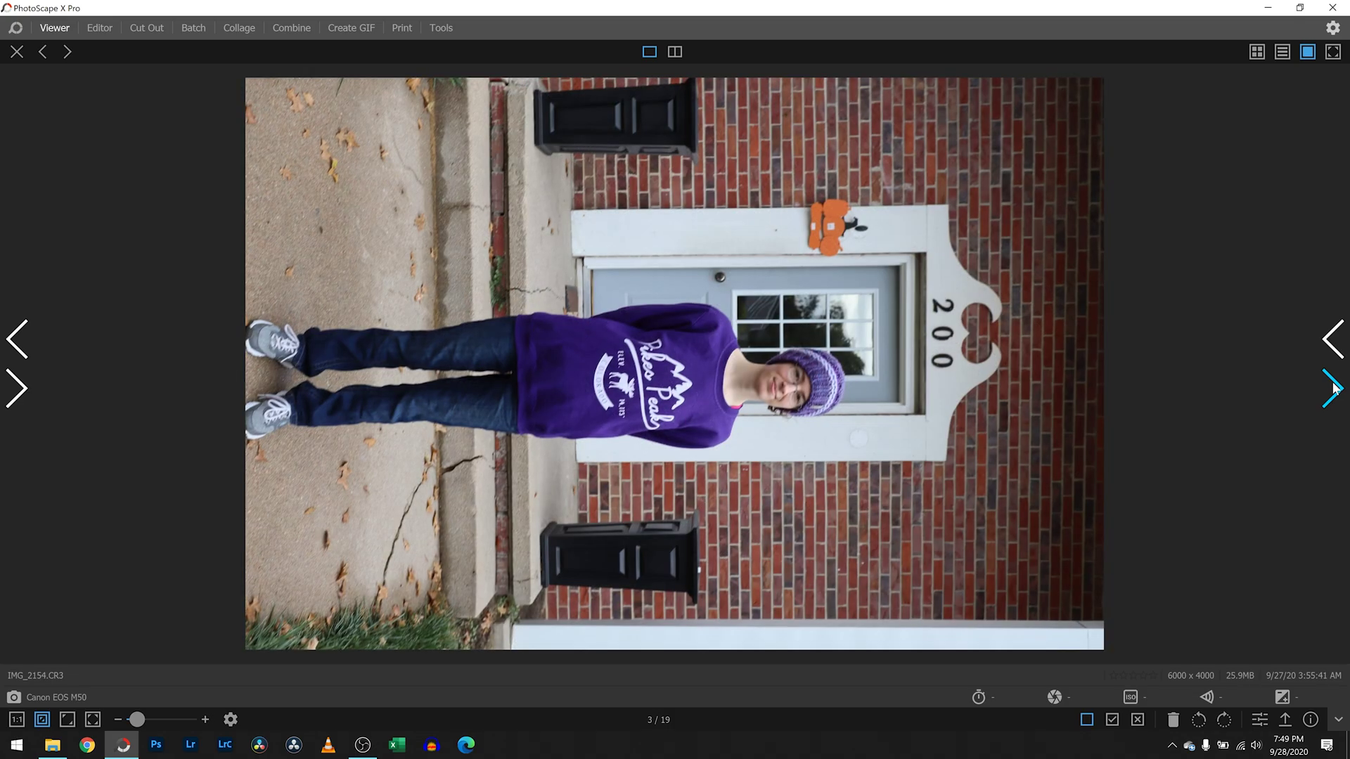
pyautogui.click(1332, 340)
pyautogui.click(1332, 340)
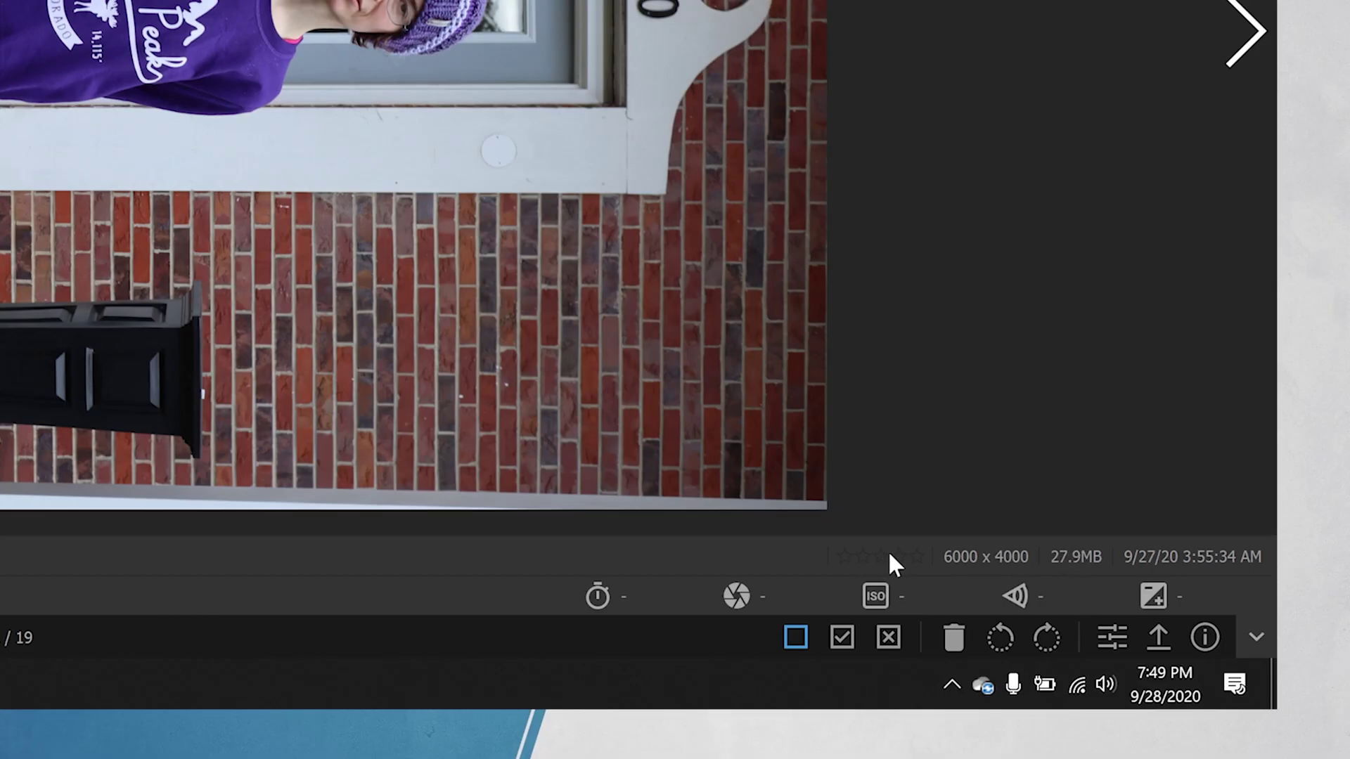
# Step: Look over the star rating and metadata options for IMG_2152.CR3 and close them without applying any
pyautogui.rightClick(889, 554)
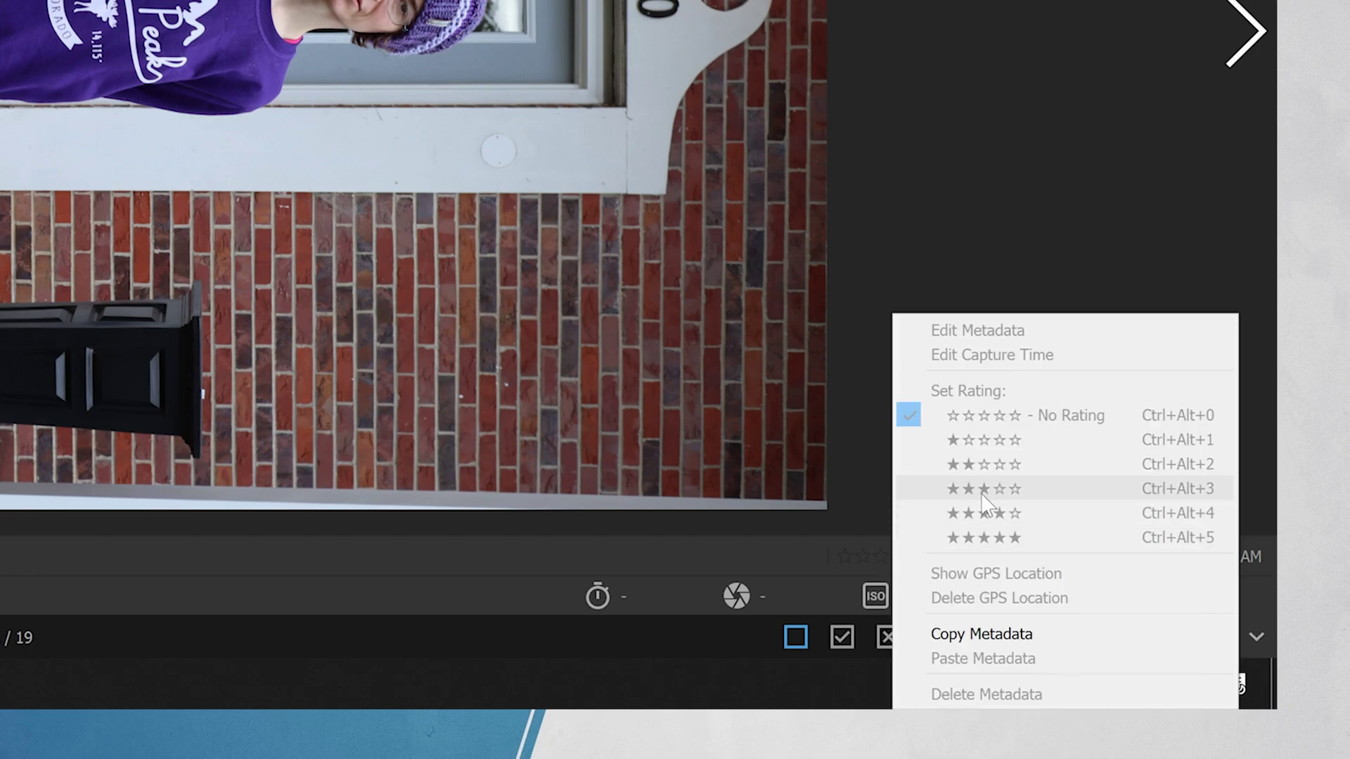
pyautogui.rightClick(836, 563)
pyautogui.click(753, 558)
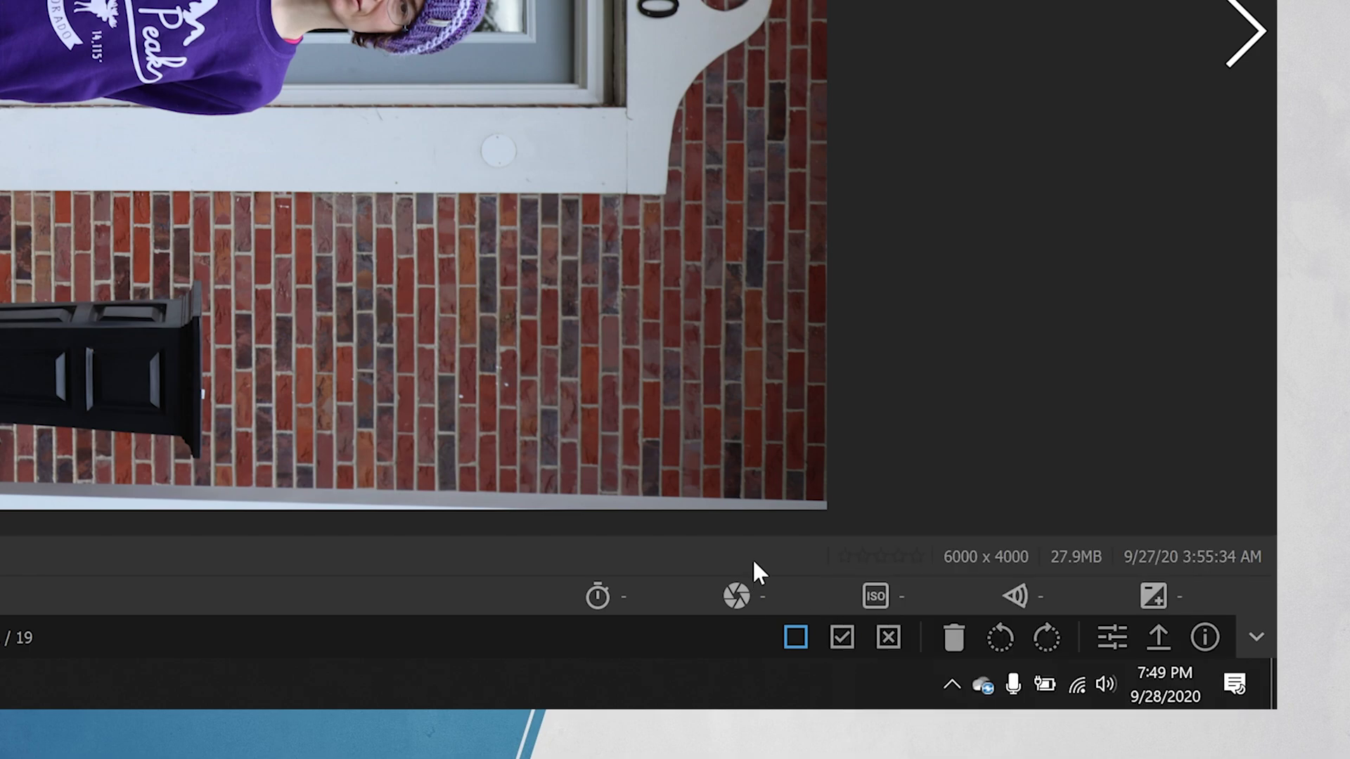
# Step: Flag IMG_2152.CR3 as a pick and set IMG_2153.CR3 and IMG_2154.CR3 as rejected
pyautogui.click(844, 633)
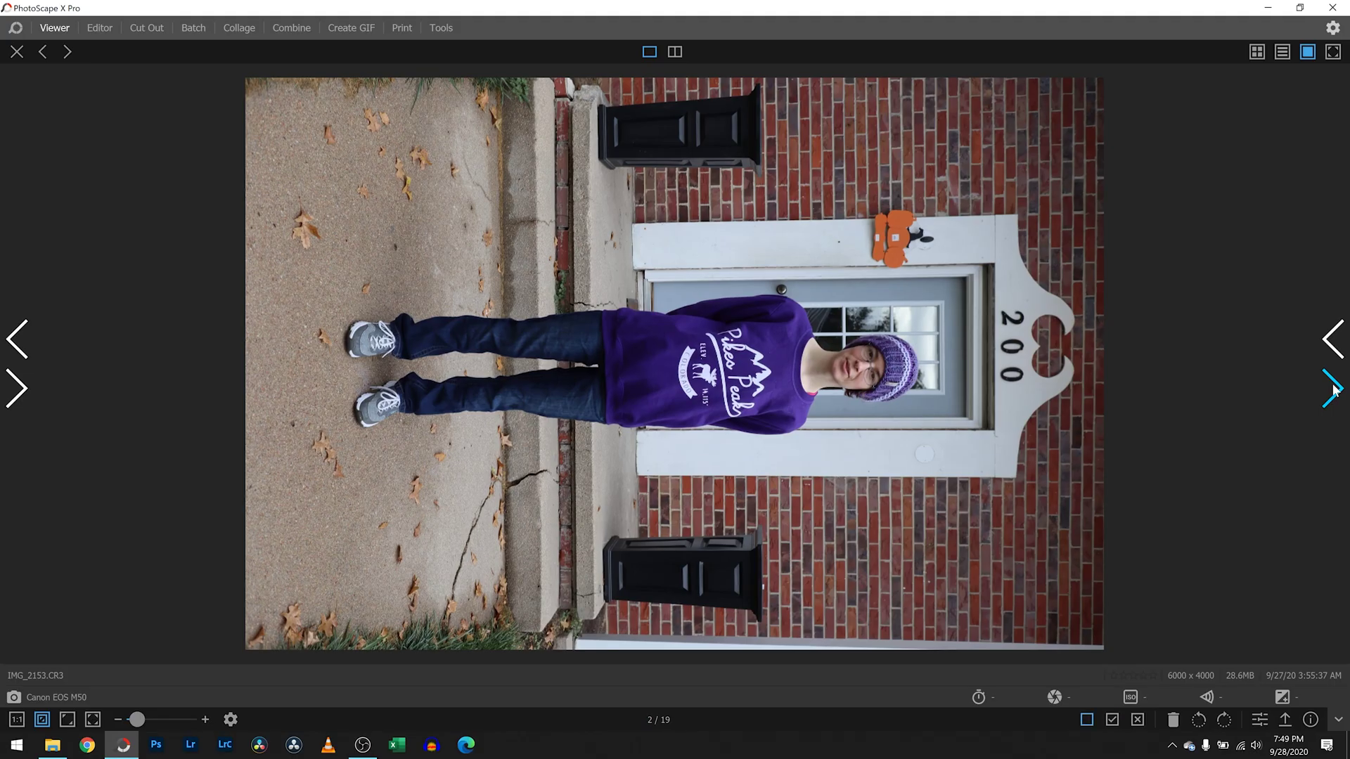
pyautogui.click(1245, 36)
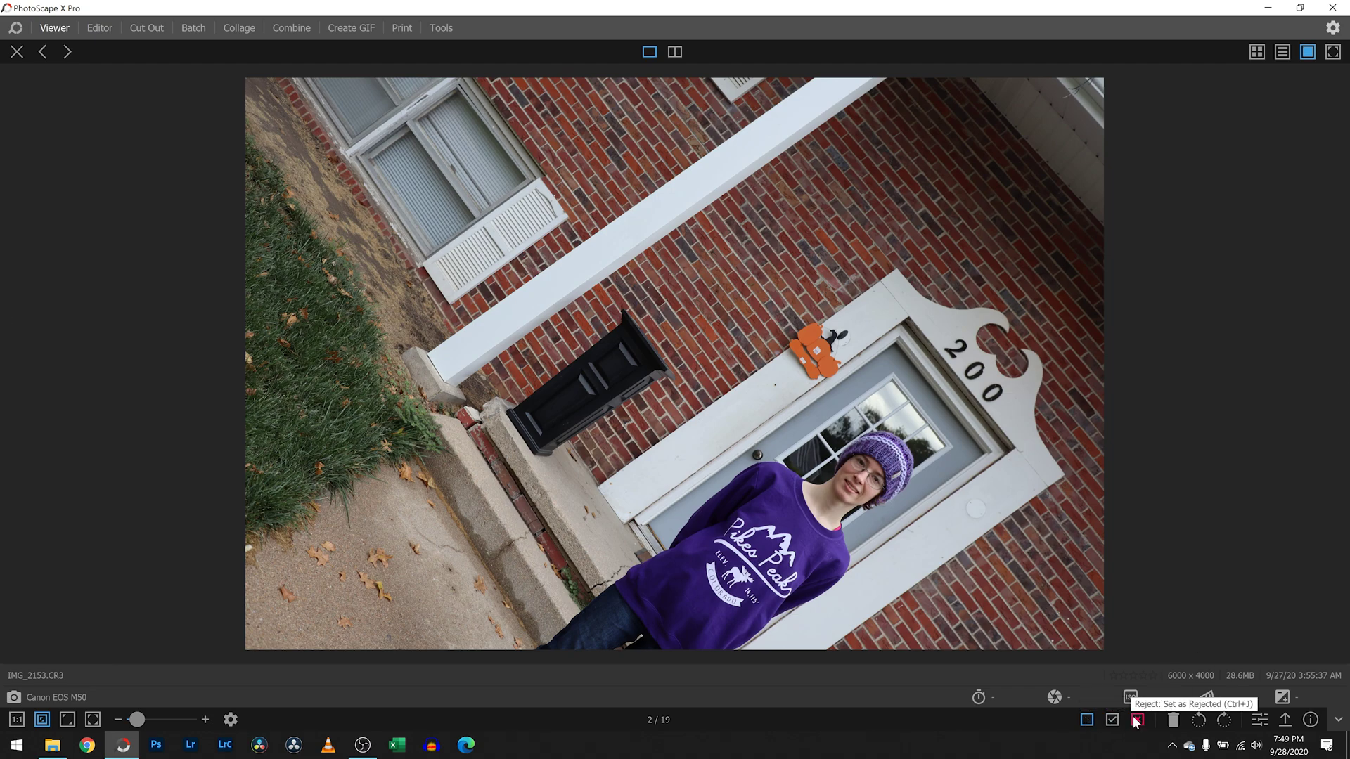
pyautogui.click(1137, 719)
pyautogui.click(1335, 391)
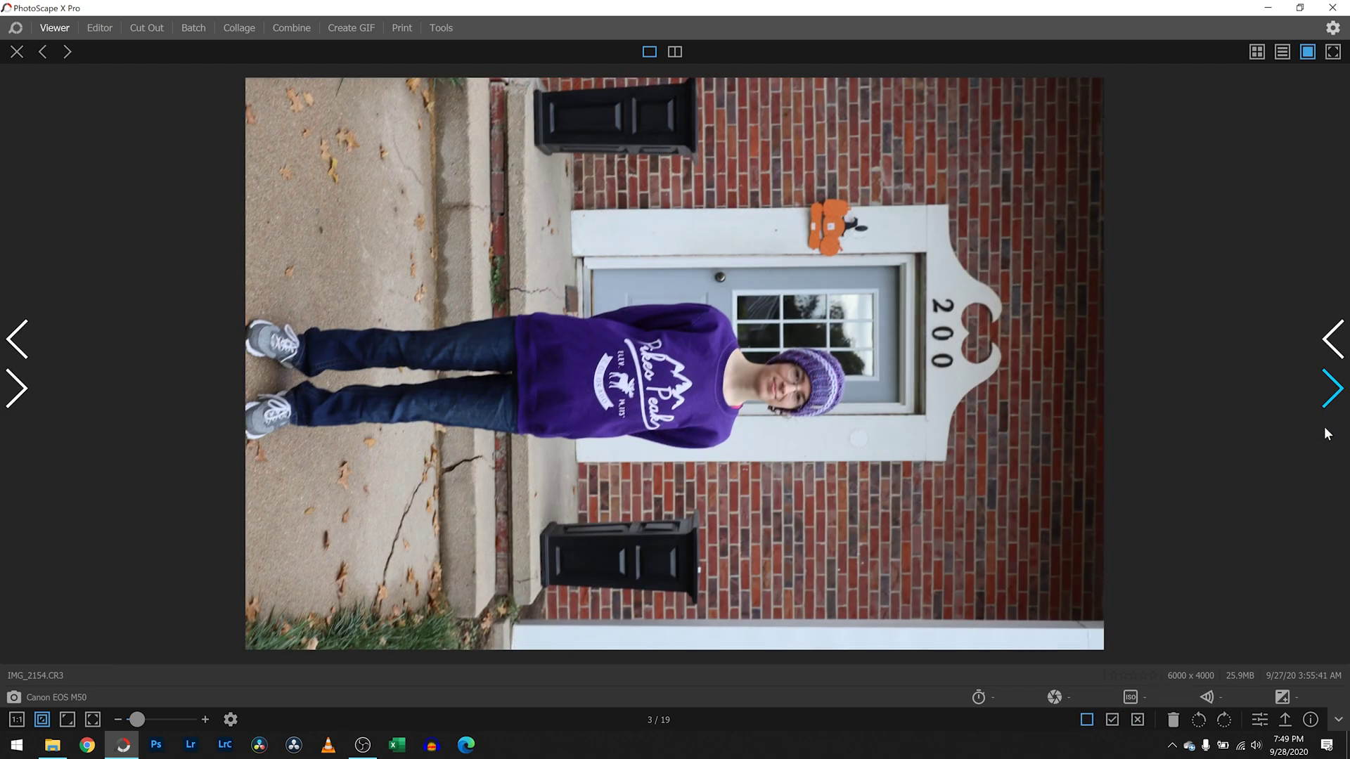
pyautogui.click(1137, 720)
pyautogui.click(1332, 391)
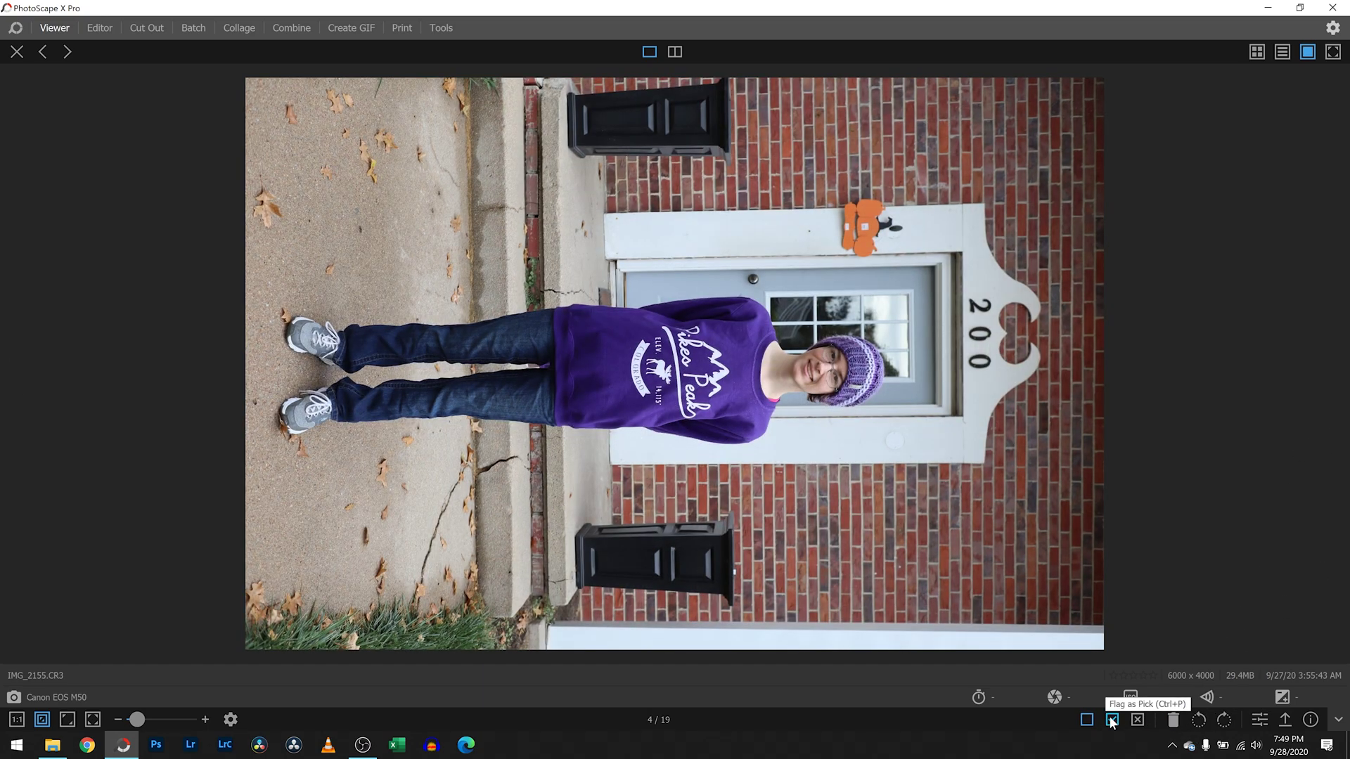
# Step: Flag IMG_2155.CR3 and IMG_2156.CR3 as picks
pyautogui.click(1112, 721)
pyautogui.click(1340, 382)
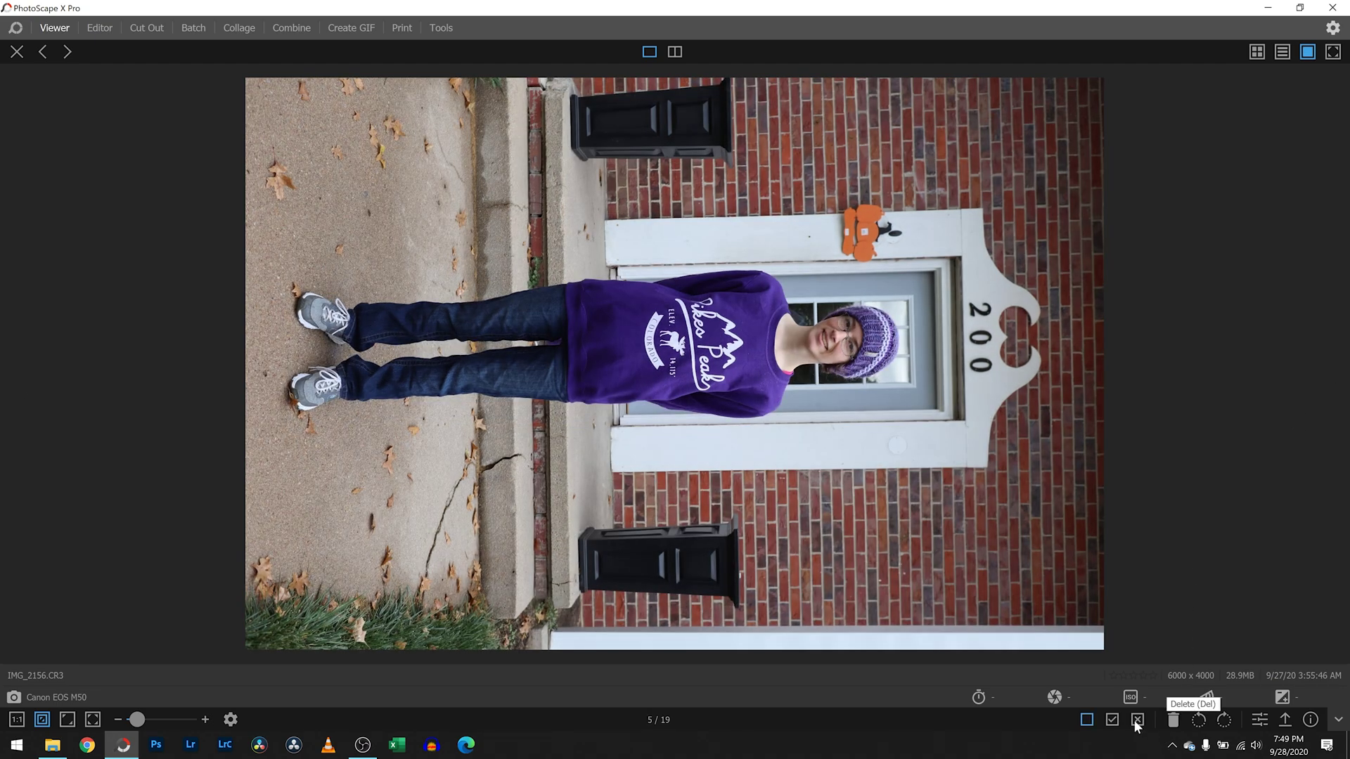
pyautogui.click(1112, 719)
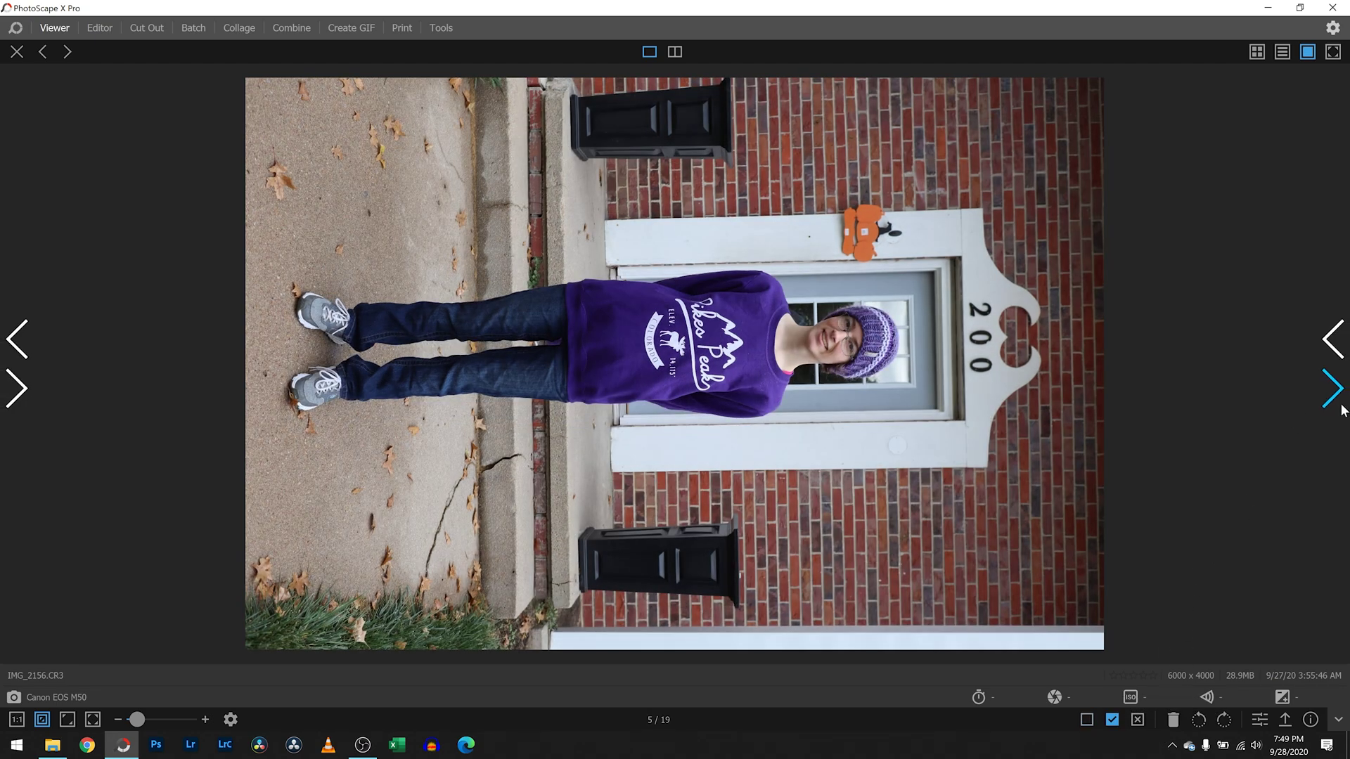
# Step: Check IMG_2157.CR3 enlarged around the face, and flag it and IMG_2158.CR3 as picks
pyautogui.click(1337, 401)
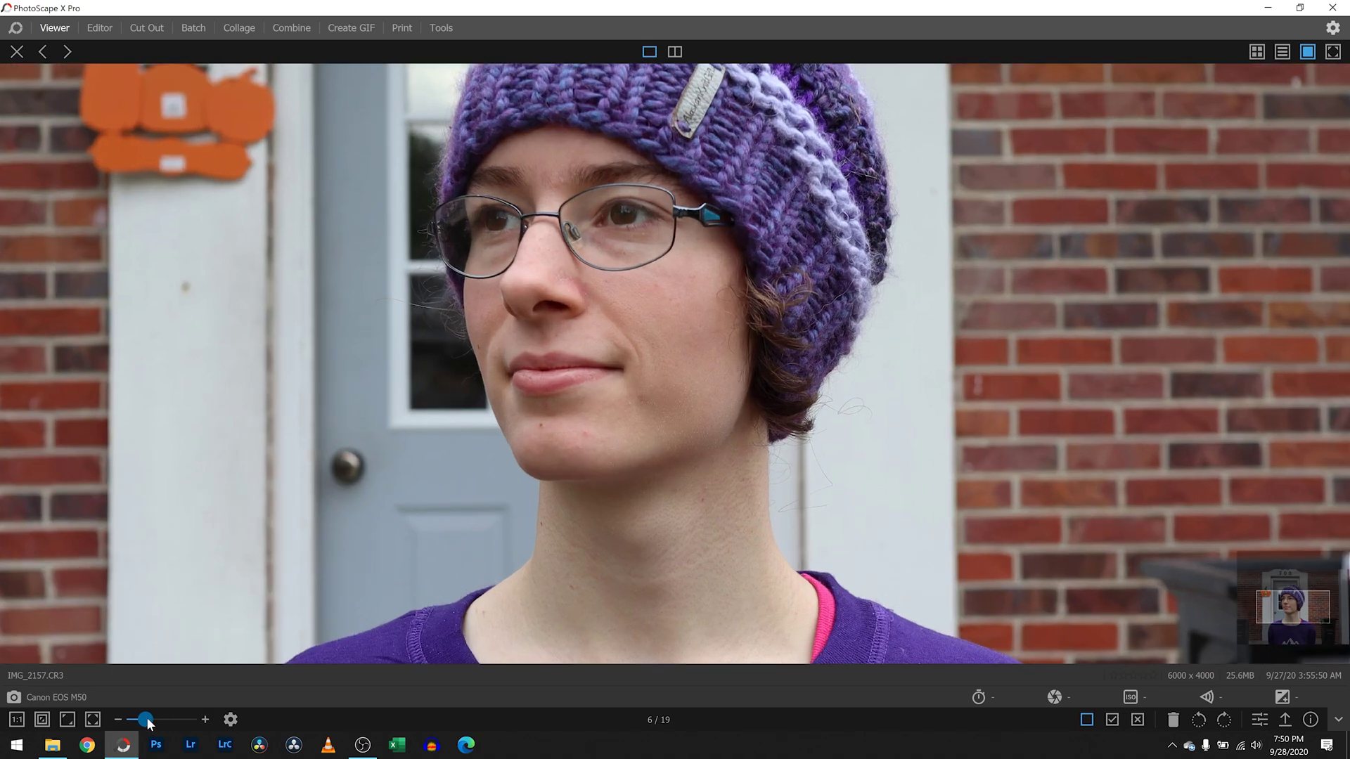
pyautogui.moveTo(148, 724); pyautogui.dragTo(143, 719)
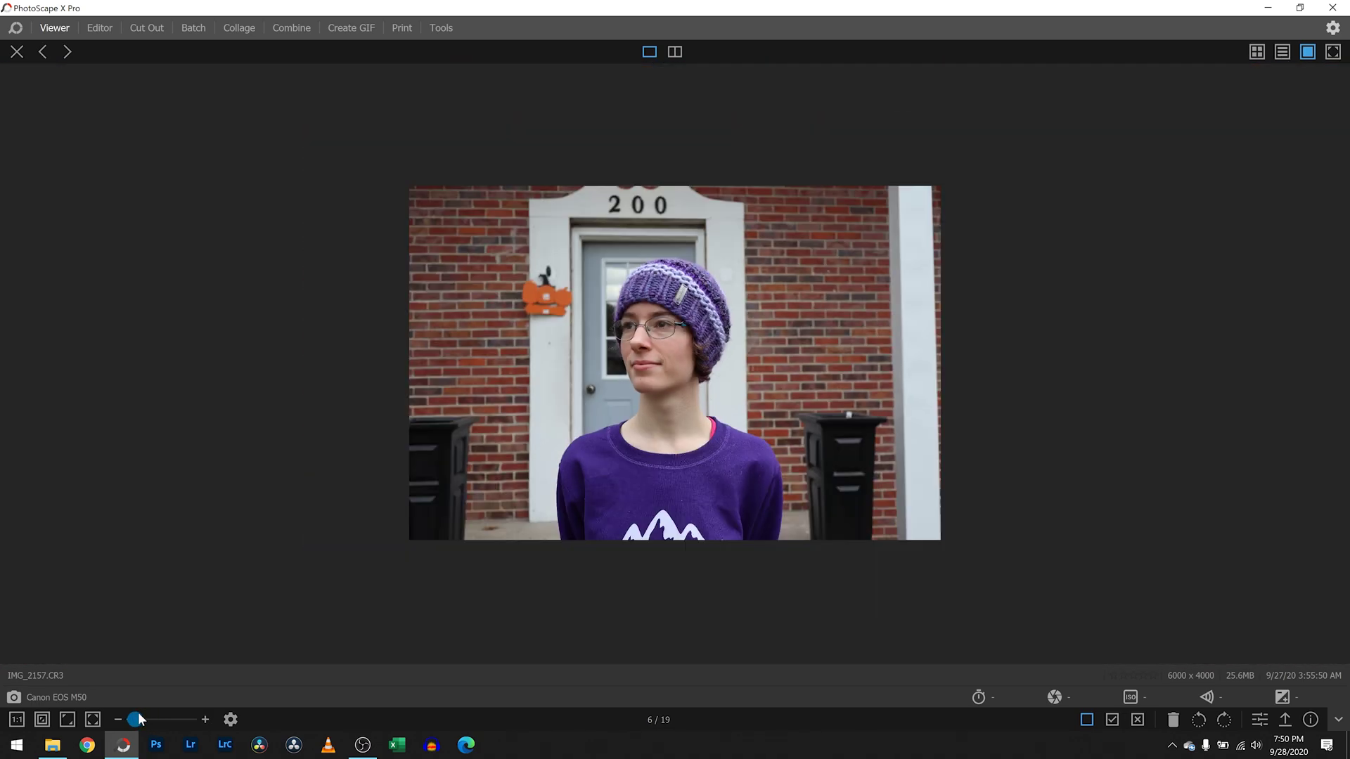
pyautogui.click(1111, 719)
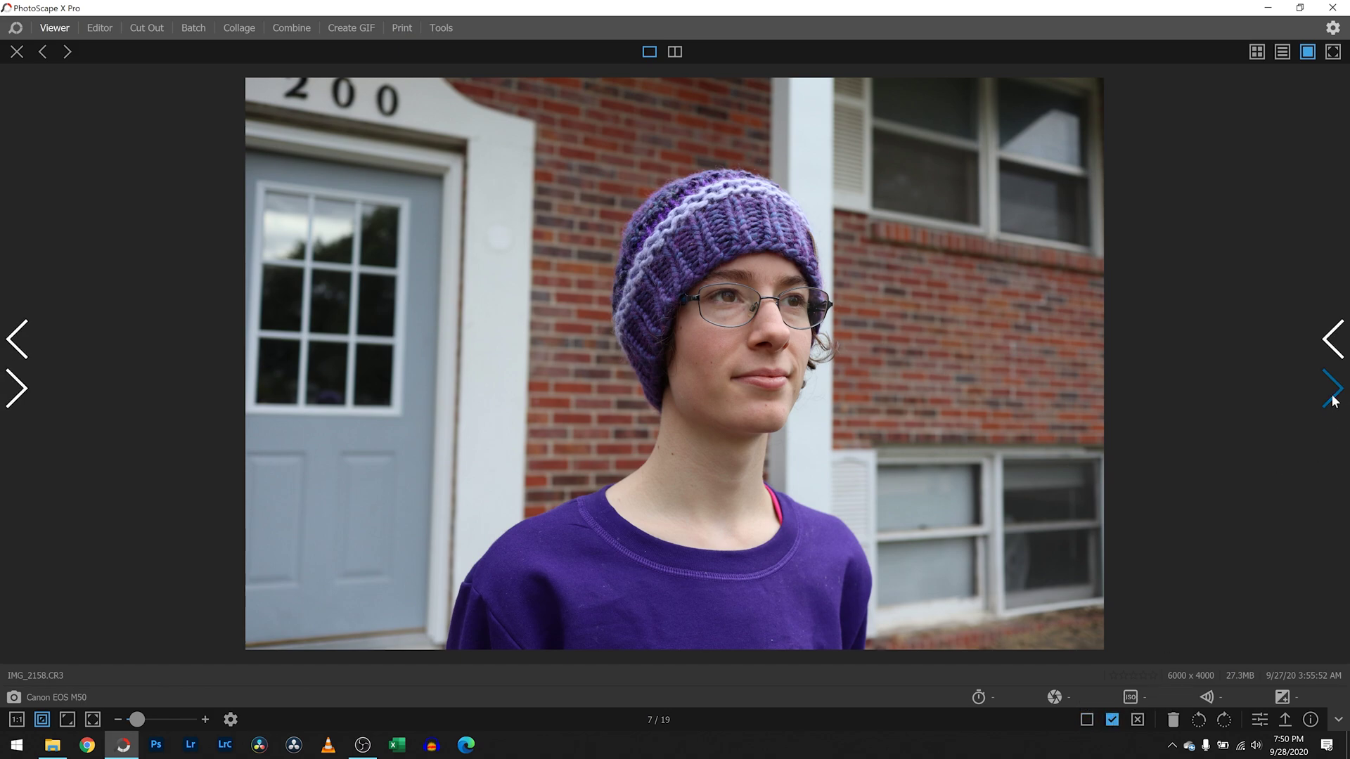
pyautogui.click(1336, 389)
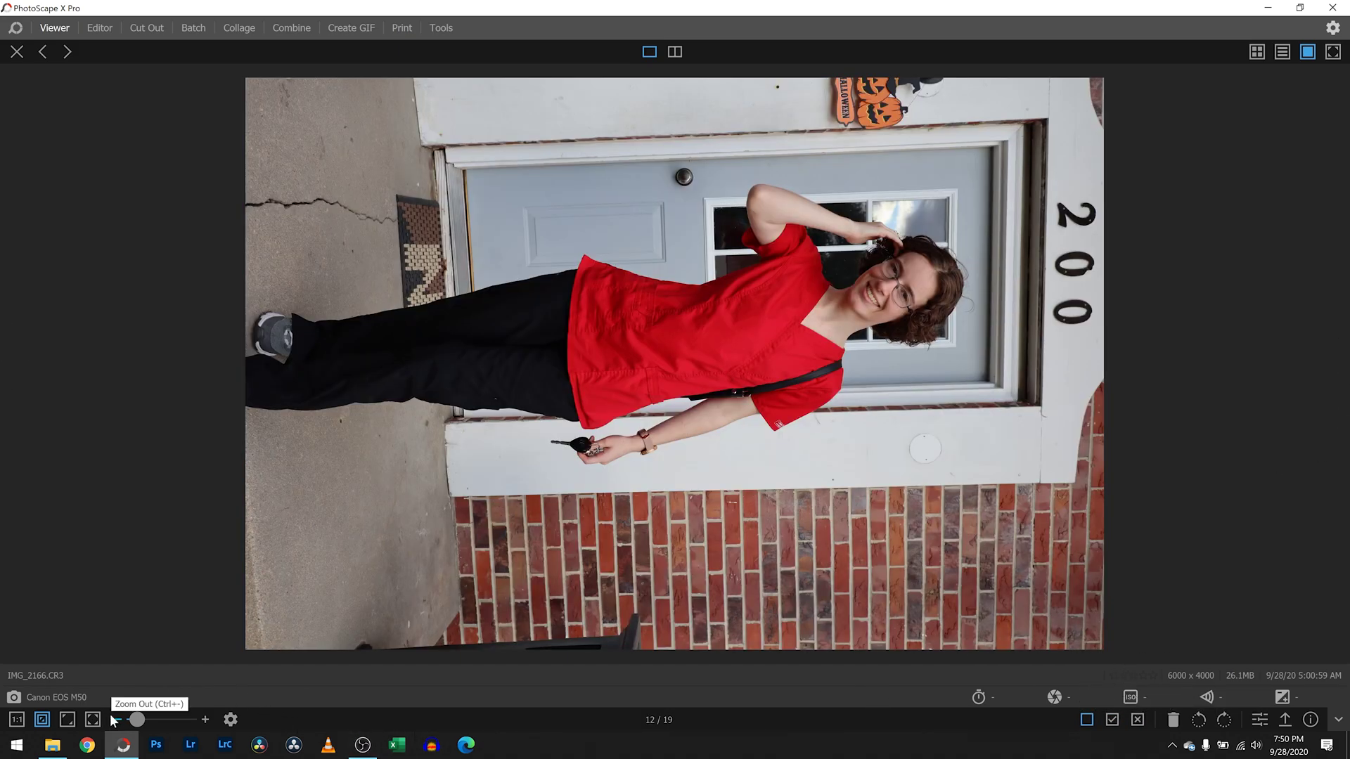
# Step: Try to rotate IMG_2166.CR3 to the left and flag the photo as a pick
pyautogui.click(1199, 720)
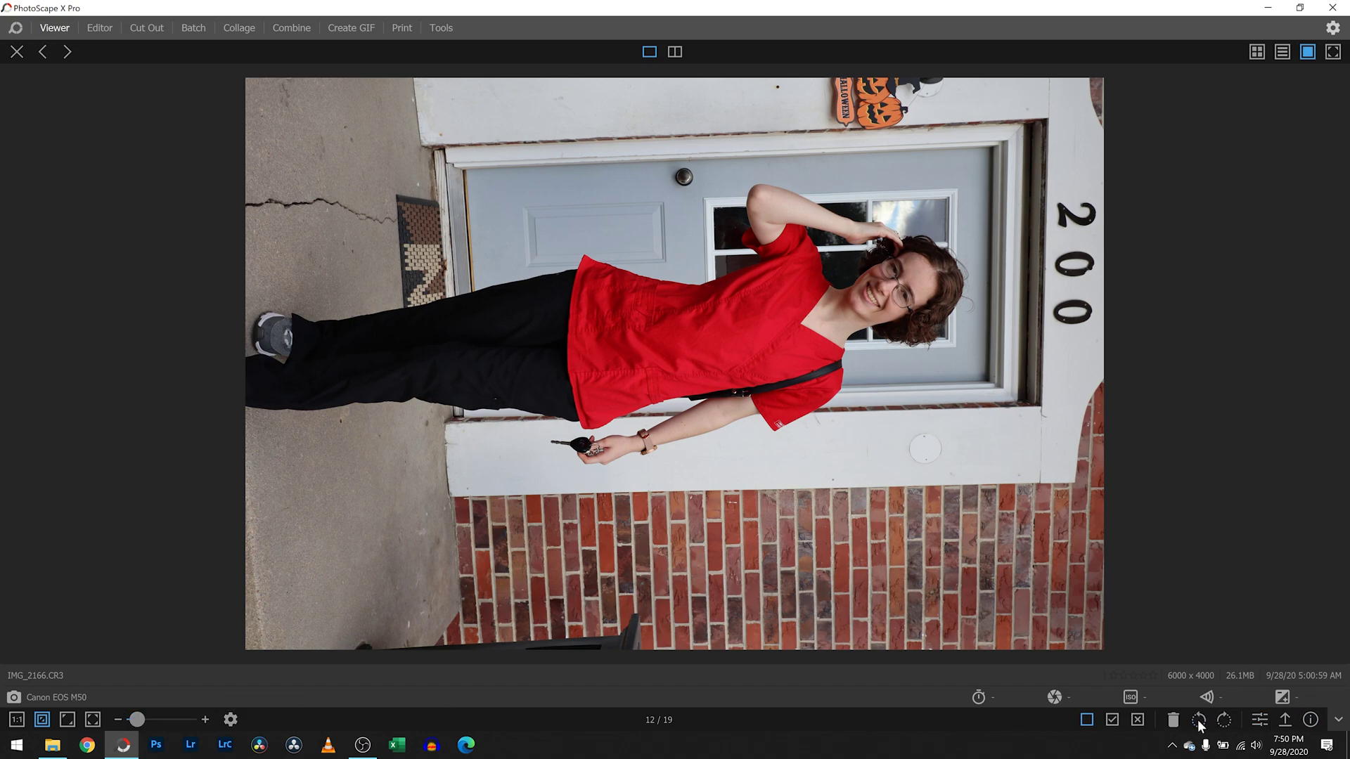
pyautogui.click(826, 447)
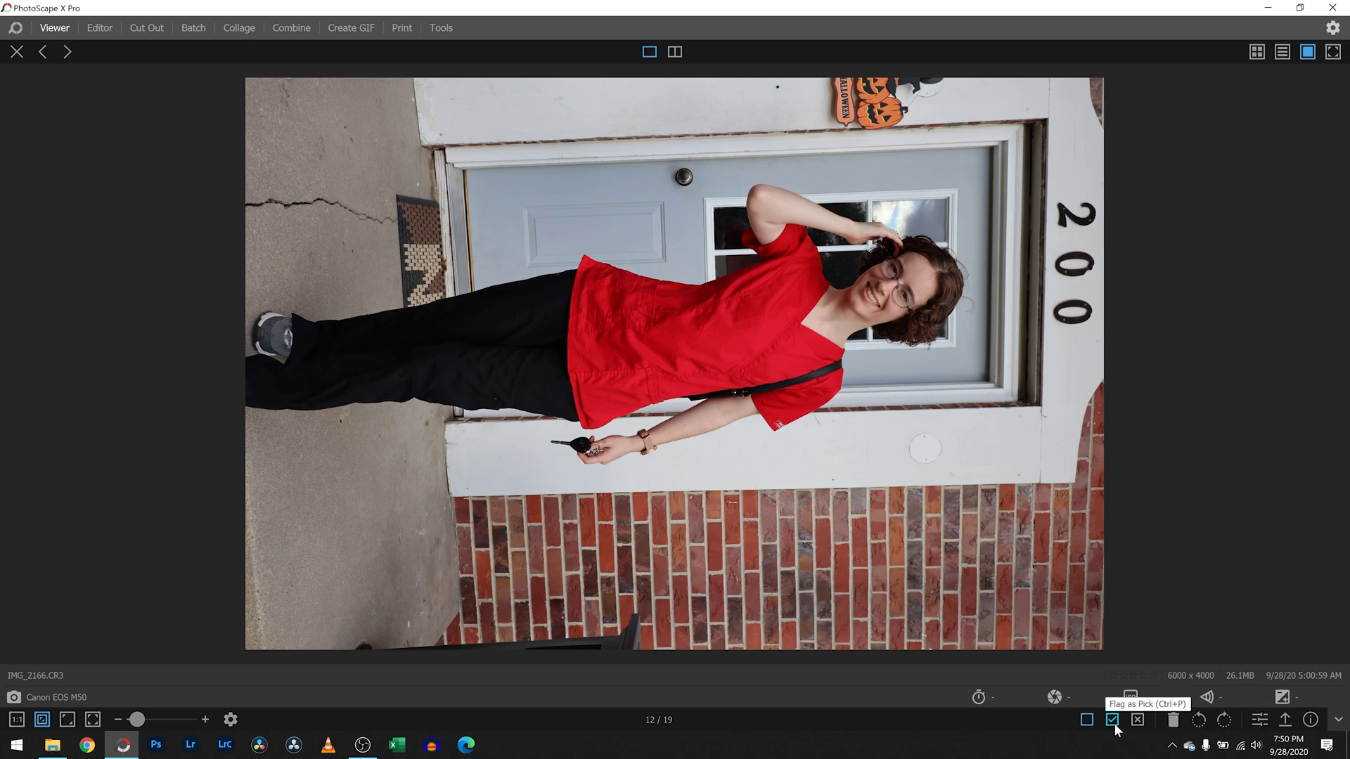
pyautogui.click(1333, 388)
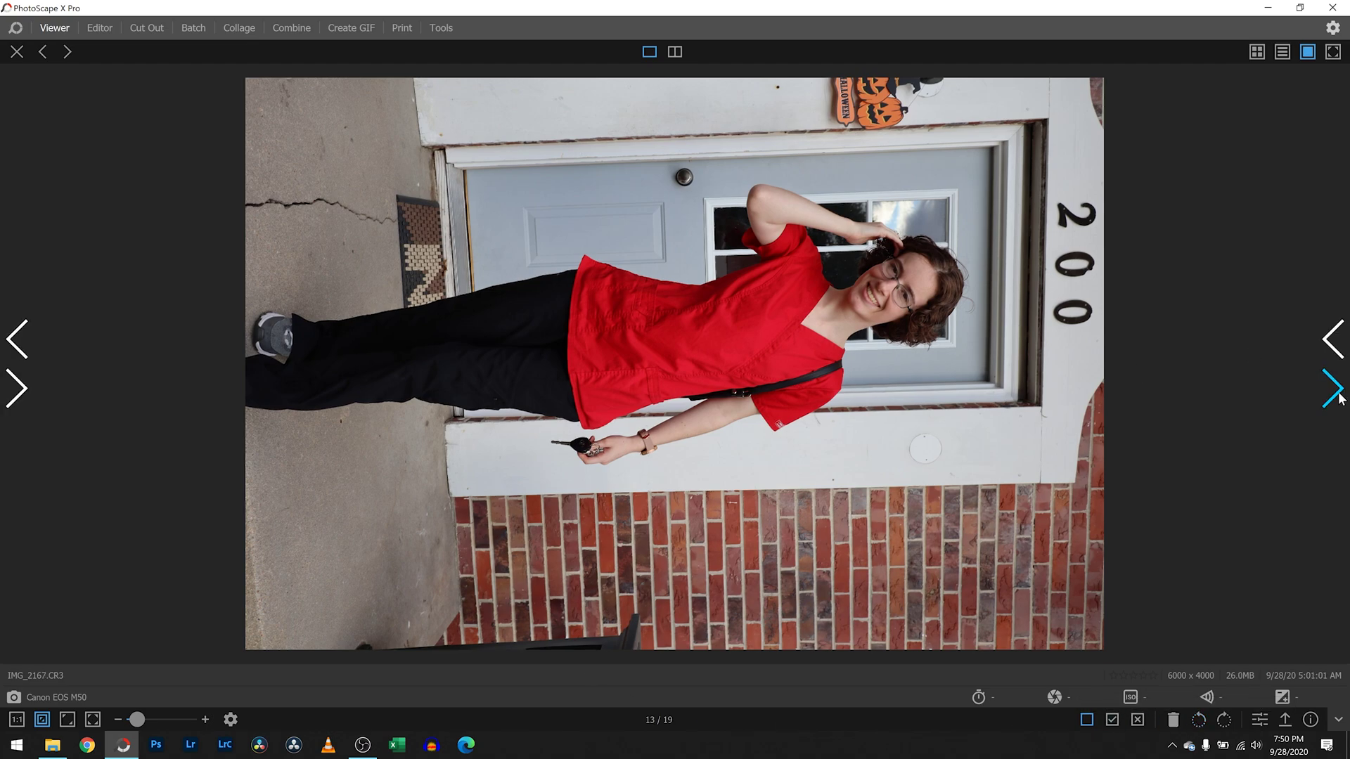
pyautogui.press('Left')
# Step: Examine IMG_2167.CR3 enlarged, flag it as a pick, and recheck the flag on IMG_2166.CR3
pyautogui.click(1340, 398)
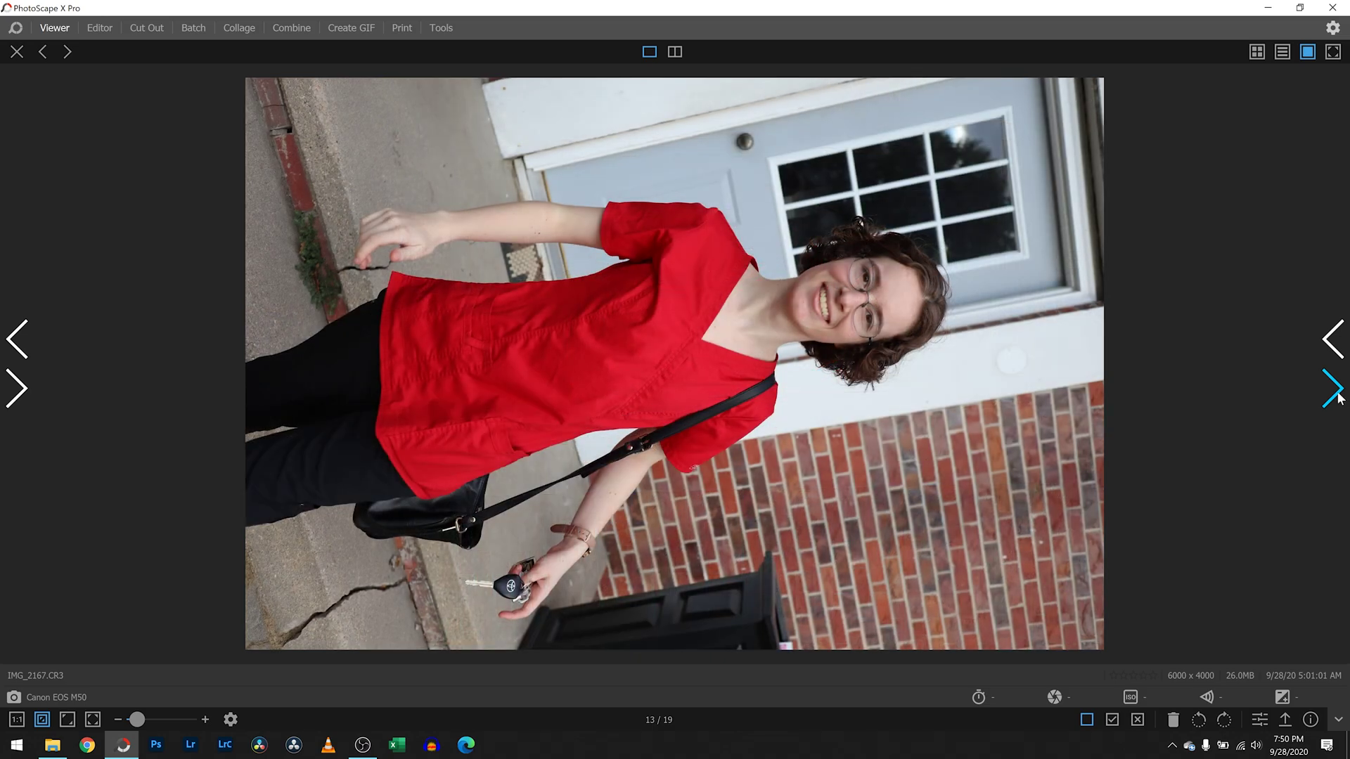
pyautogui.moveTo(136, 720); pyautogui.dragTo(148, 724)
pyautogui.moveTo(1290, 603); pyautogui.dragTo(1288, 596)
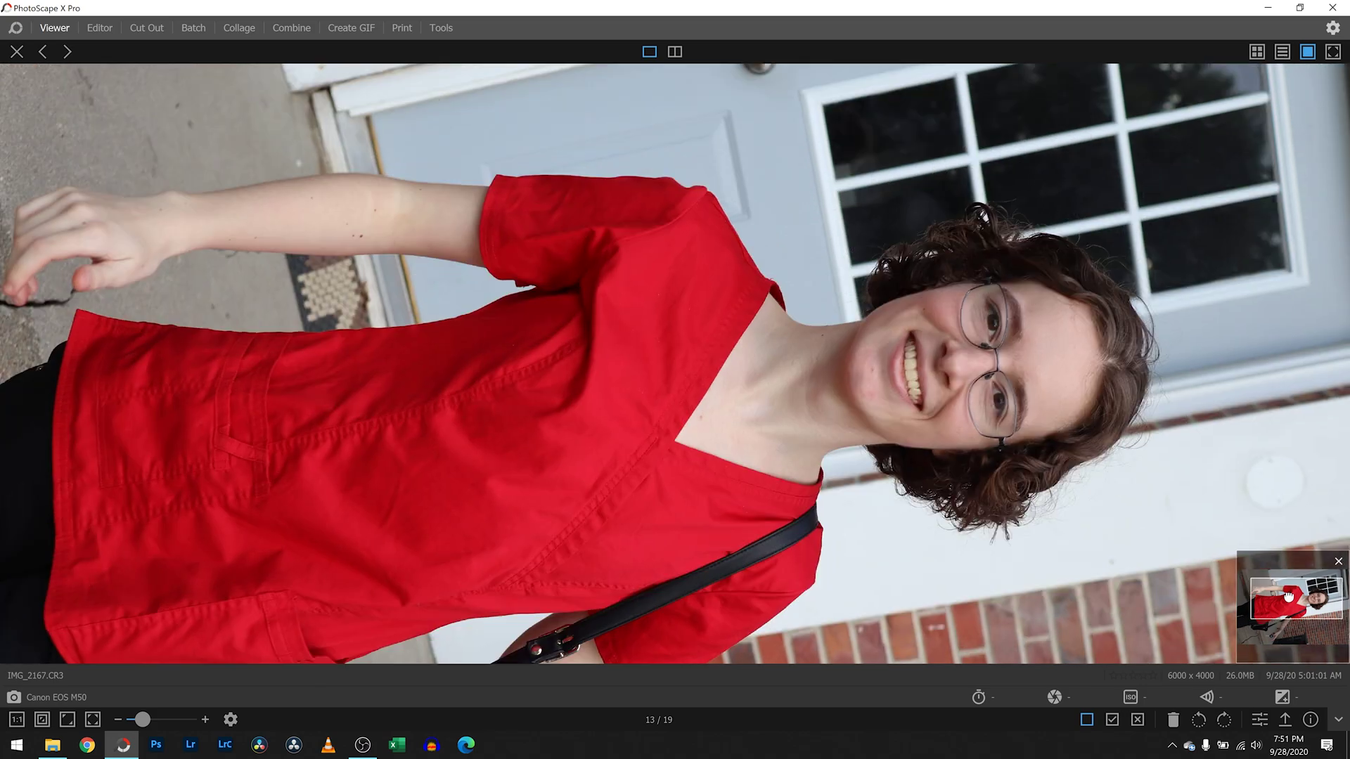
pyautogui.moveTo(140, 720); pyautogui.dragTo(137, 721)
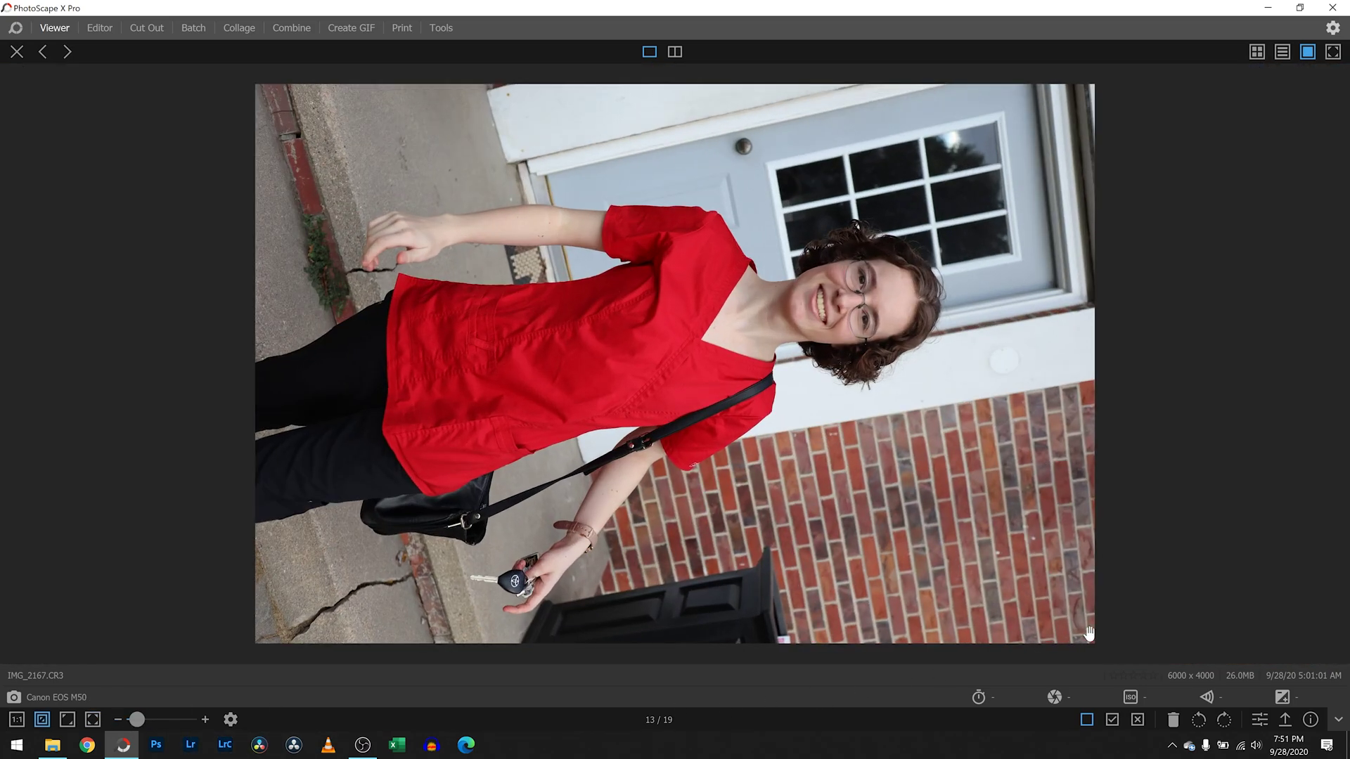
pyautogui.click(1111, 720)
pyautogui.press('Left')
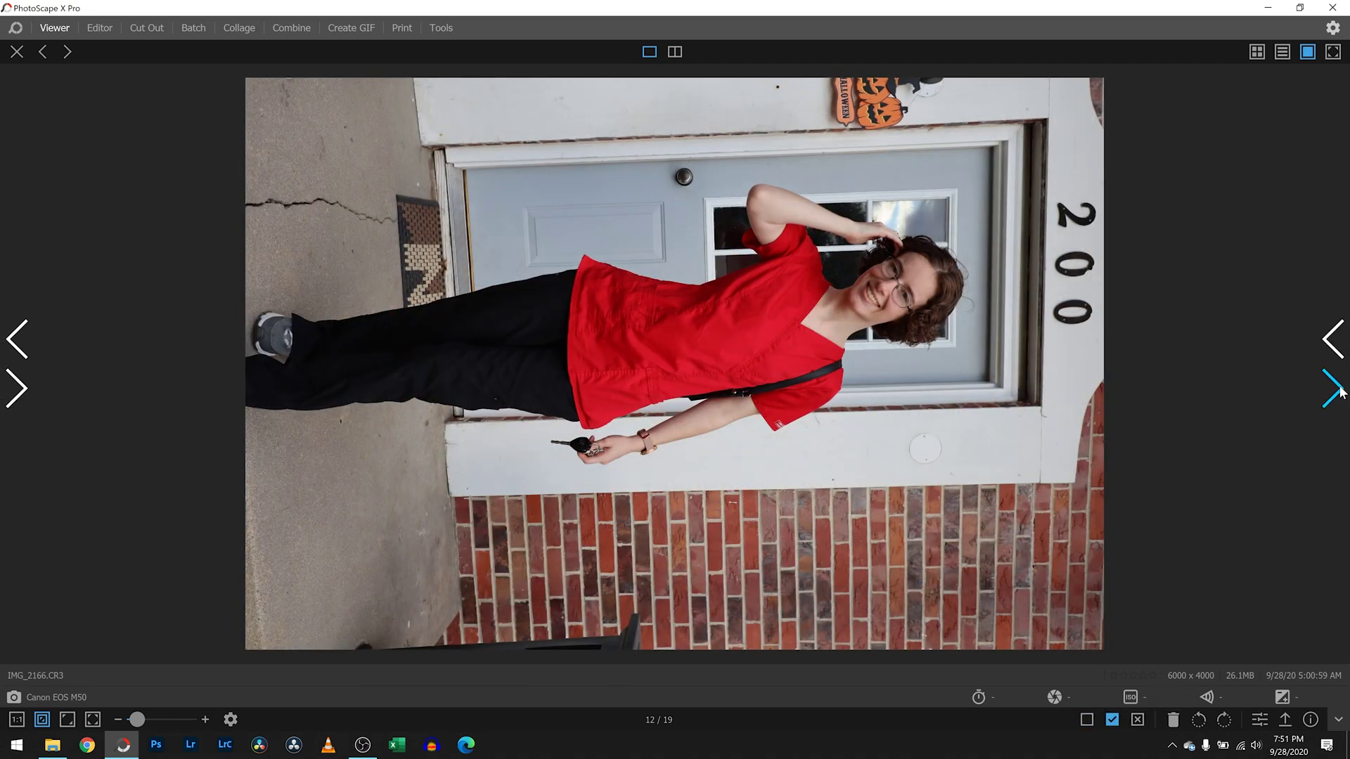
pyautogui.click(1334, 388)
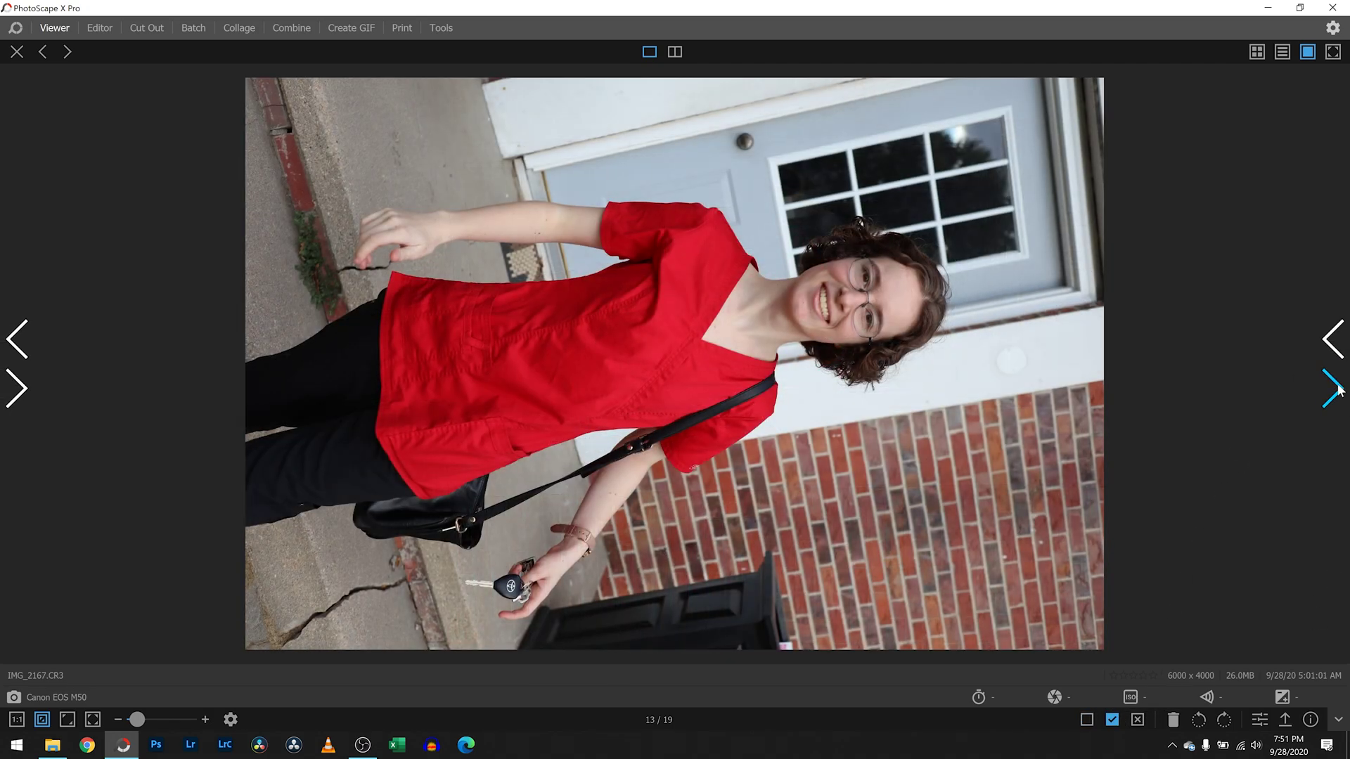
# Step: Flag IMG_2168.CR3 and IMG_2169.CR3 as picks
pyautogui.click(1336, 391)
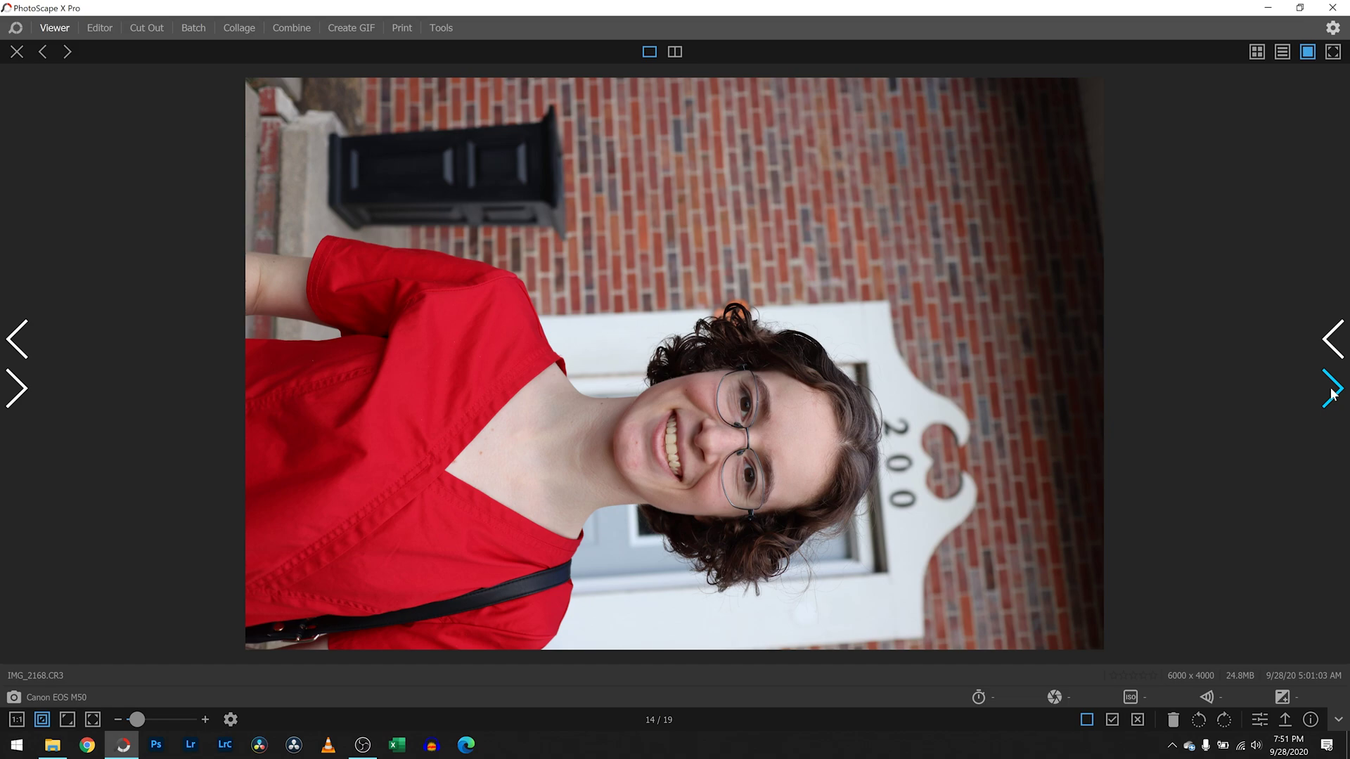
pyautogui.click(1112, 719)
pyautogui.click(1332, 380)
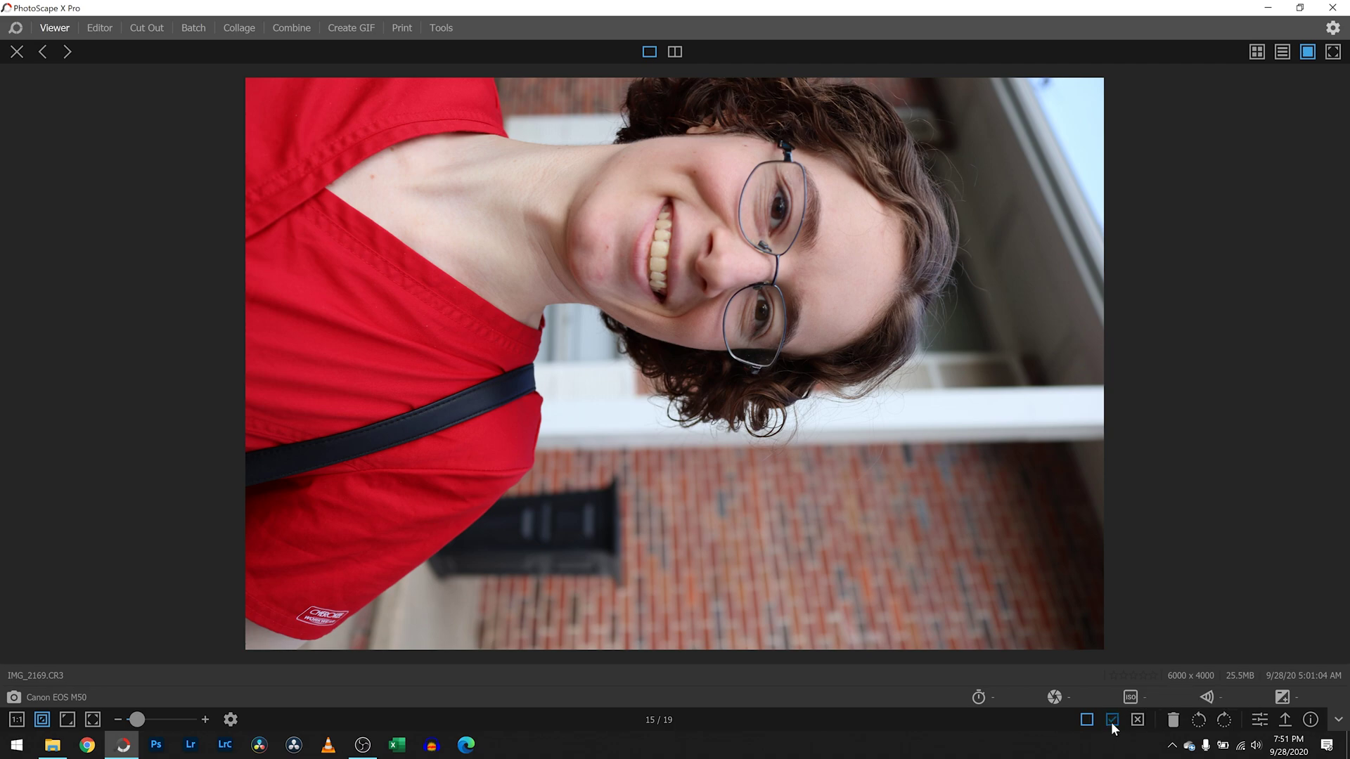
pyautogui.click(1112, 720)
# Step: Look through the remaining photos from IMG_2170.CR3 to IMG_2173.CR3 and return to the folder's thumbnails
pyautogui.click(1329, 377)
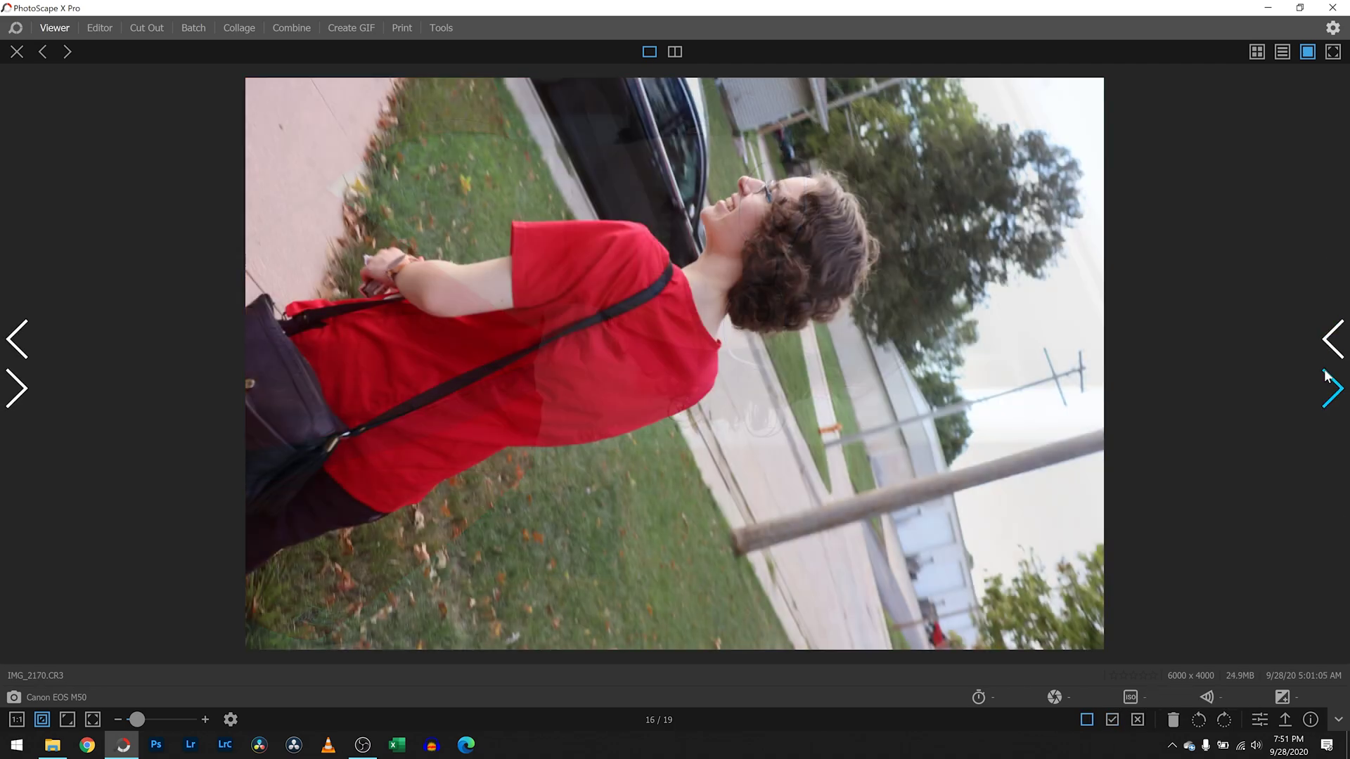
pyautogui.click(1329, 378)
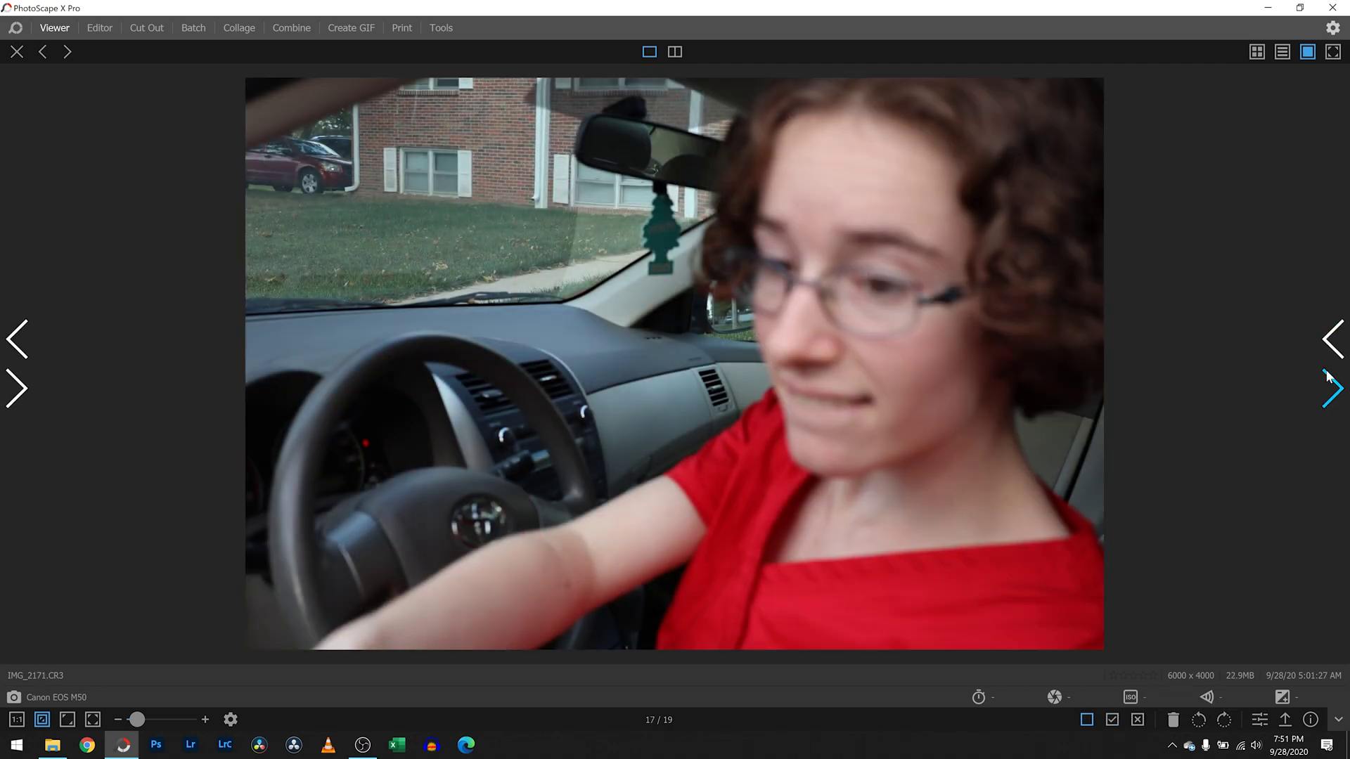
pyautogui.click(1329, 378)
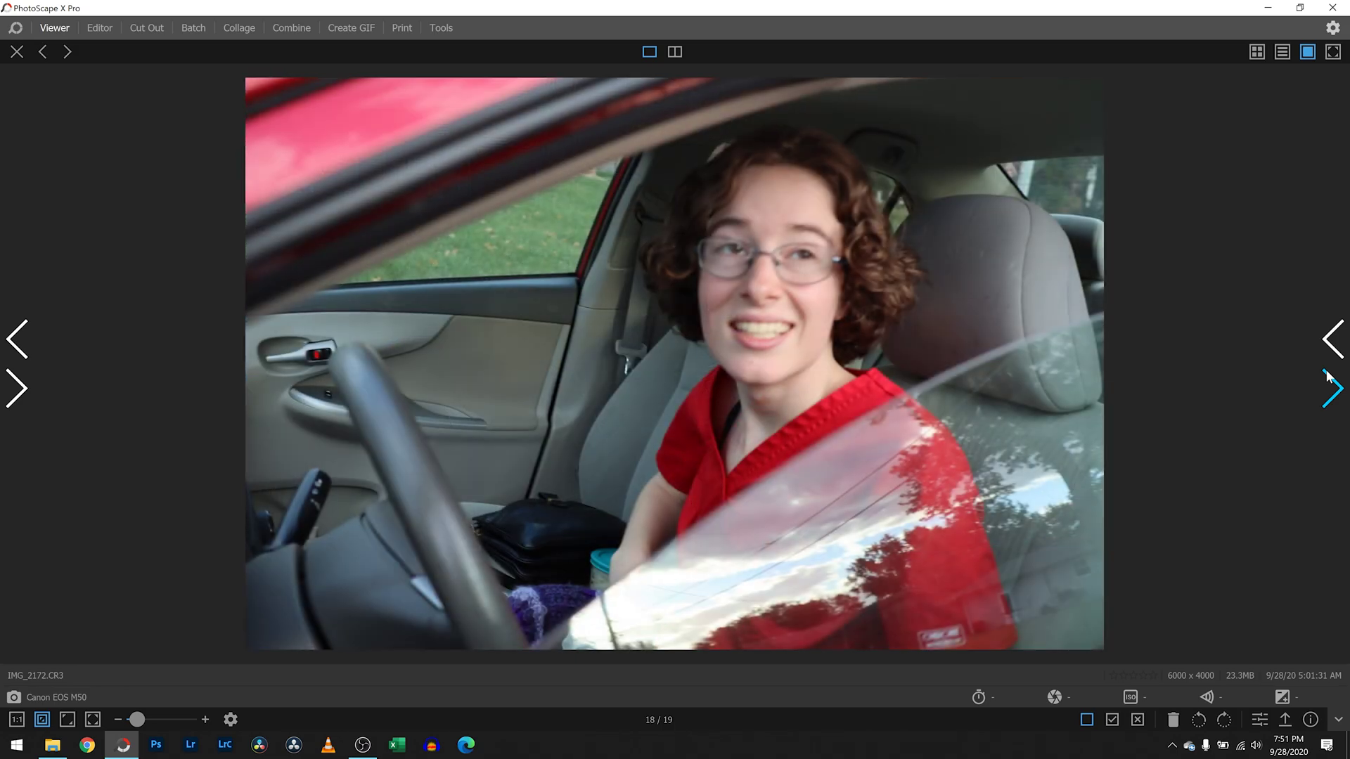
pyautogui.click(1329, 378)
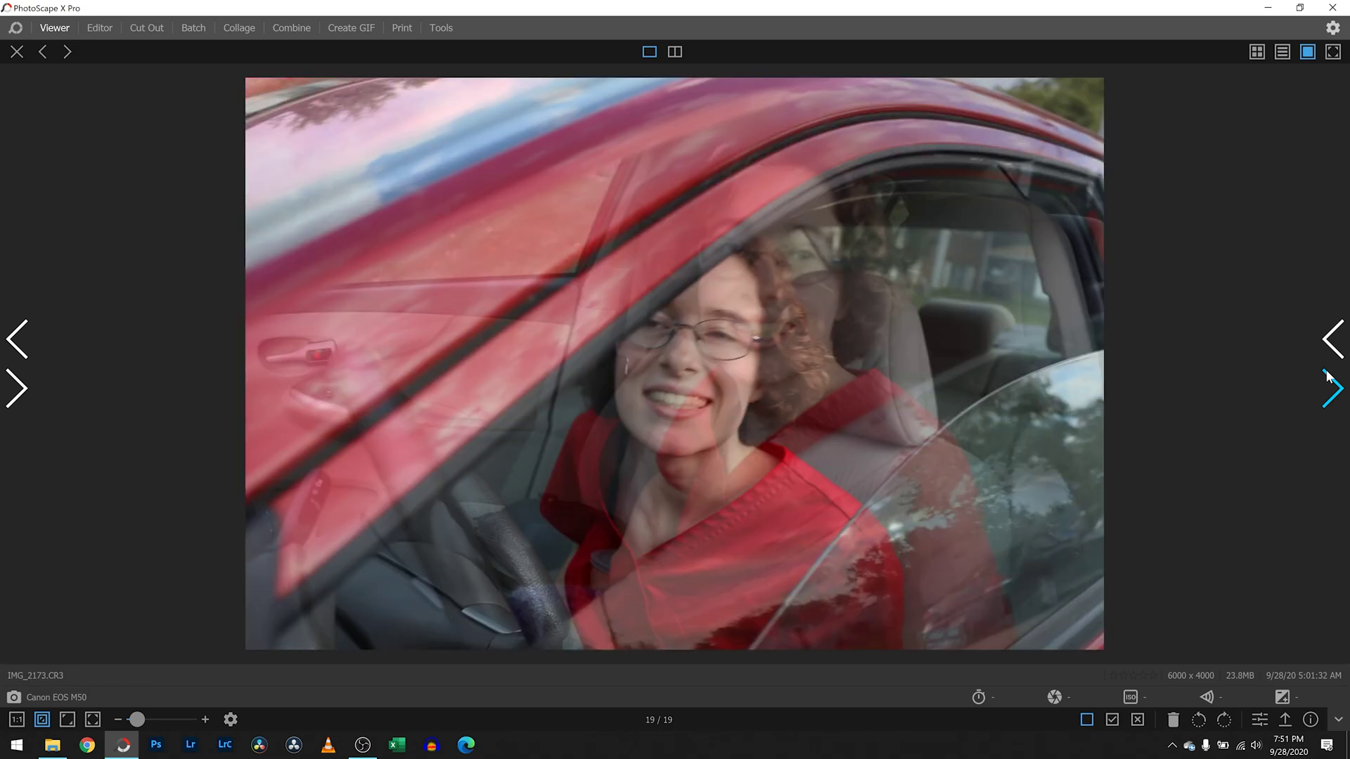
pyautogui.click(1329, 377)
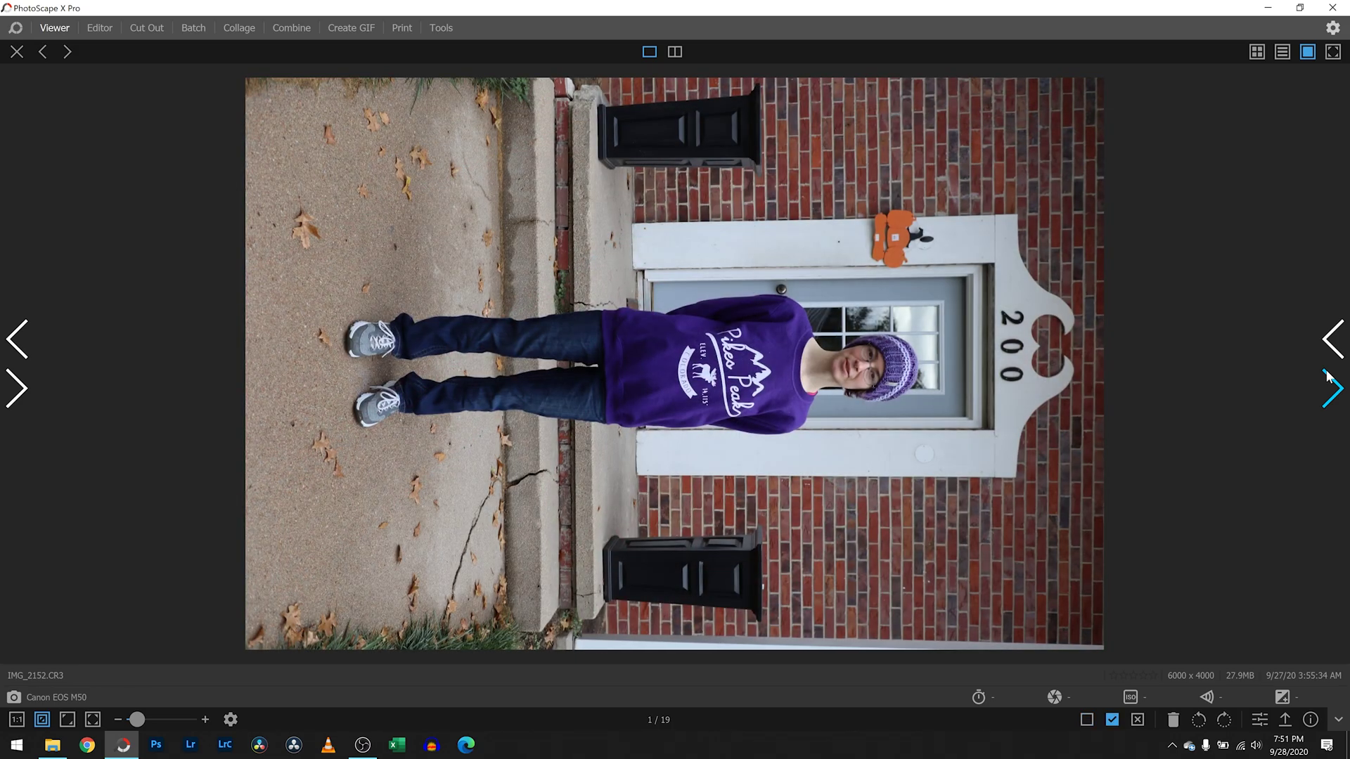
pyautogui.click(17, 51)
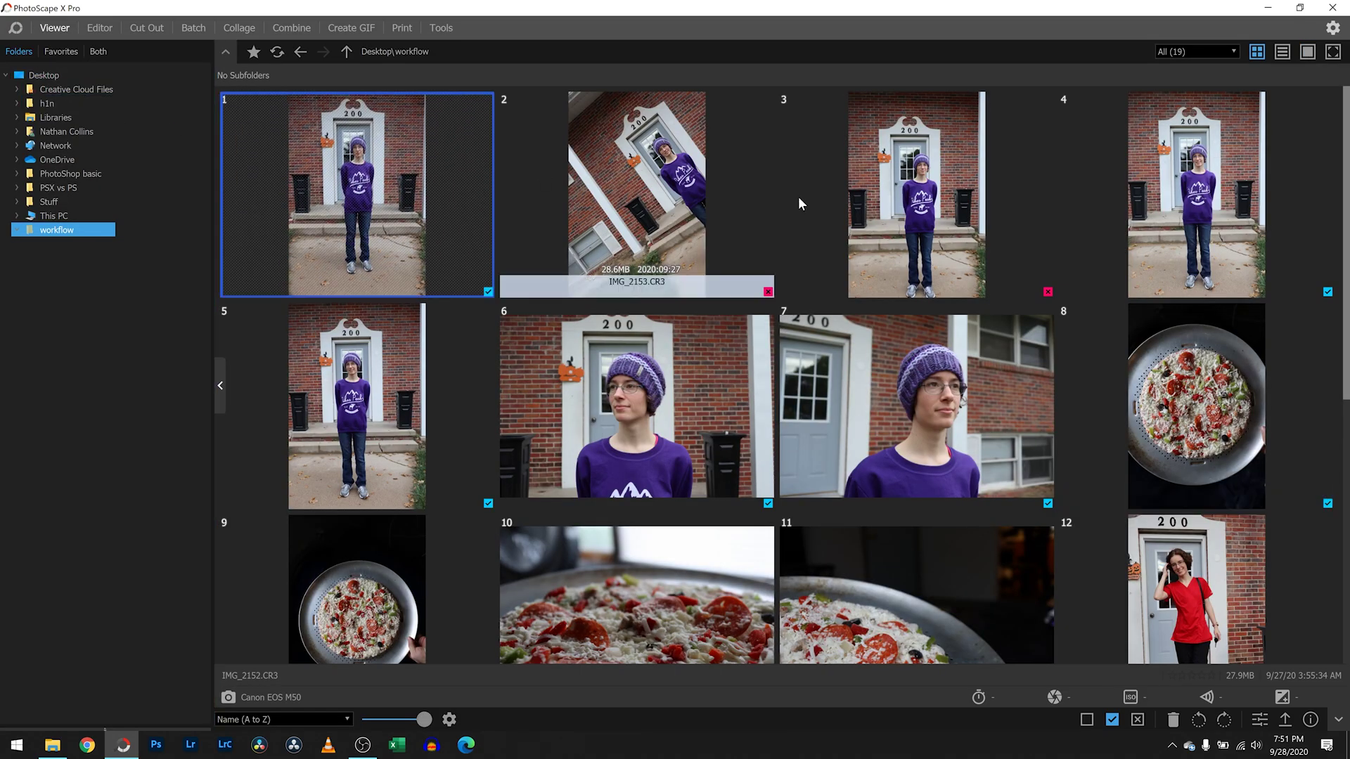
# Step: Filter the workflow folder's thumbnails to show only the flagged photos
pyautogui.scroll(-2, 797, 503)
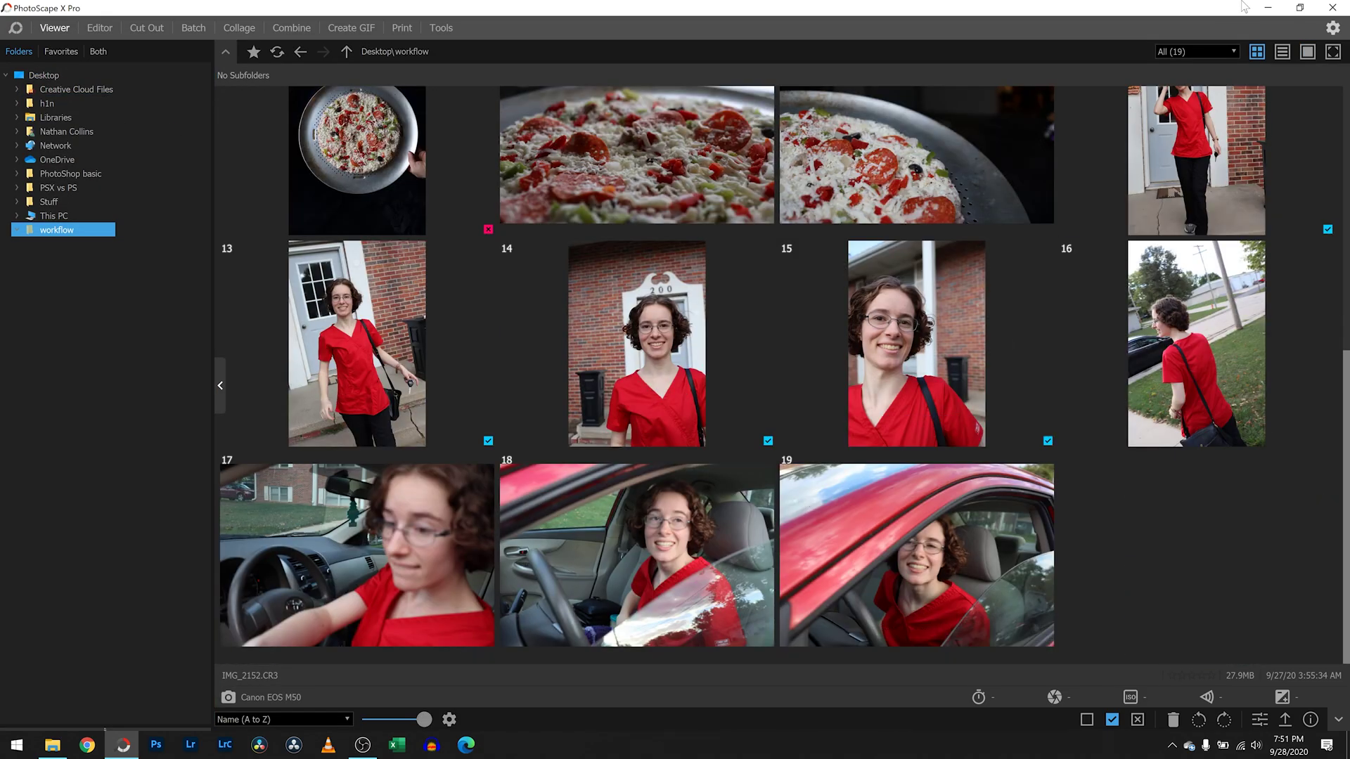
pyautogui.click(1218, 49)
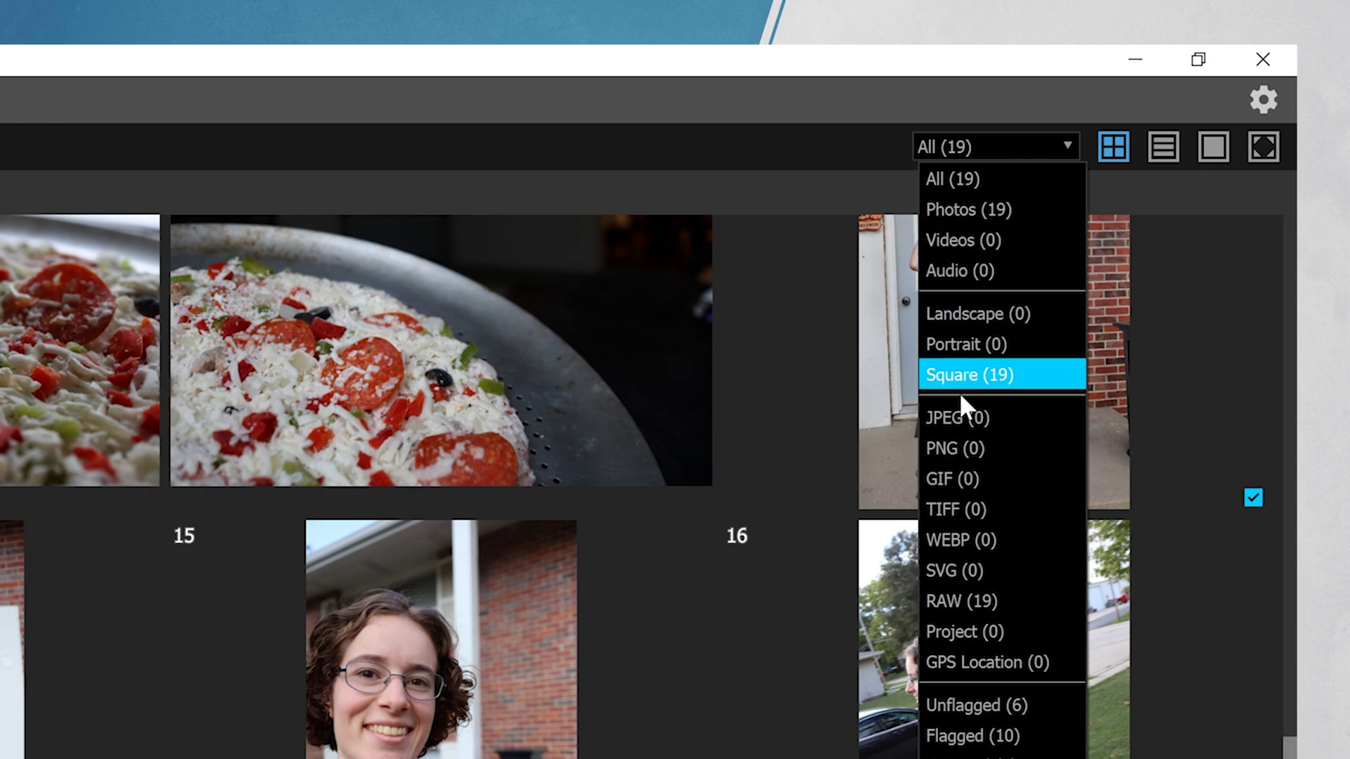
pyautogui.press('Escape')
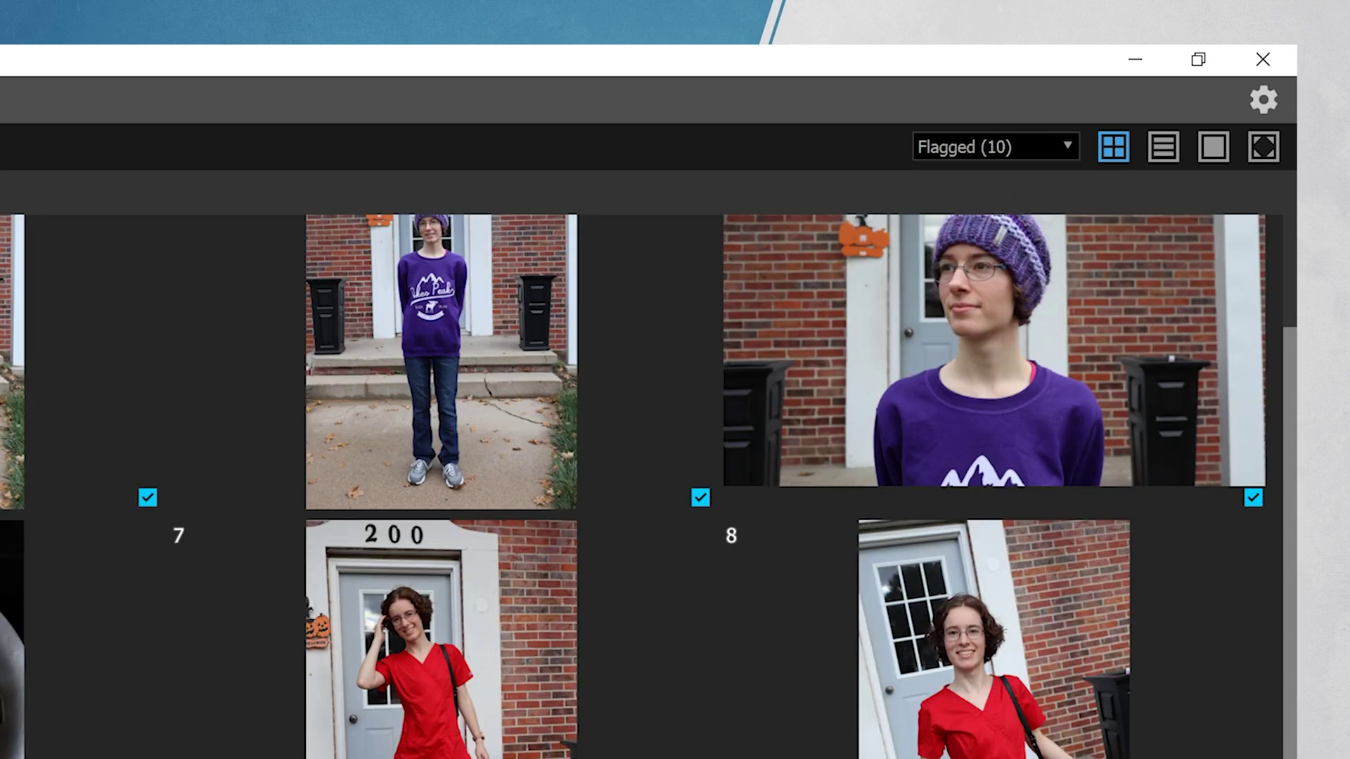
pyautogui.scroll(2, 647, 485)
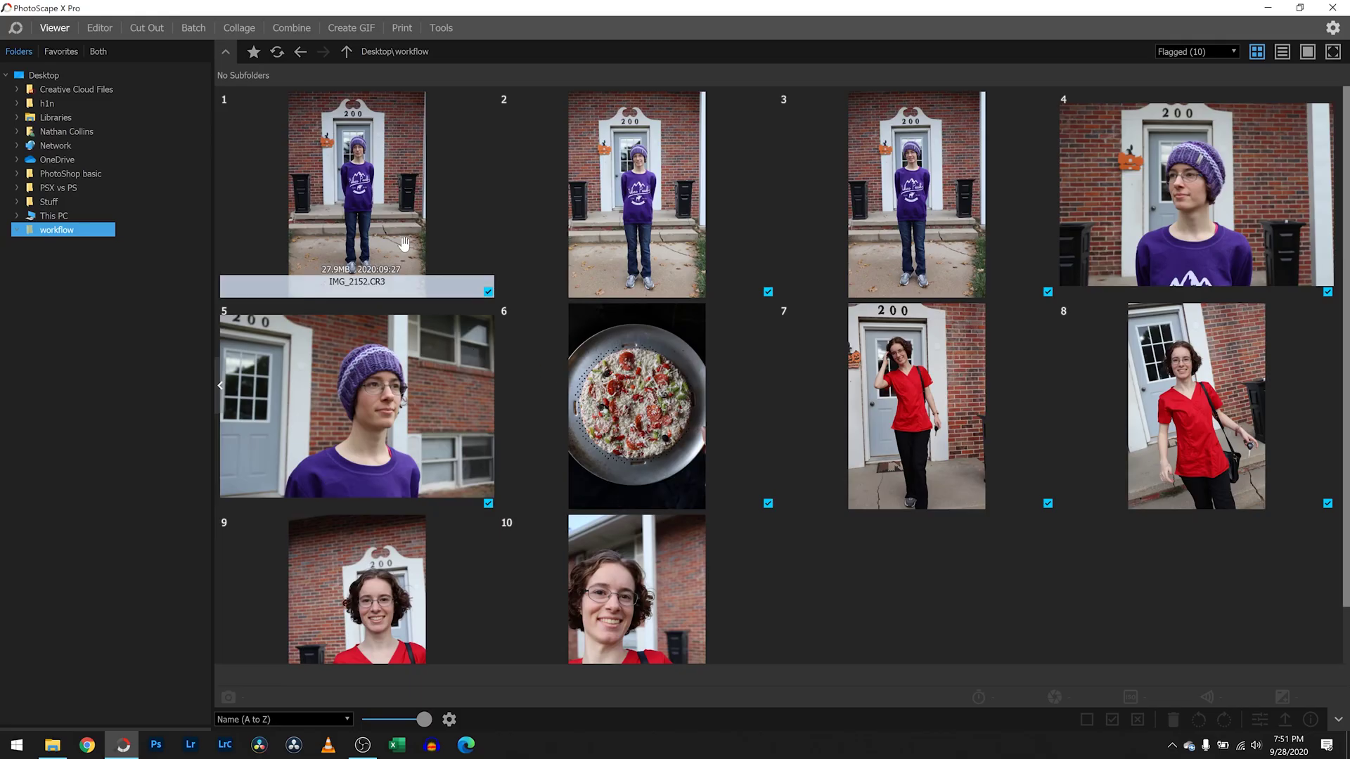
# Step: Open IMG_2152.CR3 in the editor, rotate it upright and examine the subject's face and sharpness enlarged
pyautogui.click(391, 234)
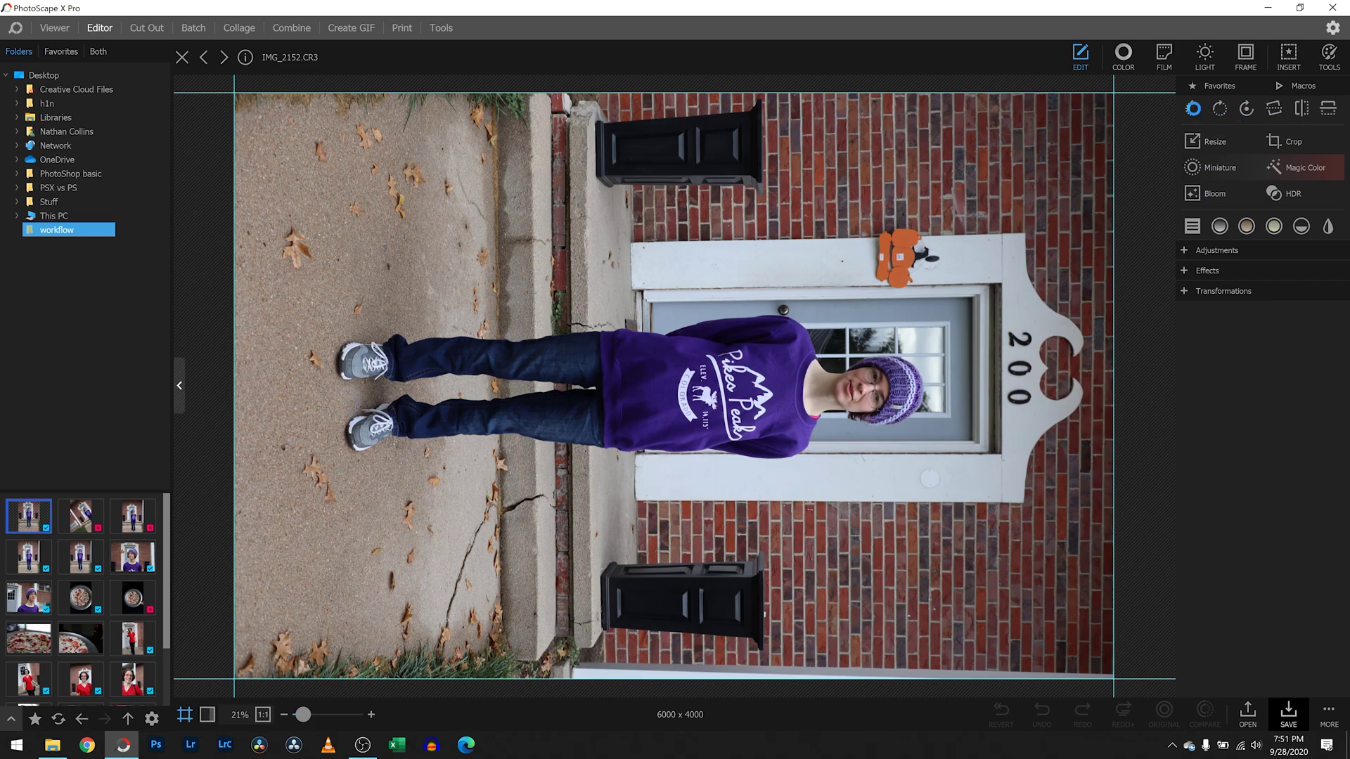
pyautogui.click(1192, 109)
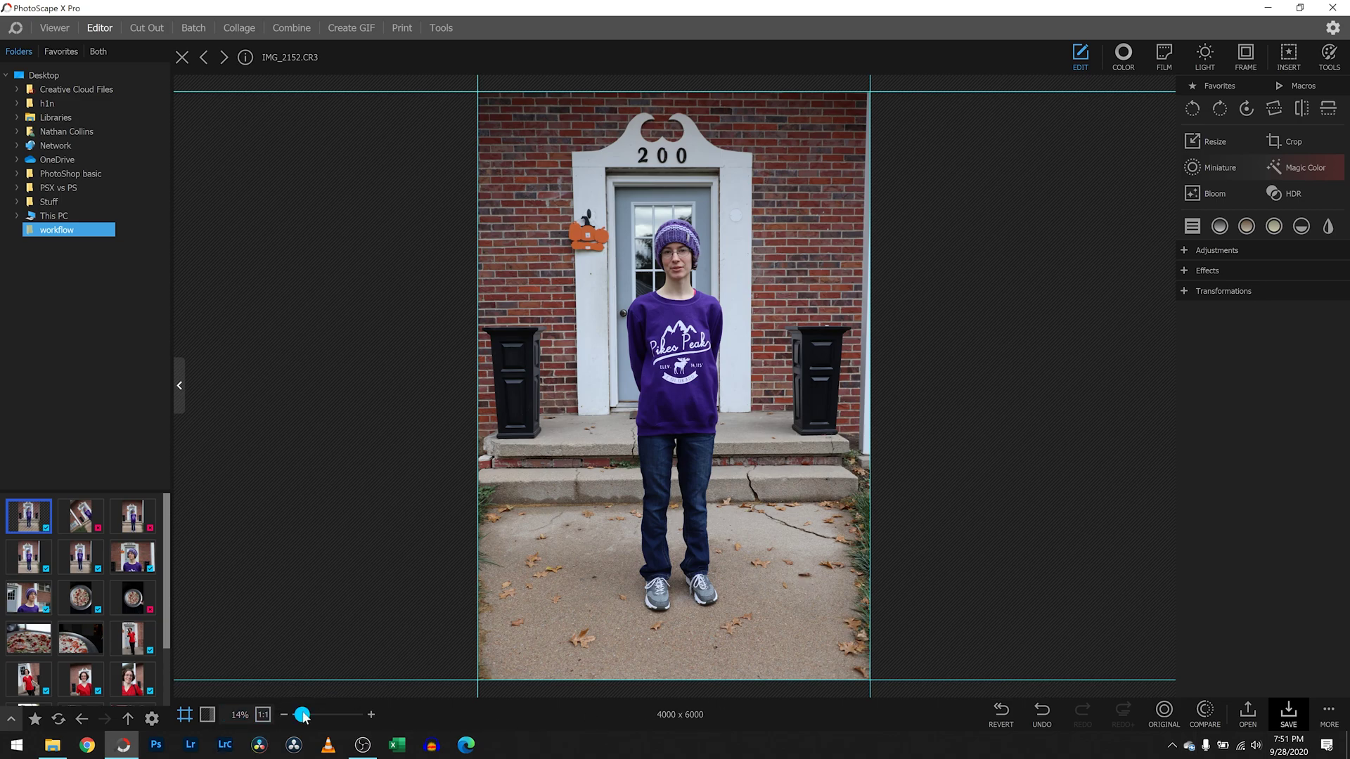
pyautogui.moveTo(304, 715); pyautogui.dragTo(320, 716)
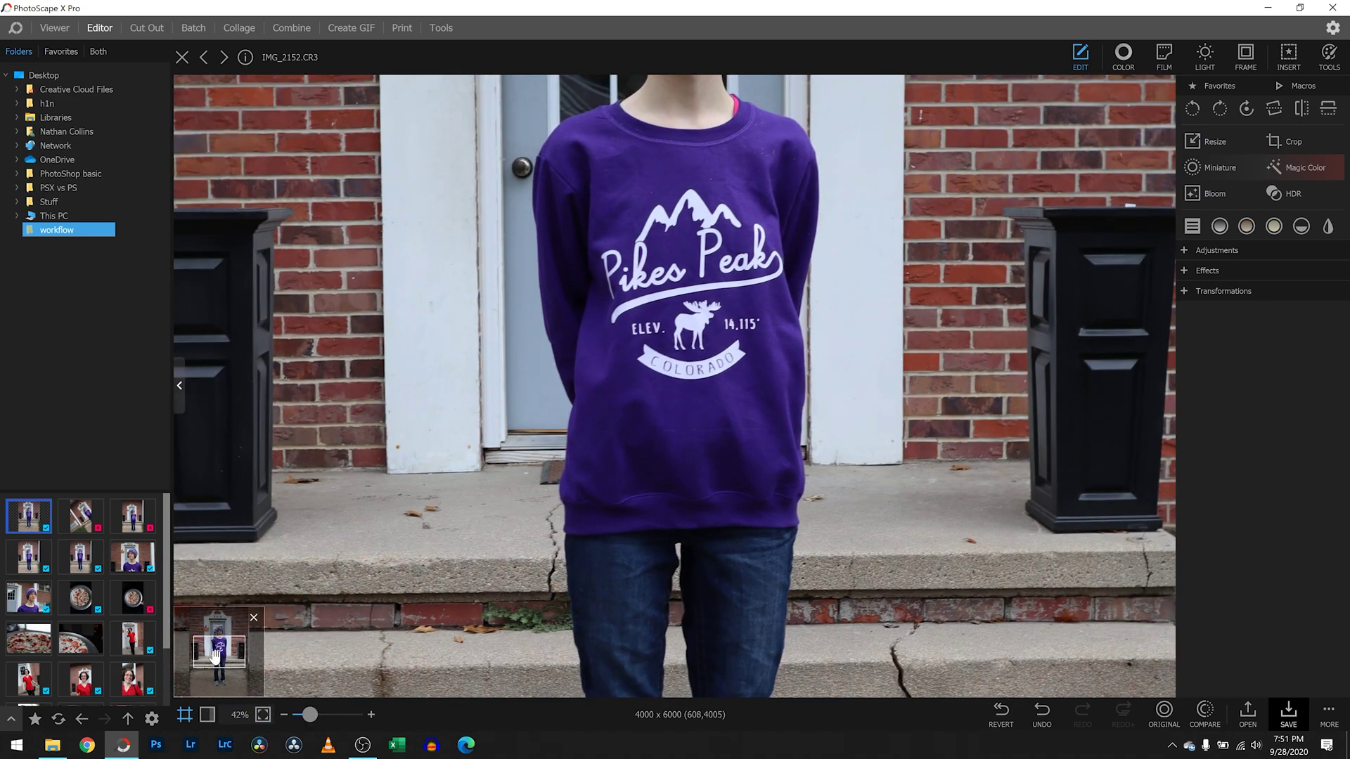
pyautogui.moveTo(213, 657); pyautogui.dragTo(211, 637)
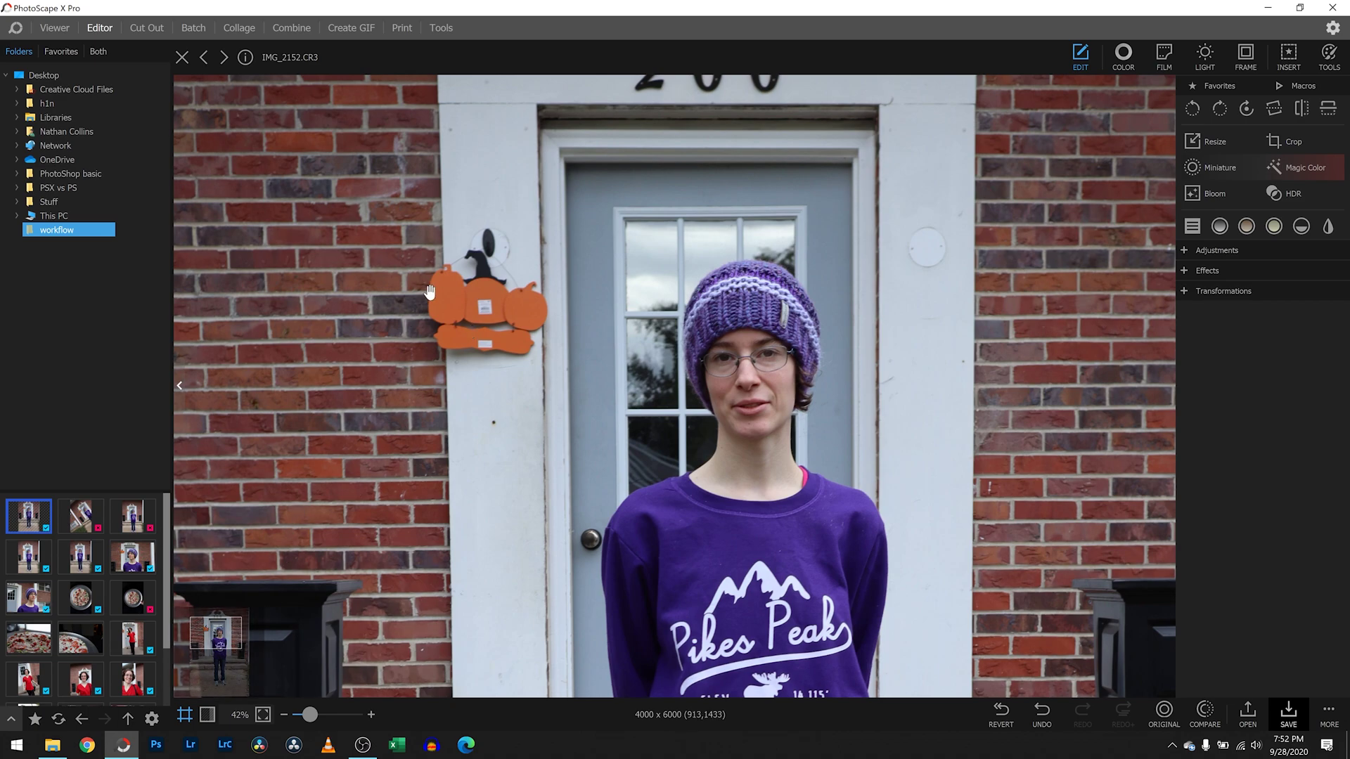
pyautogui.click(218, 623)
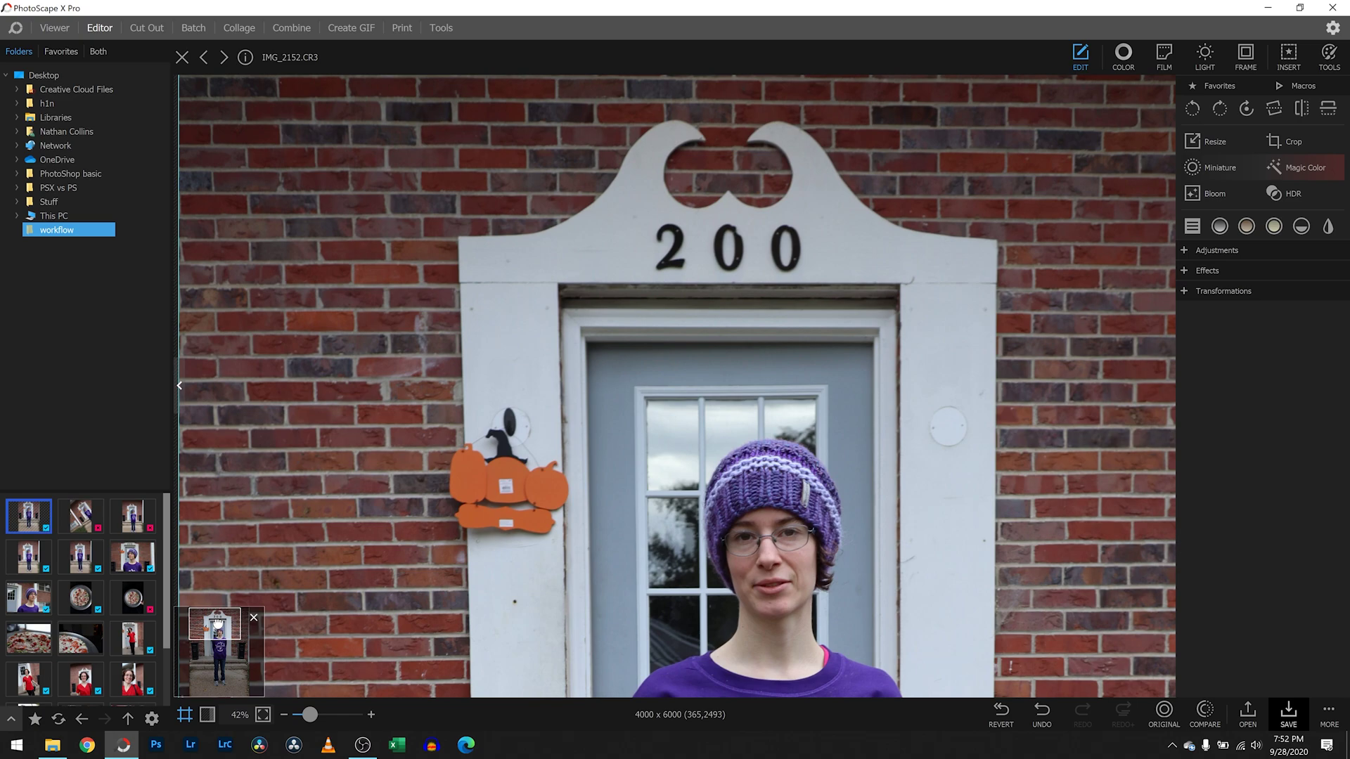
pyautogui.click(1330, 57)
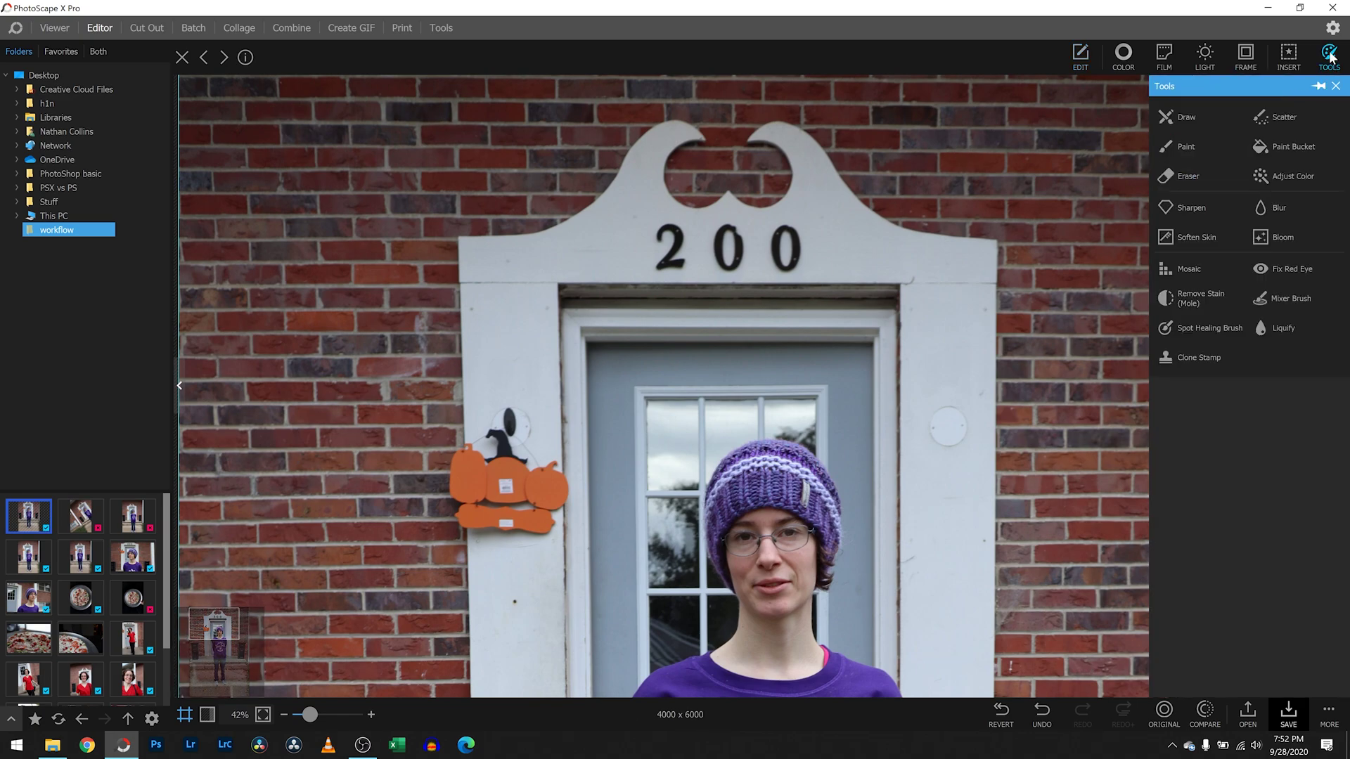
pyautogui.click(224, 631)
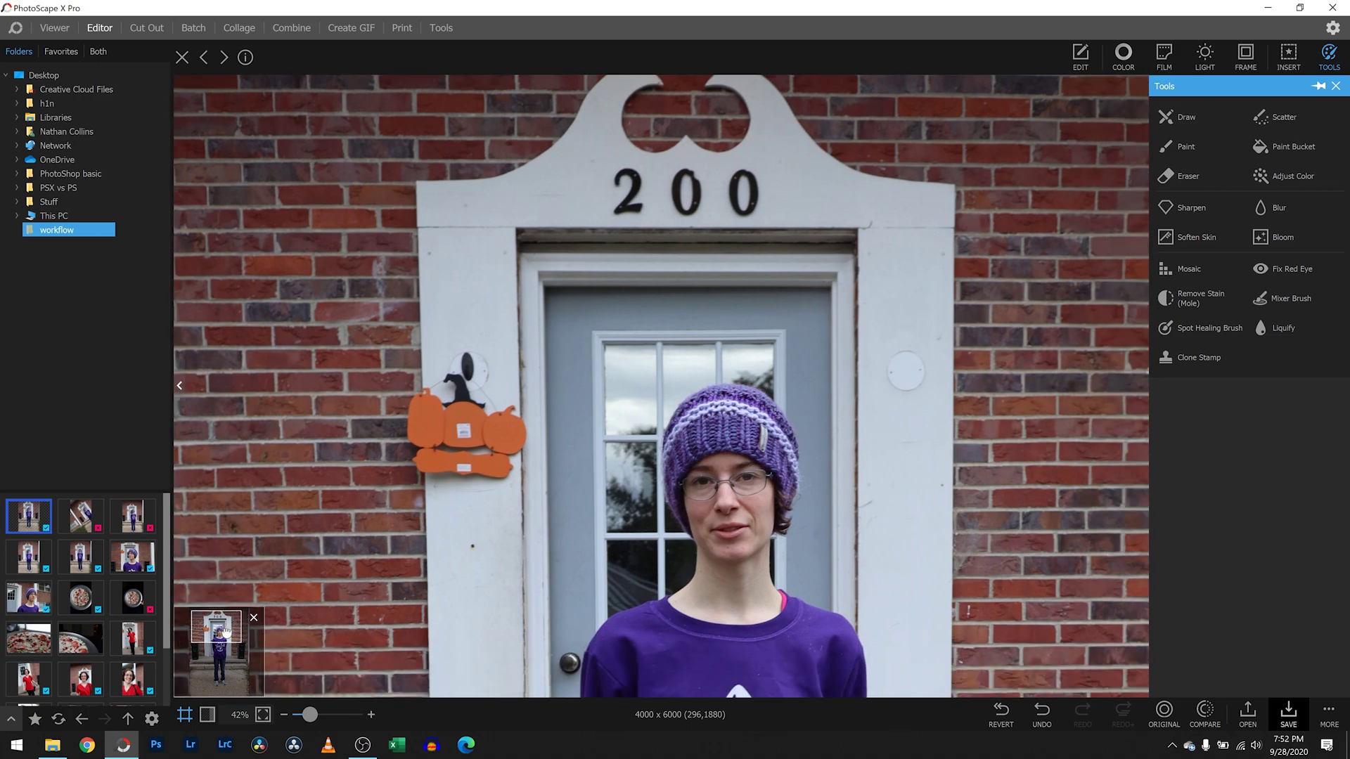
pyautogui.moveTo(224, 635); pyautogui.dragTo(221, 635)
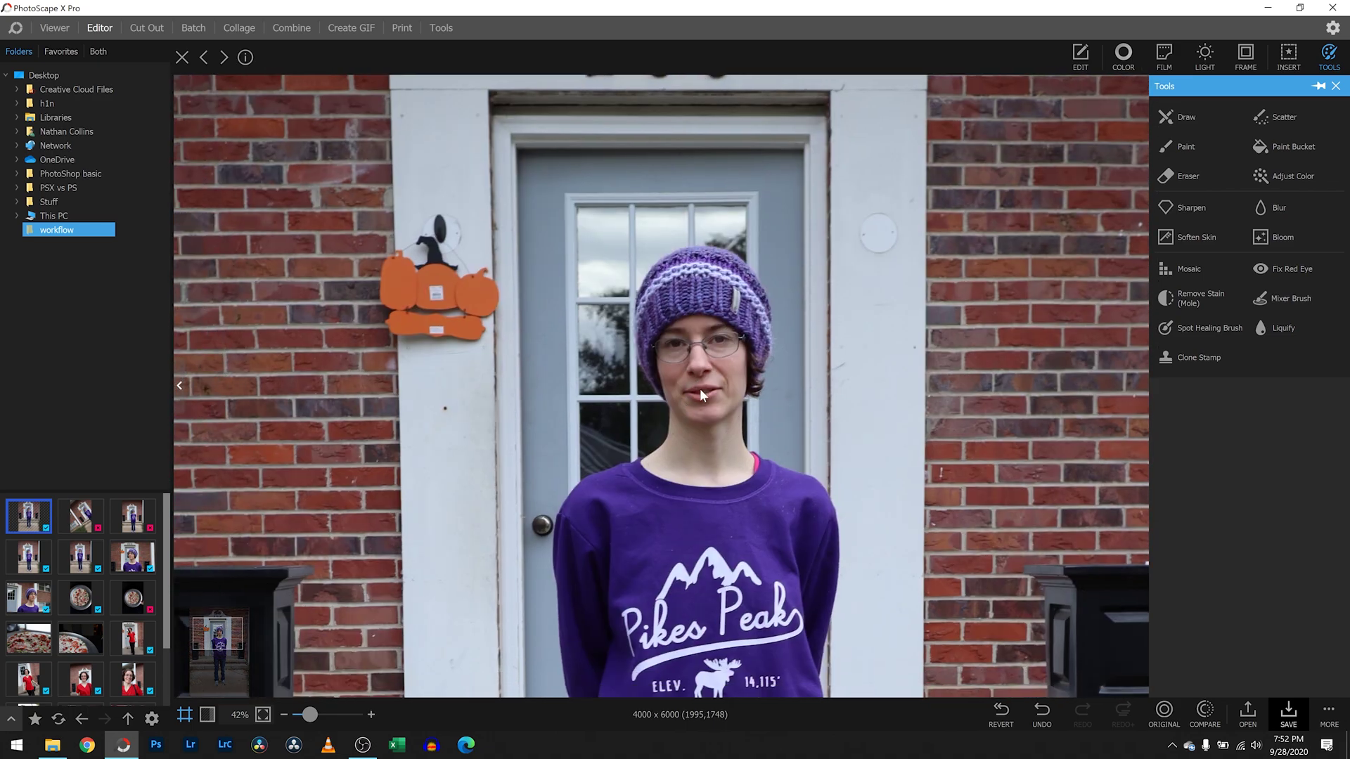
pyautogui.click(302, 716)
pyautogui.moveTo(302, 716); pyautogui.dragTo(305, 716)
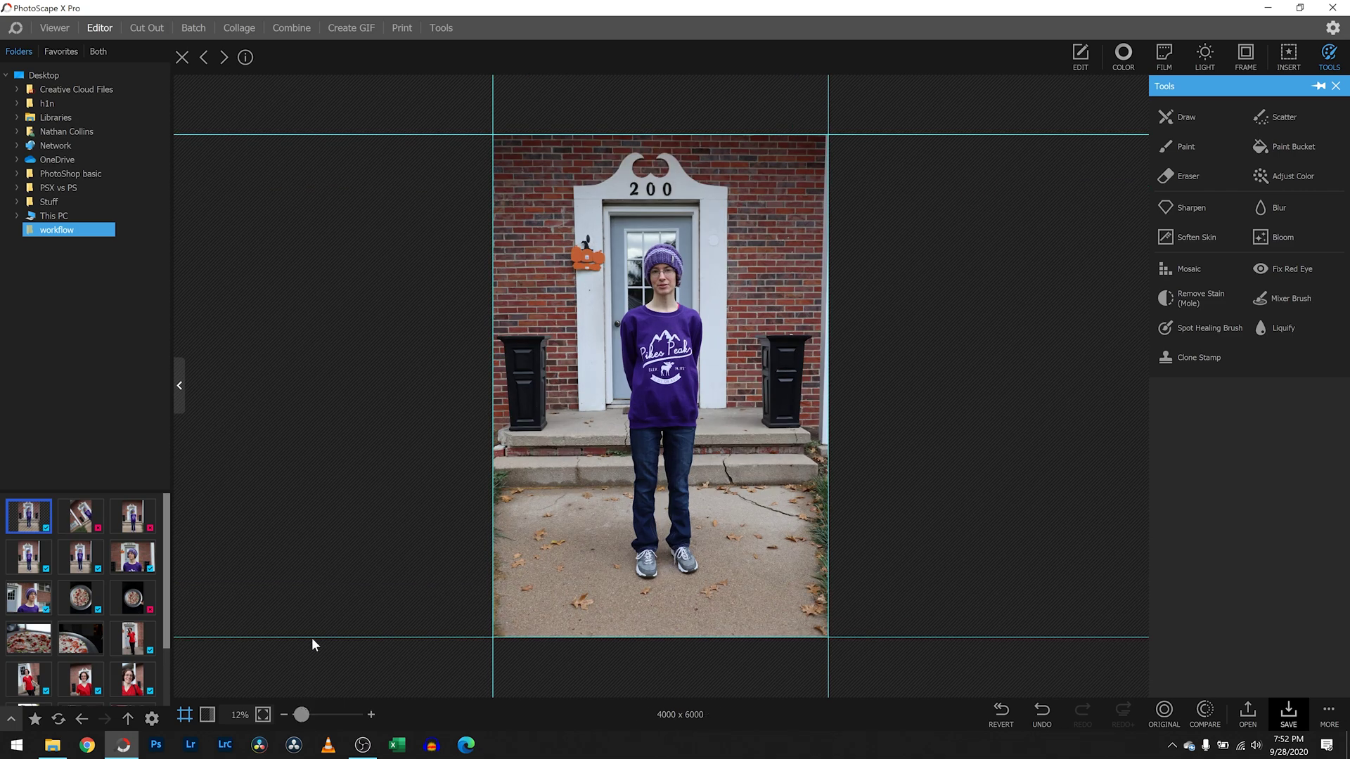
# Step: Close IMG_2152.CR3 without saving the rotation and flag it as rejected in the viewer
pyautogui.click(182, 57)
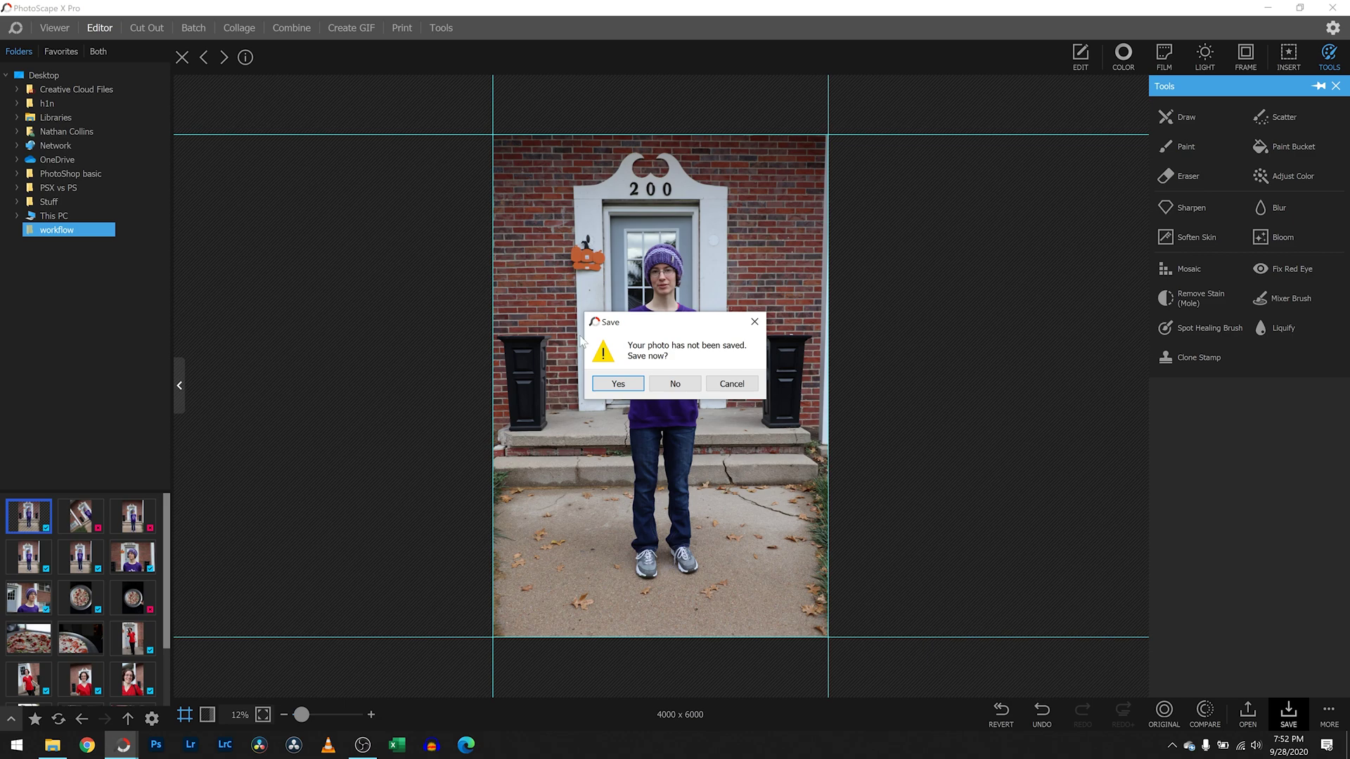
pyautogui.click(731, 384)
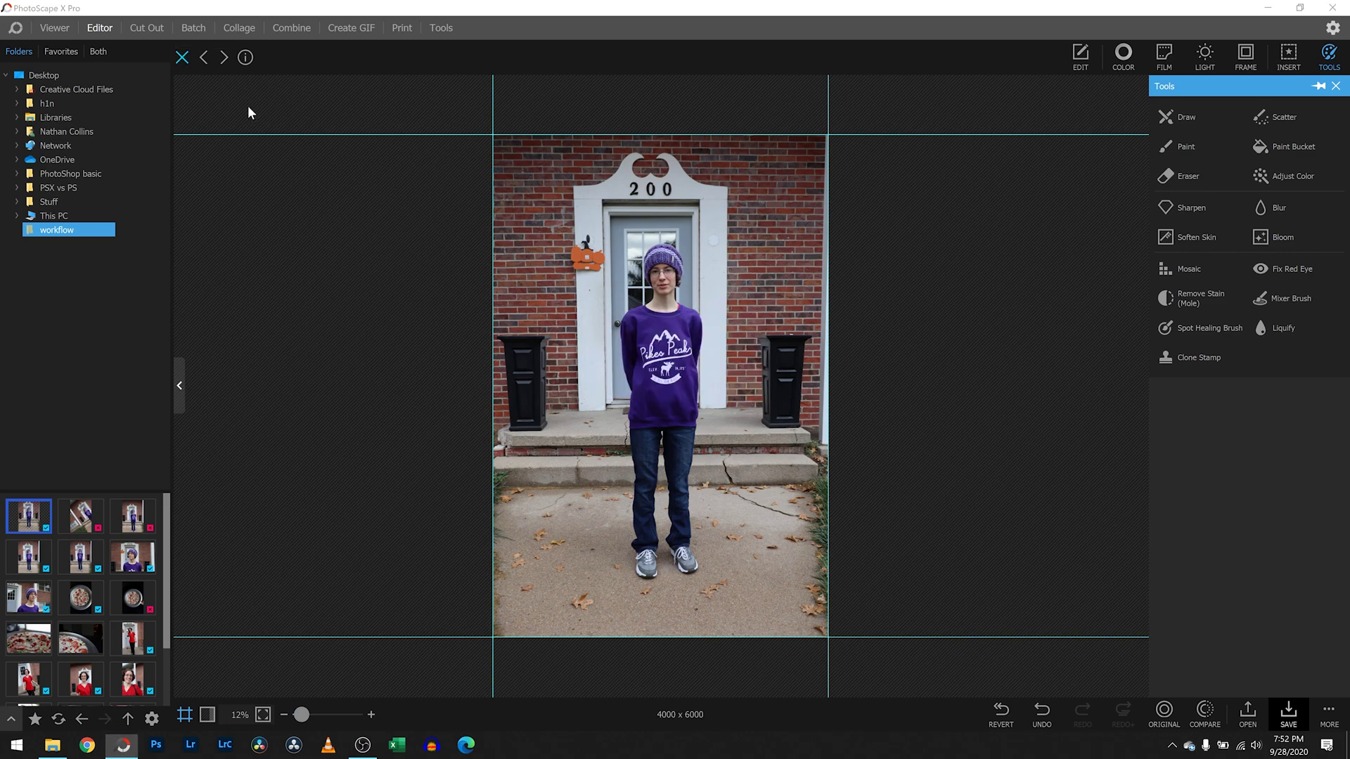
pyautogui.click(182, 57)
pyautogui.click(654, 387)
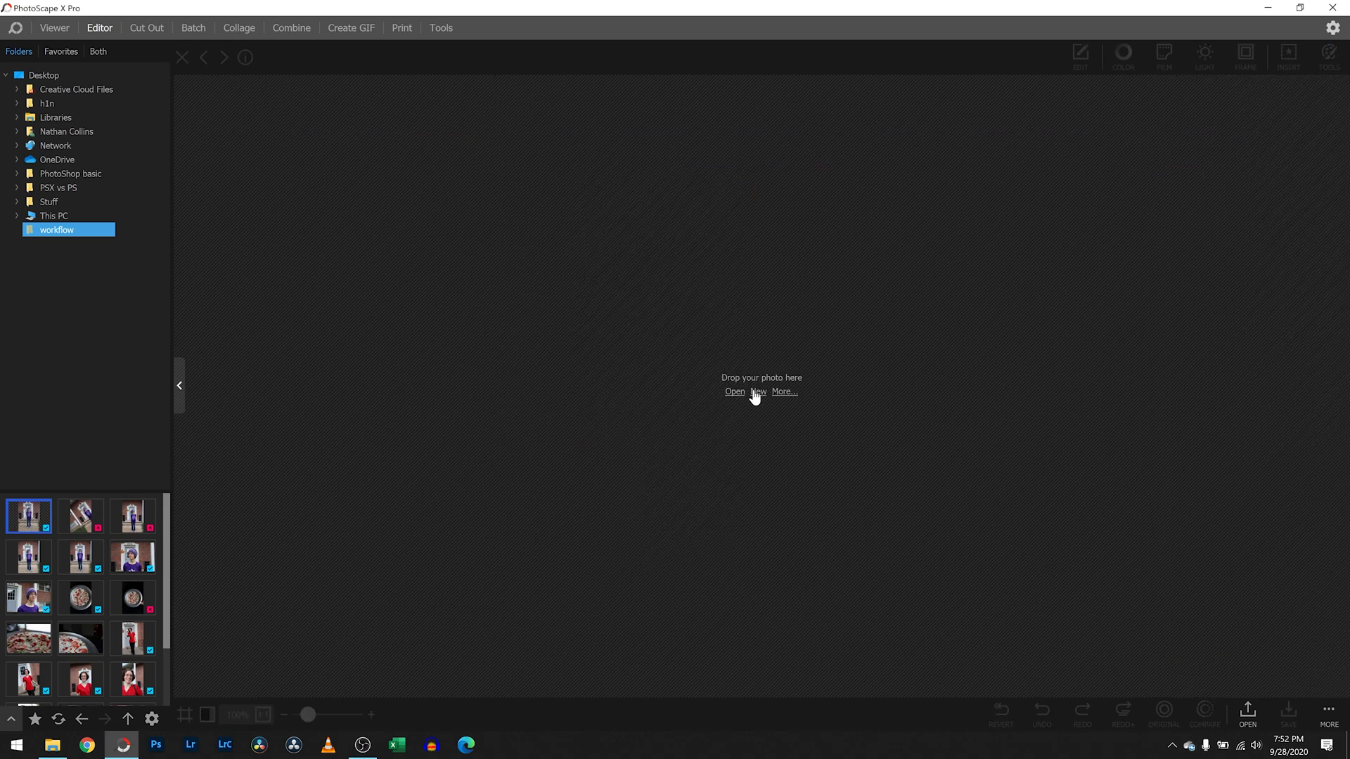
pyautogui.click(64, 29)
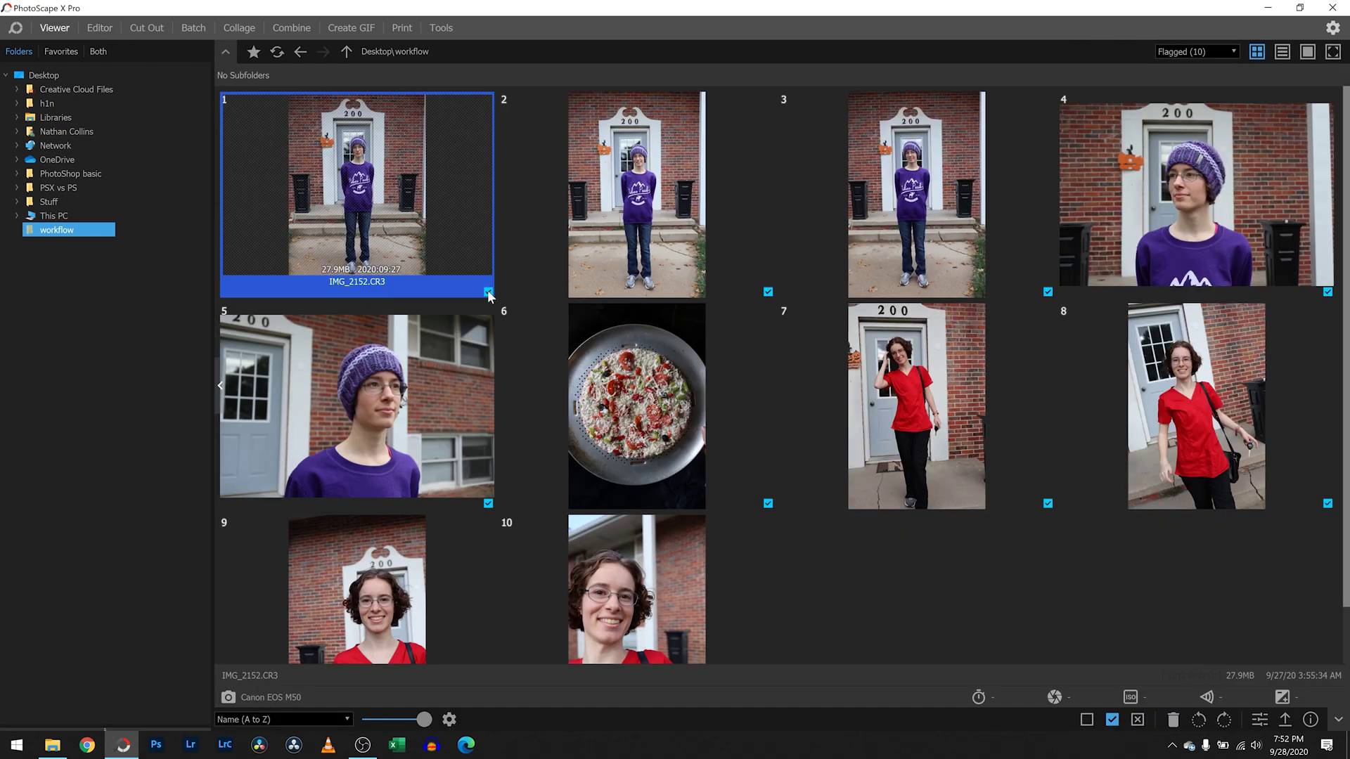
pyautogui.click(1137, 719)
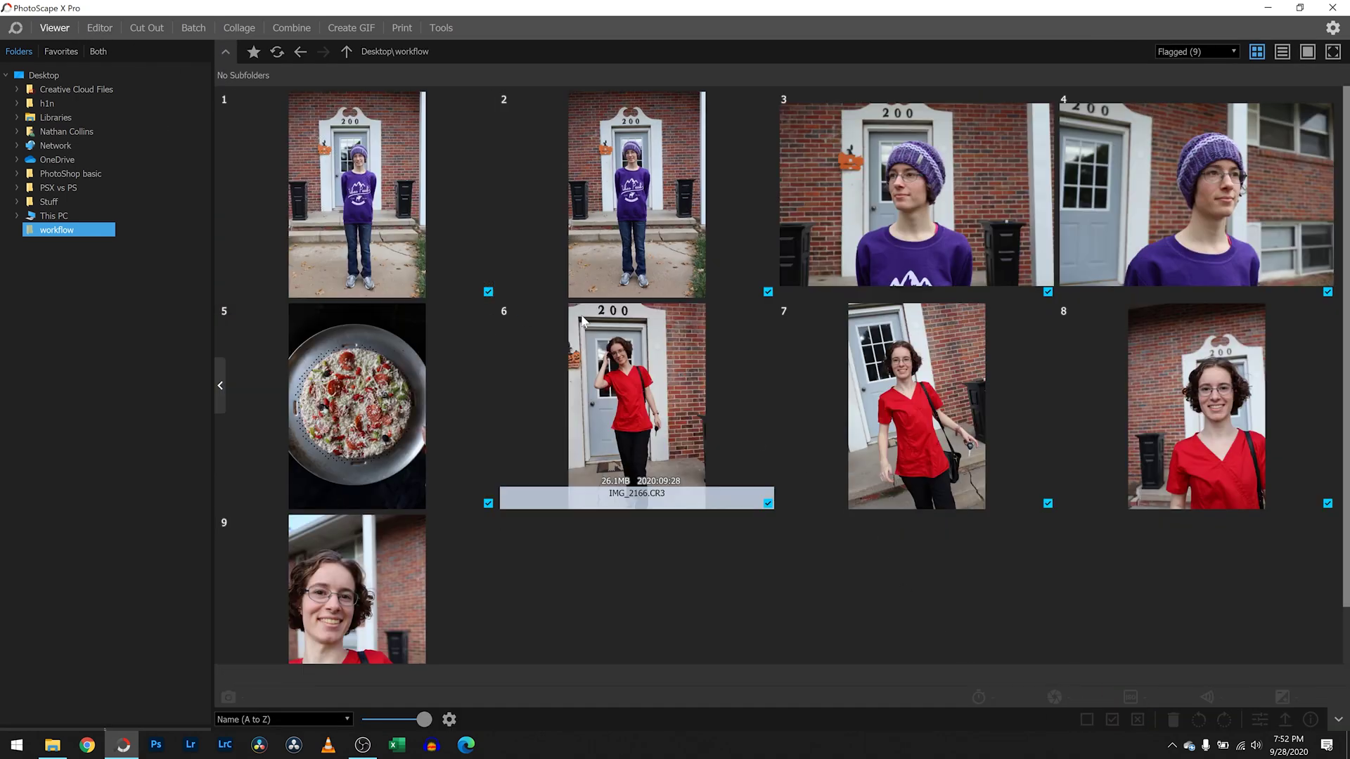
# Step: Open IMG_2155.CR3 in the editor and rotate it upright
pyautogui.doubleClick(456, 244)
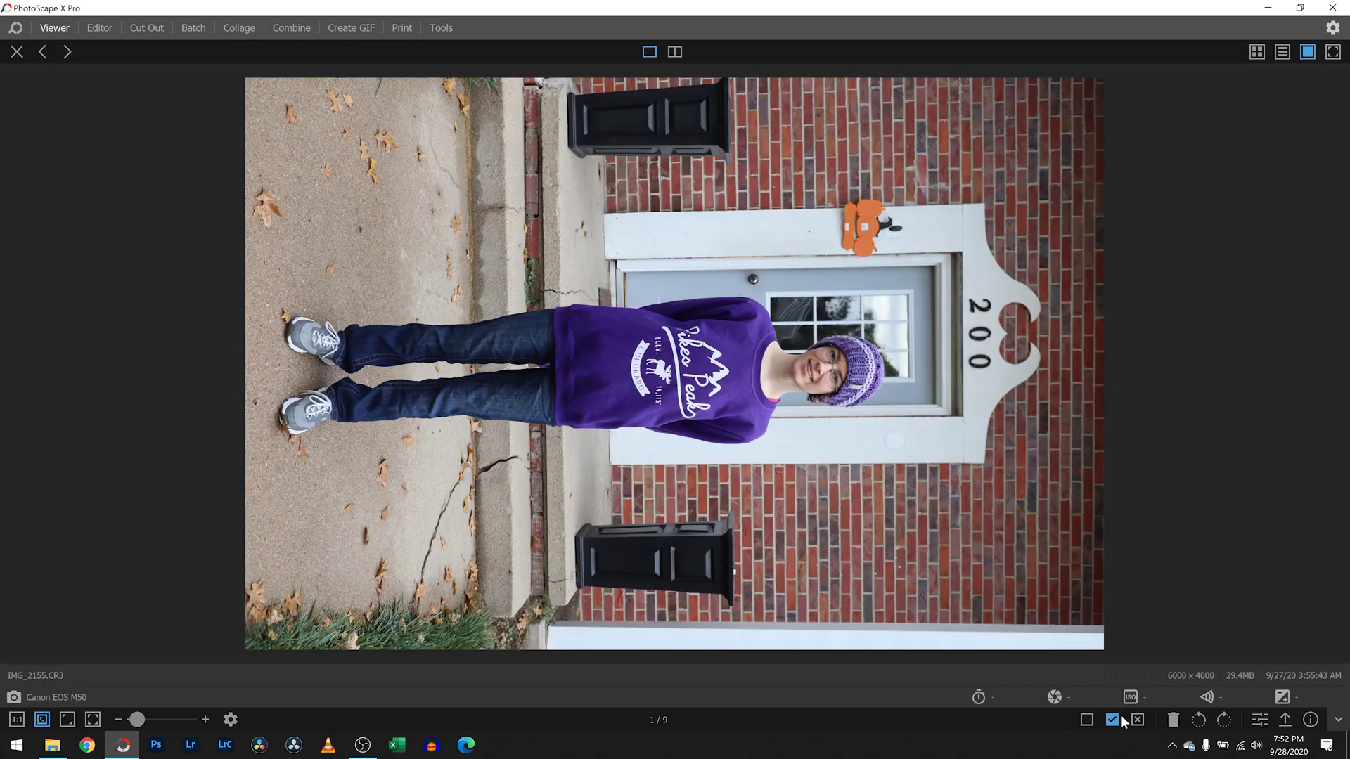
pyautogui.click(1266, 720)
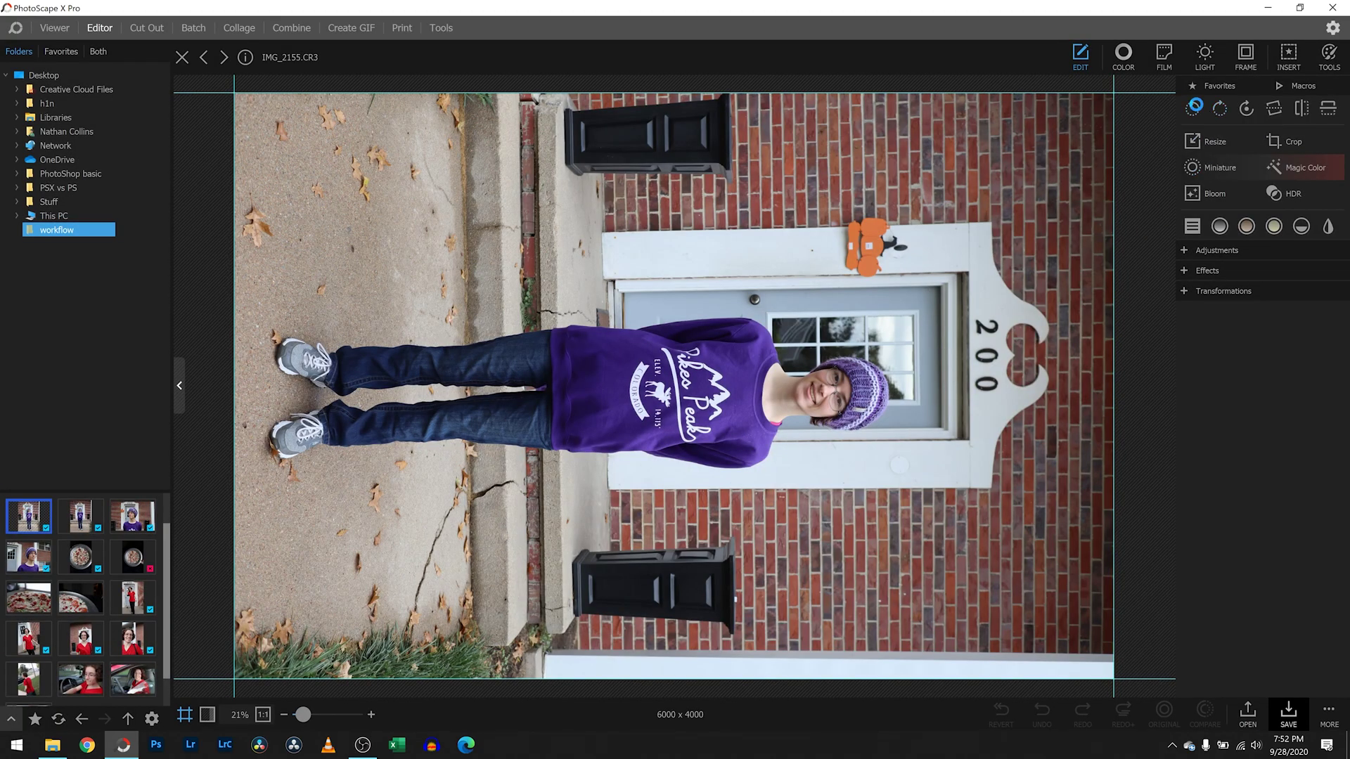
pyautogui.click(1194, 108)
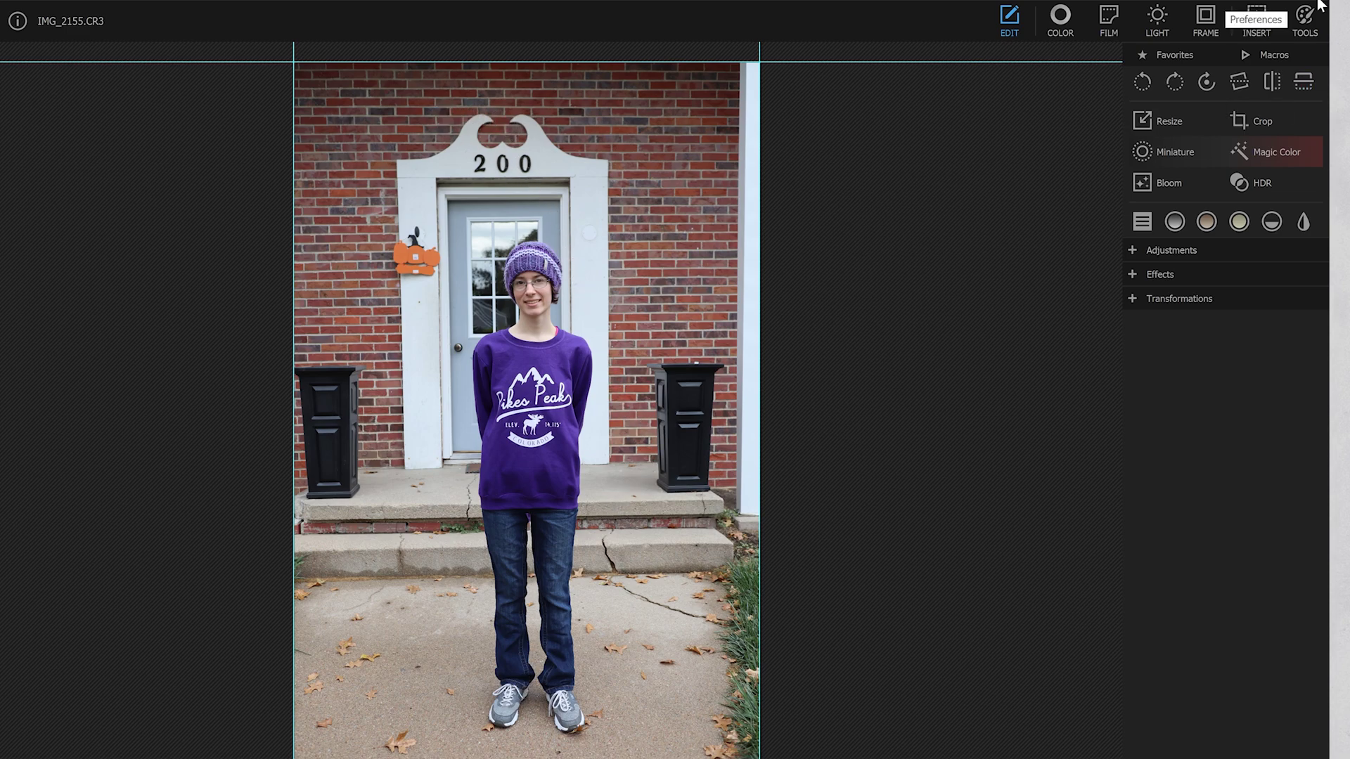
# Step: Draw a 2 x 3 (4 x 6) crop frame around the standing subject and adjust it to about 3584 x 5375 pixels
pyautogui.click(1250, 122)
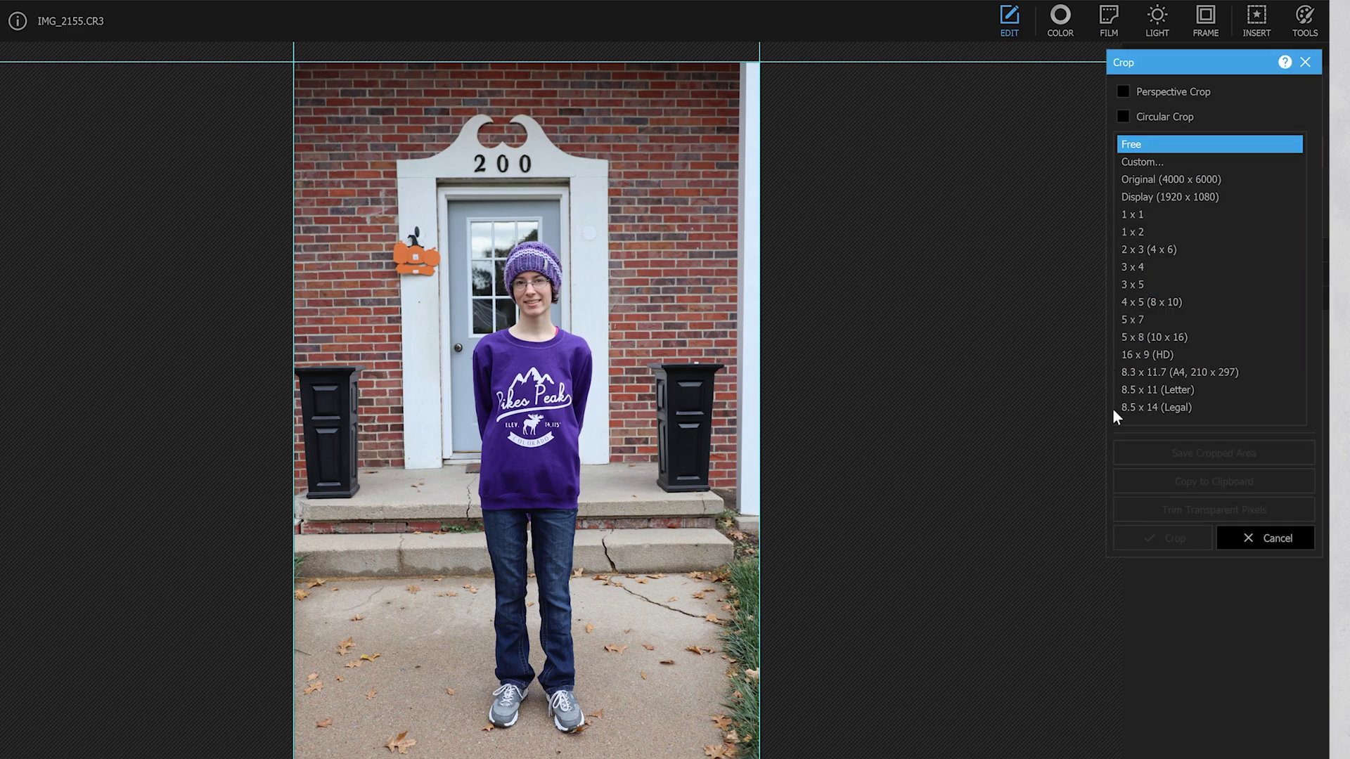
pyautogui.click(1152, 252)
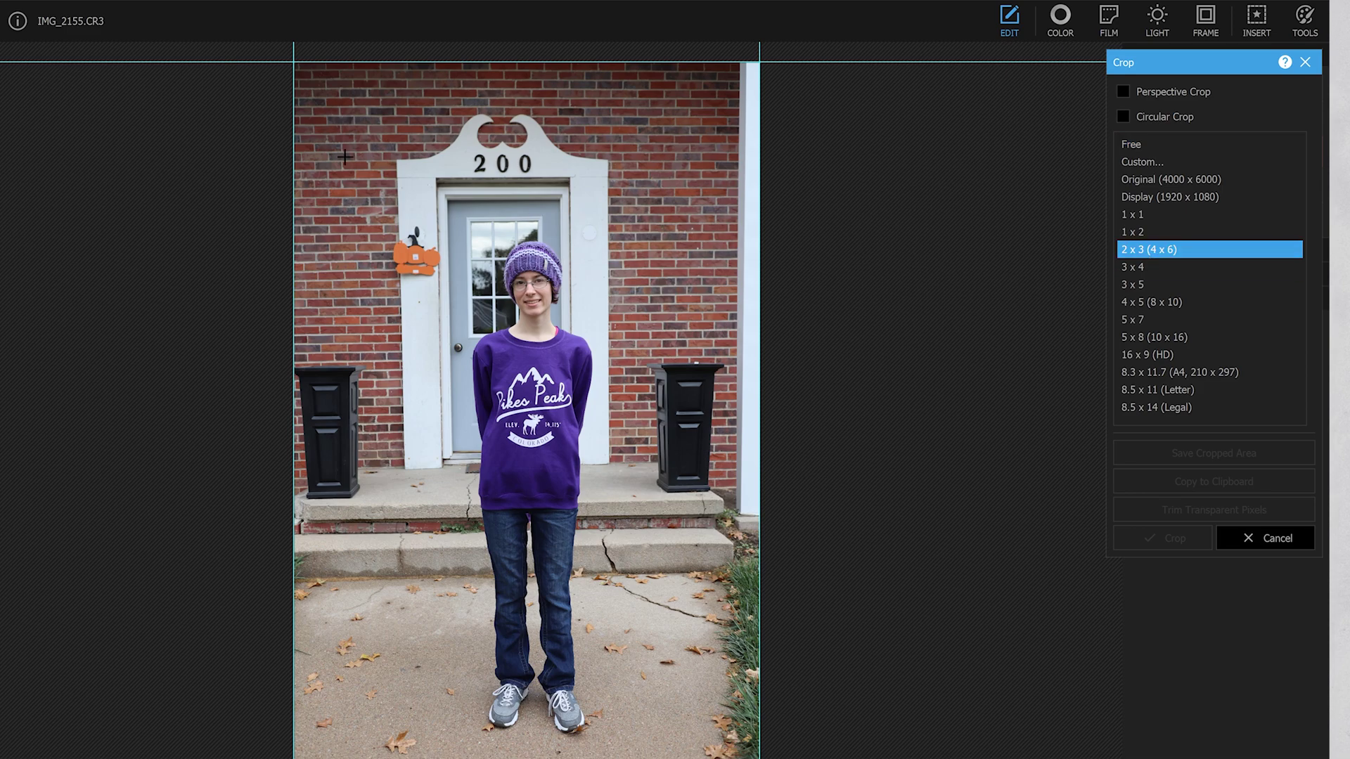
pyautogui.moveTo(345, 156); pyautogui.dragTo(748, 758)
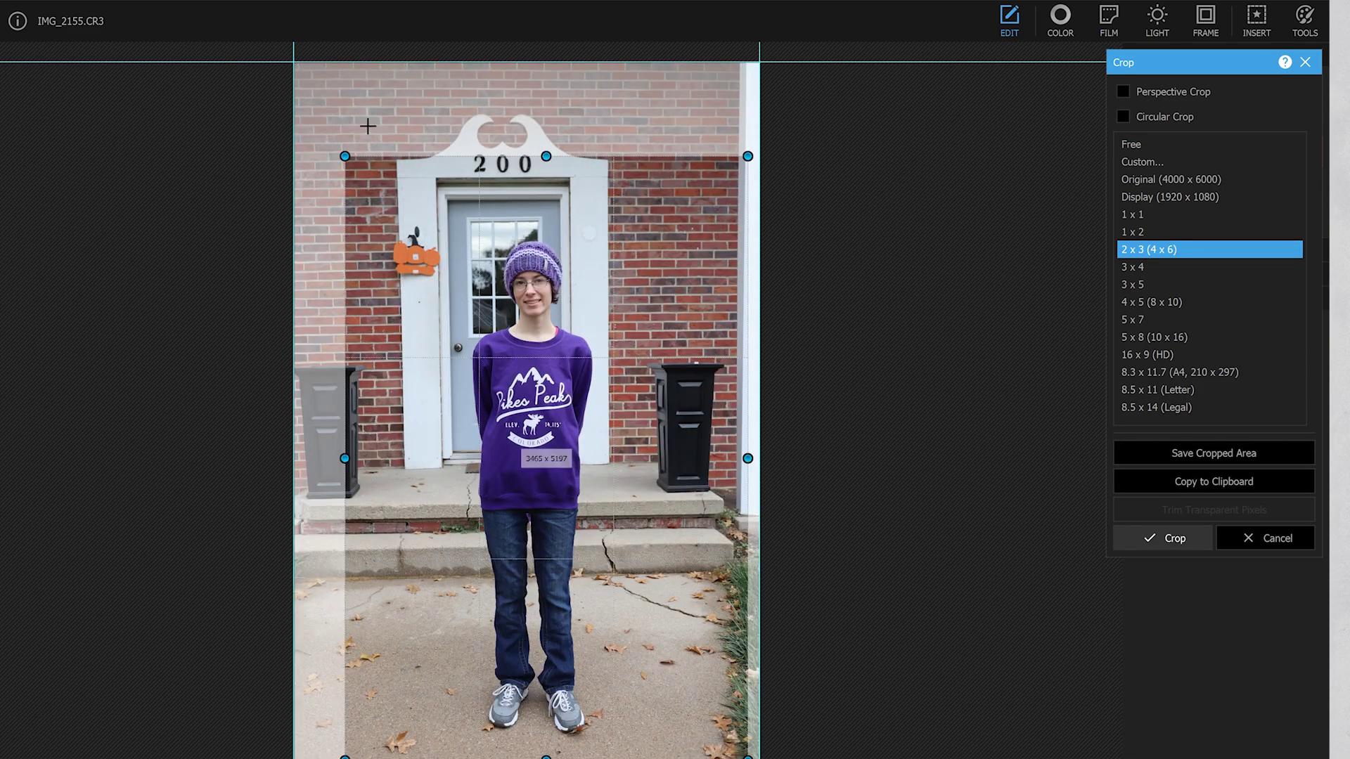
pyautogui.moveTo(353, 177); pyautogui.dragTo(376, 211)
pyautogui.moveTo(552, 362); pyautogui.dragTo(534, 380)
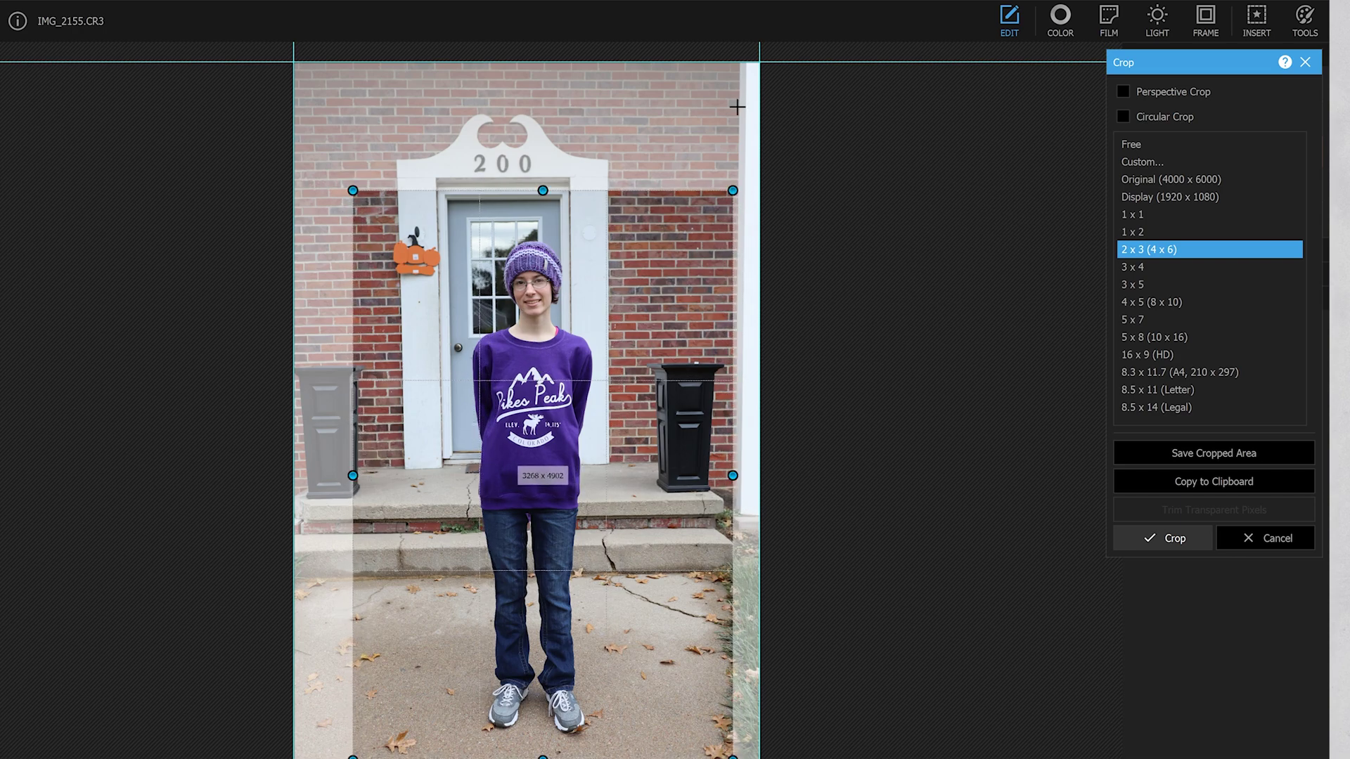
pyautogui.moveTo(733, 199); pyautogui.dragTo(860, 143)
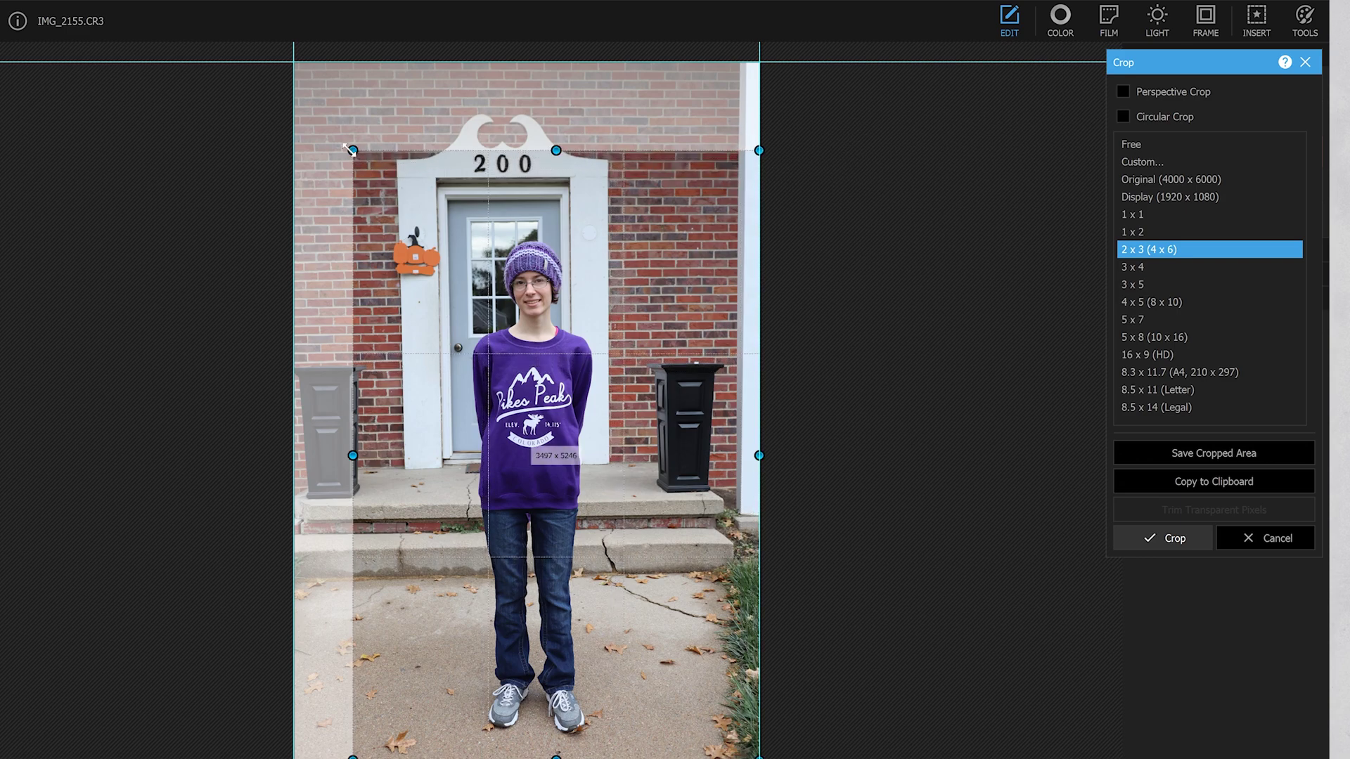
pyautogui.moveTo(350, 148)
pyautogui.mouseDown()
pyautogui.moveTo(360, 162)
pyautogui.moveTo(342, 135)
pyautogui.mouseUp()
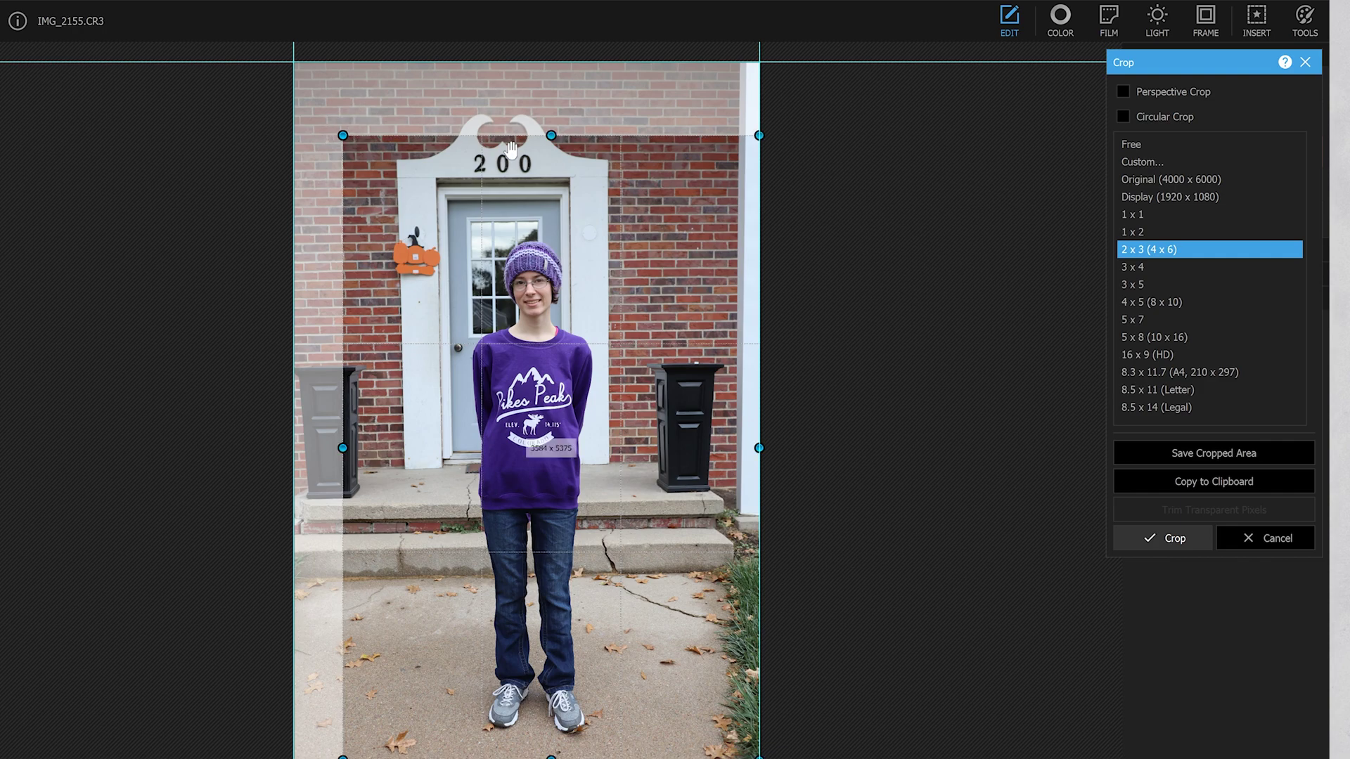
# Step: Change the crop ratio to 3 x 4, fit the frame around the subject and crop the photo to 3871 x 5161 pixels
pyautogui.click(1147, 275)
pyautogui.moveTo(529, 434); pyautogui.dragTo(529, 463)
pyautogui.moveTo(296, 144)
pyautogui.mouseDown()
pyautogui.moveTo(320, 176)
pyautogui.moveTo(306, 160)
pyautogui.mouseUp()
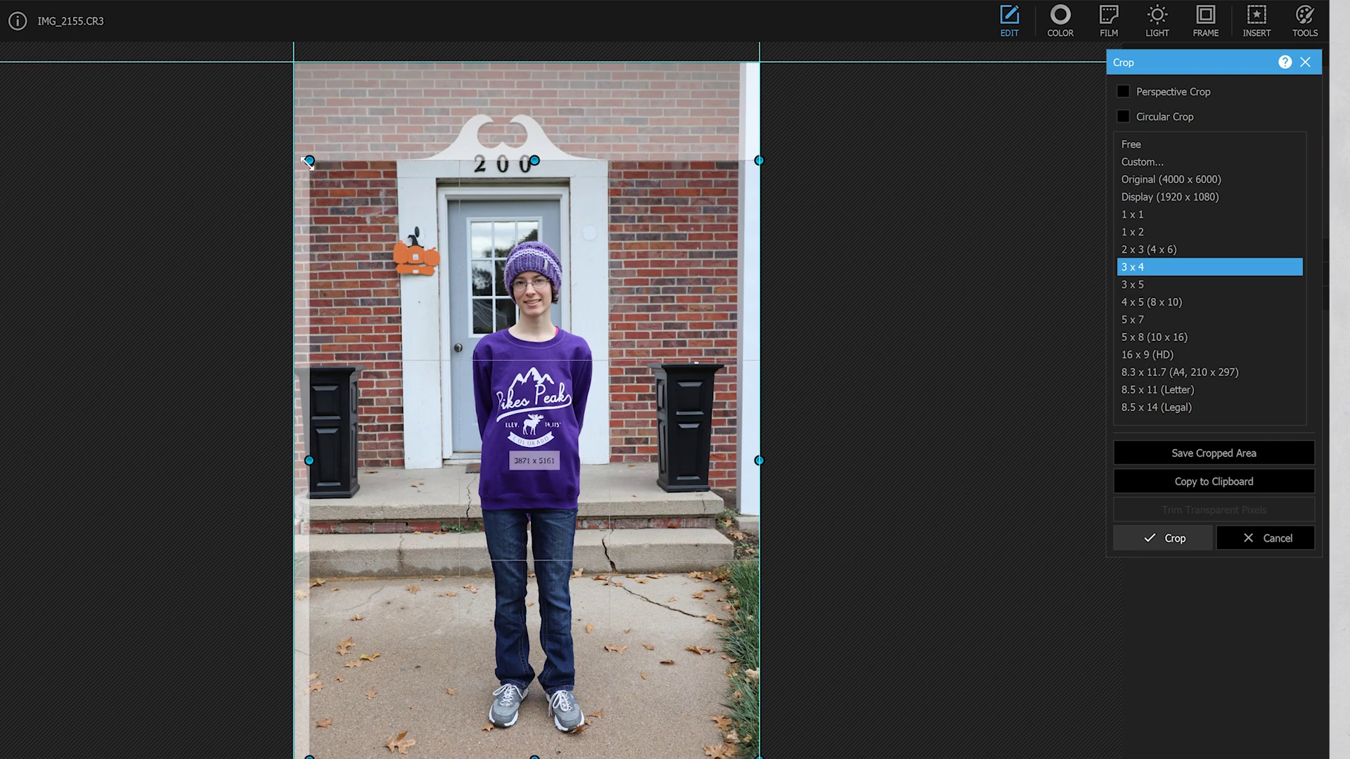
pyautogui.press('Return')
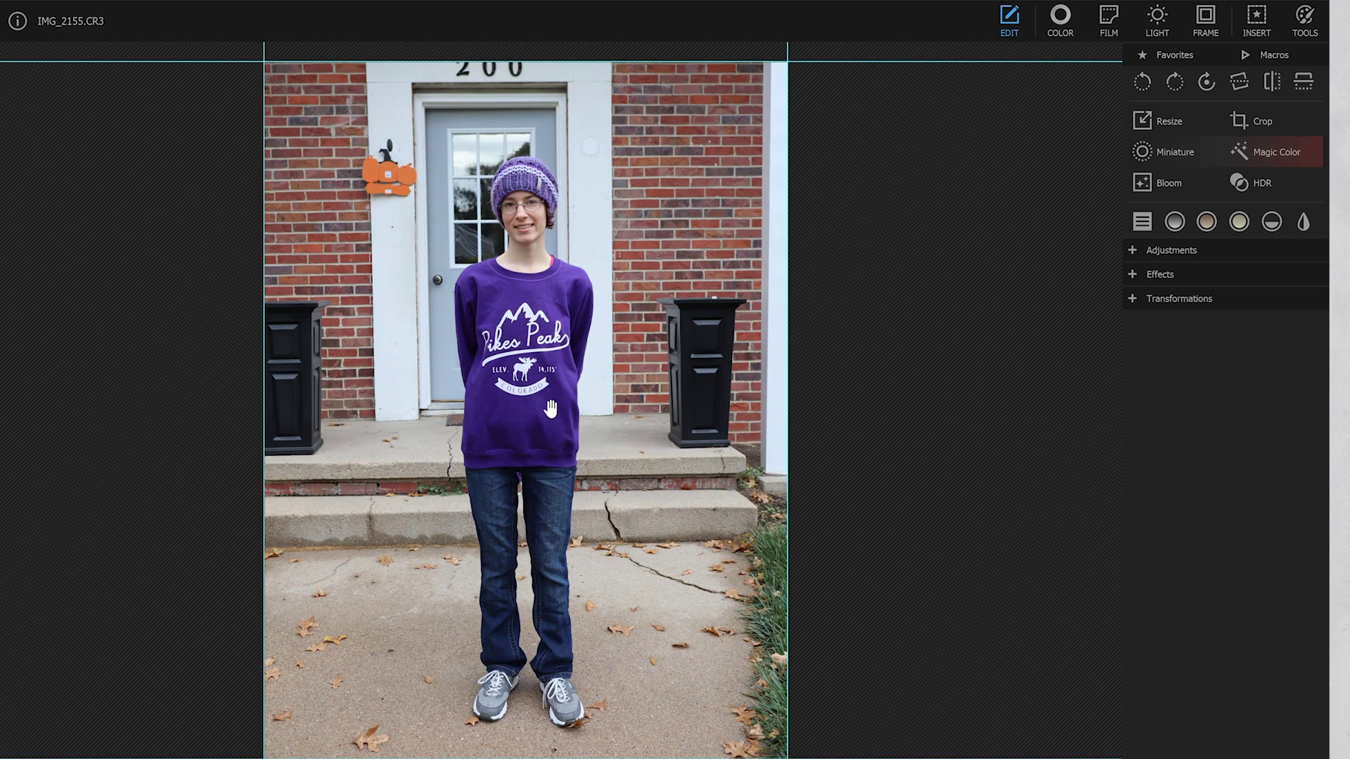
# Step: Paint out the orange pumpkin decoration on the white door frame with the Clone Stamp, undoing the first stroke and recloning the area
pyautogui.click(1303, 18)
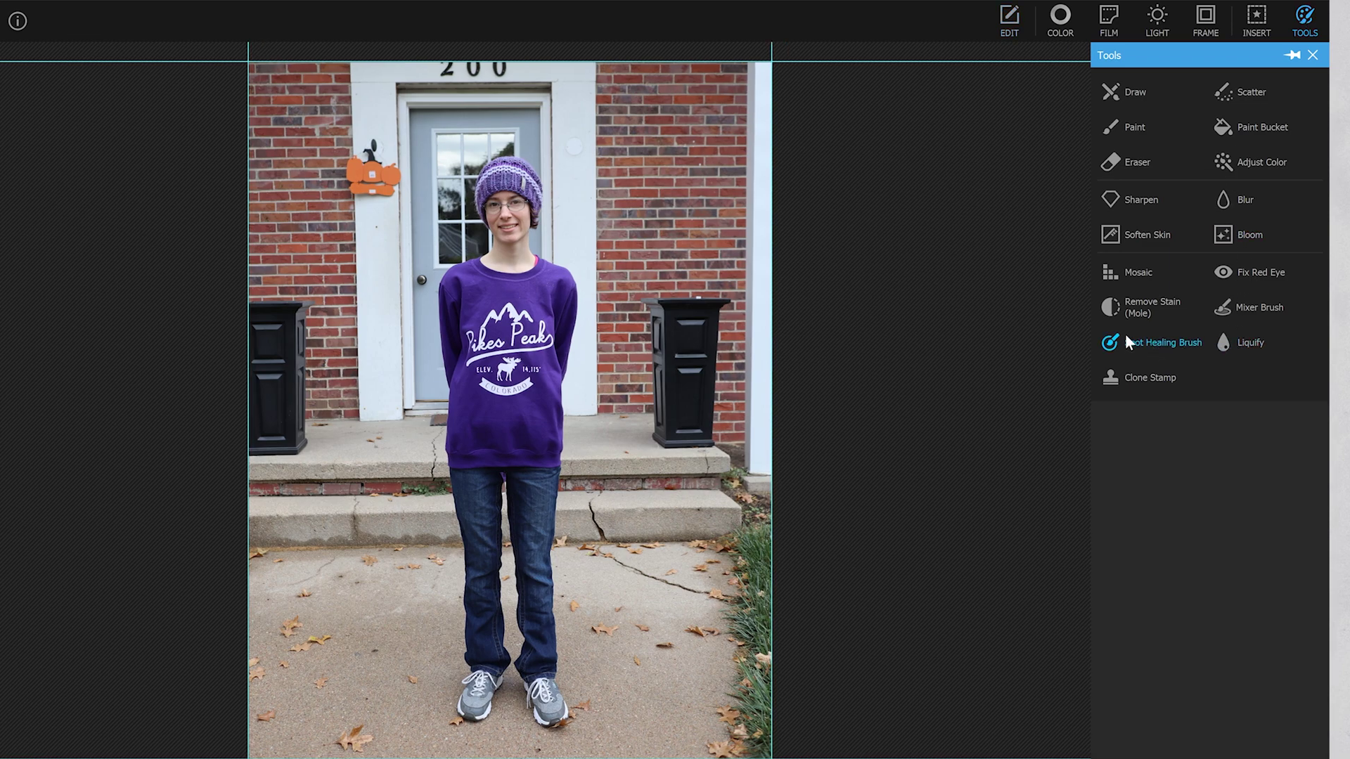
pyautogui.click(1135, 378)
pyautogui.moveTo(299, 715); pyautogui.dragTo(310, 717)
pyautogui.moveTo(210, 631); pyautogui.dragTo(205, 589)
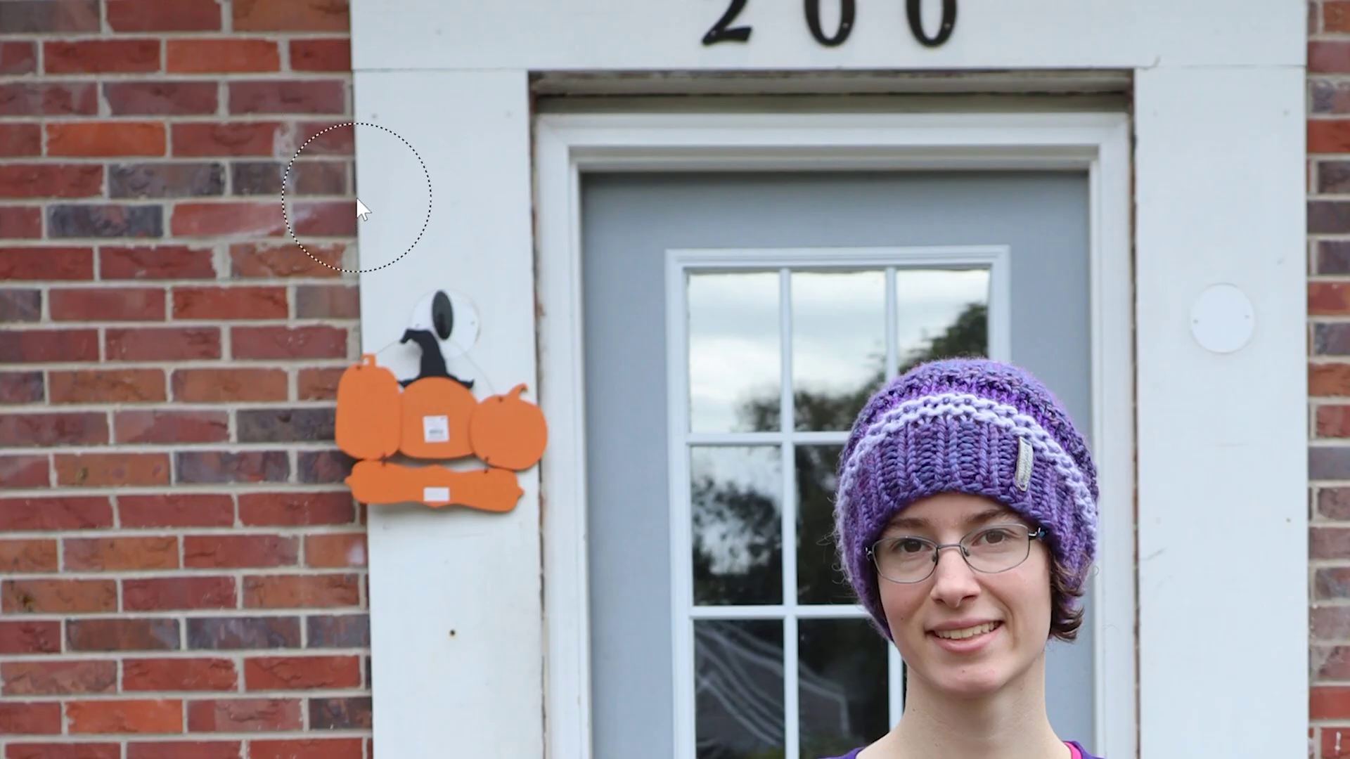
pyautogui.keyDown('alt'); pyautogui.click(355, 197); pyautogui.keyUp('alt')
pyautogui.moveTo(343, 398)
pyautogui.mouseDown()
pyautogui.moveTo(356, 400)
pyautogui.moveTo(360, 354)
pyautogui.mouseUp()
pyautogui.hotkey('ctrl', 'z')
pyautogui.moveTo(365, 479)
pyautogui.mouseDown()
pyautogui.moveTo(364, 368)
pyautogui.moveTo(383, 427)
pyautogui.moveTo(371, 498)
pyautogui.moveTo(406, 470)
pyautogui.moveTo(441, 487)
pyautogui.moveTo(455, 470)
pyautogui.moveTo(421, 343)
pyautogui.moveTo(435, 327)
pyautogui.moveTo(462, 342)
pyautogui.moveTo(433, 308)
pyautogui.moveTo(417, 353)
pyautogui.moveTo(484, 376)
pyautogui.moveTo(513, 436)
pyautogui.moveTo(511, 411)
pyautogui.moveTo(515, 464)
pyautogui.moveTo(436, 518)
pyautogui.moveTo(396, 490)
pyautogui.moveTo(349, 490)
pyautogui.moveTo(389, 421)
pyautogui.moveTo(445, 408)
pyautogui.moveTo(521, 462)
pyautogui.moveTo(536, 408)
pyautogui.moveTo(525, 452)
pyautogui.mouseUp()
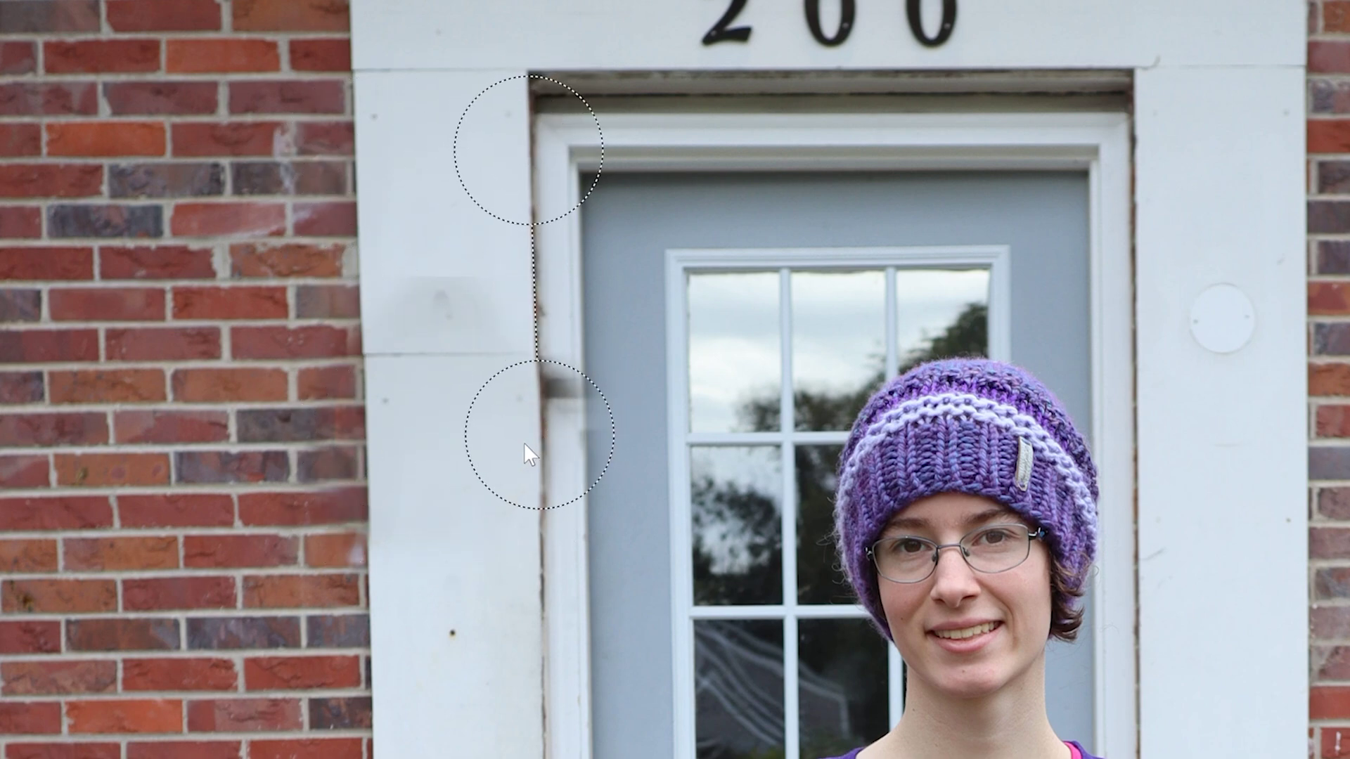
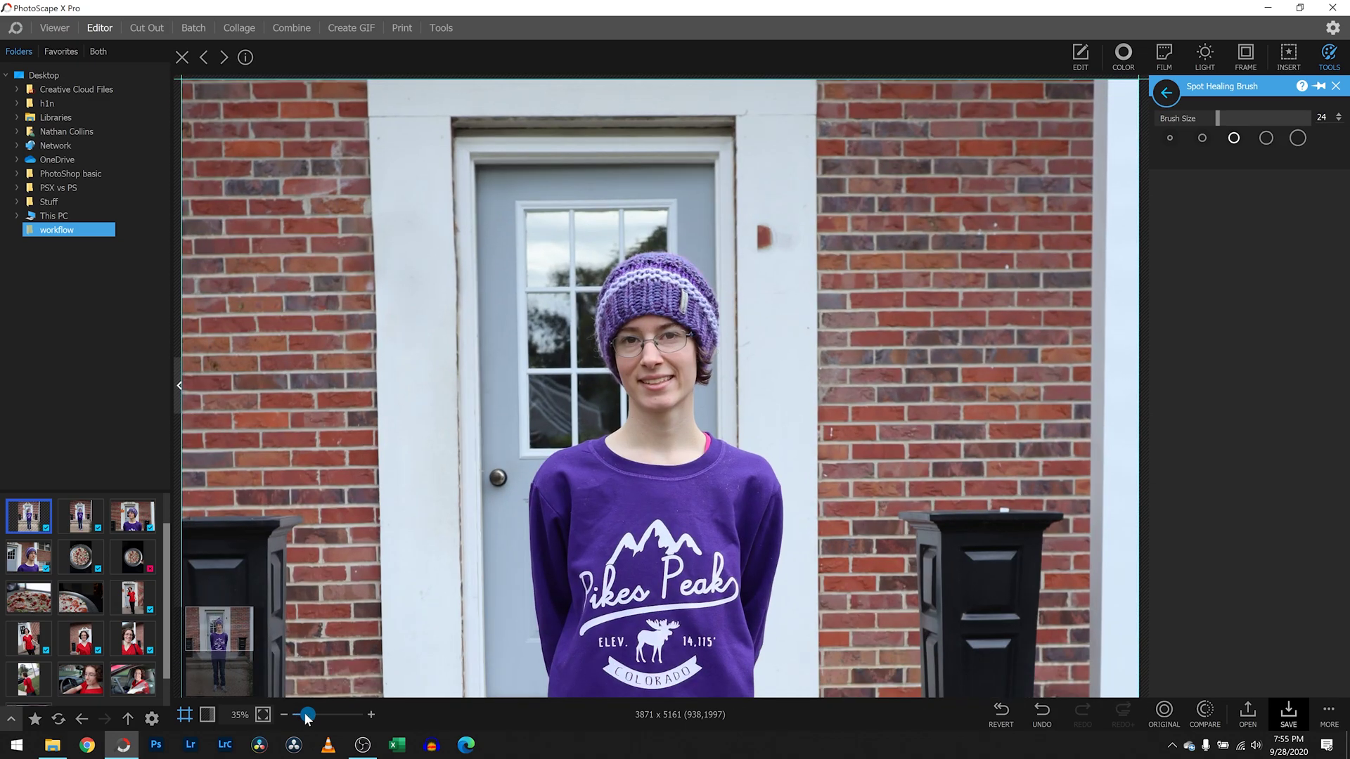
# Step: Remove the leftover reddish patch on the white door frame beside the subject with the Spot Healing Brush and close the tool
pyautogui.moveTo(763, 231)
pyautogui.mouseDown()
pyautogui.moveTo(779, 234)
pyautogui.moveTo(773, 246)
pyautogui.mouseUp()
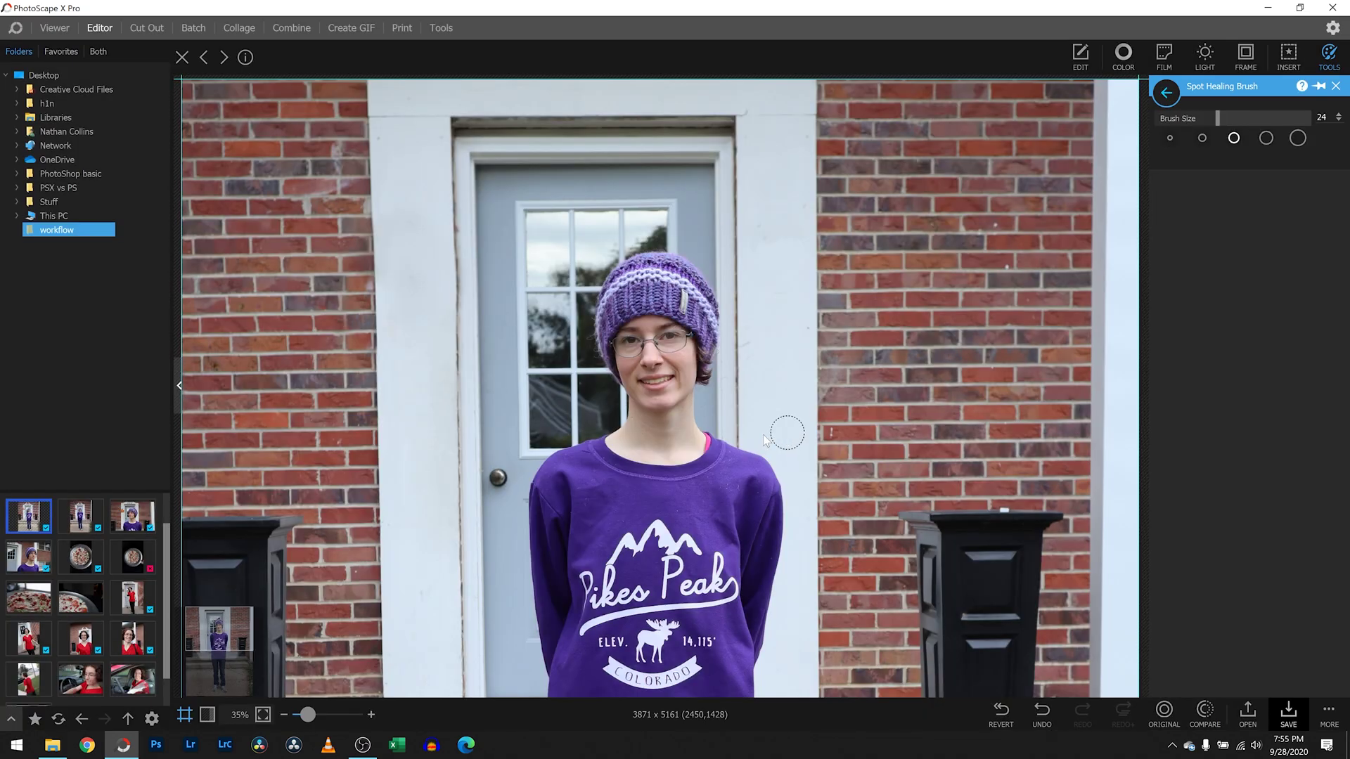
pyautogui.moveTo(310, 717); pyautogui.dragTo(306, 718)
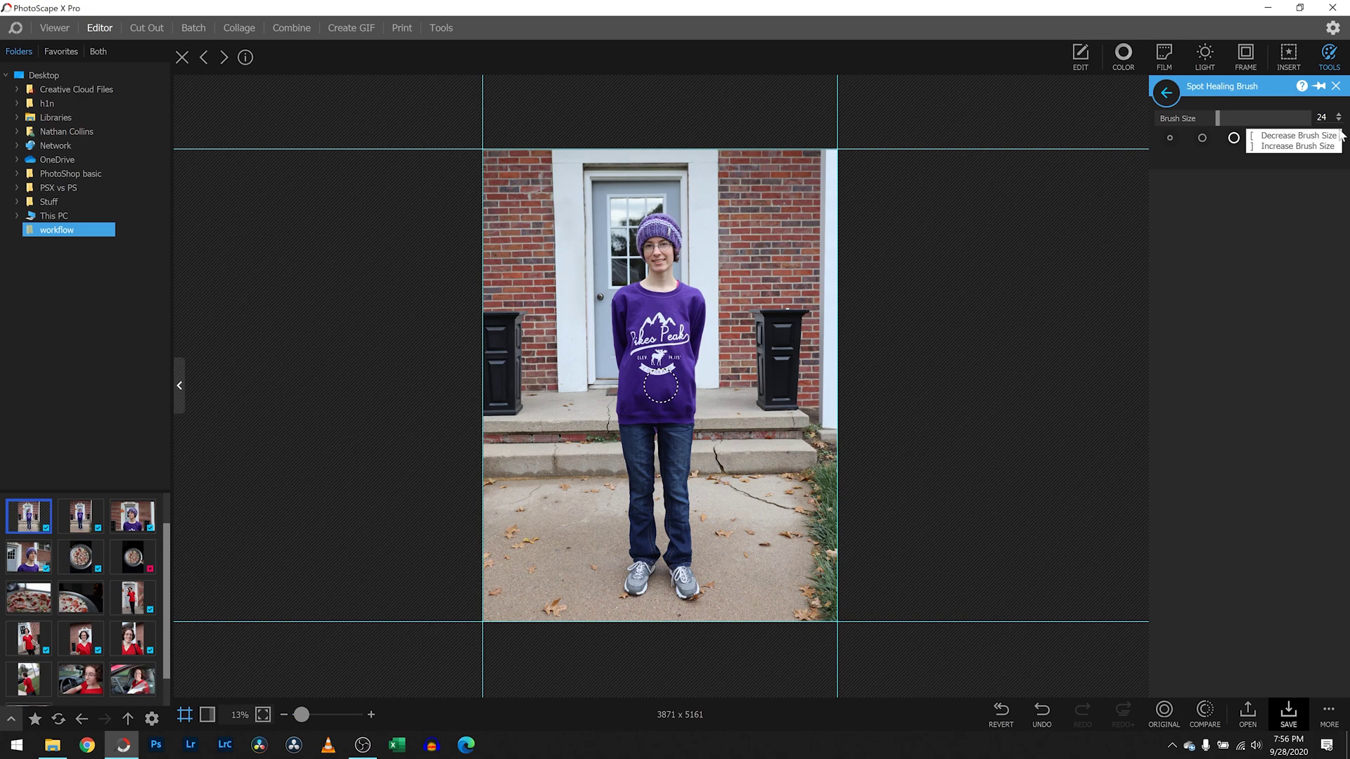
pyautogui.click(1340, 98)
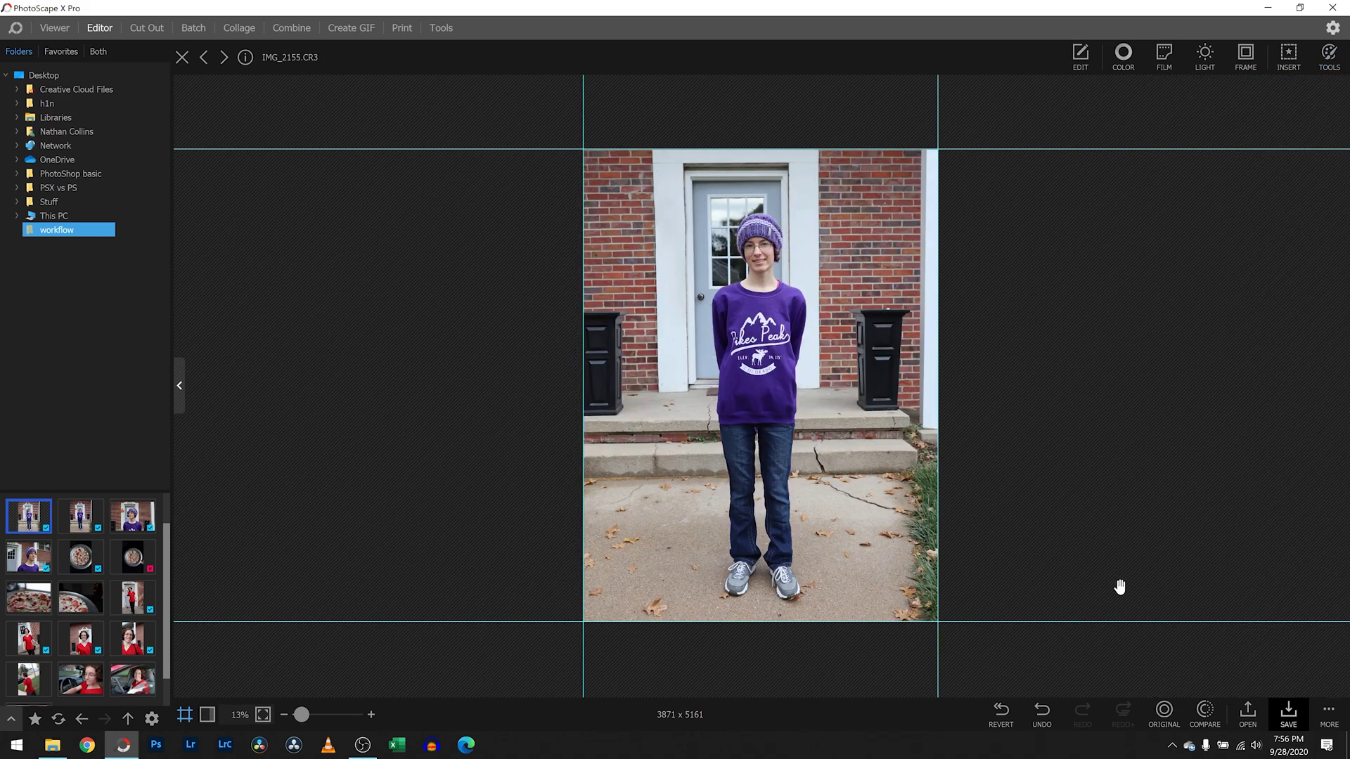
# Step: Save the edit as a project file (*.psxprj) named IMG_2155 quick edit in the workflow folder
pyautogui.click(1335, 718)
pyautogui.click(1243, 624)
pyautogui.click(158, 316)
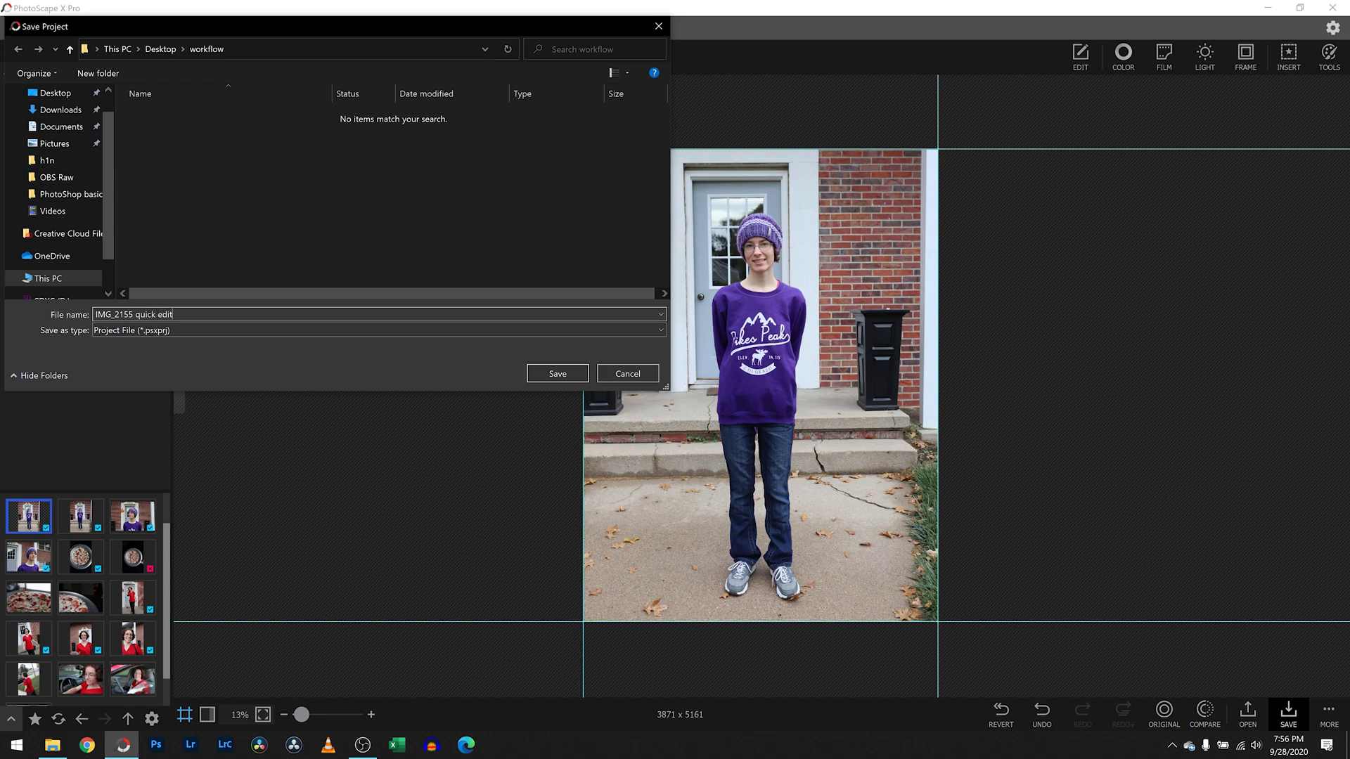
pyautogui.press('Return')
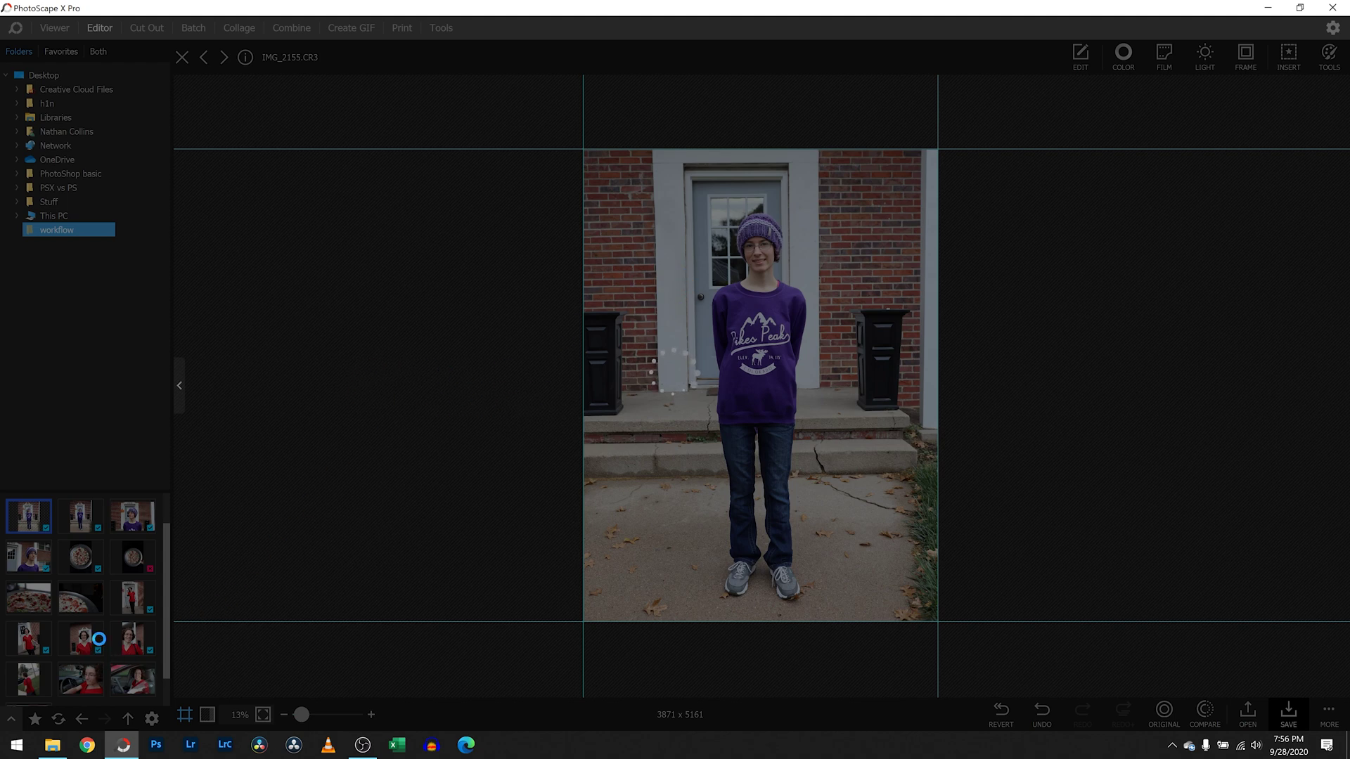
# Step: Switch to File Explorer, locate the saved IMG_2155 quick edit project in the Desktop's workflow folder and close the window
pyautogui.click(56, 749)
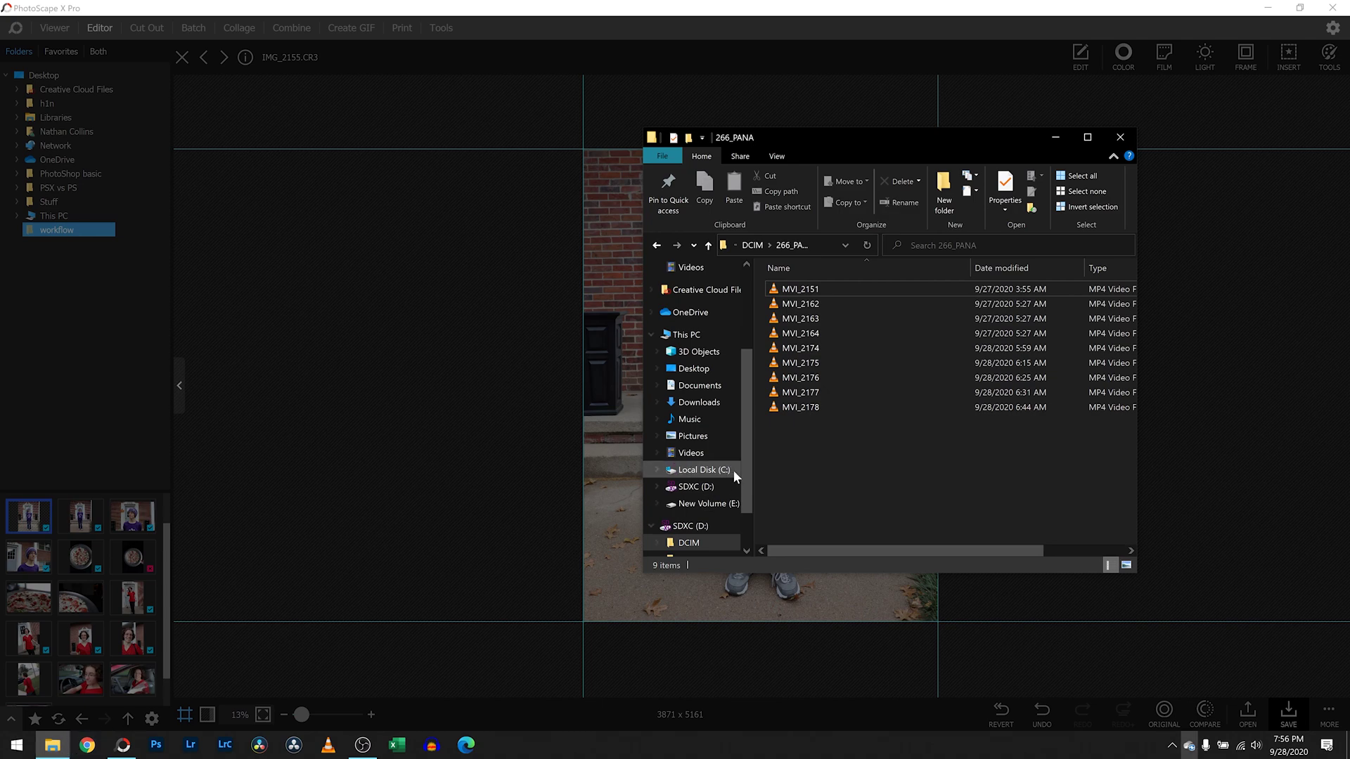
pyautogui.scroll(5, 696, 323)
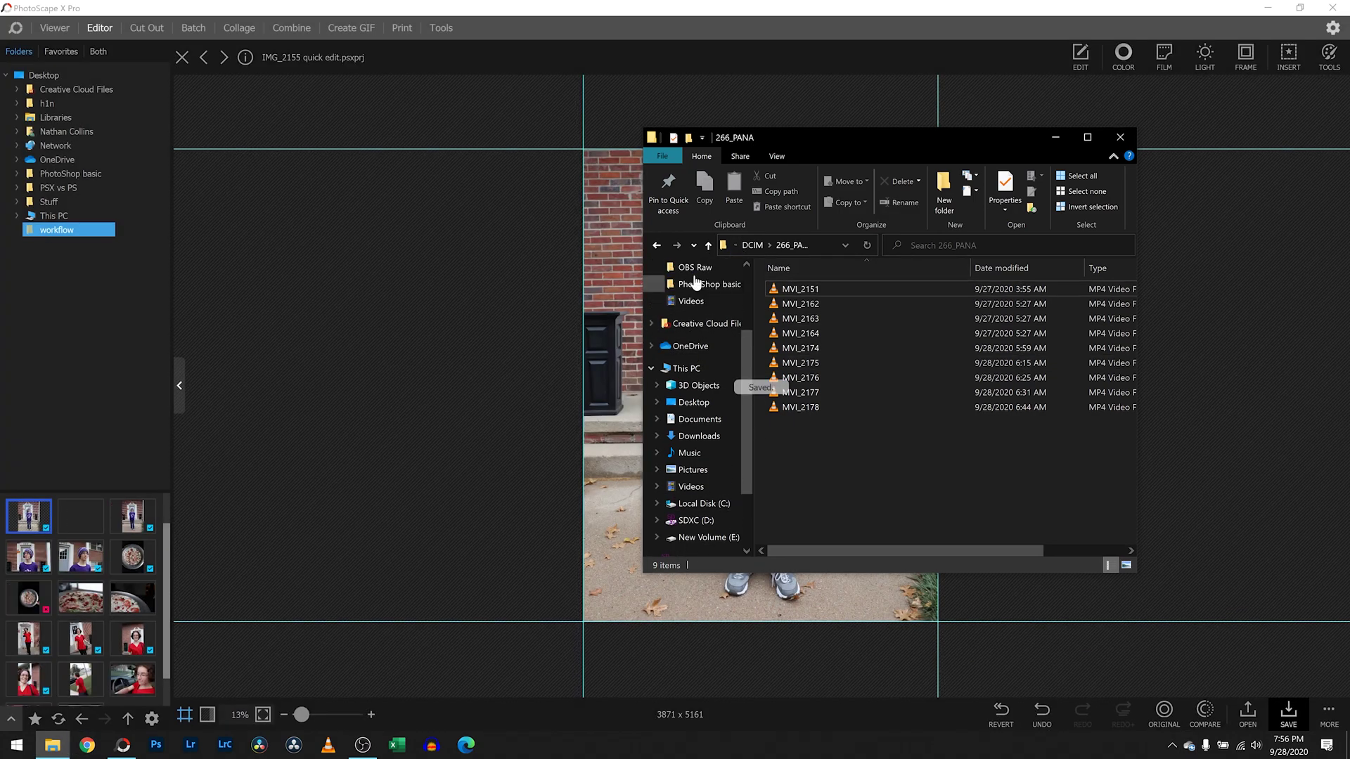
pyautogui.click(697, 280)
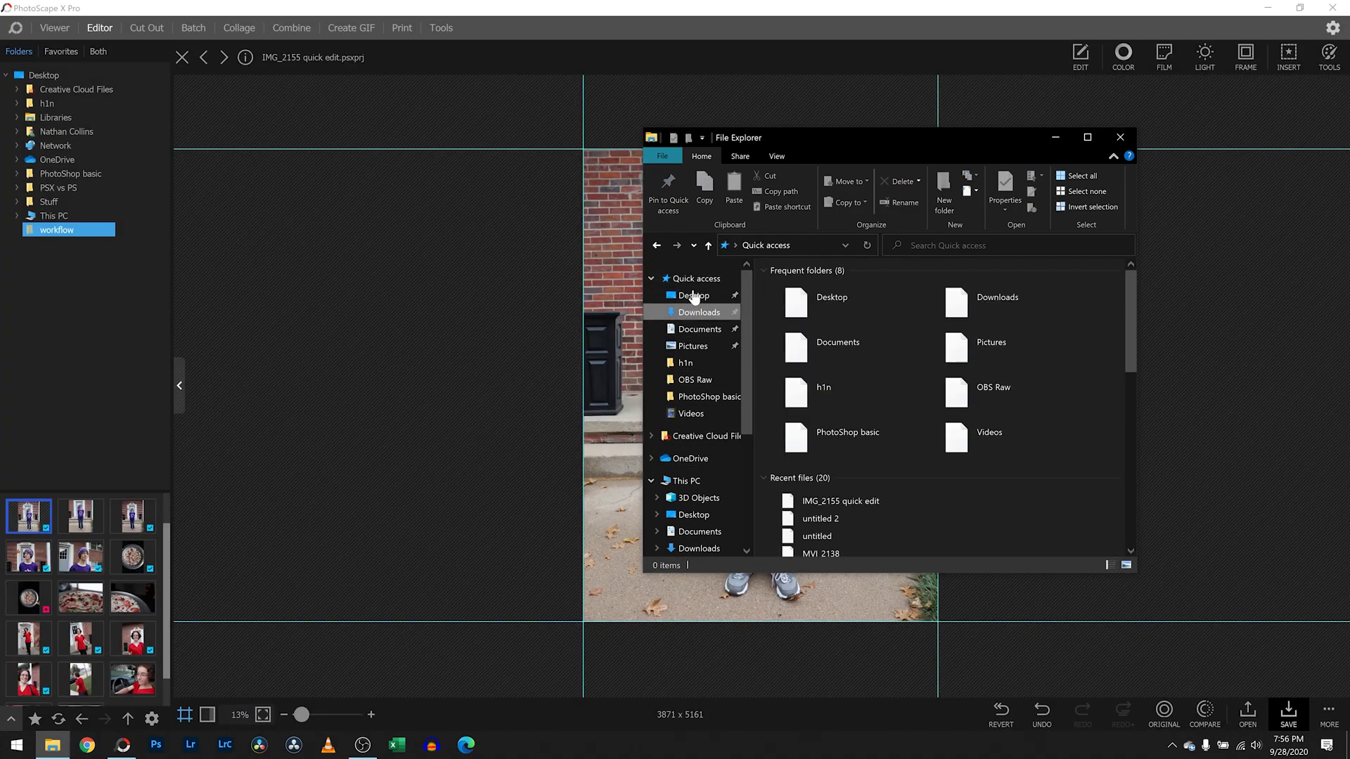
pyautogui.click(693, 296)
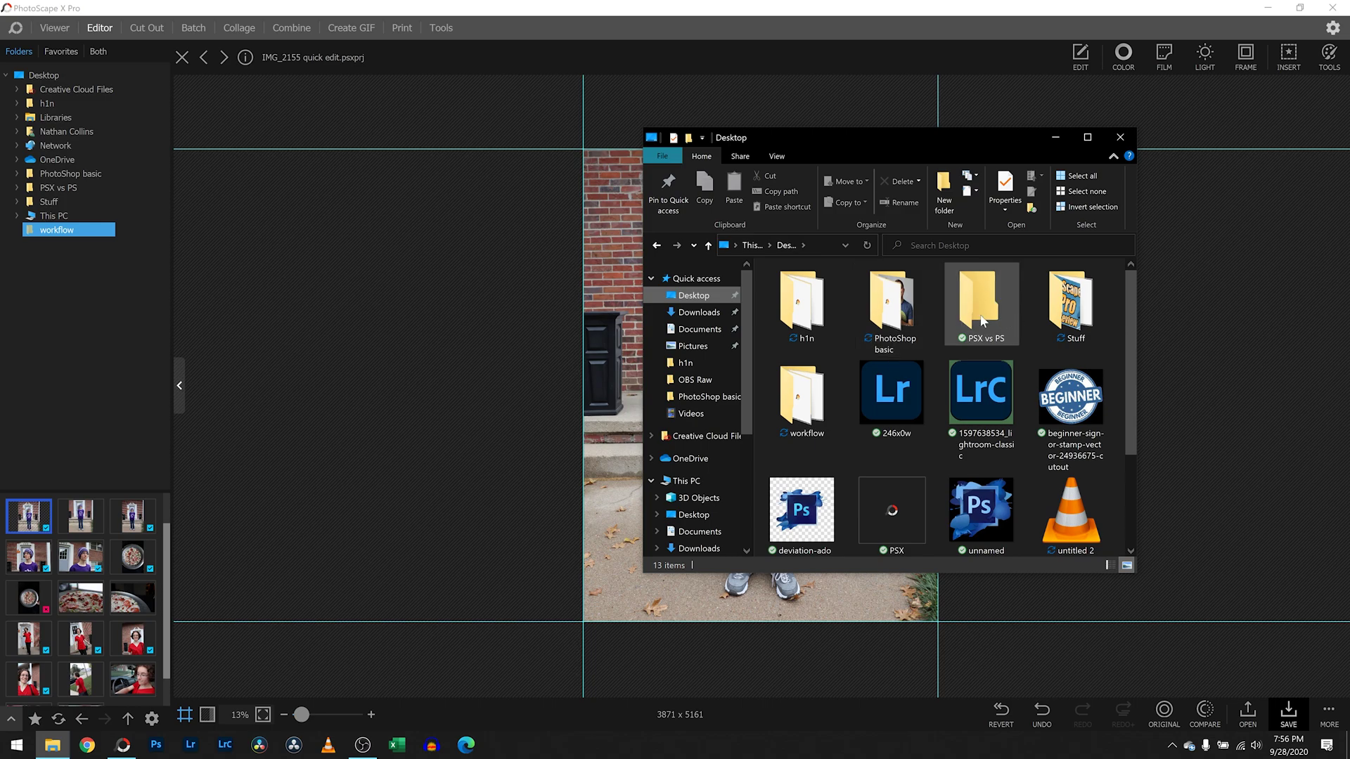
pyautogui.doubleClick(788, 417)
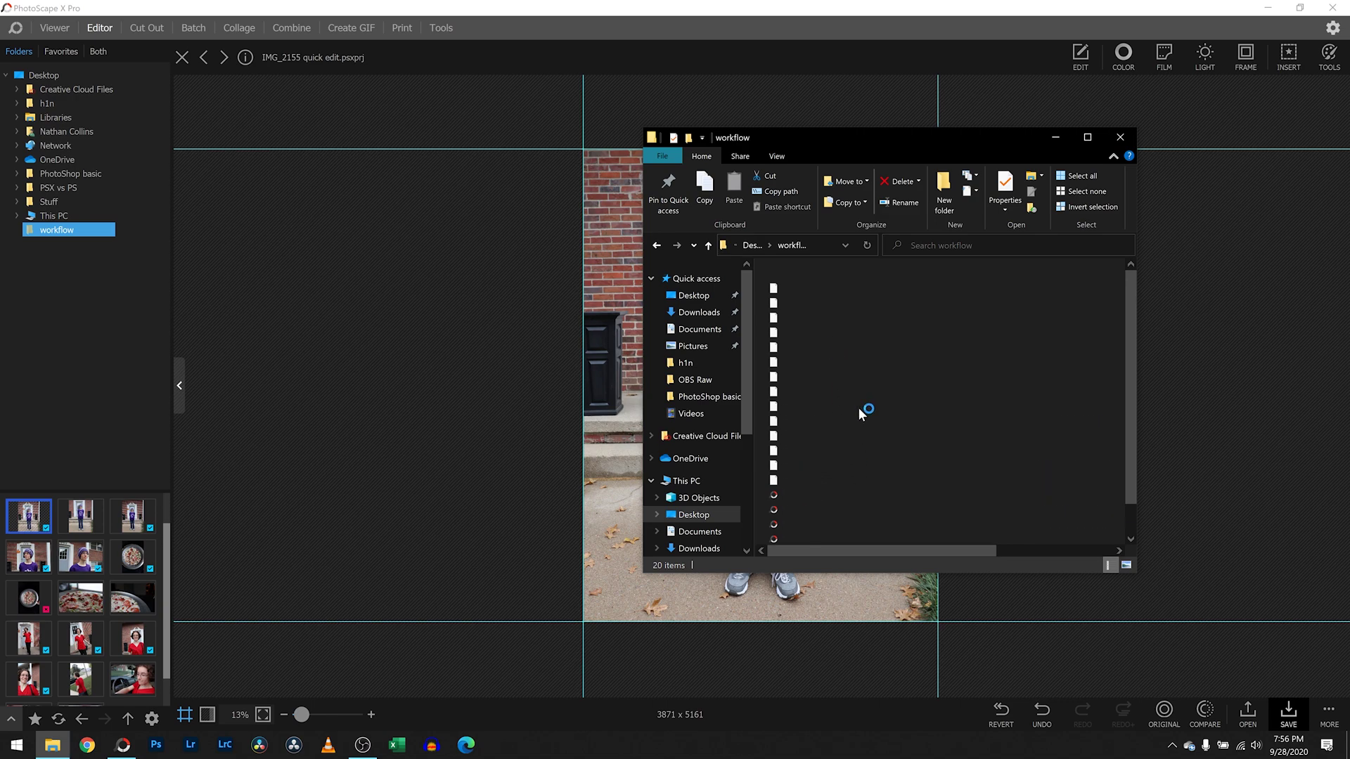
pyautogui.scroll(-2, 869, 408)
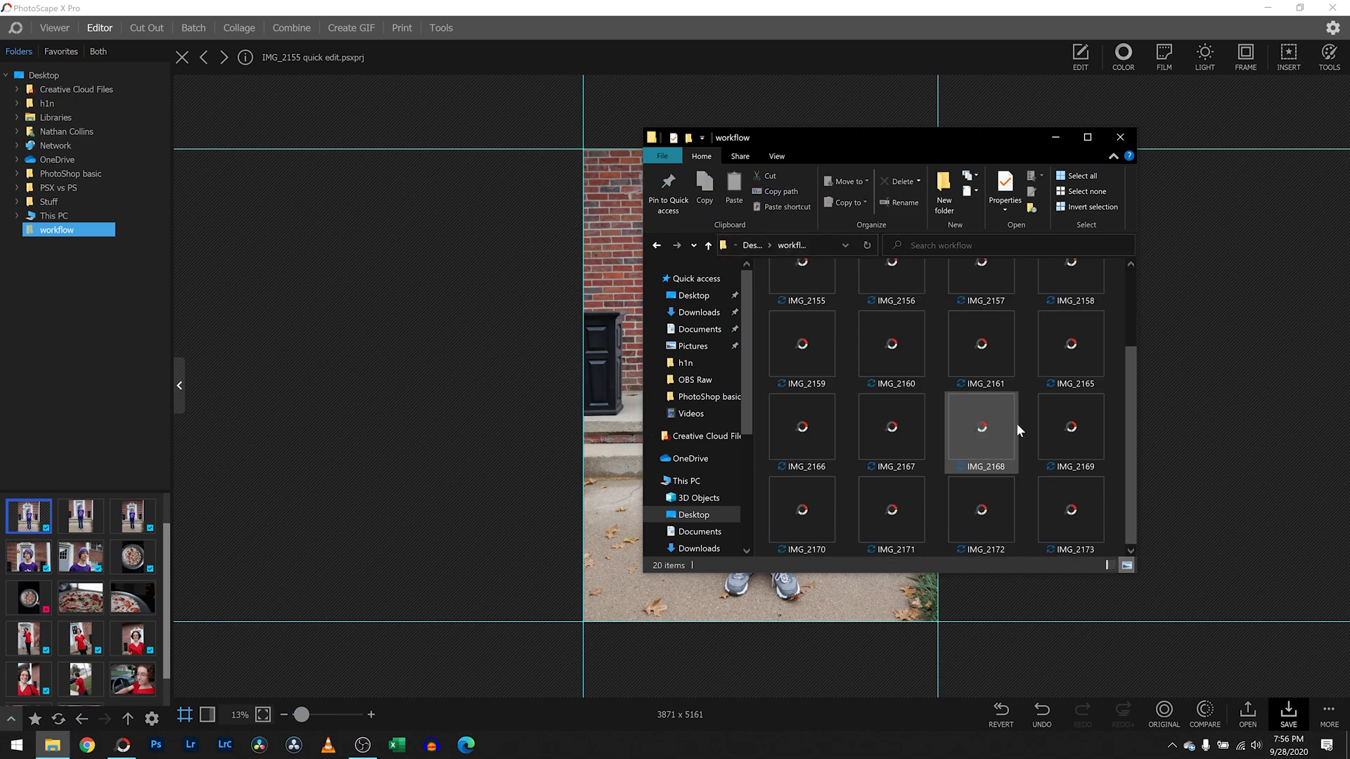
pyautogui.scroll(3, 1135, 365)
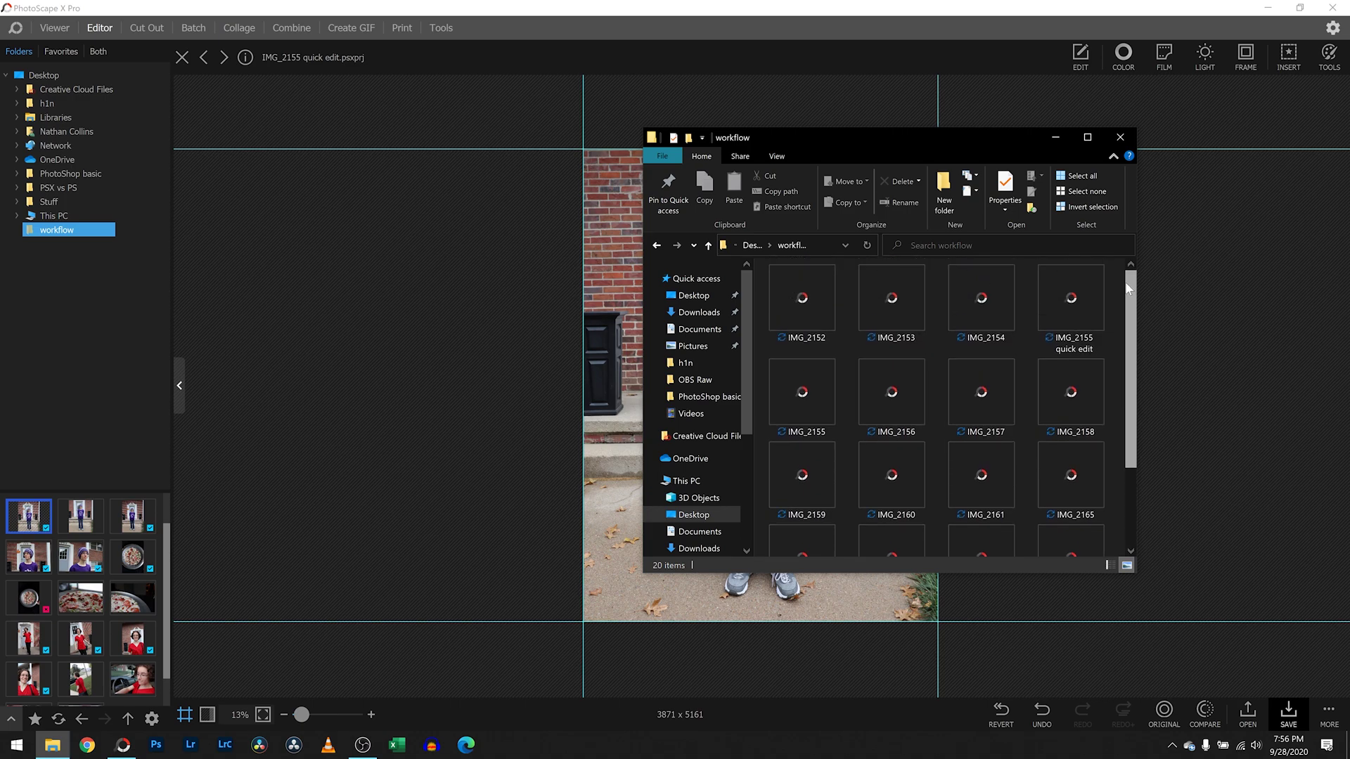
pyautogui.click(1082, 311)
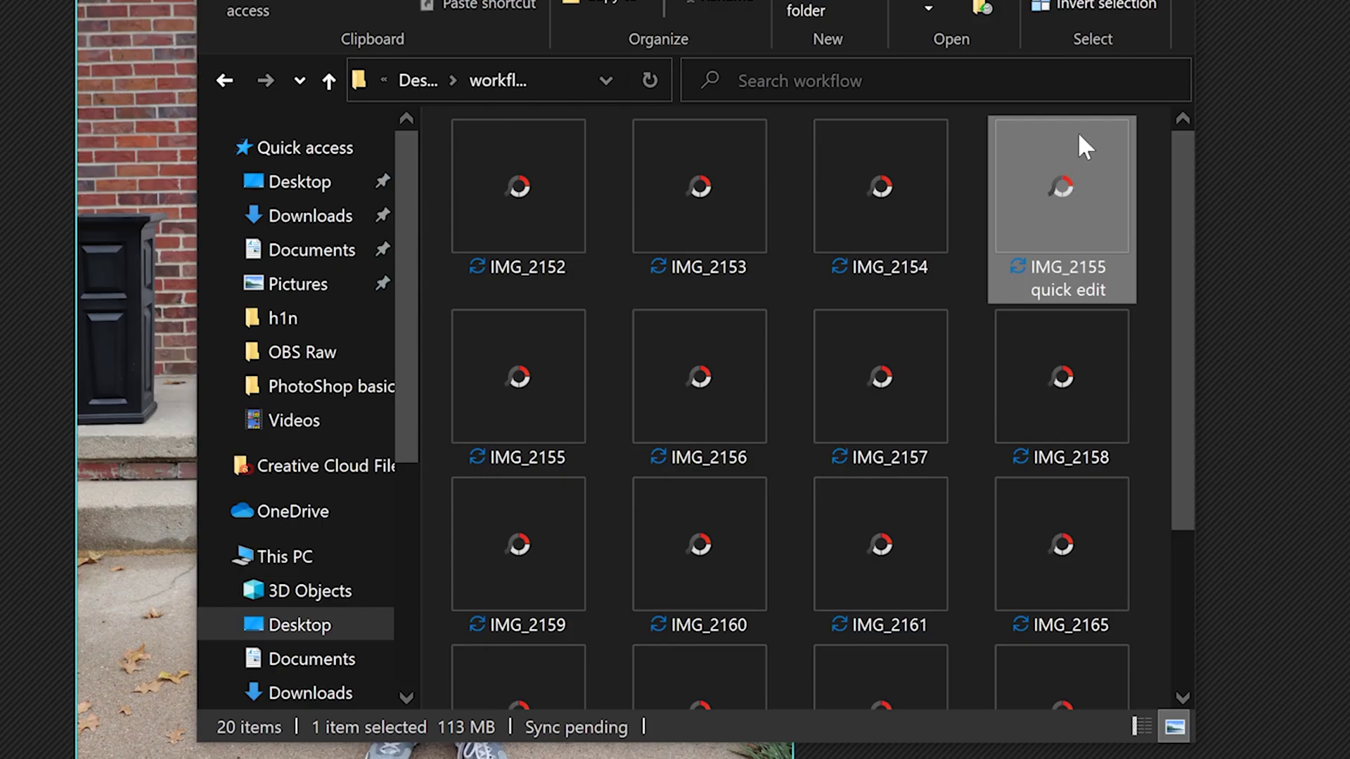
pyautogui.click(1163, 0)
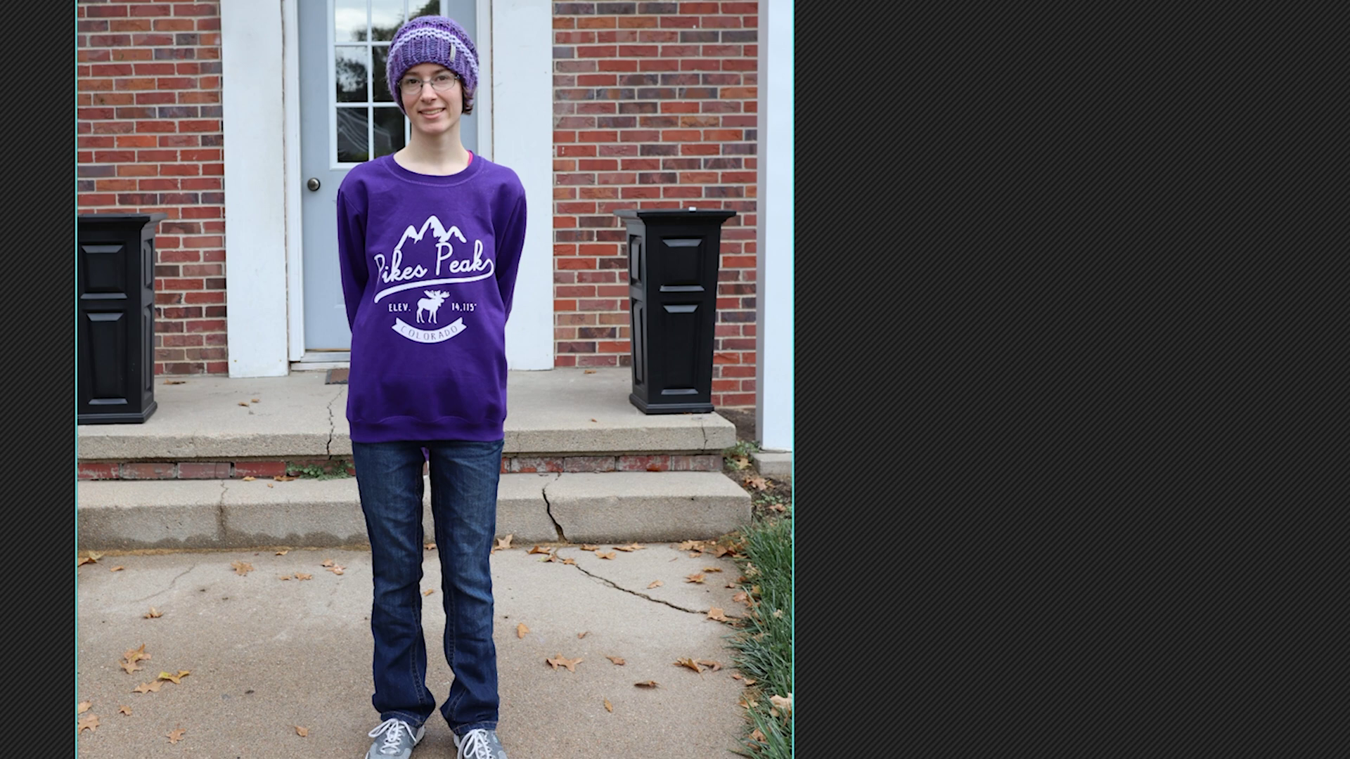
# Step: Close the IMG_2155 quick edit project and return to the photo Viewer
pyautogui.click(182, 58)
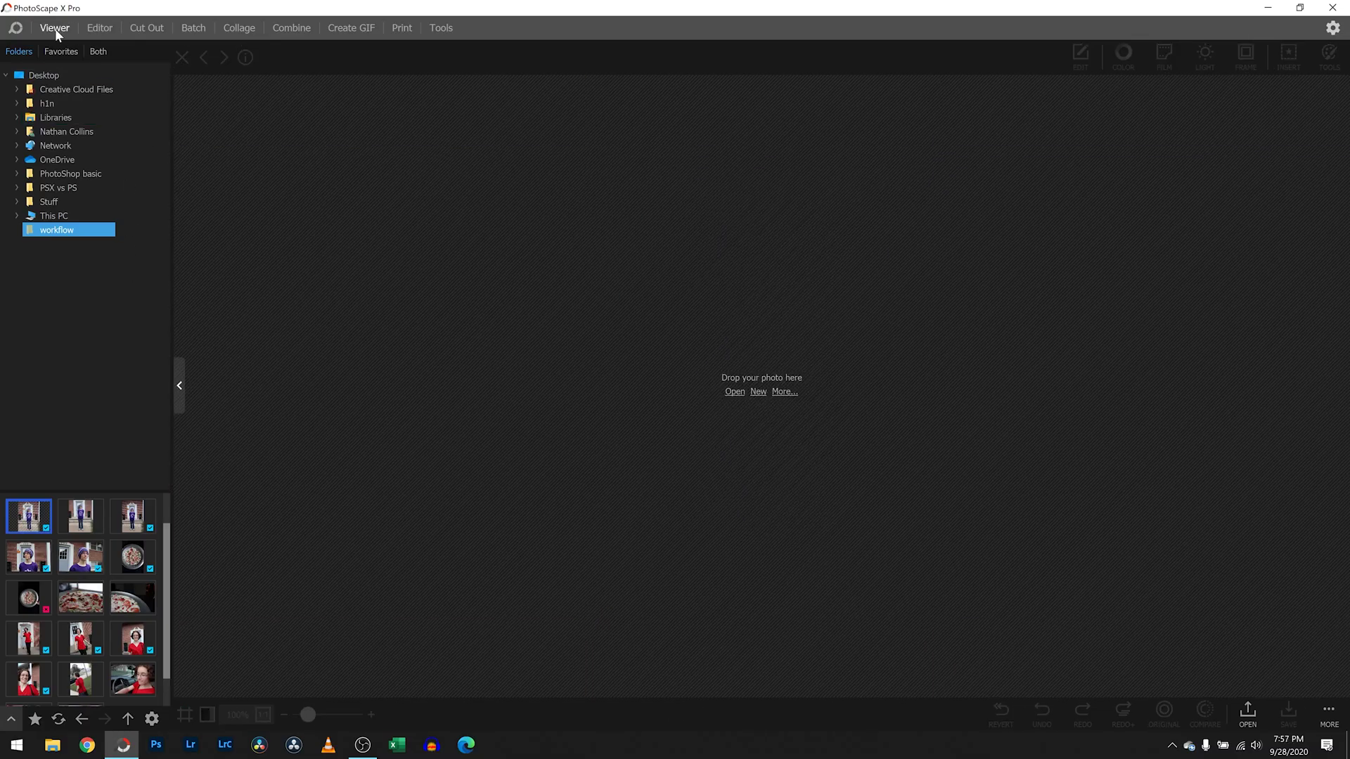
pyautogui.click(55, 28)
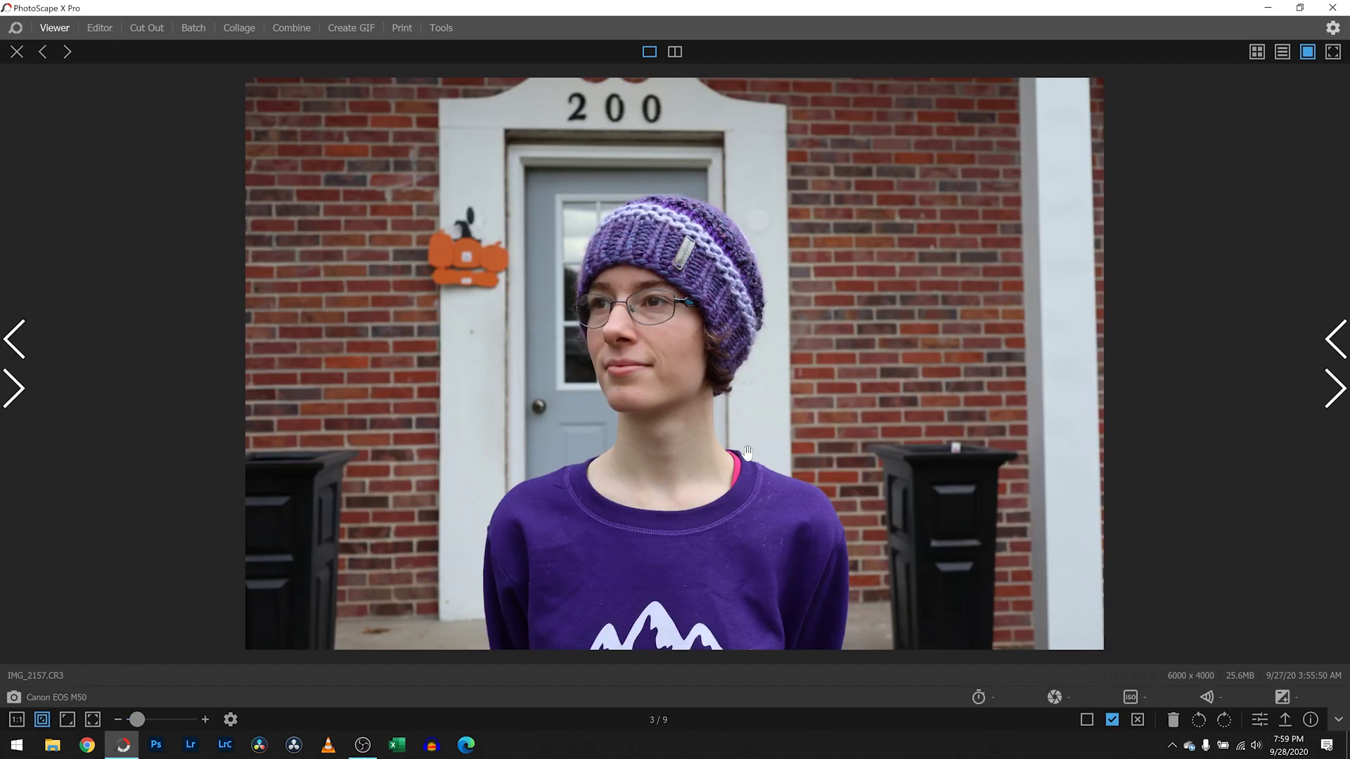
# Step: Examine the face and sweatshirt in IMG_2157.CR3 up close and open the photo in the Editor
pyautogui.moveTo(138, 720); pyautogui.dragTo(160, 718)
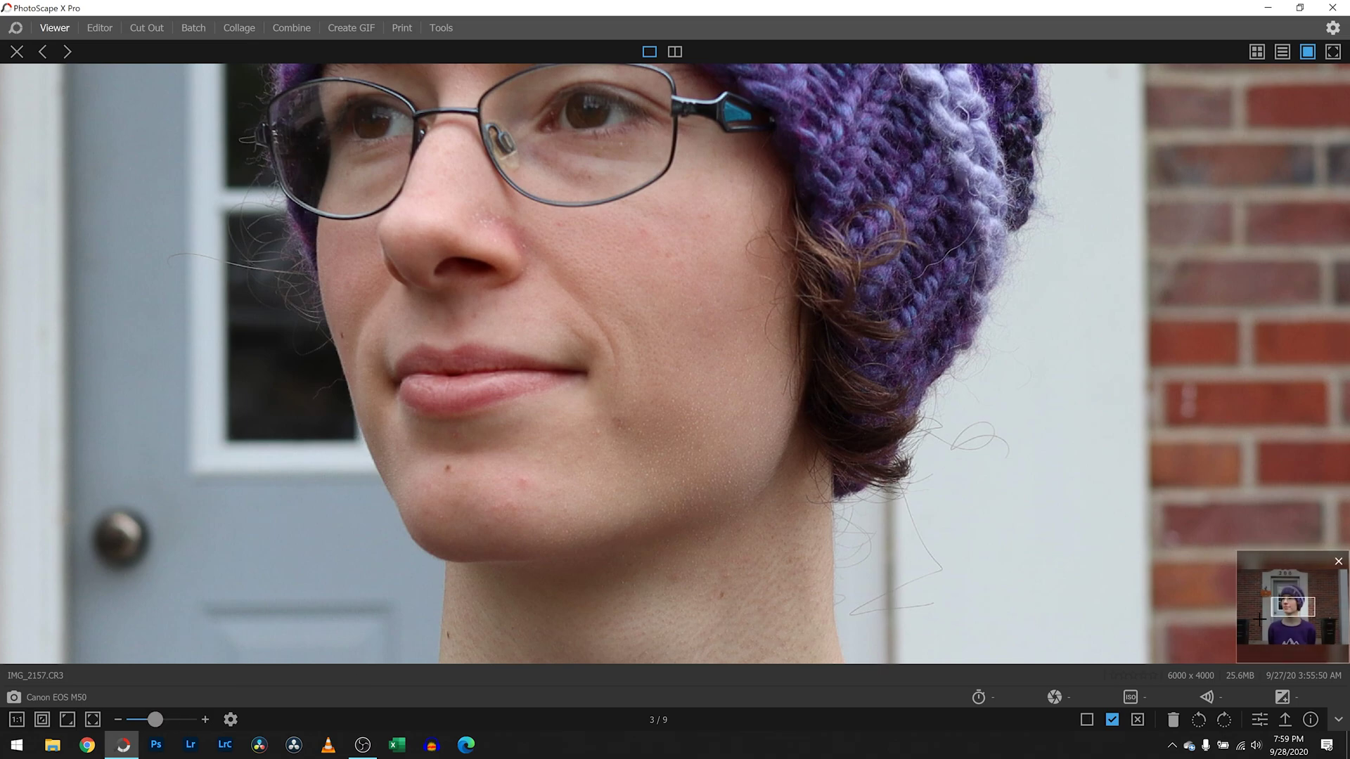
pyautogui.moveTo(1293, 602)
pyautogui.mouseDown()
pyautogui.moveTo(1292, 589)
pyautogui.moveTo(1301, 617)
pyautogui.mouseUp()
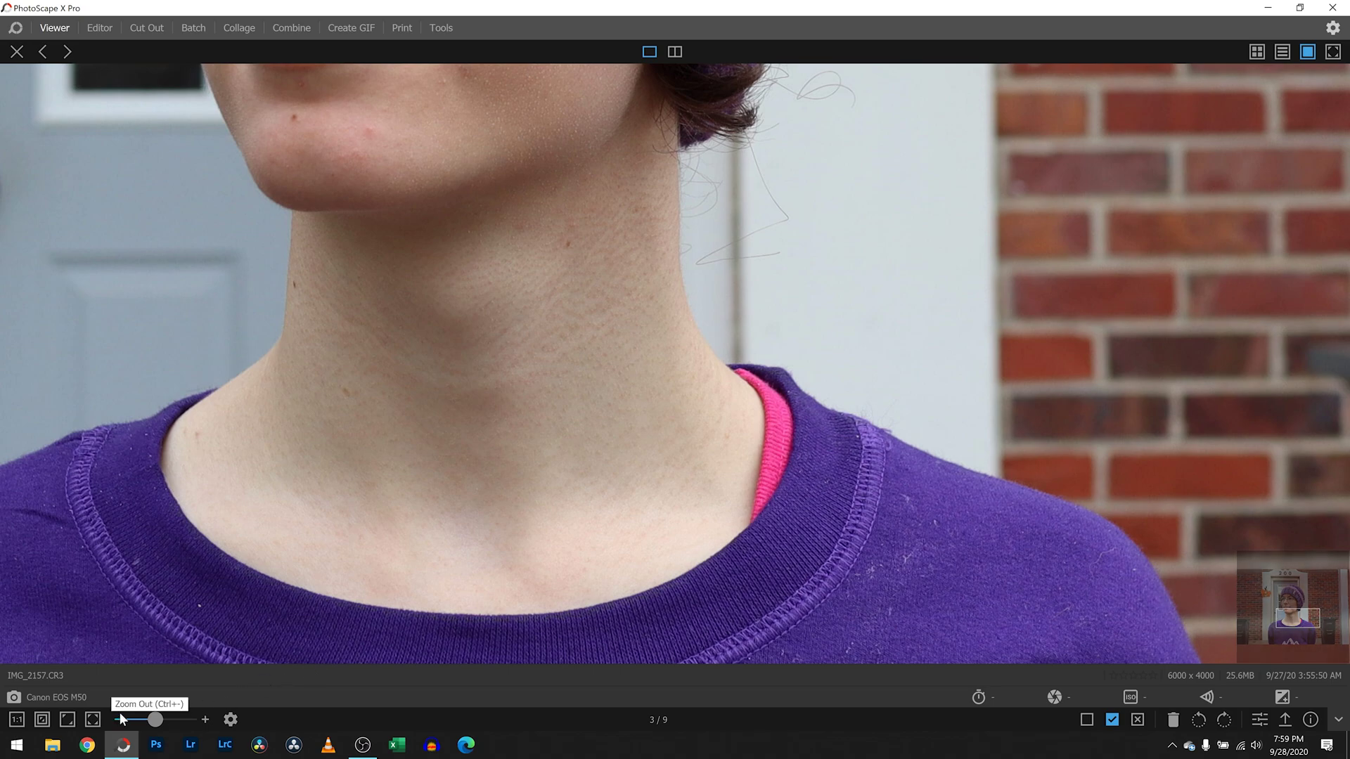
pyautogui.moveTo(155, 720); pyautogui.dragTo(135, 721)
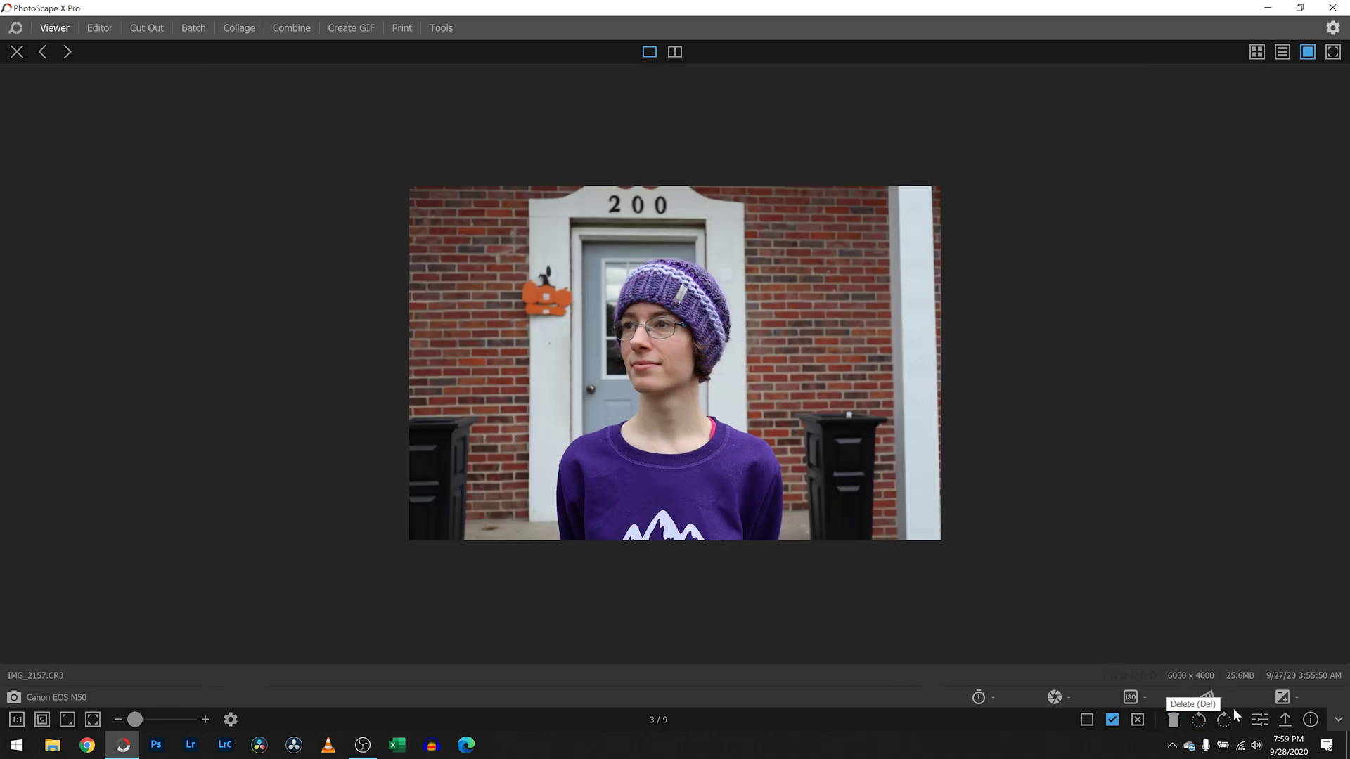
pyautogui.click(1260, 720)
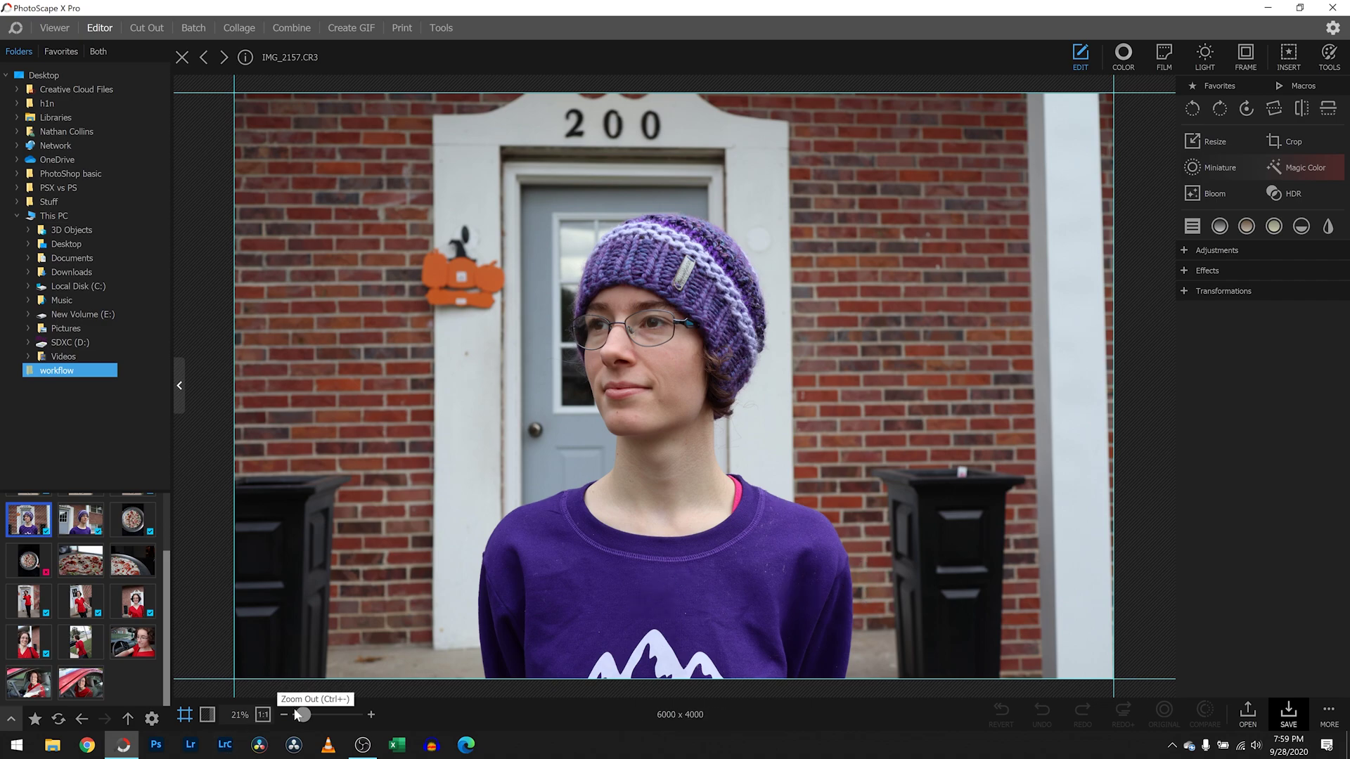
# Step: Try the Remove Stain (Mole) tool on the lint below the sweatshirt's collar and undo the stroke
pyautogui.moveTo(301, 715); pyautogui.dragTo(312, 715)
pyautogui.moveTo(231, 652); pyautogui.dragTo(218, 675)
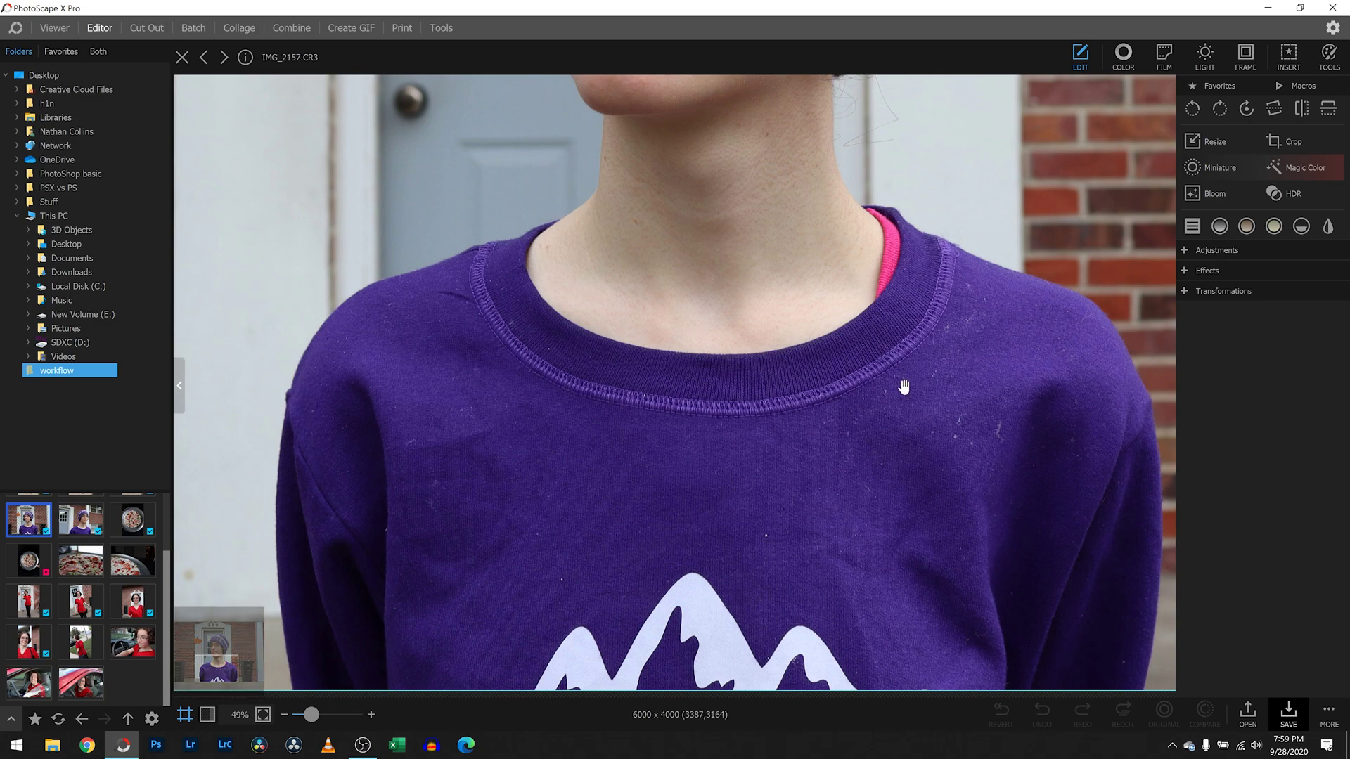
pyautogui.click(1328, 57)
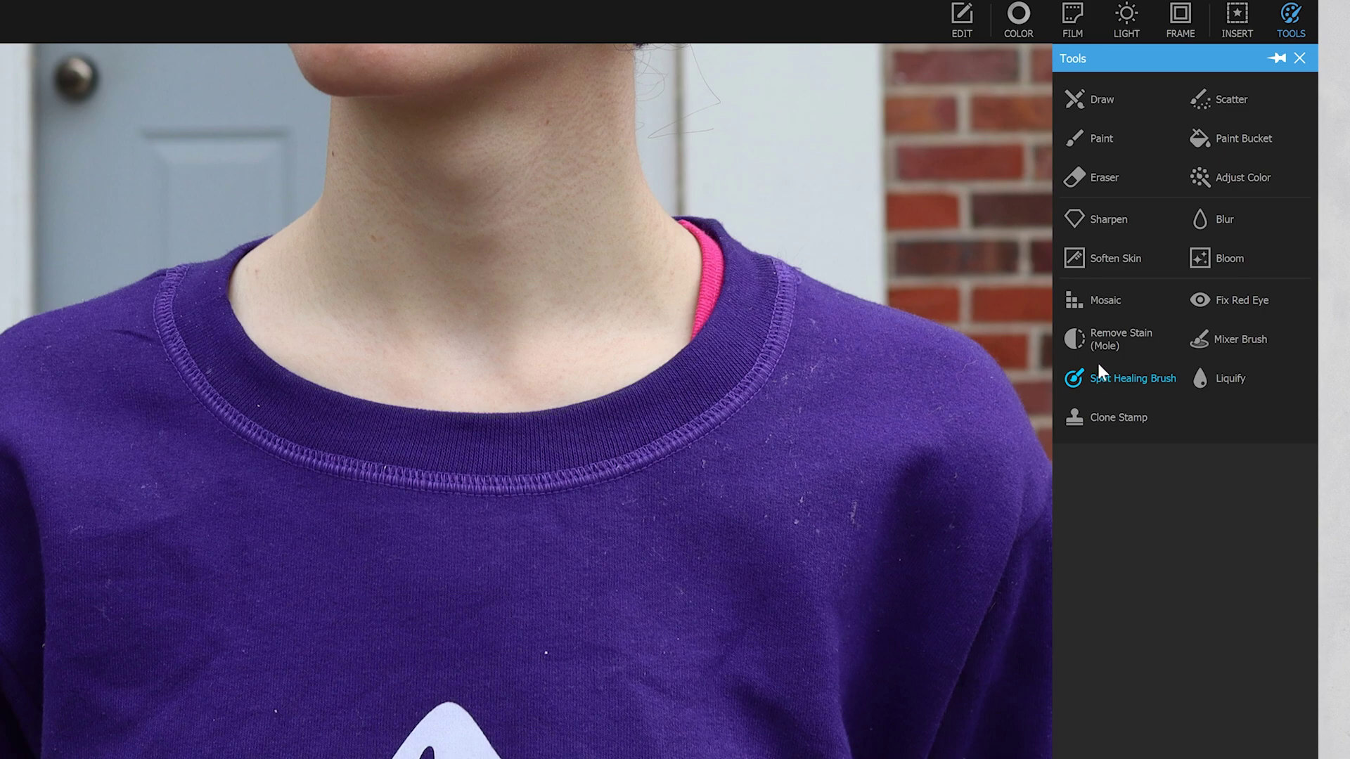
pyautogui.click(1103, 338)
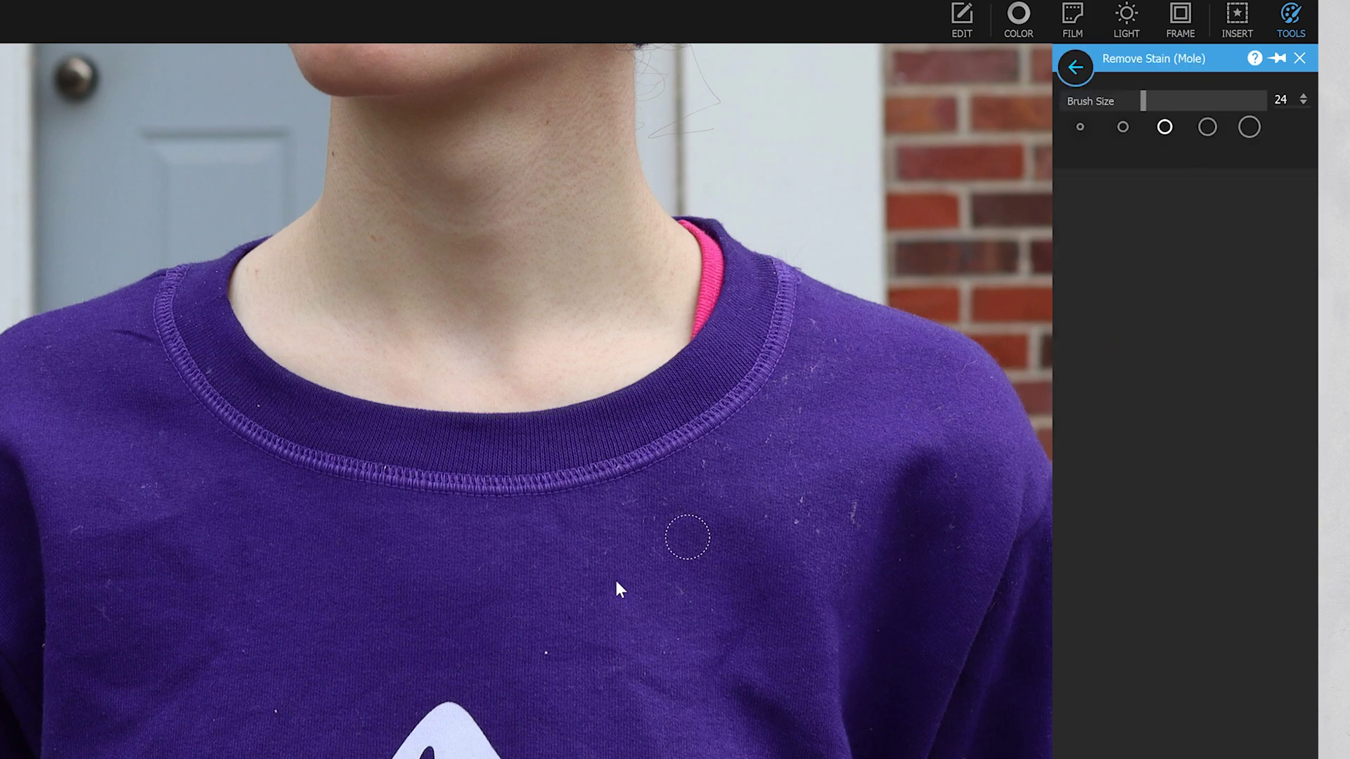
pyautogui.moveTo(691, 492)
pyautogui.mouseDown()
pyautogui.moveTo(745, 474)
pyautogui.moveTo(657, 526)
pyautogui.moveTo(810, 514)
pyautogui.moveTo(707, 526)
pyautogui.moveTo(788, 493)
pyautogui.mouseUp()
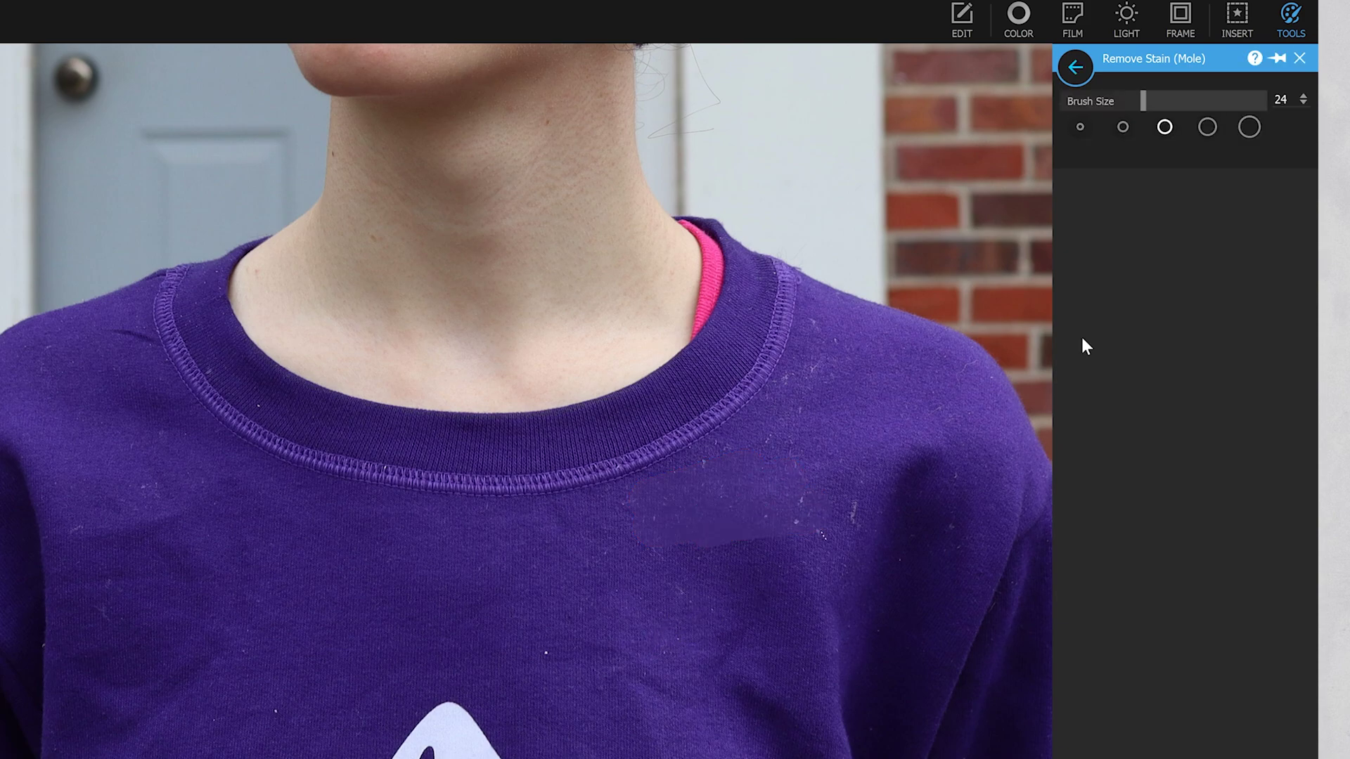
pyautogui.click(1299, 58)
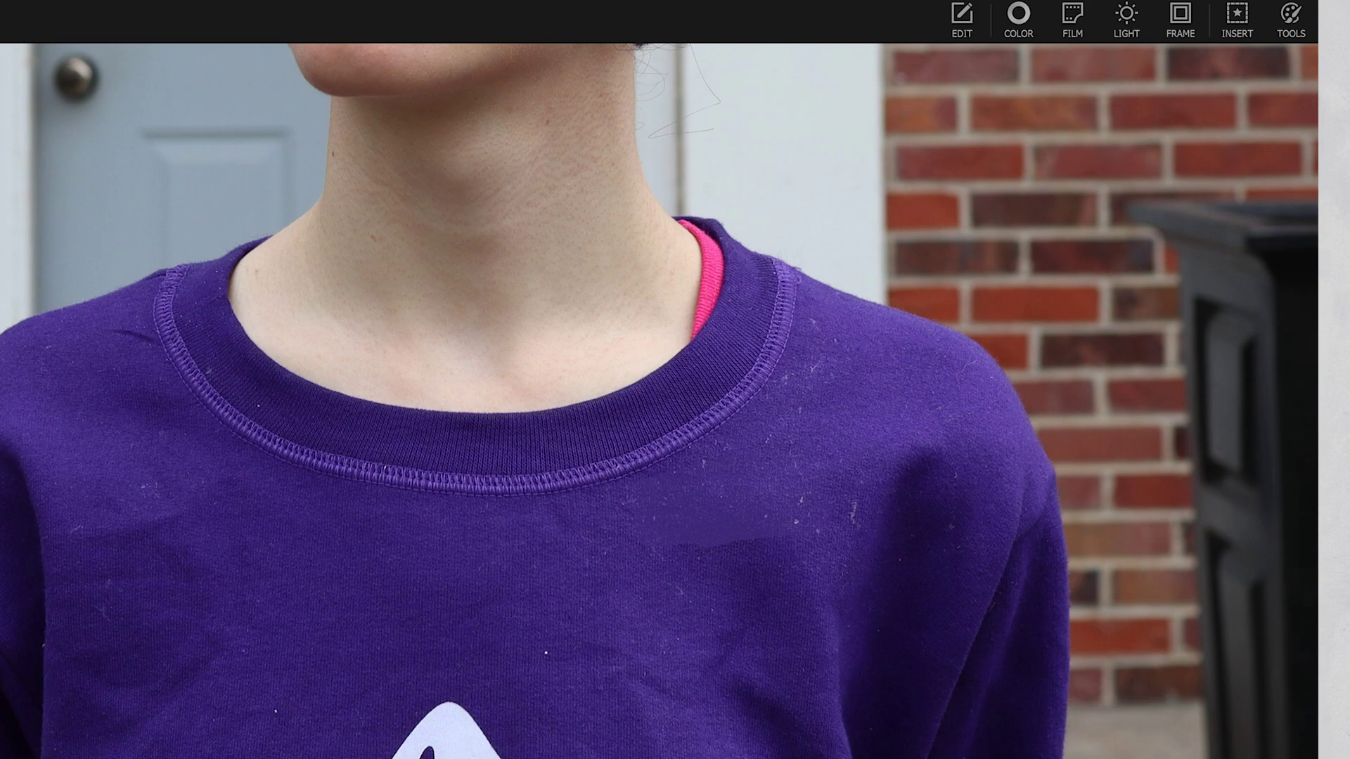
pyautogui.hotkey('ctrl', 'z')
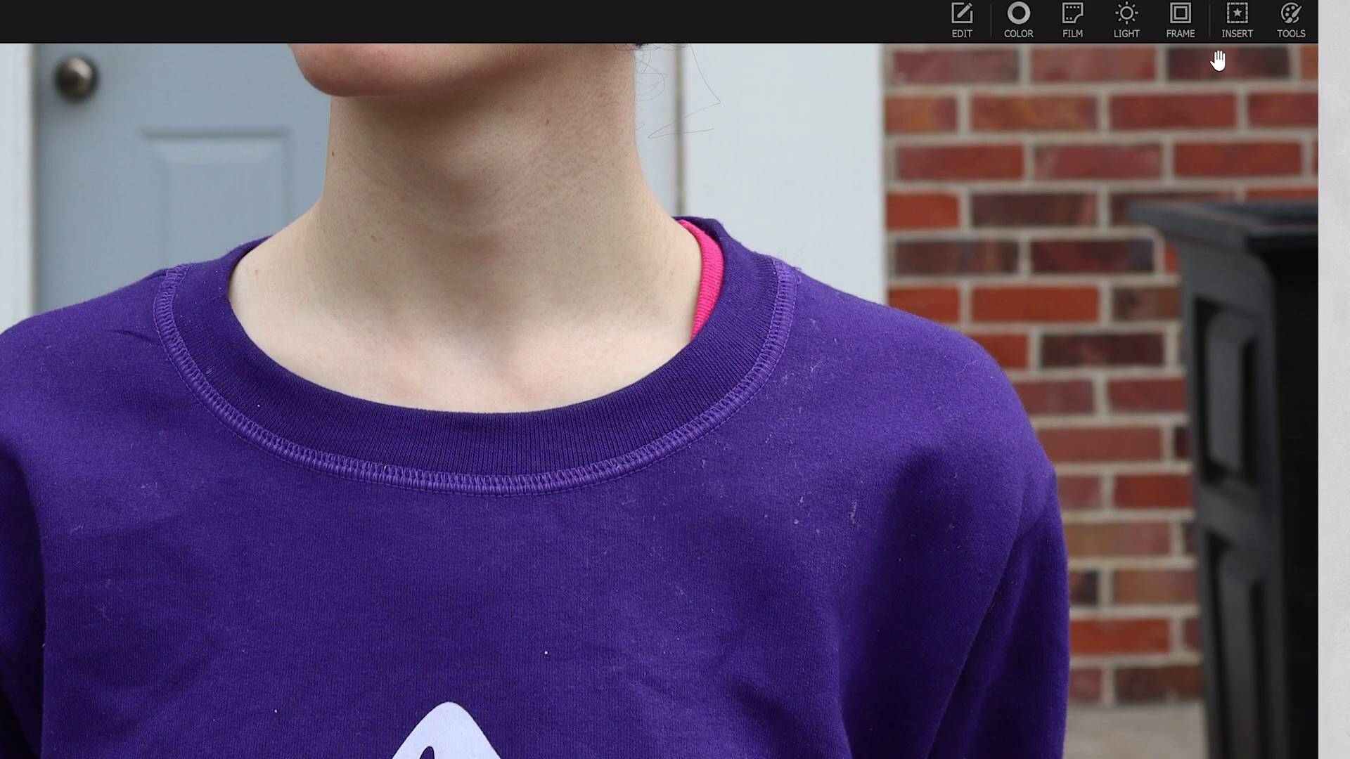
# Step: Remove lint specks from the front of the purple sweatshirt with the Spot Healing Brush at size 24 and close the tool
pyautogui.click(1291, 20)
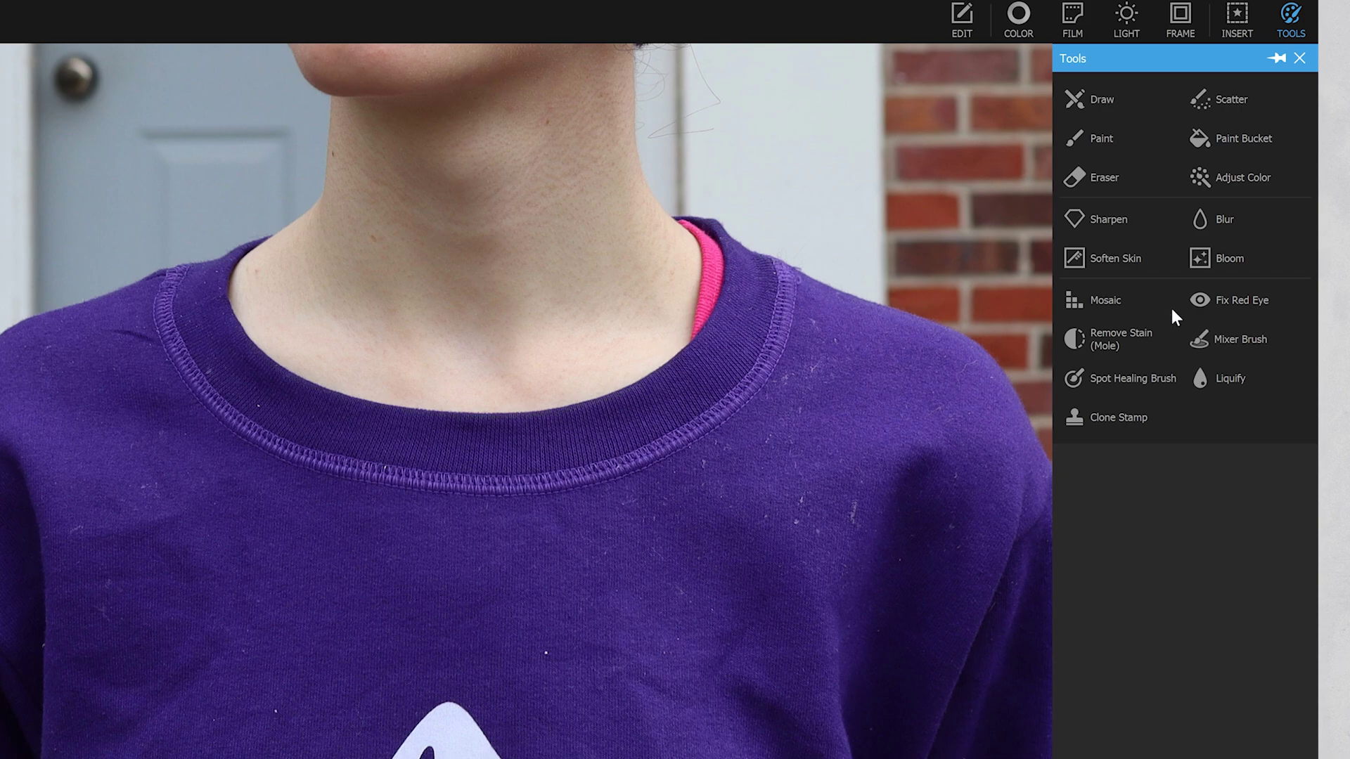
pyautogui.click(1123, 382)
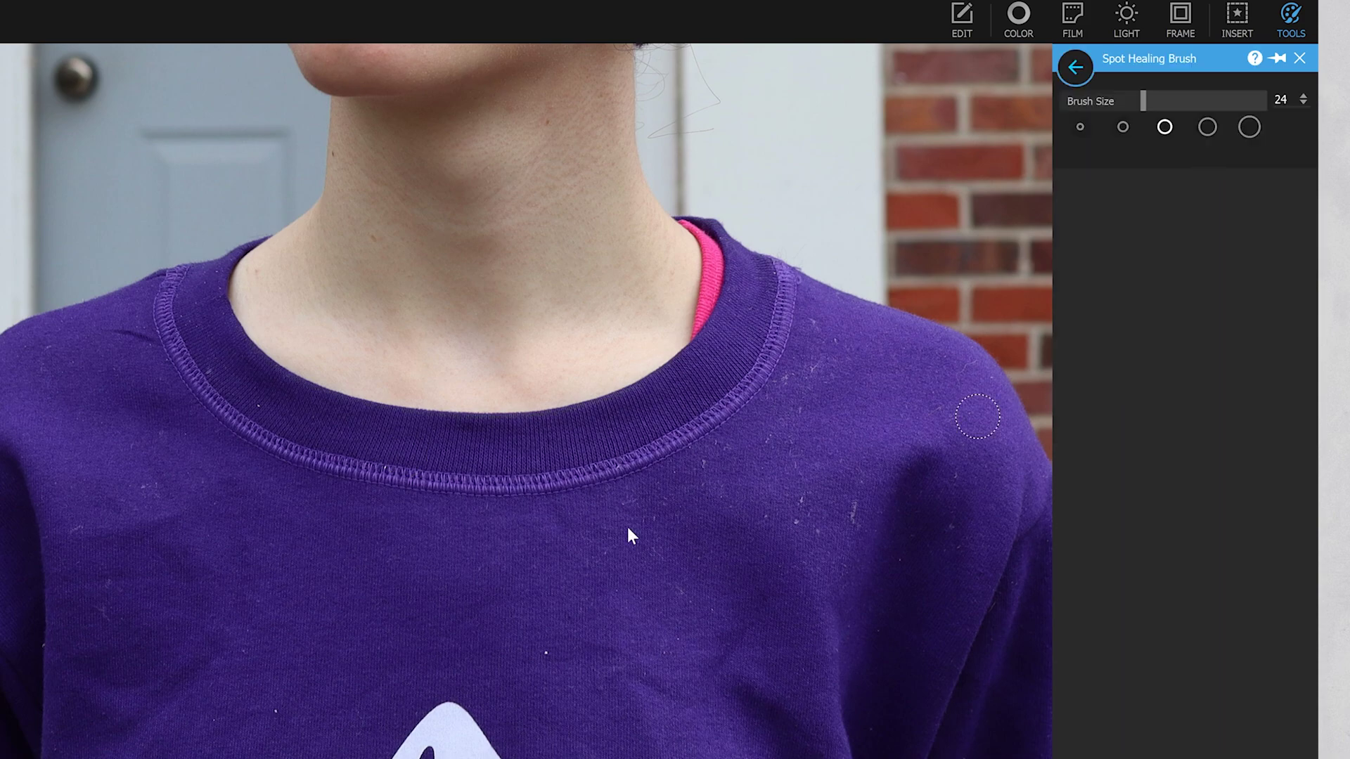
pyautogui.scroll(3, 415, 441)
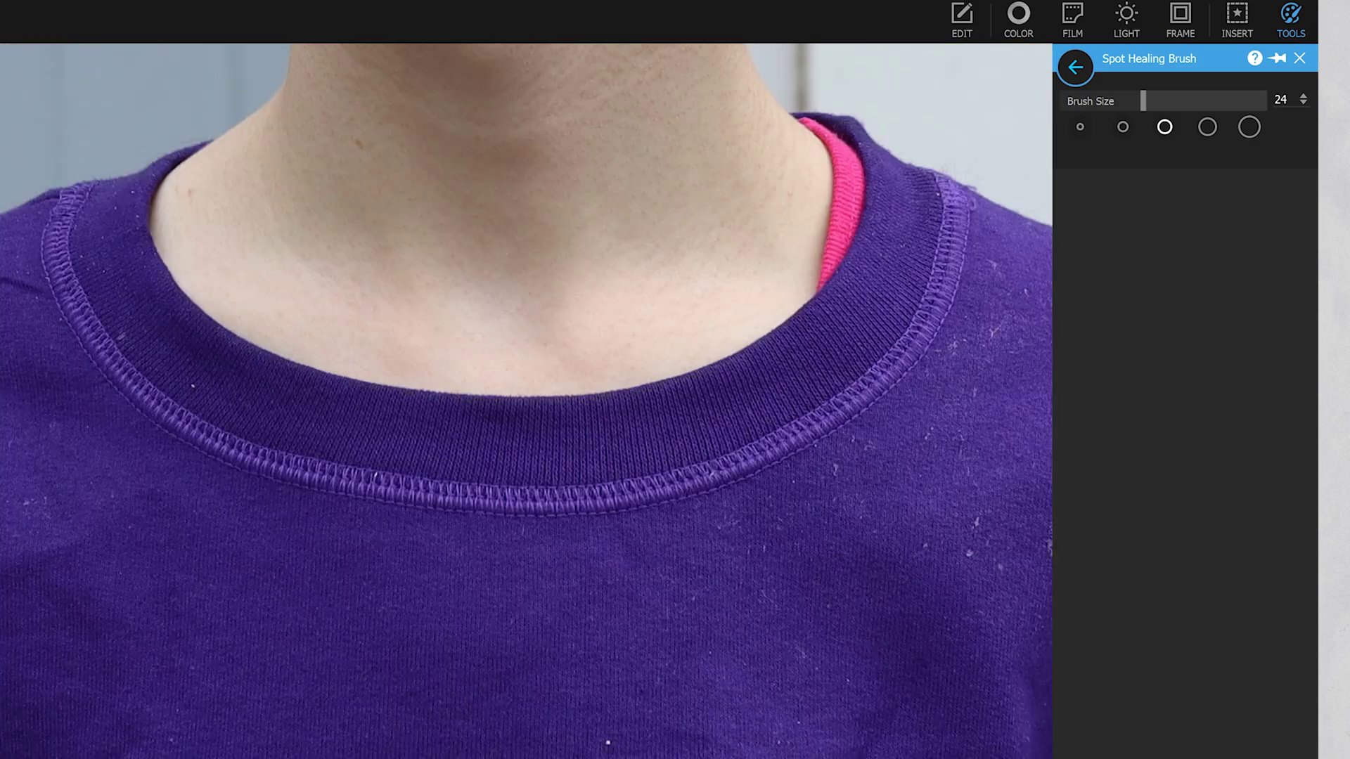
pyautogui.scroll(-5, 30, 647)
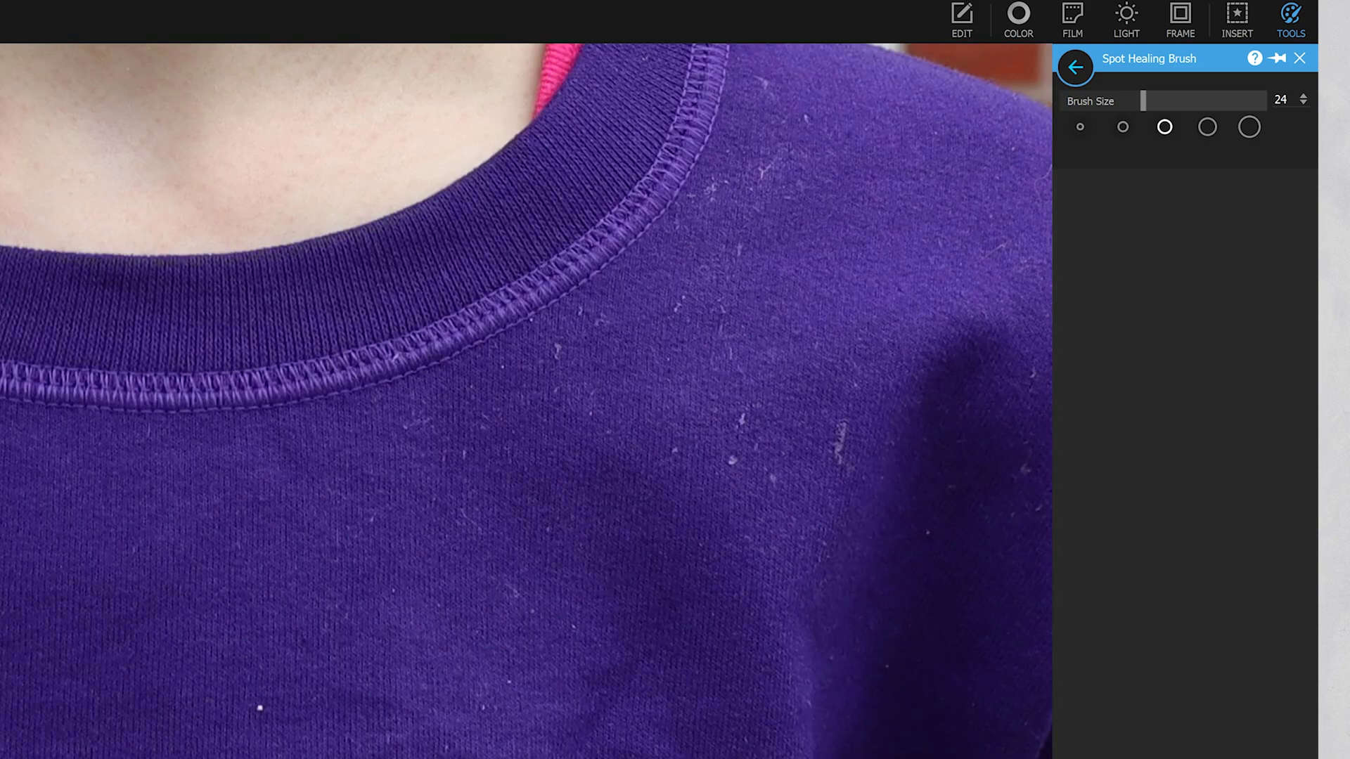
pyautogui.click(100, 543)
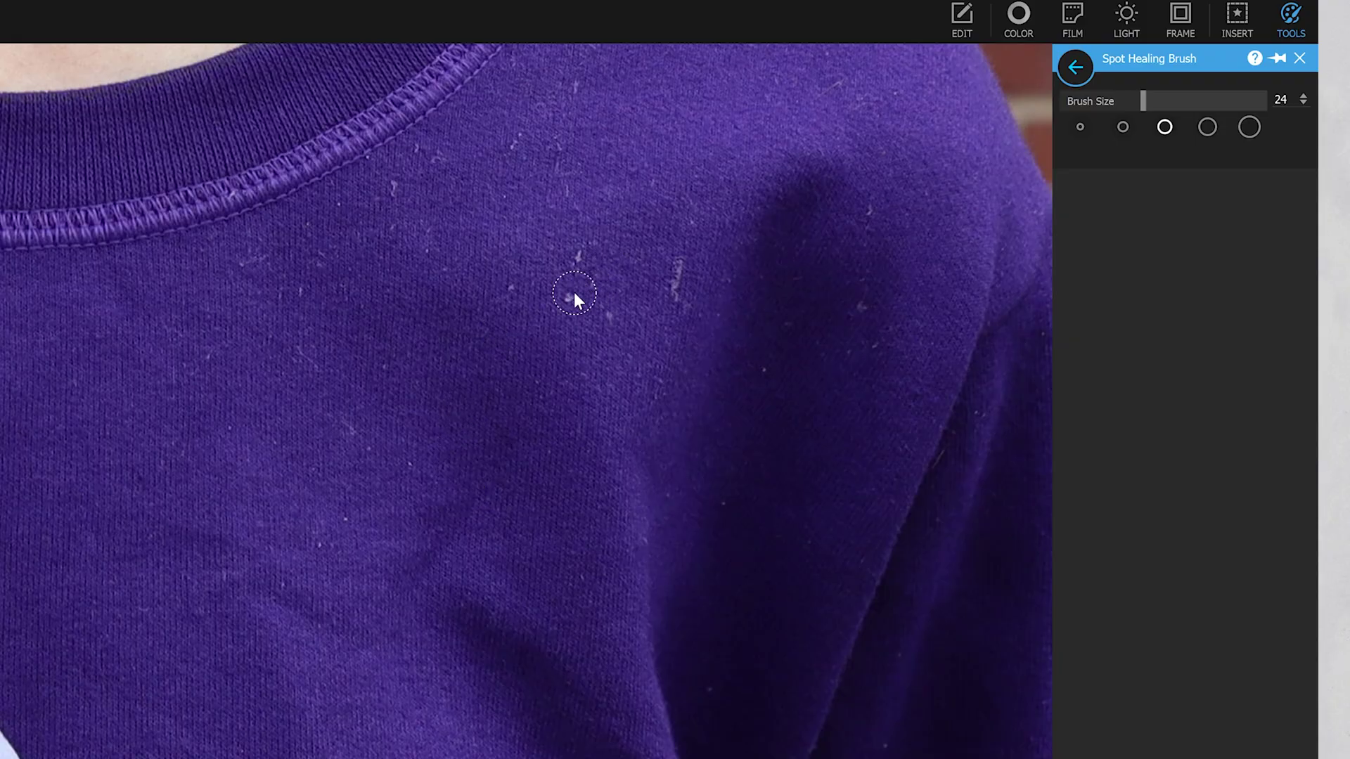
pyautogui.click(570, 301)
pyautogui.click(1300, 57)
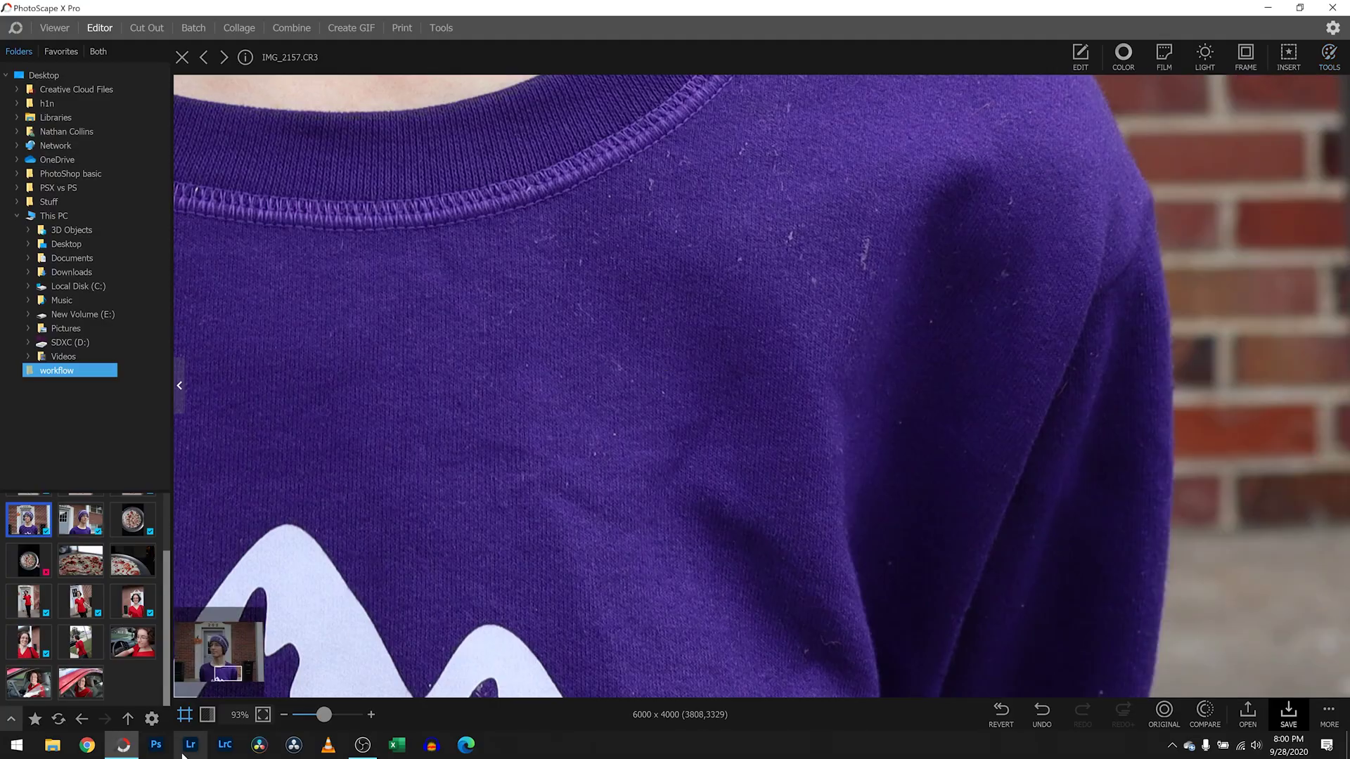
# Step: Crop the photo at a 1 x 1 ratio to 3503 x 3503 pixels, framing the subject's head and upper body
pyautogui.moveTo(323, 715); pyautogui.dragTo(300, 714)
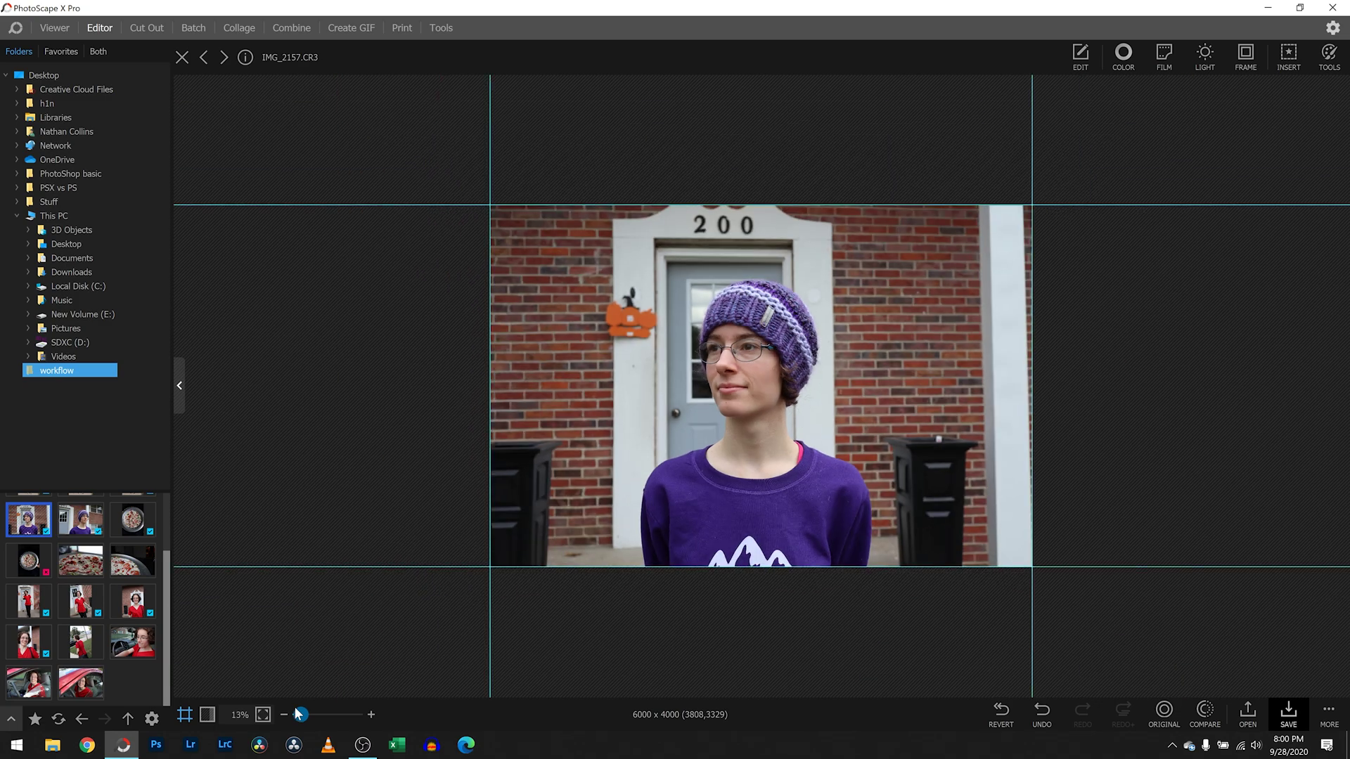
pyautogui.click(1081, 57)
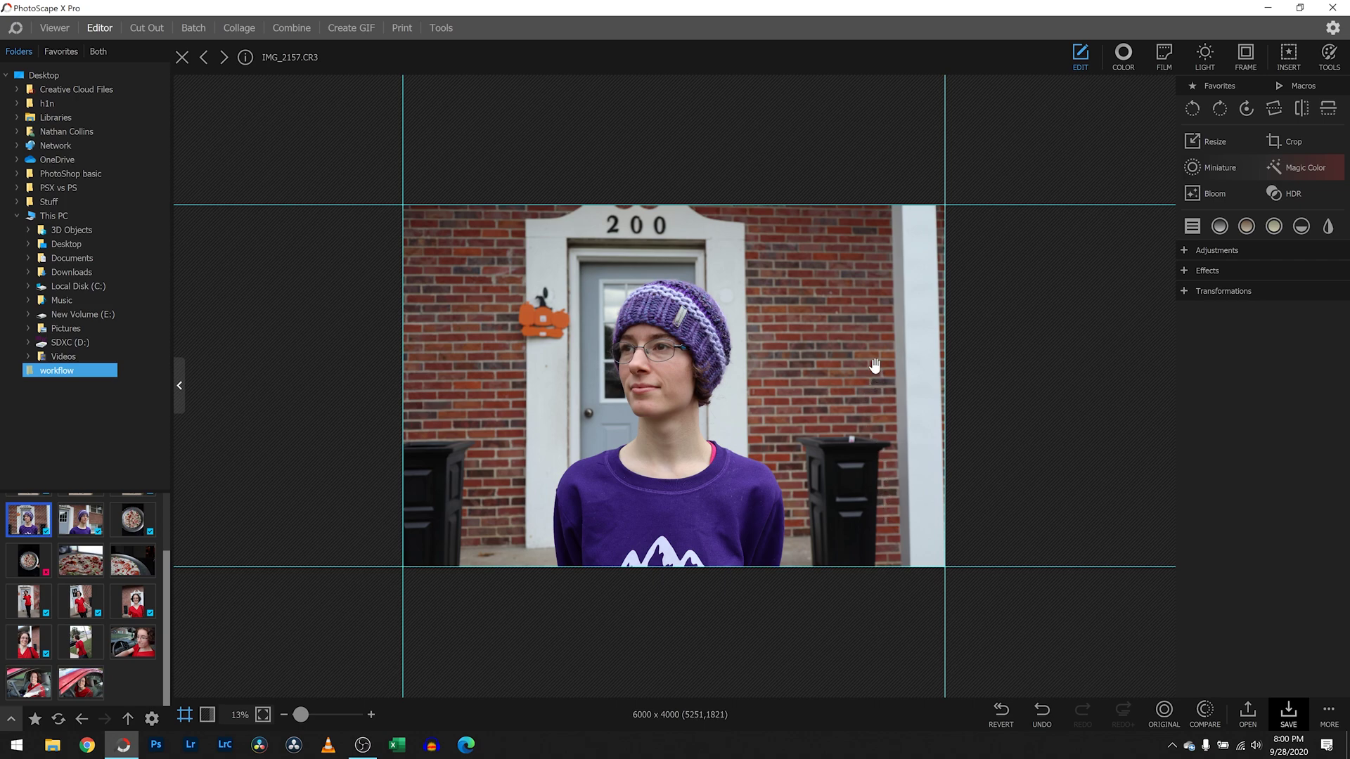
pyautogui.click(1284, 149)
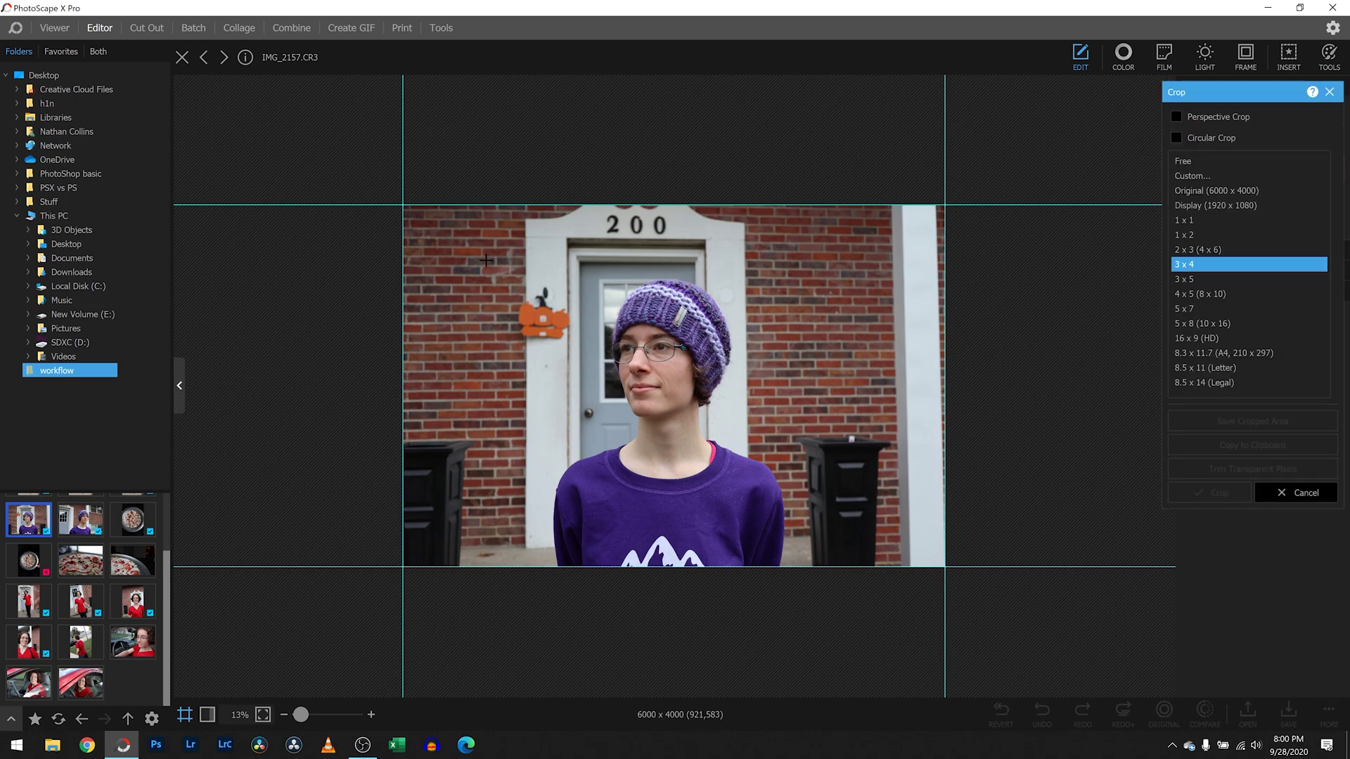
pyautogui.moveTo(486, 261); pyautogui.dragTo(883, 700)
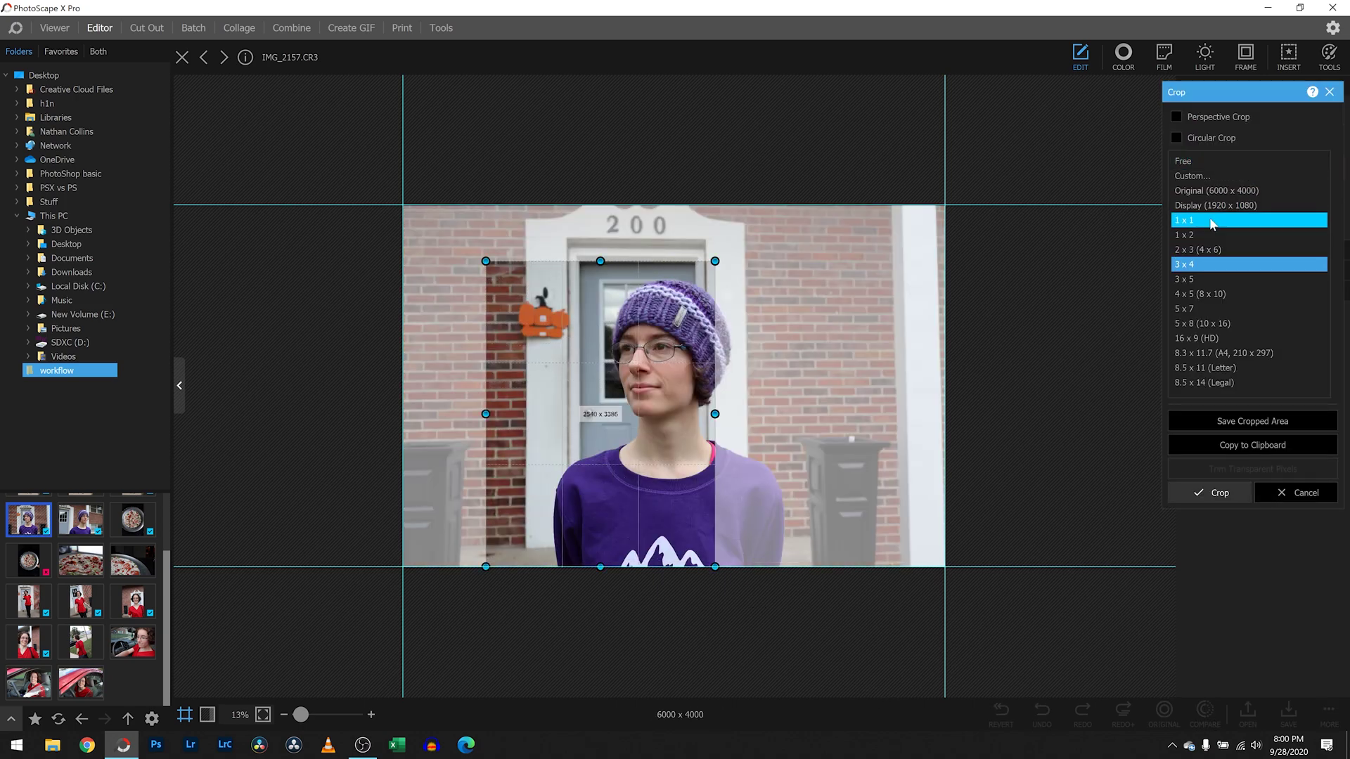
pyautogui.click(1195, 220)
pyautogui.moveTo(470, 264); pyautogui.dragTo(783, 567)
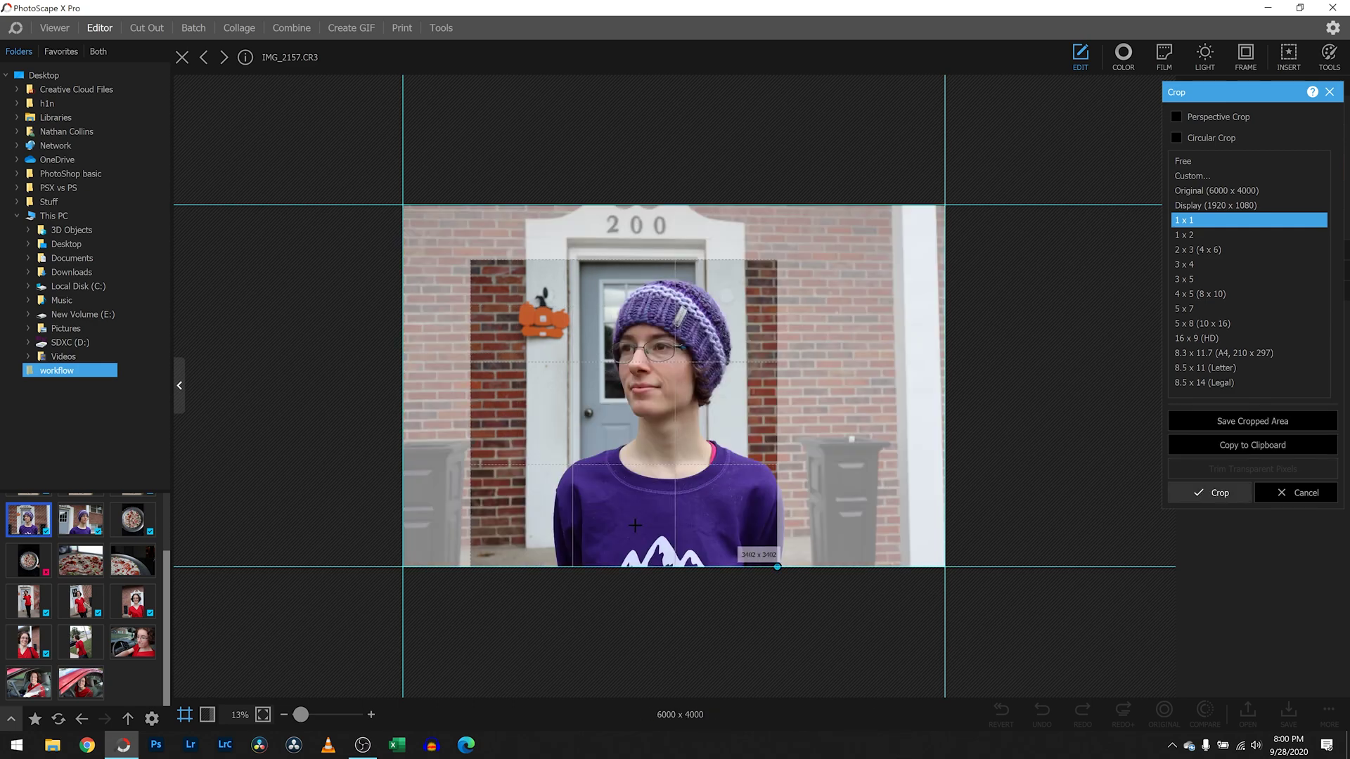
pyautogui.moveTo(635, 526); pyautogui.dragTo(676, 541)
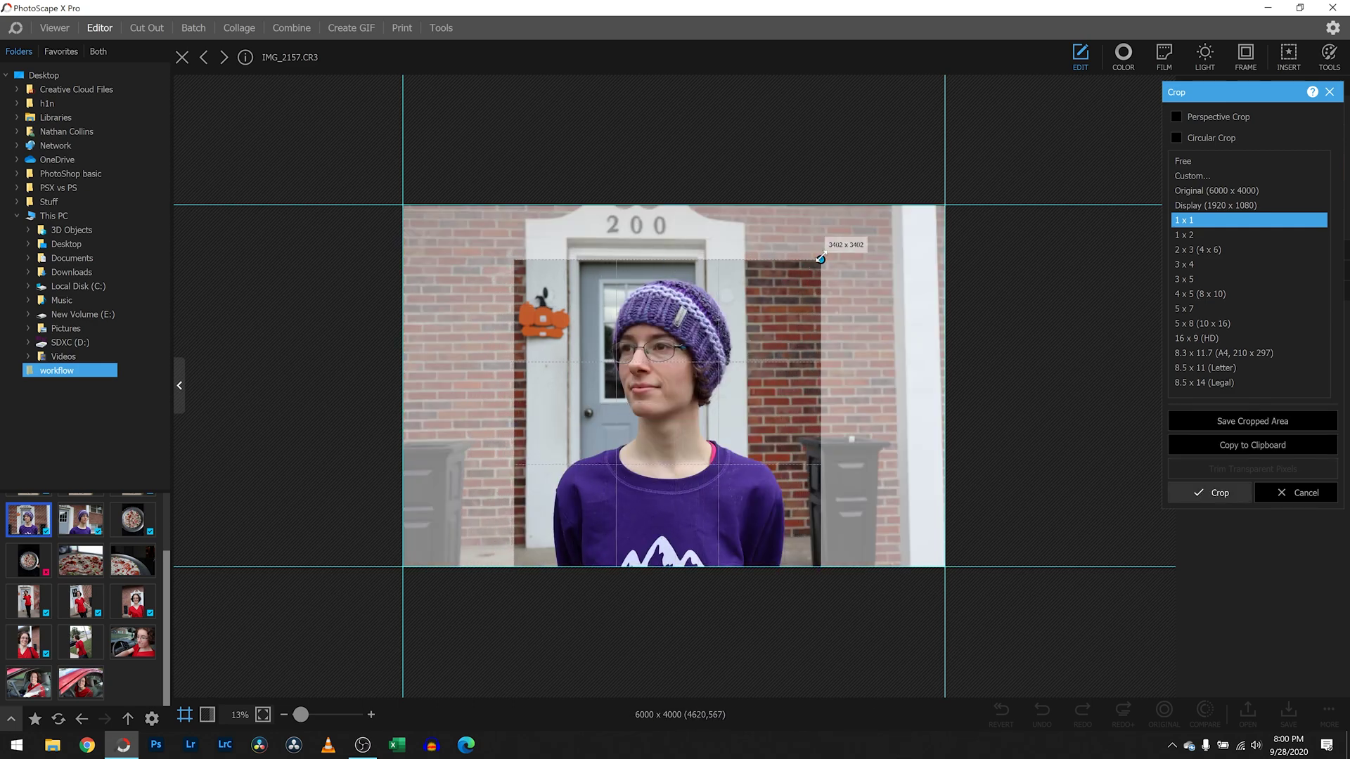
pyautogui.moveTo(821, 260); pyautogui.dragTo(827, 253)
pyautogui.moveTo(514, 253); pyautogui.dragTo(511, 250)
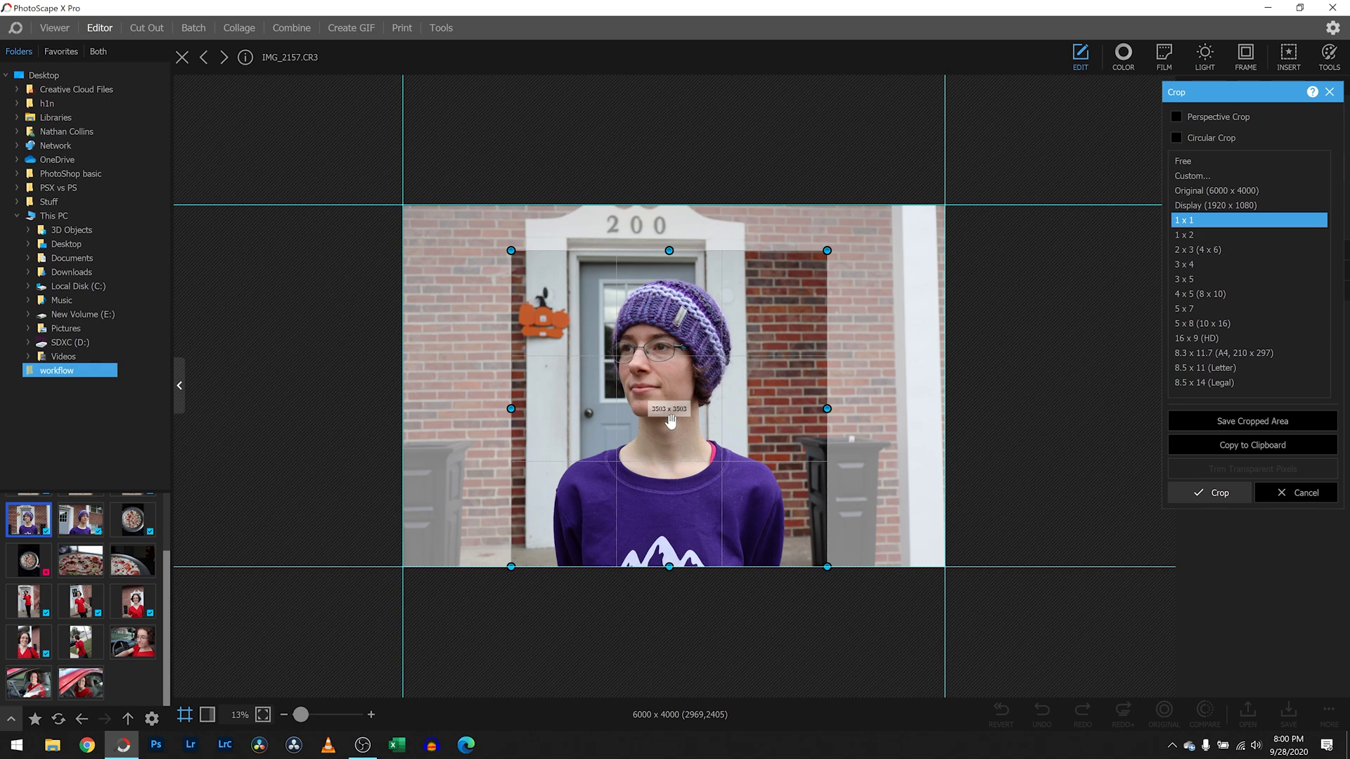
pyautogui.moveTo(667, 420); pyautogui.dragTo(663, 427)
pyautogui.doubleClick(633, 431)
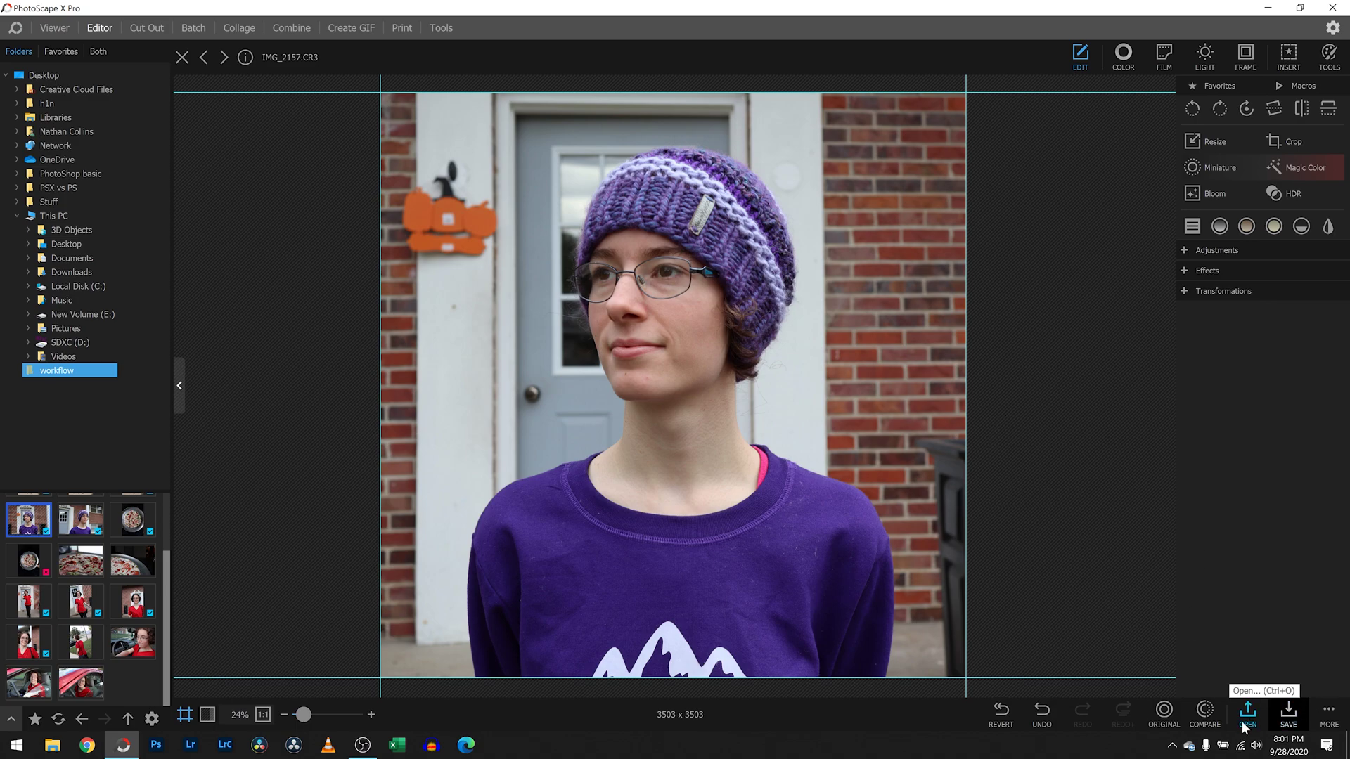
# Step: Save the cropped photo as a new JPEG named "IMG_2157 v3" in the workflow folder
pyautogui.click(1287, 720)
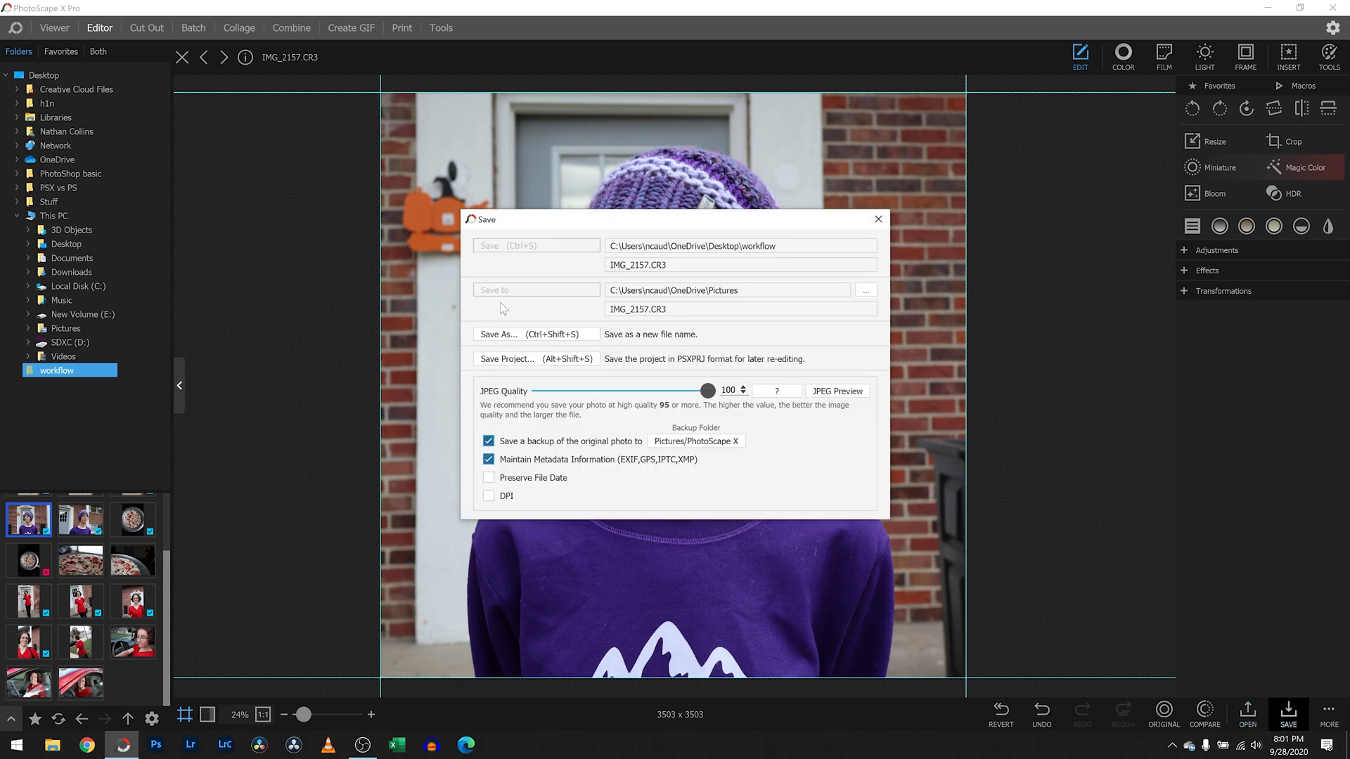
pyautogui.click(496, 336)
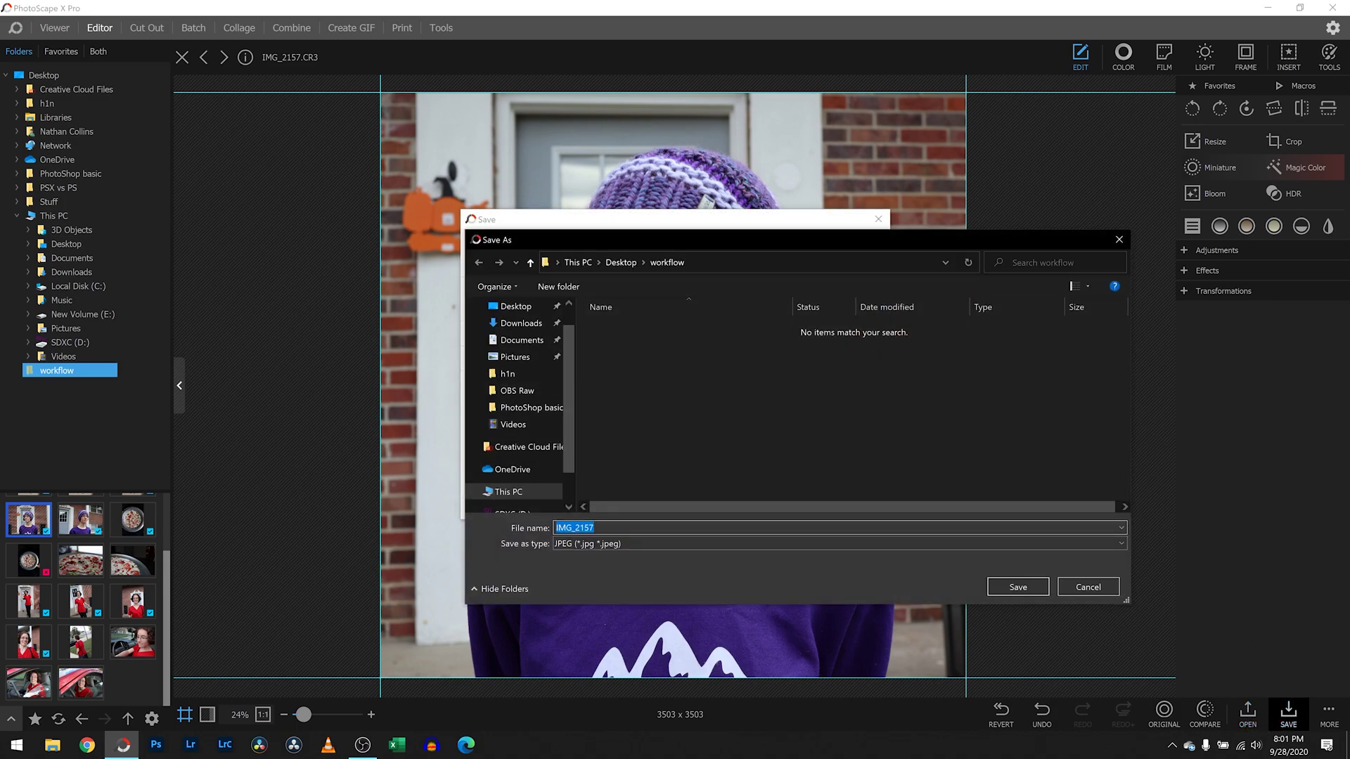
pyautogui.press('End')
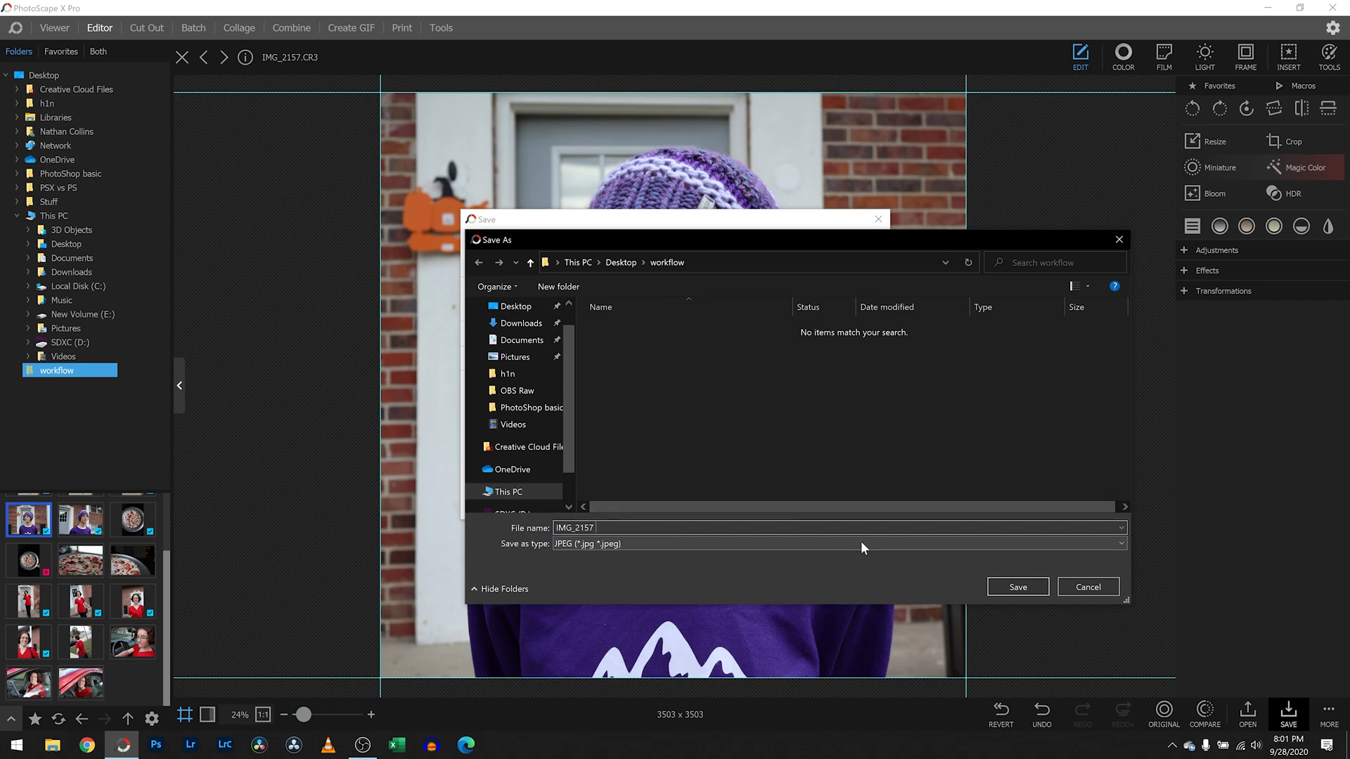
pyautogui.write('v2')
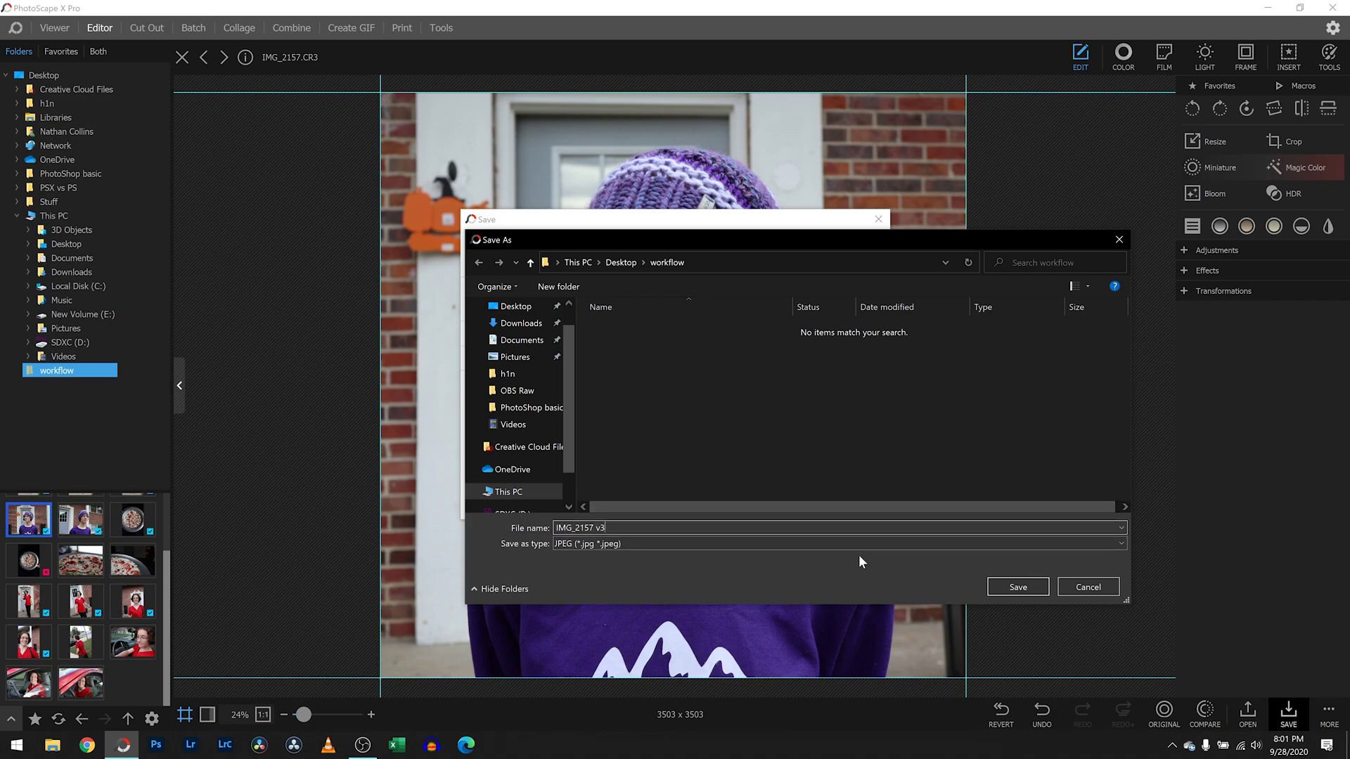
pyautogui.write('3')
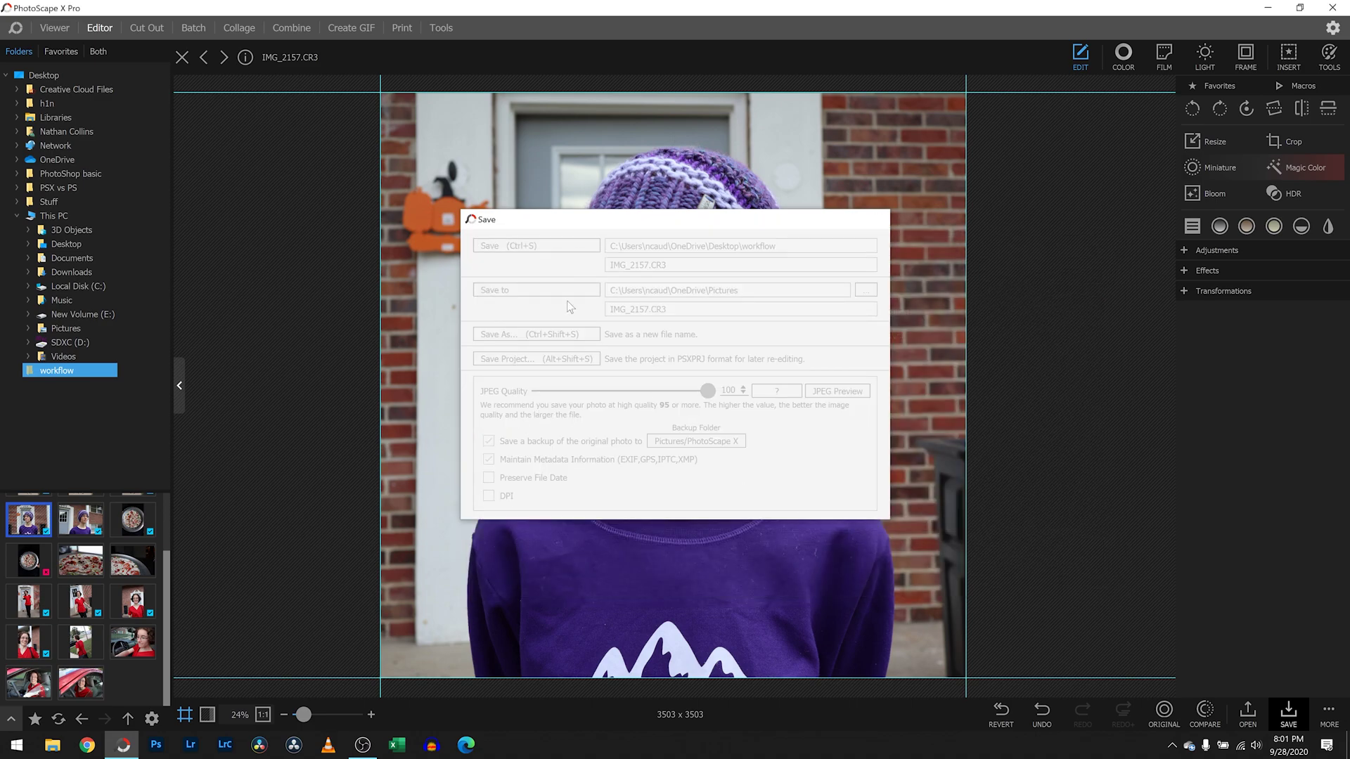
# Step: Return to the flagged photos in the Viewer and open IMG_2158.CR3 in the Editor
pyautogui.click(58, 32)
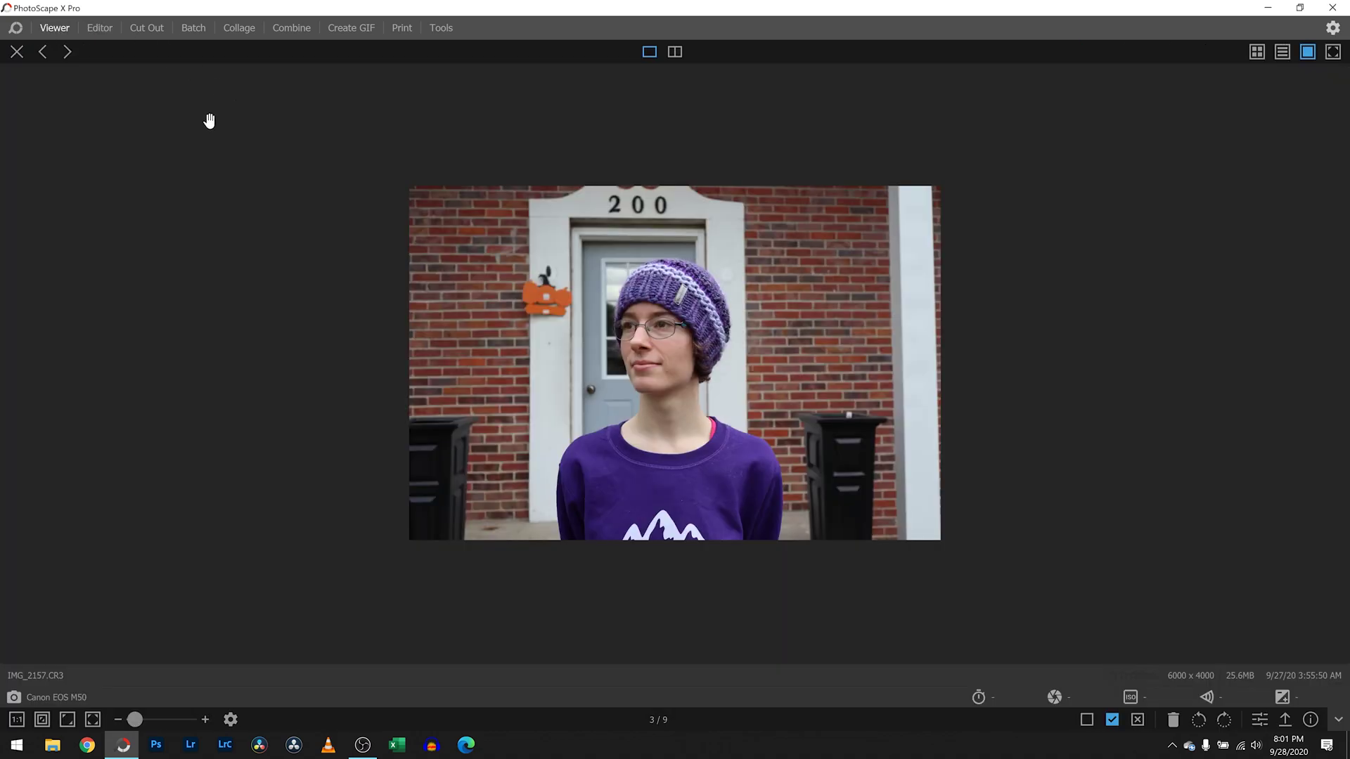
pyautogui.click(16, 55)
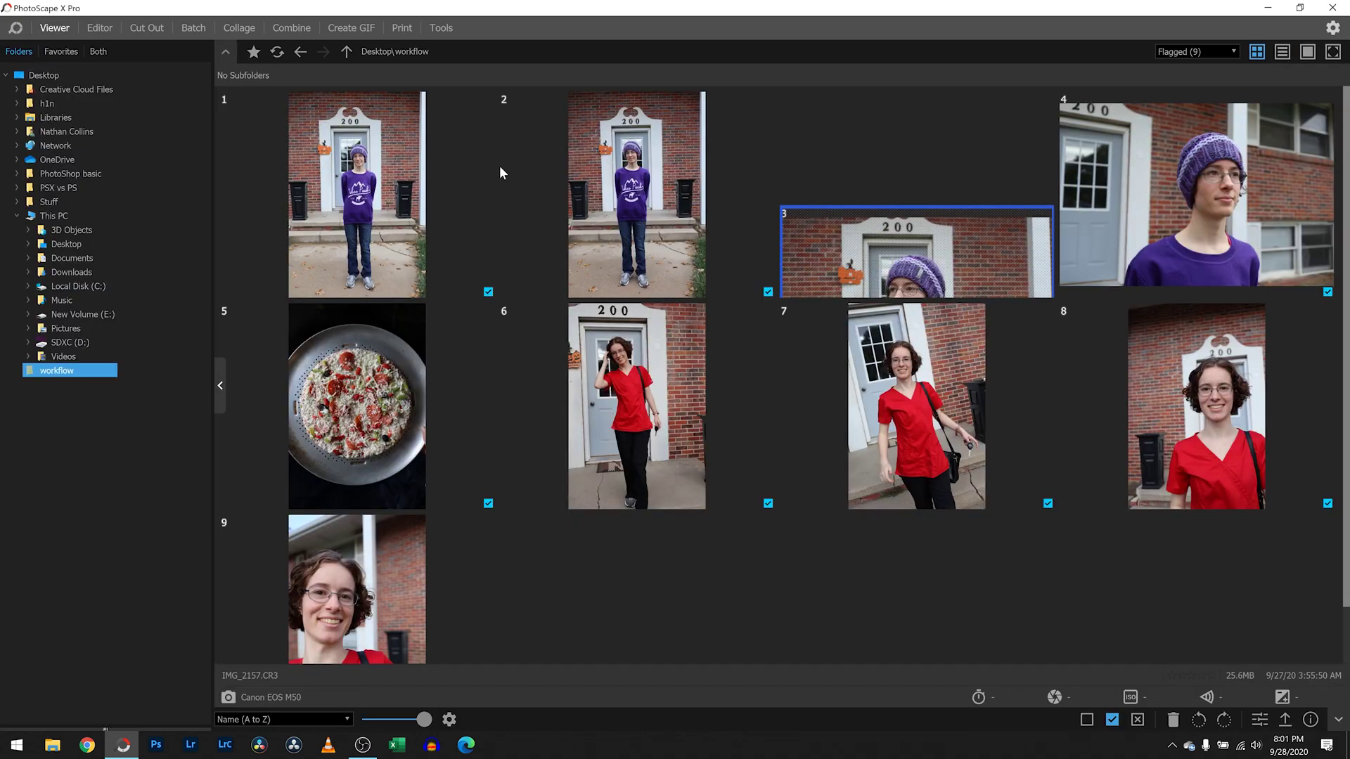
pyautogui.doubleClick(1153, 193)
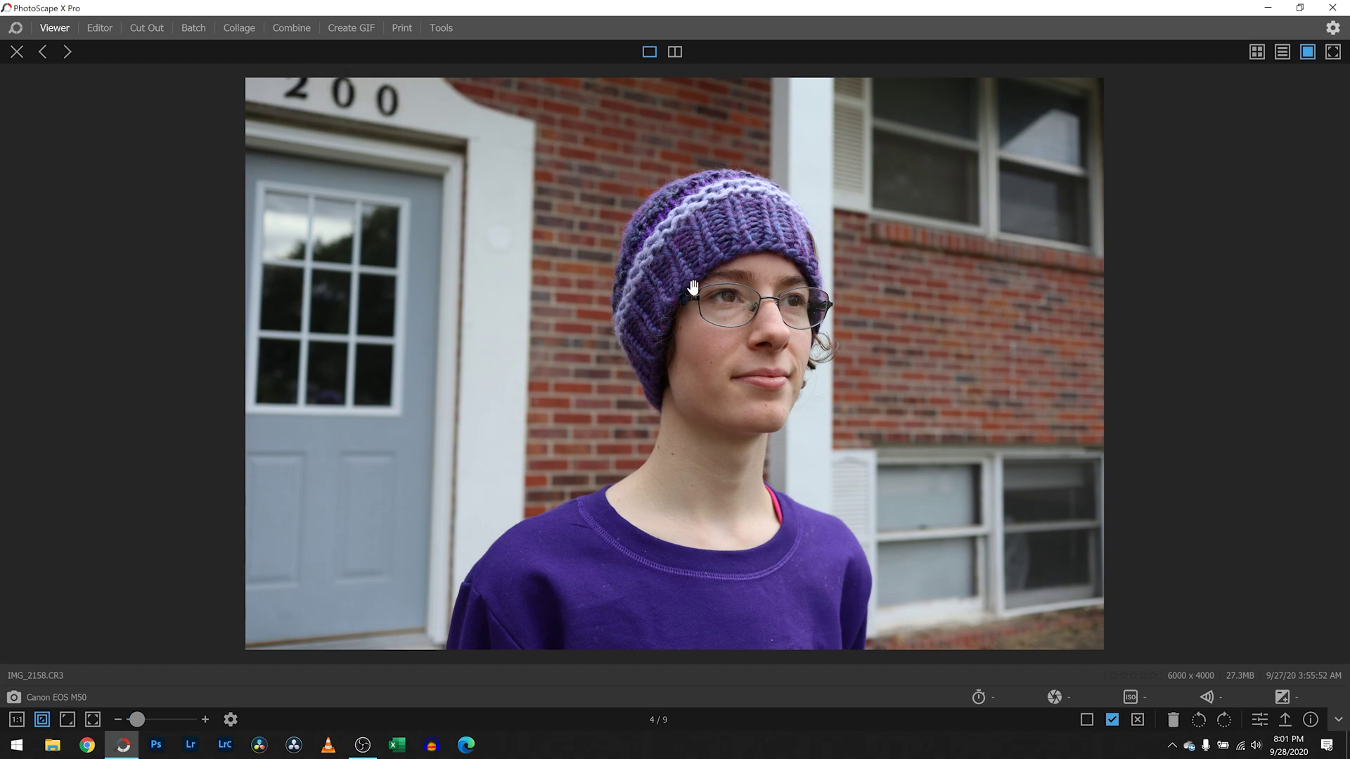
pyautogui.click(1260, 719)
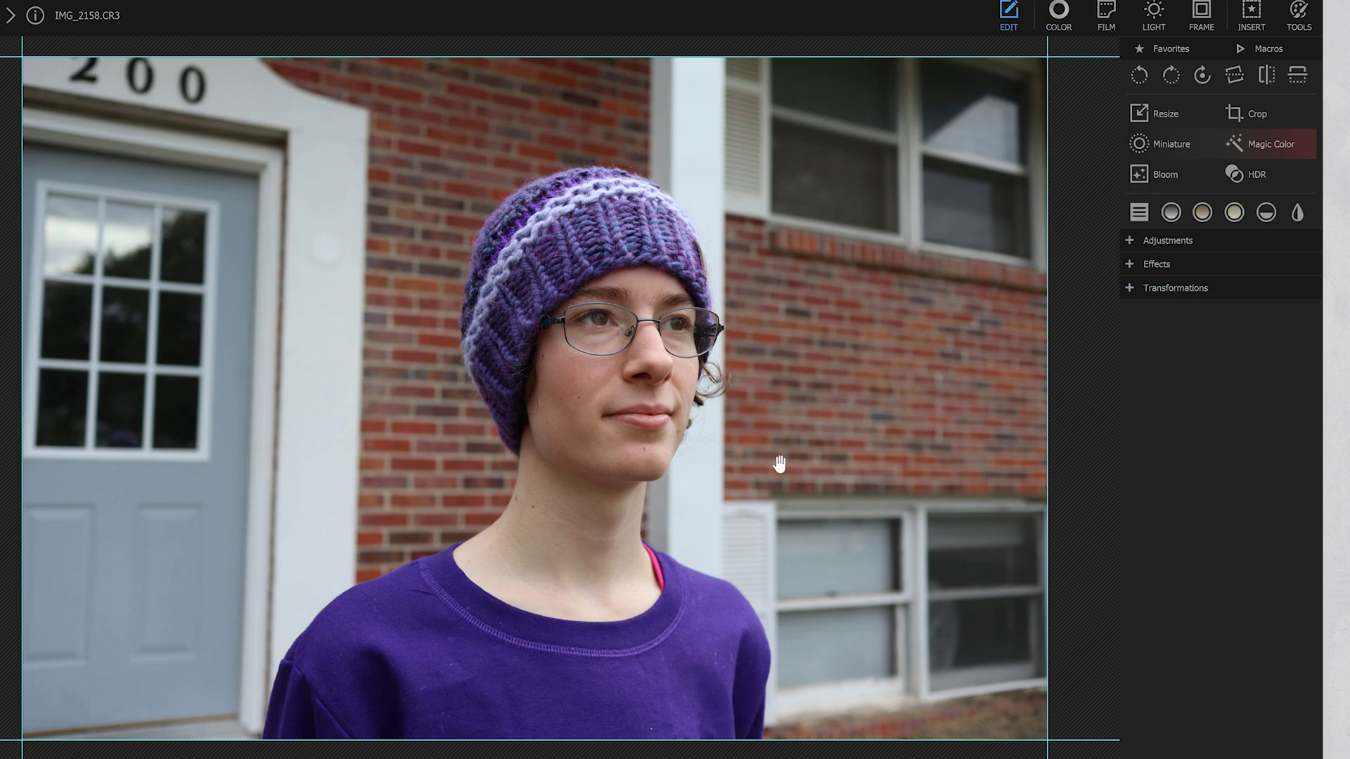
# Step: Try Magic Color and its Brighten option at 50 with skin tones protected, compare with the original, and cancel it
pyautogui.click(1255, 142)
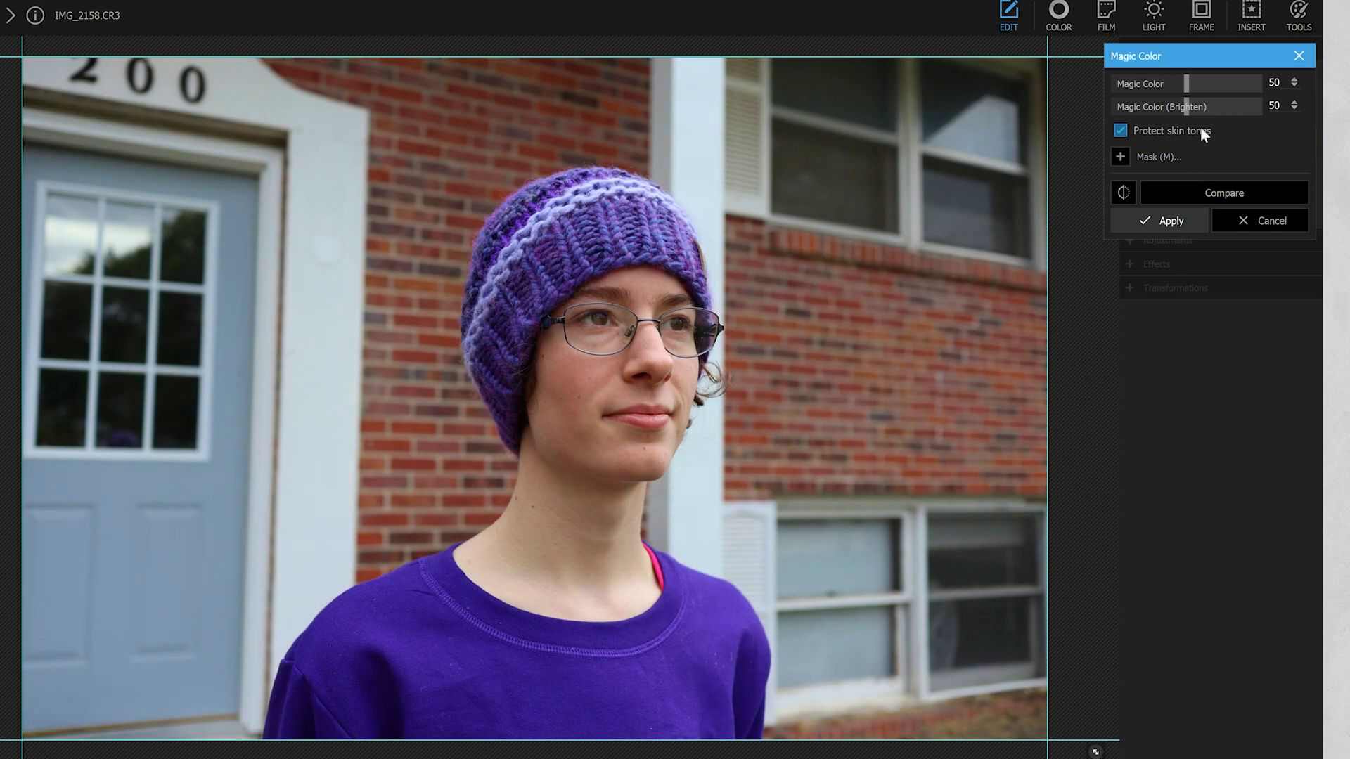
pyautogui.click(1180, 192)
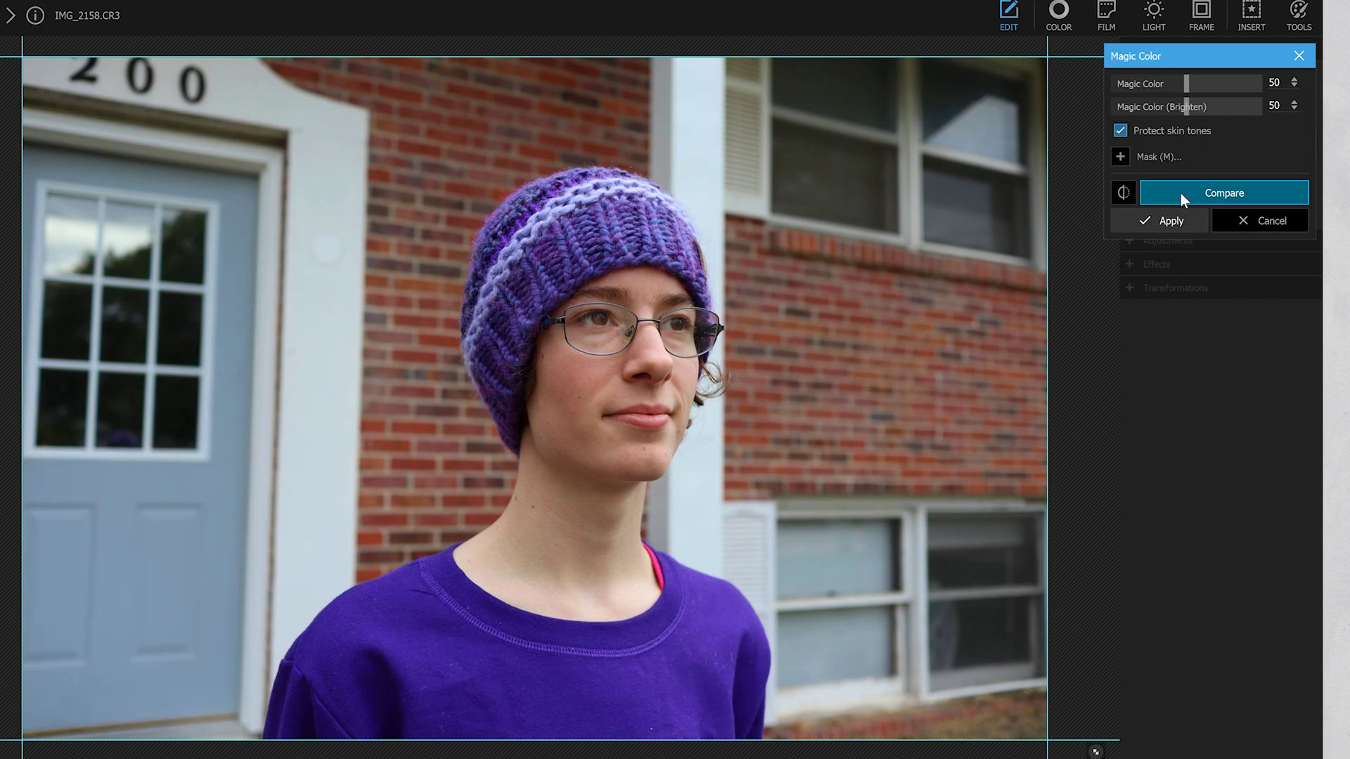
pyautogui.click(1180, 192)
pyautogui.click(1180, 192)
pyautogui.click(1180, 192)
pyautogui.click(1239, 223)
# Step: Try color adjustments of Brighten 24, Darken 51, Vibrance 25 and Clarity 85, compare, and reset Brighten and Darken to 0
pyautogui.click(1059, 14)
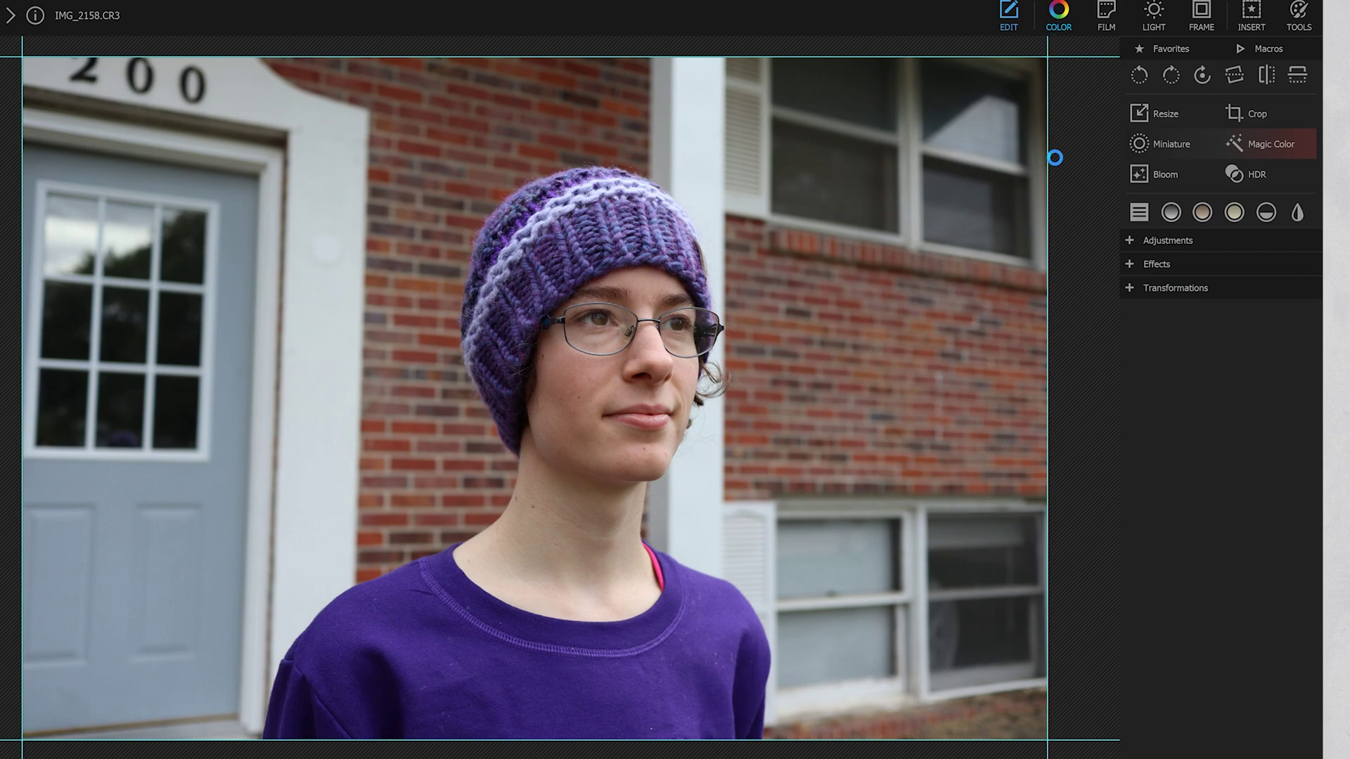
pyautogui.moveTo(1135, 148); pyautogui.dragTo(1245, 234)
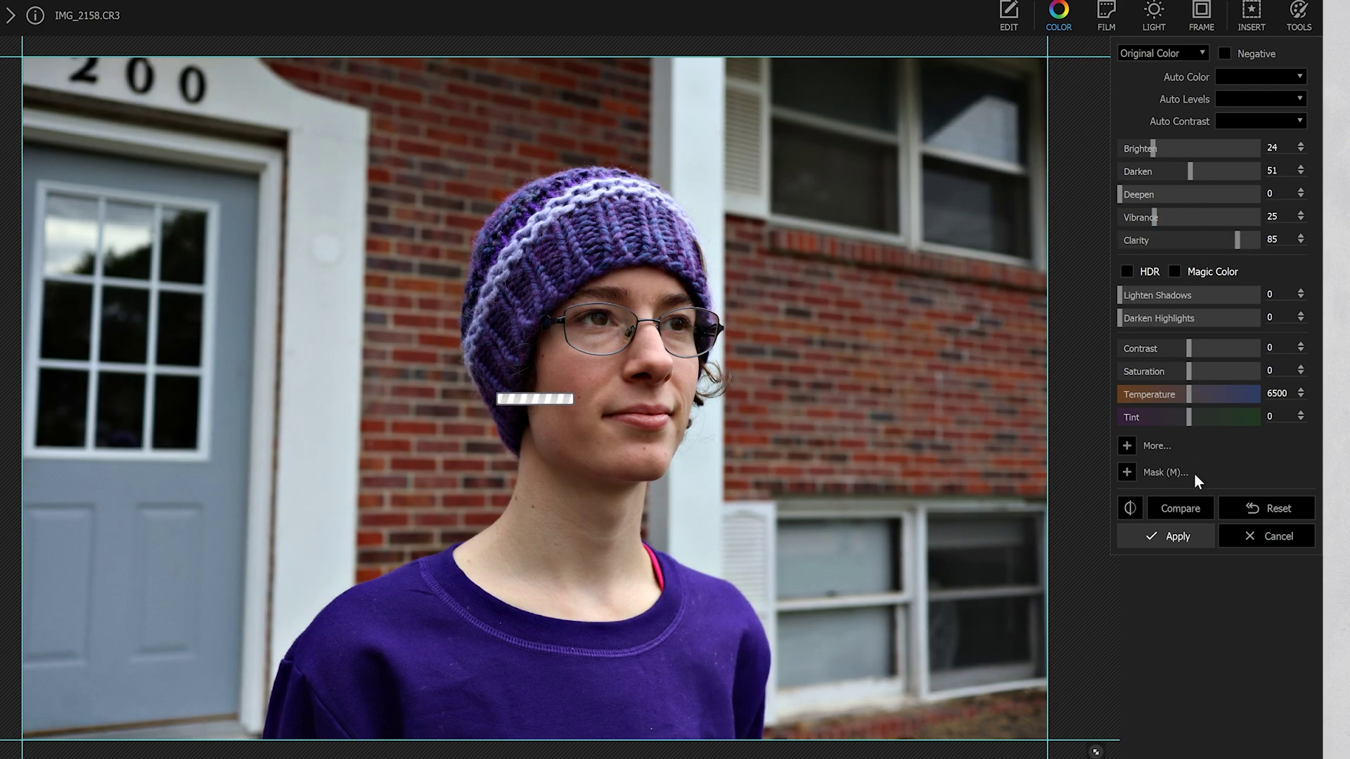
pyautogui.click(1195, 511)
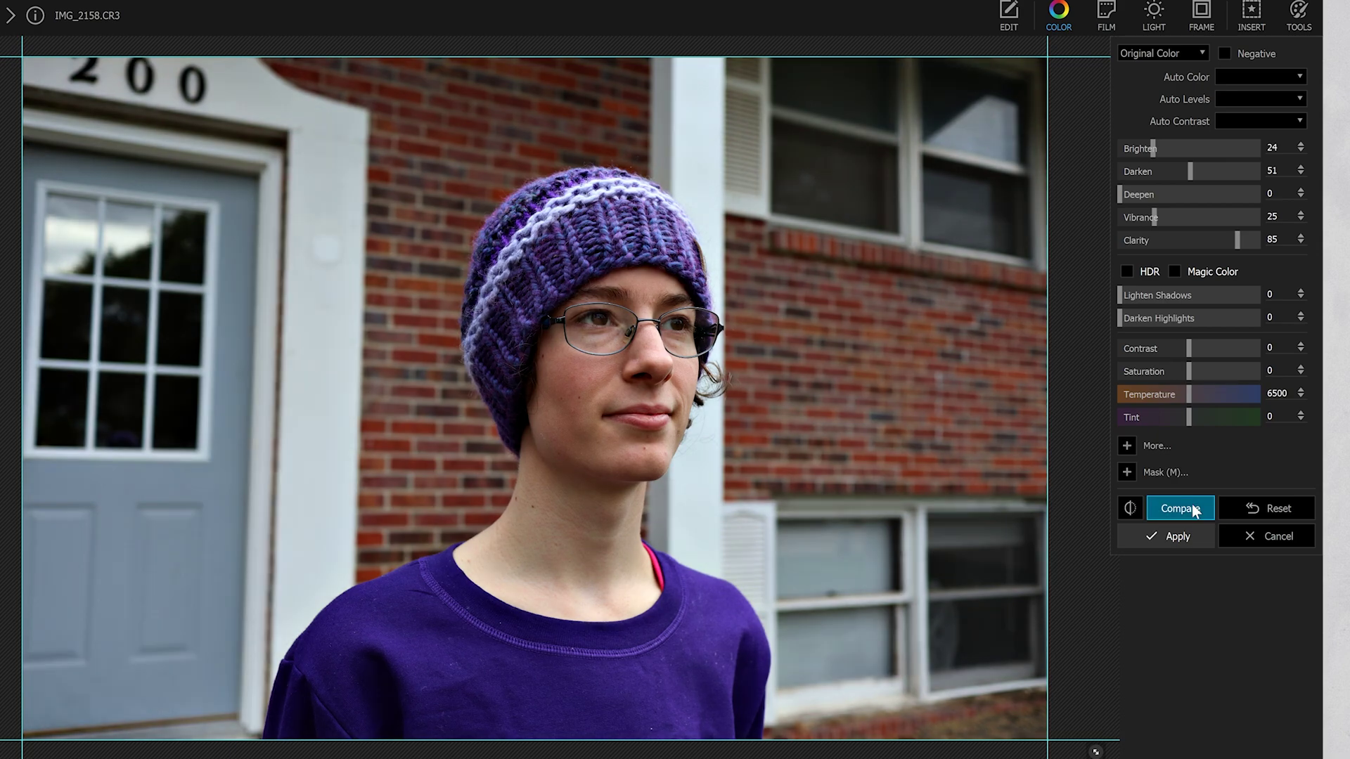
pyautogui.doubleClick(1143, 174)
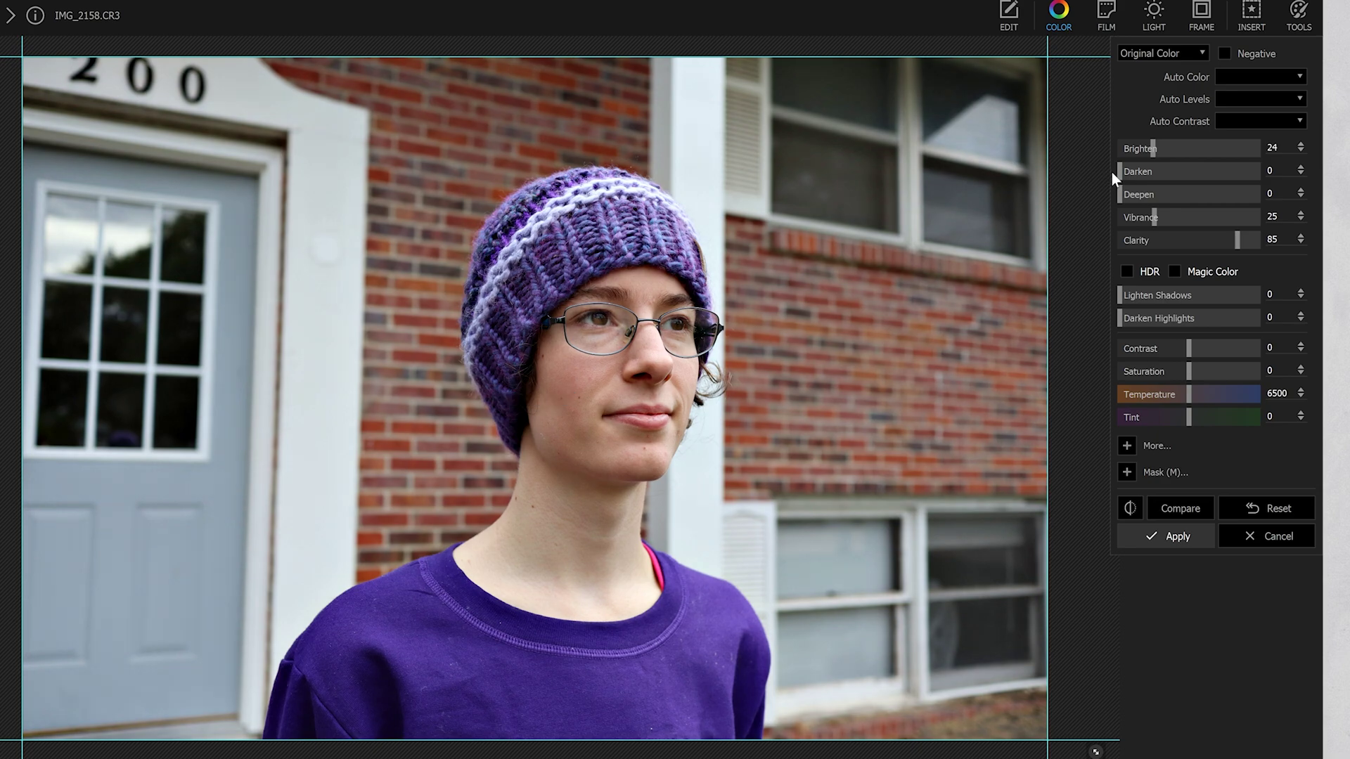
pyautogui.doubleClick(1113, 146)
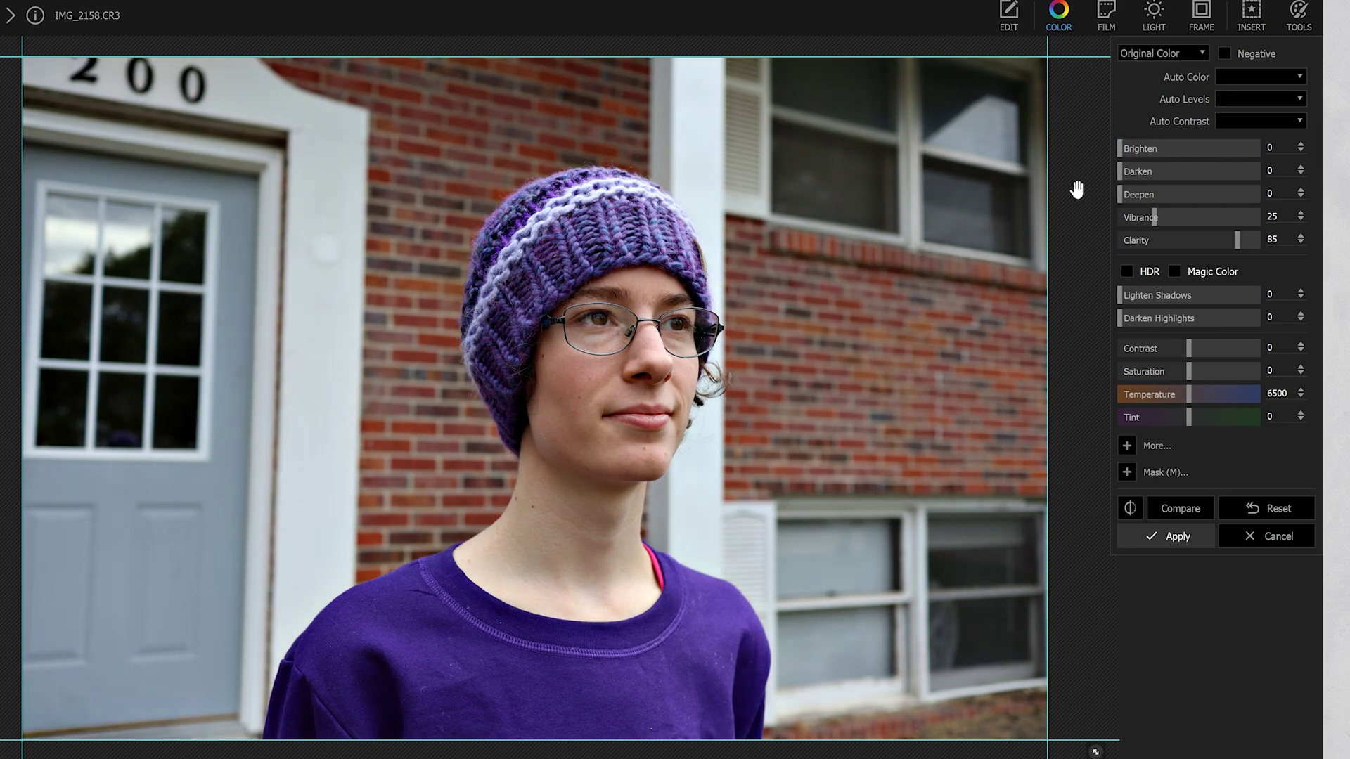
# Step: Try HDR and HDR (Vibrance) at 50 with skin tones protected, and inspect the face and whole photo against the original
pyautogui.click(1126, 272)
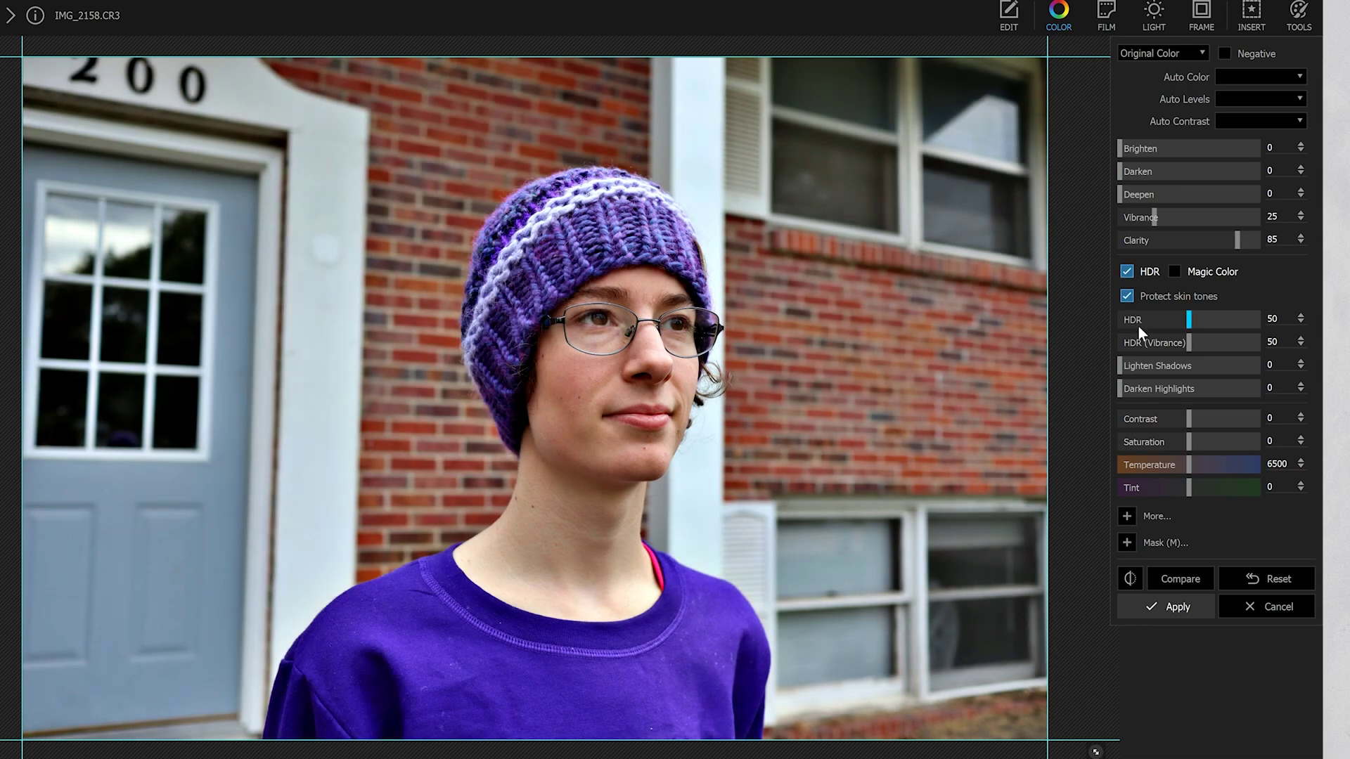
pyautogui.click(1166, 578)
pyautogui.click(1167, 578)
pyautogui.click(1183, 579)
pyautogui.scroll(3, 544, 571)
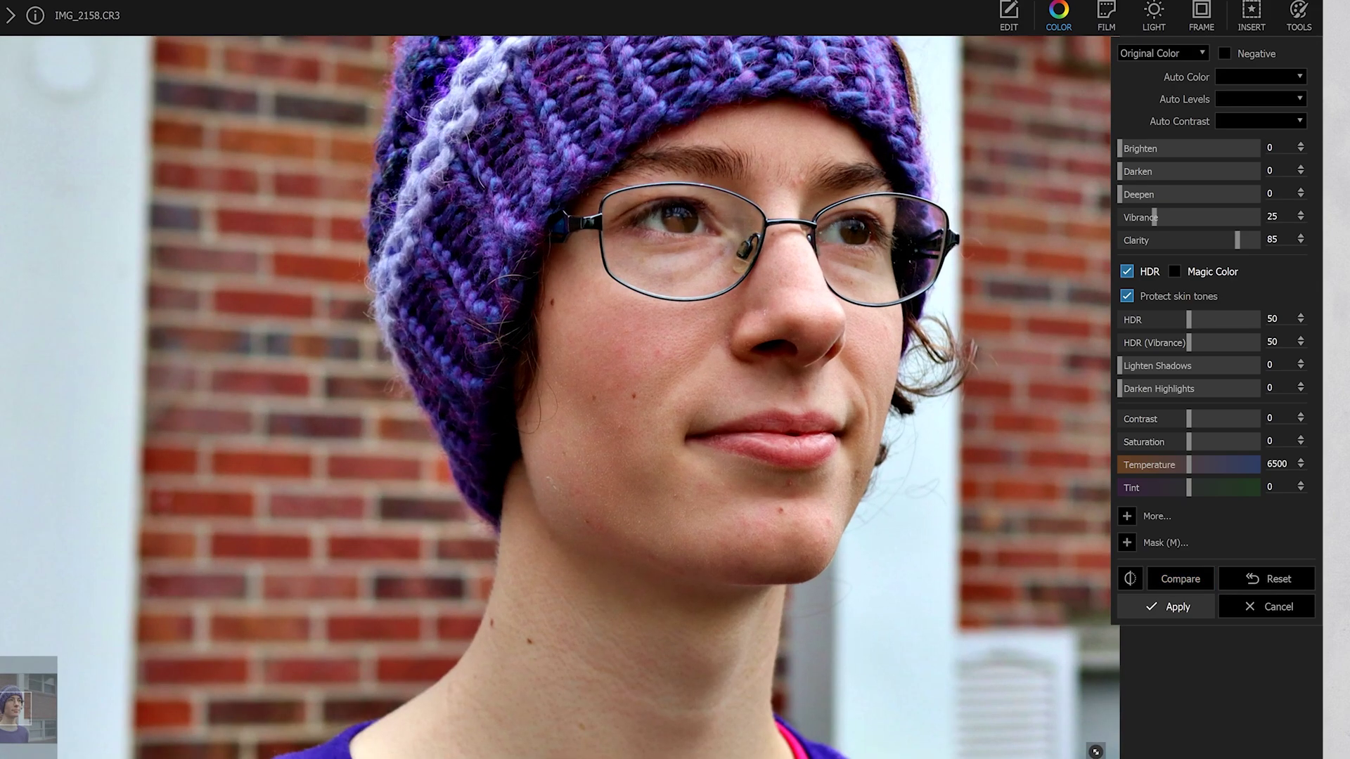
pyautogui.scroll(-5, 555, 397)
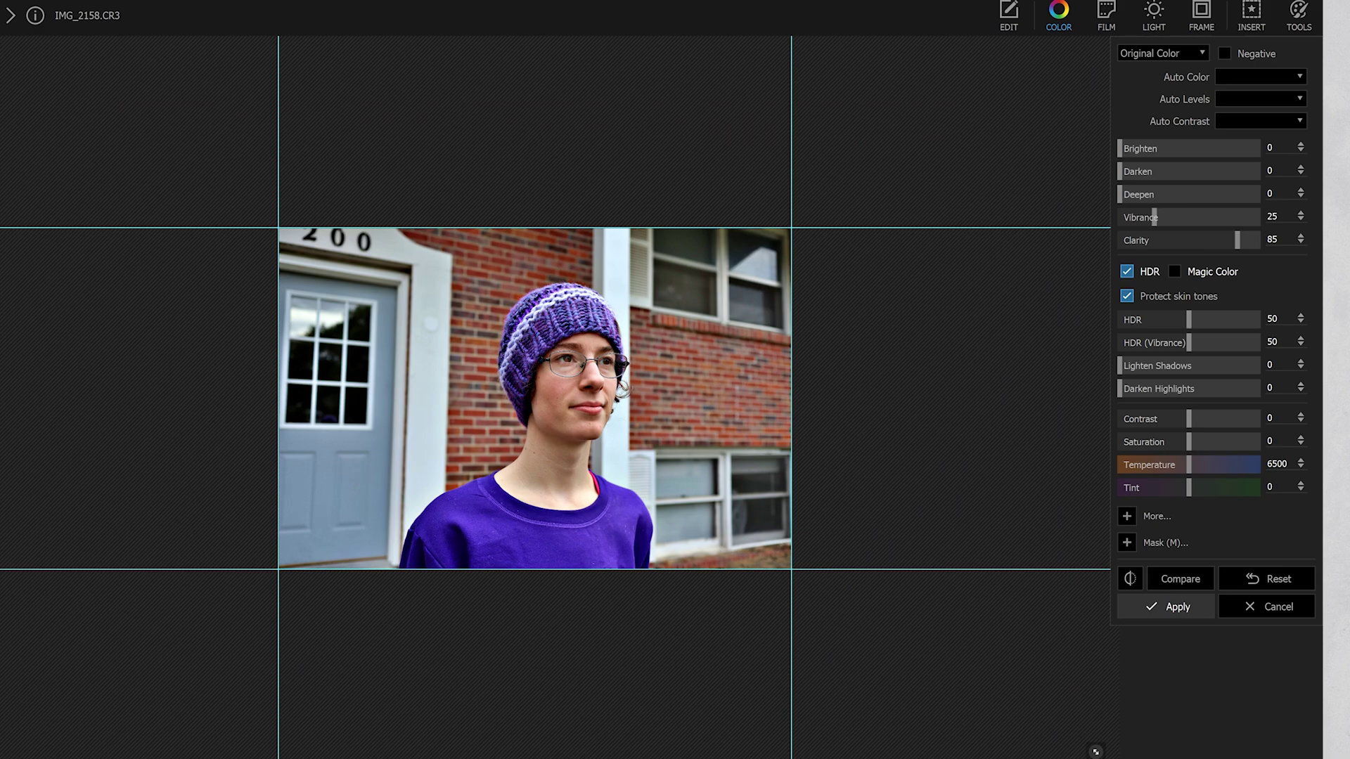
pyautogui.scroll(3, 515, 379)
pyautogui.scroll(-3, 534, 398)
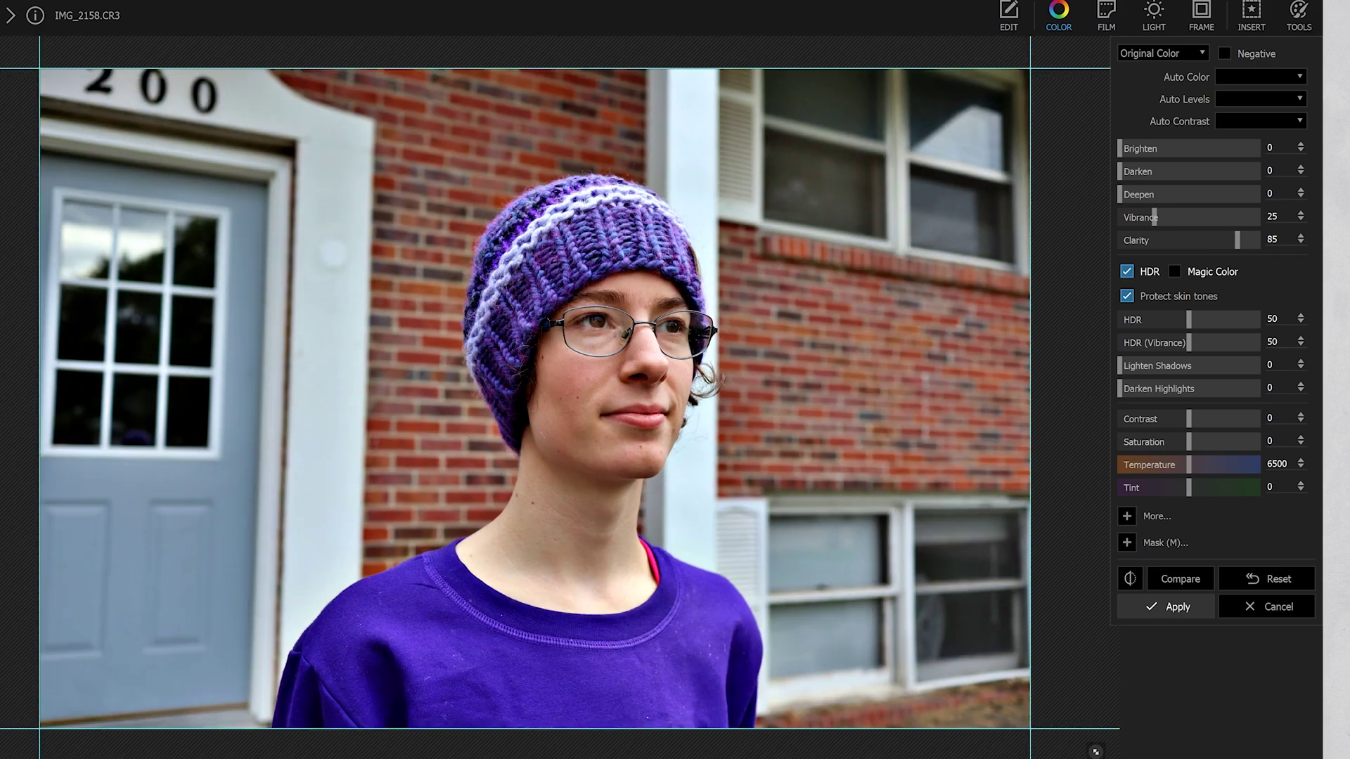
pyautogui.scroll(-3, 535, 397)
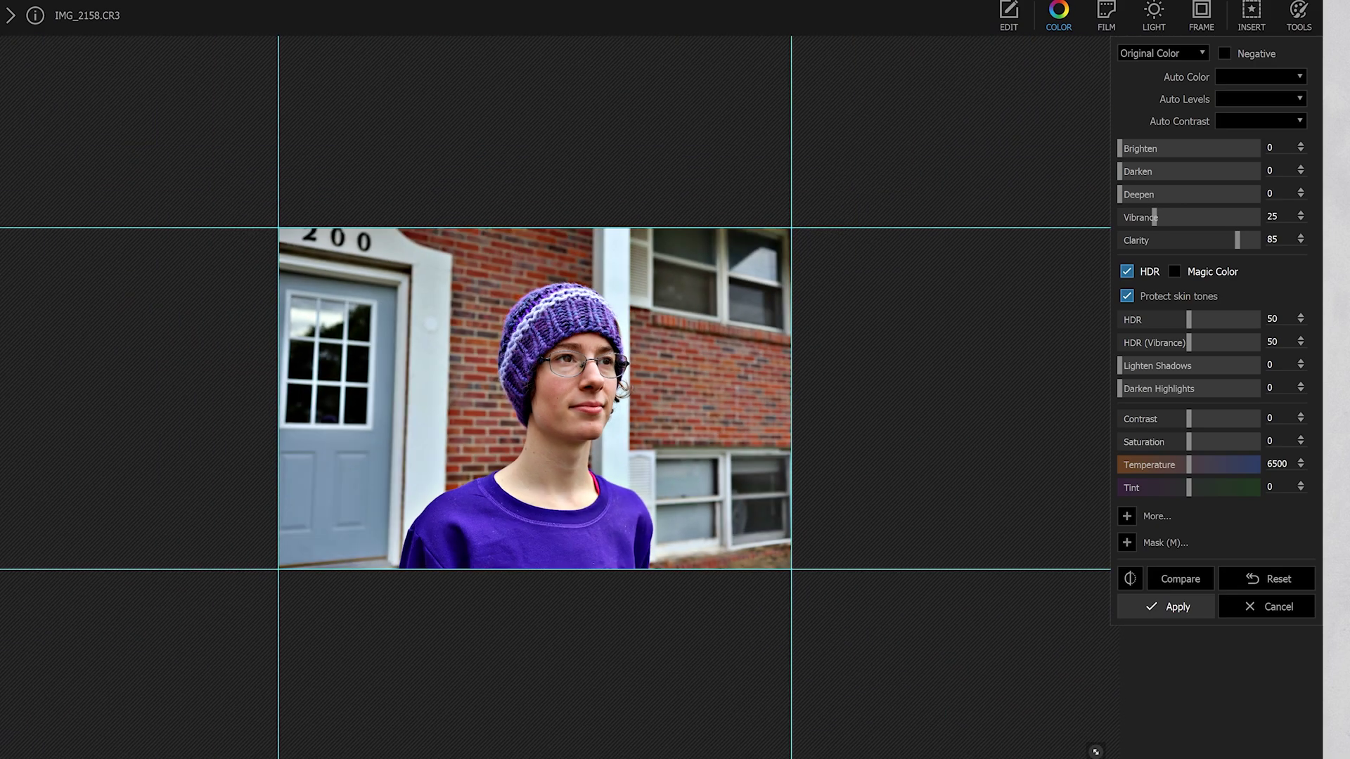
pyautogui.scroll(2, 535, 397)
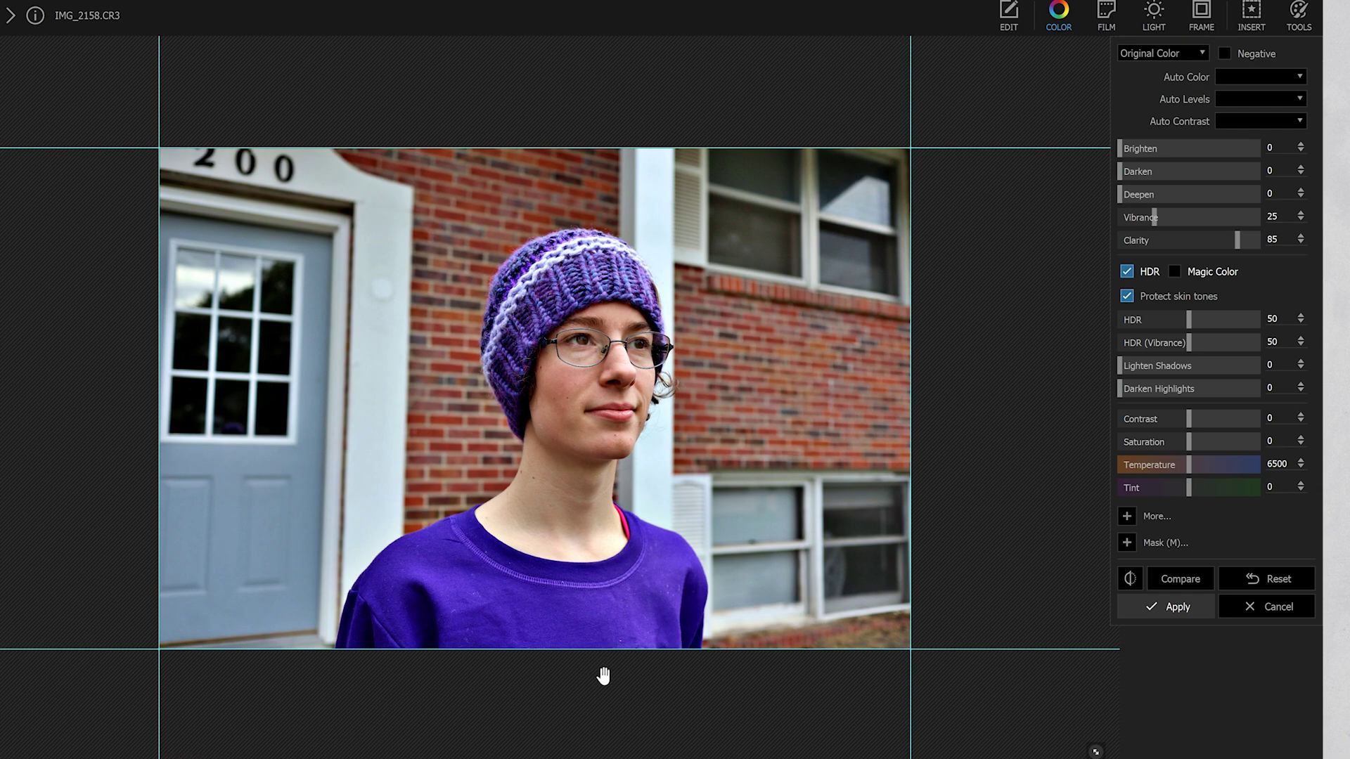
# Step: Compare the adjusted photo with the original again and cancel all the color and HDR adjustments
pyautogui.click(1179, 584)
pyautogui.click(1182, 579)
pyautogui.click(1181, 579)
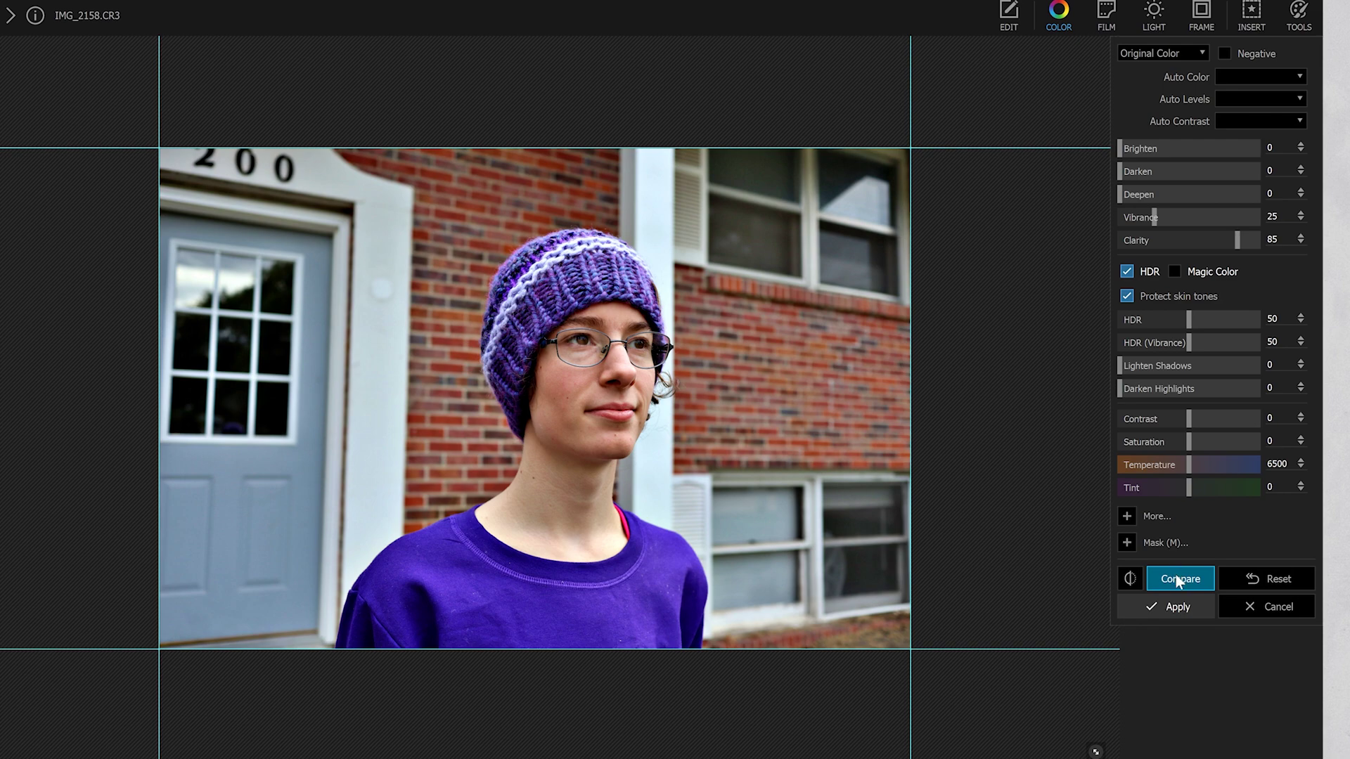
pyautogui.click(1180, 584)
pyautogui.click(1180, 584)
pyautogui.click(1239, 609)
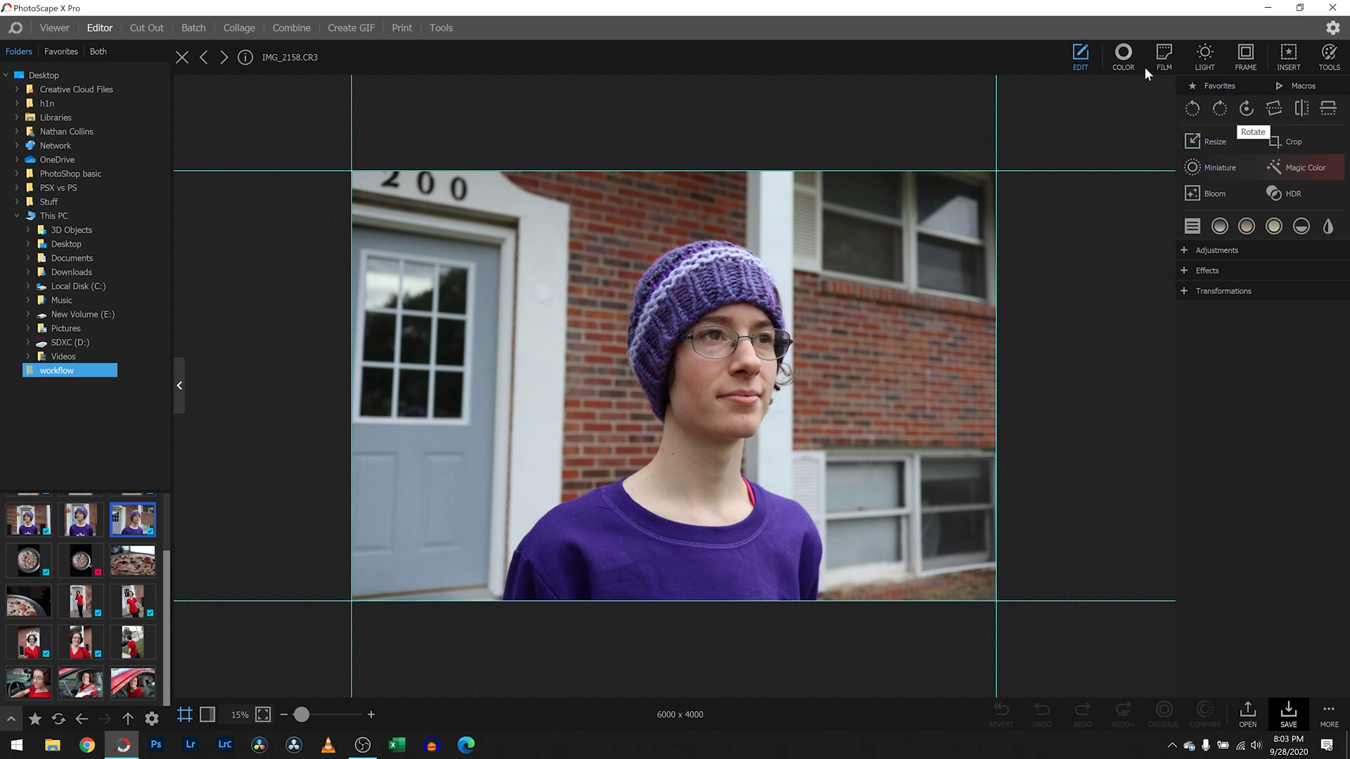
# Step: Open the Film filters for IMG_2158.CR3
pyautogui.click(1173, 53)
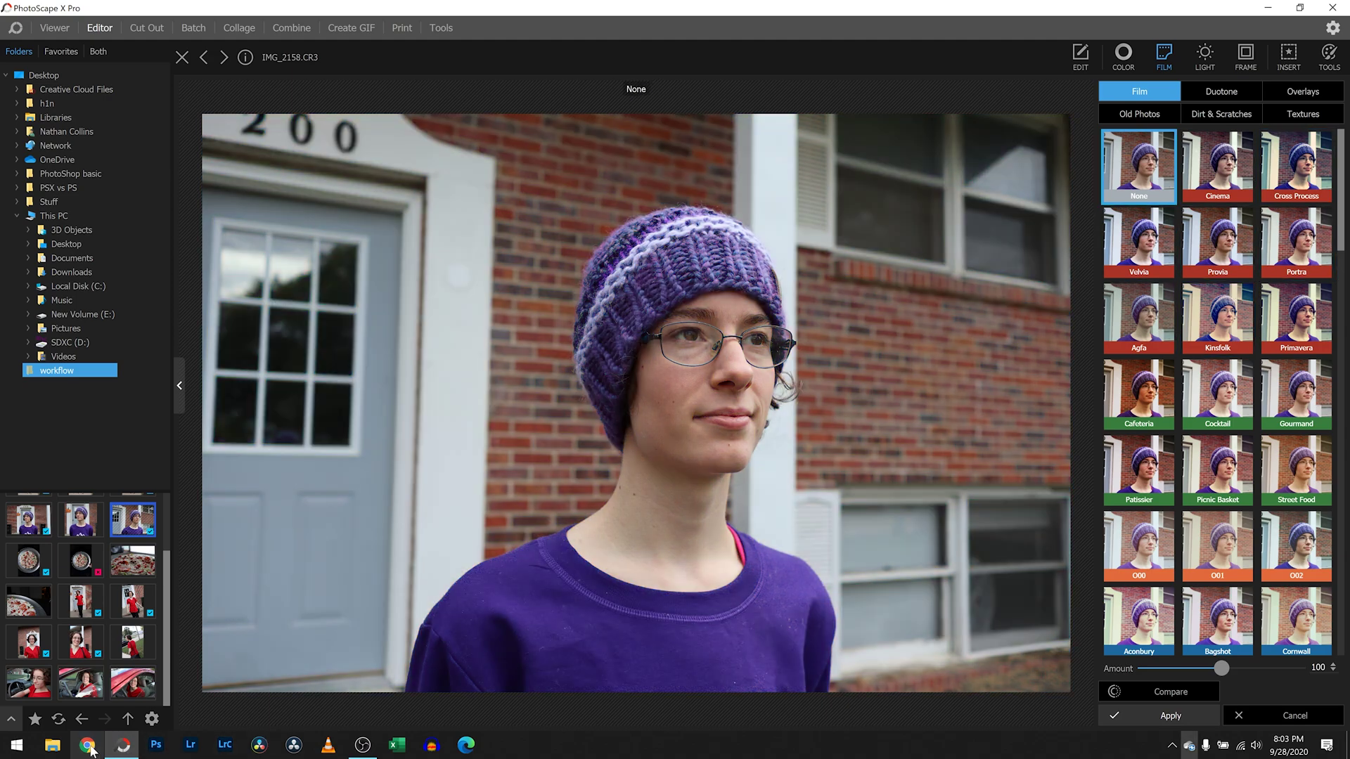
# Step: Switch to Chrome and load the WordPress blog about life as a young wife and Certified Nurse's Assistant
pyautogui.click(87, 747)
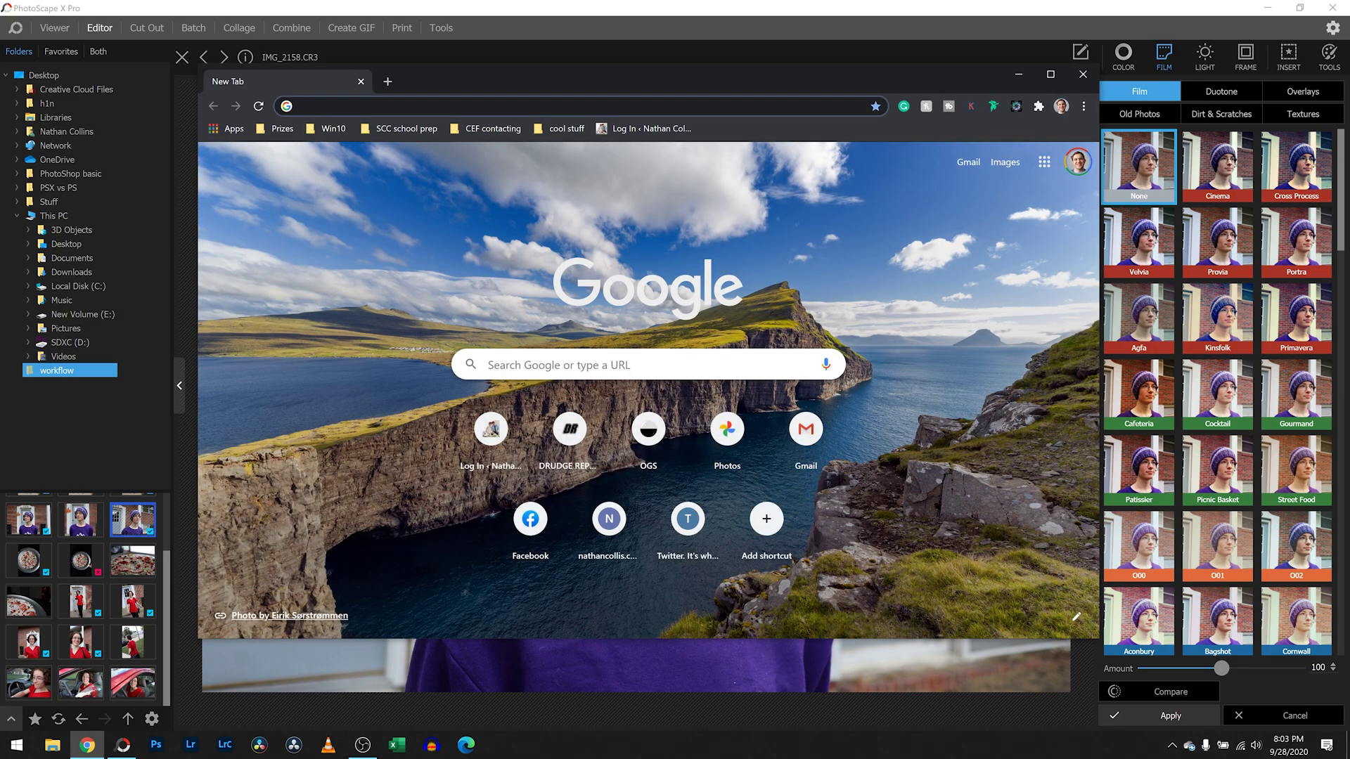
pyautogui.write('bricool')
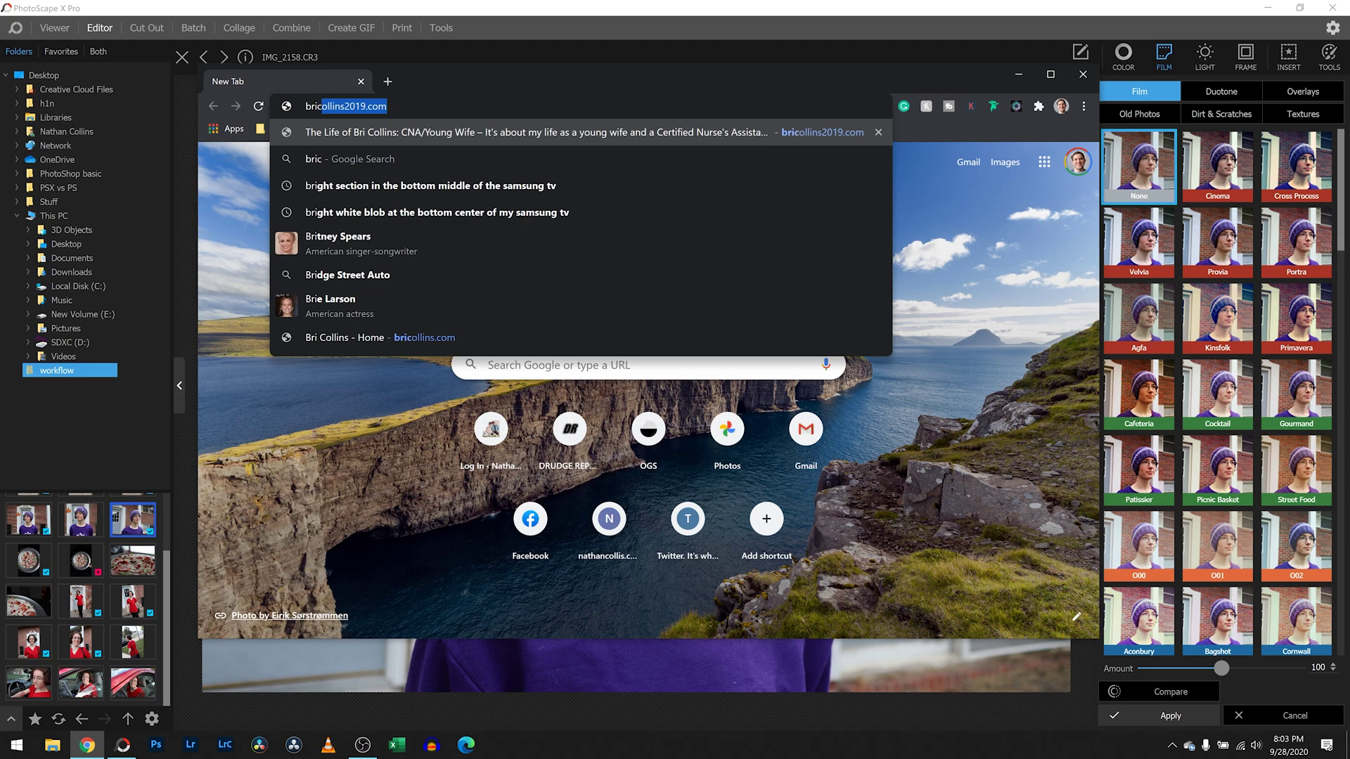
pyautogui.press('BackSpace')
pyautogui.press('BackSpace')
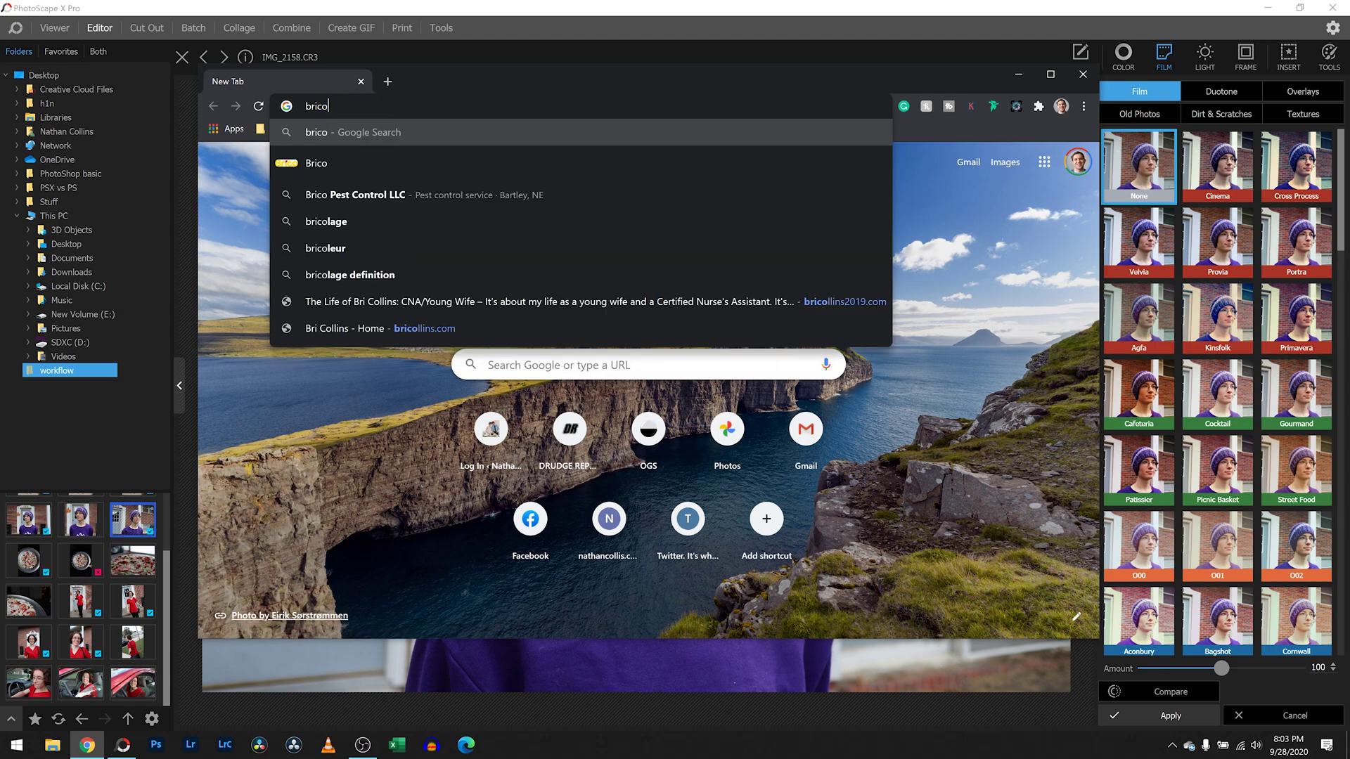
pyautogui.write('ll')
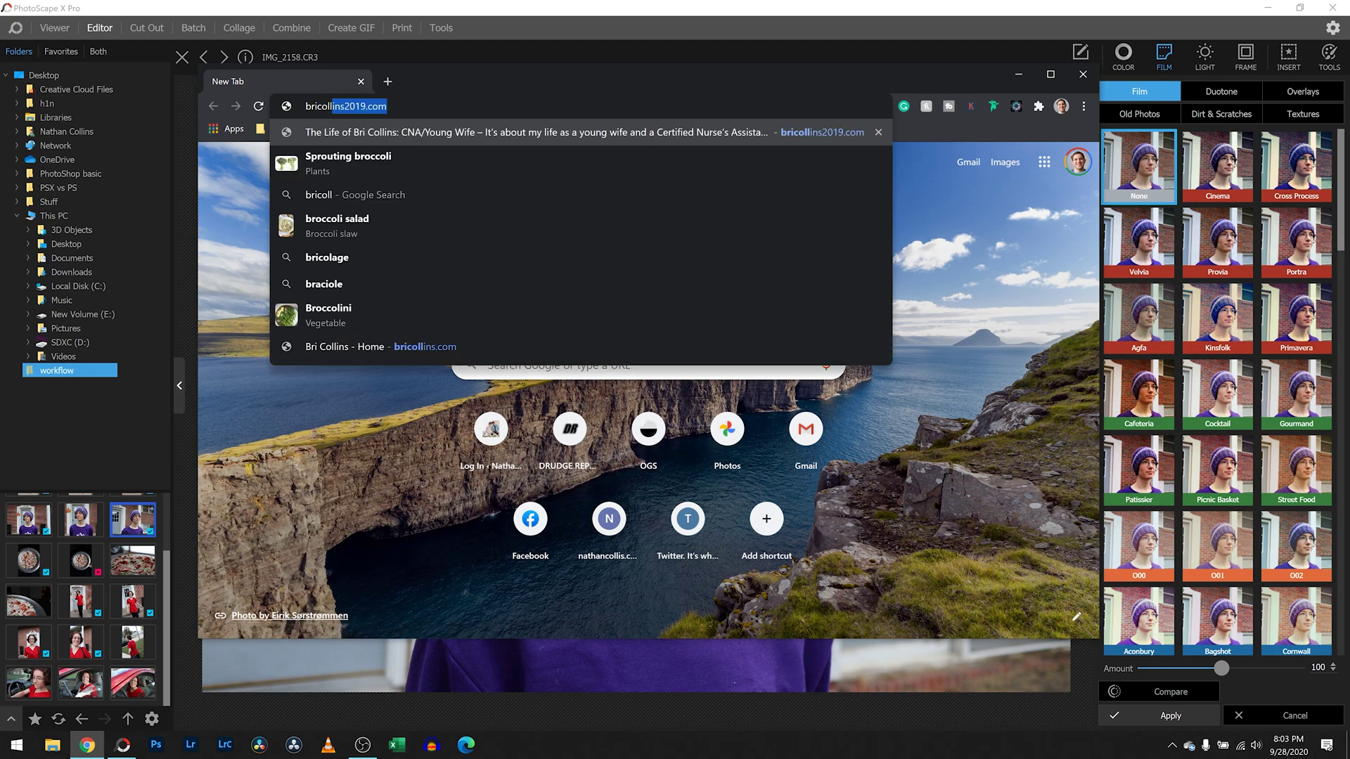
pyautogui.press('Return')
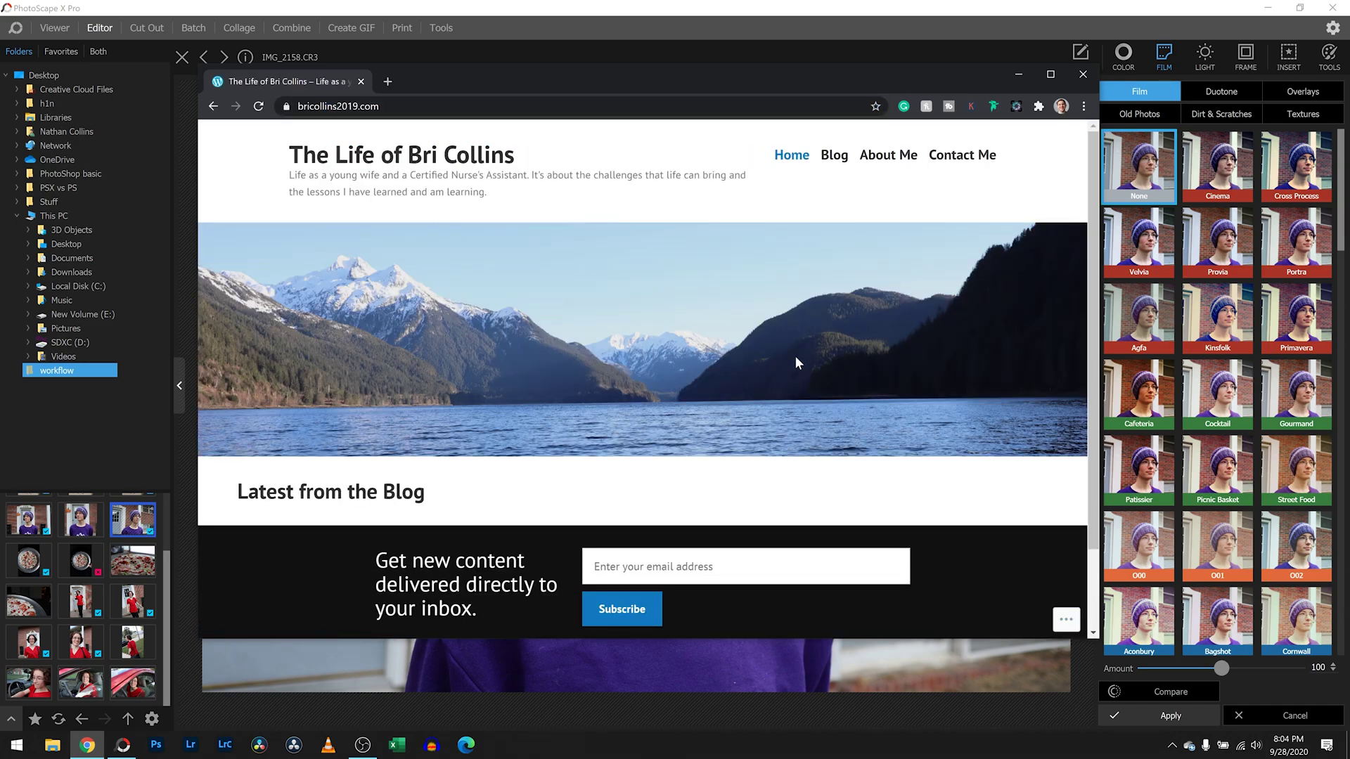
# Step: Examine the mountain lake banner and layout of the blog's home page, and return to PhotoScape X Pro
pyautogui.scroll(-2, 824, 391)
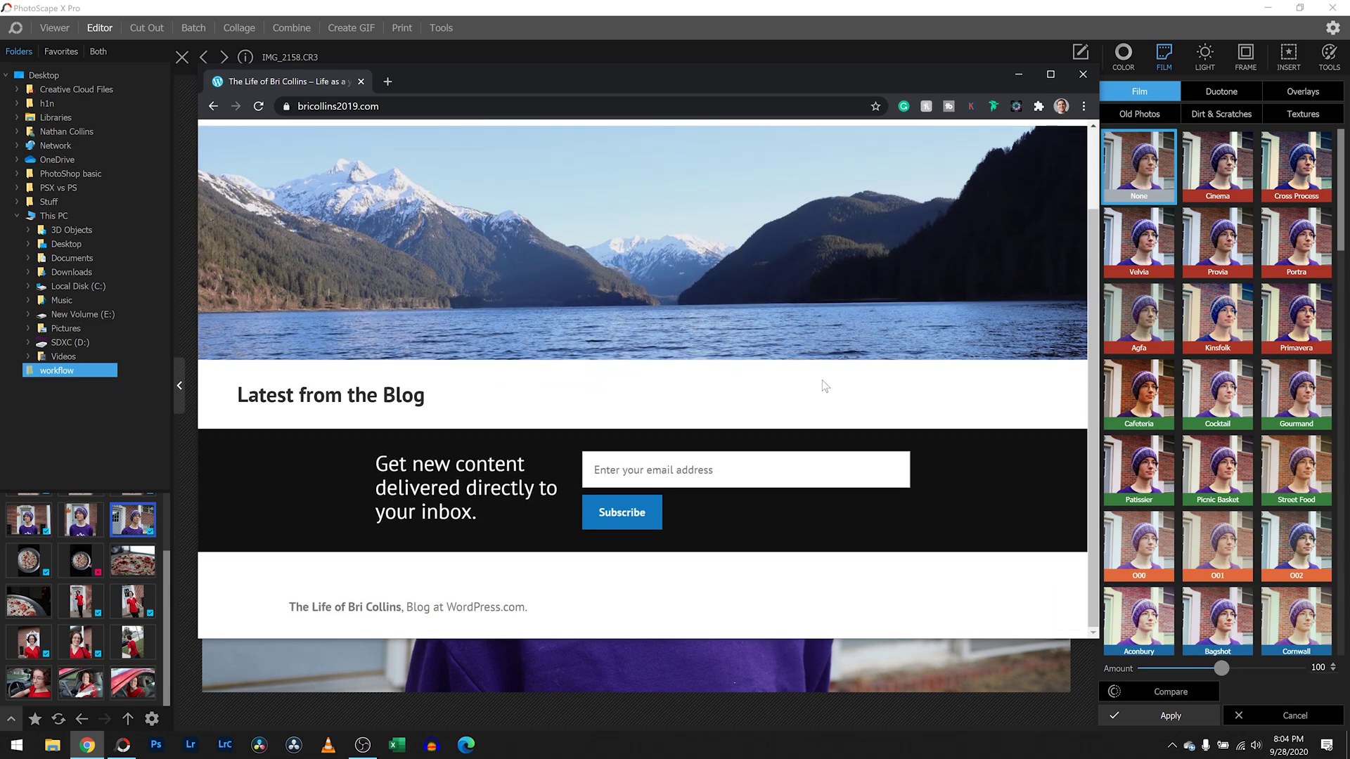
pyautogui.scroll(2, 822, 384)
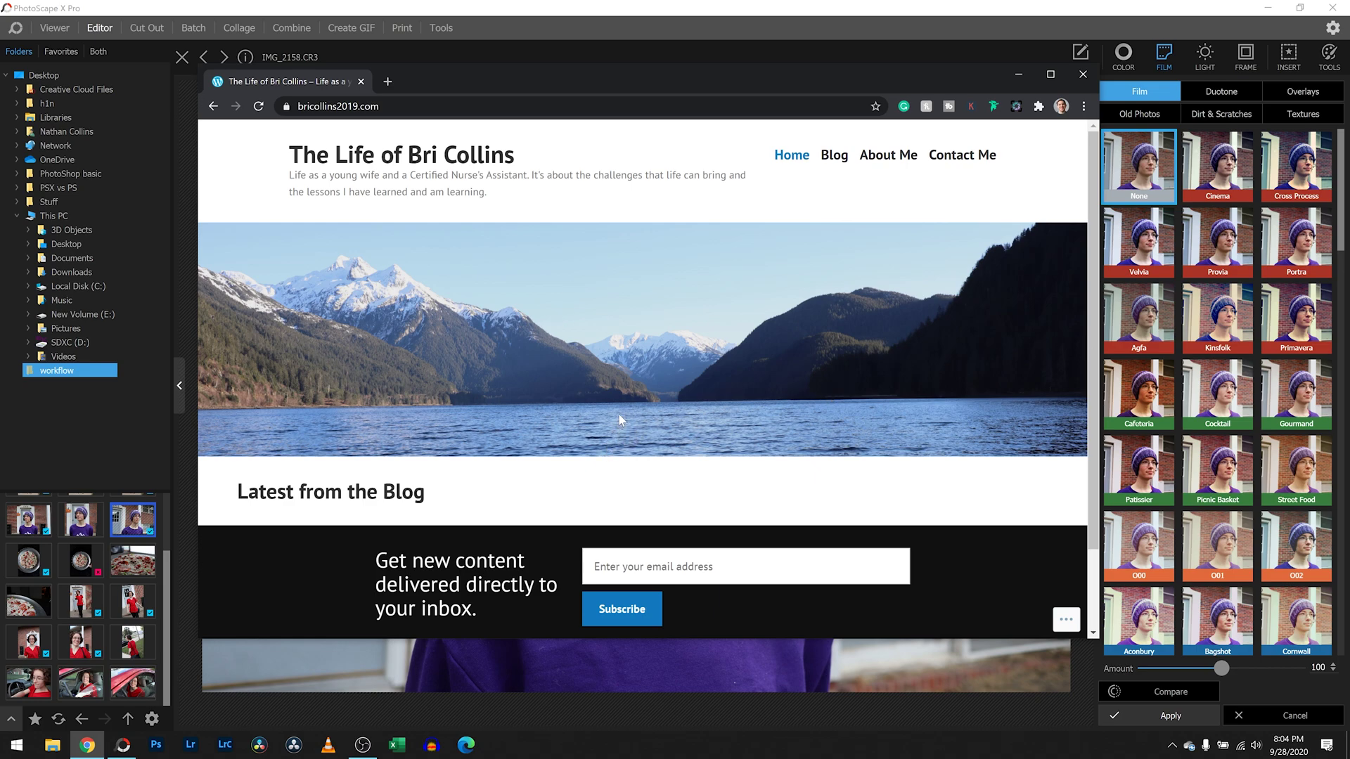
pyautogui.scroll(-2, 659, 411)
pyautogui.scroll(2, 658, 410)
pyautogui.scroll(-2, 736, 373)
pyautogui.scroll(2, 736, 390)
pyautogui.click(1019, 76)
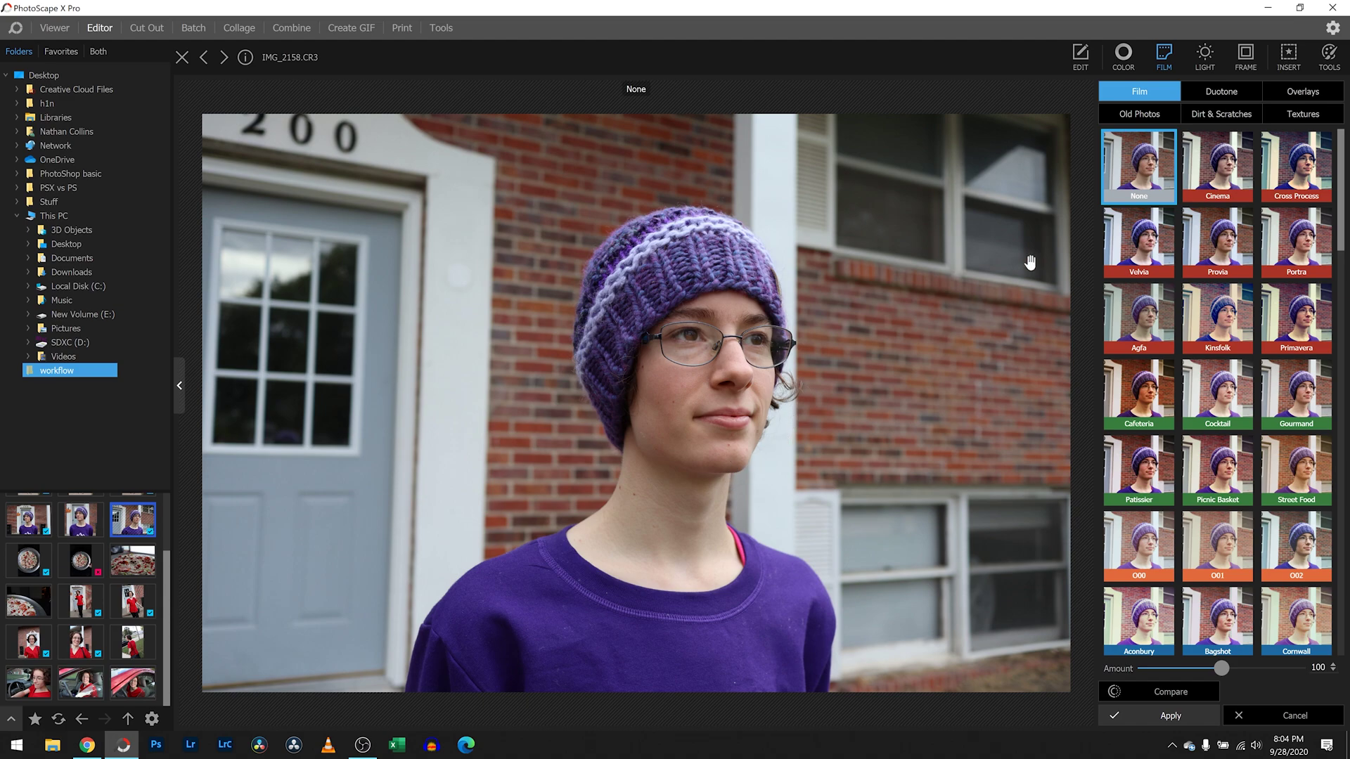
# Step: Apply the Velvia film filter at amount 100 to IMG_2158.CR3
pyautogui.click(1144, 240)
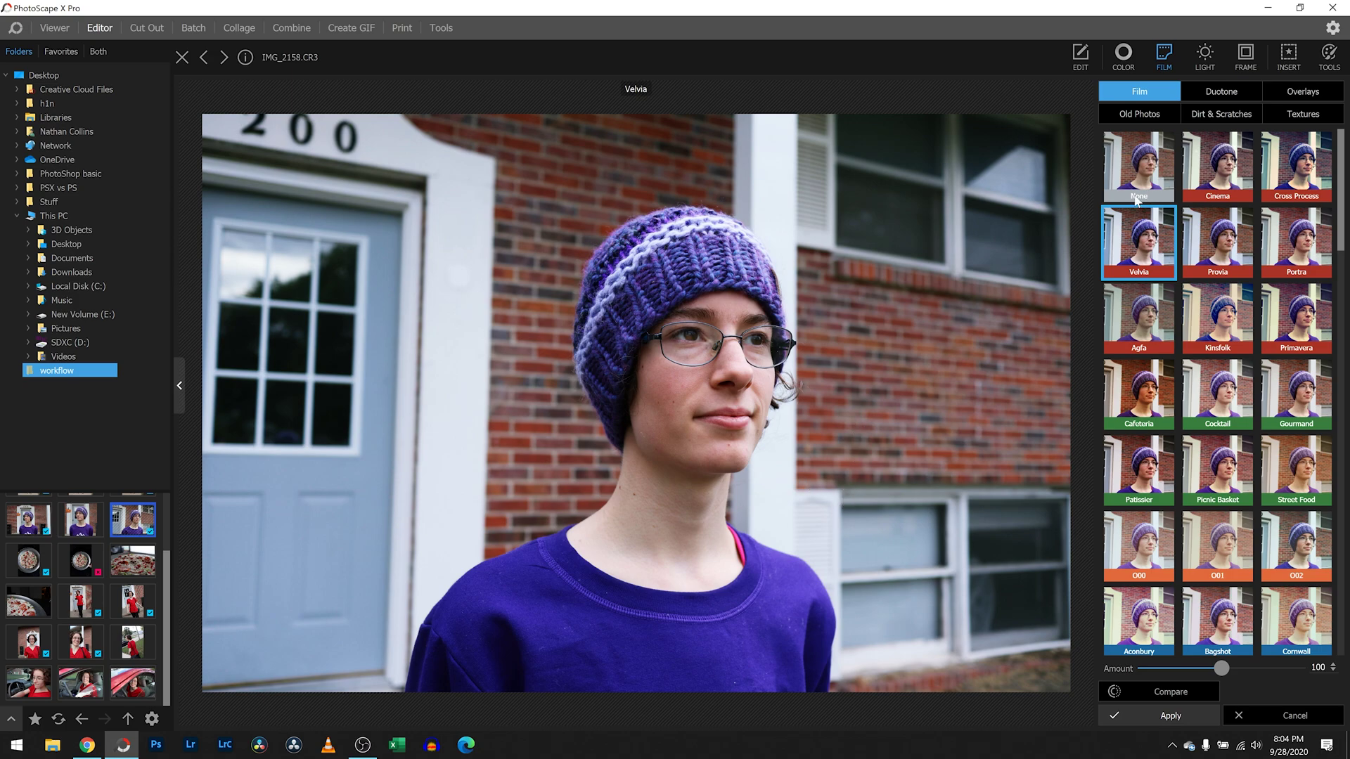
pyautogui.click(1154, 716)
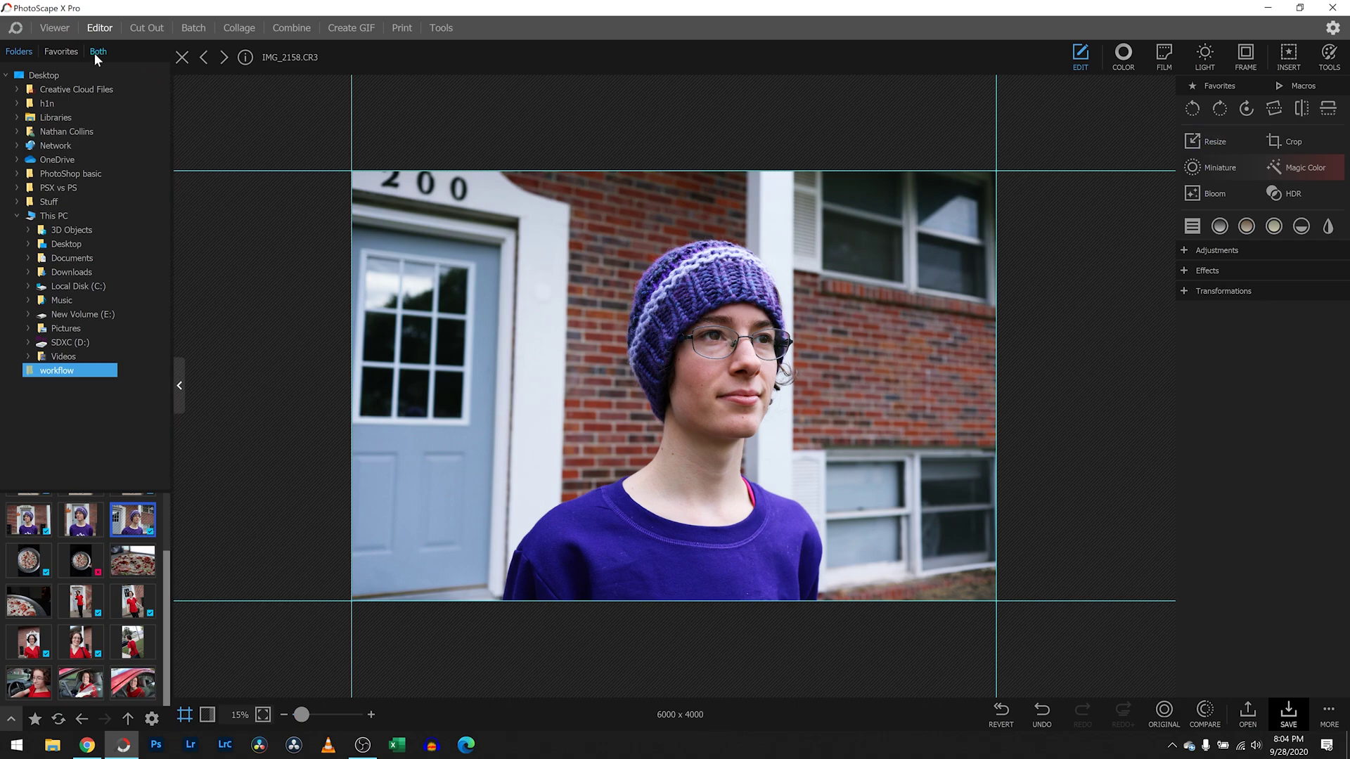
# Step: Open IMG_2166.CR3 from the flagged photos in the editor and rotate it 90° counterclockwise to portrait orientation
pyautogui.click(55, 28)
pyautogui.click(17, 52)
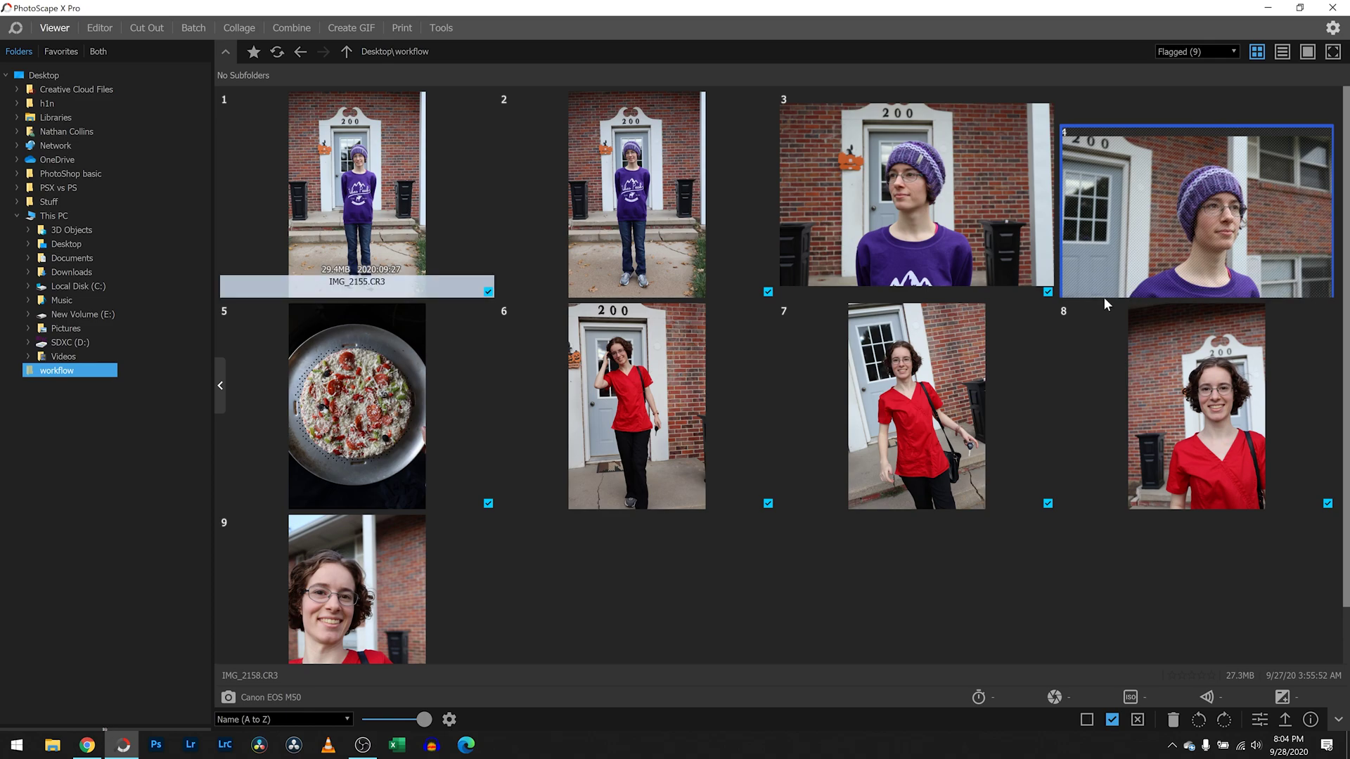
pyautogui.doubleClick(637, 412)
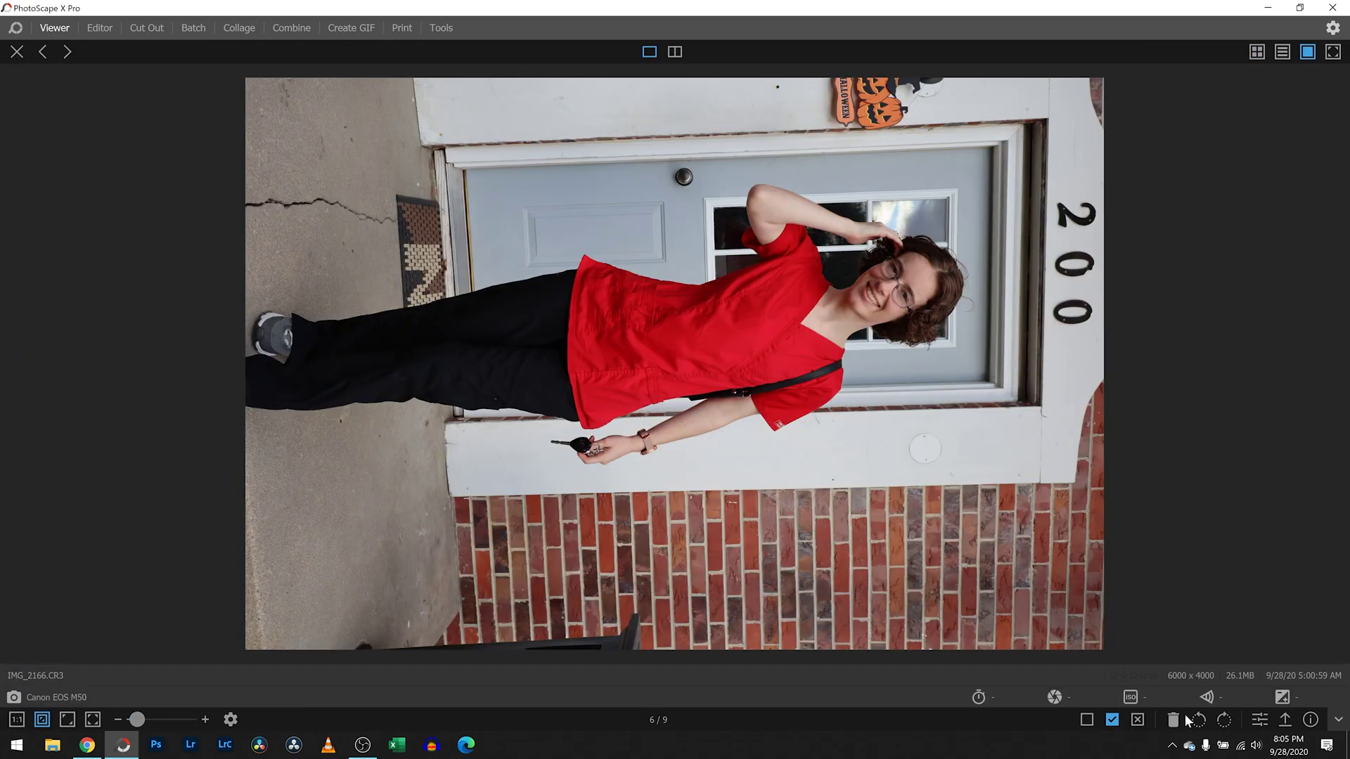
pyautogui.click(1260, 720)
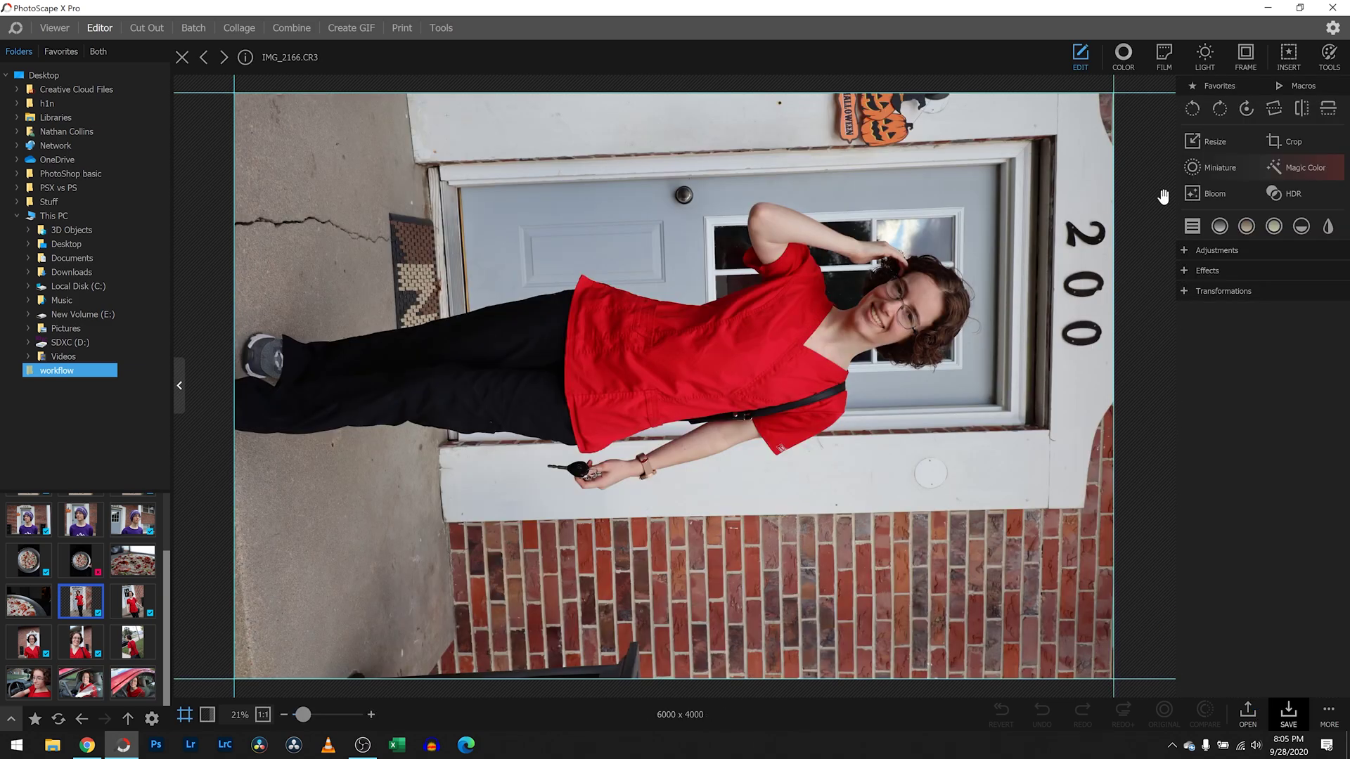
pyautogui.click(1193, 109)
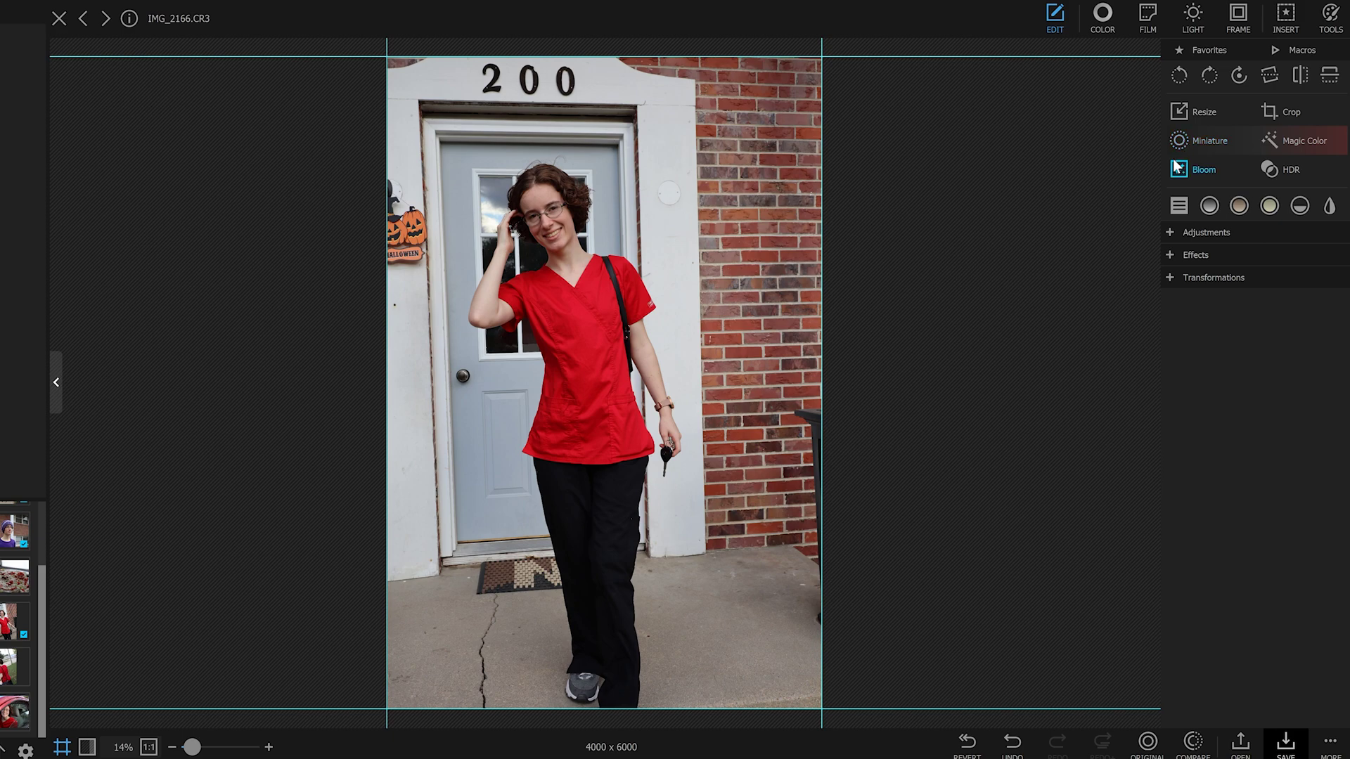
# Step: Try a 3 x 4 crop of about 3601 x 4802 px from above the door to below the knees, and undo it
pyautogui.click(1280, 107)
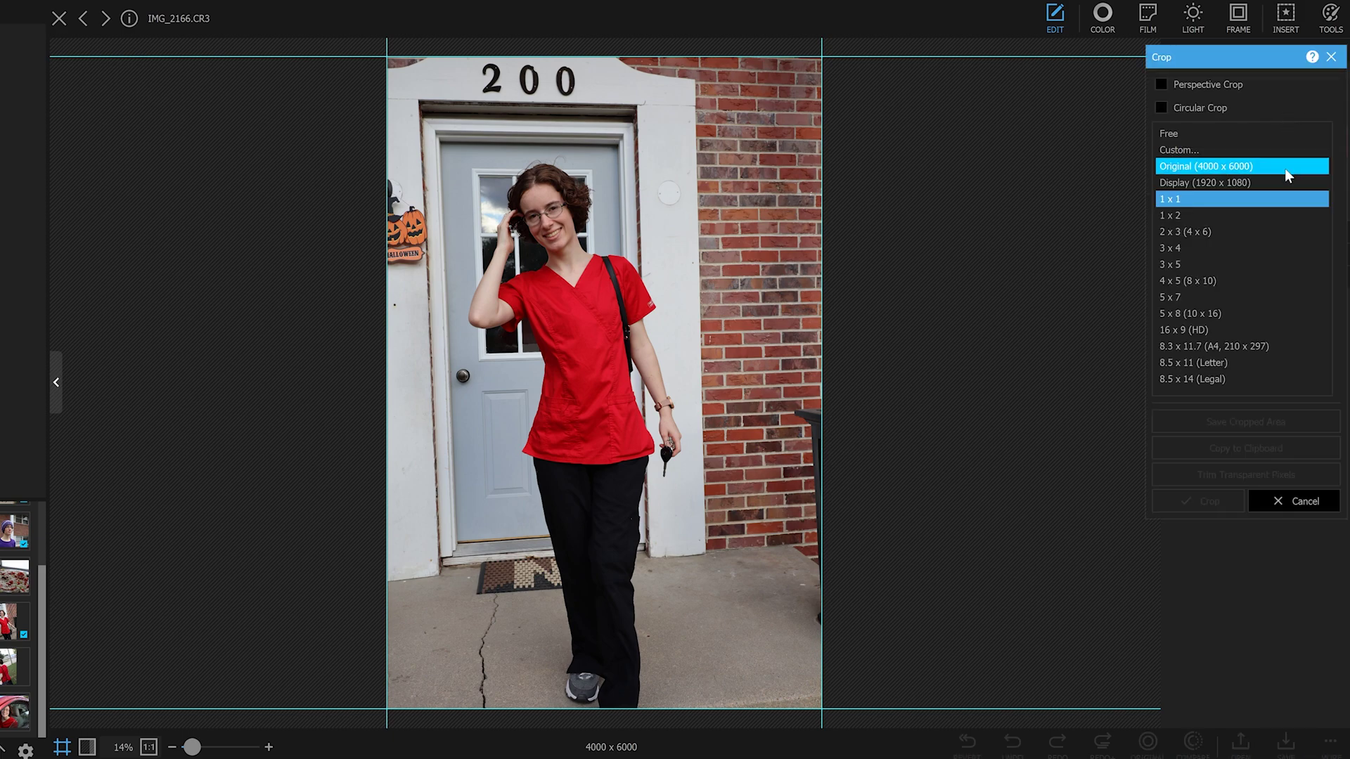
pyautogui.click(1188, 248)
pyautogui.moveTo(431, 78); pyautogui.dragTo(805, 644)
pyautogui.moveTo(699, 526); pyautogui.dragTo(740, 479)
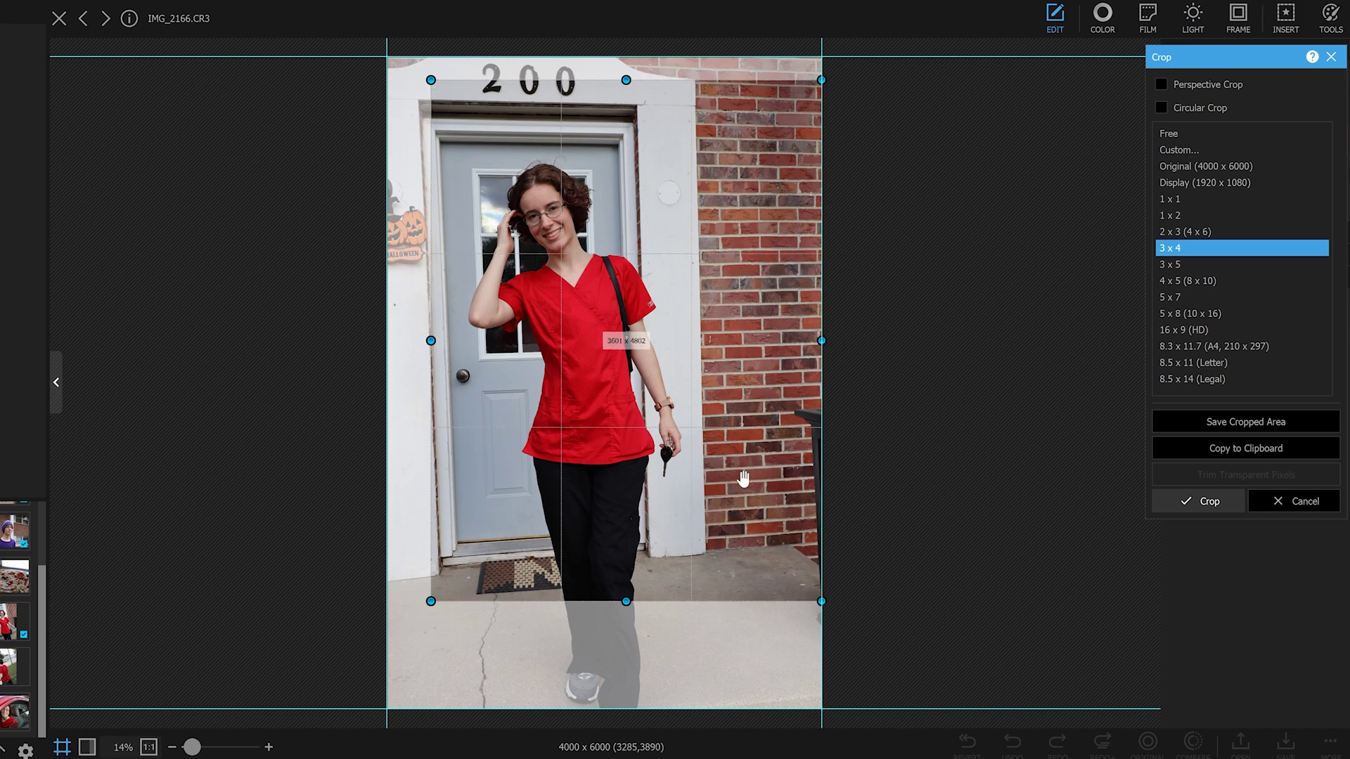
pyautogui.press('Return')
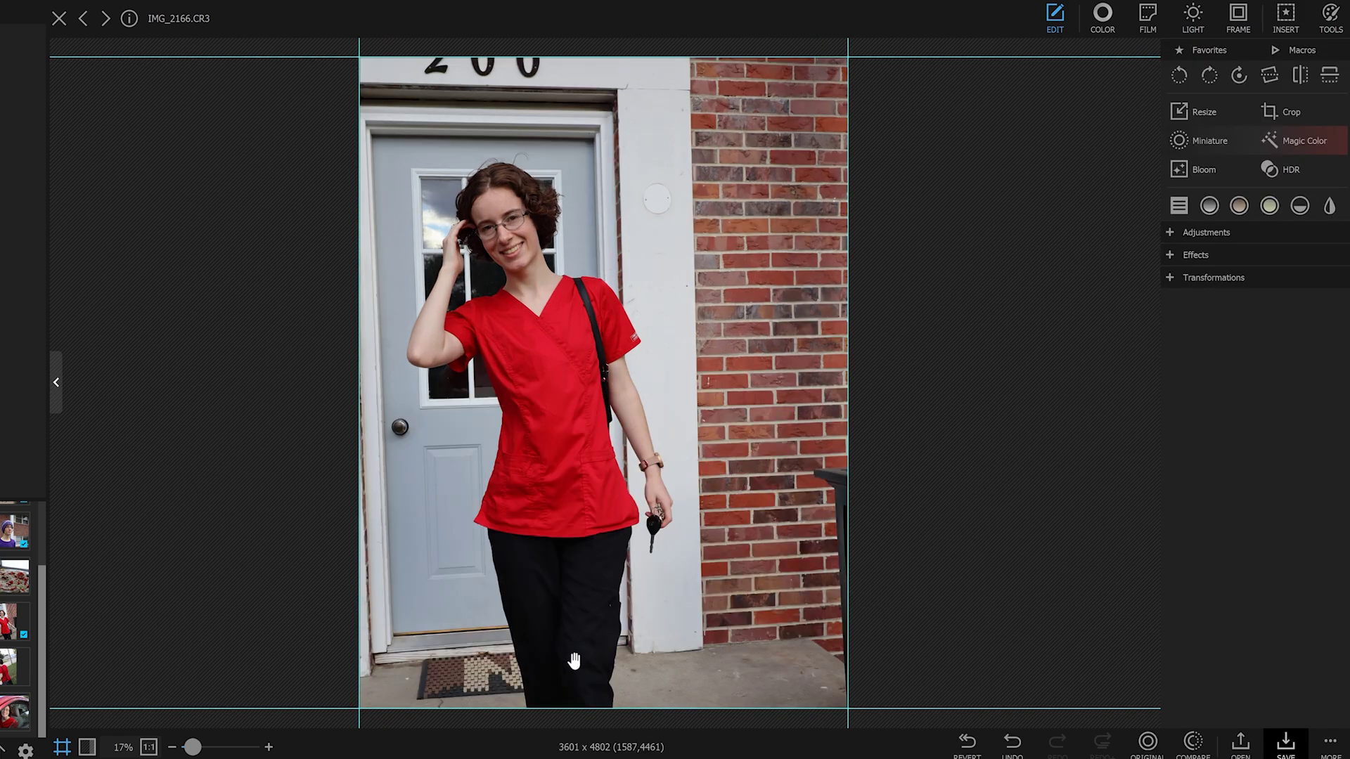
pyautogui.click(1004, 744)
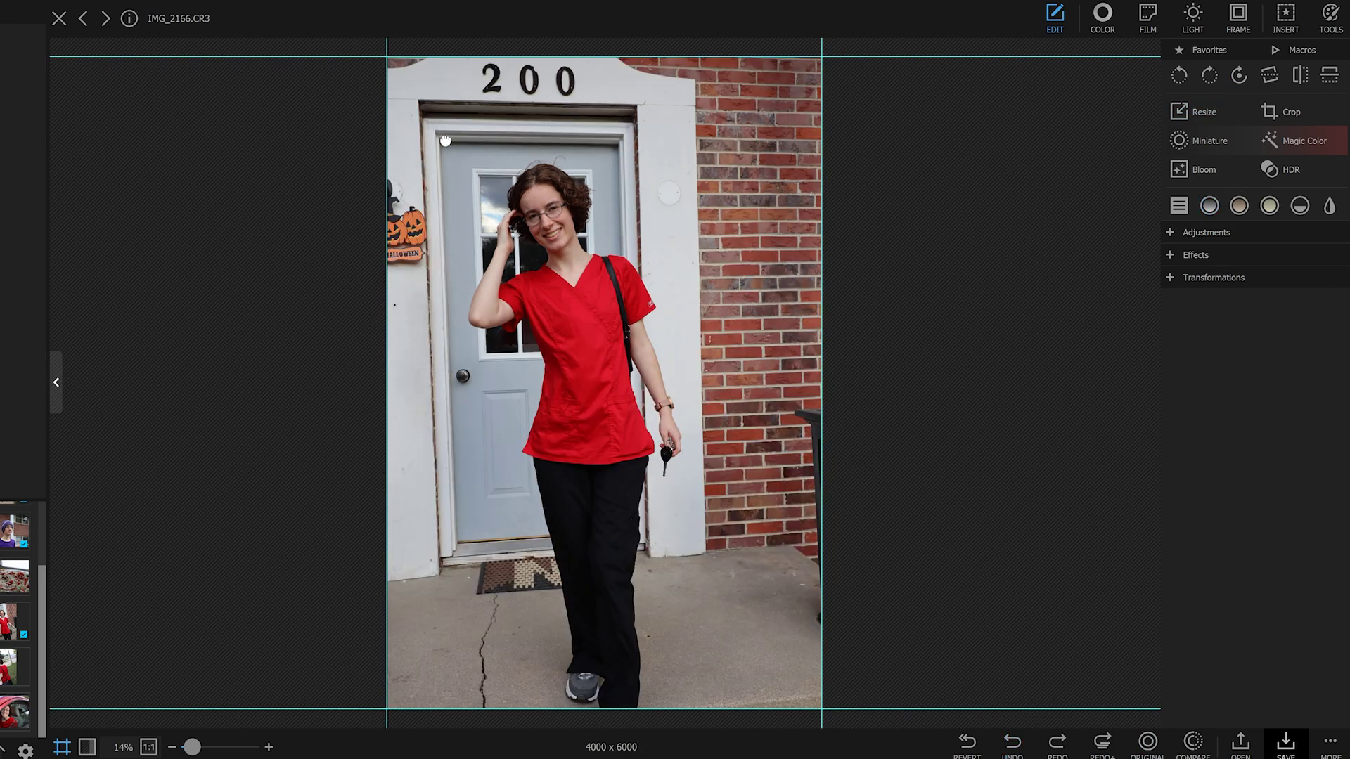
# Step: Crop the photo to a tighter 3 x 4 frame of about 2940 x 3919 px, from the door top to the thighs
pyautogui.click(1270, 109)
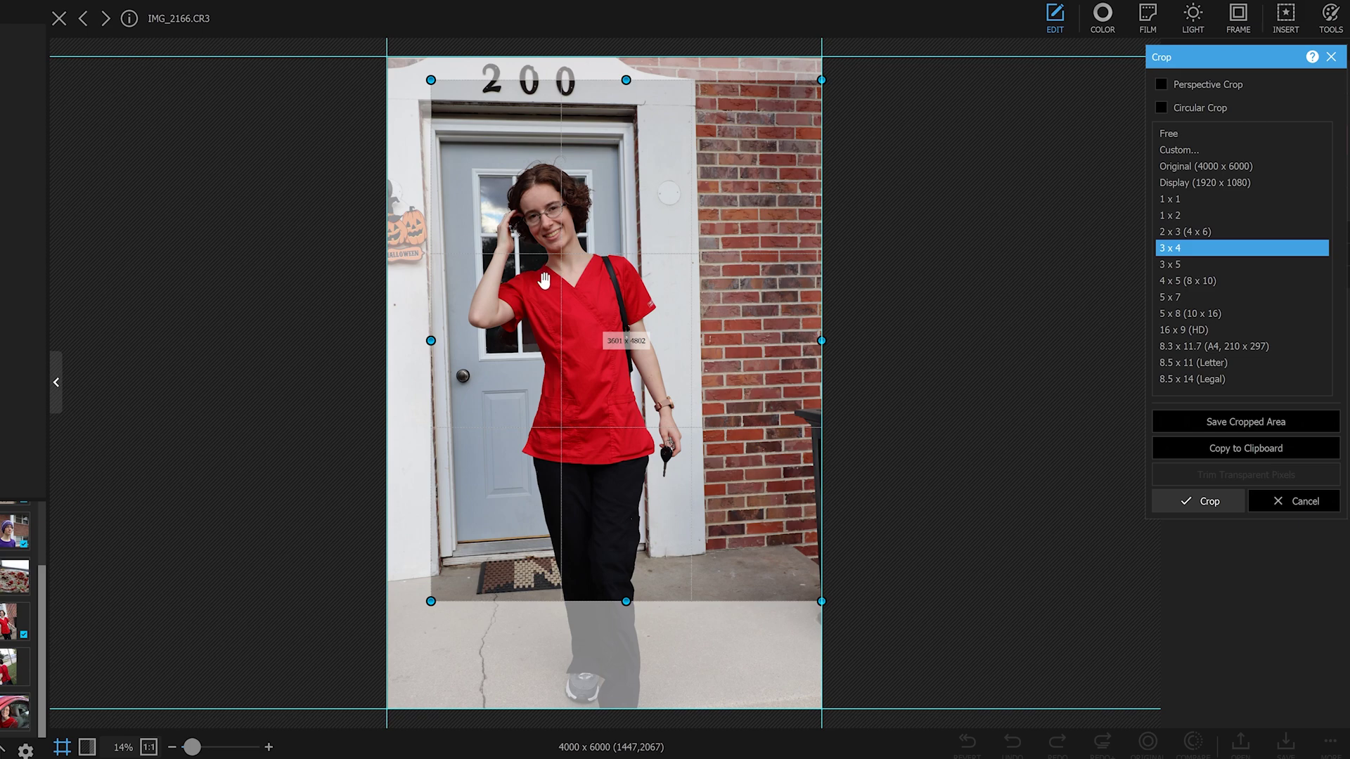
pyautogui.moveTo(545, 281); pyautogui.dragTo(502, 309)
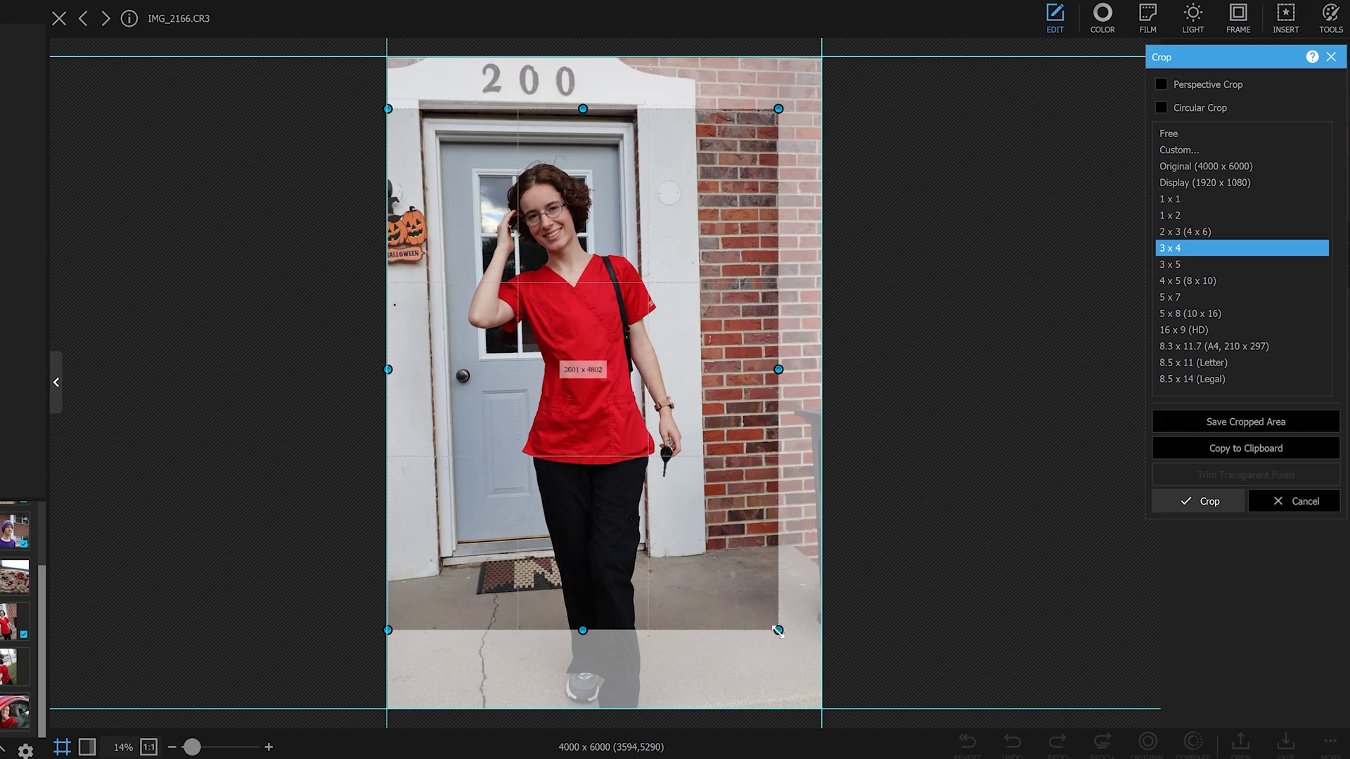
pyautogui.moveTo(778, 631); pyautogui.dragTo(710, 536)
pyautogui.moveTo(519, 439); pyautogui.dragTo(577, 457)
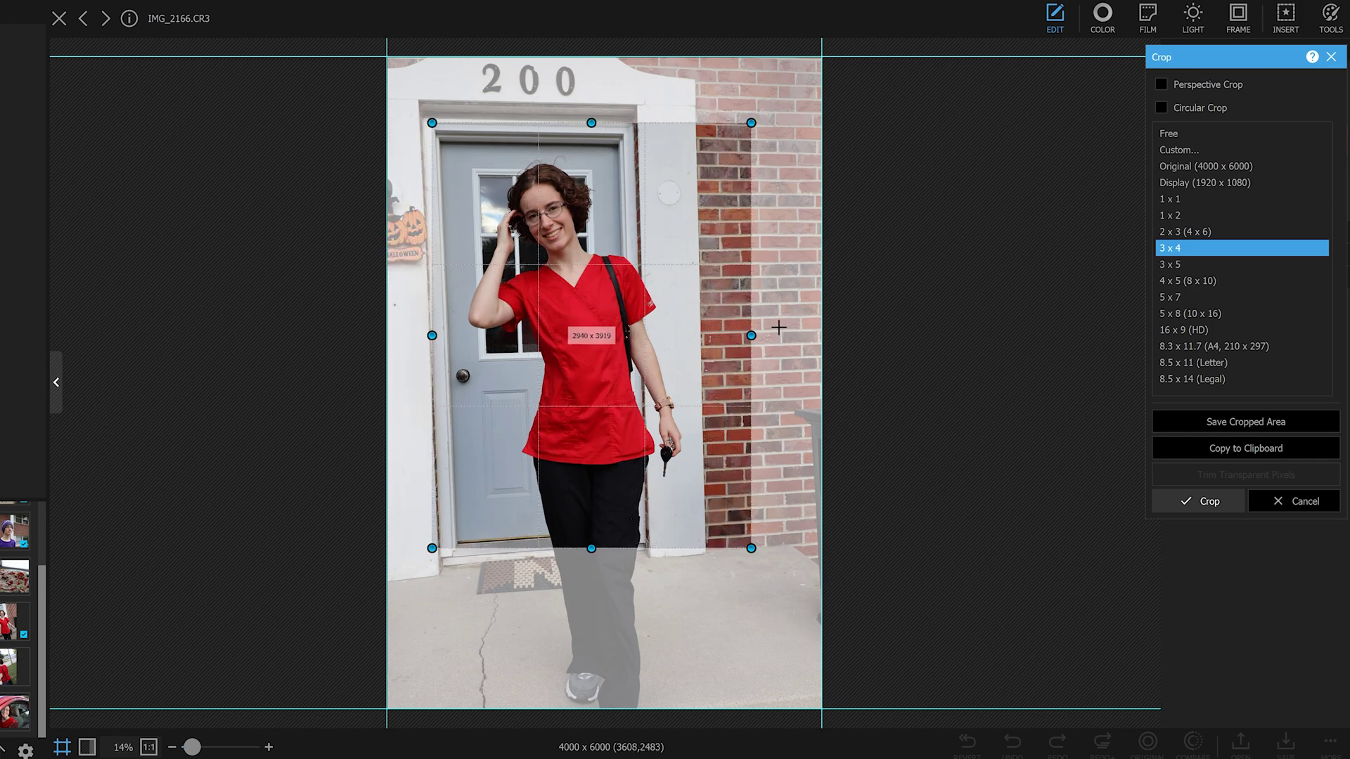
pyautogui.moveTo(531, 322)
pyautogui.mouseDown()
pyautogui.moveTo(488, 318)
pyautogui.moveTo(511, 332)
pyautogui.mouseUp()
pyautogui.click(533, 341)
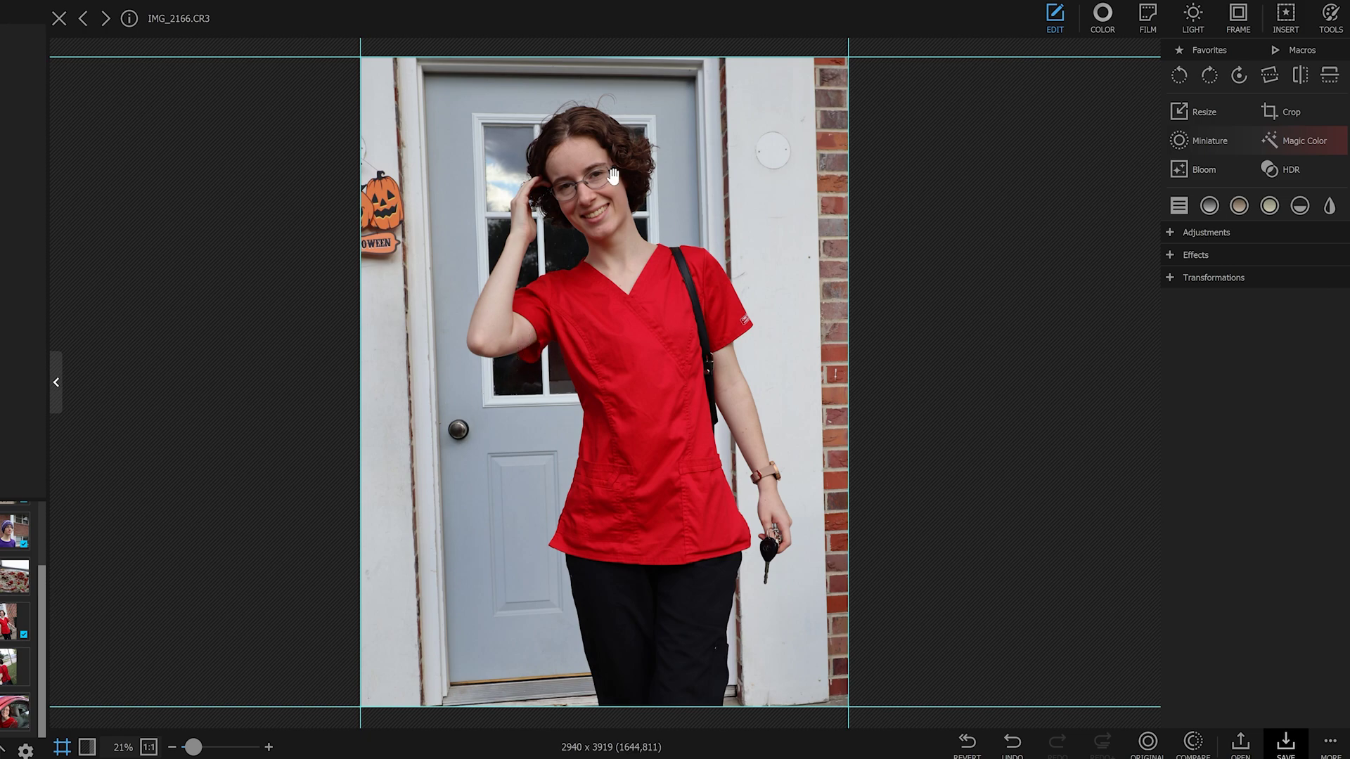
# Step: Try an even tighter 3 x 4 crop of about 2721 x 3628 px, cancel it and undo the previous crop
pyautogui.click(1278, 116)
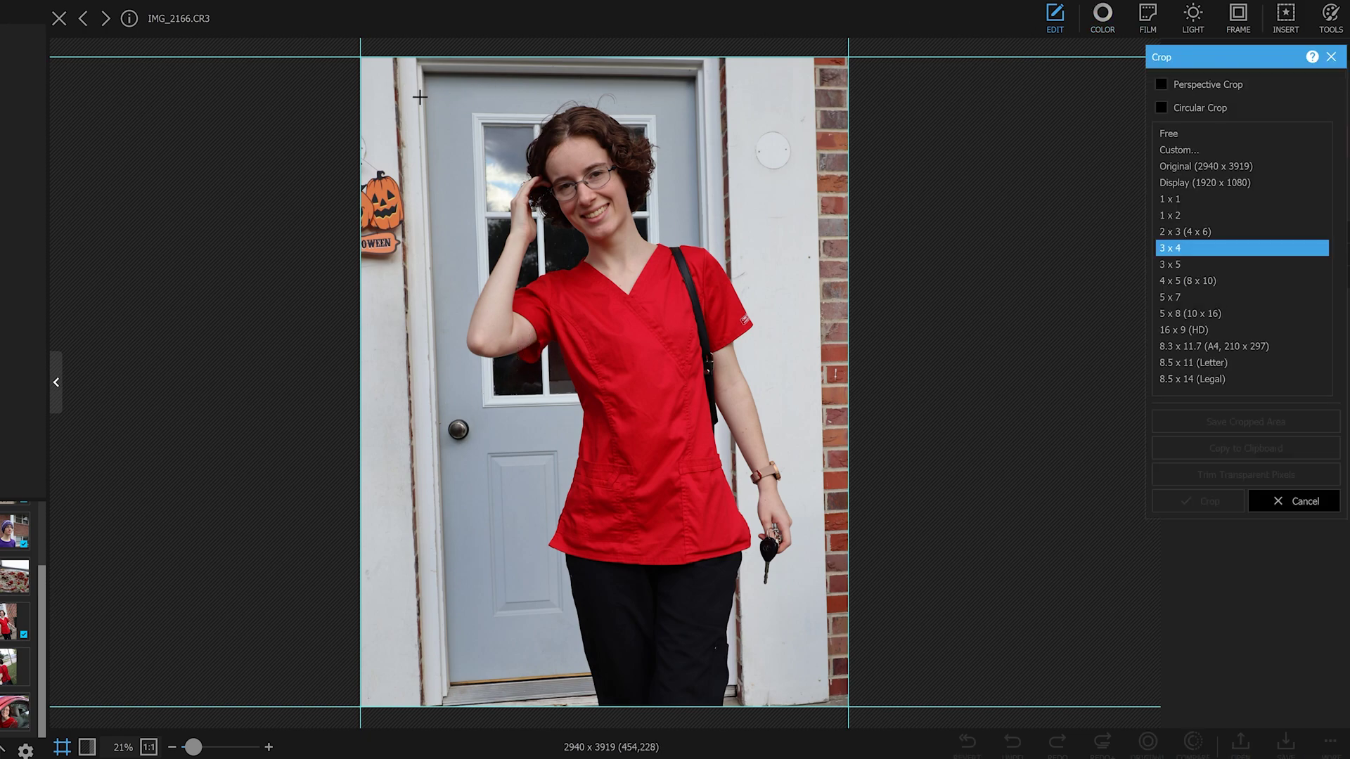
pyautogui.moveTo(384, 71); pyautogui.dragTo(802, 687)
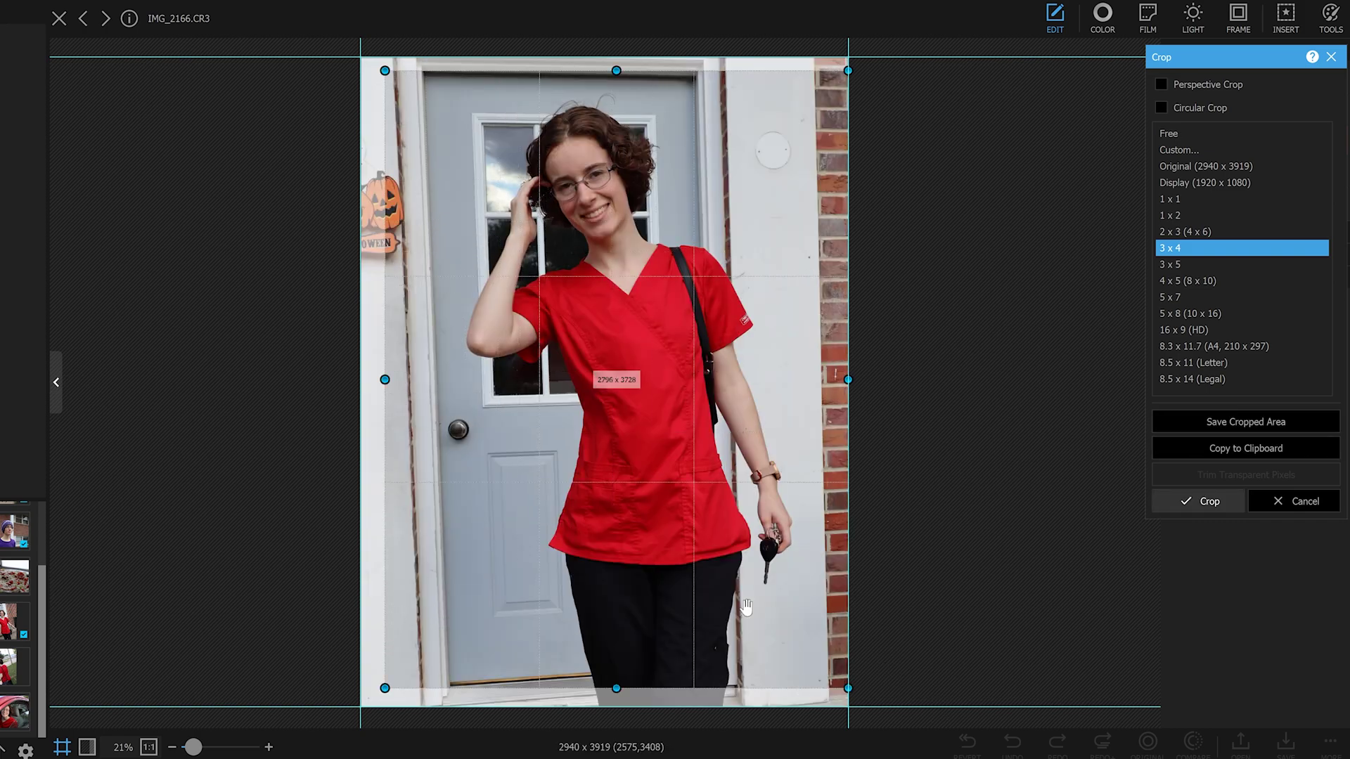
pyautogui.moveTo(385, 380); pyautogui.dragTo(392, 380)
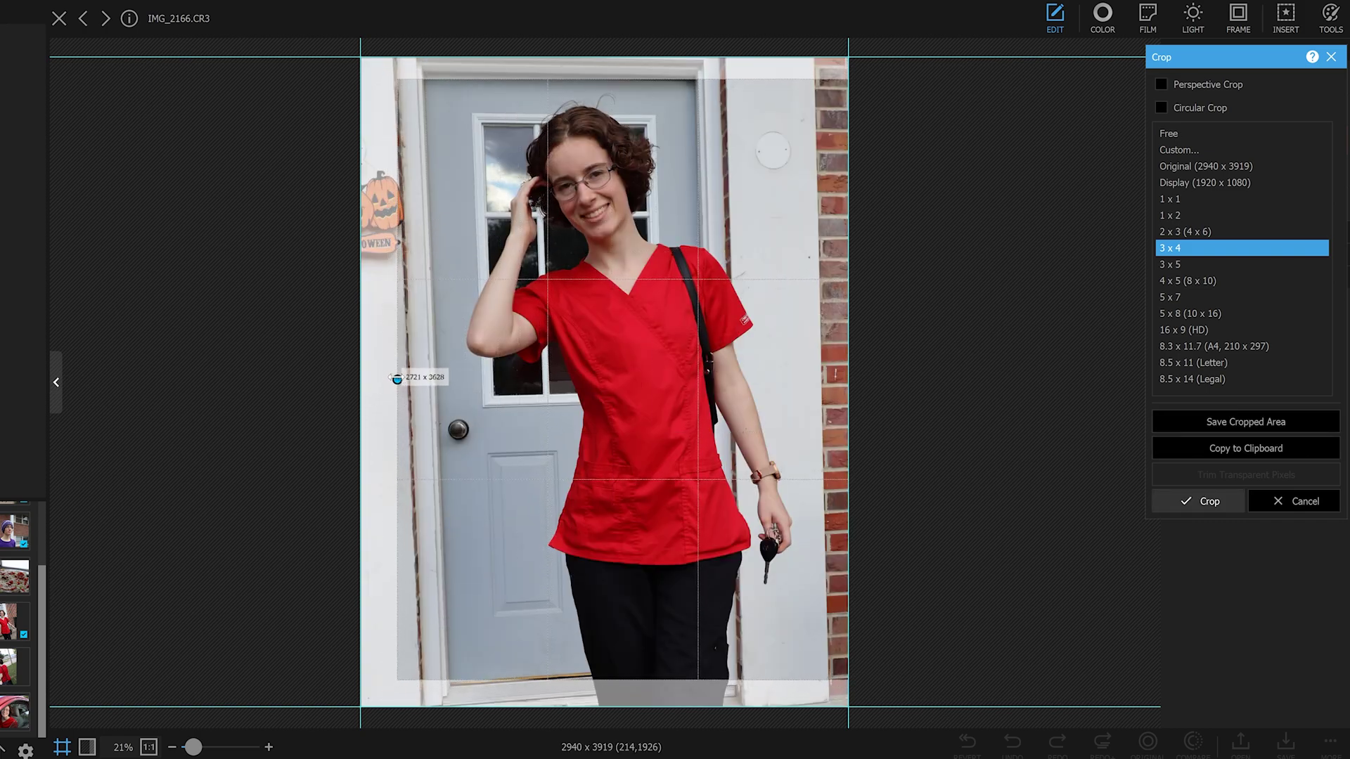
pyautogui.click(1290, 501)
pyautogui.click(1013, 742)
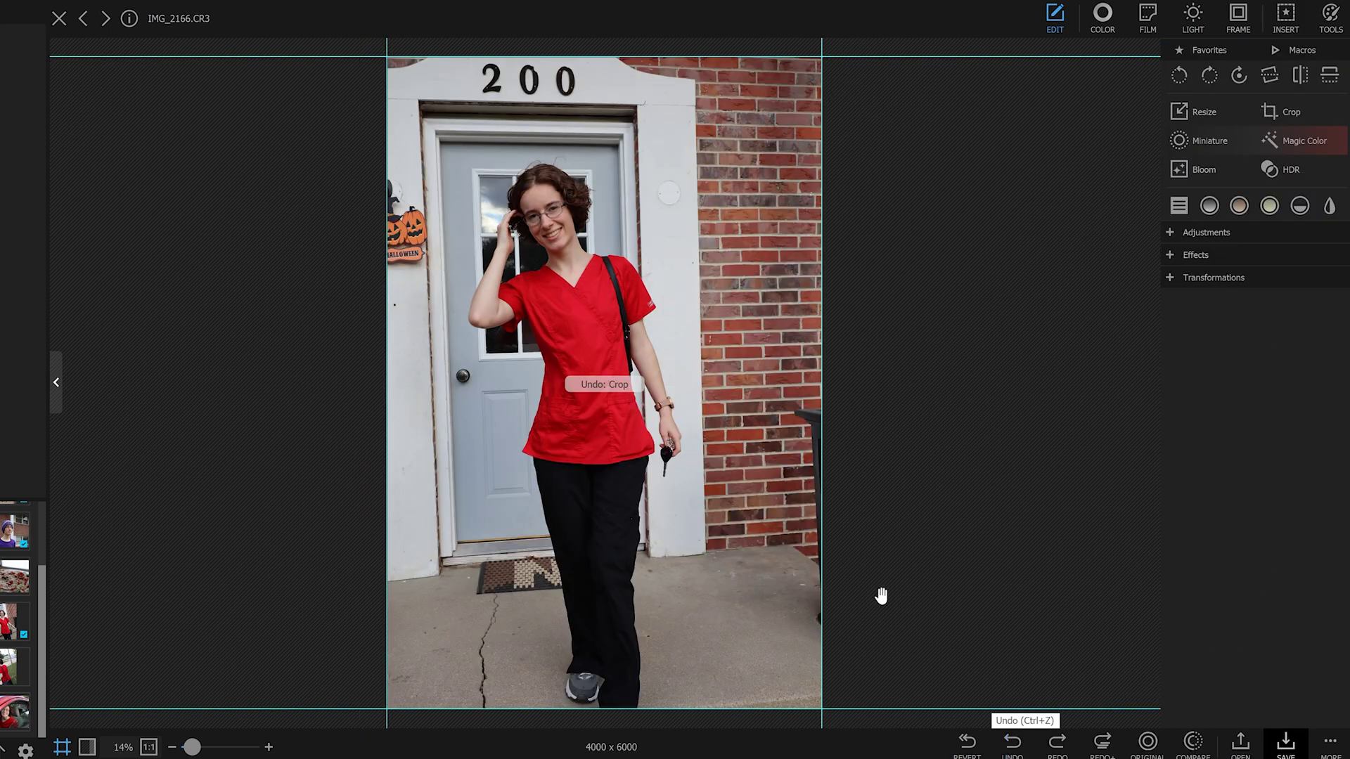
# Step: Crop the photo to a vertical 16 x 9 (HD) frame of about 3073 x 5462 px around the full figure
pyautogui.click(1276, 118)
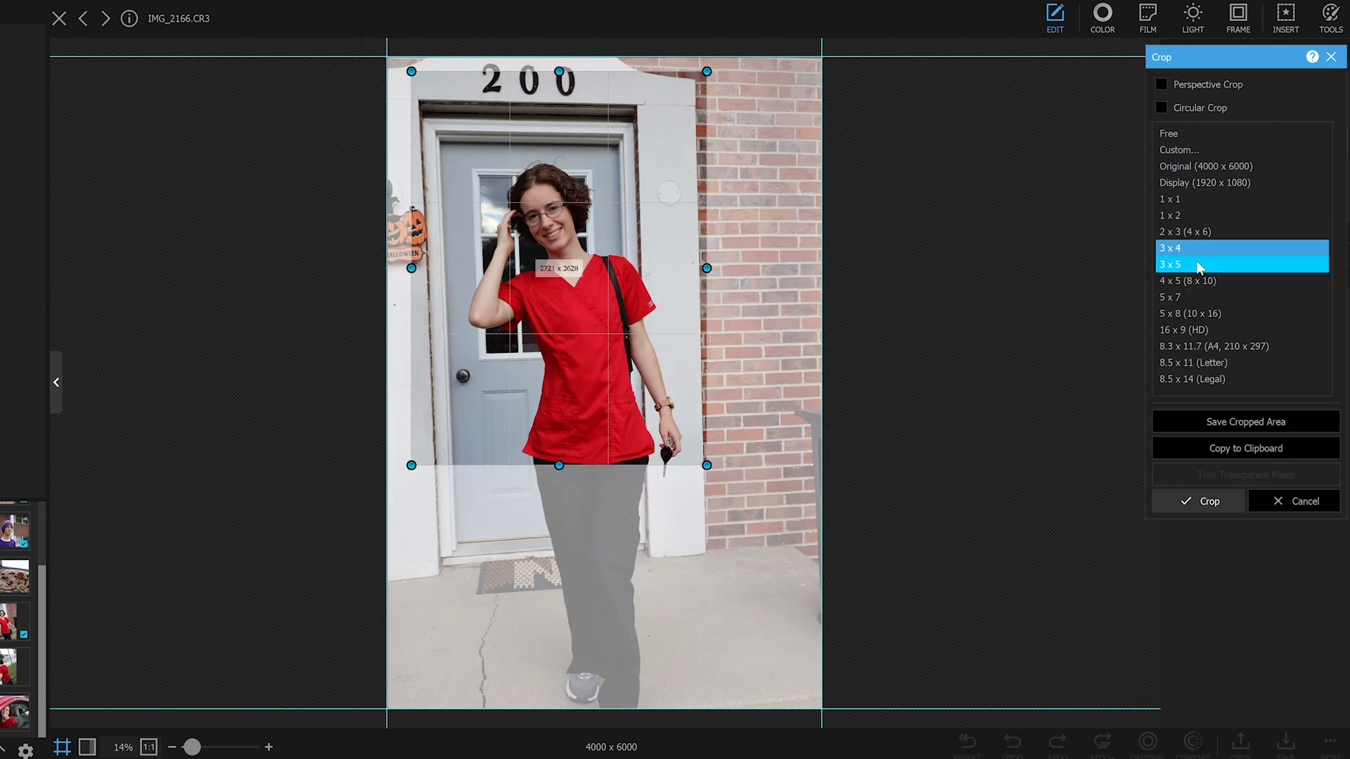
pyautogui.click(1188, 330)
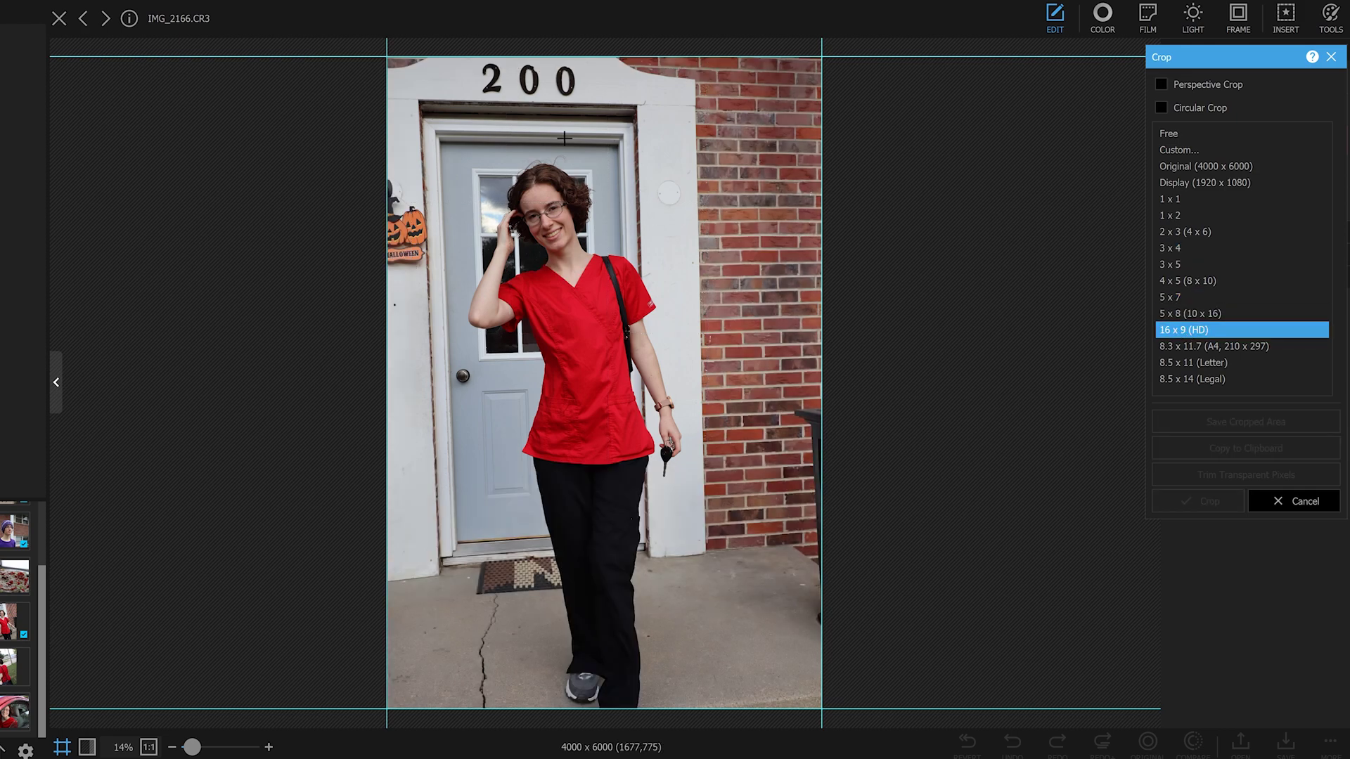
pyautogui.moveTo(445, 121)
pyautogui.mouseDown()
pyautogui.moveTo(720, 678)
pyautogui.moveTo(780, 705)
pyautogui.mouseUp()
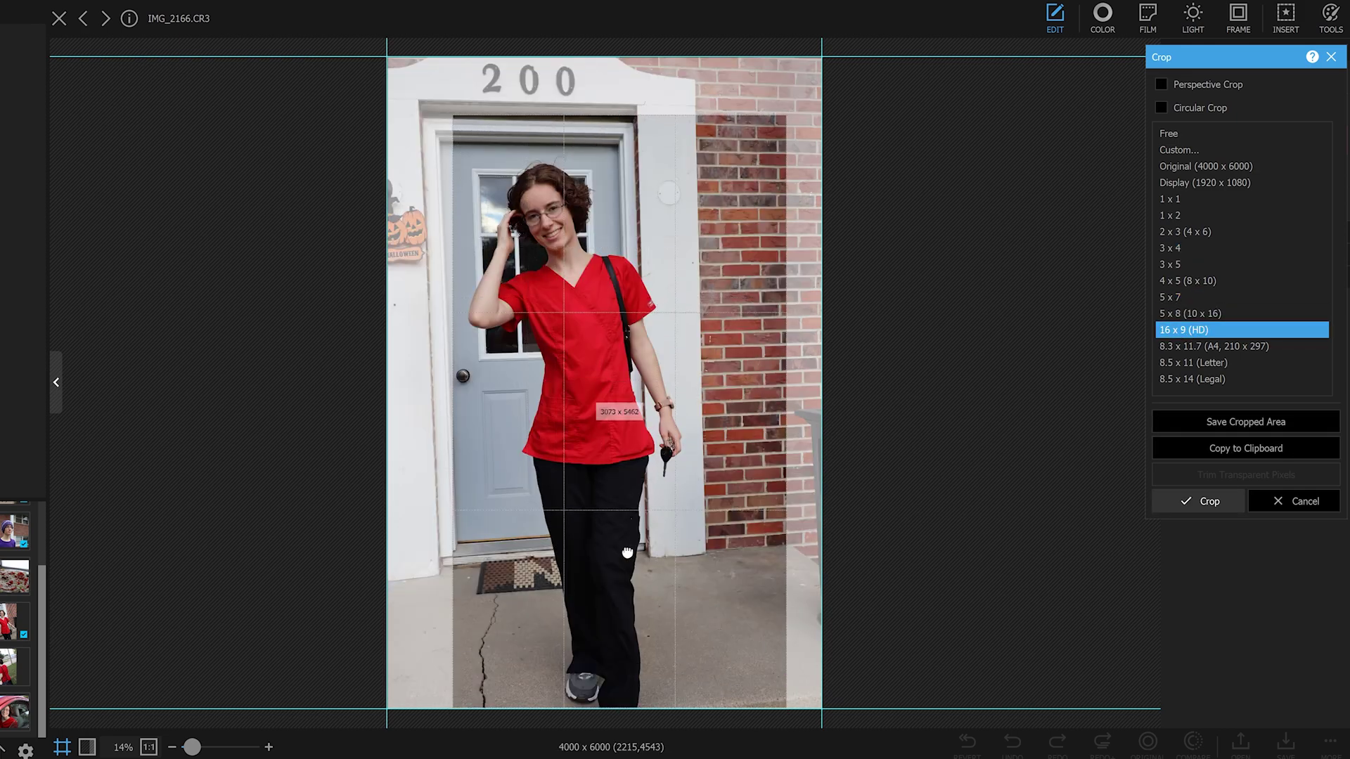
pyautogui.moveTo(627, 551); pyautogui.dragTo(605, 559)
pyautogui.moveTo(696, 407); pyautogui.dragTo(659, 434)
pyautogui.doubleClick(634, 419)
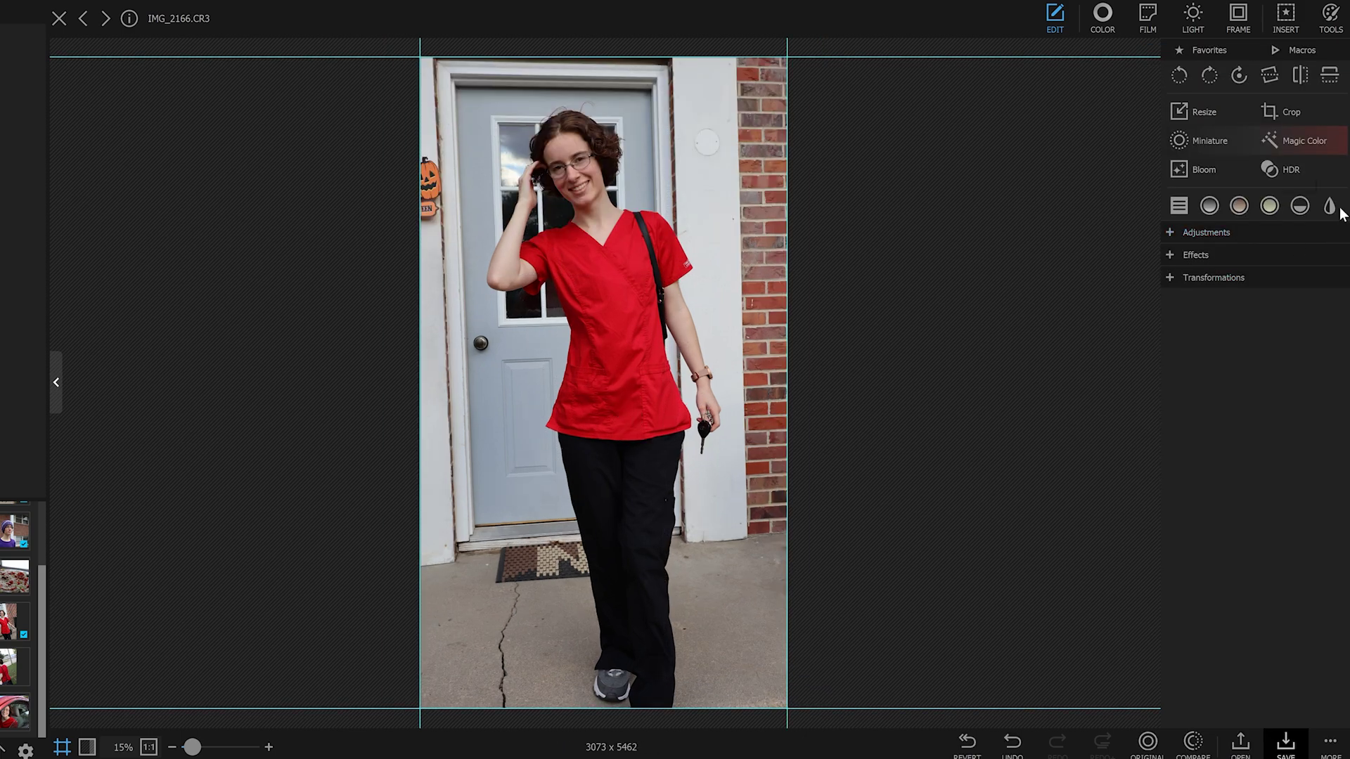
# Step: Try a 1 x 1 crop of about 2225 x 2225 px around the woman's head and upper body, and undo it
pyautogui.click(1290, 114)
pyautogui.moveTo(459, 87); pyautogui.dragTo(787, 411)
pyautogui.click(1199, 200)
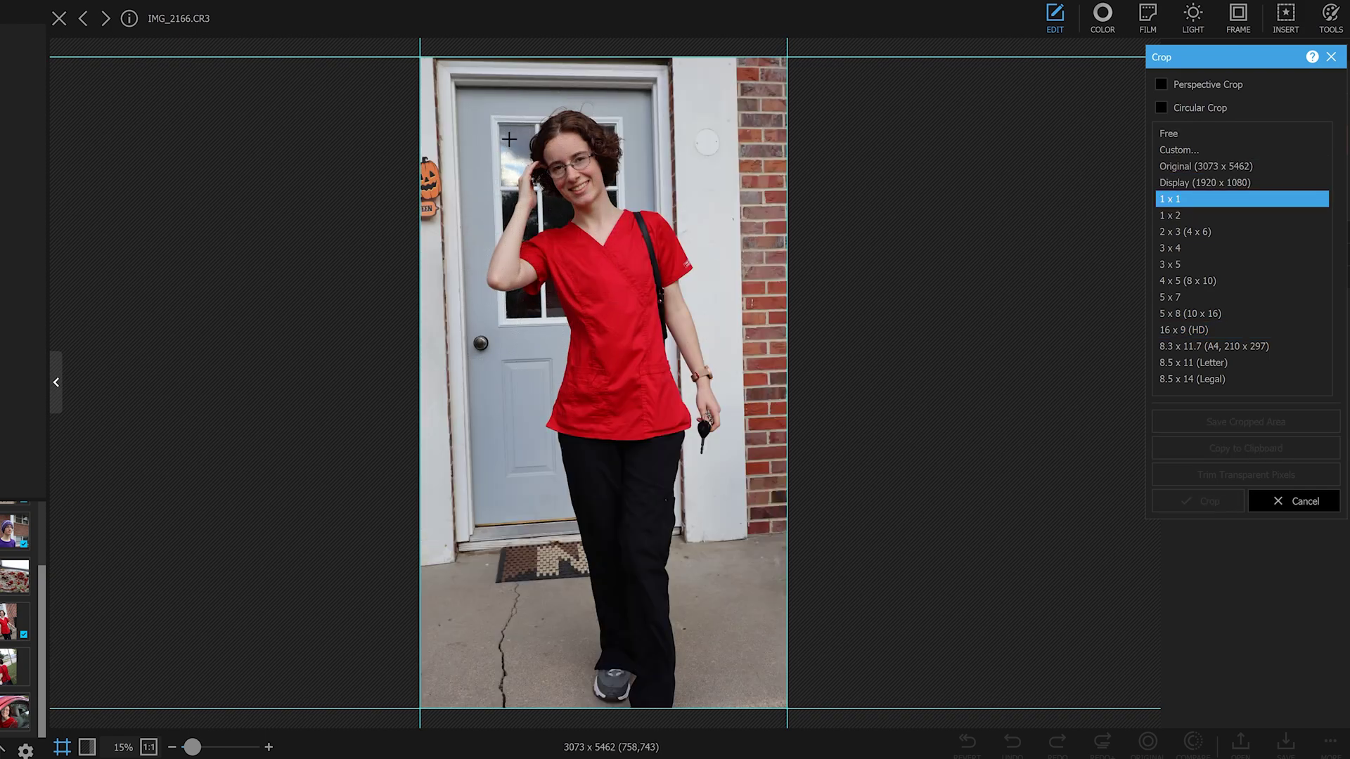
pyautogui.moveTo(443, 74); pyautogui.dragTo(708, 339)
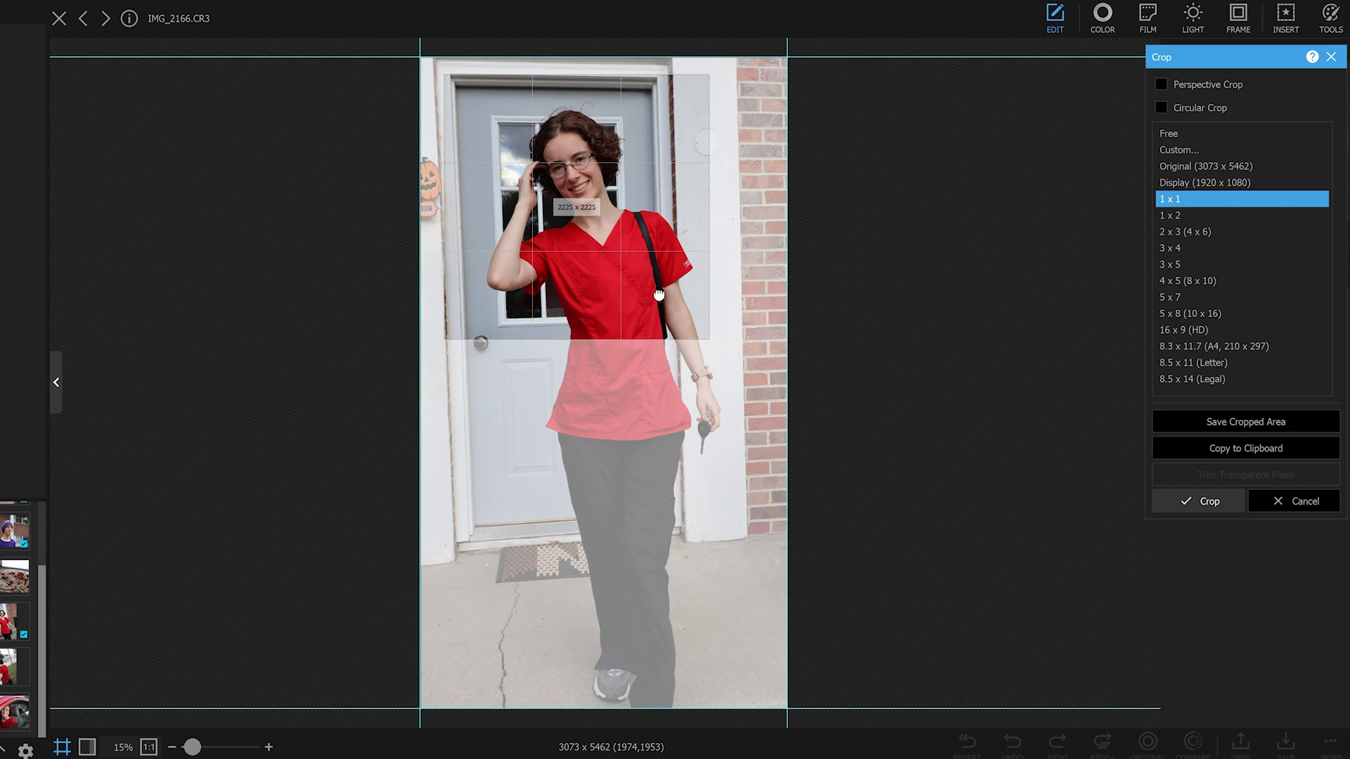
pyautogui.moveTo(654, 291); pyautogui.dragTo(669, 304)
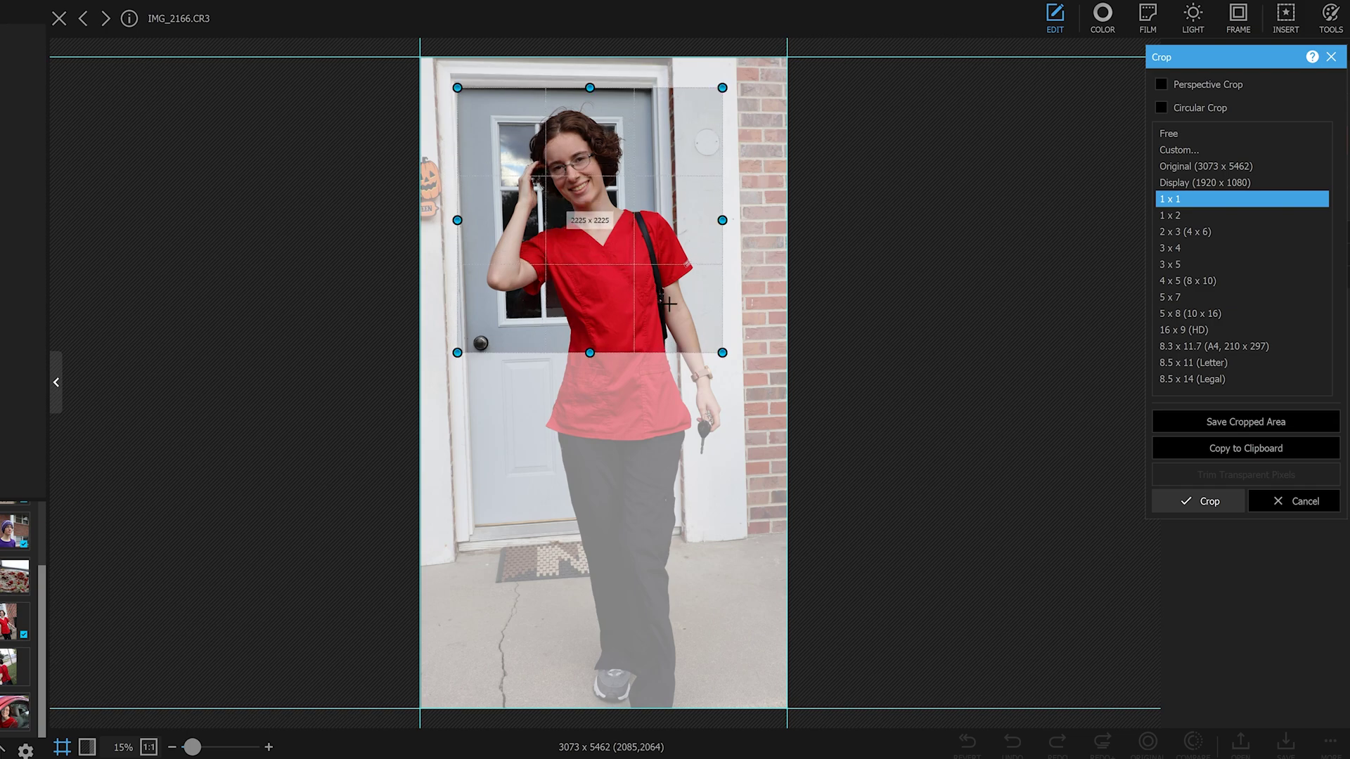
pyautogui.press('Return')
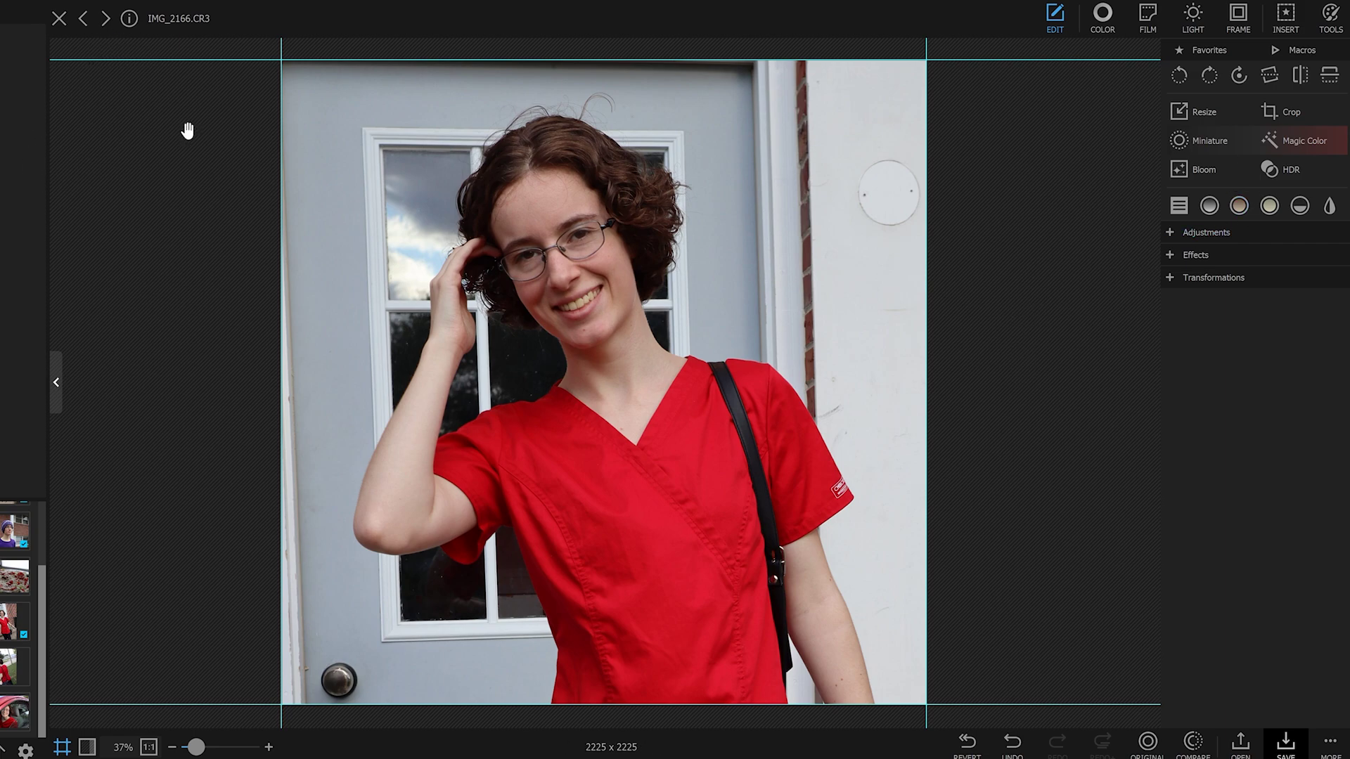
pyautogui.click(1013, 742)
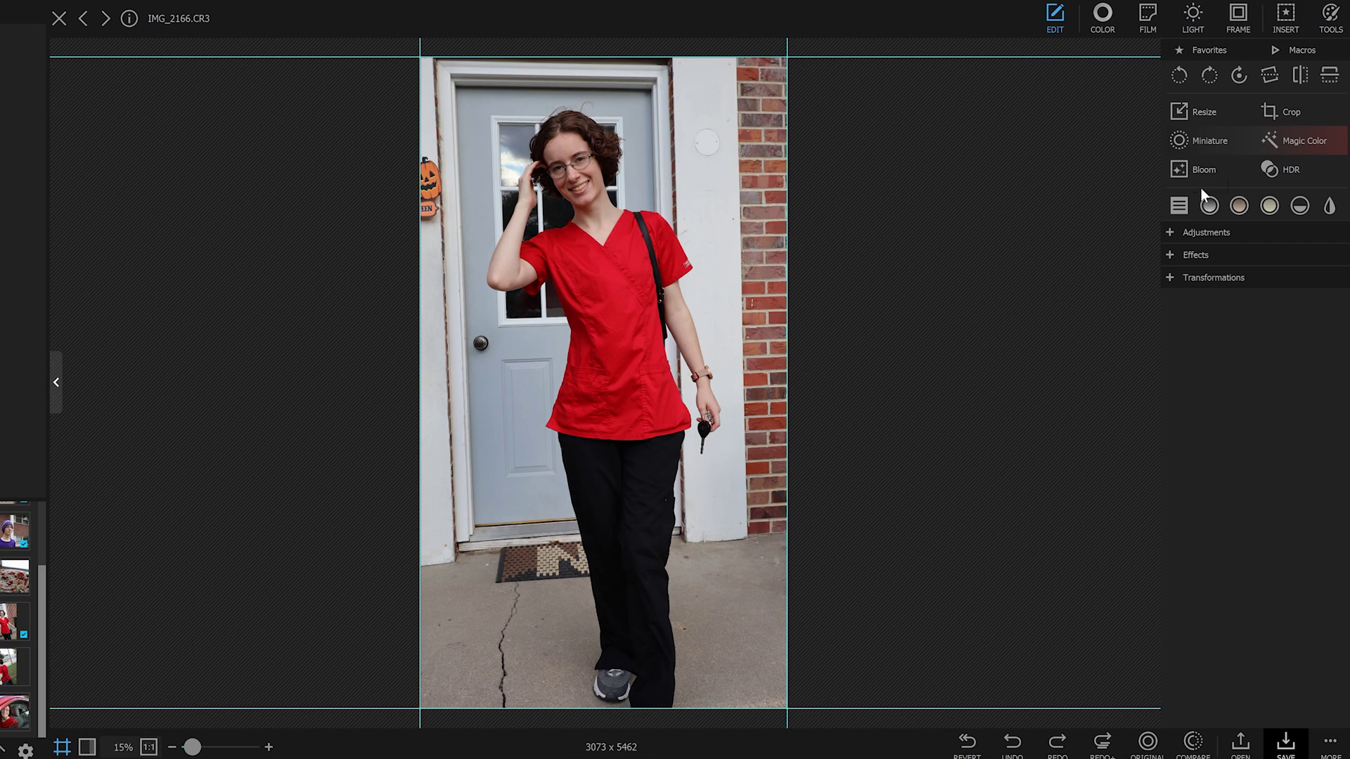
# Step: Crop the photo at 3 x 4 to about 2645 x 3527 px, framing the woman from above her head to her thighs
pyautogui.click(1275, 114)
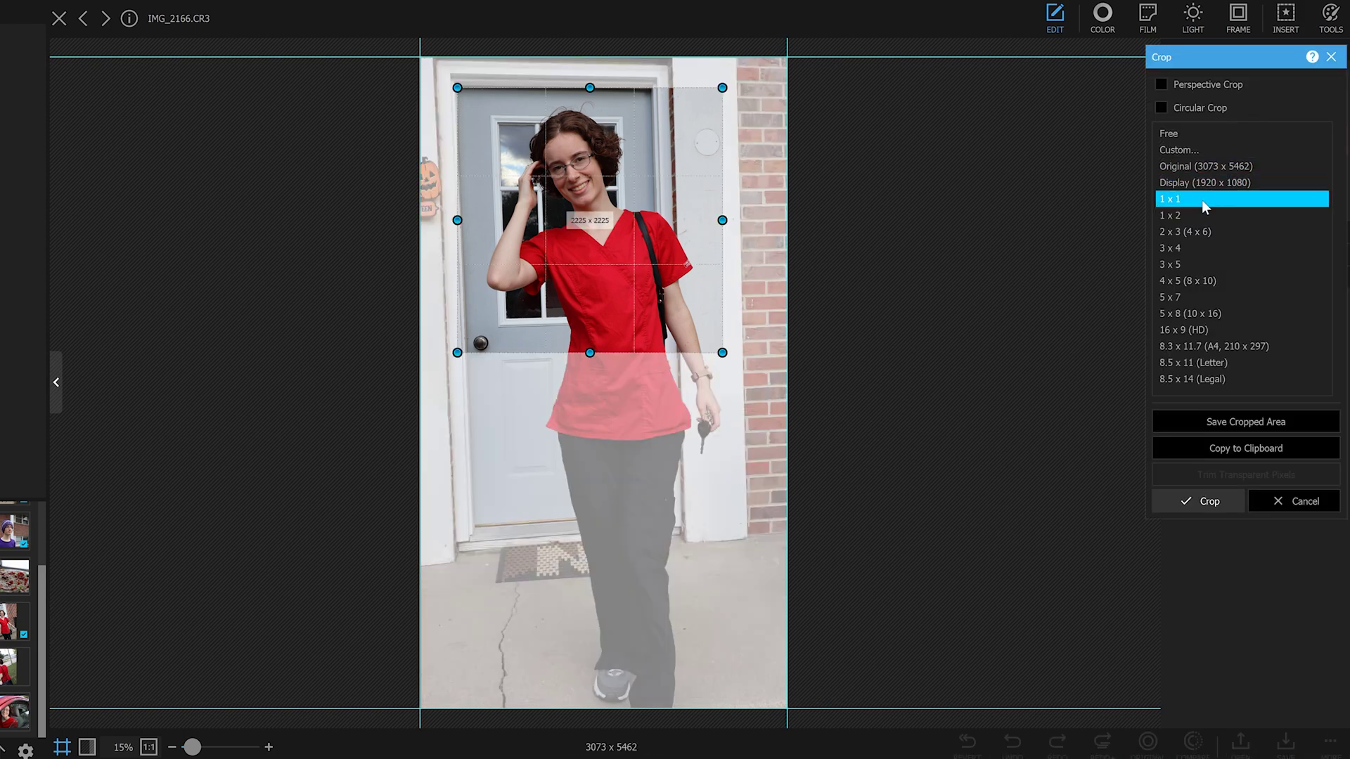
pyautogui.click(1191, 338)
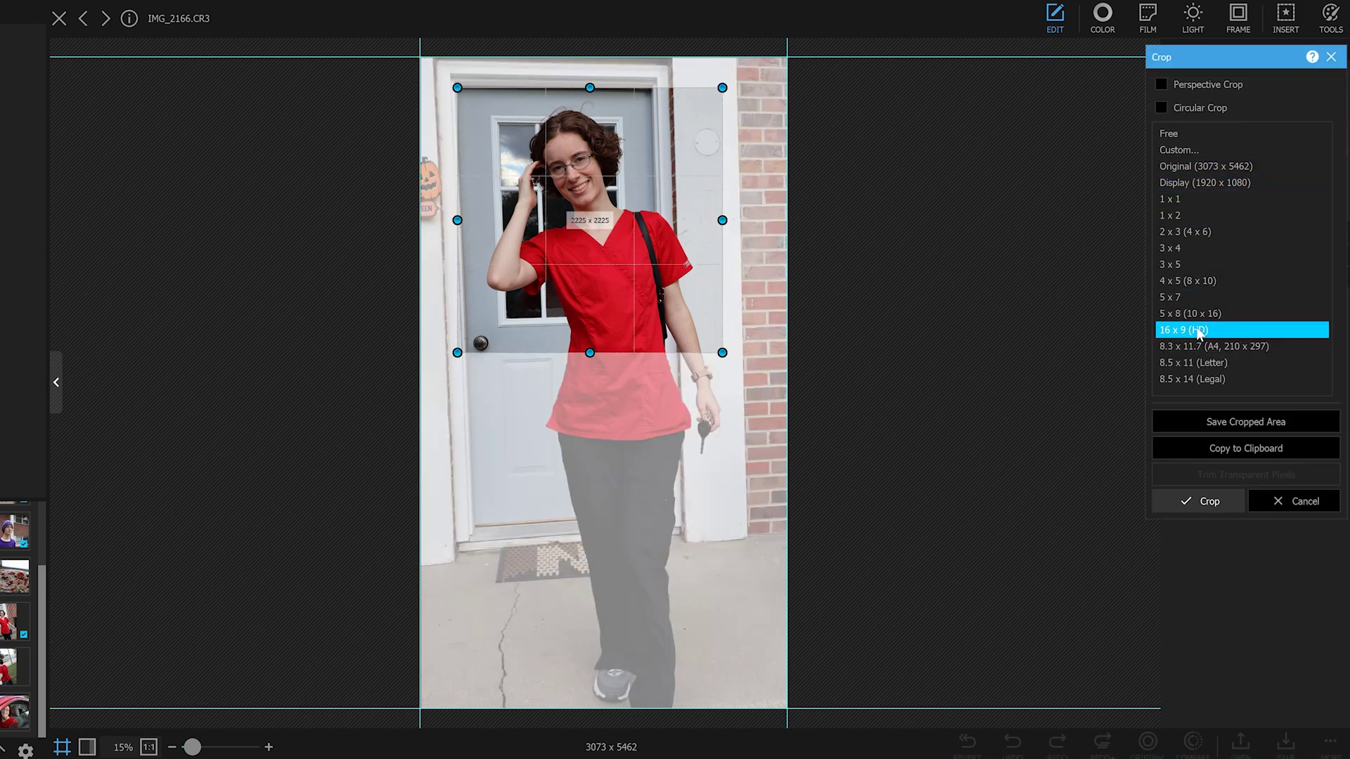
pyautogui.click(1170, 247)
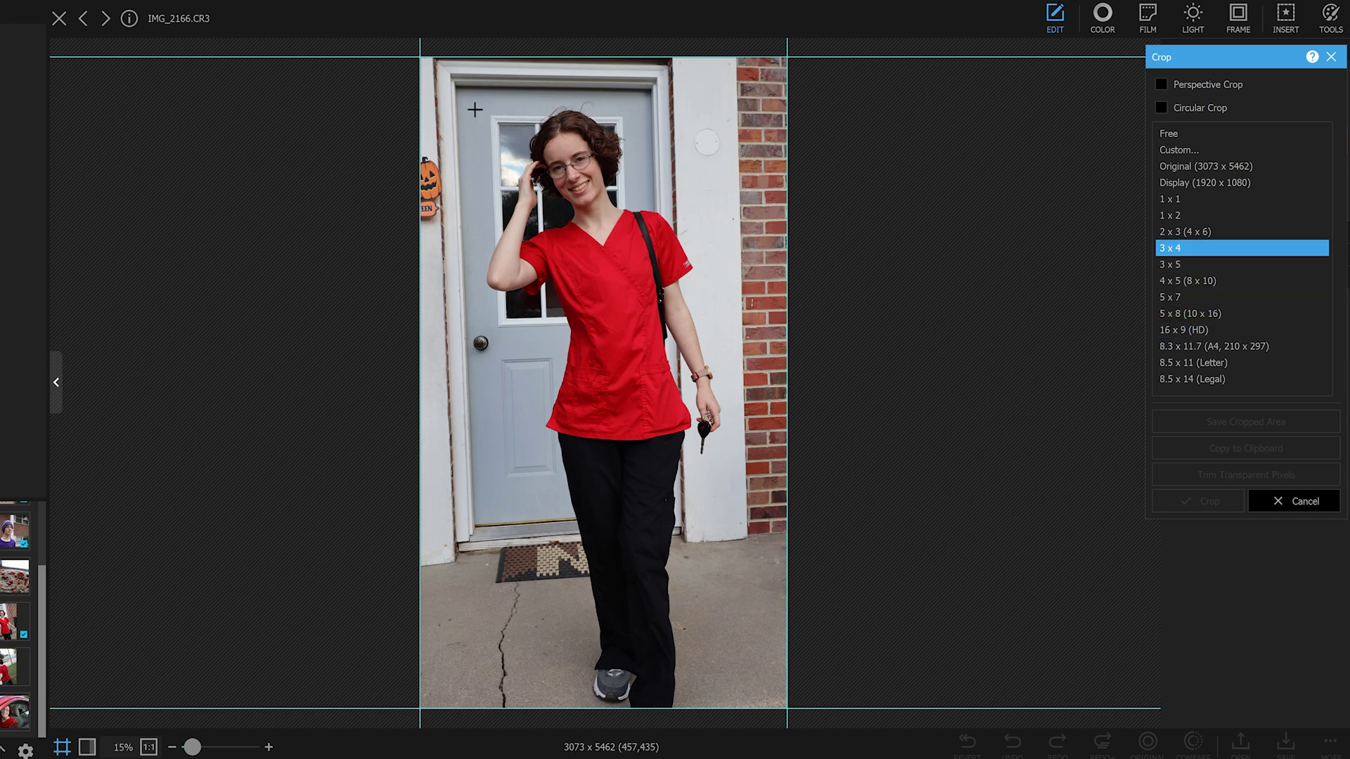
pyautogui.moveTo(459, 102); pyautogui.dragTo(772, 521)
pyautogui.moveTo(628, 410); pyautogui.dragTo(615, 405)
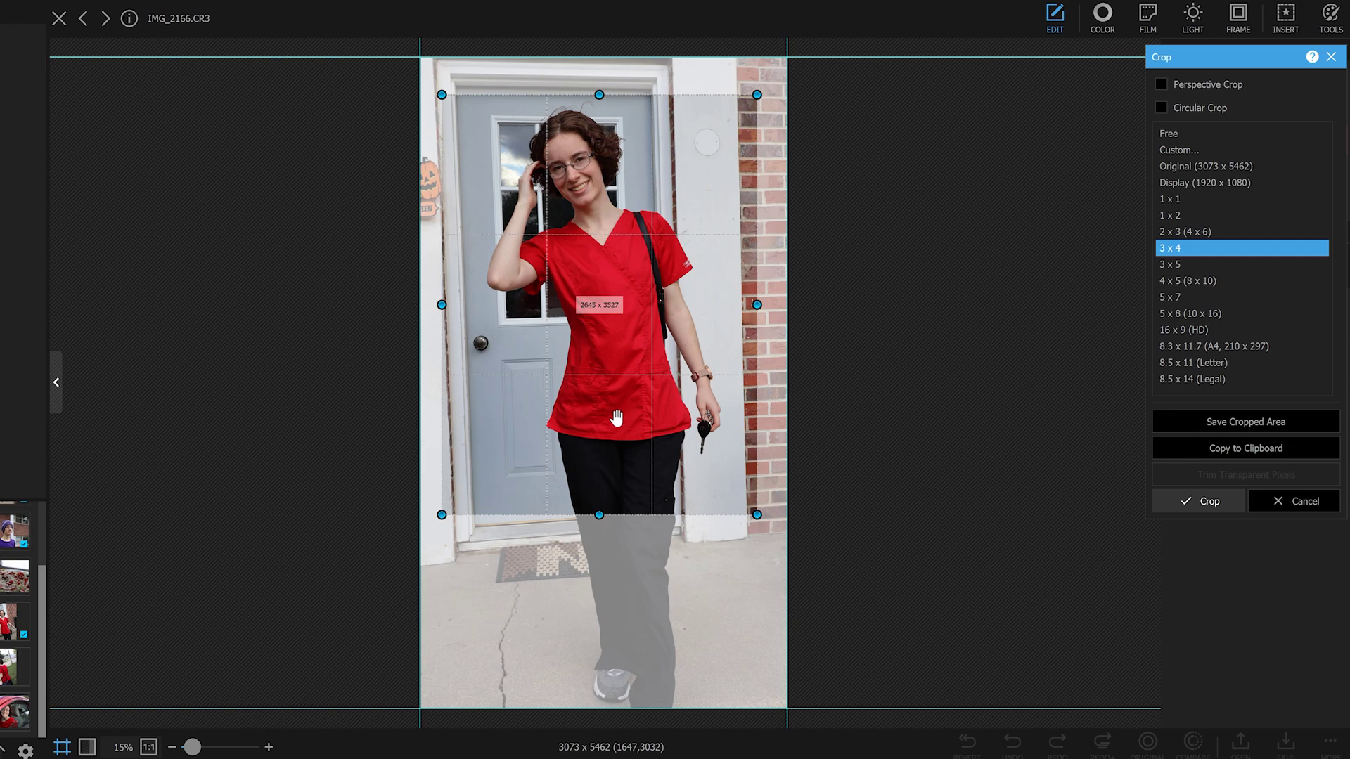
pyautogui.doubleClick(617, 418)
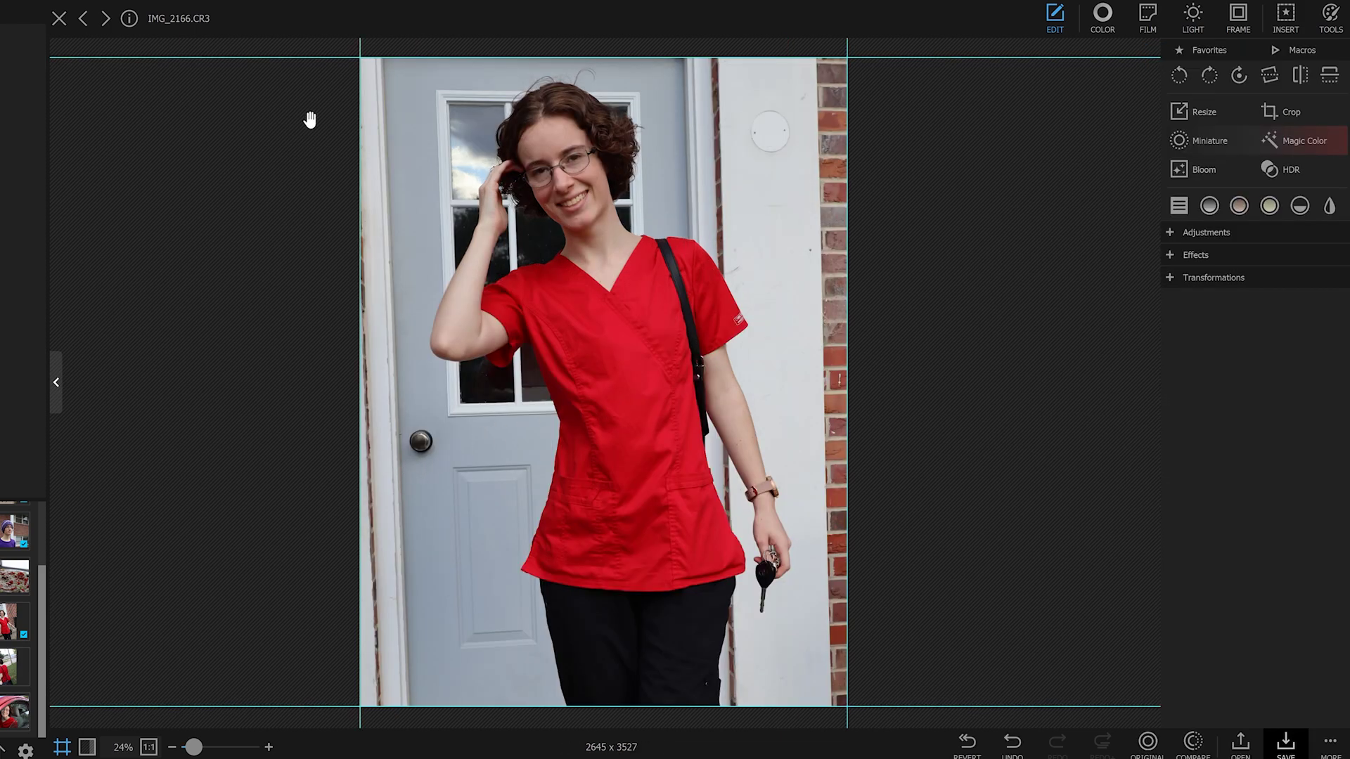
# Step: Remove the dark strip beside the white door frame along the photo's left edge with the Spot Healing Brush
pyautogui.click(1329, 18)
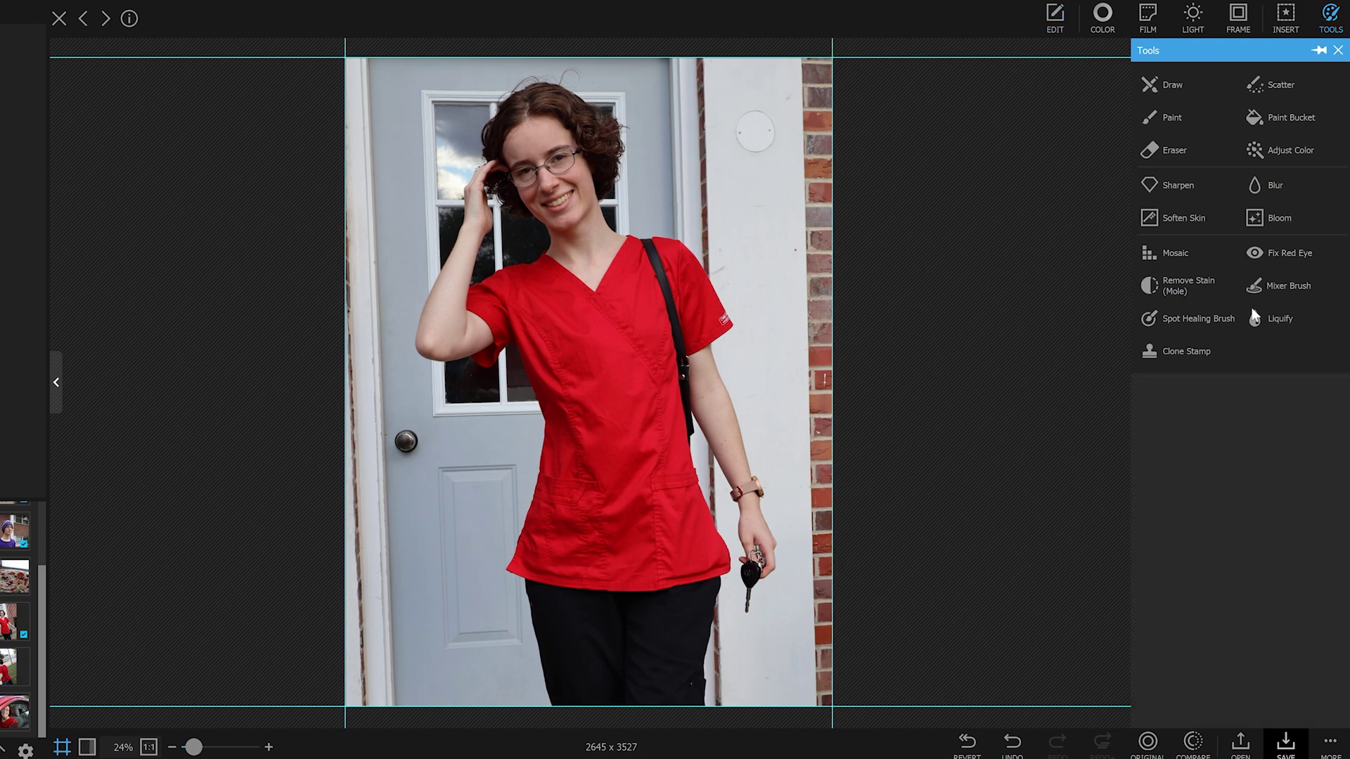
pyautogui.click(1182, 322)
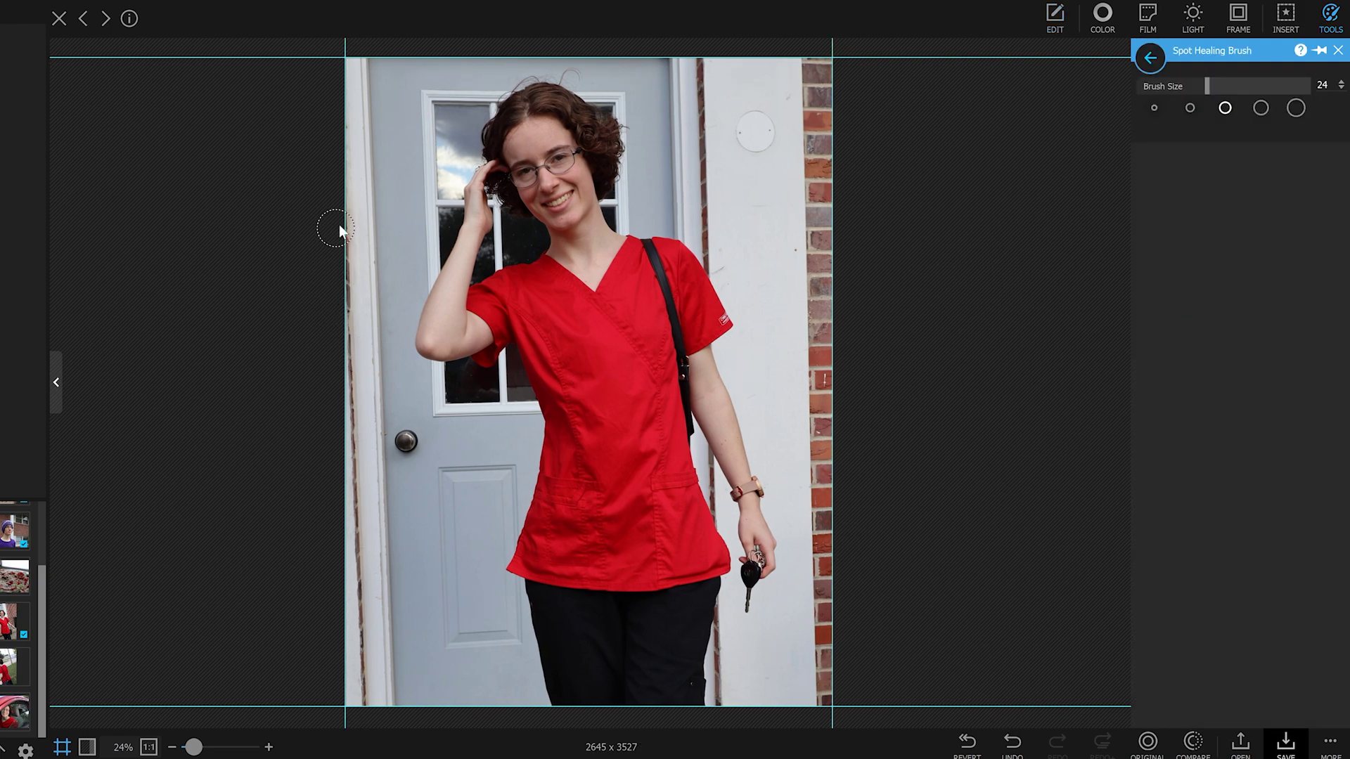
pyautogui.moveTo(336, 222)
pyautogui.mouseDown()
pyautogui.moveTo(351, 592)
pyautogui.moveTo(335, 556)
pyautogui.moveTo(340, 532)
pyautogui.moveTo(350, 604)
pyautogui.mouseUp()
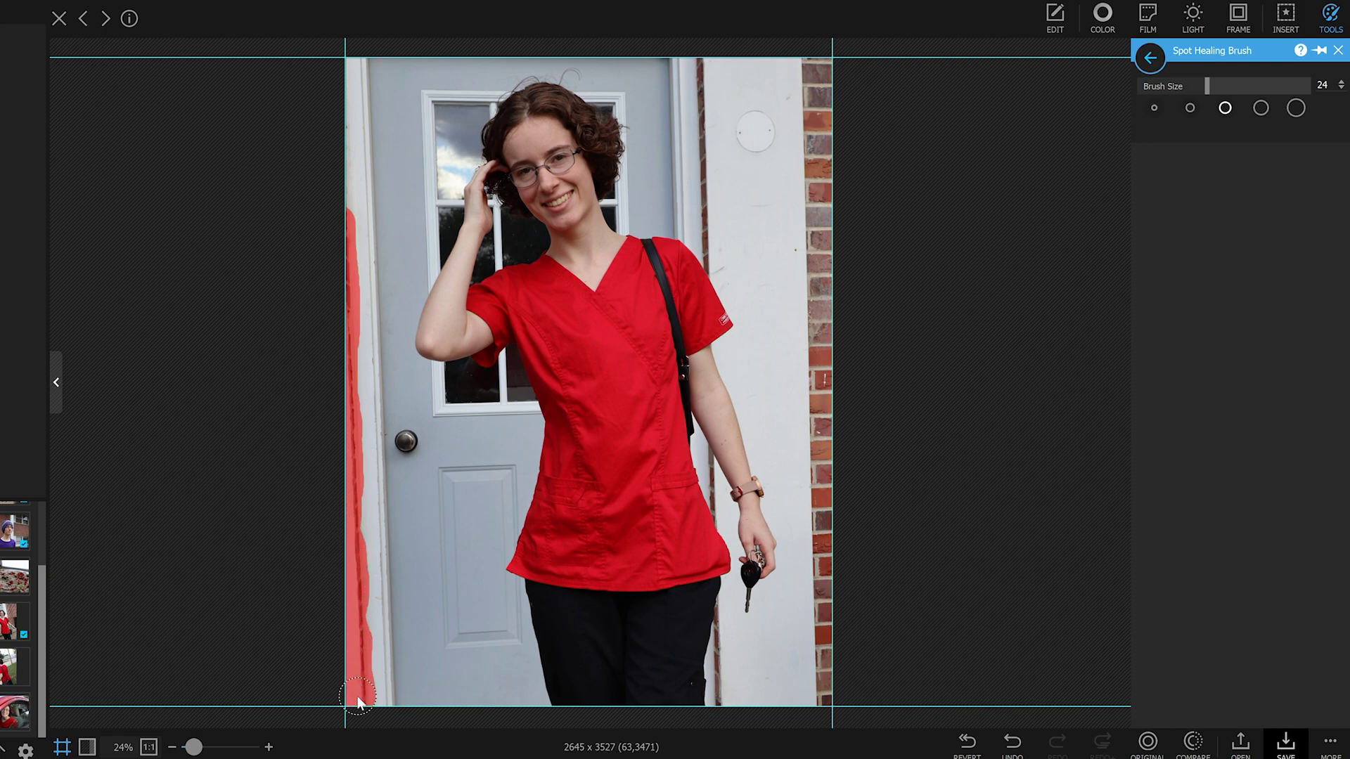
pyautogui.moveTo(370, 678); pyautogui.dragTo(369, 680)
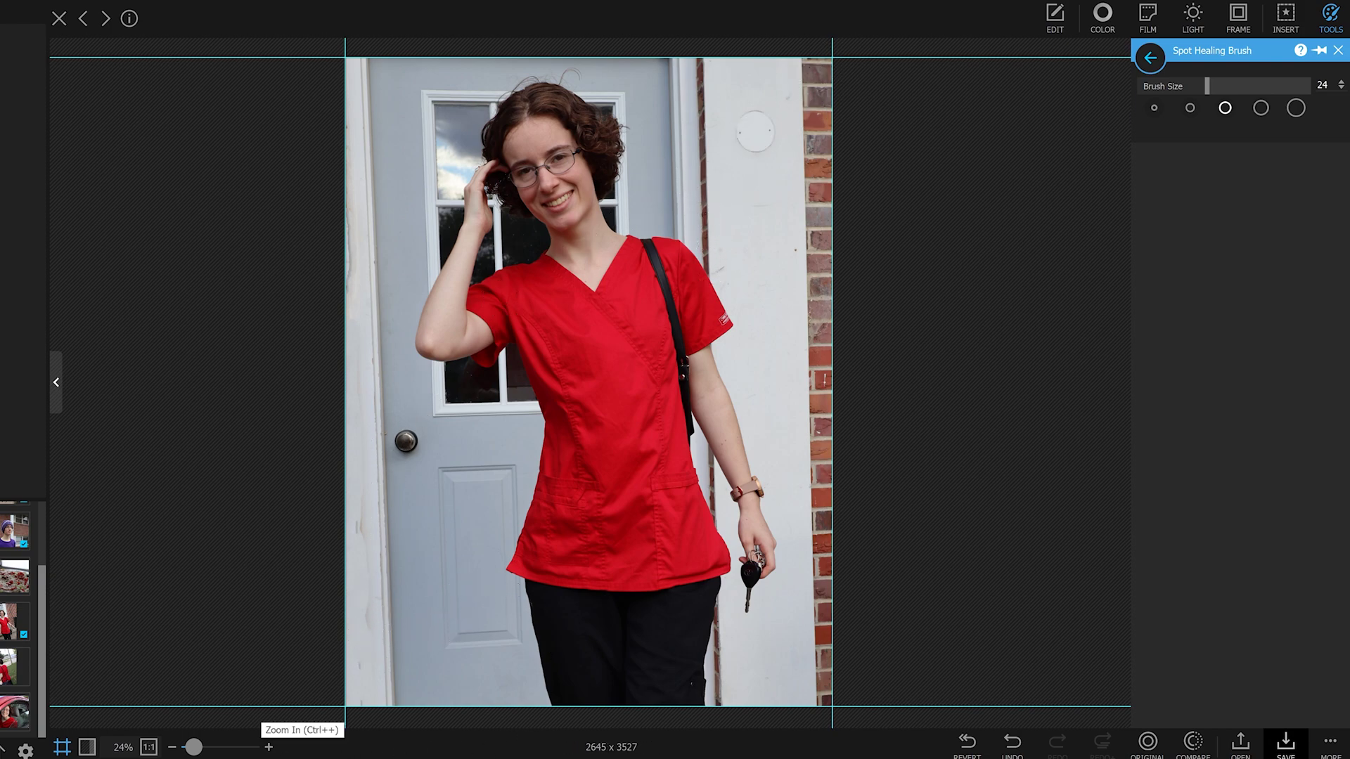
pyautogui.moveTo(193, 747); pyautogui.dragTo(190, 750)
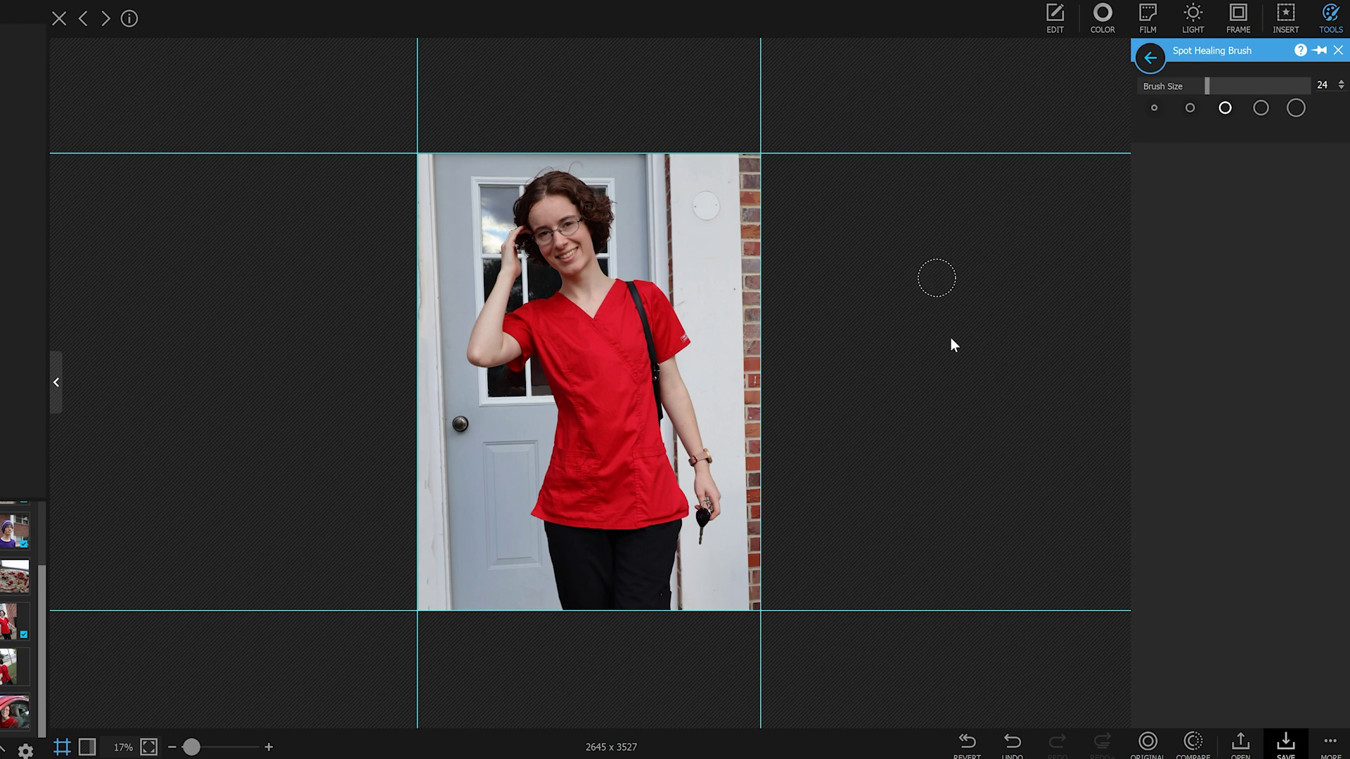
# Step: Close the edited photo without saving and return to the flagged thumbnails in the Viewer
pyautogui.click(64, 22)
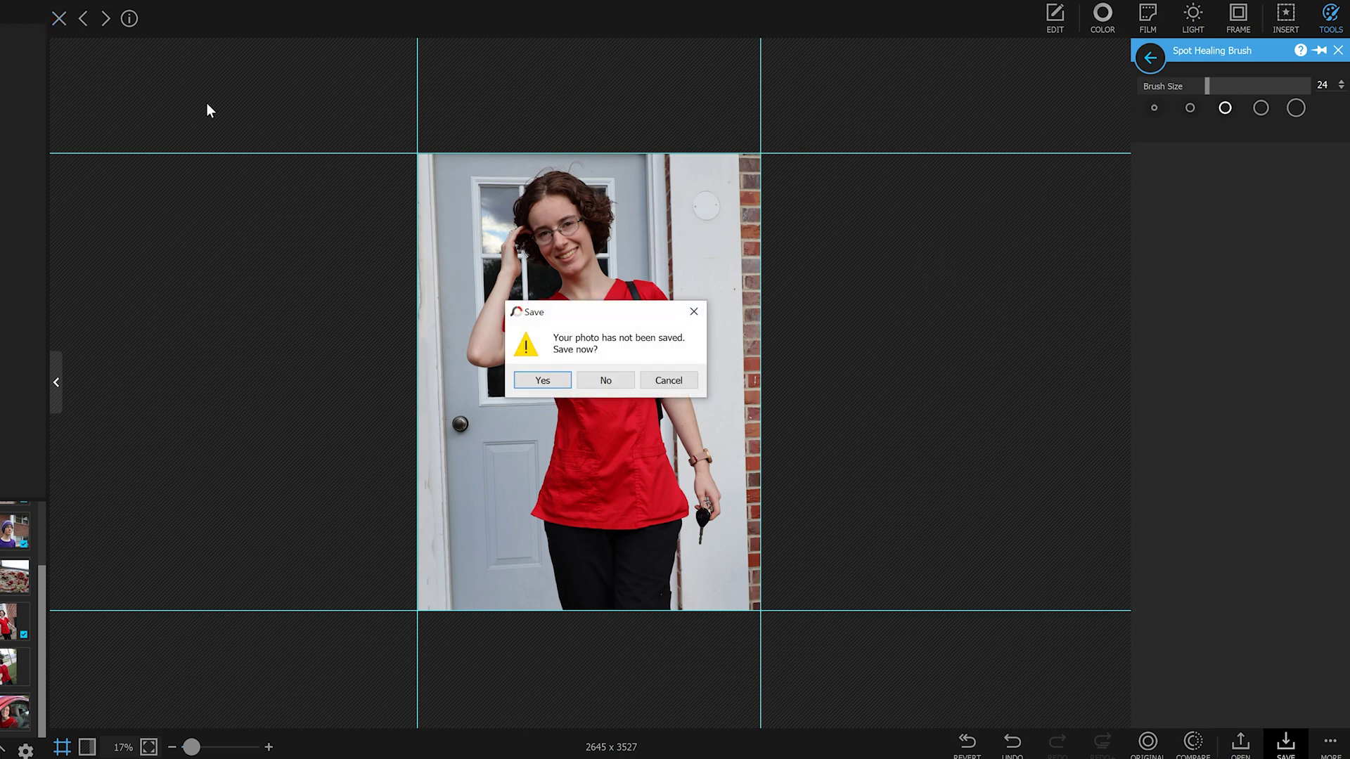
pyautogui.click(615, 381)
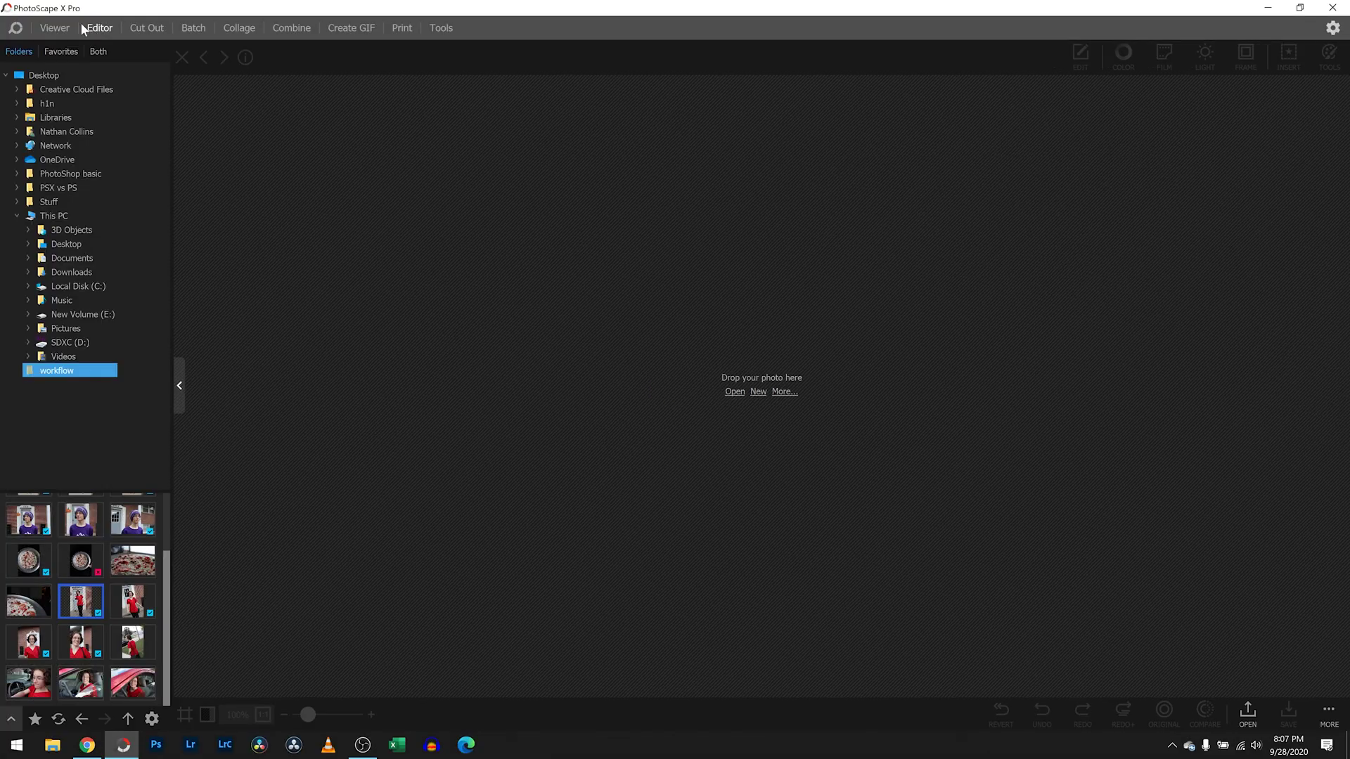
pyautogui.click(64, 28)
pyautogui.click(18, 52)
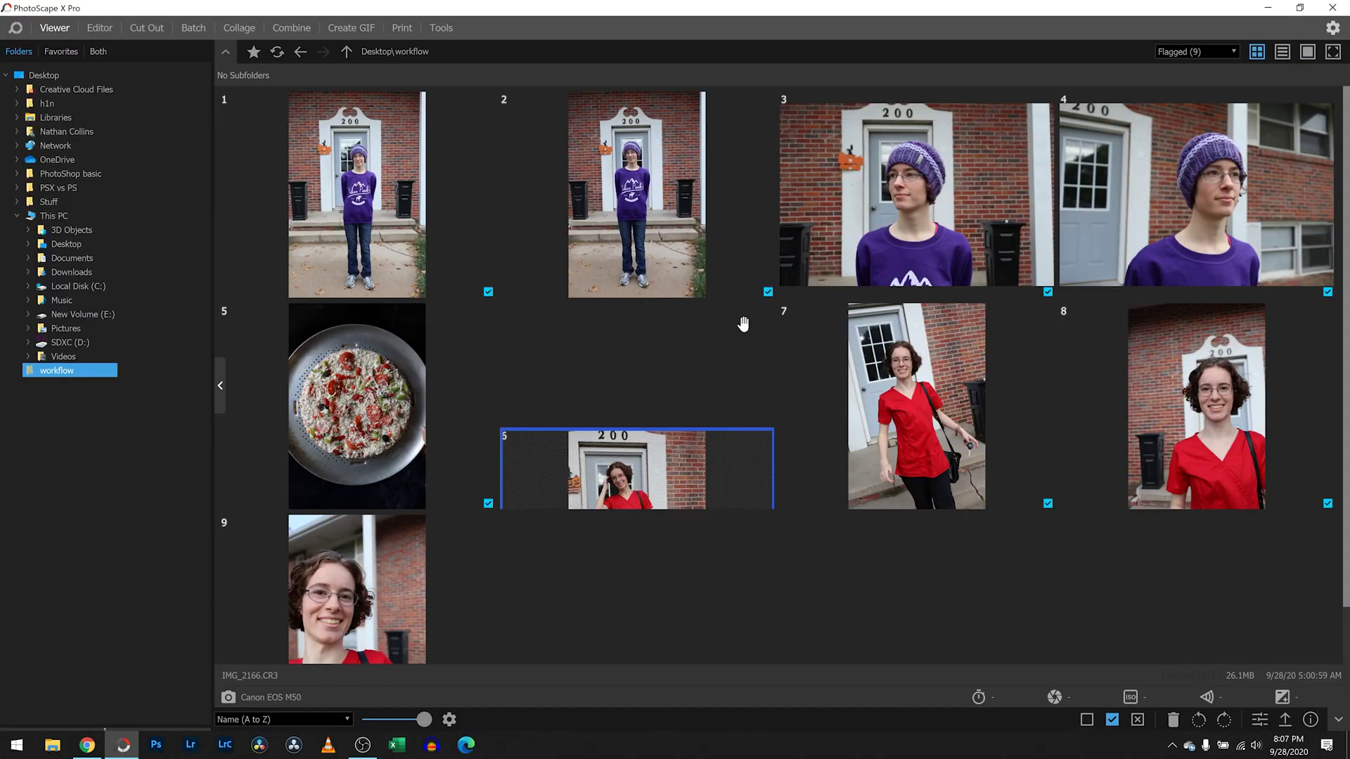
# Step: Open IMG_2167.CR3 in the Editor and rotate it 90° counterclockwise to portrait orientation
pyautogui.doubleClick(899, 409)
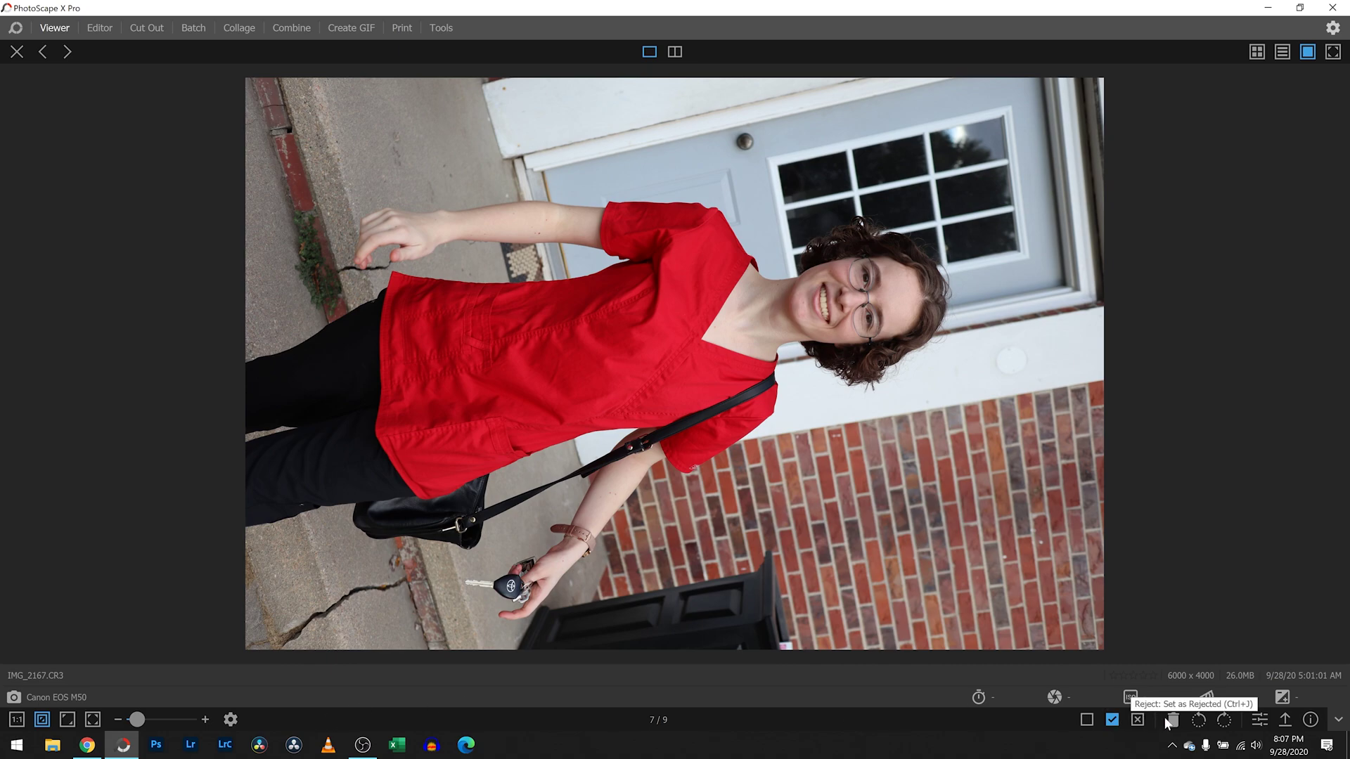
pyautogui.click(1258, 718)
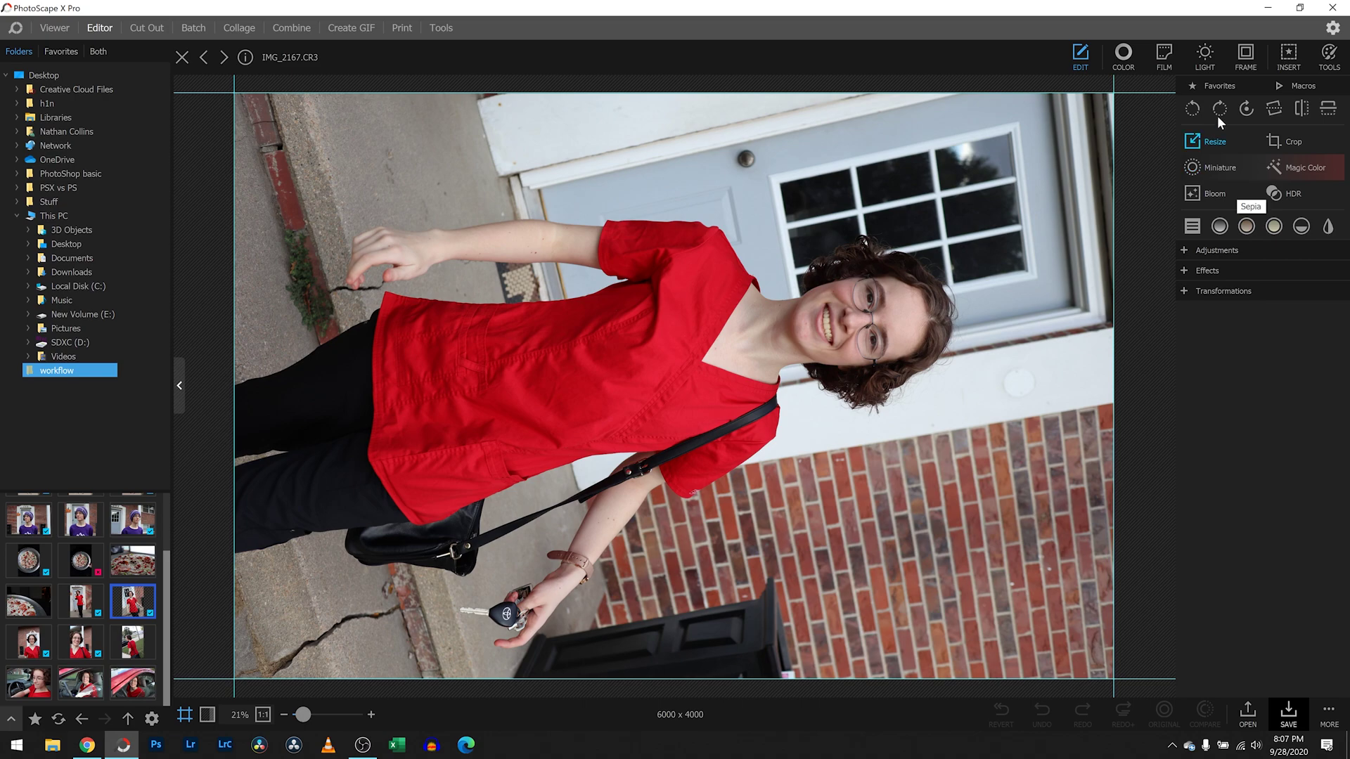
pyautogui.click(1194, 111)
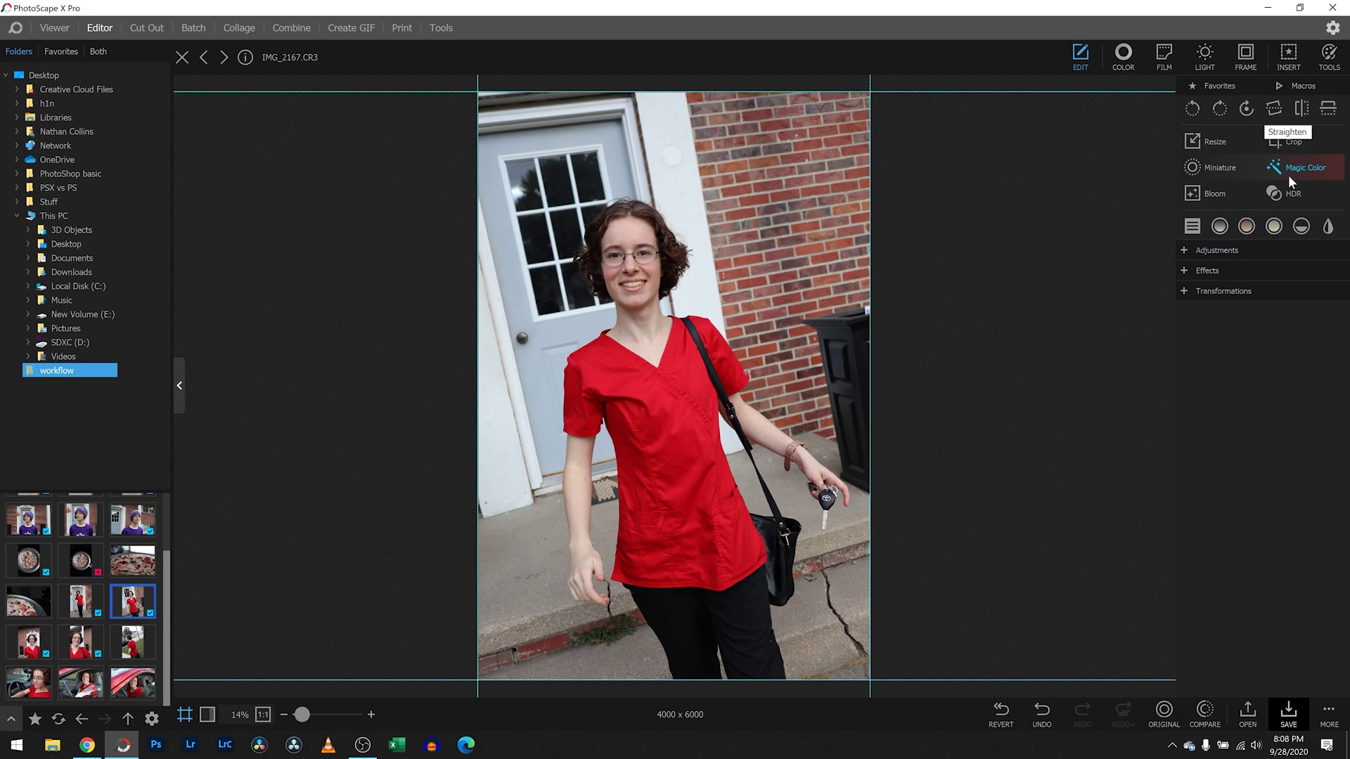
# Step: Try a 3 x 4 crop of about 3357 x 4475 px around the woman plus a free rotation, and undo the crop
pyautogui.click(1289, 142)
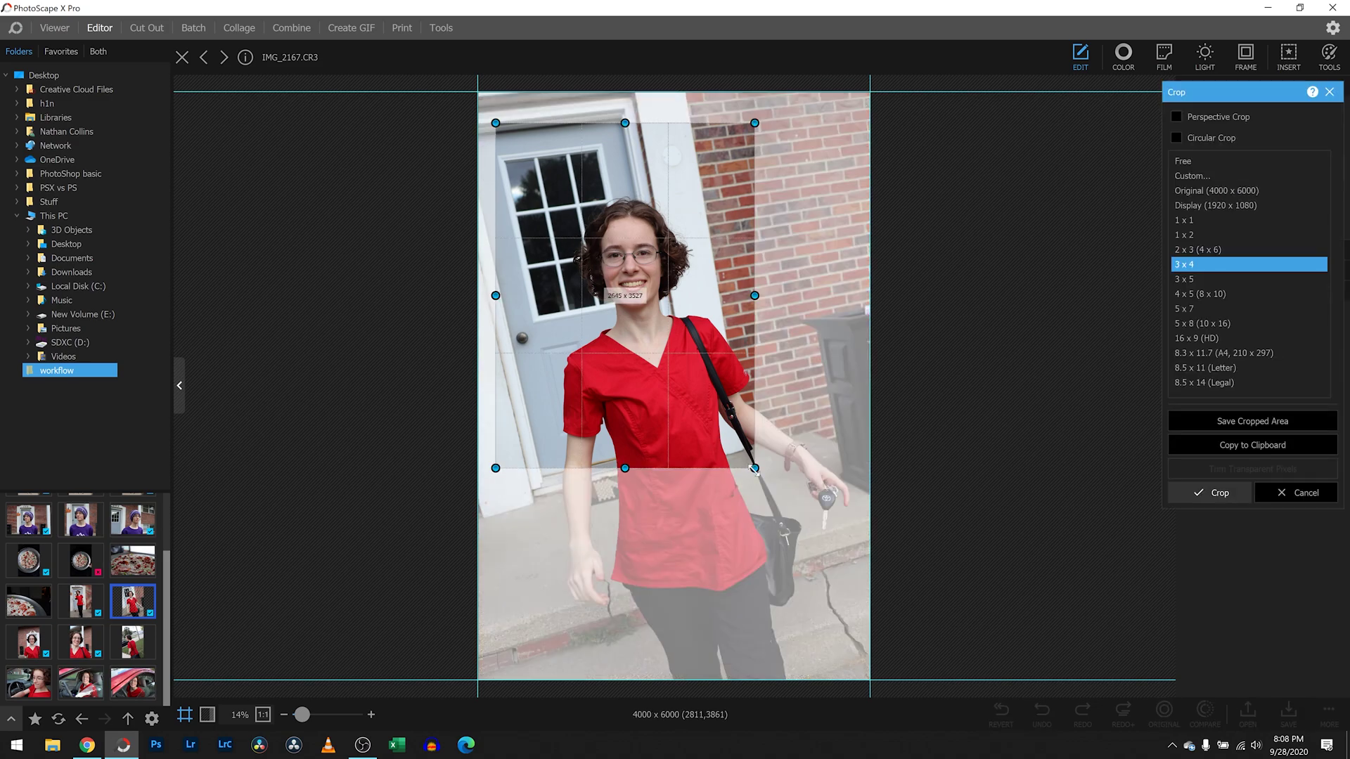
pyautogui.moveTo(754, 468); pyautogui.dragTo(824, 560)
pyautogui.moveTo(770, 503); pyautogui.dragTo(807, 561)
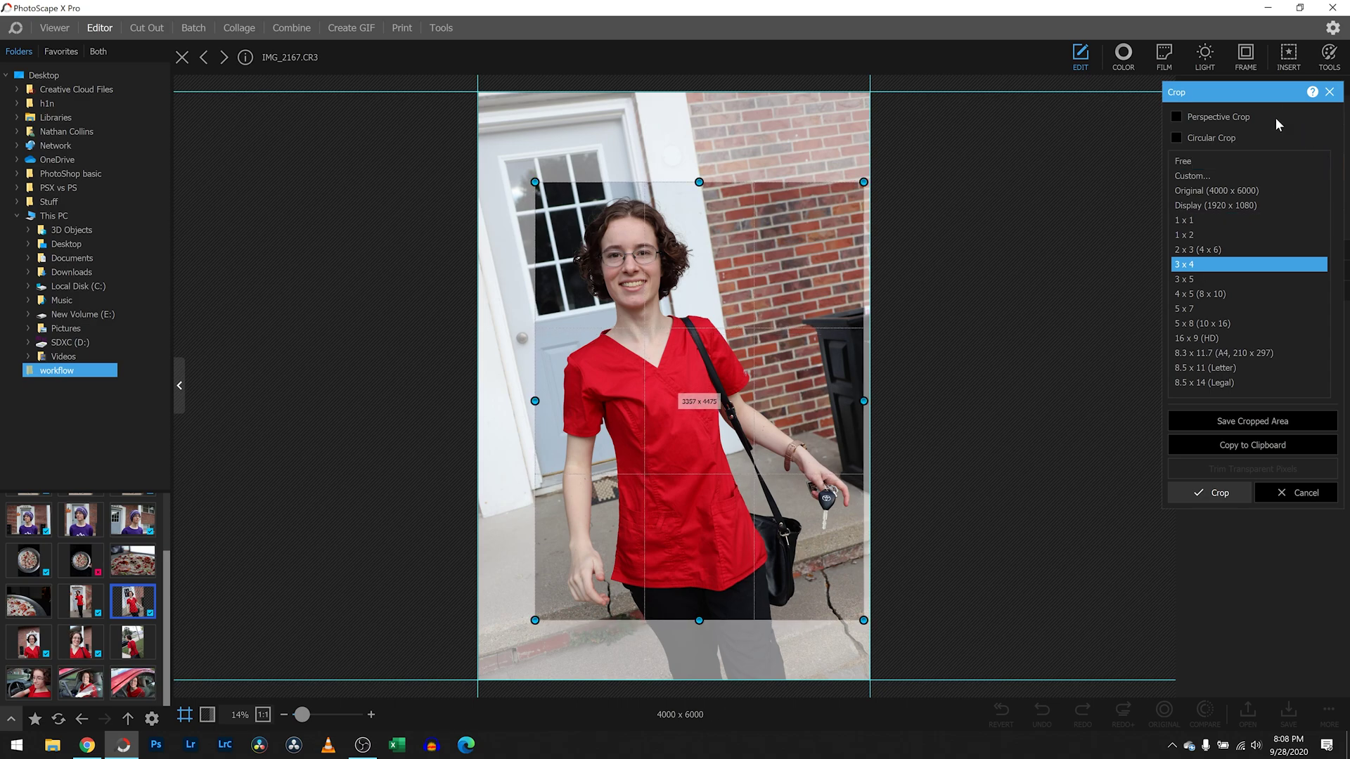
pyautogui.click(1203, 493)
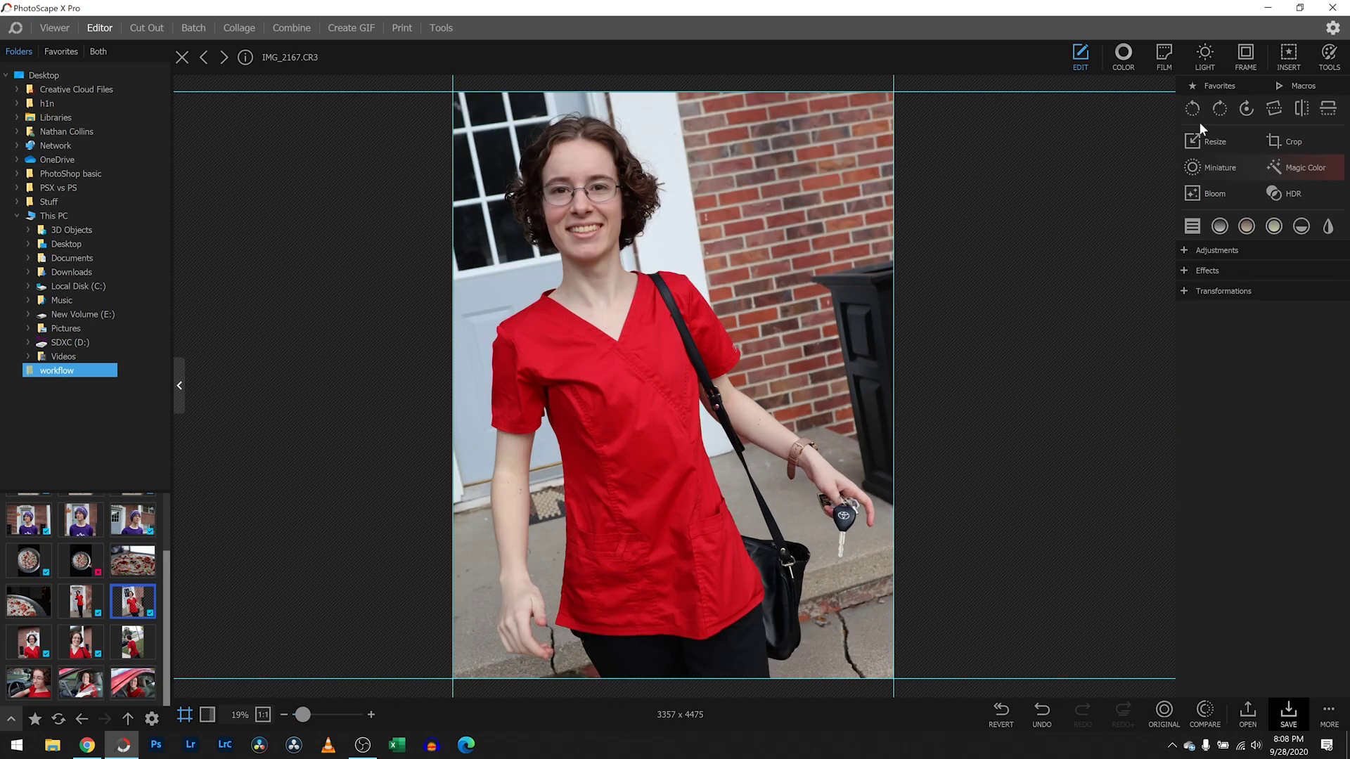
pyautogui.click(1248, 111)
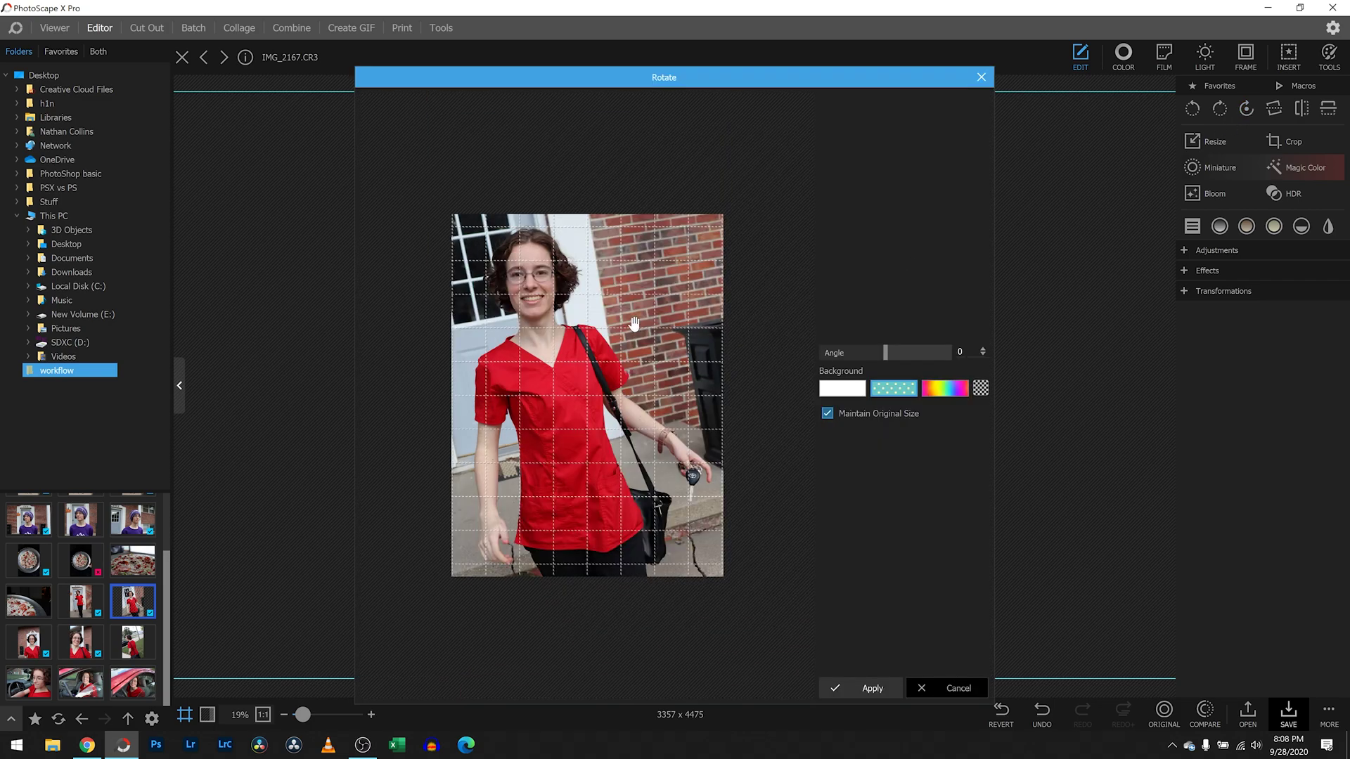
pyautogui.moveTo(634, 324); pyautogui.dragTo(718, 281)
pyautogui.click(982, 79)
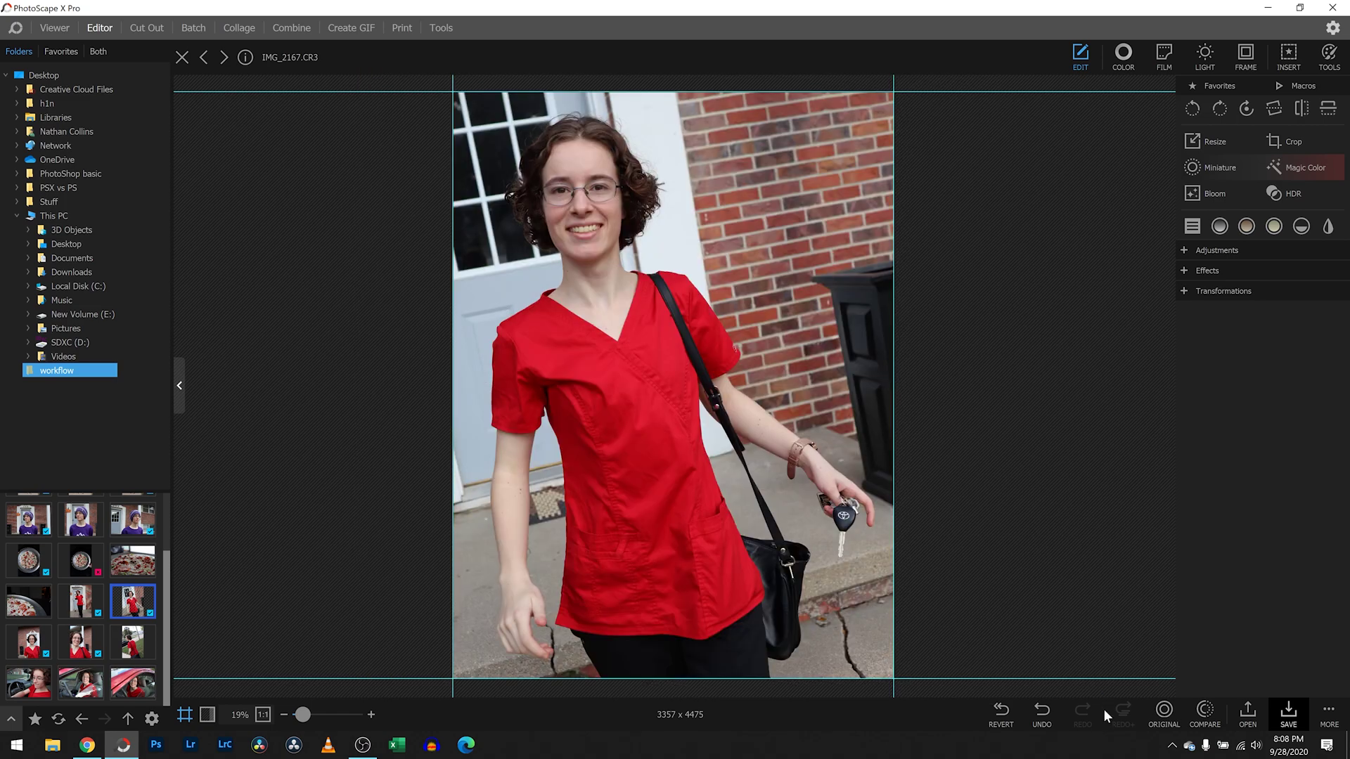
pyautogui.click(1038, 712)
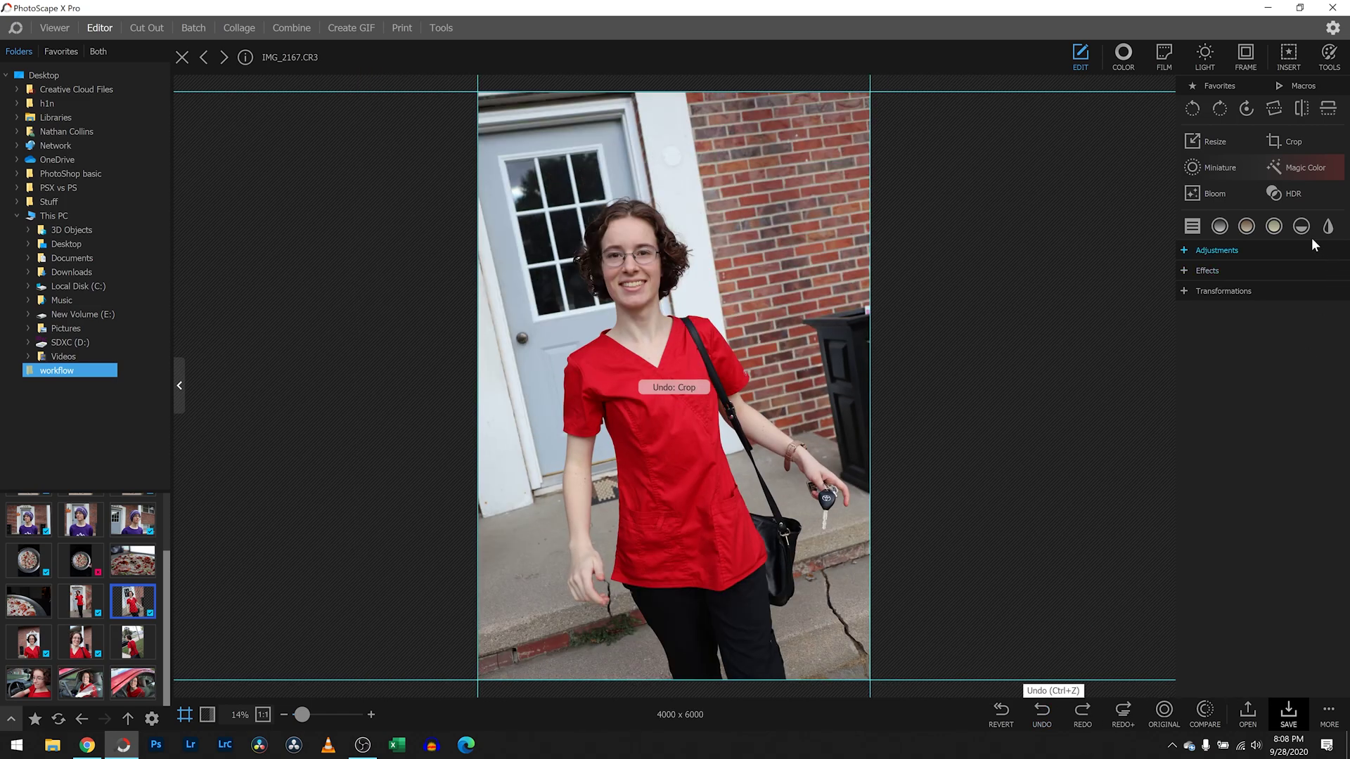
# Step: Straighten the tilted photo so the door frame and the brick wall stand vertical
pyautogui.click(1272, 109)
pyautogui.moveTo(570, 665); pyautogui.dragTo(662, 660)
pyautogui.moveTo(656, 654); pyautogui.dragTo(654, 654)
pyautogui.press('Return')
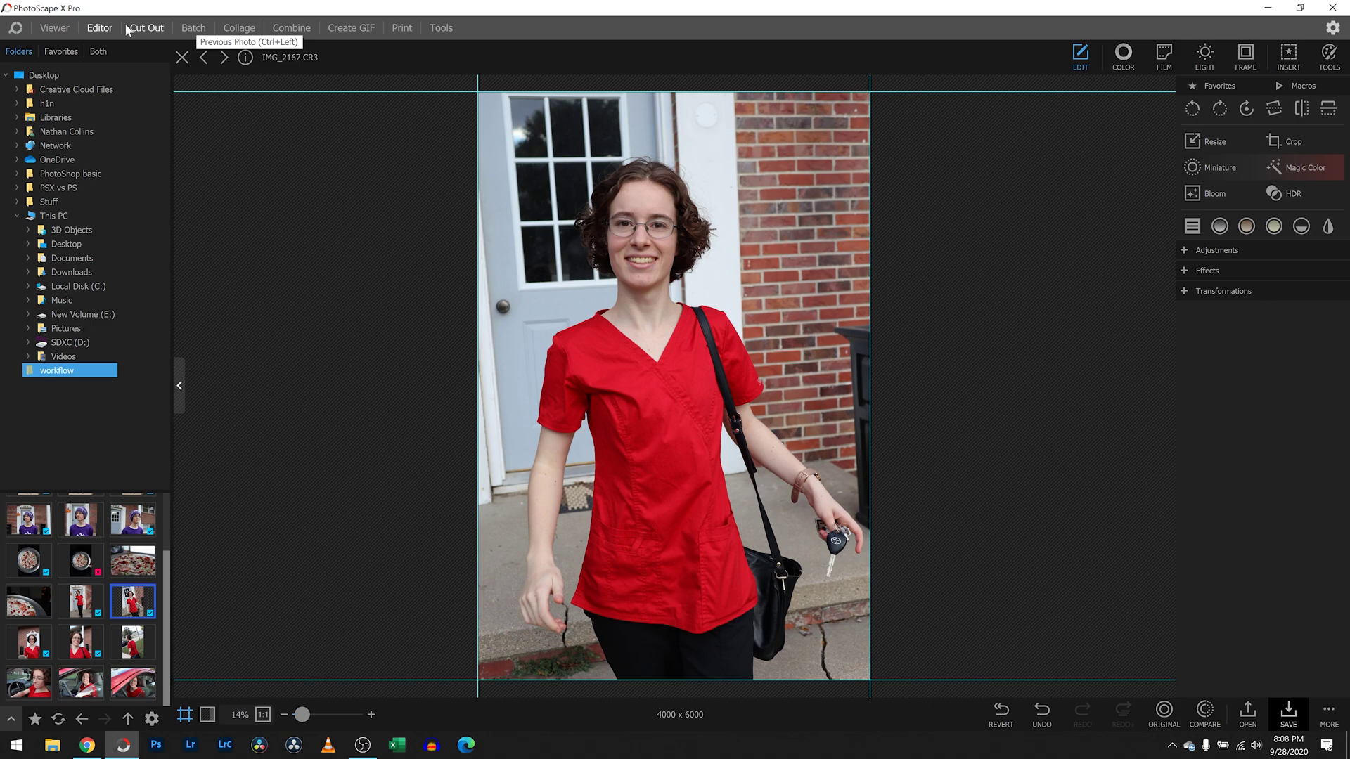
# Step: Open IMG_2168.CR3 in the Editor without saving the previous photo, and rotate it 90° counterclockwise to portrait orientation
pyautogui.click(47, 29)
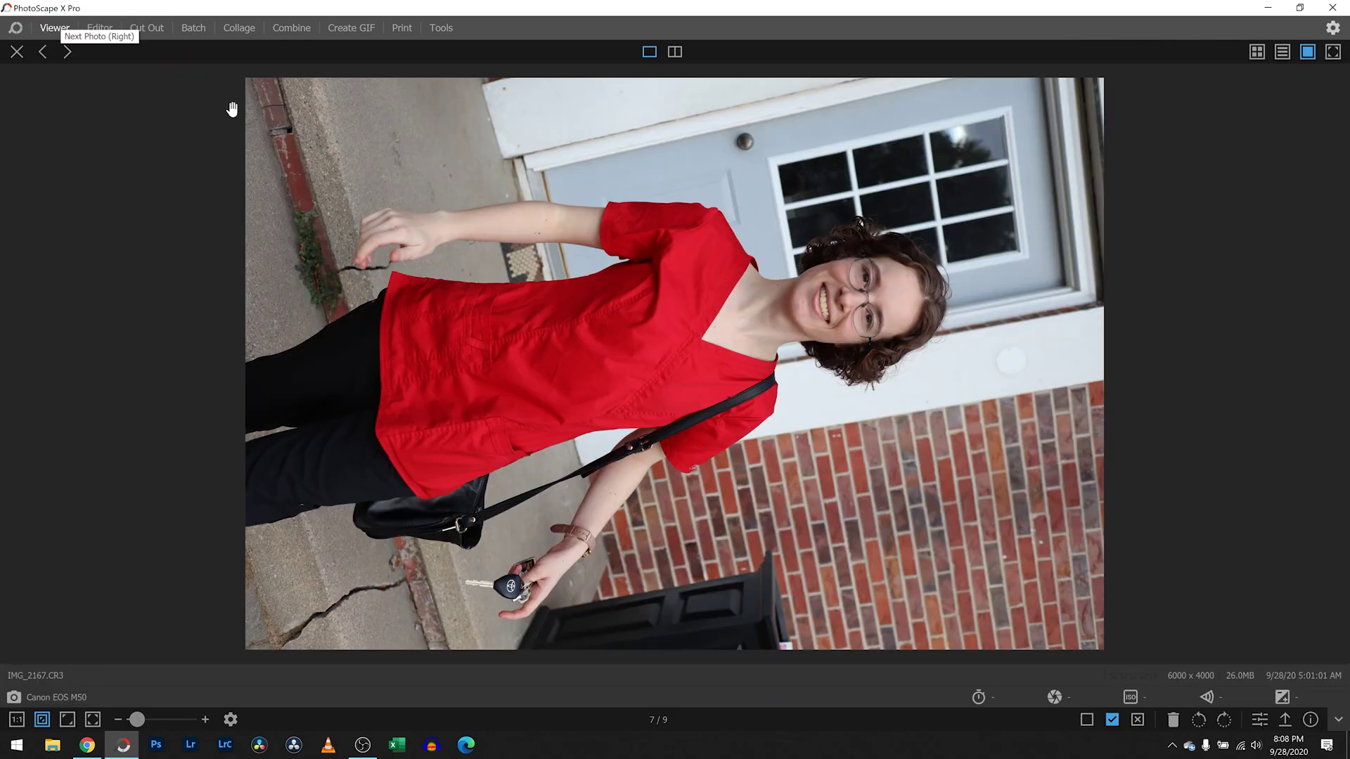
pyautogui.click(17, 51)
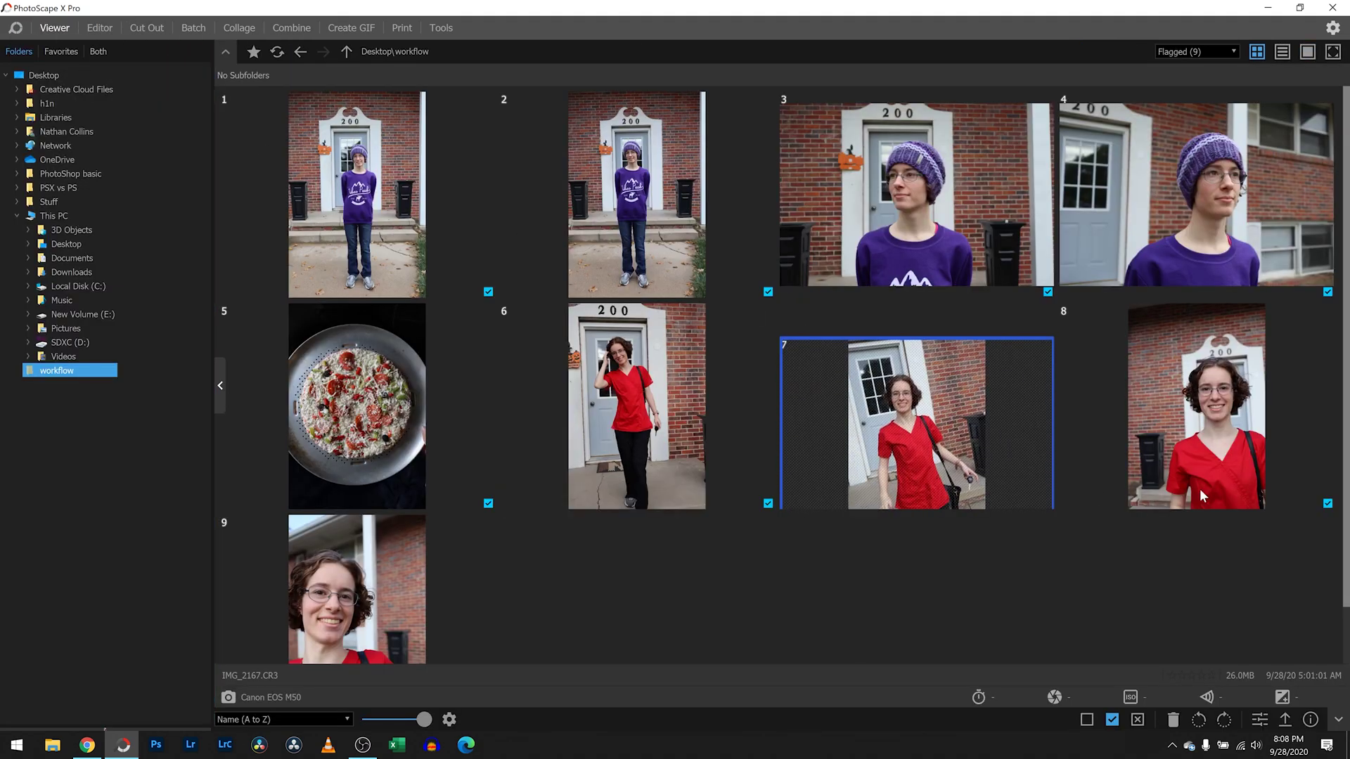
pyautogui.doubleClick(1216, 447)
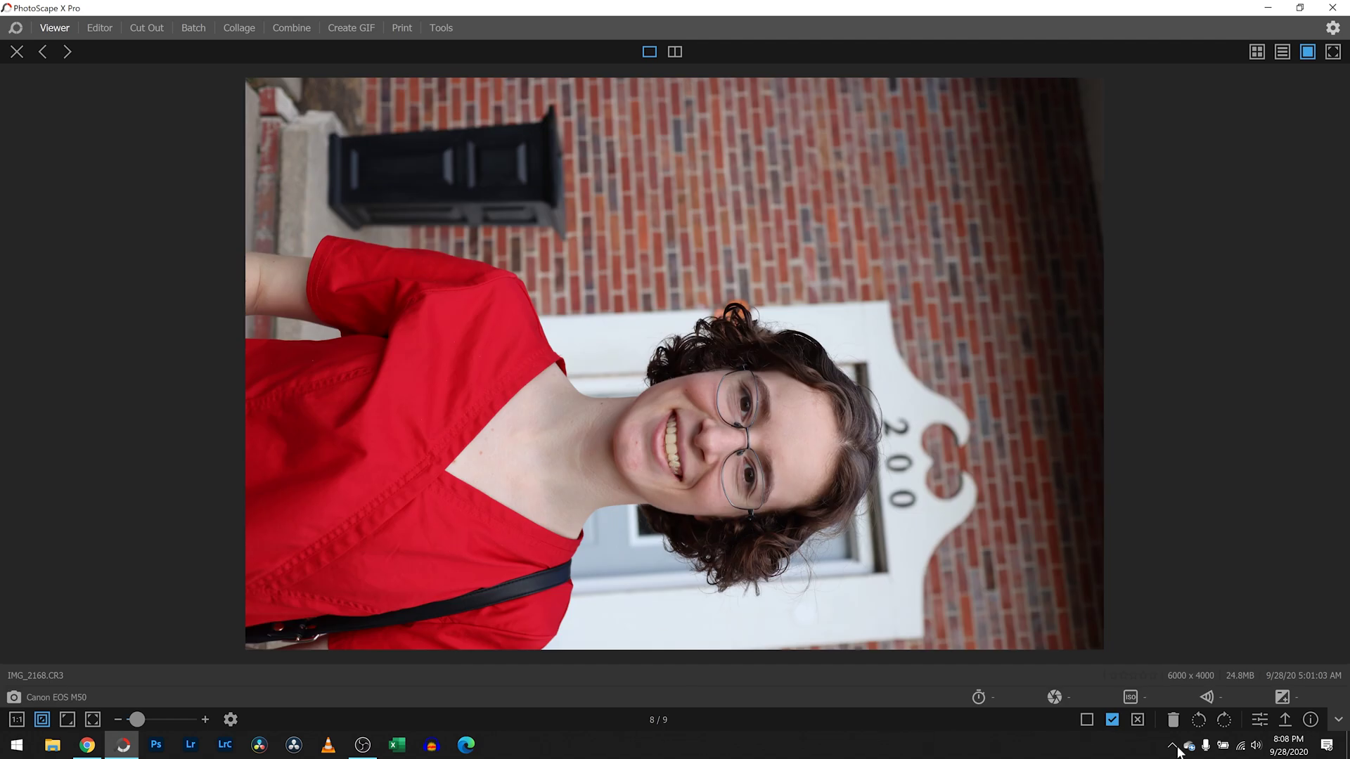
pyautogui.click(1260, 720)
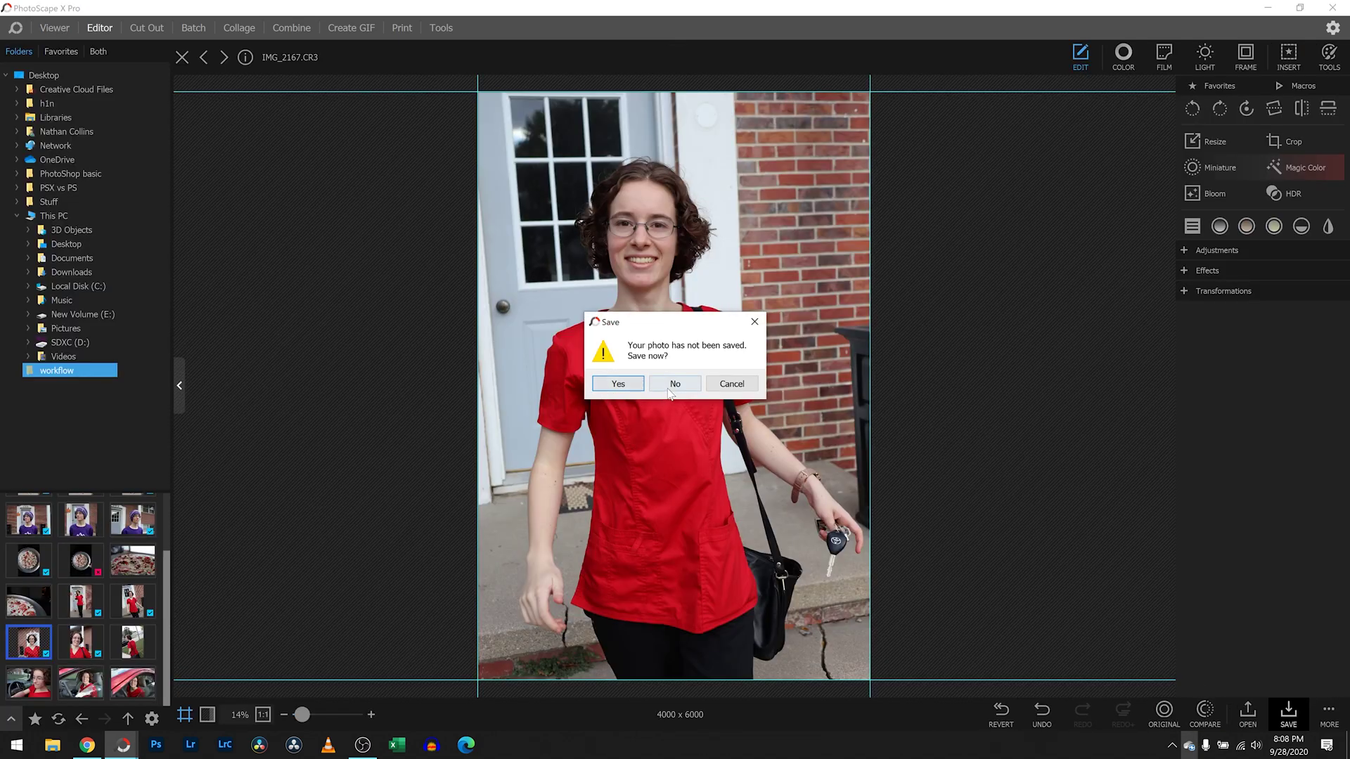
pyautogui.click(670, 388)
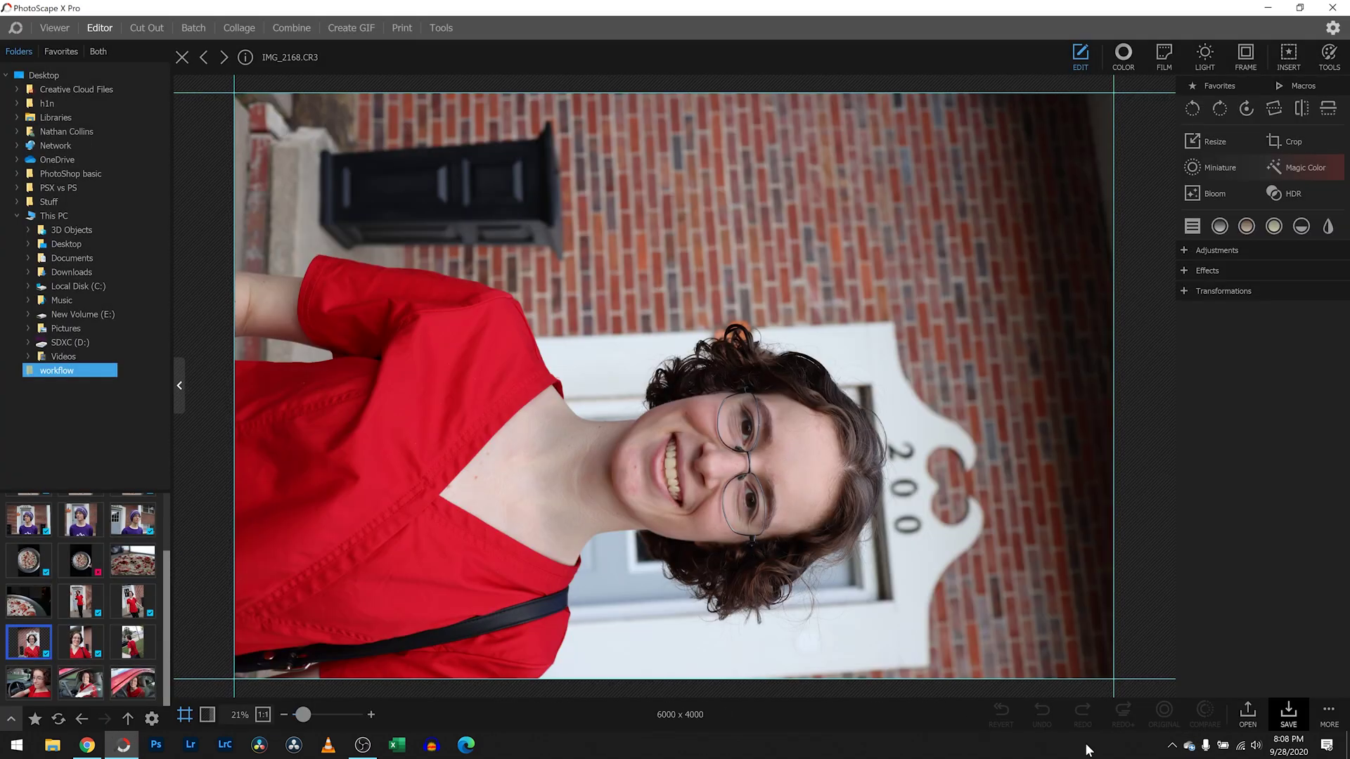
pyautogui.click(1195, 107)
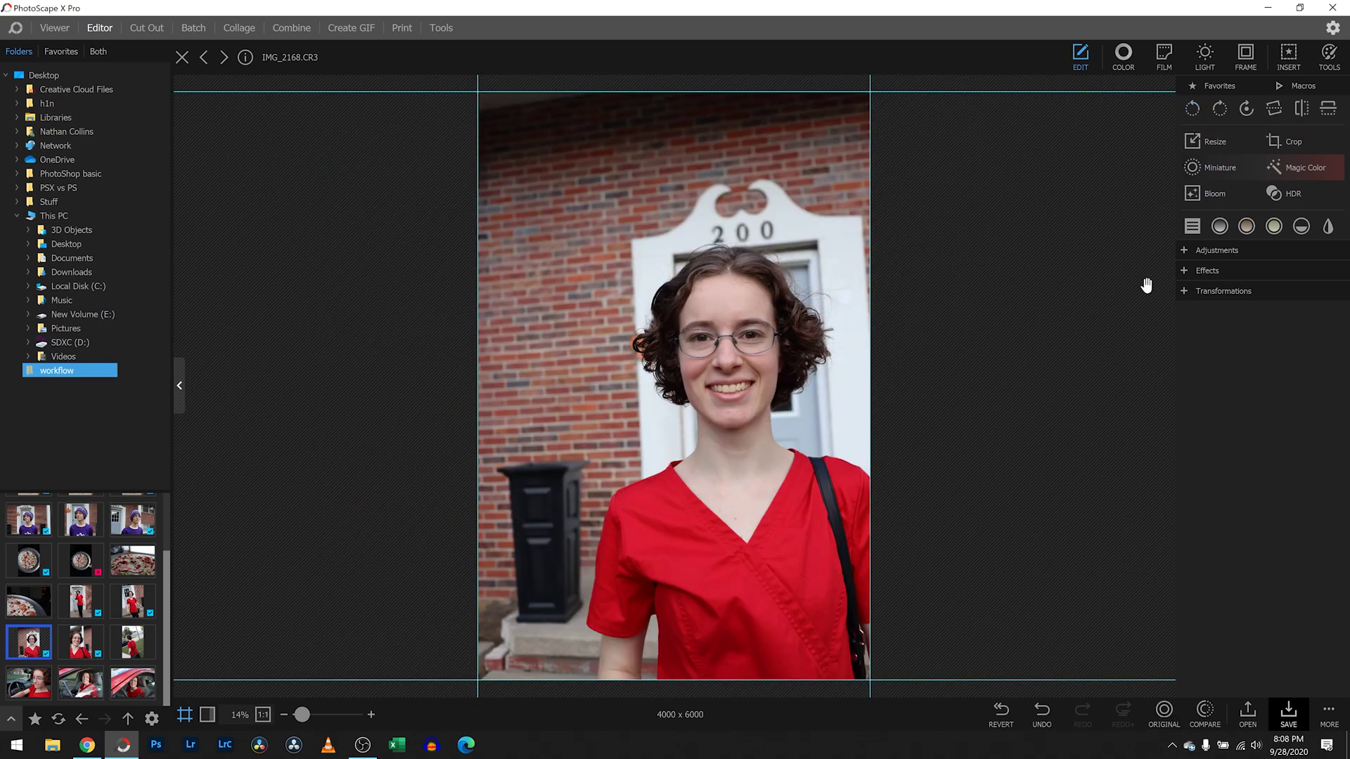
# Step: Crop the photo at 1 x 1 to about 3615 x 3615 px, framing the woman's head and shoulders below the house number
pyautogui.click(1280, 142)
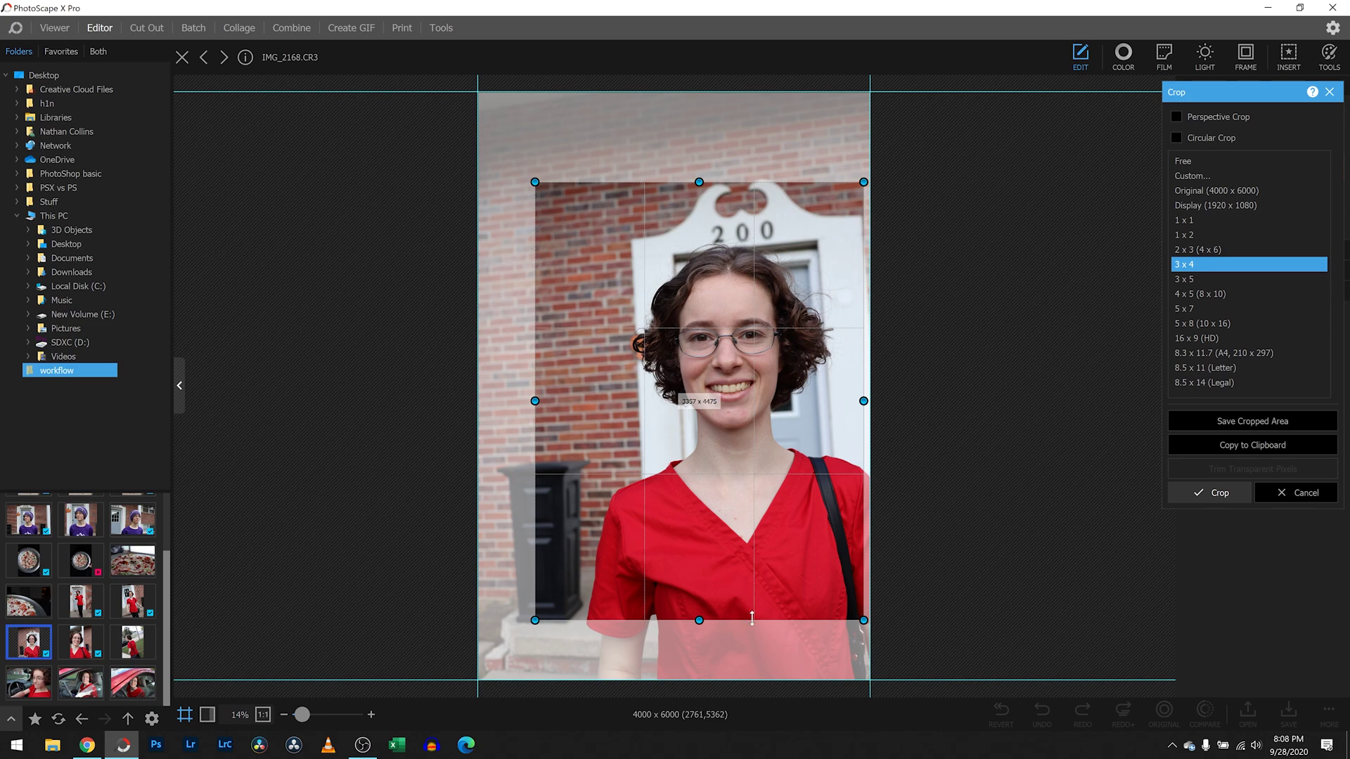
pyautogui.moveTo(778, 589); pyautogui.dragTo(773, 583)
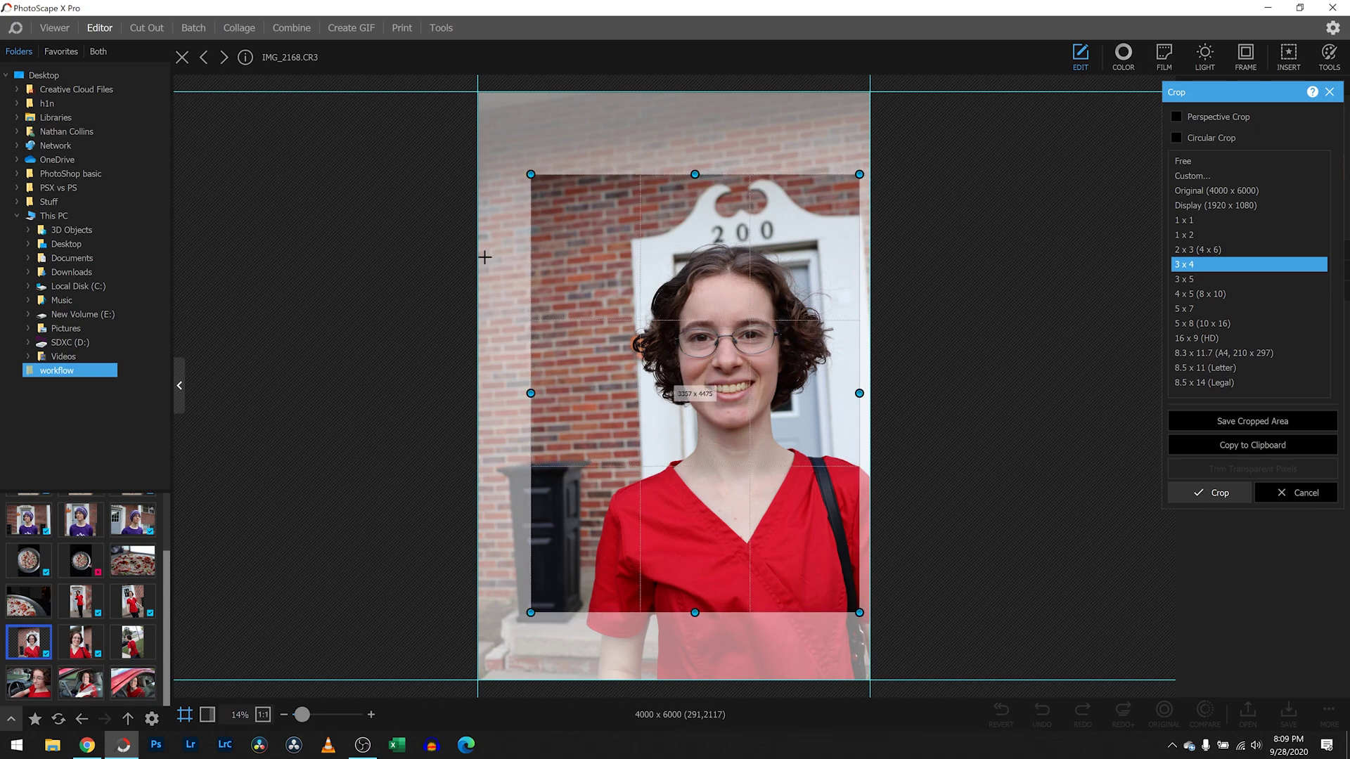
pyautogui.click(1184, 220)
pyautogui.moveTo(516, 214); pyautogui.dragTo(1013, 590)
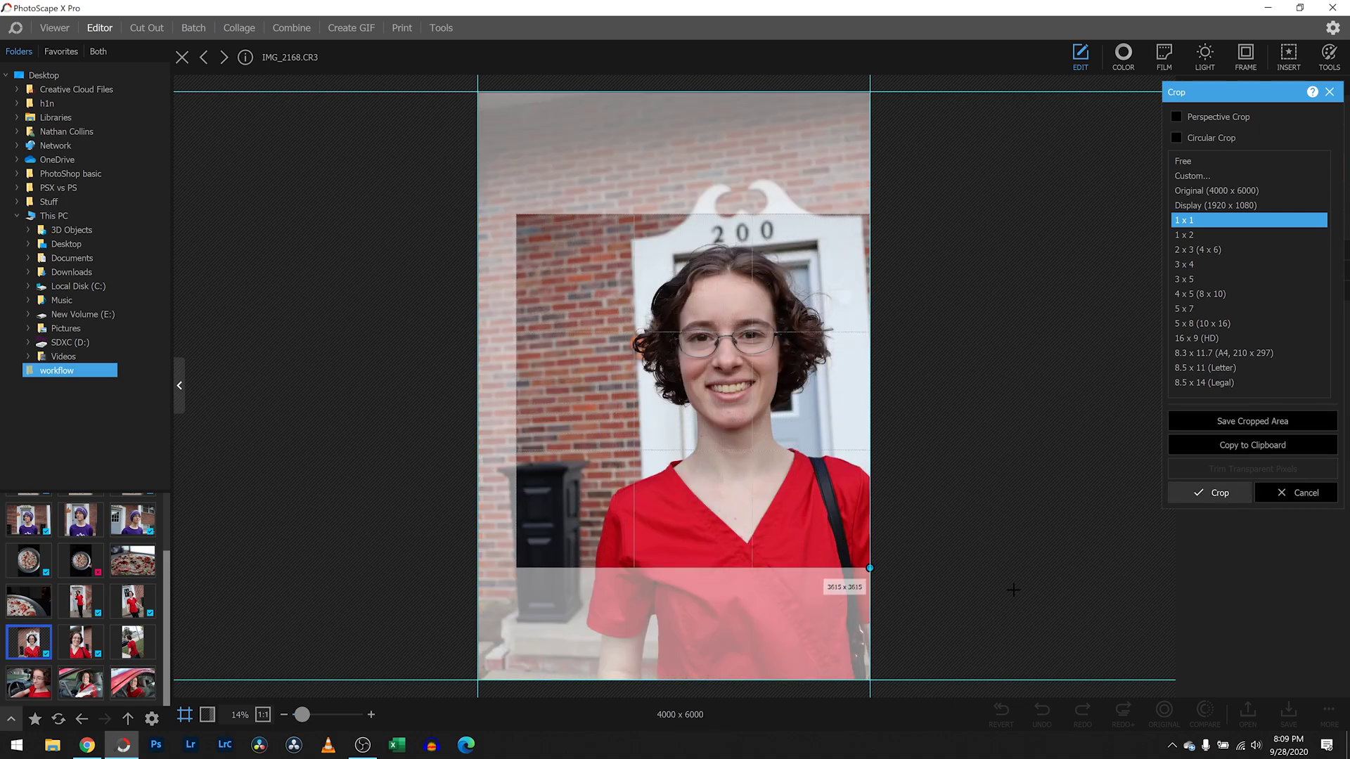
pyautogui.moveTo(1033, 657); pyautogui.dragTo(1030, 654)
pyautogui.moveTo(718, 541); pyautogui.dragTo(723, 535)
pyautogui.press('Return')
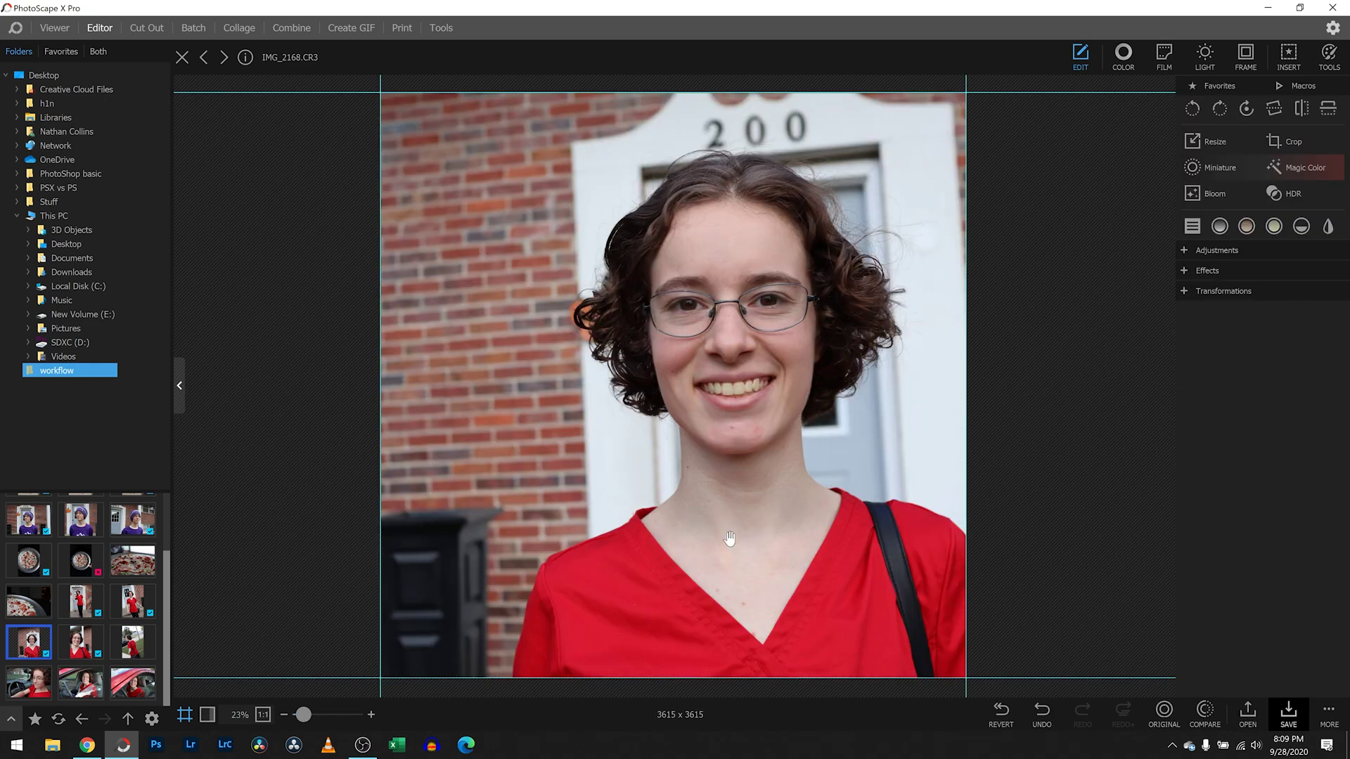
pyautogui.moveTo(308, 713); pyautogui.dragTo(299, 716)
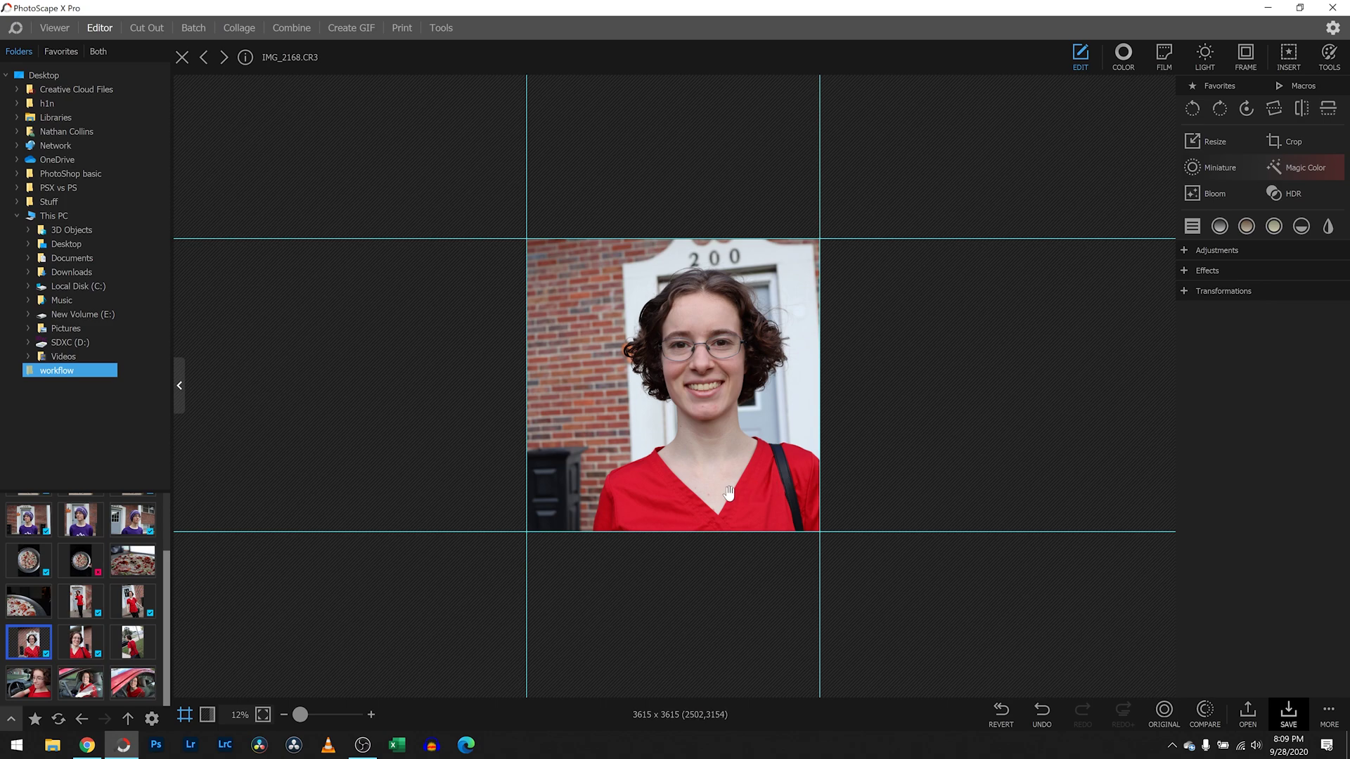
# Step: Open the last flagged photo, IMG_2169.CR3, in the Editor and discard the unsaved changes to the previous photo
pyautogui.click(51, 28)
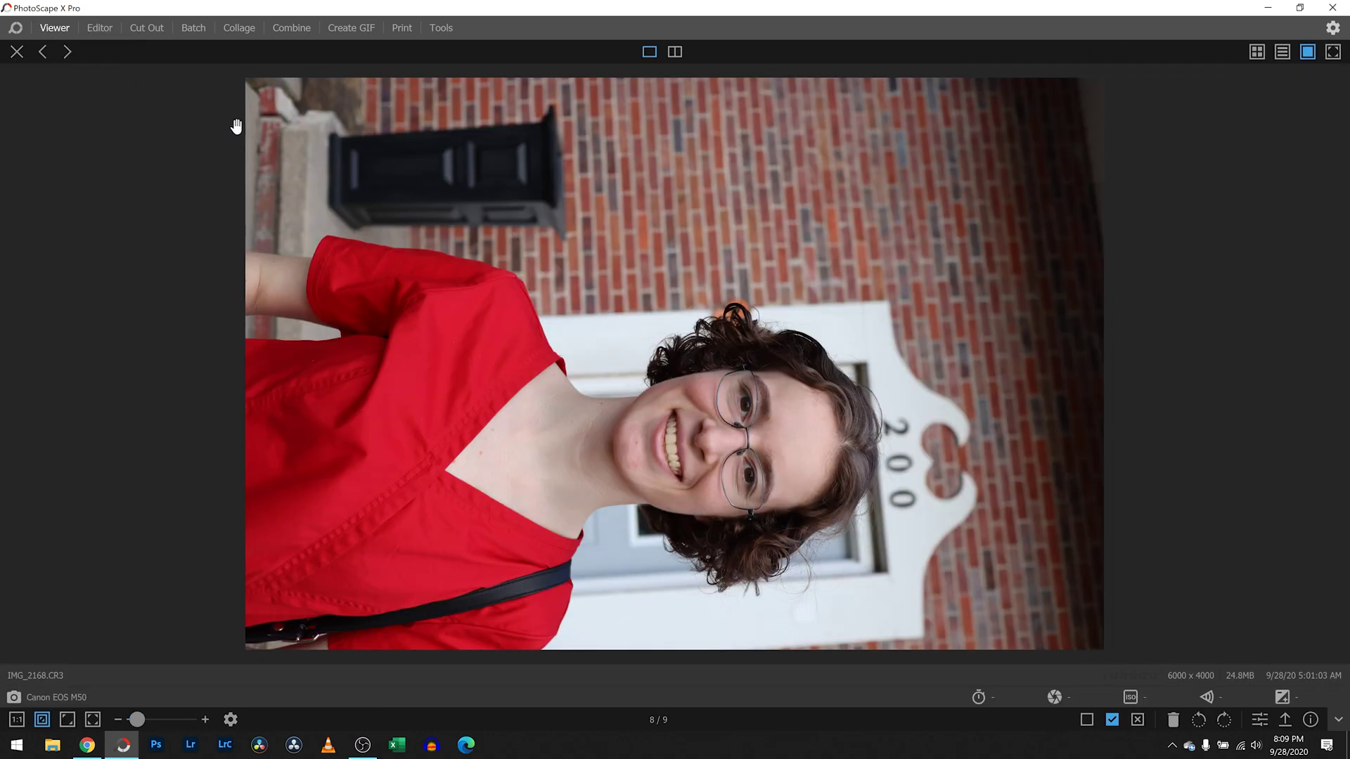
pyautogui.click(17, 51)
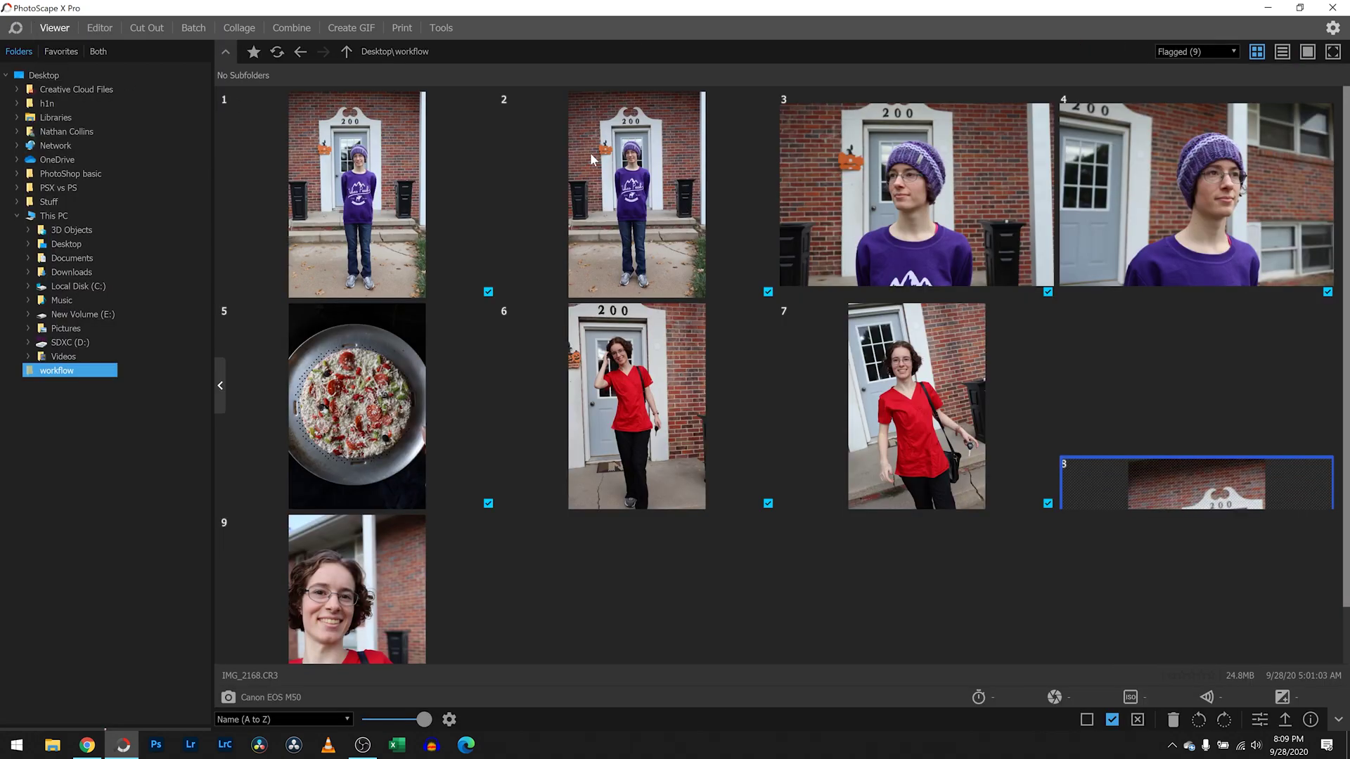
pyautogui.click(398, 588)
pyautogui.doubleClick(398, 588)
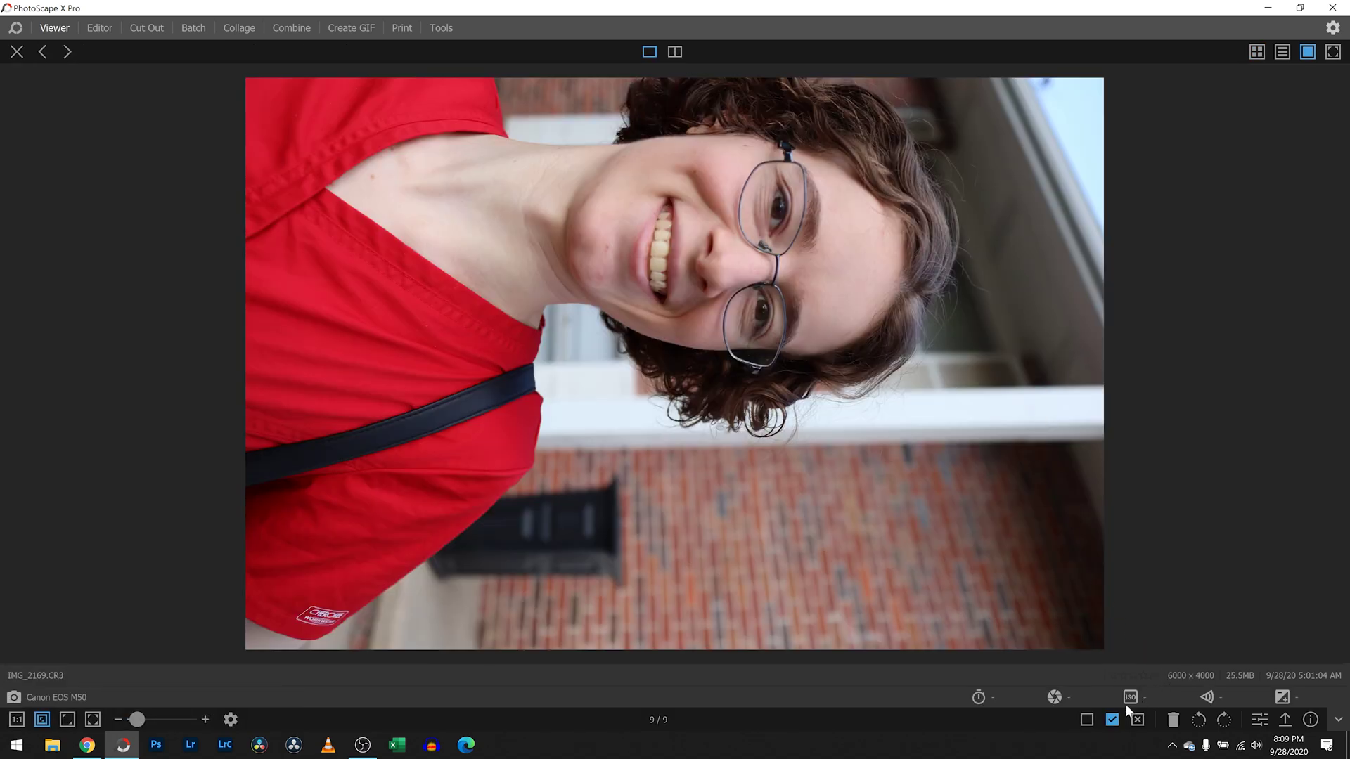
pyautogui.click(1260, 719)
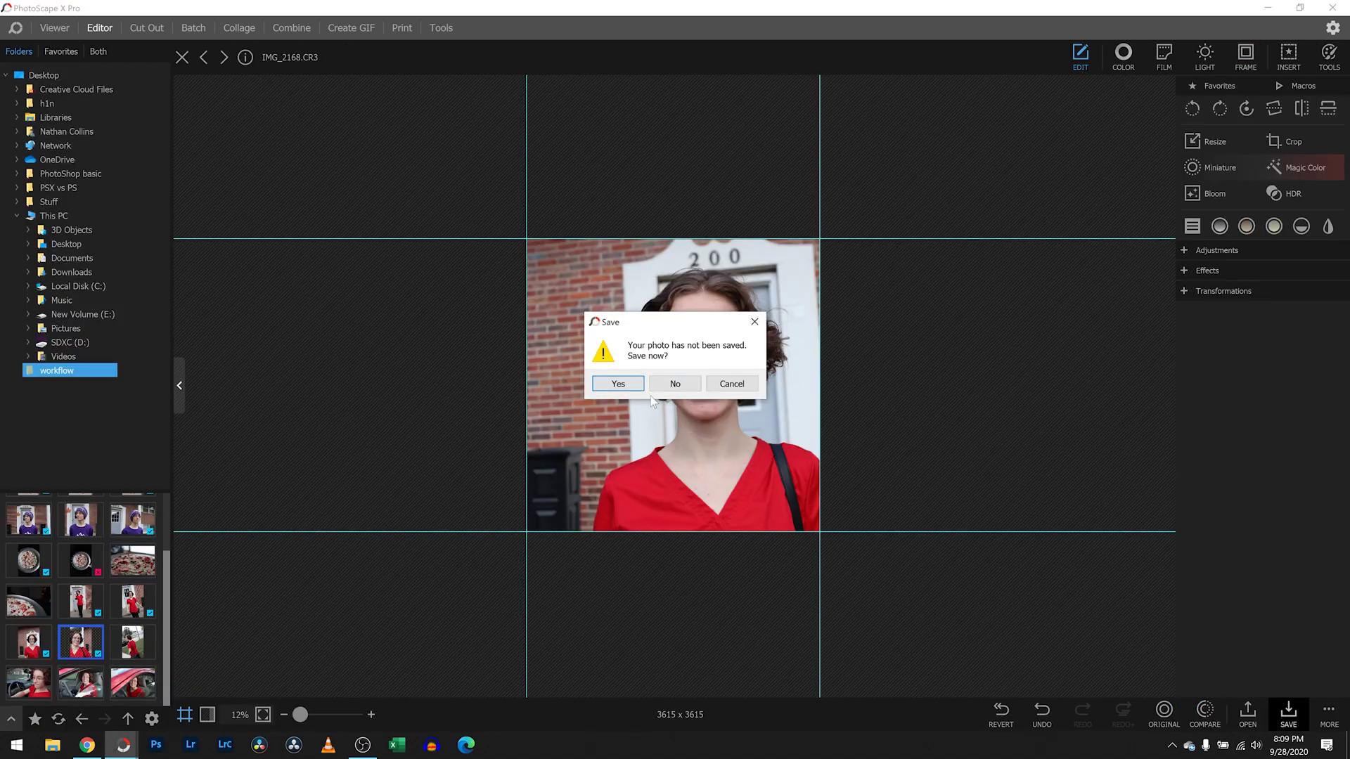
pyautogui.click(669, 384)
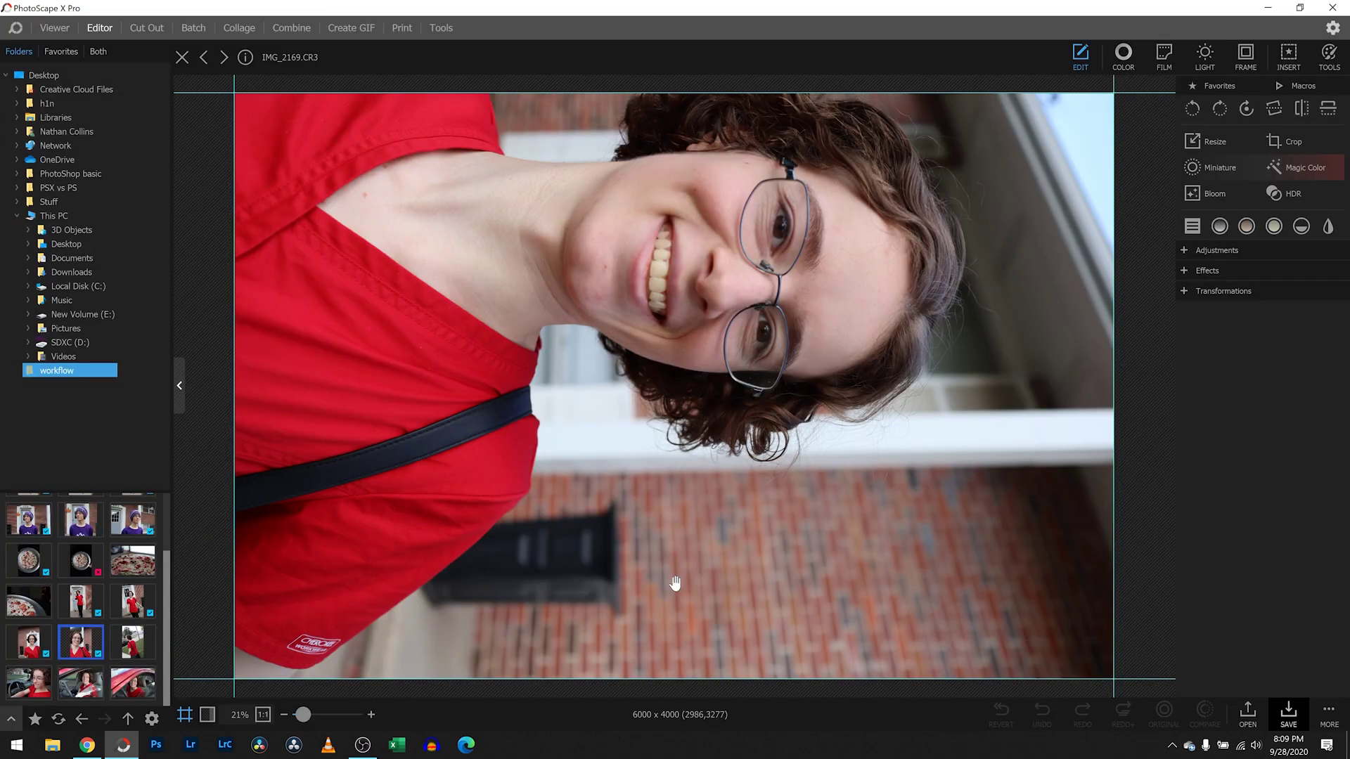
# Step: Rotate the photo 90° counterclockwise and preview Magic Color at 50 and Brighten at 50 with skin tones protected
pyautogui.click(1193, 110)
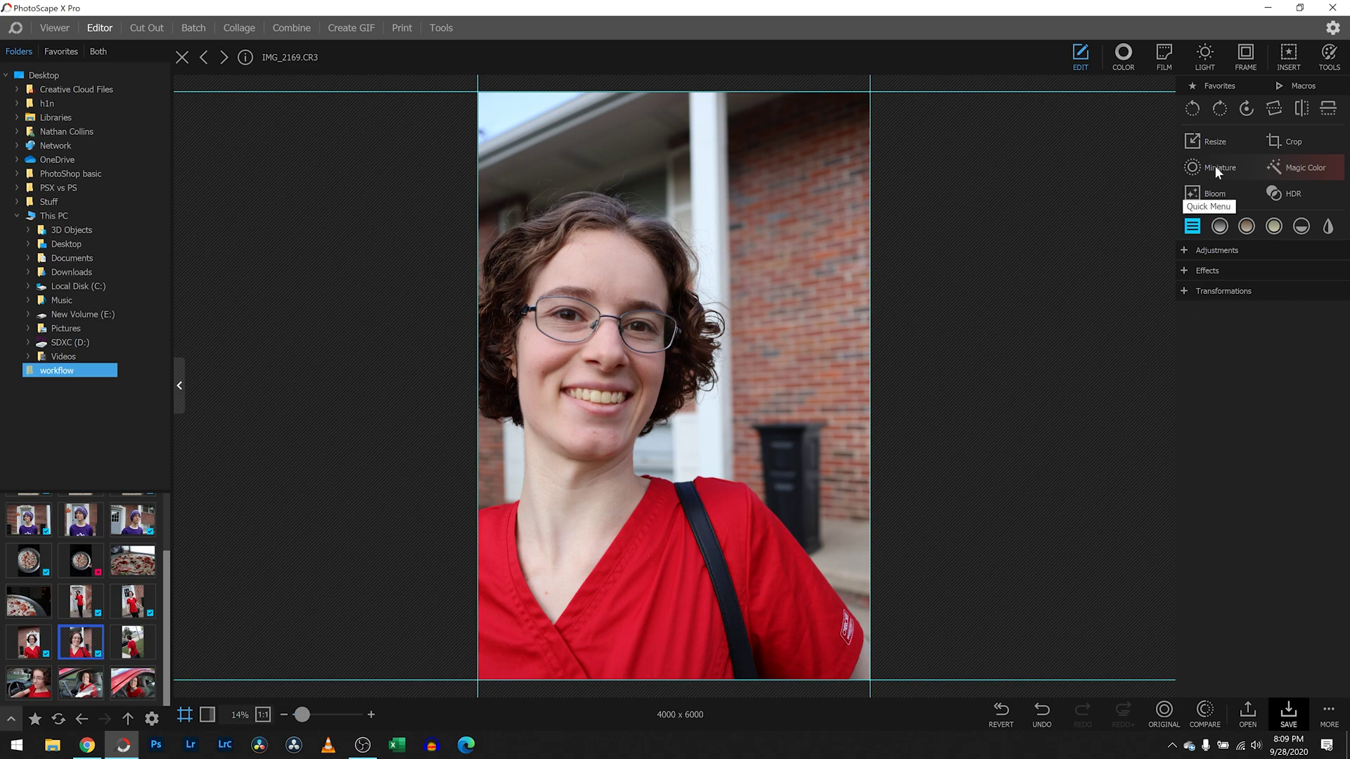
pyautogui.click(1300, 178)
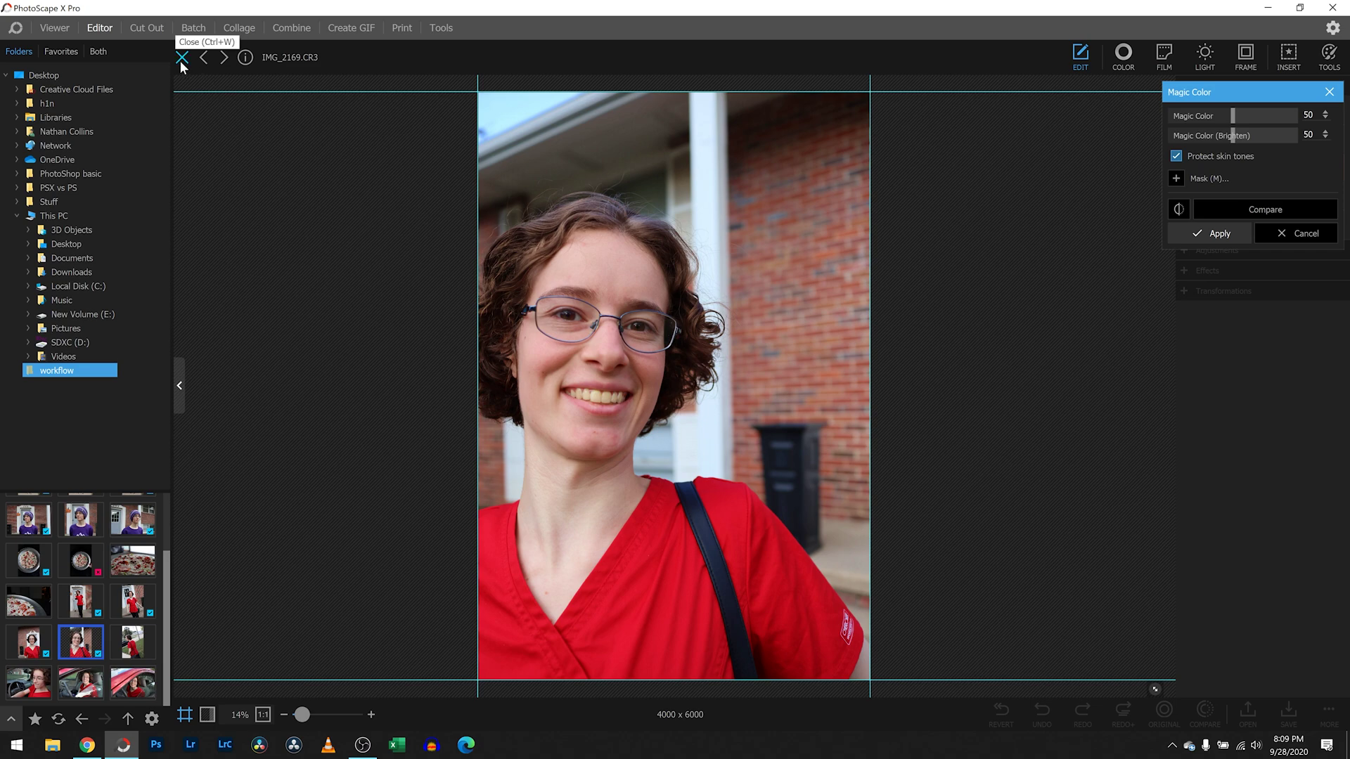
# Step: Mark IMG_2169.CR3 as rejected among the Viewer's flagged thumbnails and select IMG_2166.CR3
pyautogui.click(53, 28)
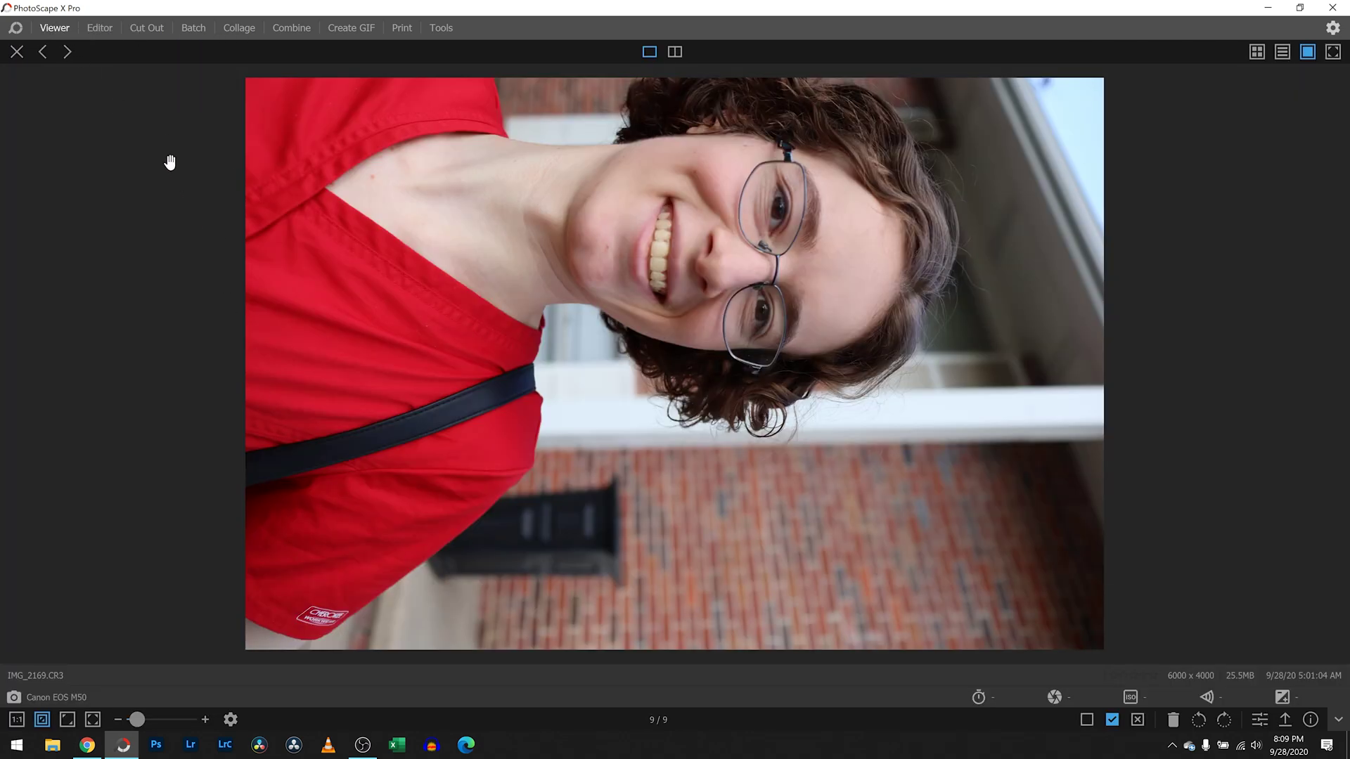
pyautogui.click(17, 52)
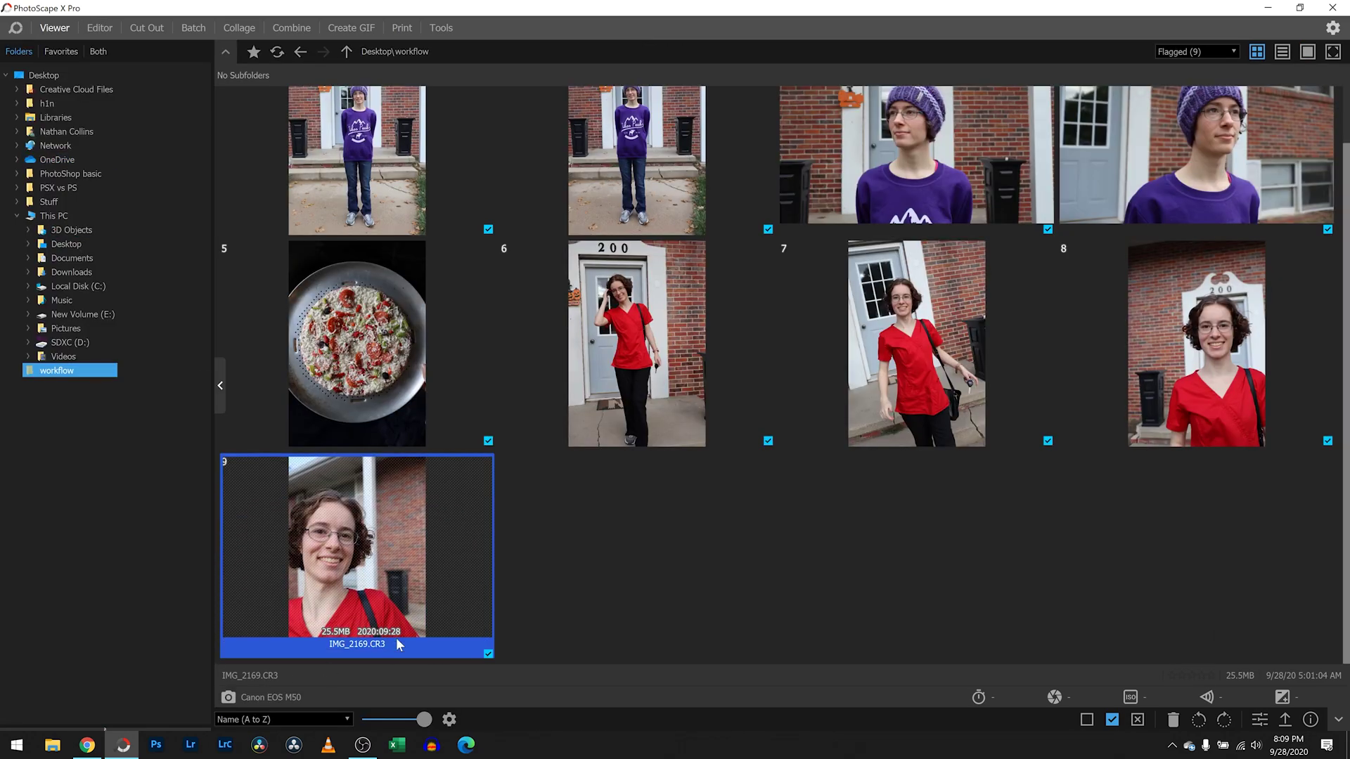
pyautogui.click(1138, 720)
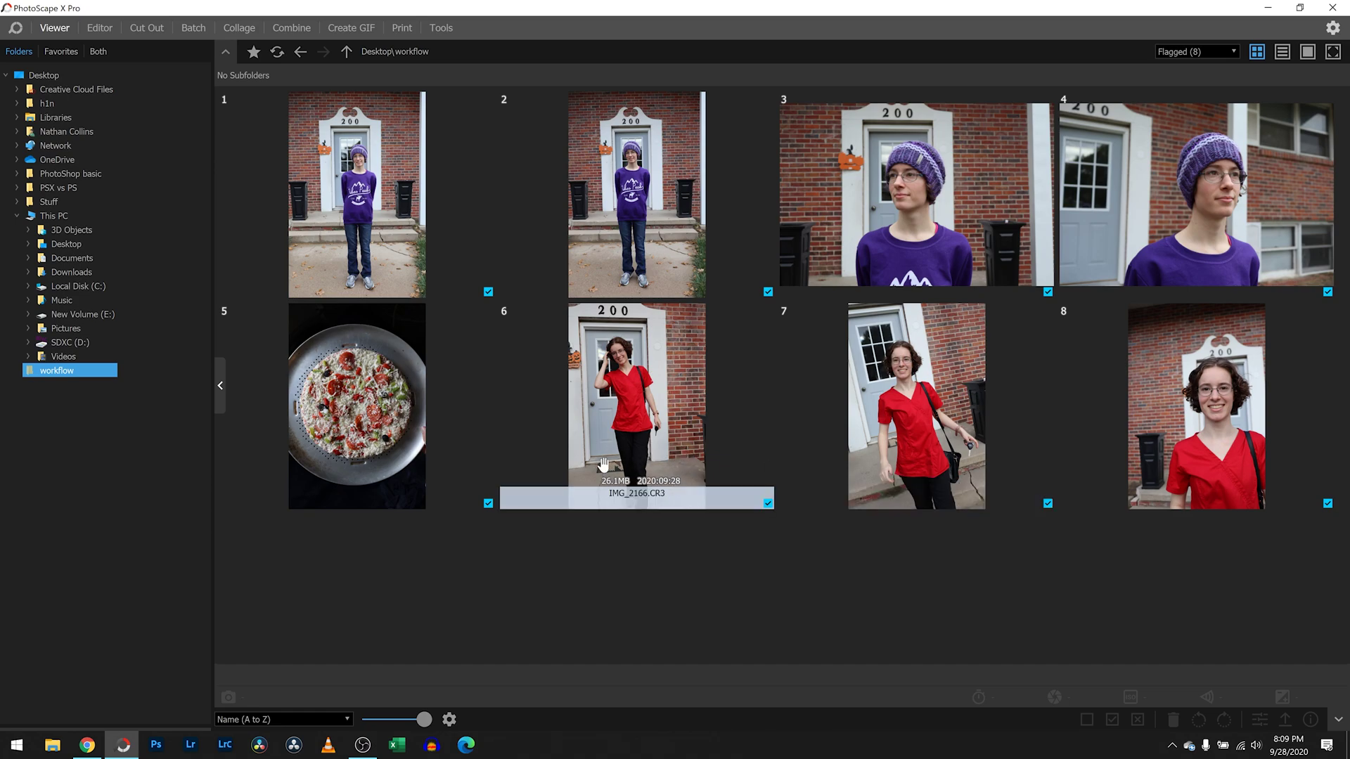
pyautogui.click(648, 444)
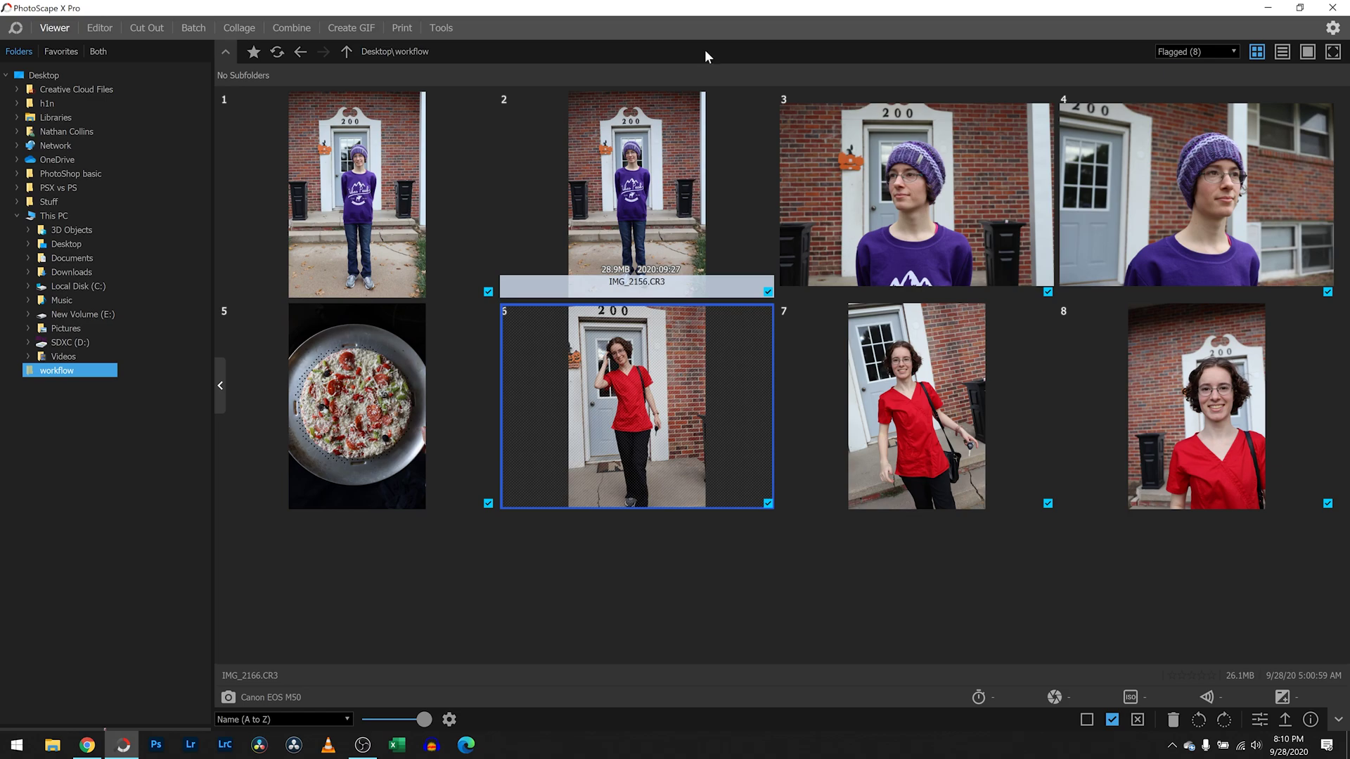
# Step: Take IMG_2155.CR3 out of the flagged photos and view the similar IMG_2156.CR3 enlarged before returning to the thumbnails
pyautogui.click(458, 251)
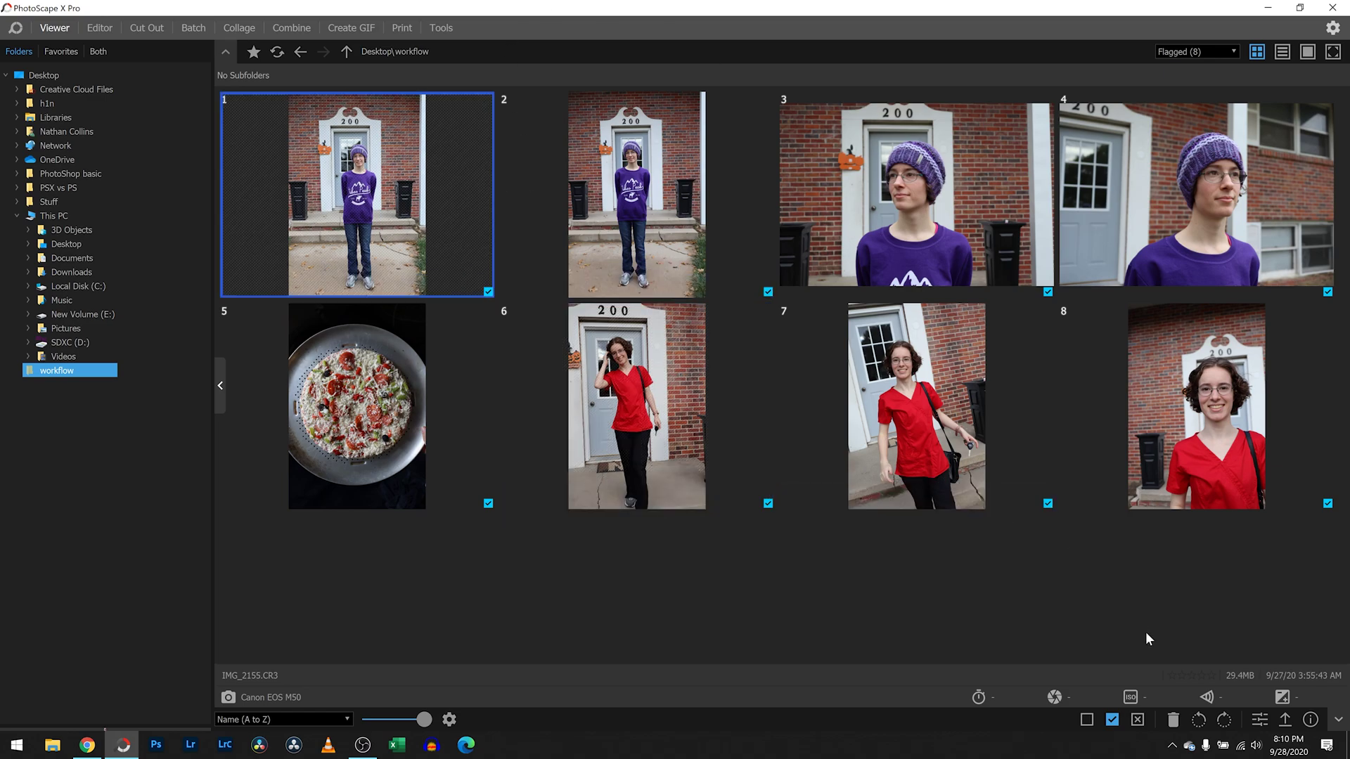
pyautogui.click(1138, 721)
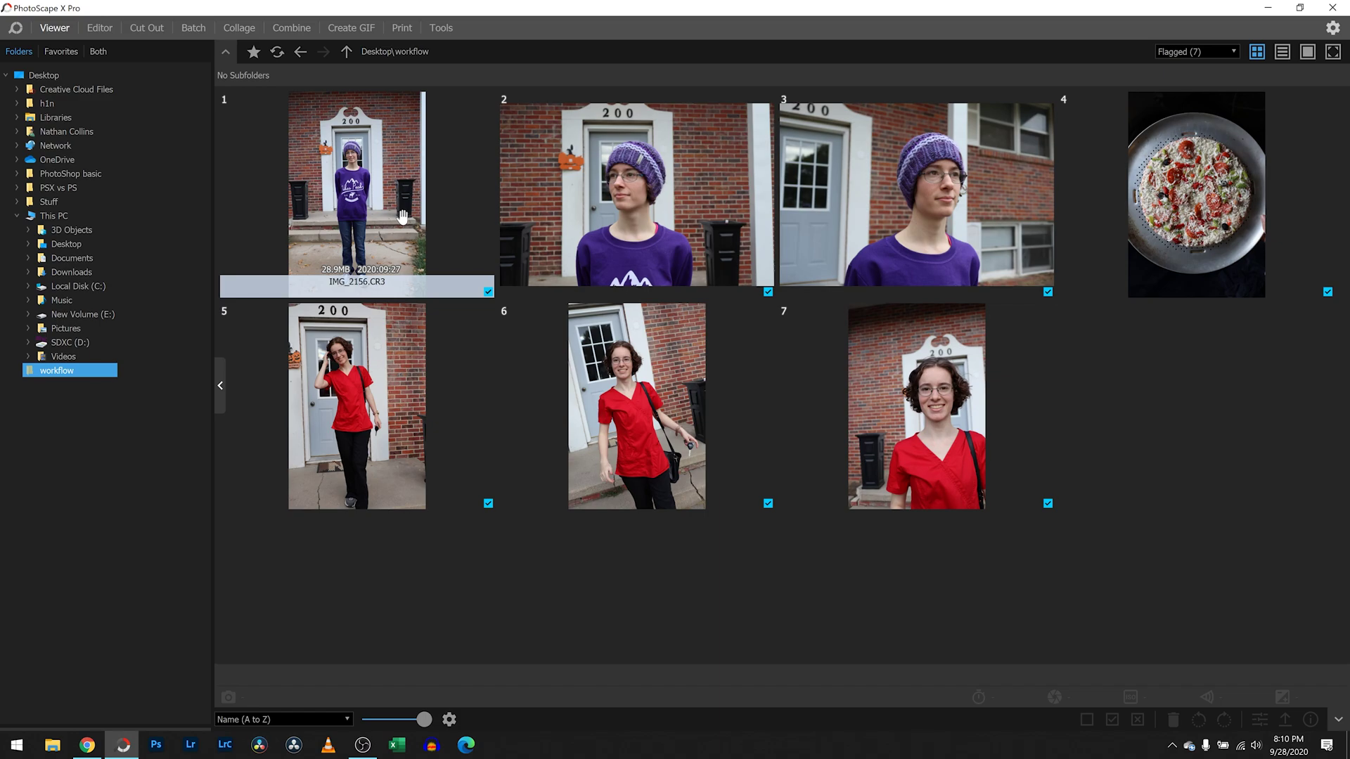
pyautogui.doubleClick(381, 223)
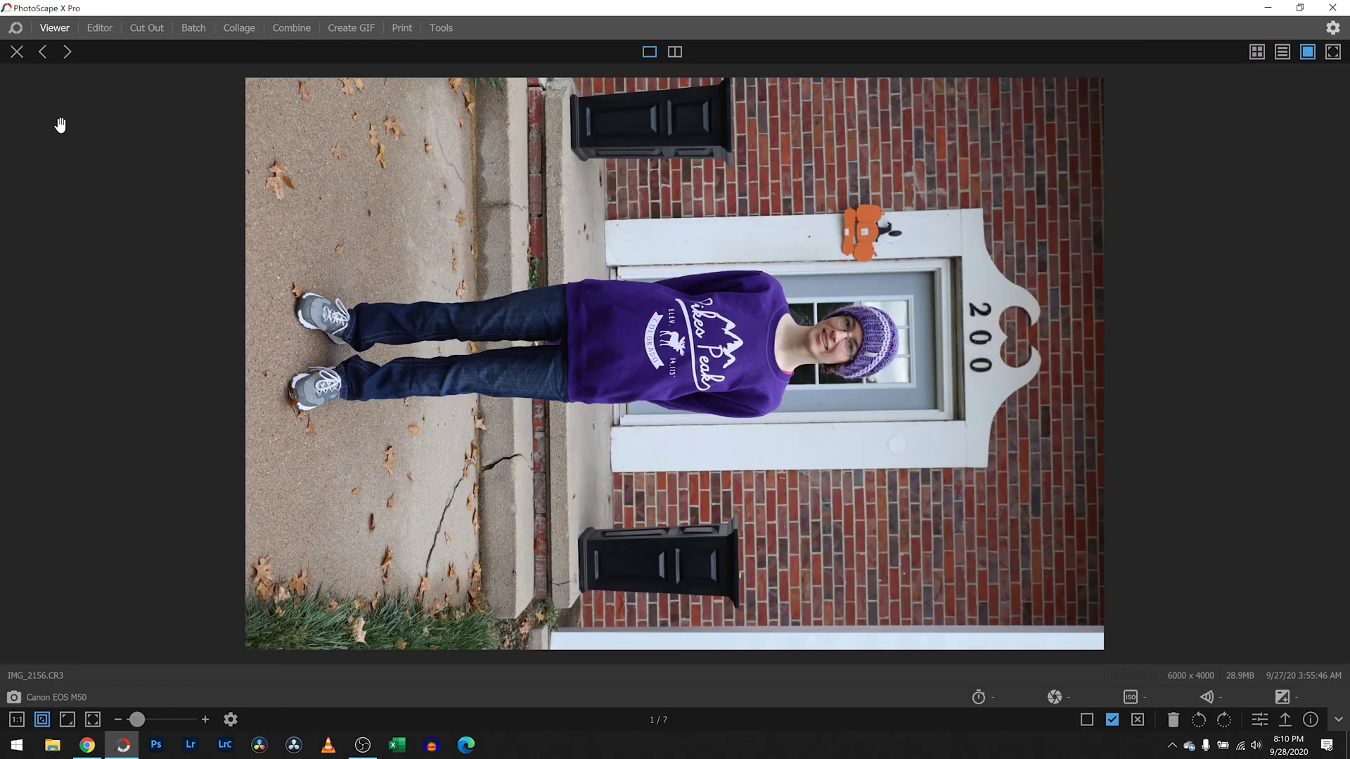
pyautogui.click(17, 53)
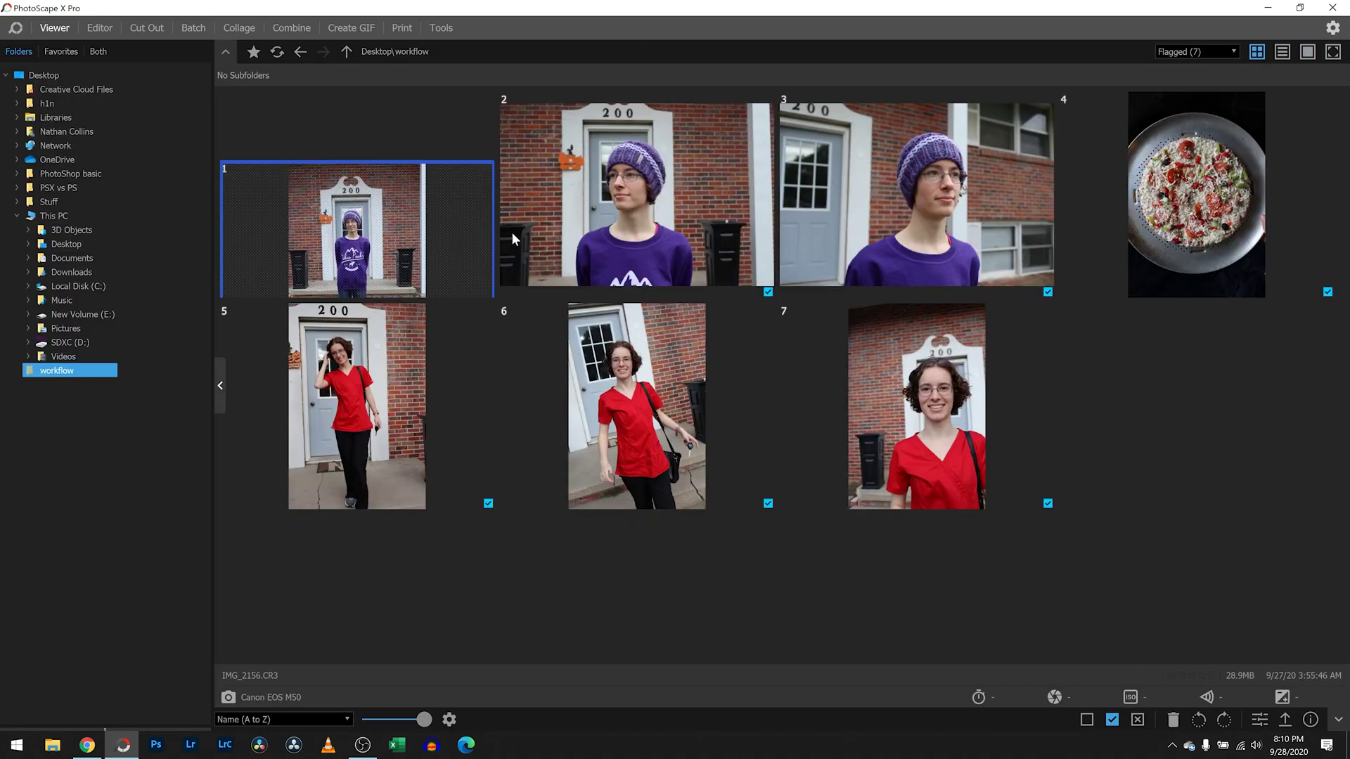
# Step: Take the pizza photo IMG_2159.CR3 and the tilted red-shirt photo IMG_2167.CR3 out of the flagged set
pyautogui.rightClick(1251, 240)
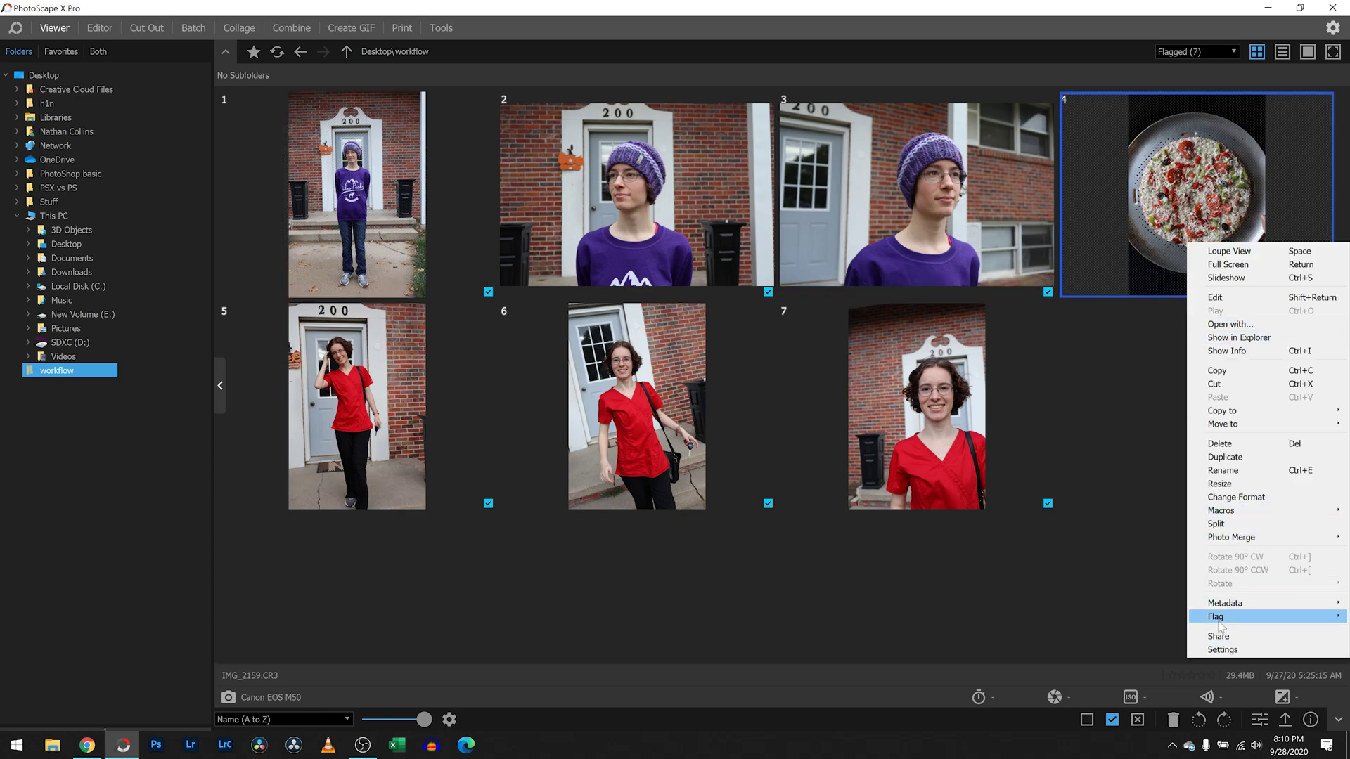
pyautogui.click(1129, 659)
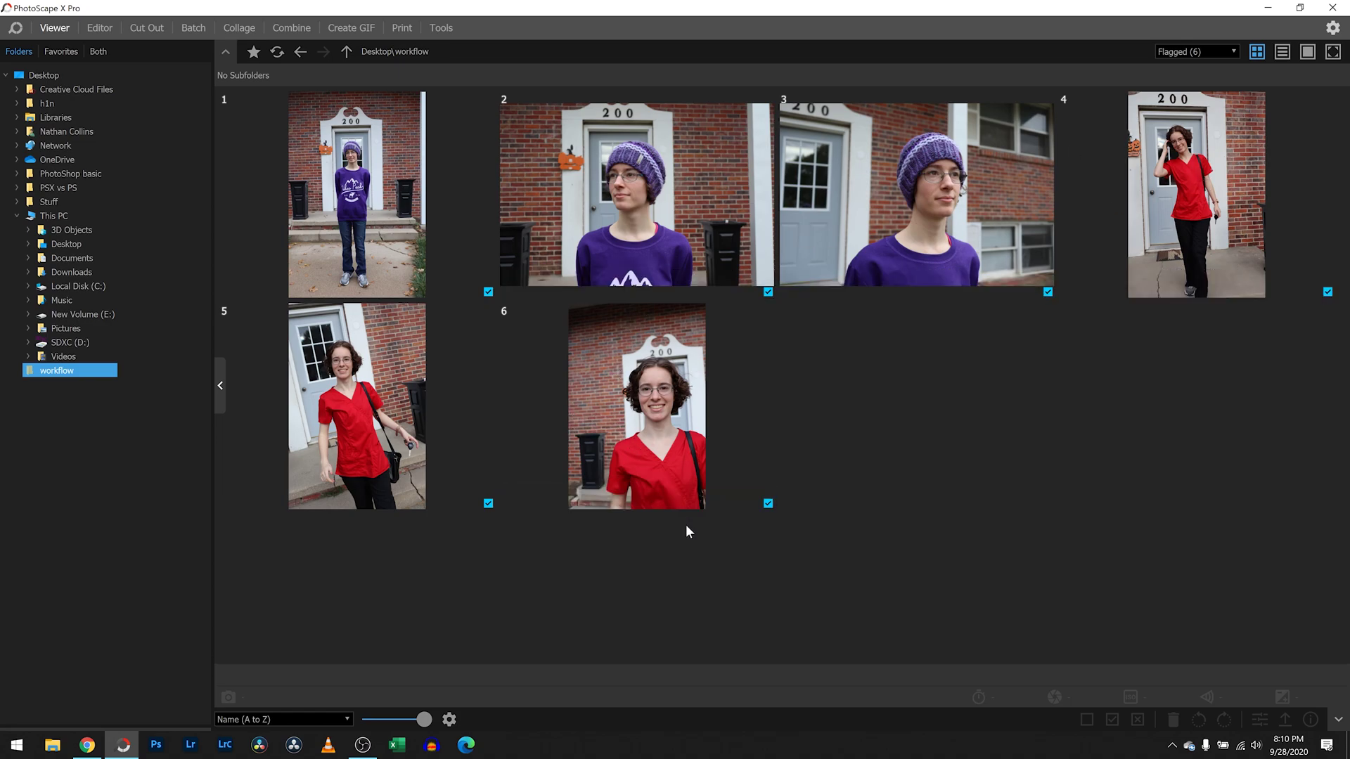
pyautogui.click(346, 437)
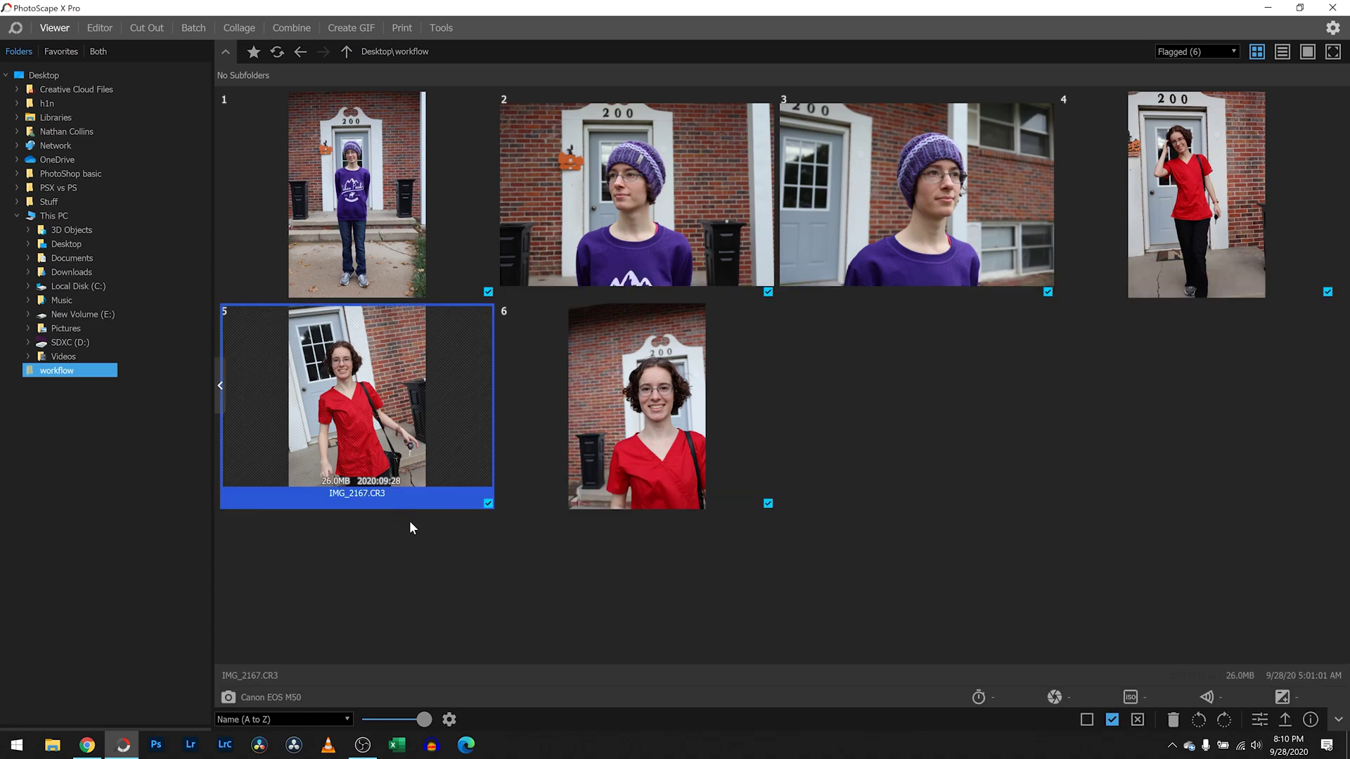
pyautogui.rightClick(423, 469)
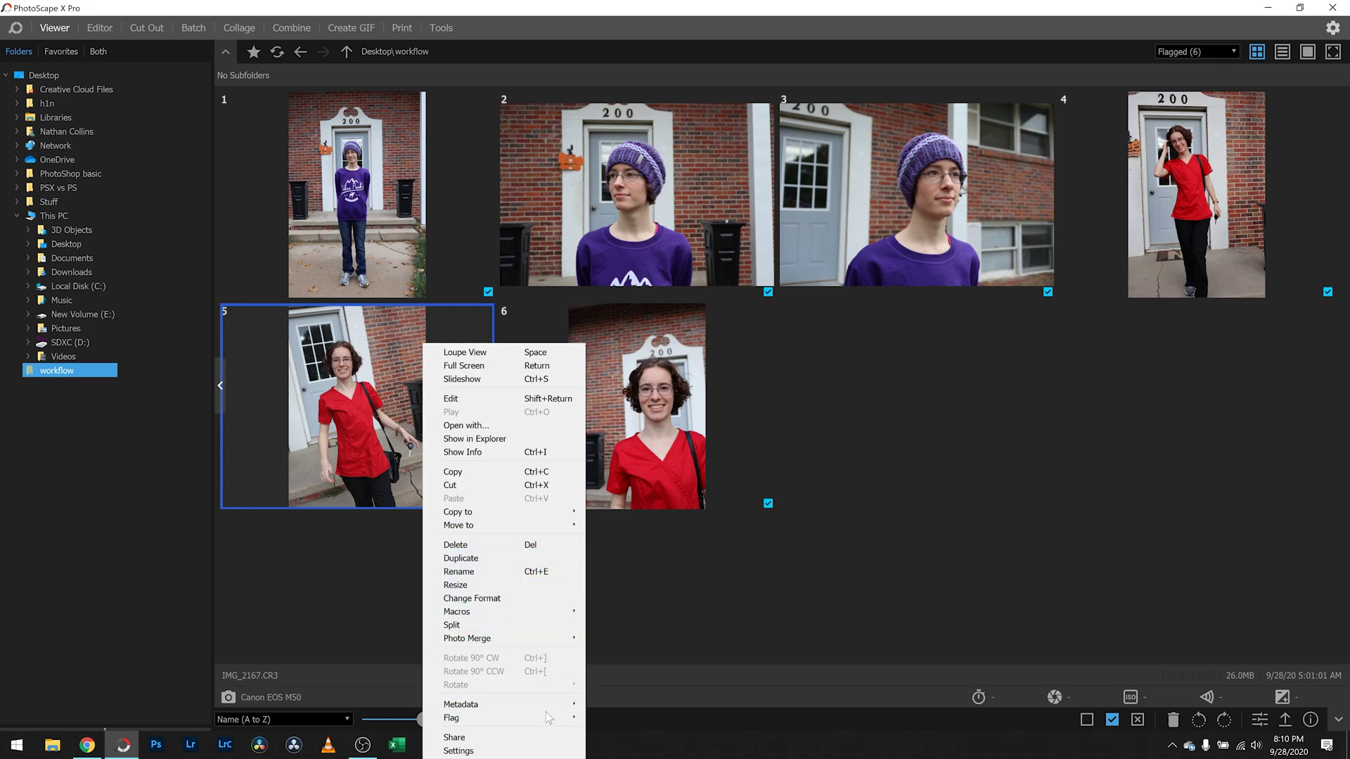
pyautogui.moveTo(564, 720)
pyautogui.click(614, 705)
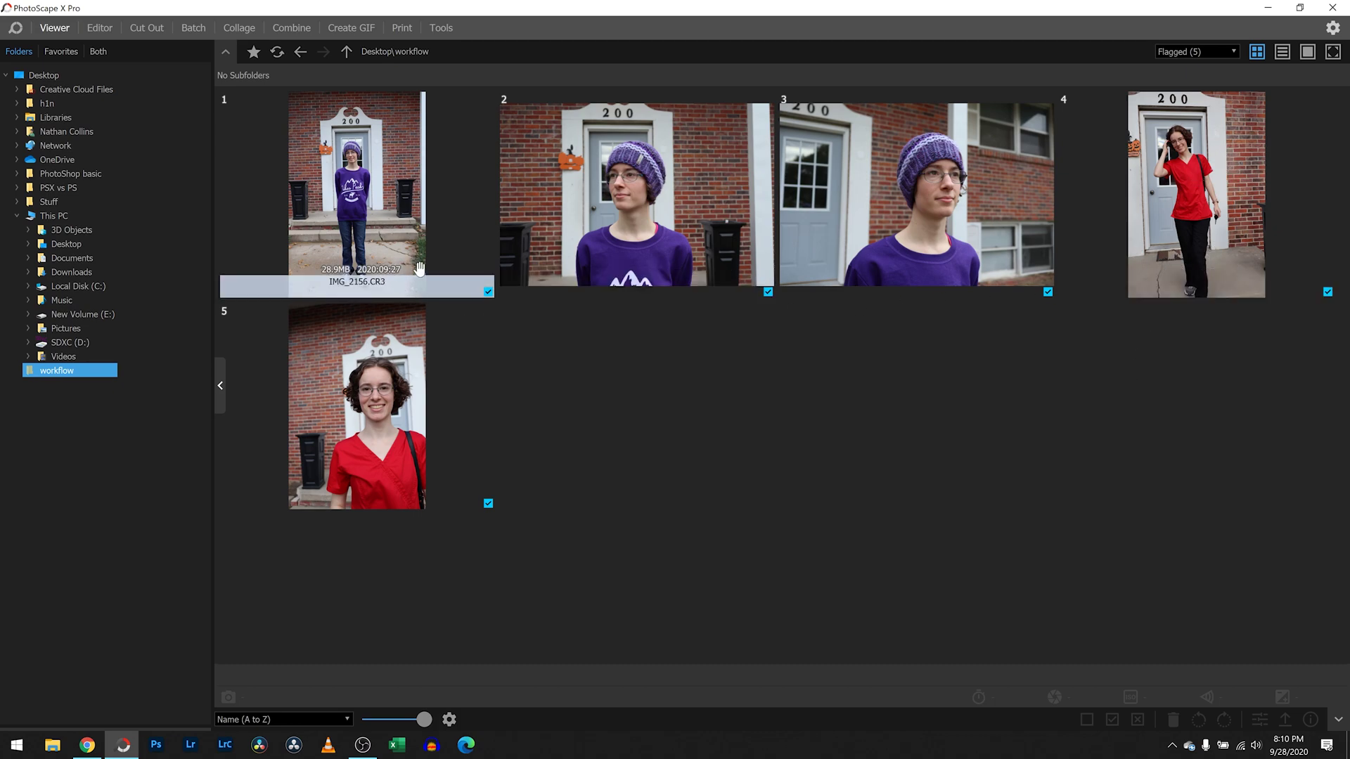
# Step: Open IMG_2156.CR3 in the Editor without saving the previous photo's changes, and rotate it 90° counterclockwise
pyautogui.click(364, 224)
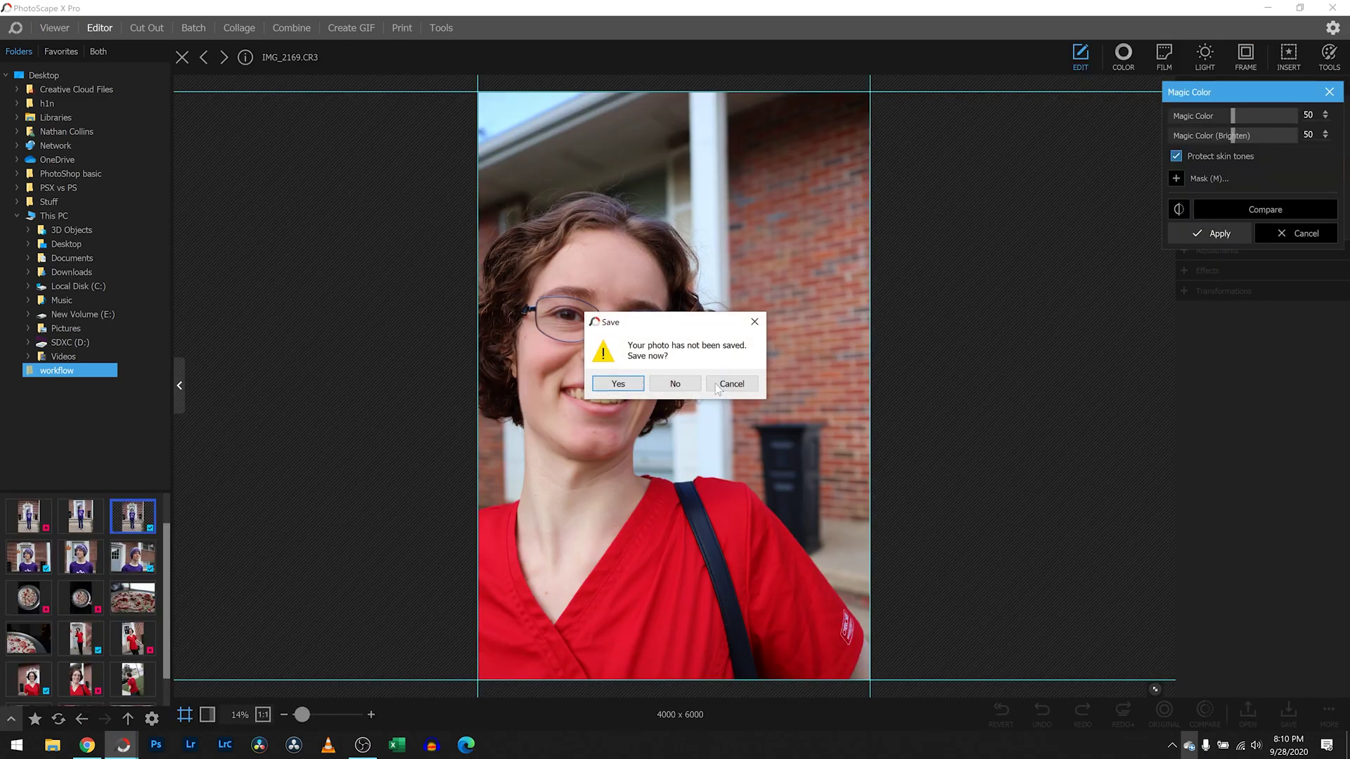
pyautogui.click(673, 384)
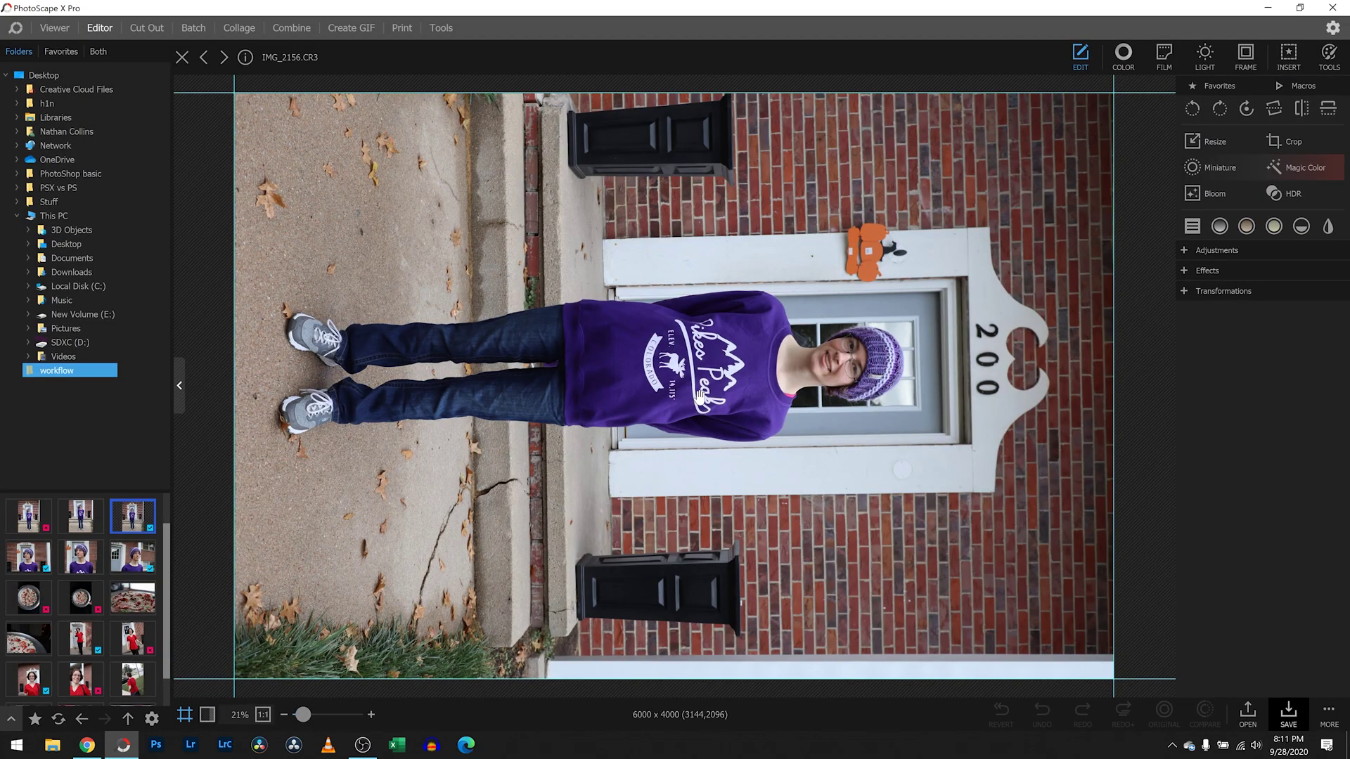
pyautogui.click(1193, 109)
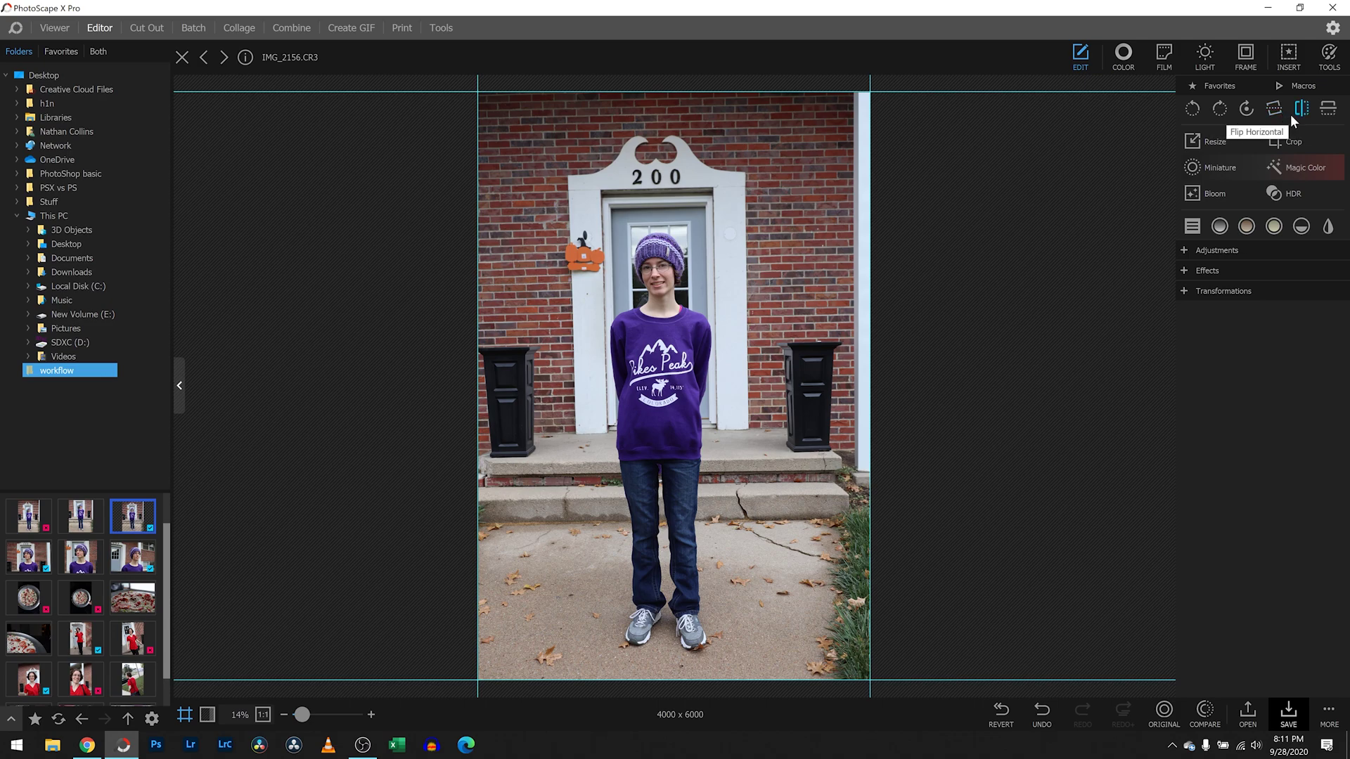
# Step: Try a 1 x 1 crop frame of 4000 x 4000 px and a 3 x 4 frame around the person, and switch the ratio to 2 x 3 (4 x 6)
pyautogui.click(1283, 146)
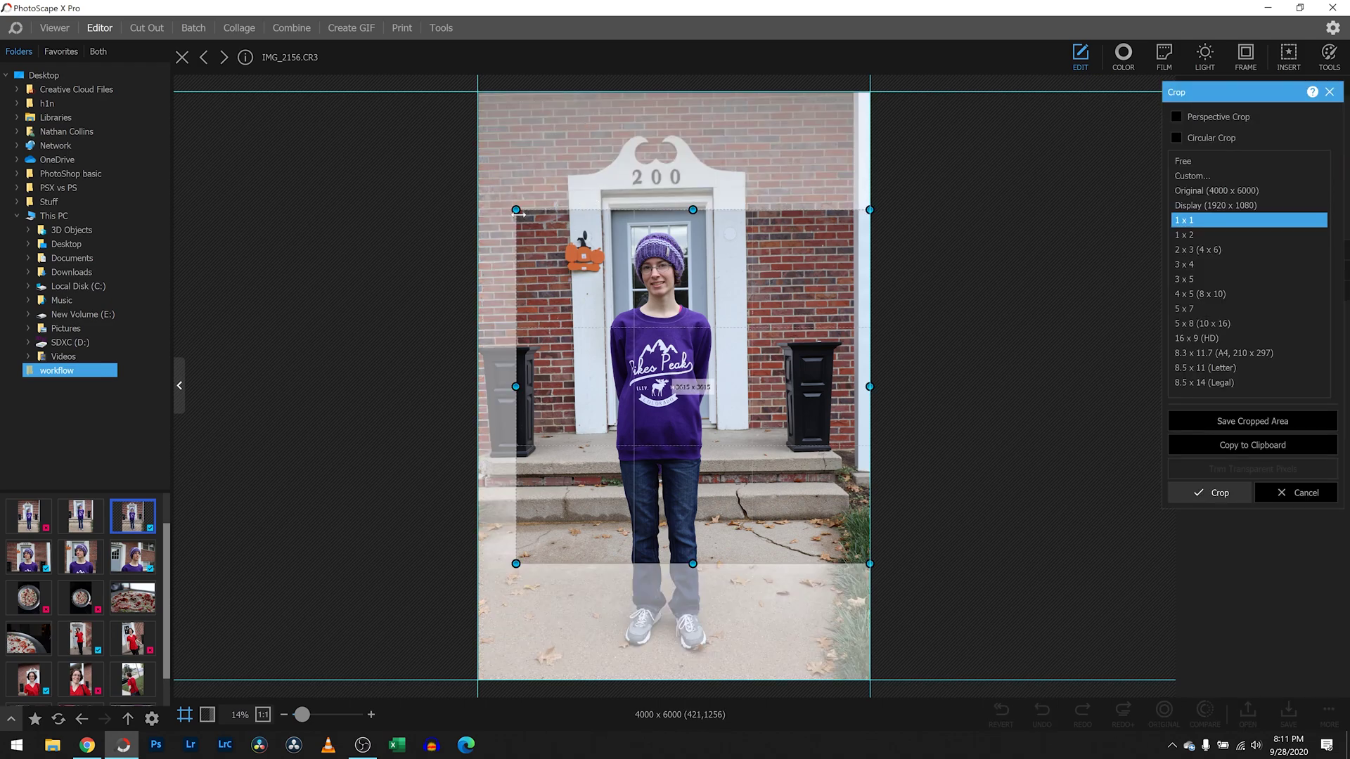
pyautogui.moveTo(516, 212); pyautogui.dragTo(480, 174)
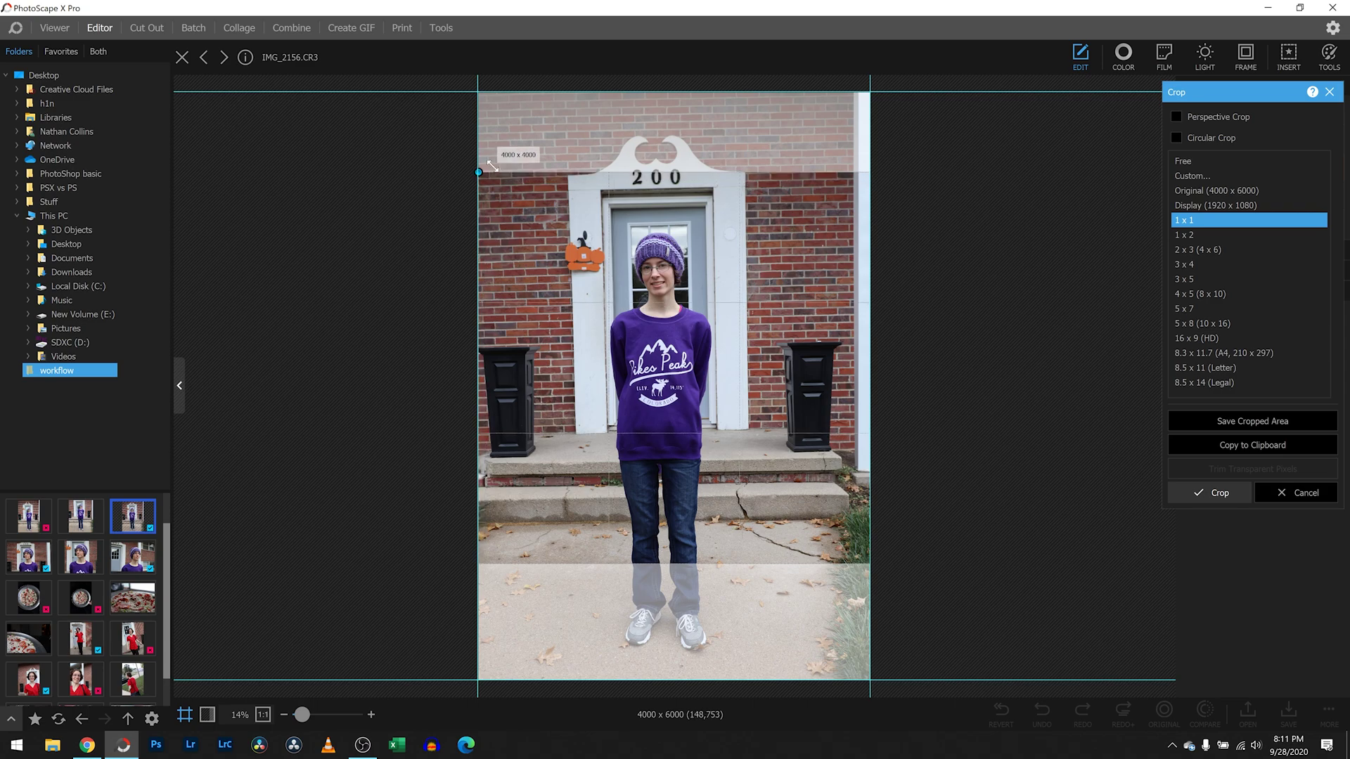
pyautogui.click(1211, 264)
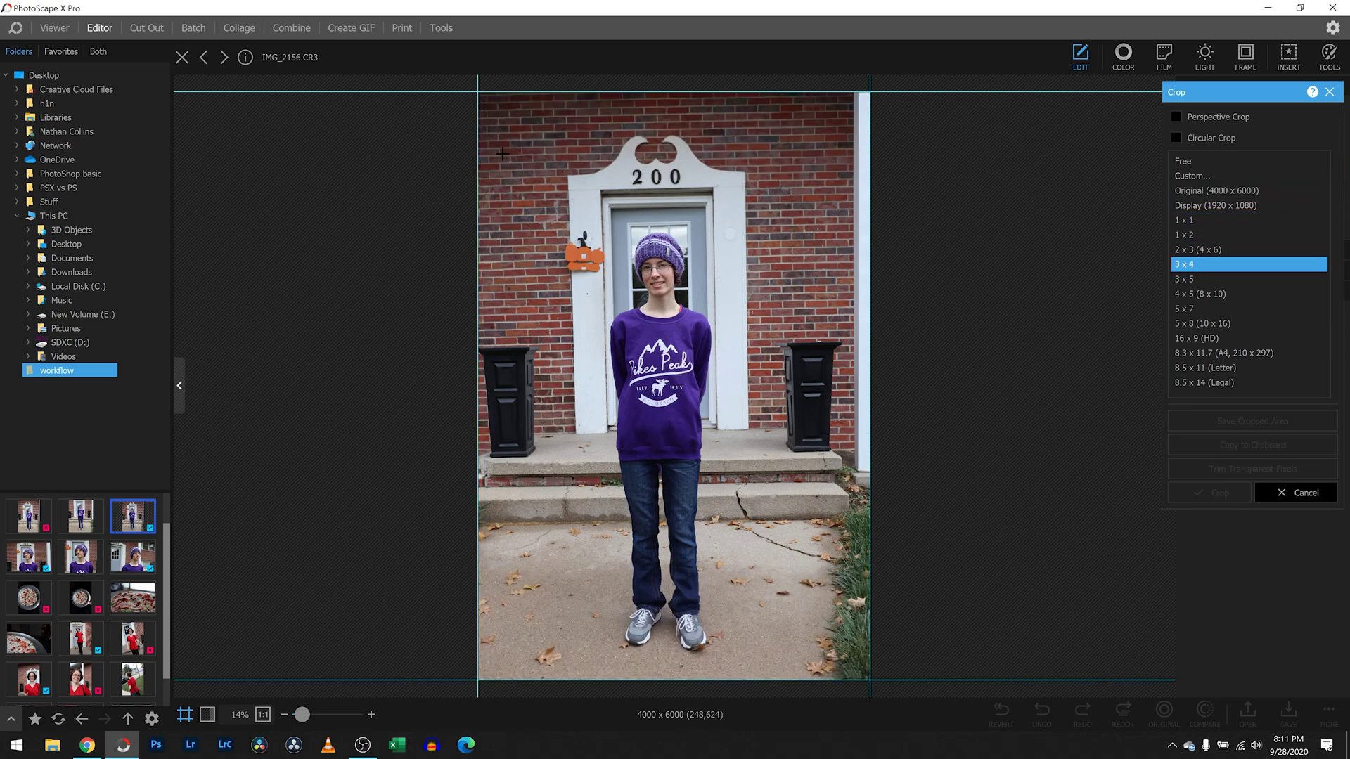
pyautogui.moveTo(502, 155); pyautogui.dragTo(776, 567)
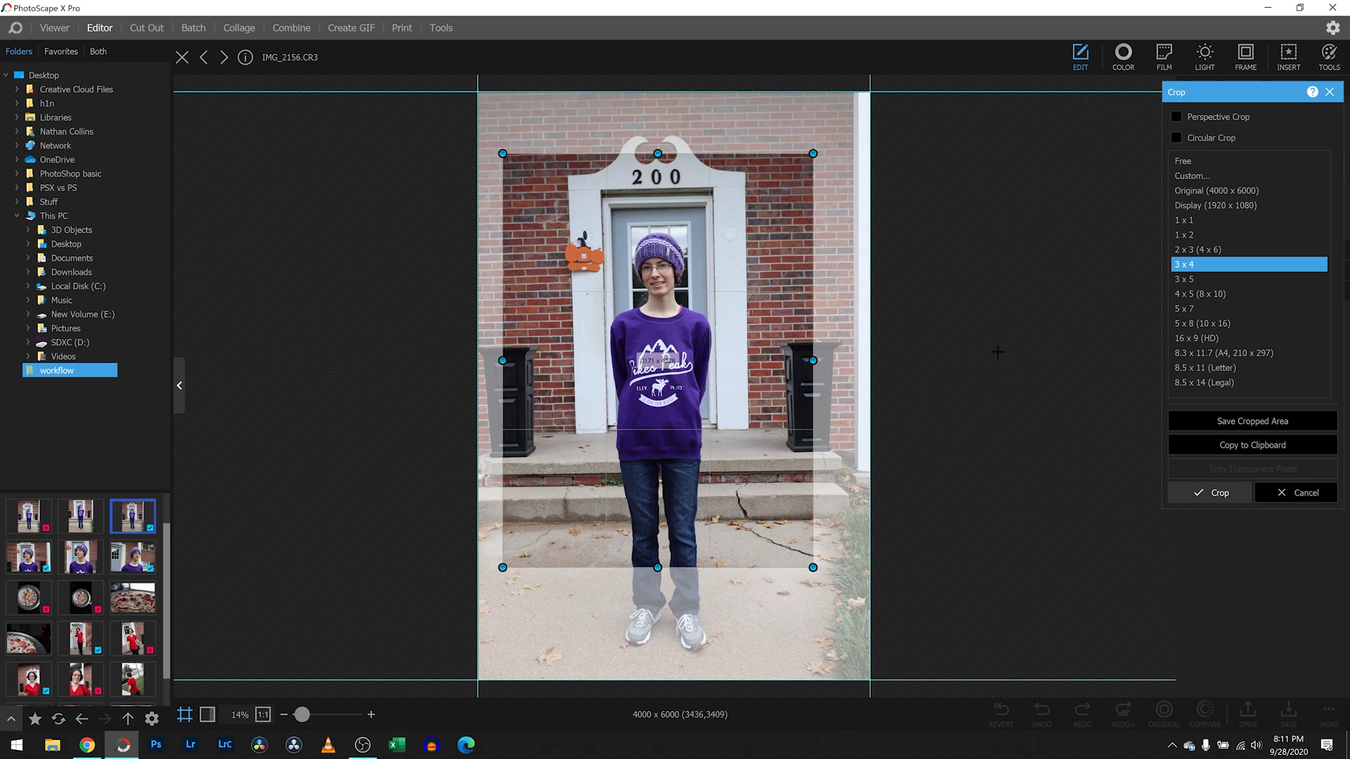
pyautogui.click(1222, 250)
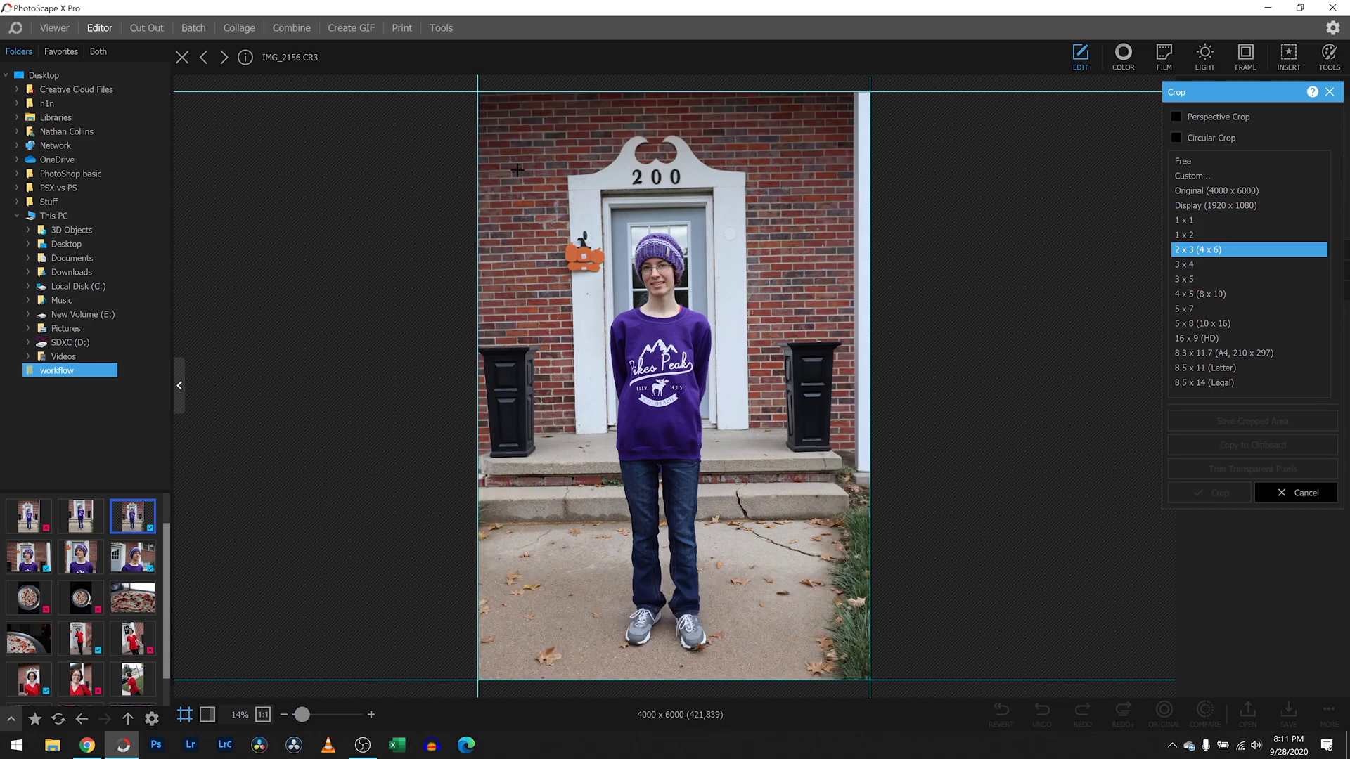
# Step: Crop the photo at the 2 x 3 ratio to about 3221 x 4832 pixels, framing the person more tightly
pyautogui.moveTo(517, 169); pyautogui.dragTo(738, 643)
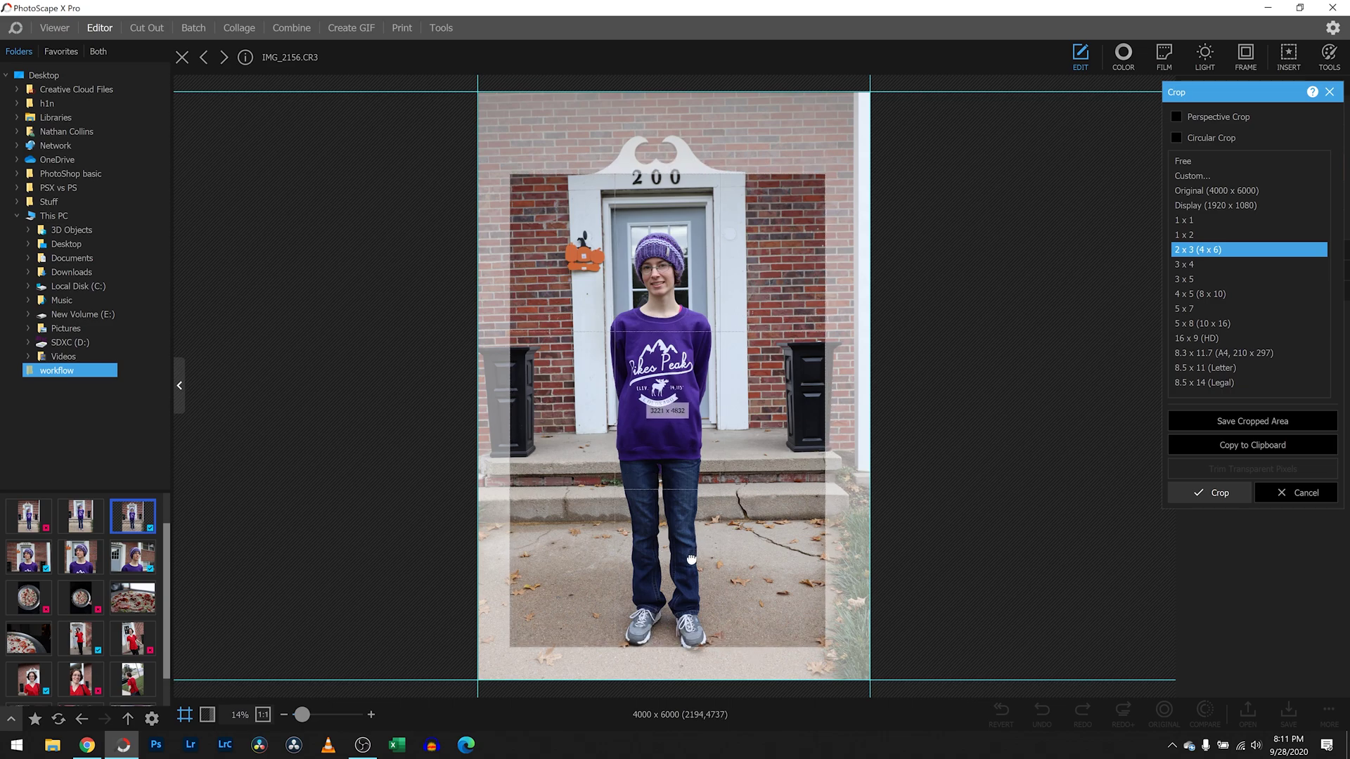
pyautogui.moveTo(692, 560); pyautogui.dragTo(686, 581)
pyautogui.doubleClick(688, 580)
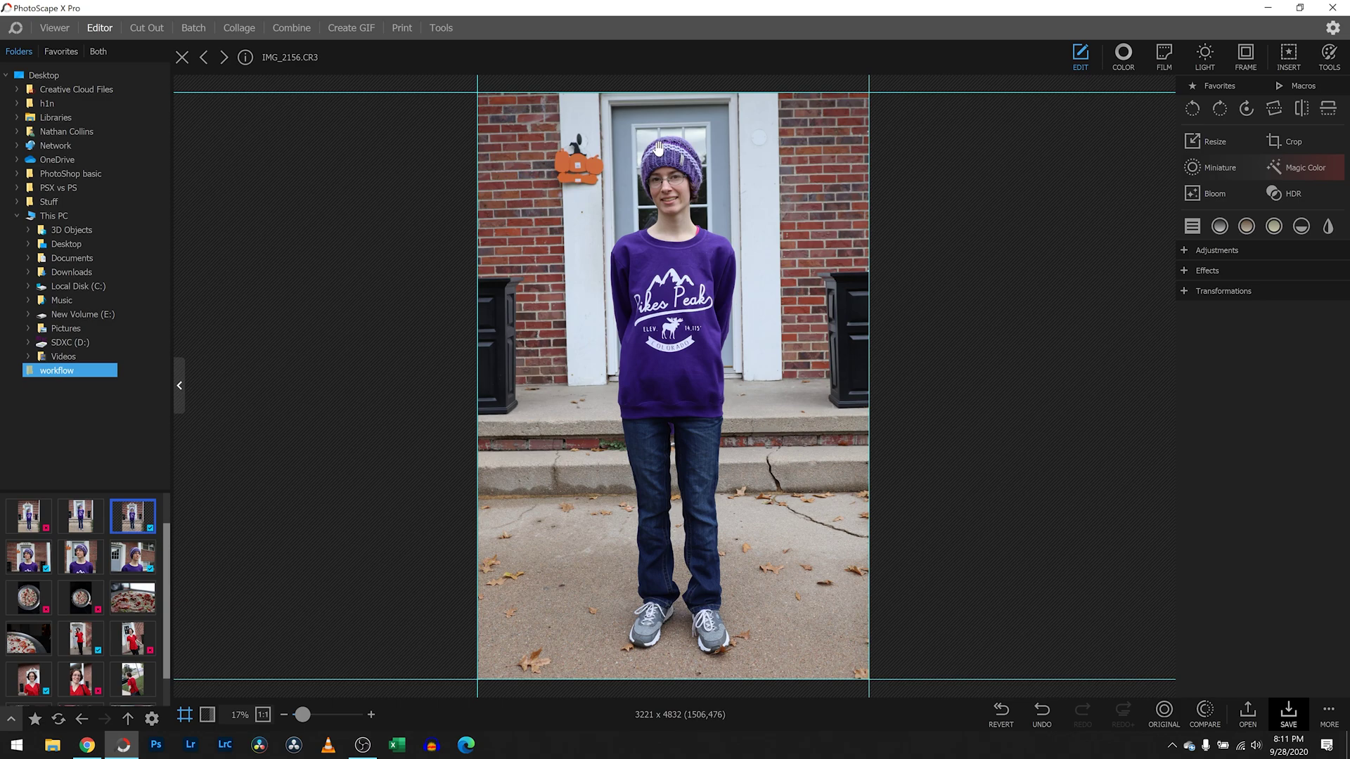
# Step: Cover the orange pumpkin decoration on the white door trim with the Clone Stamp at brush size 24
pyautogui.click(1329, 55)
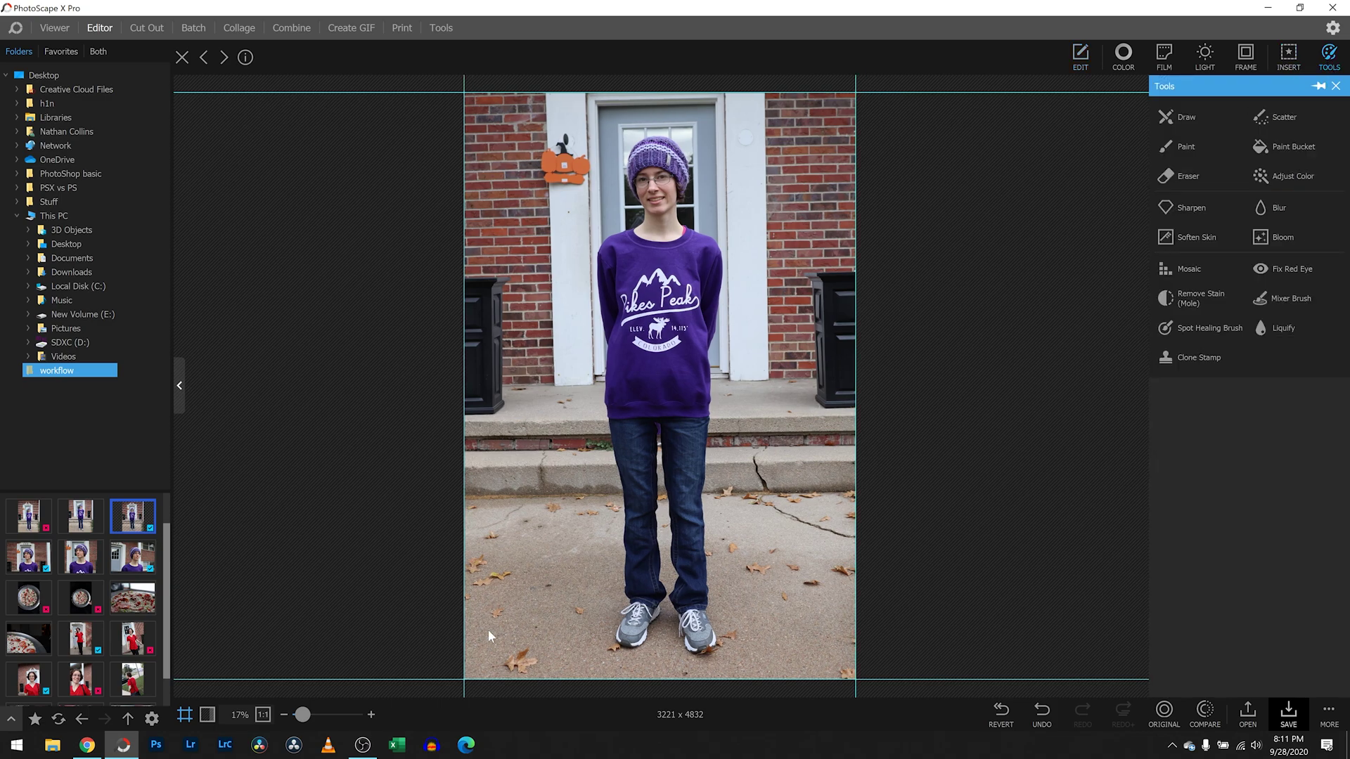
pyautogui.click(1195, 359)
pyautogui.moveTo(302, 715); pyautogui.dragTo(324, 717)
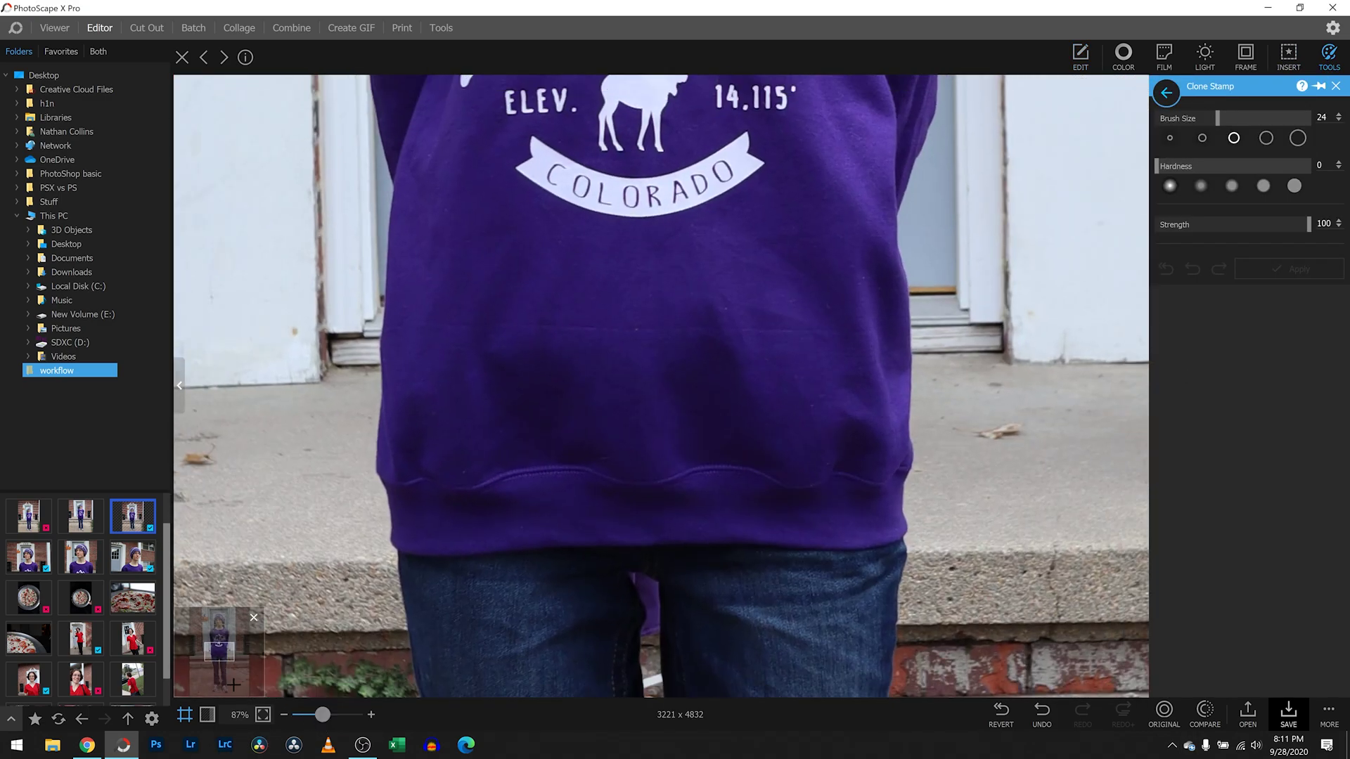
pyautogui.moveTo(218, 646); pyautogui.dragTo(200, 619)
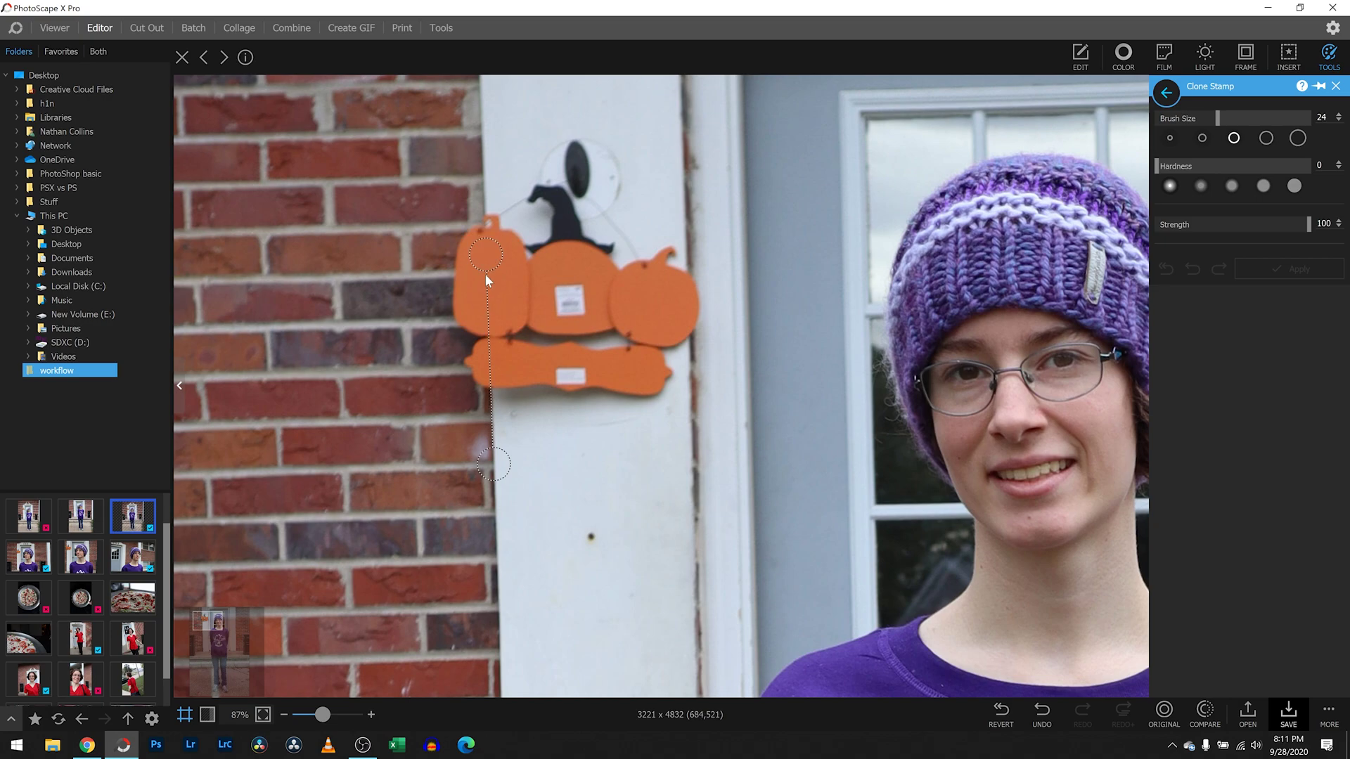
pyautogui.moveTo(488, 279)
pyautogui.mouseDown()
pyautogui.moveTo(487, 225)
pyautogui.moveTo(490, 298)
pyautogui.mouseUp()
pyautogui.moveTo(469, 237)
pyautogui.mouseDown()
pyautogui.moveTo(548, 210)
pyautogui.moveTo(579, 273)
pyautogui.moveTo(535, 304)
pyautogui.moveTo(545, 322)
pyautogui.moveTo(478, 333)
pyautogui.moveTo(459, 255)
pyautogui.moveTo(410, 324)
pyautogui.moveTo(533, 325)
pyautogui.moveTo(551, 284)
pyautogui.moveTo(628, 280)
pyautogui.moveTo(640, 250)
pyautogui.moveTo(657, 276)
pyautogui.moveTo(700, 289)
pyautogui.moveTo(680, 278)
pyautogui.moveTo(693, 269)
pyautogui.moveTo(674, 316)
pyautogui.moveTo(687, 330)
pyautogui.moveTo(646, 357)
pyautogui.moveTo(672, 363)
pyautogui.moveTo(645, 381)
pyautogui.moveTo(628, 379)
pyautogui.moveTo(658, 359)
pyautogui.moveTo(642, 354)
pyautogui.moveTo(547, 393)
pyautogui.moveTo(490, 377)
pyautogui.moveTo(503, 385)
pyautogui.moveTo(582, 376)
pyautogui.moveTo(603, 282)
pyautogui.moveTo(563, 245)
pyautogui.moveTo(571, 219)
pyautogui.moveTo(491, 218)
pyautogui.moveTo(511, 230)
pyautogui.moveTo(501, 325)
pyautogui.moveTo(526, 331)
pyautogui.moveTo(481, 412)
pyautogui.moveTo(485, 320)
pyautogui.mouseUp()
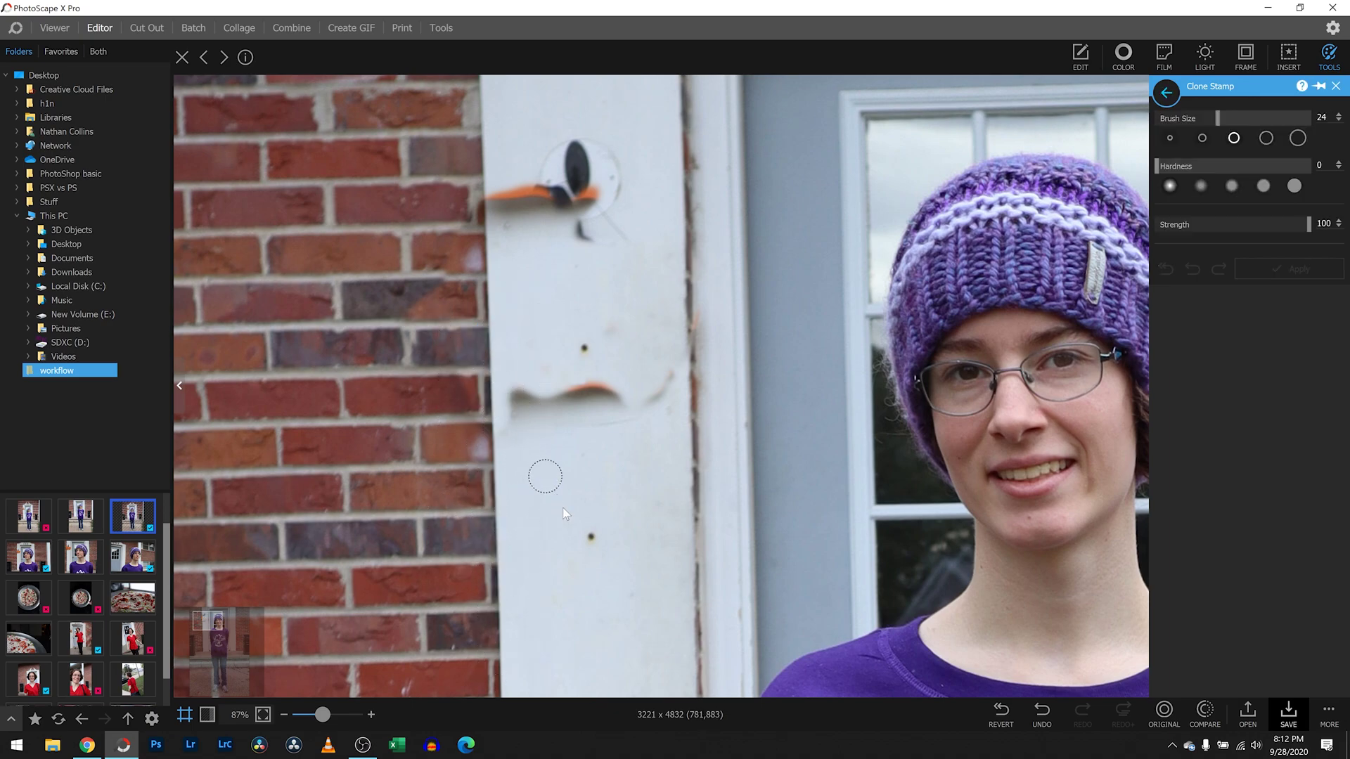
# Step: Clone out the dark hole and the pumpkin remnants along both edges of the white trim, and apply the result
pyautogui.click(573, 588)
pyautogui.moveTo(591, 536)
pyautogui.mouseDown()
pyautogui.moveTo(620, 369)
pyautogui.moveTo(586, 449)
pyautogui.moveTo(592, 538)
pyautogui.mouseUp()
pyautogui.keyDown('alt'); pyautogui.click(481, 124); pyautogui.keyUp('alt')
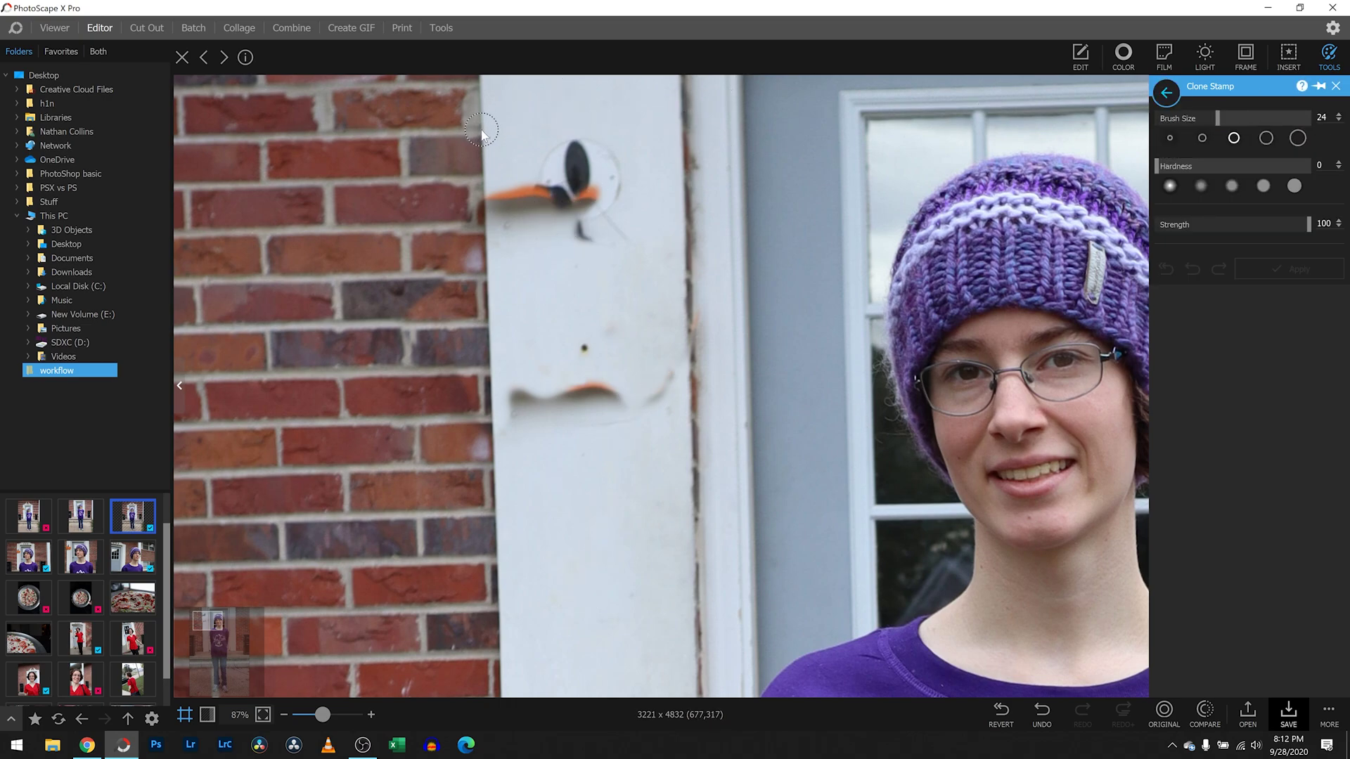
pyautogui.moveTo(486, 209)
pyautogui.mouseDown()
pyautogui.moveTo(515, 216)
pyautogui.moveTo(472, 248)
pyautogui.moveTo(592, 188)
pyautogui.moveTo(531, 221)
pyautogui.mouseUp()
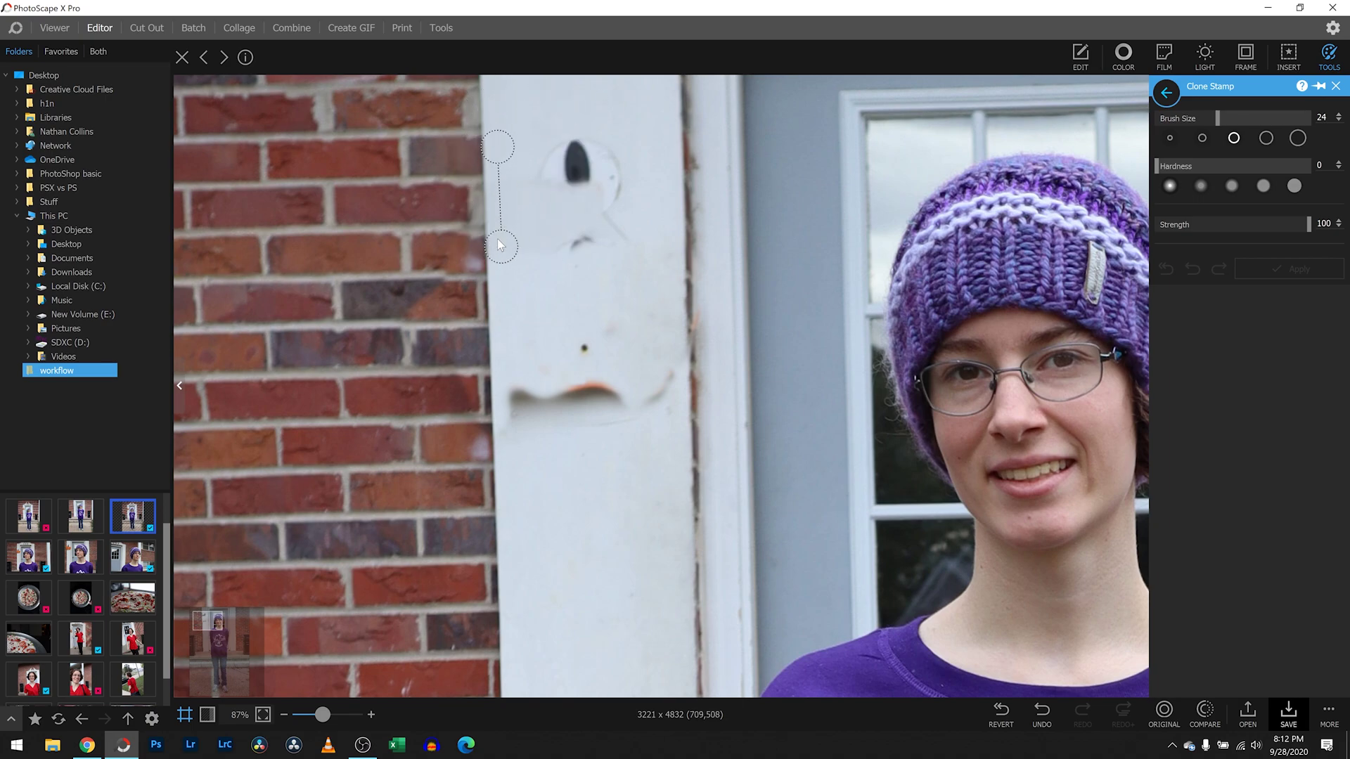
pyautogui.moveTo(492, 415)
pyautogui.mouseDown()
pyautogui.moveTo(526, 430)
pyautogui.moveTo(501, 424)
pyautogui.moveTo(504, 394)
pyautogui.mouseUp()
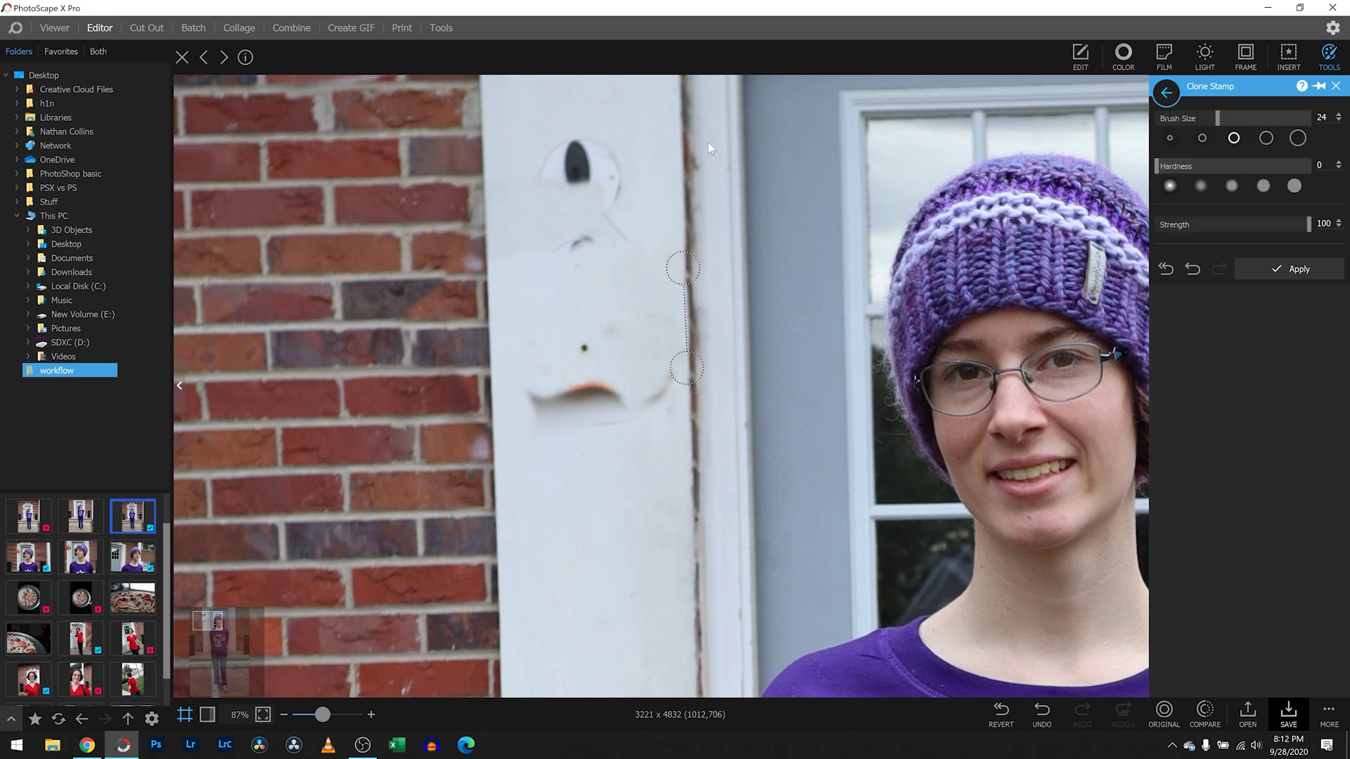
pyautogui.click(1290, 269)
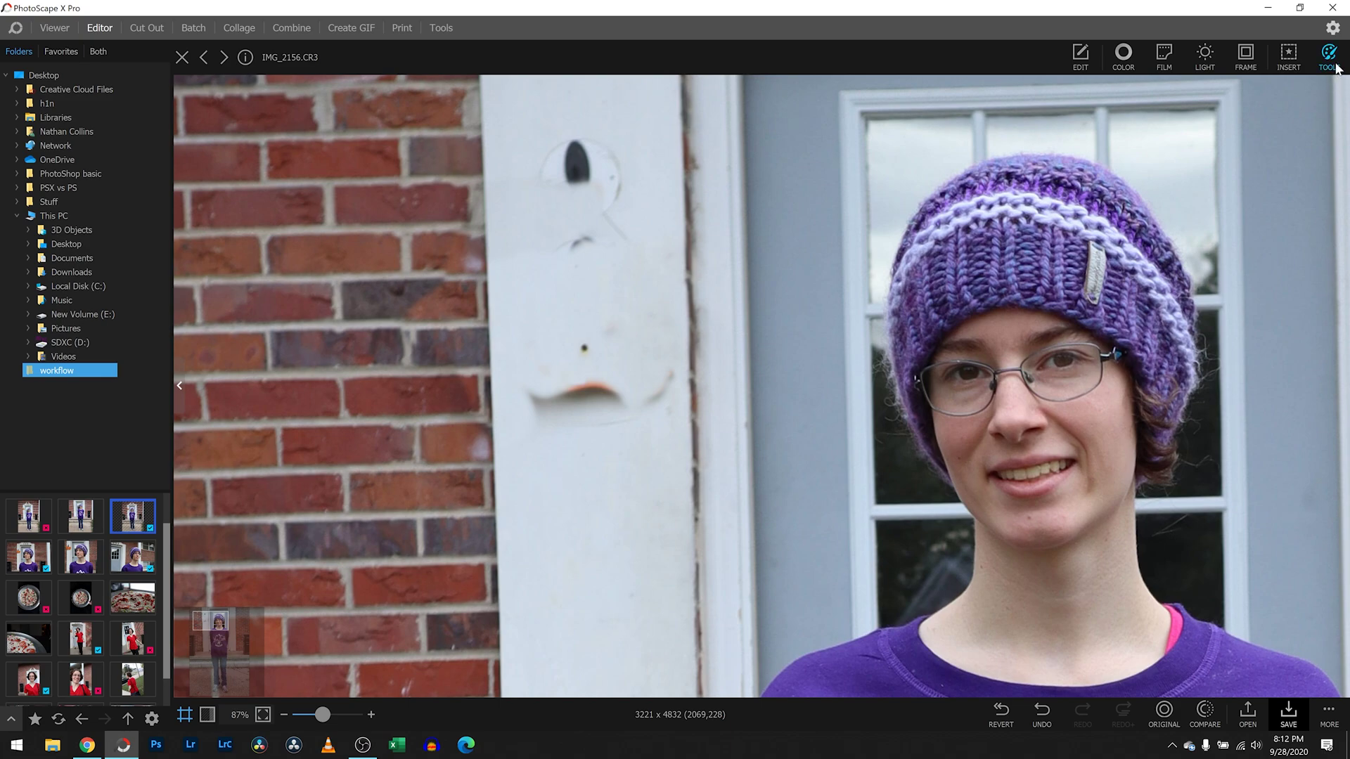
pyautogui.click(1335, 66)
pyautogui.click(1200, 359)
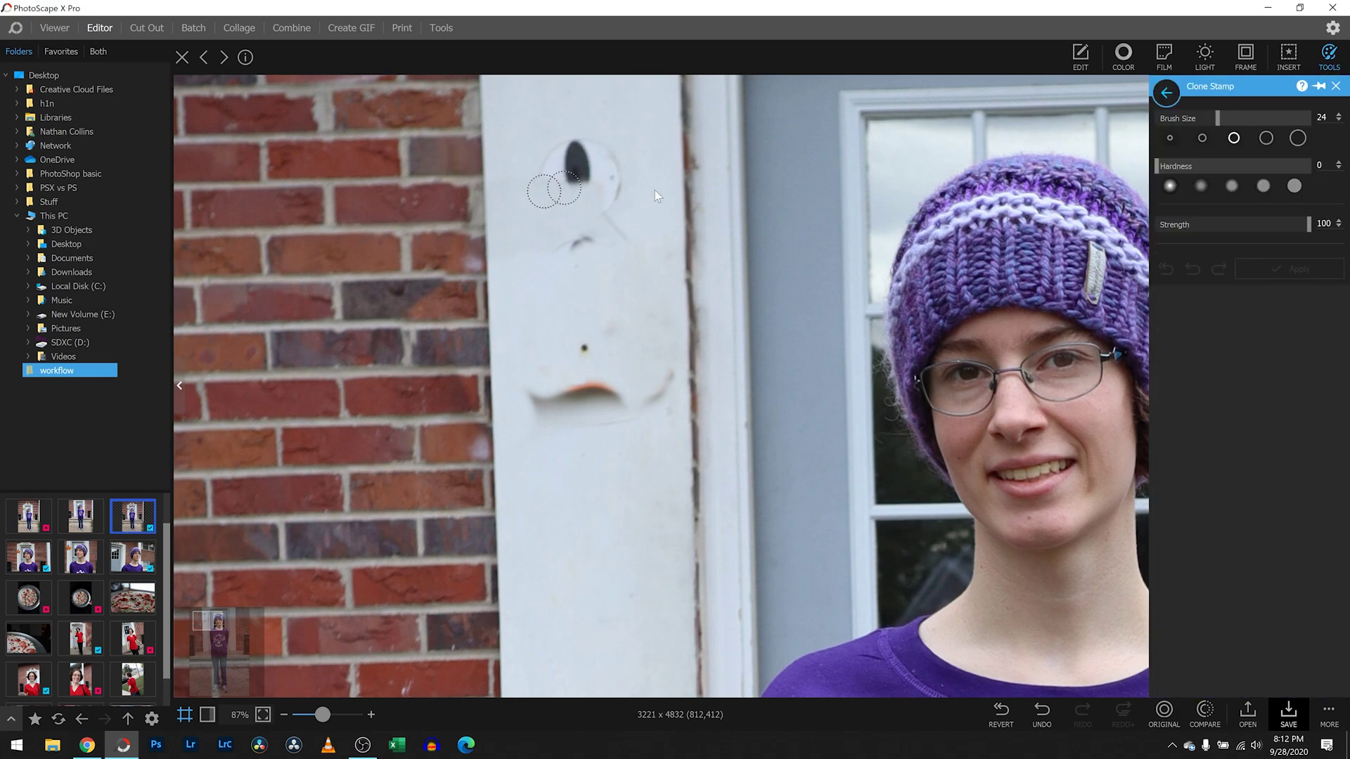
pyautogui.click(1336, 86)
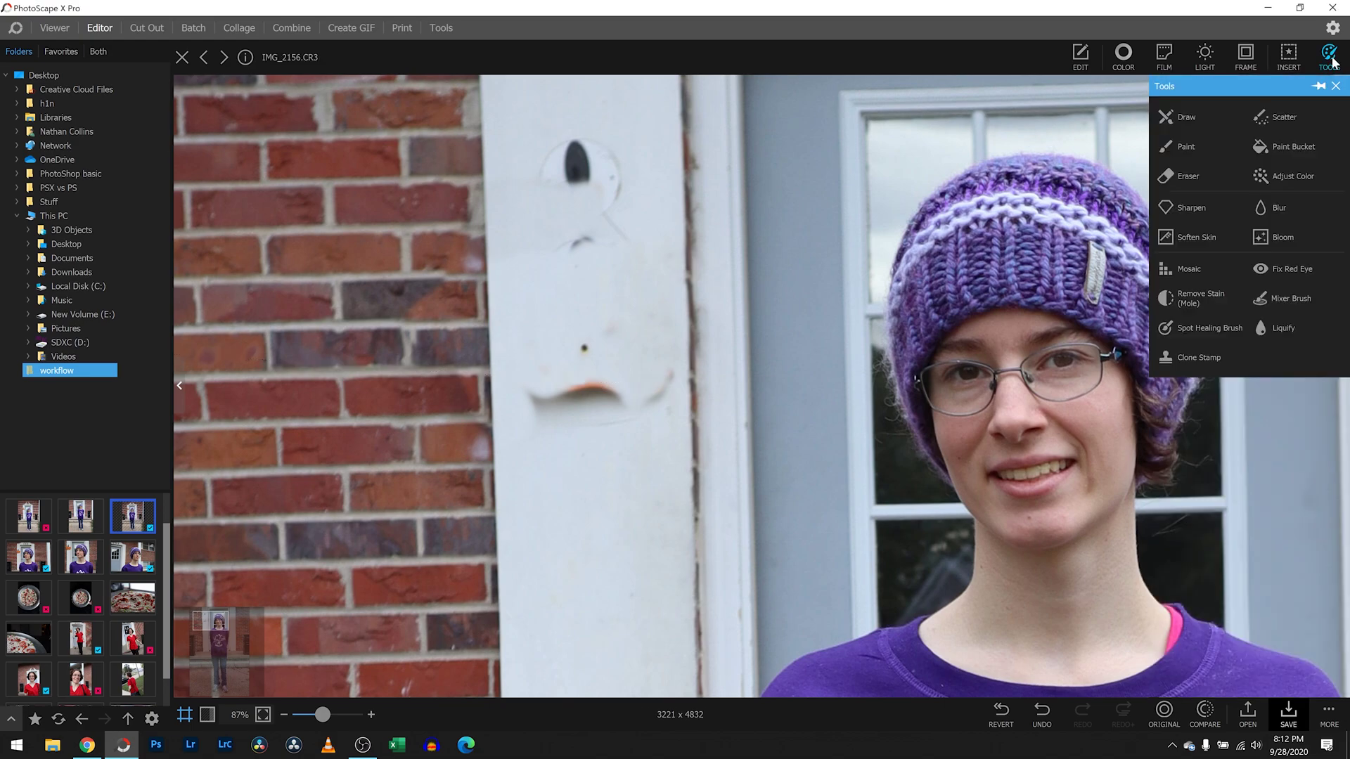
# Step: Heal the leftover marks on the white trim beside the hat with the Spot Healing Brush at size 53
pyautogui.click(1204, 329)
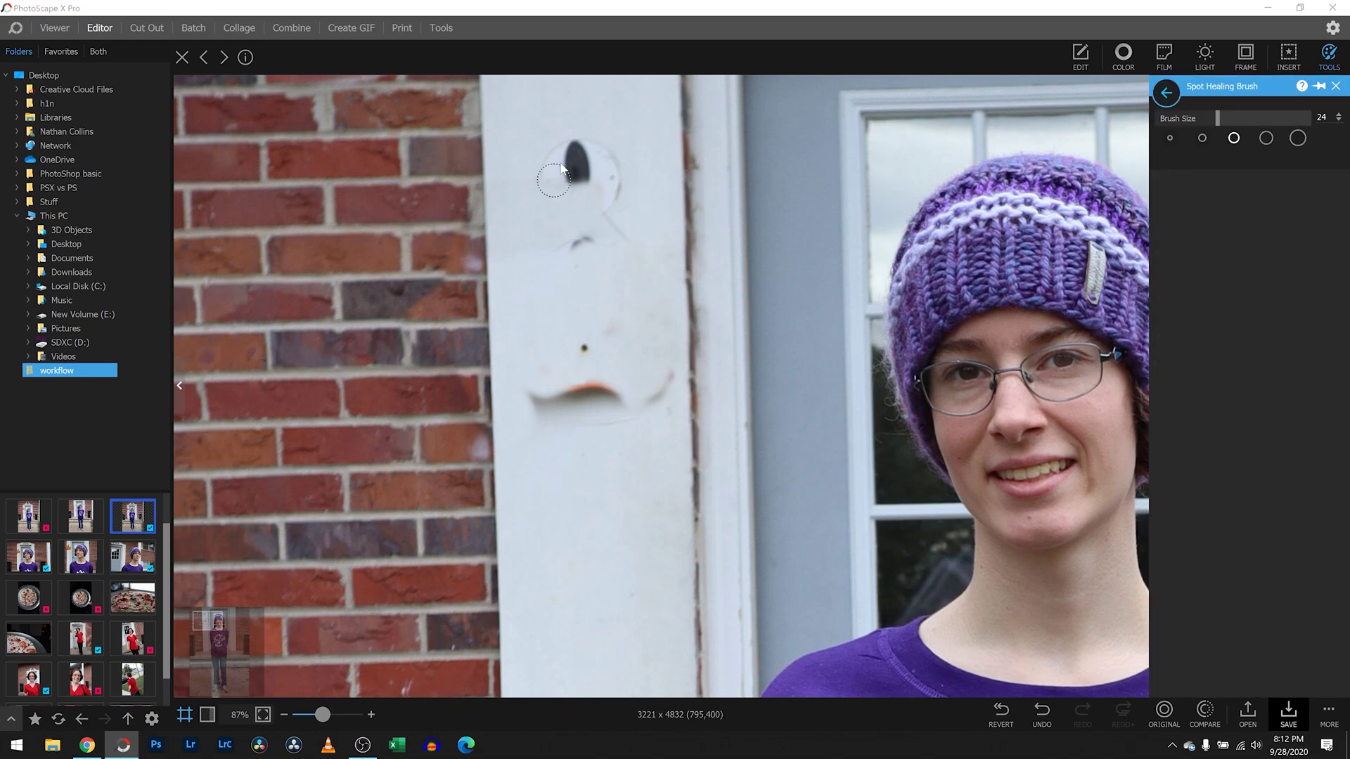
pyautogui.moveTo(563, 168)
pyautogui.mouseDown()
pyautogui.moveTo(608, 176)
pyautogui.moveTo(626, 230)
pyautogui.mouseUp()
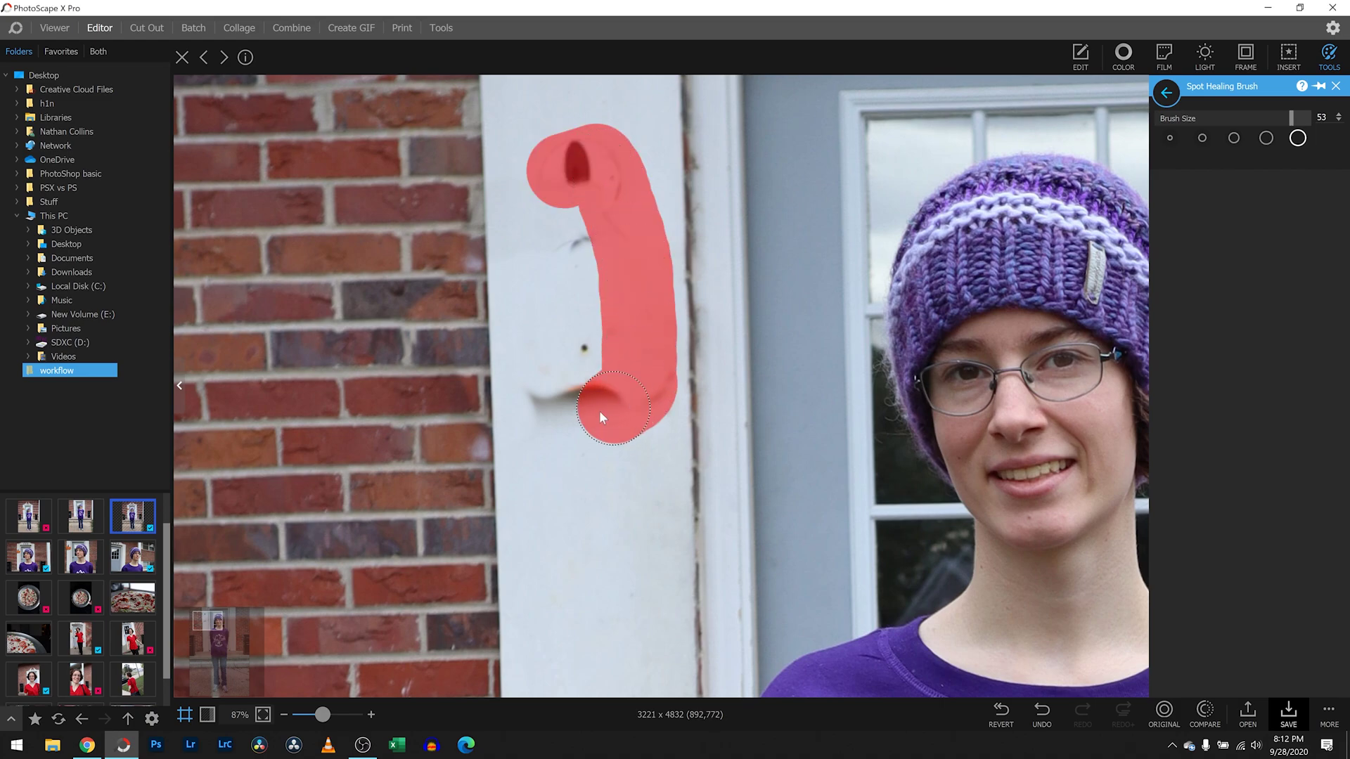
pyautogui.moveTo(546, 401)
pyautogui.mouseDown()
pyautogui.moveTo(578, 382)
pyautogui.moveTo(591, 341)
pyautogui.mouseUp()
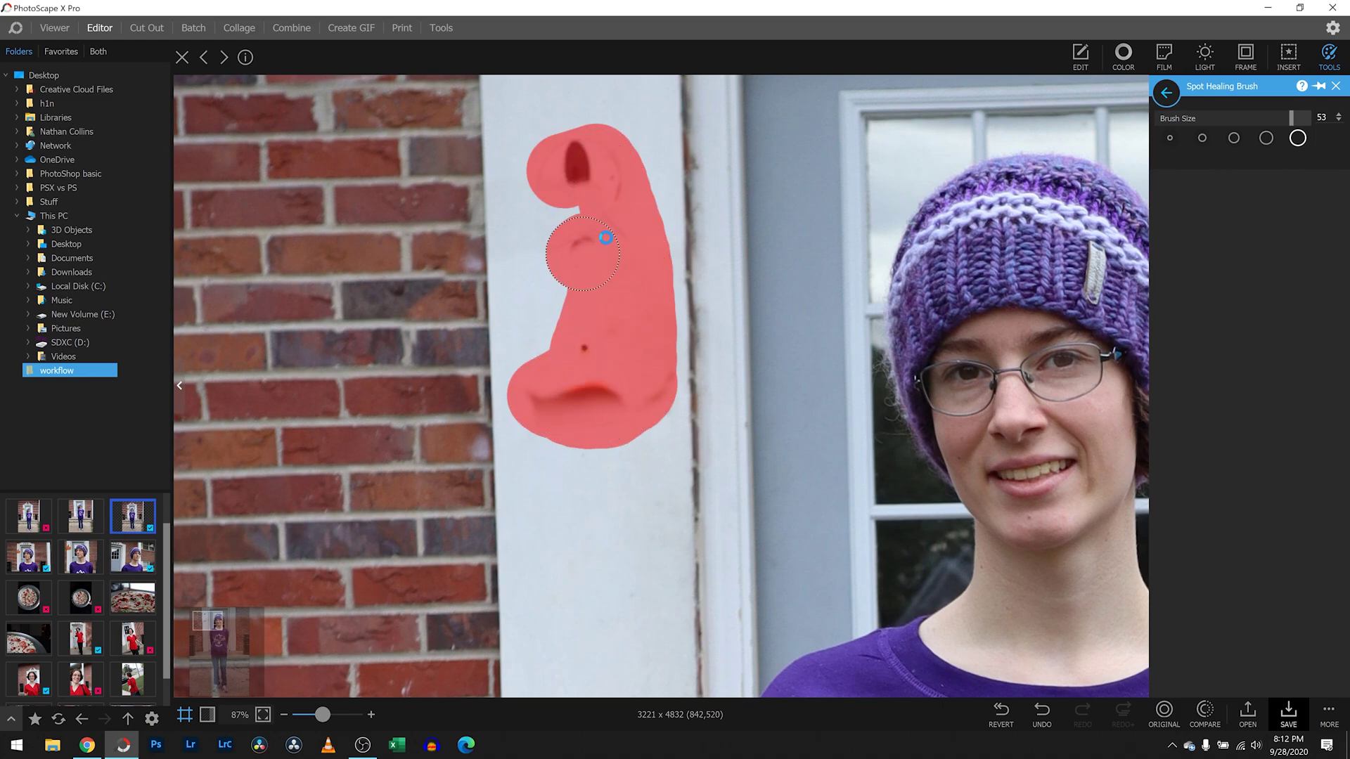
pyautogui.moveTo(606, 238); pyautogui.dragTo(606, 239)
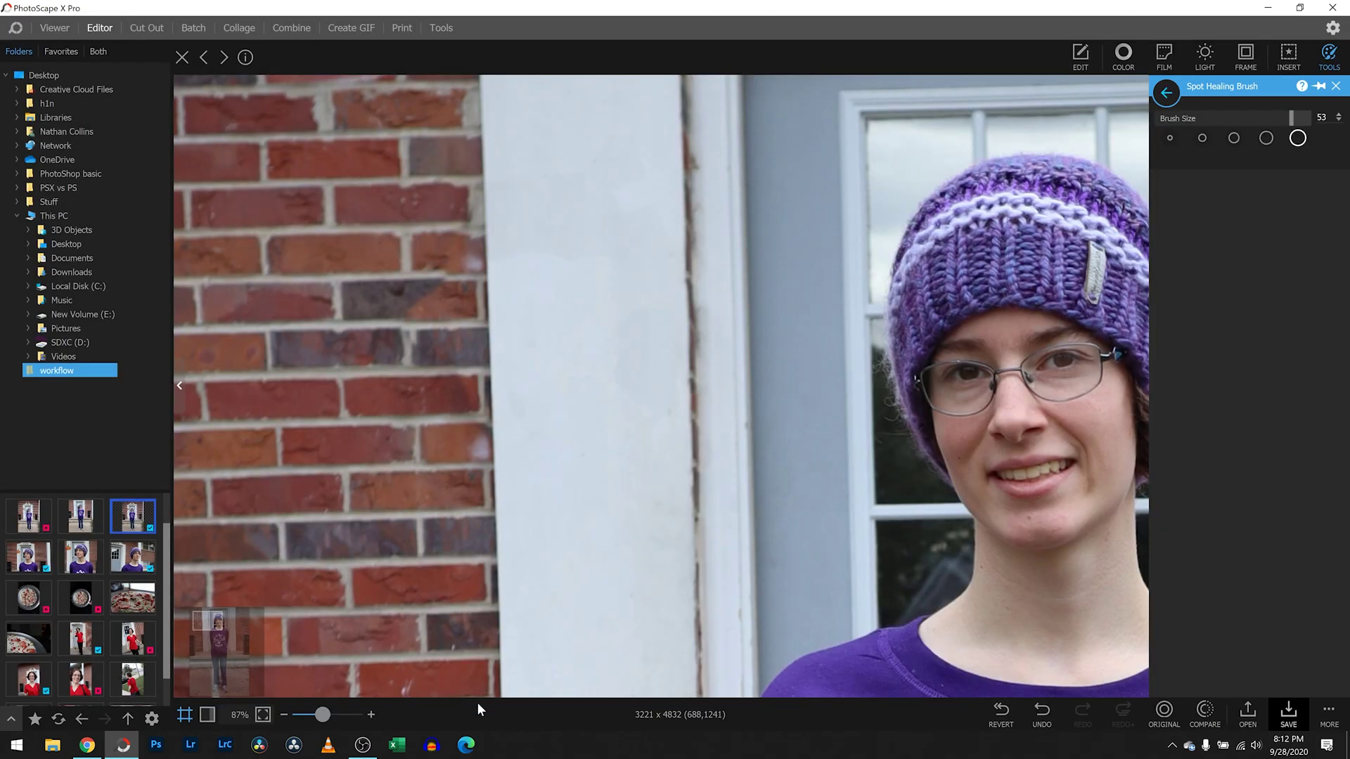
# Step: Heal the round spot on the white trim at the other side of the door with a size 31 brush, and close the tool
pyautogui.moveTo(322, 715); pyautogui.dragTo(307, 715)
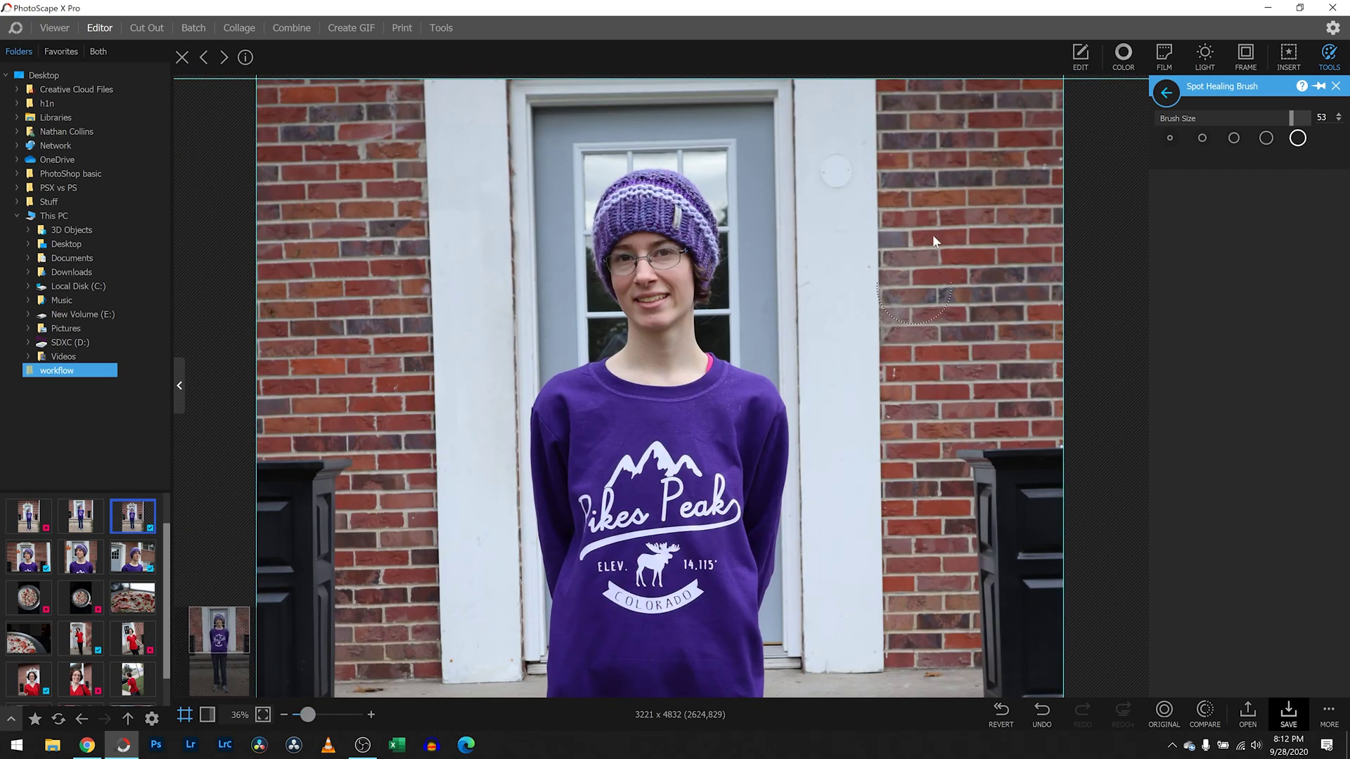
pyautogui.click(1235, 114)
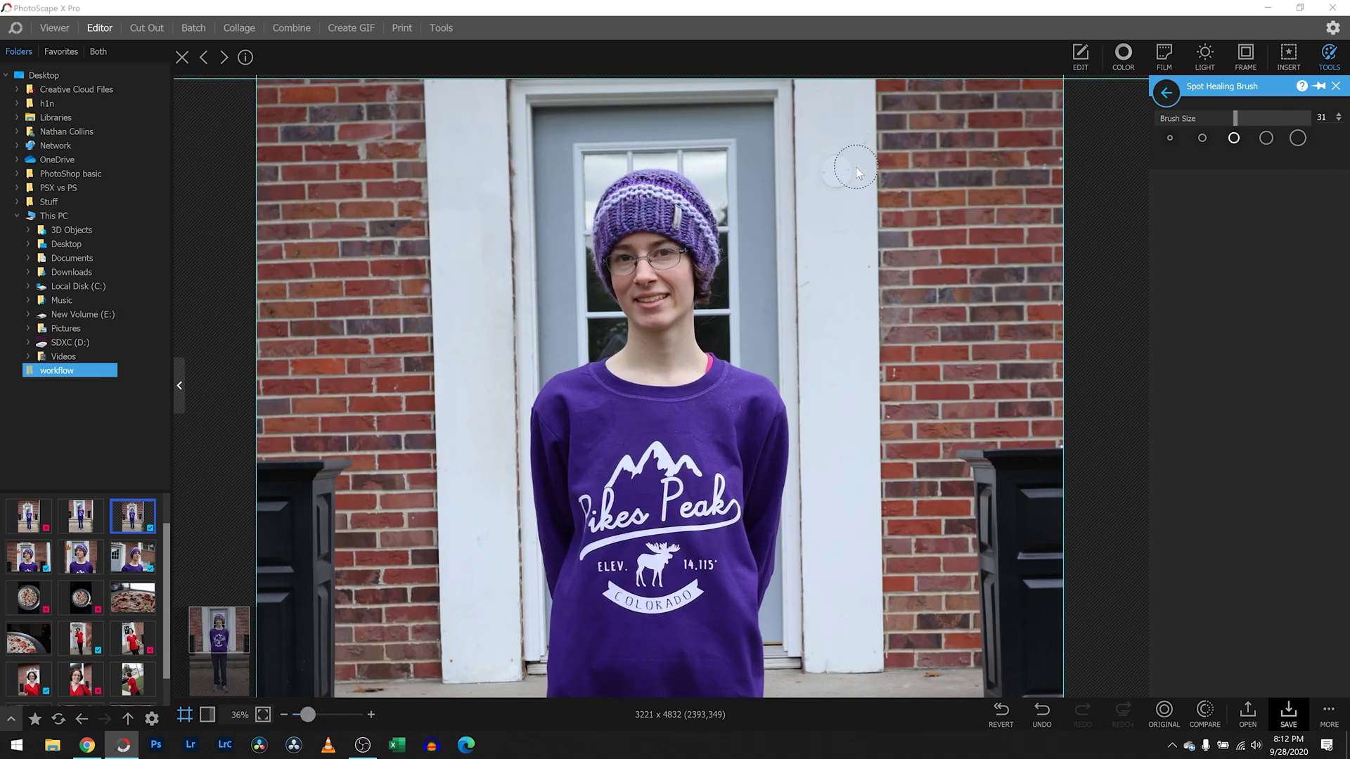
pyautogui.moveTo(835, 174); pyautogui.dragTo(837, 172)
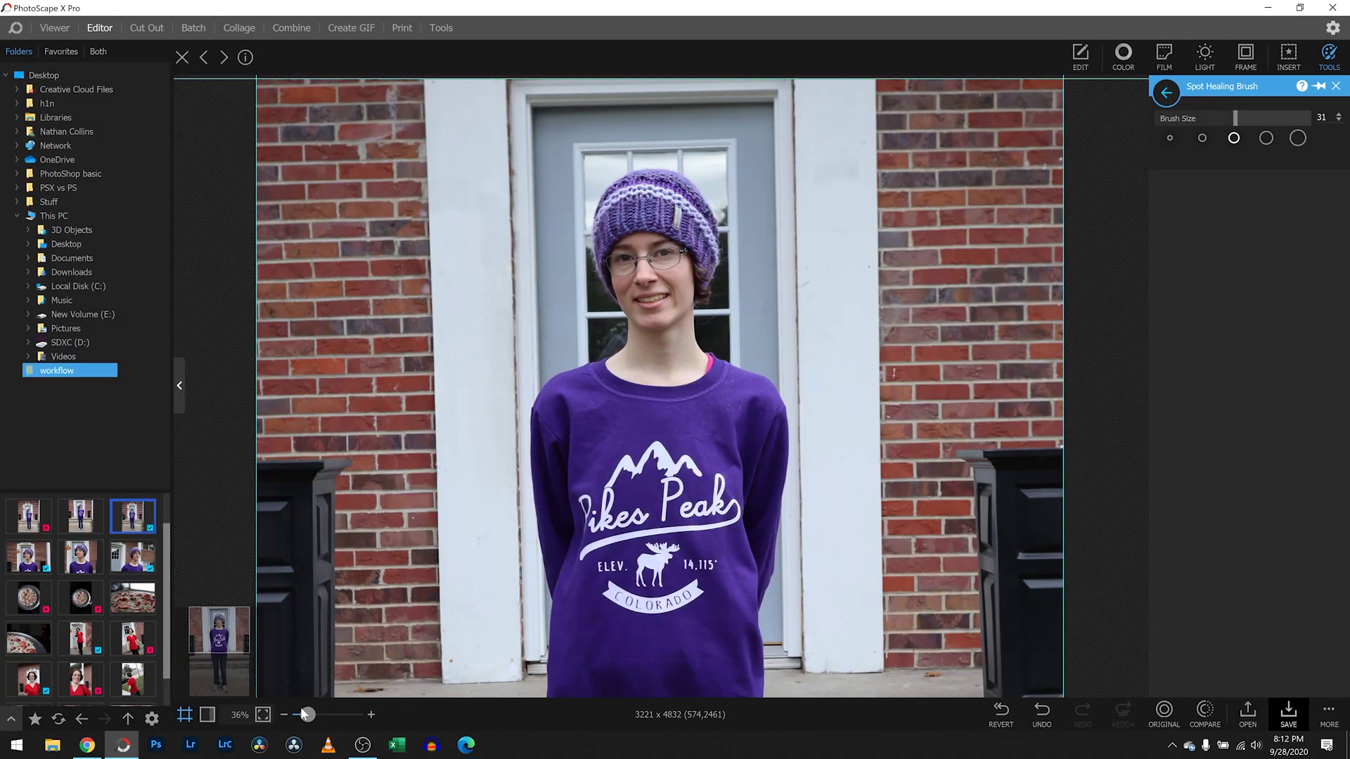
pyautogui.moveTo(304, 715); pyautogui.dragTo(301, 715)
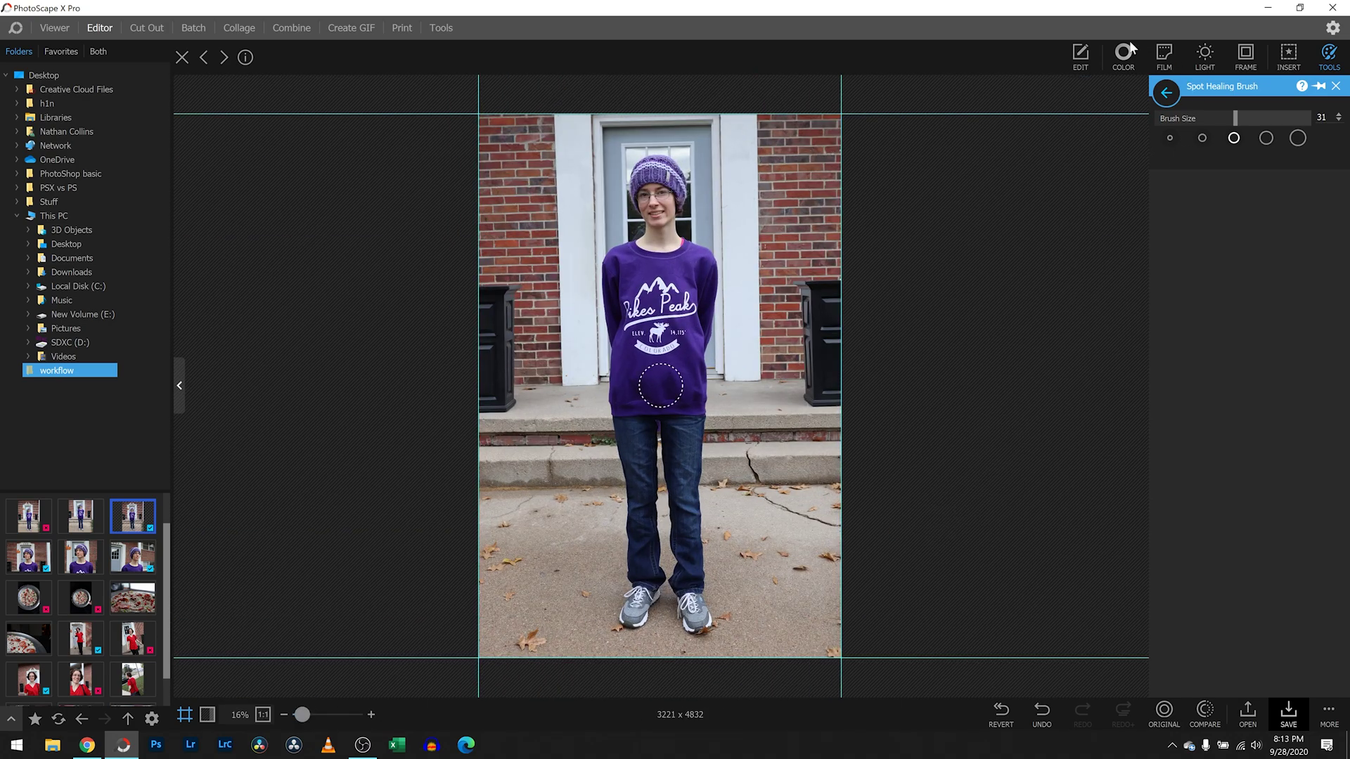
pyautogui.click(1336, 85)
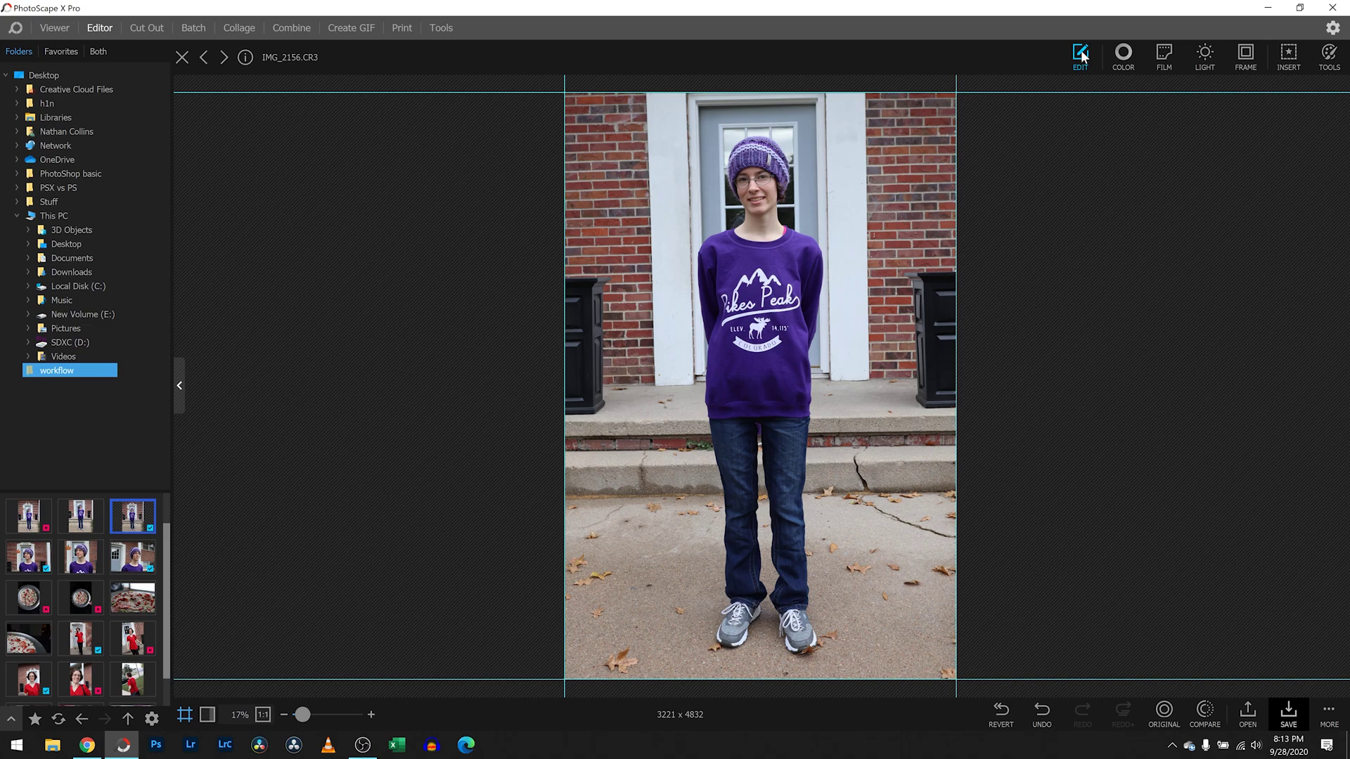
# Step: Set the photo's Brighten colour adjustment to 16
pyautogui.click(1118, 62)
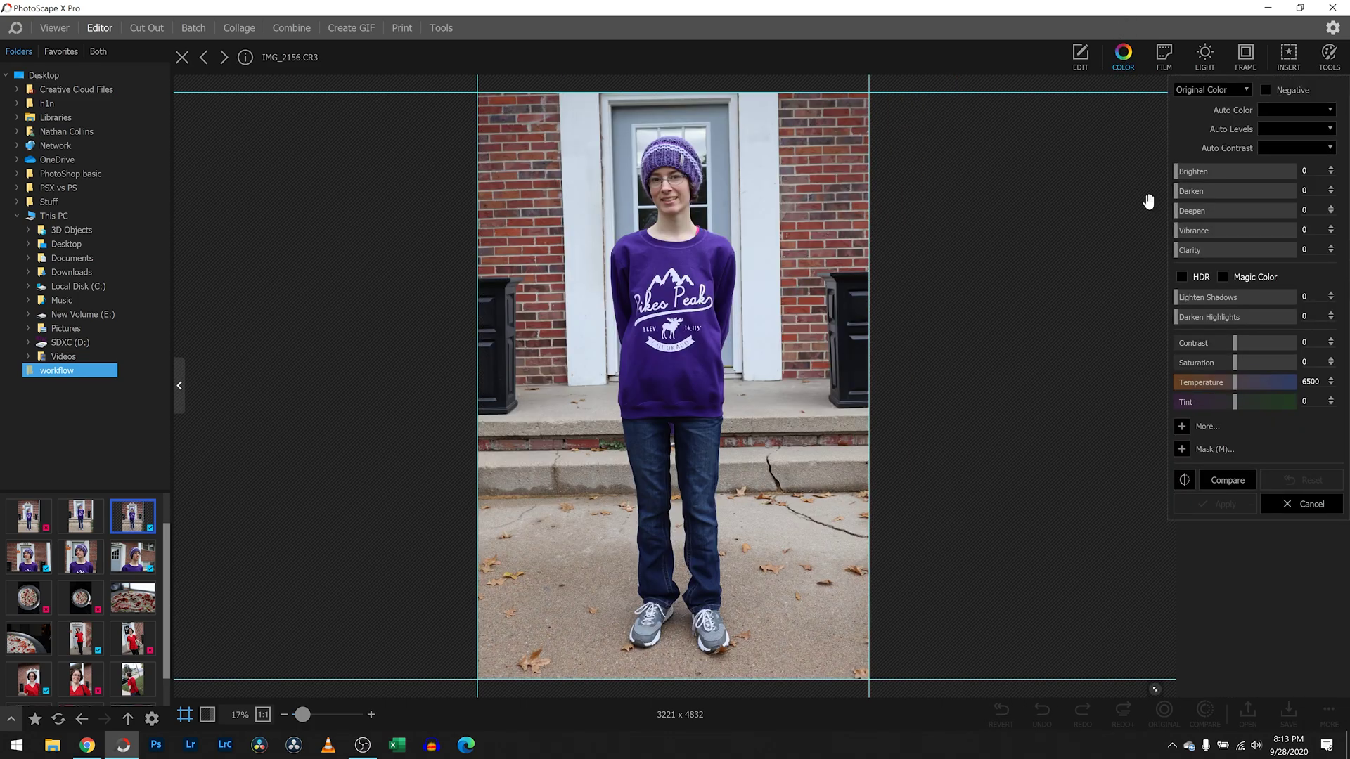
pyautogui.click(1194, 172)
pyautogui.click(1194, 173)
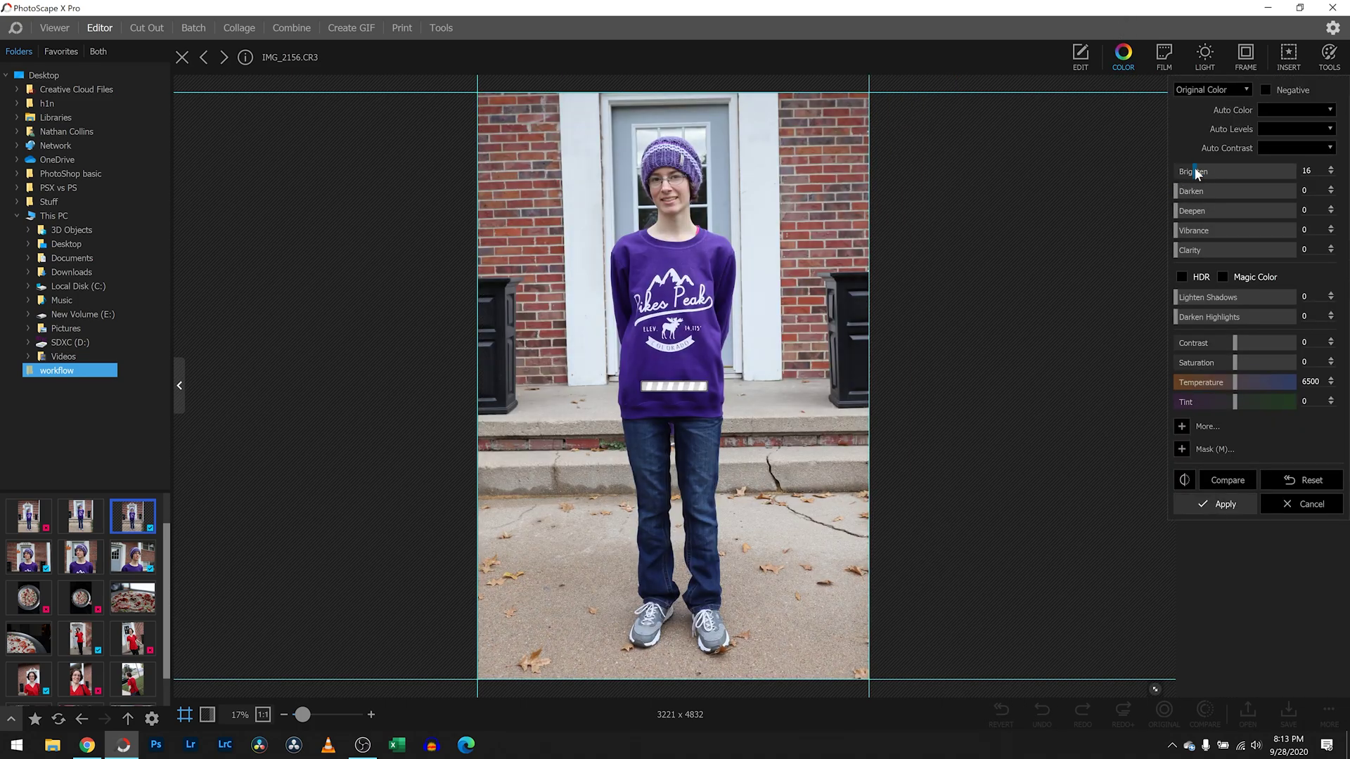
# Step: Try a Darken adjustment of 31 on the photo and return Darken to 0
pyautogui.click(1198, 193)
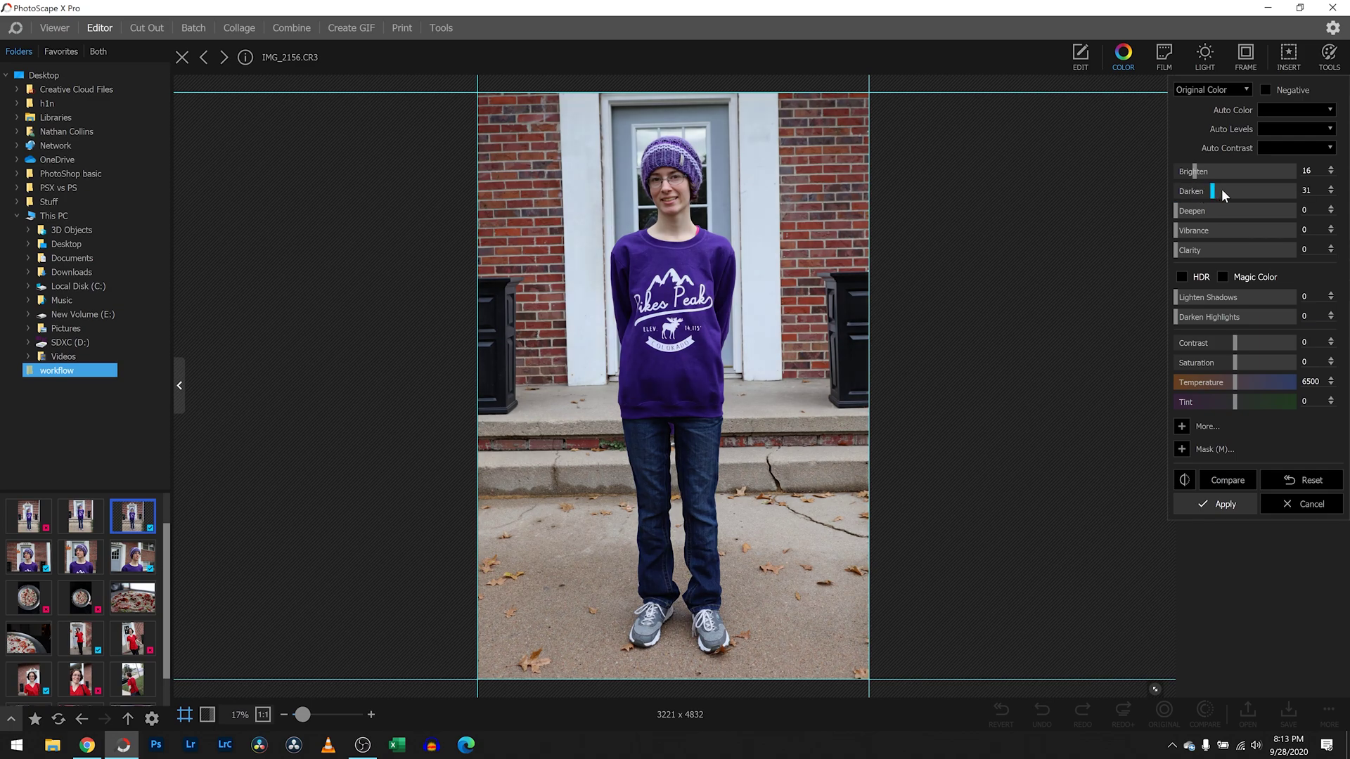
pyautogui.click(1185, 195)
pyautogui.moveTo(1183, 199); pyautogui.dragTo(1150, 195)
# Step: Set Deepen to 31, compare the photo before and after, and apply the colour adjustments
pyautogui.click(1193, 212)
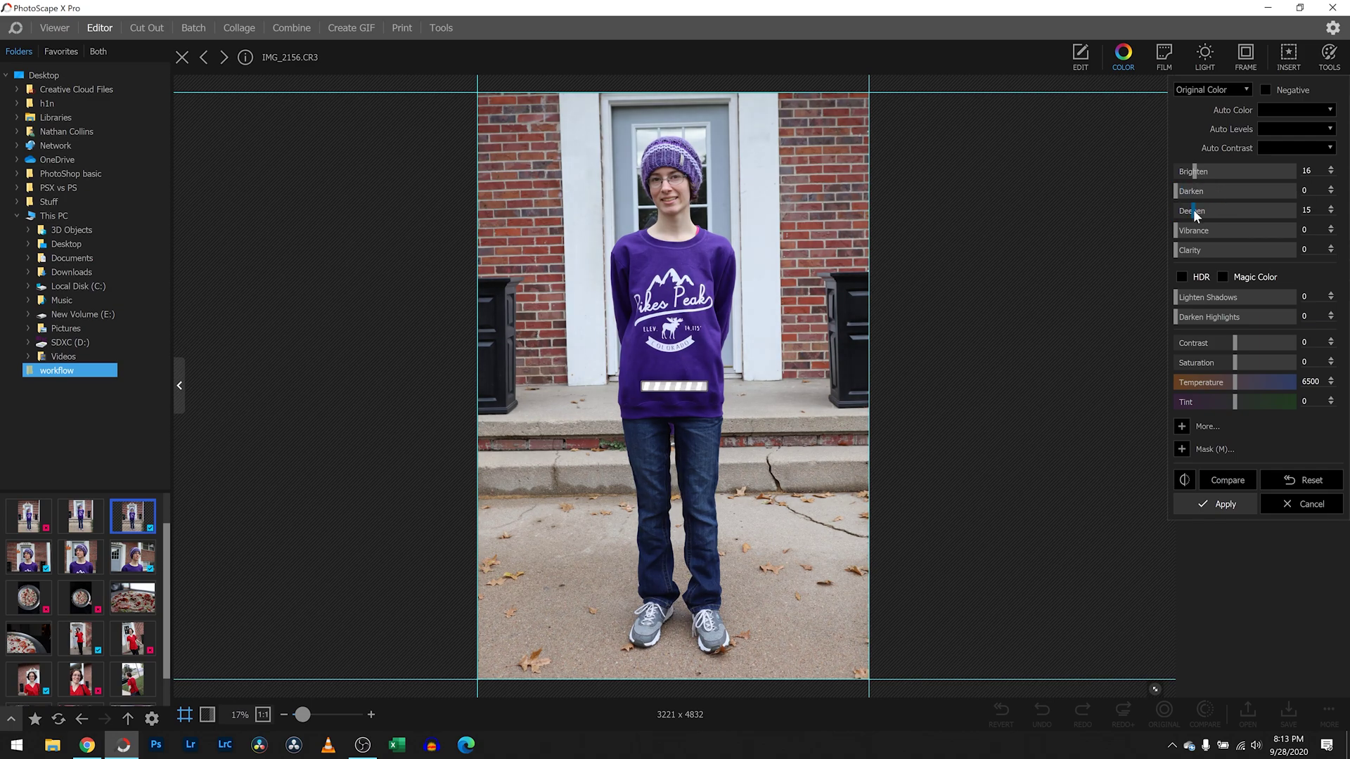
pyautogui.click(1202, 211)
pyautogui.click(1213, 211)
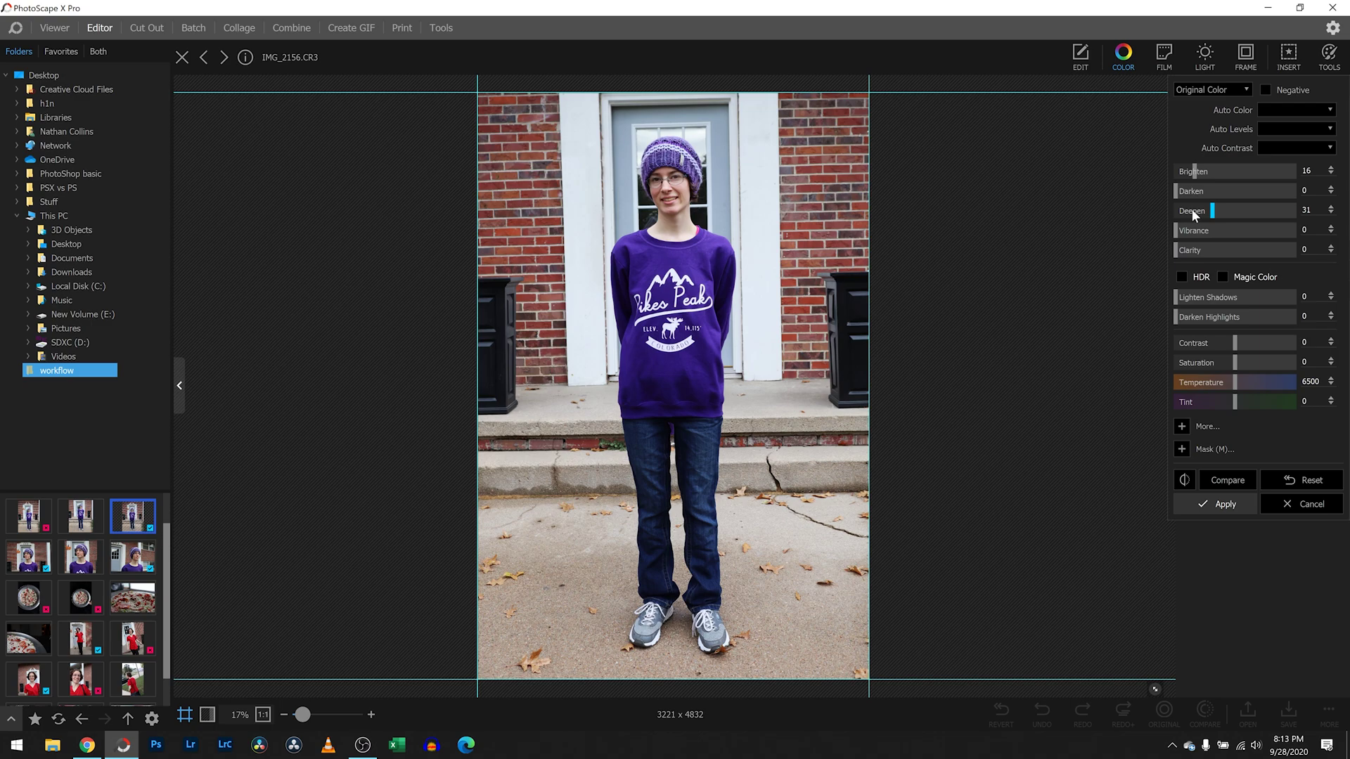
pyautogui.click(1217, 481)
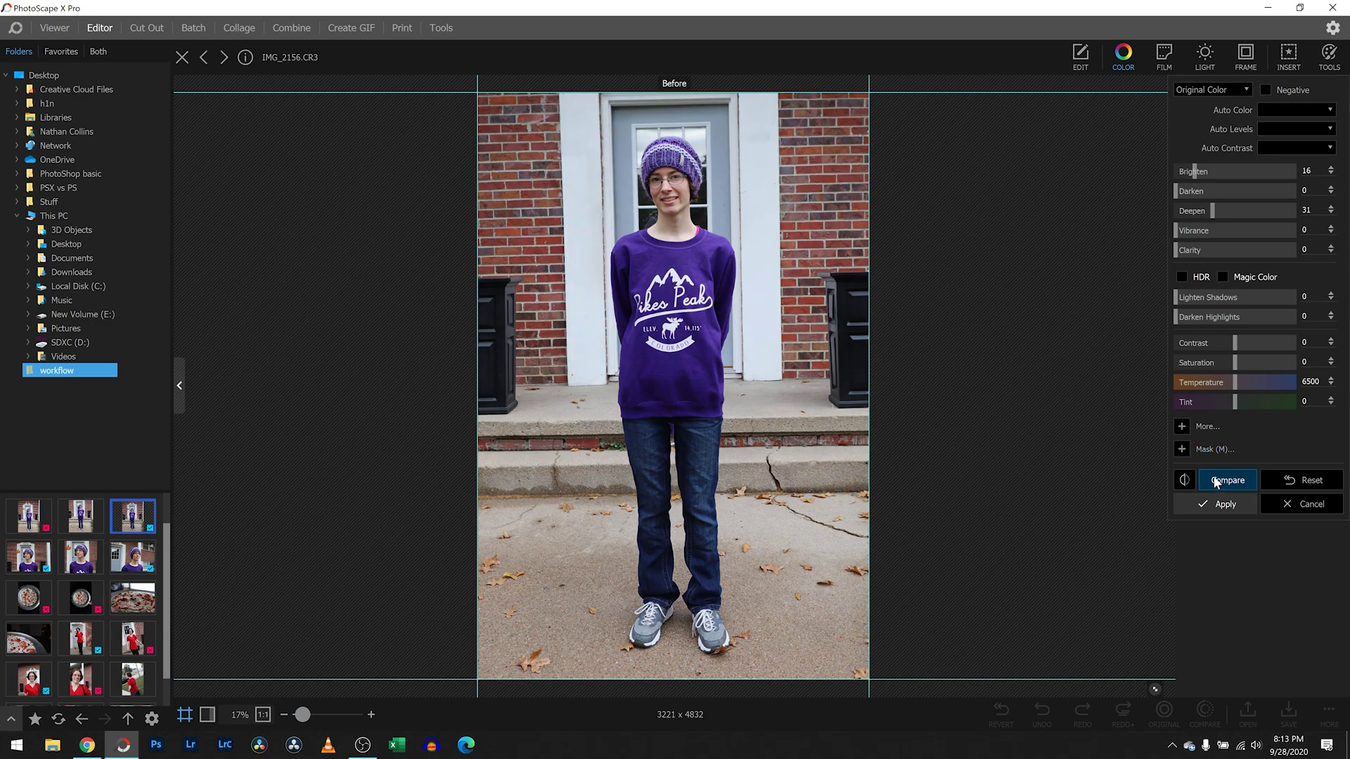
pyautogui.click(1217, 481)
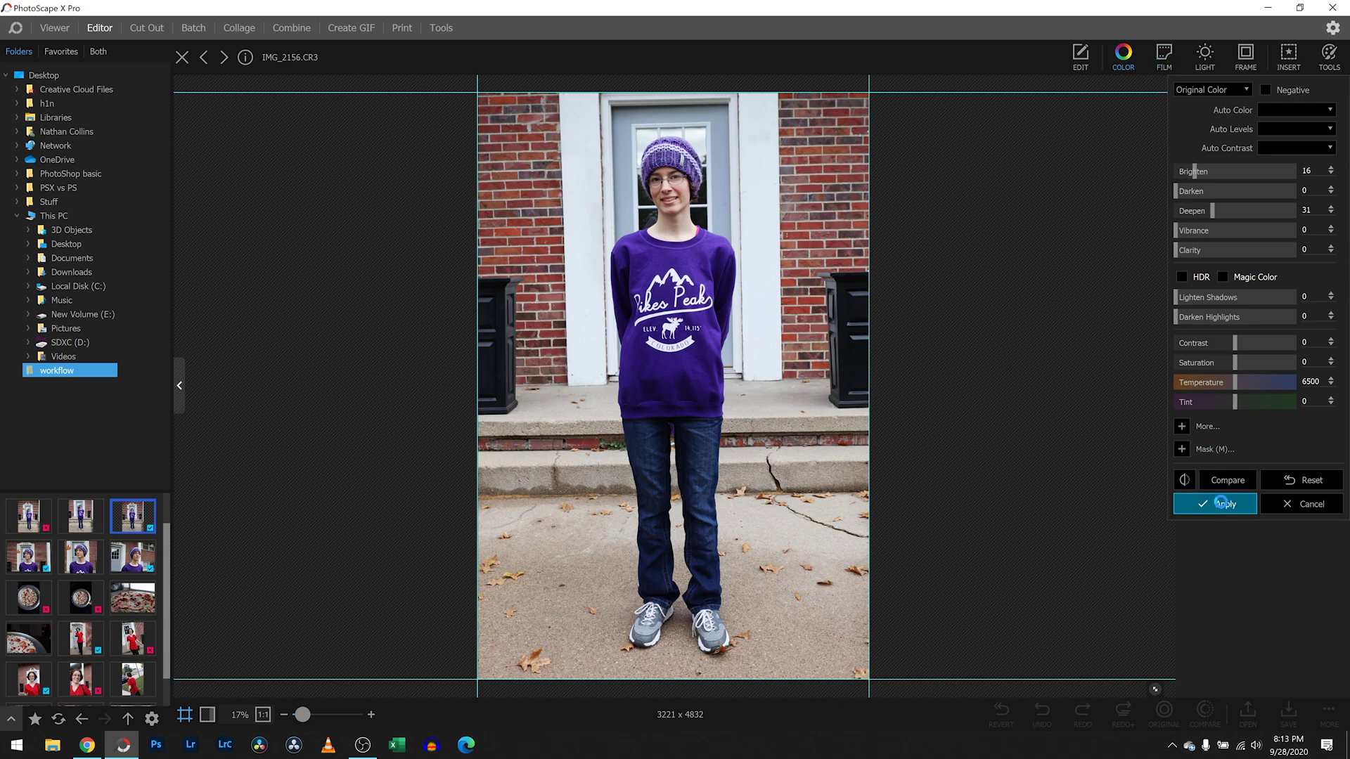
pyautogui.click(1227, 506)
# Step: Preview the Aconbury film filter, and try the HDR colour adjustment with skin tone protection, comparing it with the unadjusted photo
pyautogui.click(1164, 56)
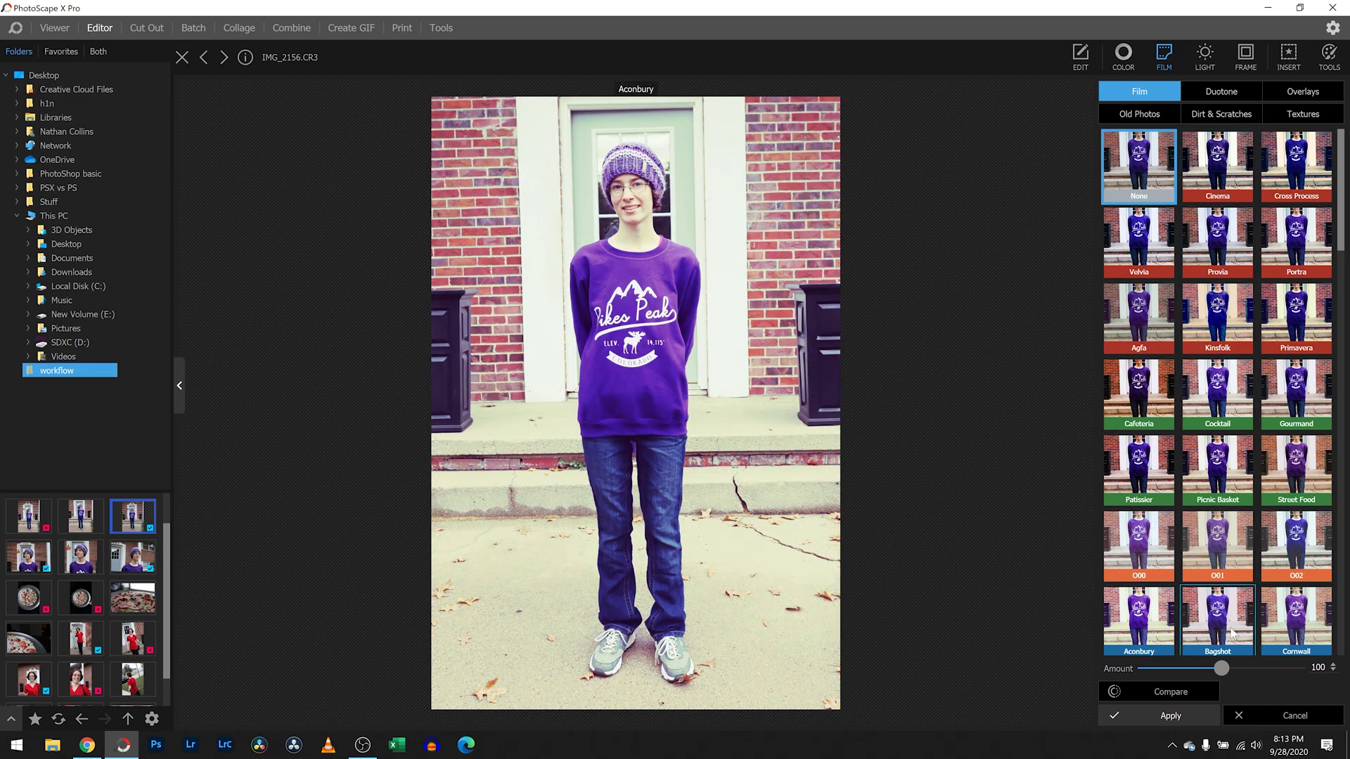
pyautogui.press('Escape')
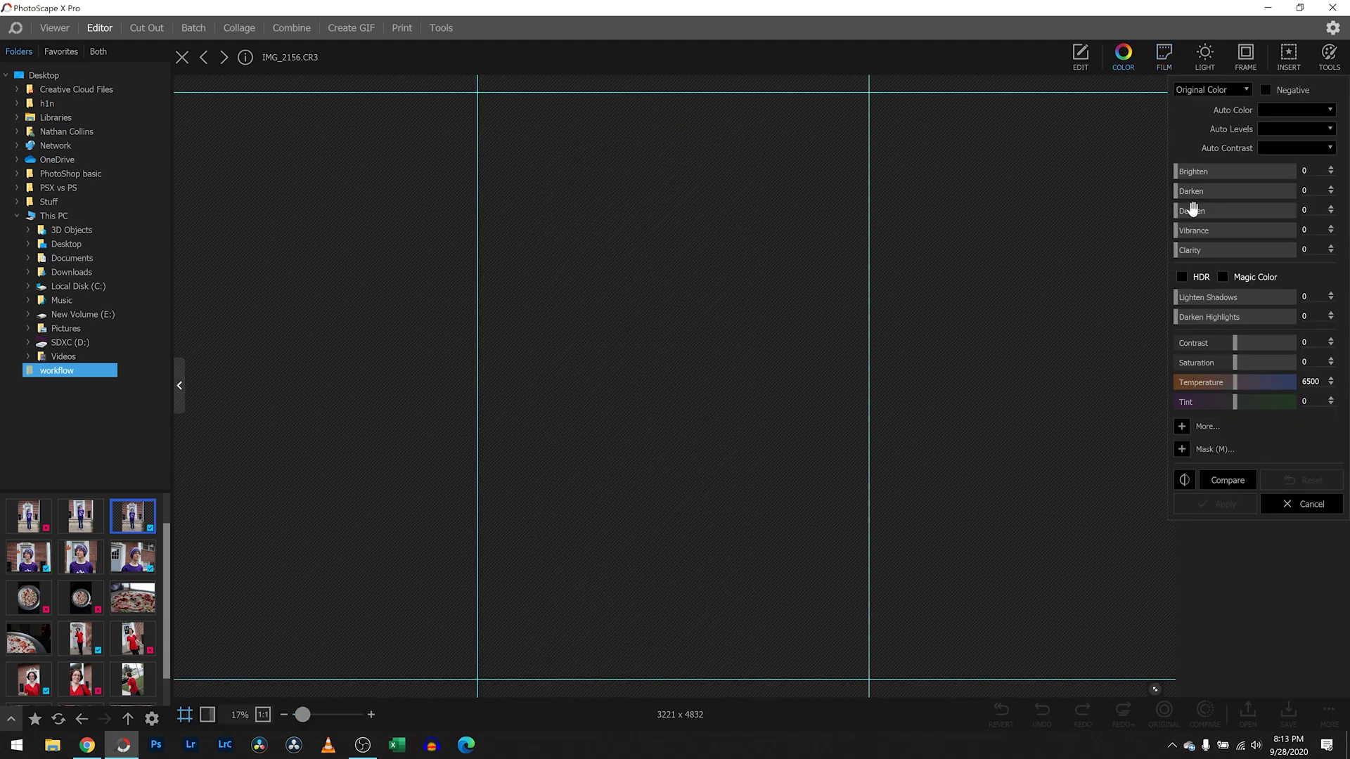
pyautogui.click(1182, 277)
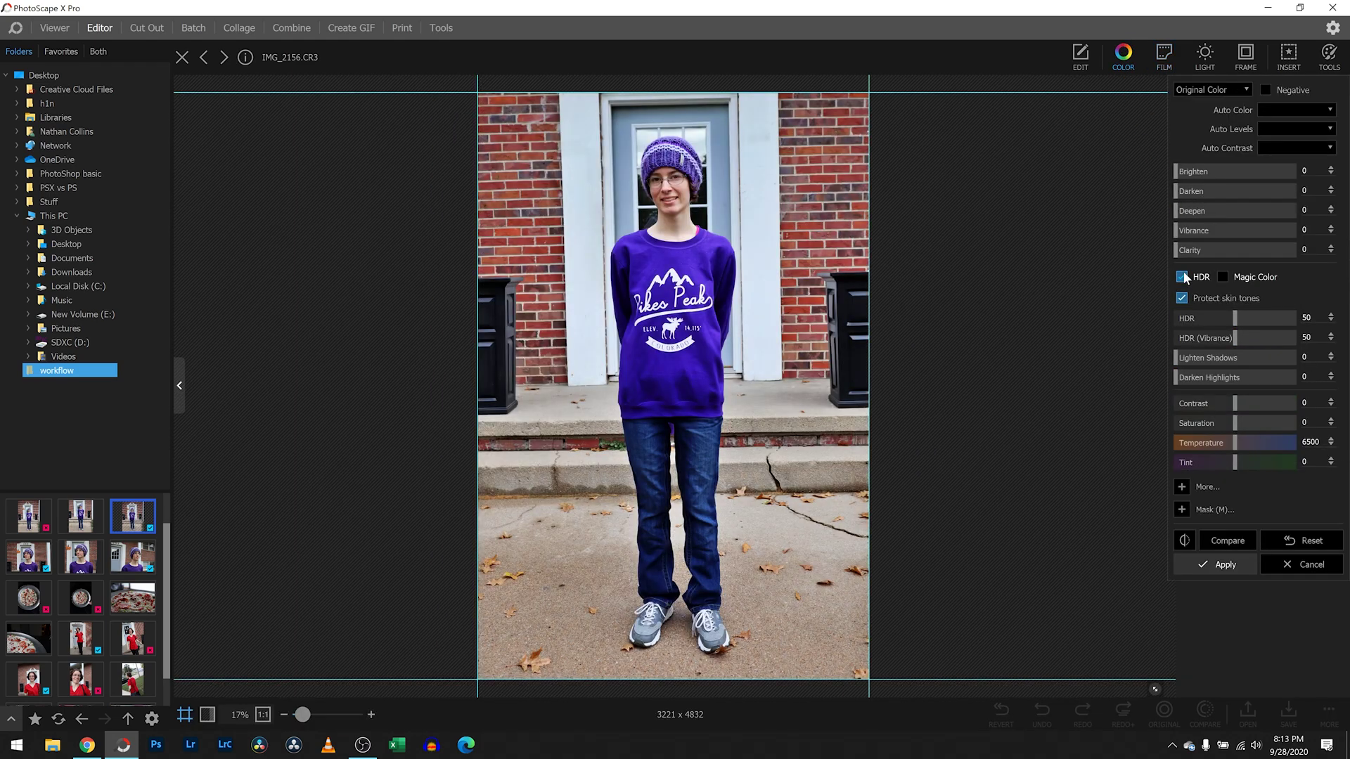
pyautogui.click(1224, 541)
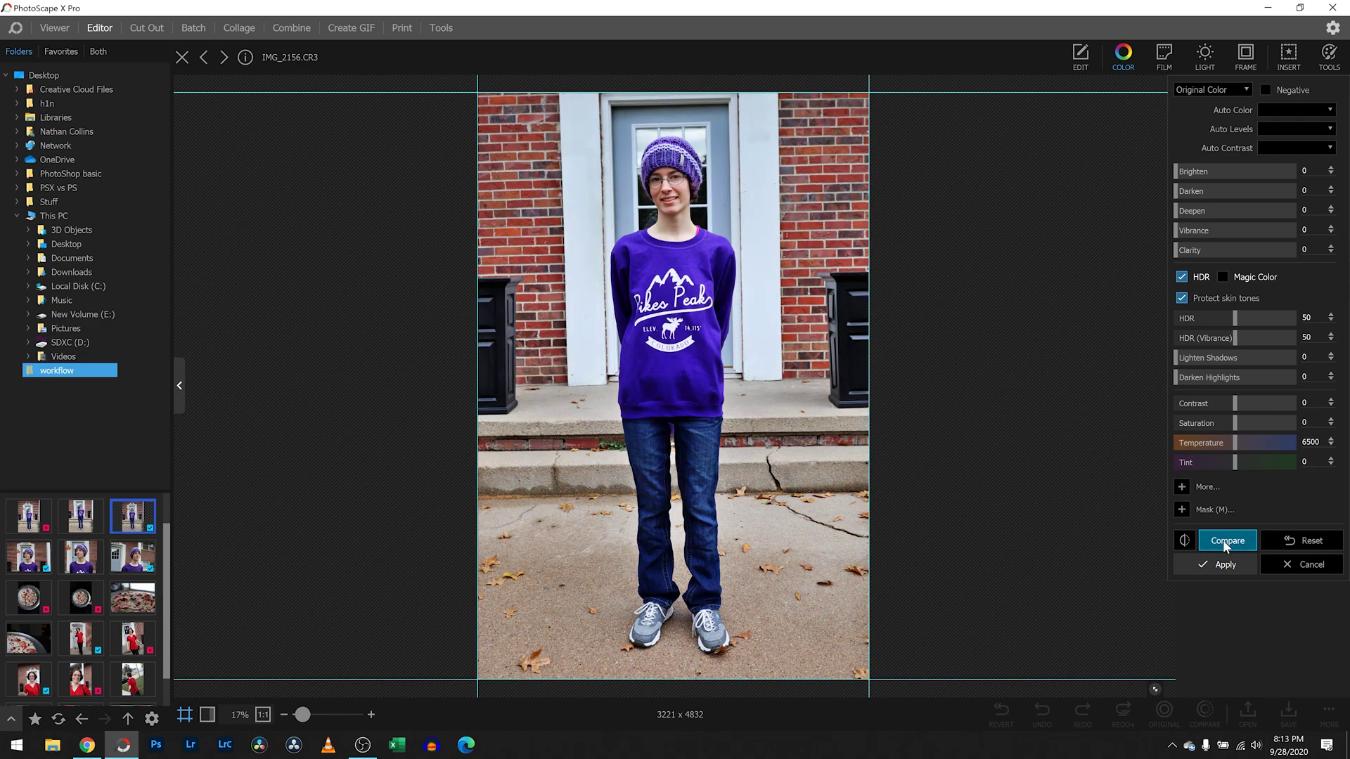
pyautogui.click(1223, 543)
# Step: Preview light leak effects 007, 016, 015, 018 and 020 from the first light leak set on the photo
pyautogui.click(1206, 56)
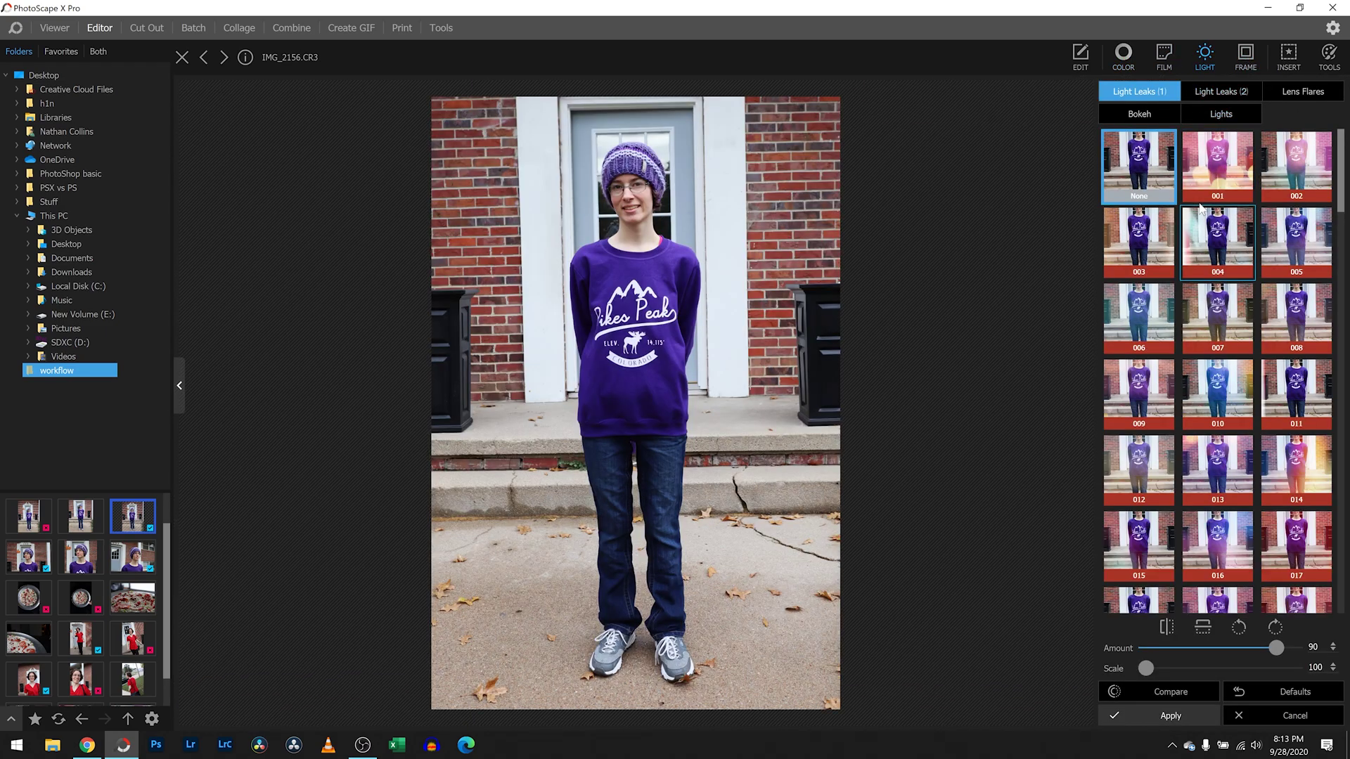
pyautogui.click(1214, 186)
pyautogui.click(1203, 347)
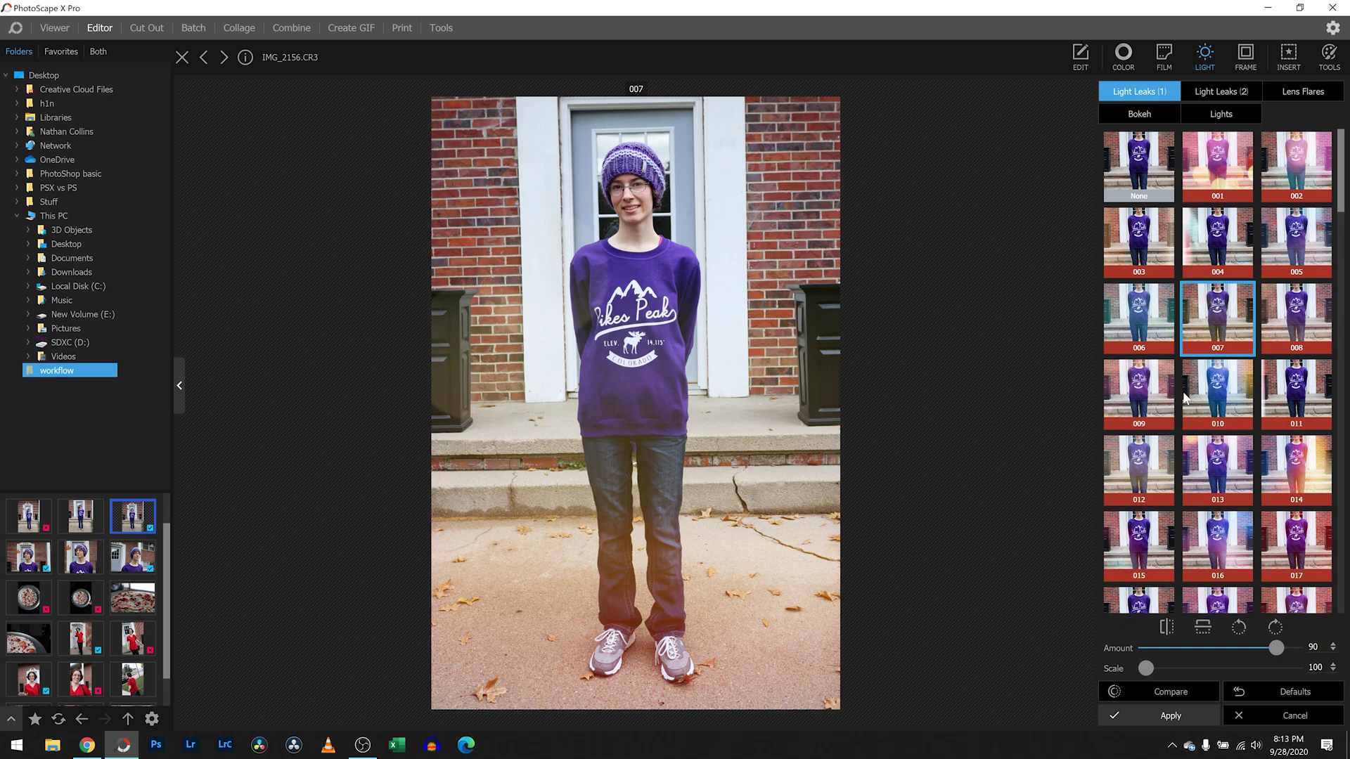
pyautogui.click(1188, 470)
pyautogui.click(1205, 528)
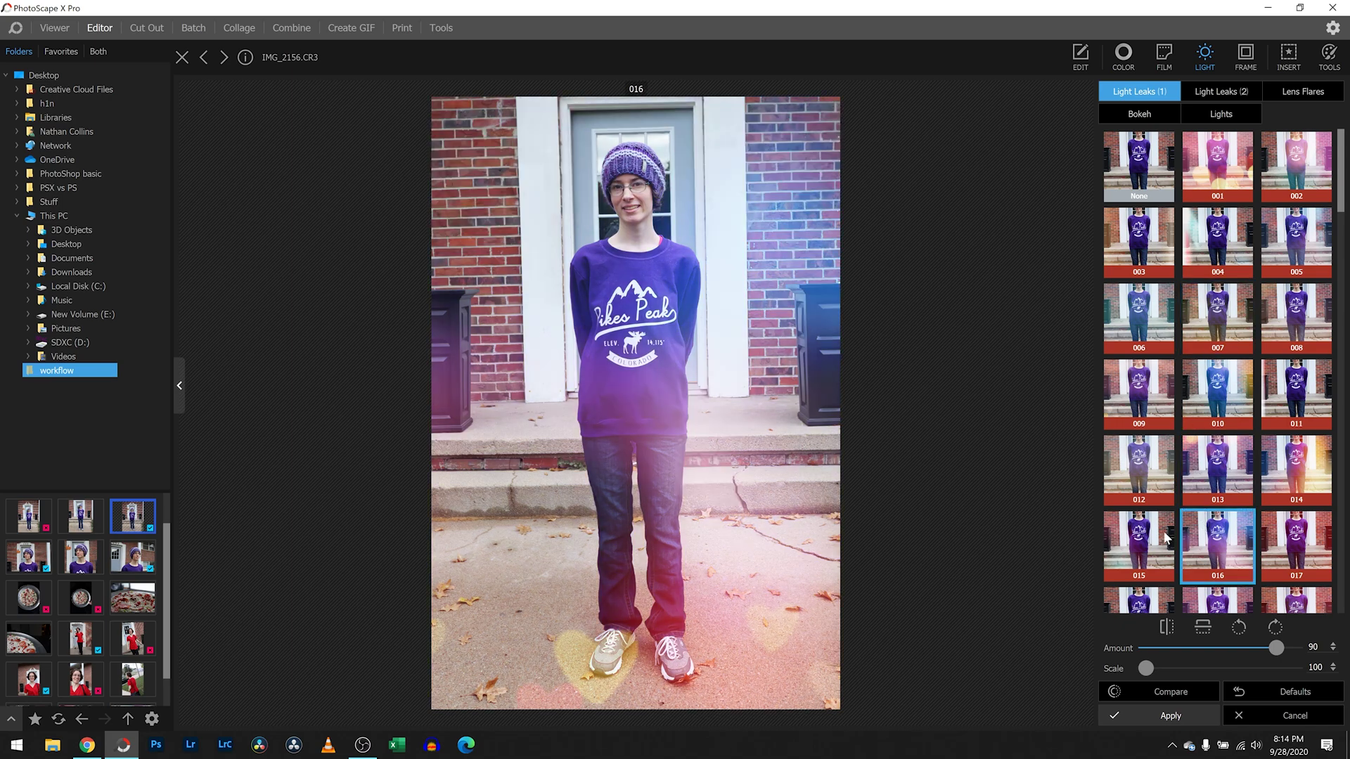
pyautogui.click(1121, 581)
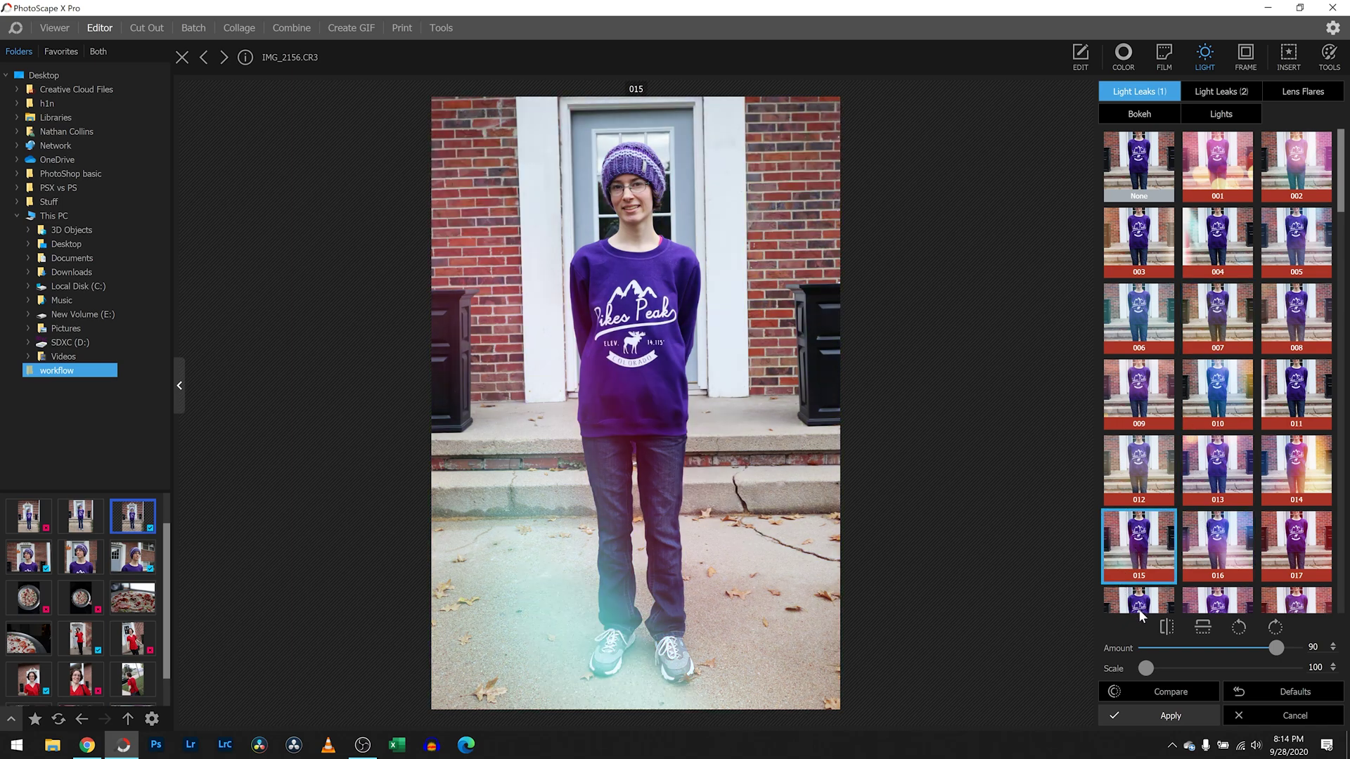
pyautogui.click(1160, 608)
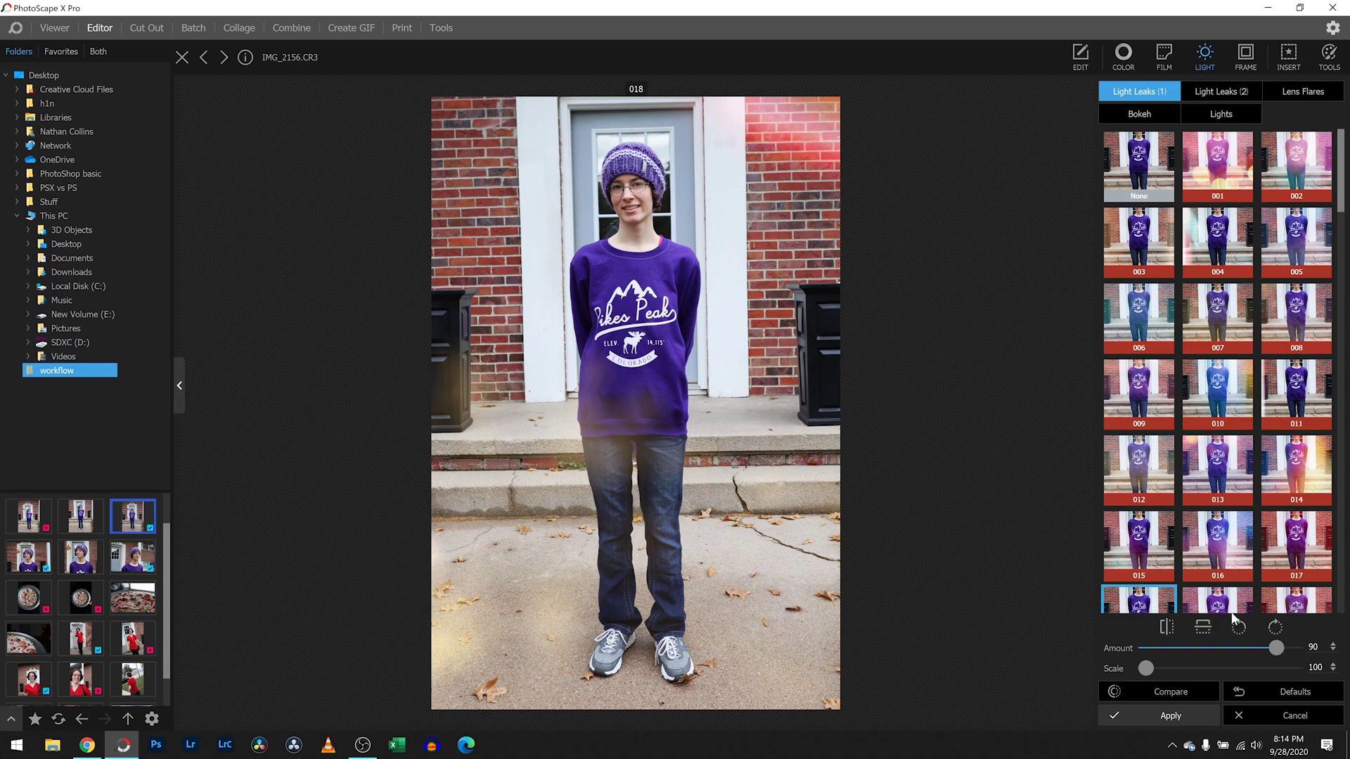
pyautogui.click(1299, 606)
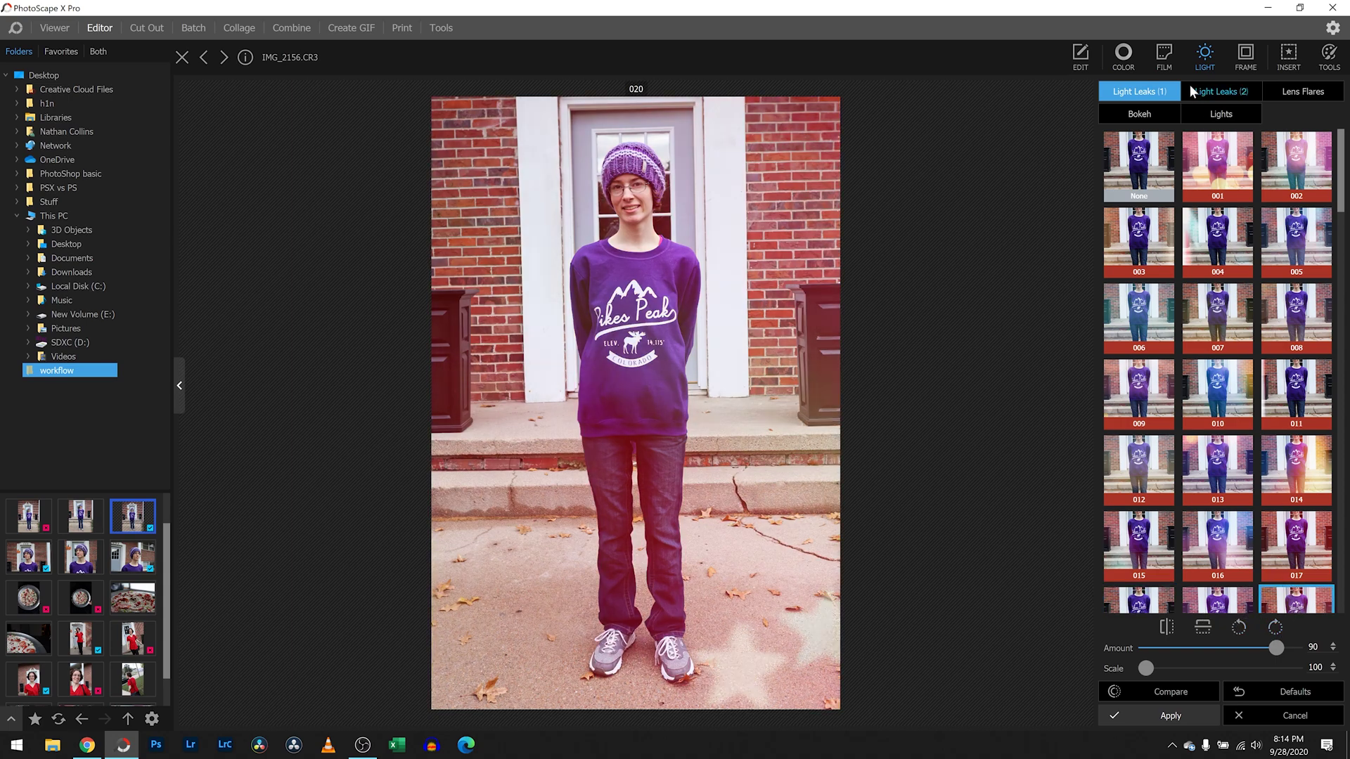
# Step: Browse the film effect categories, looking at the overlays and the dirt and scratches textures
pyautogui.click(1167, 41)
pyautogui.click(1209, 49)
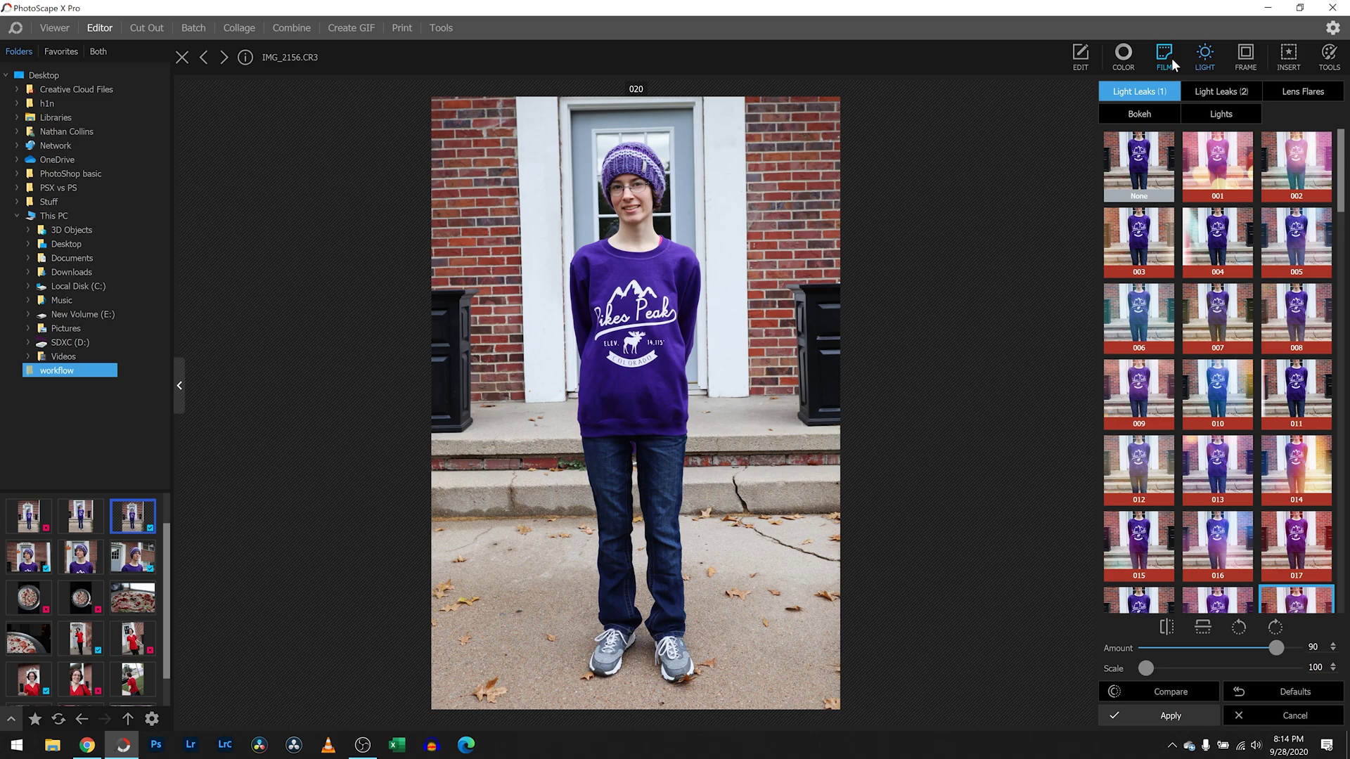
pyautogui.click(1172, 57)
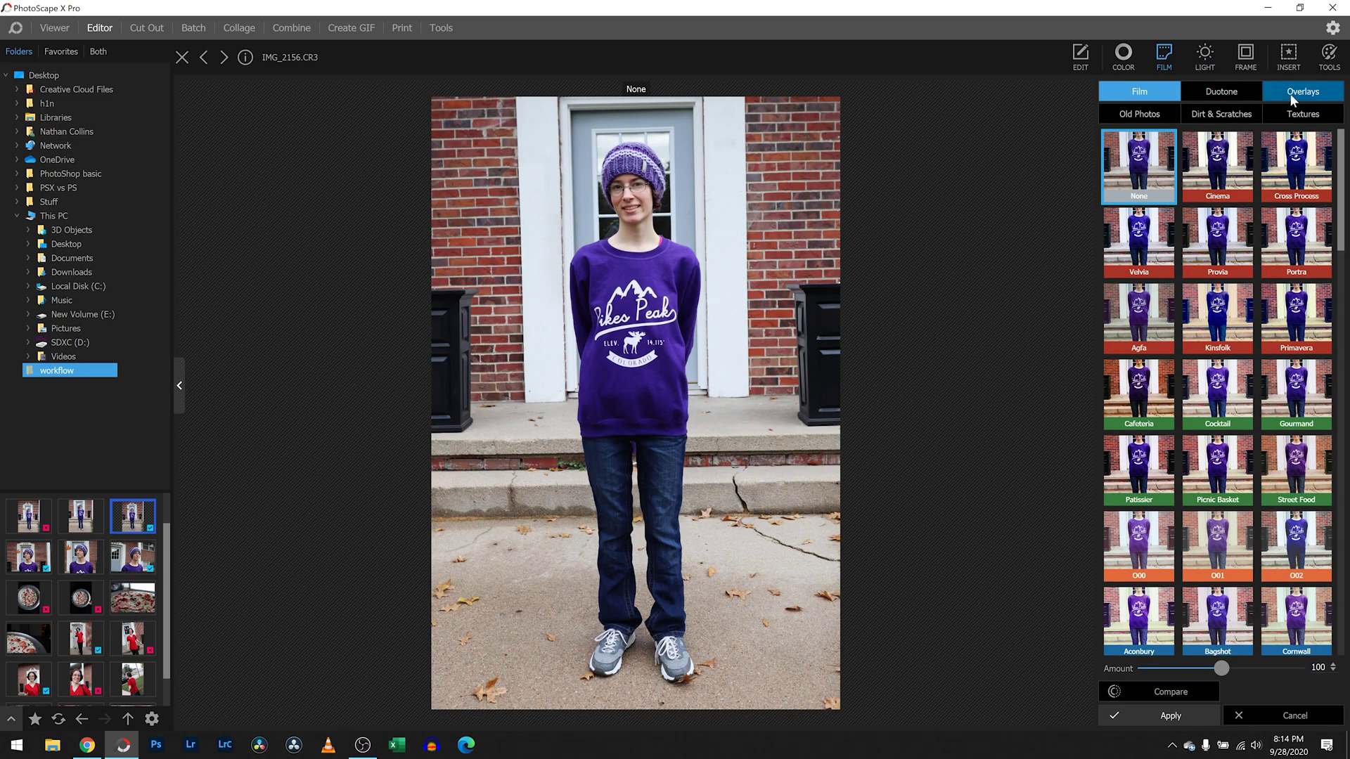
pyautogui.click(1292, 99)
pyautogui.click(1221, 115)
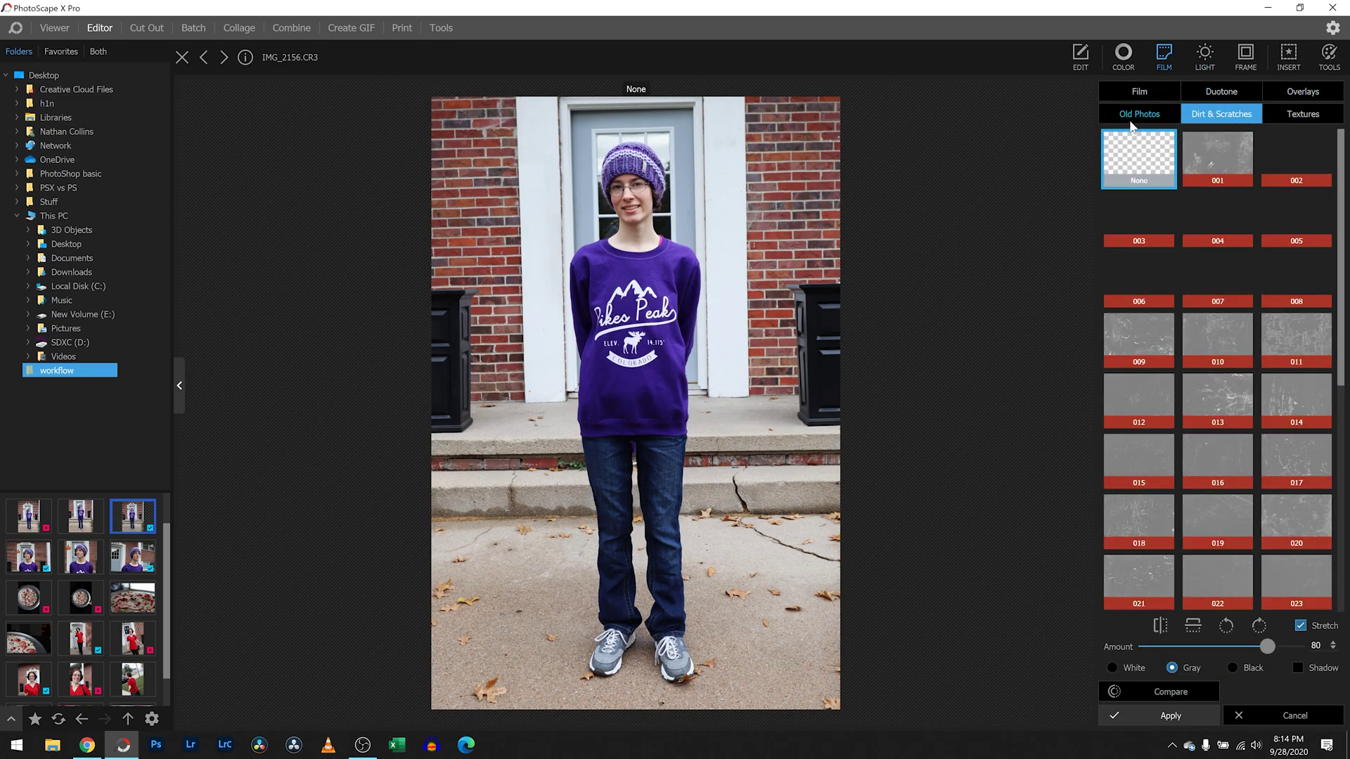
# Step: Preview effects from the second light leak set on the photo, including 002 and 013
pyautogui.click(1203, 62)
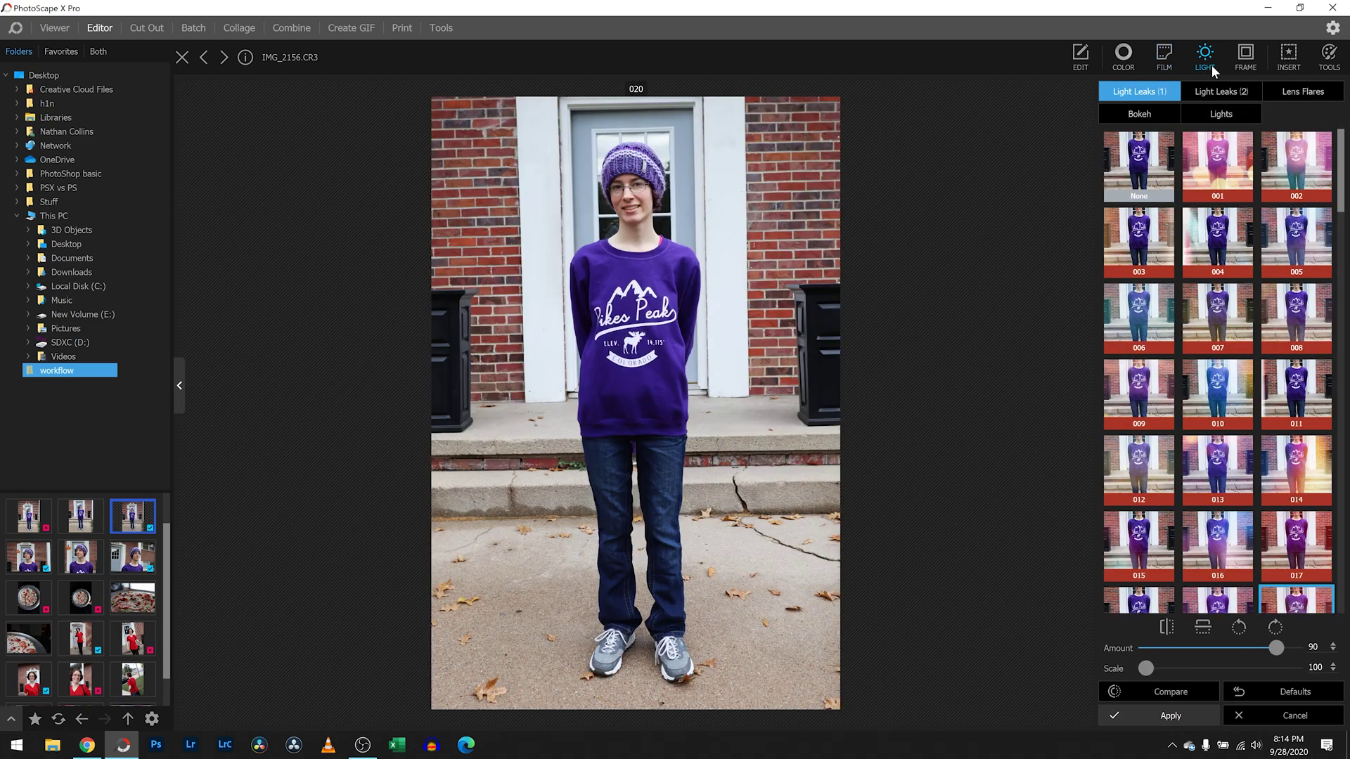
pyautogui.click(1247, 89)
pyautogui.click(1213, 196)
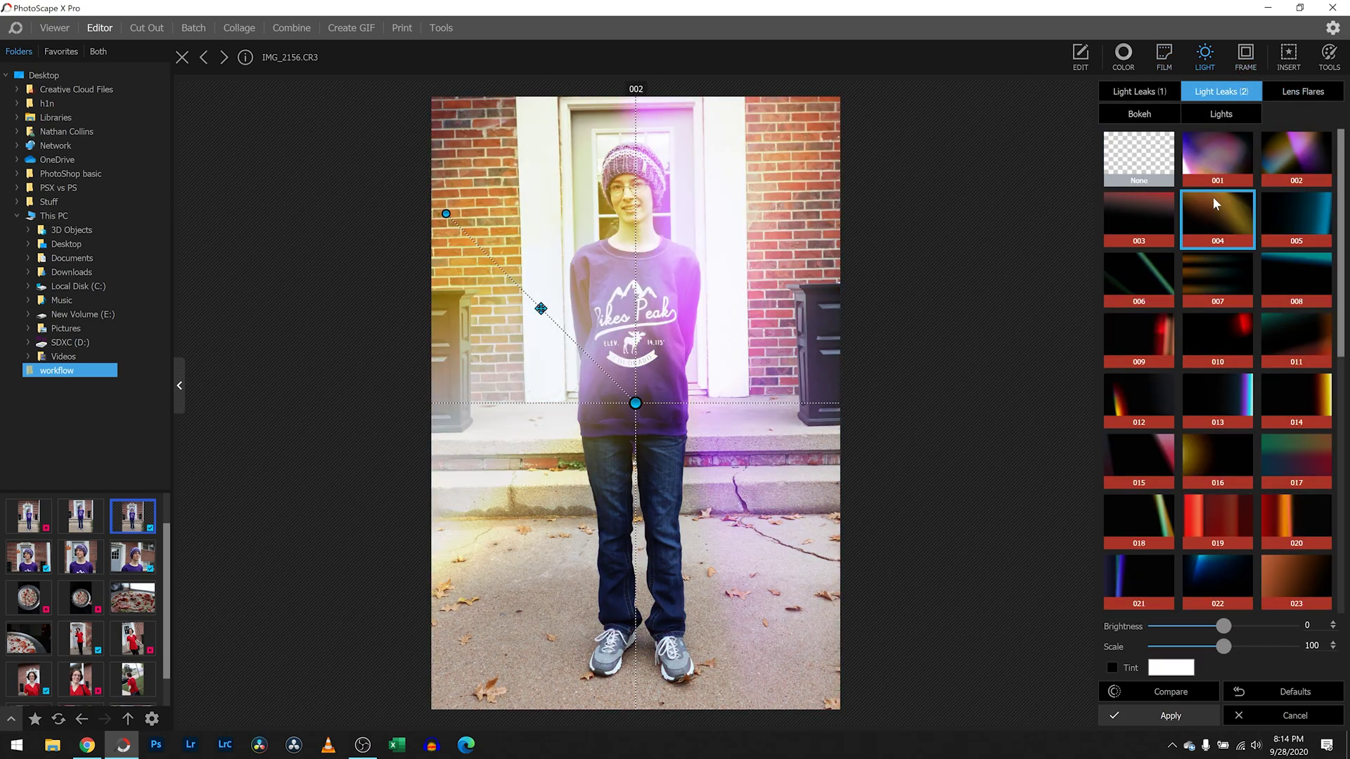
pyautogui.click(1249, 349)
pyautogui.click(1242, 419)
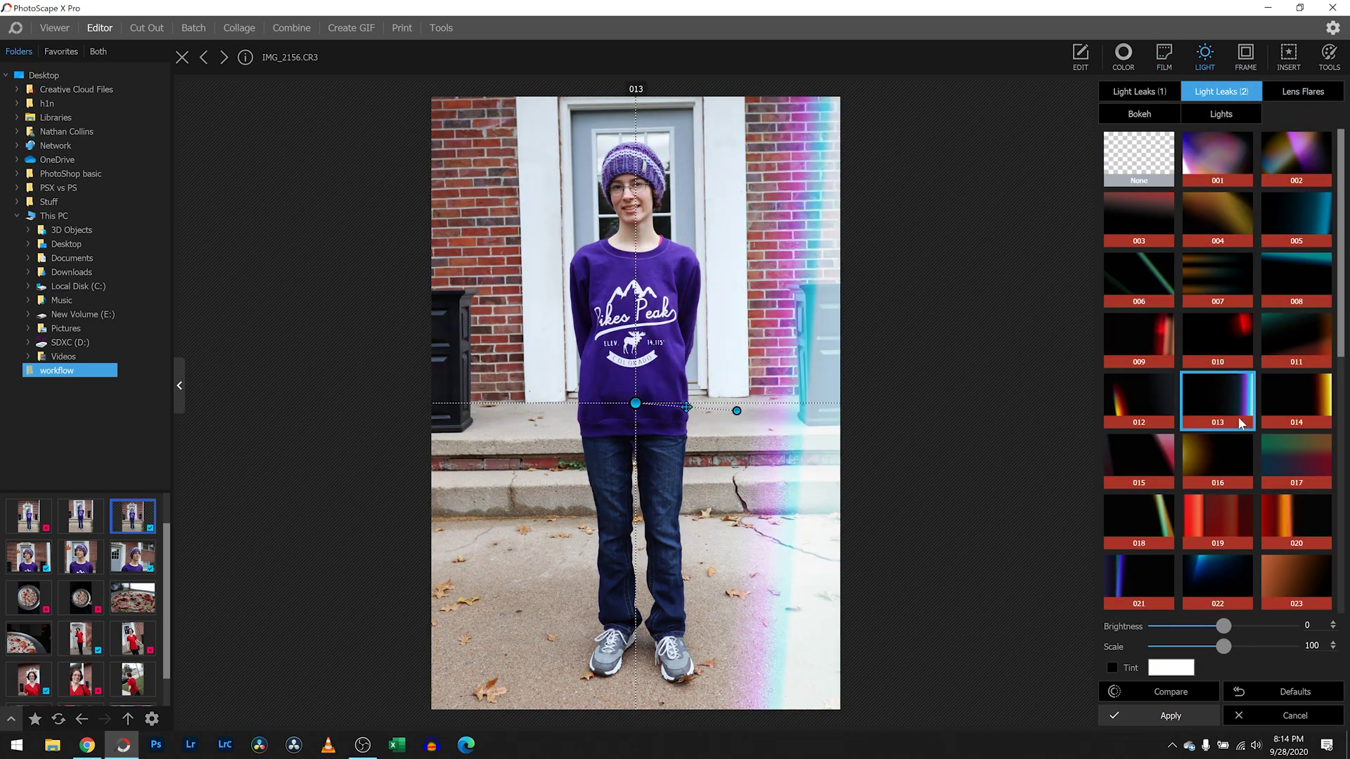
pyautogui.click(1222, 65)
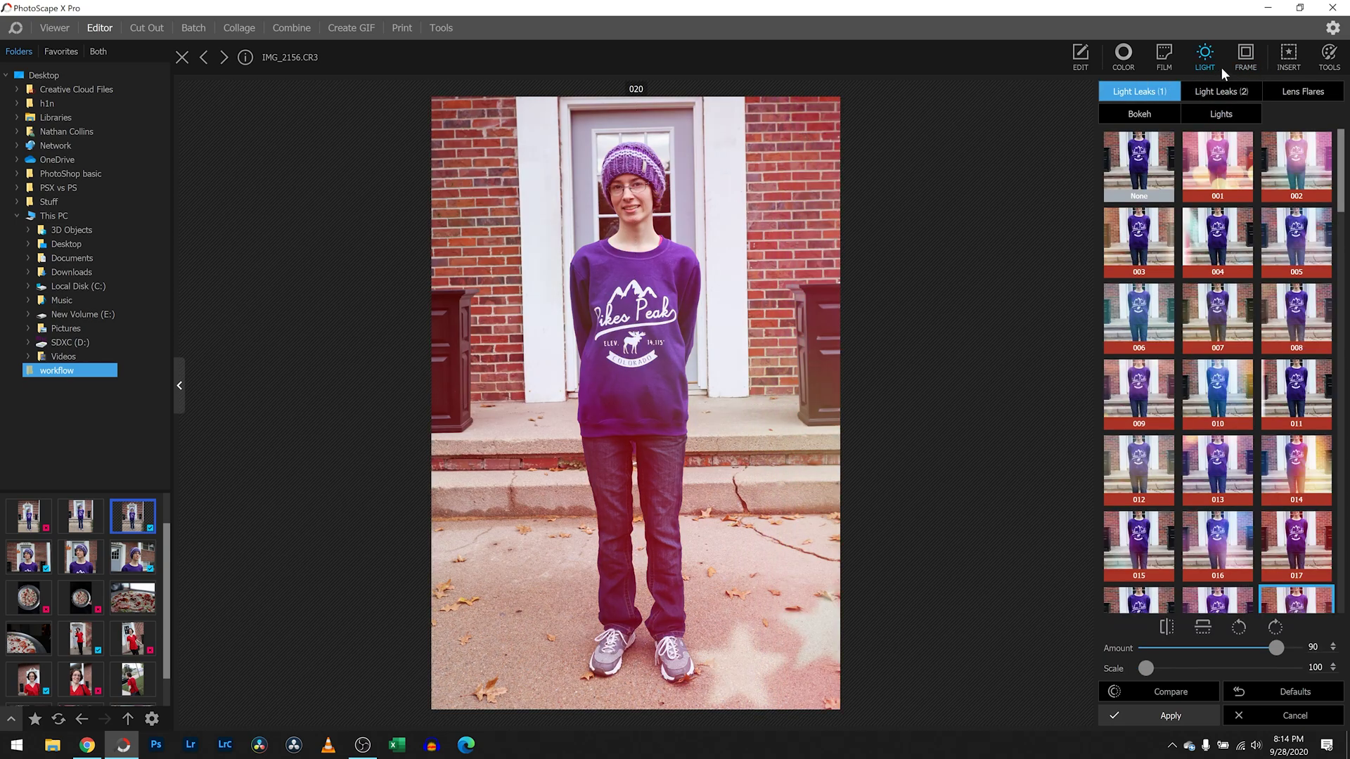
pyautogui.click(1249, 59)
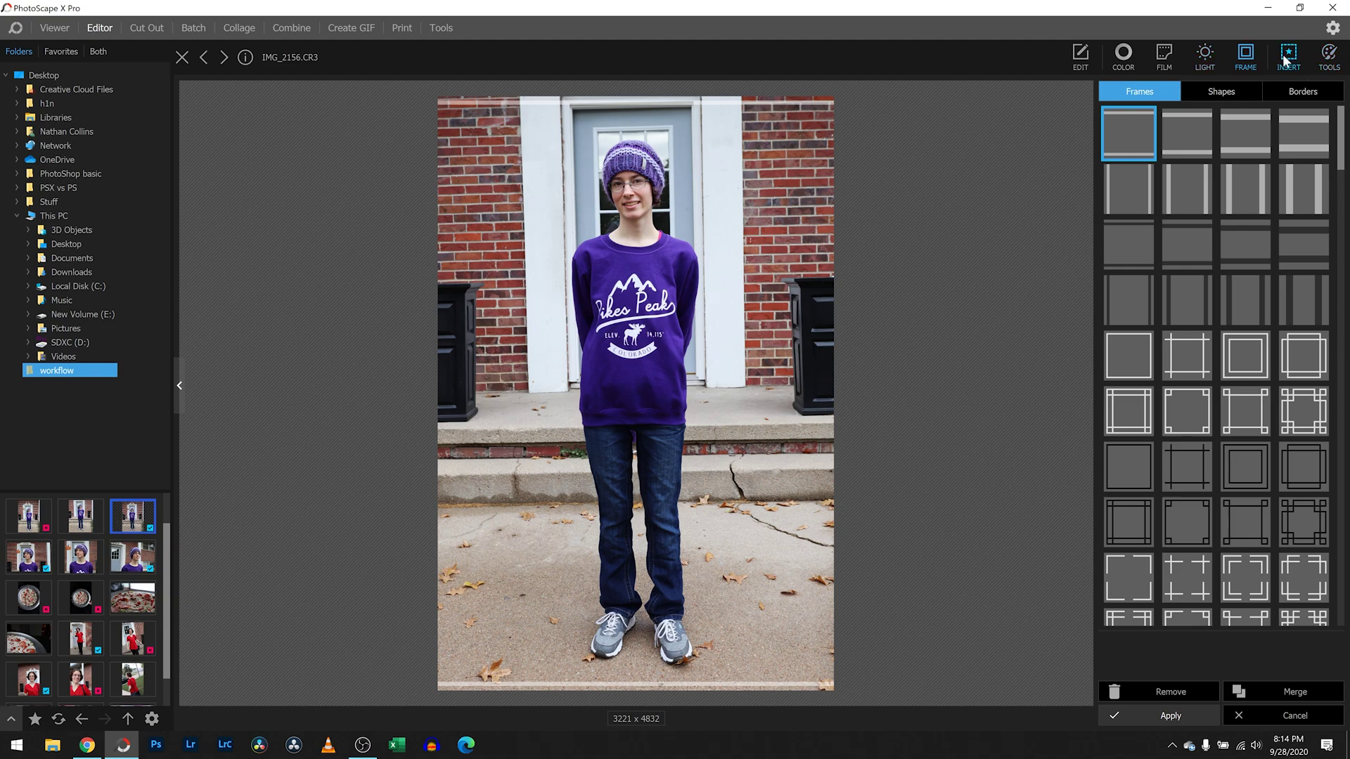
pyautogui.click(1323, 61)
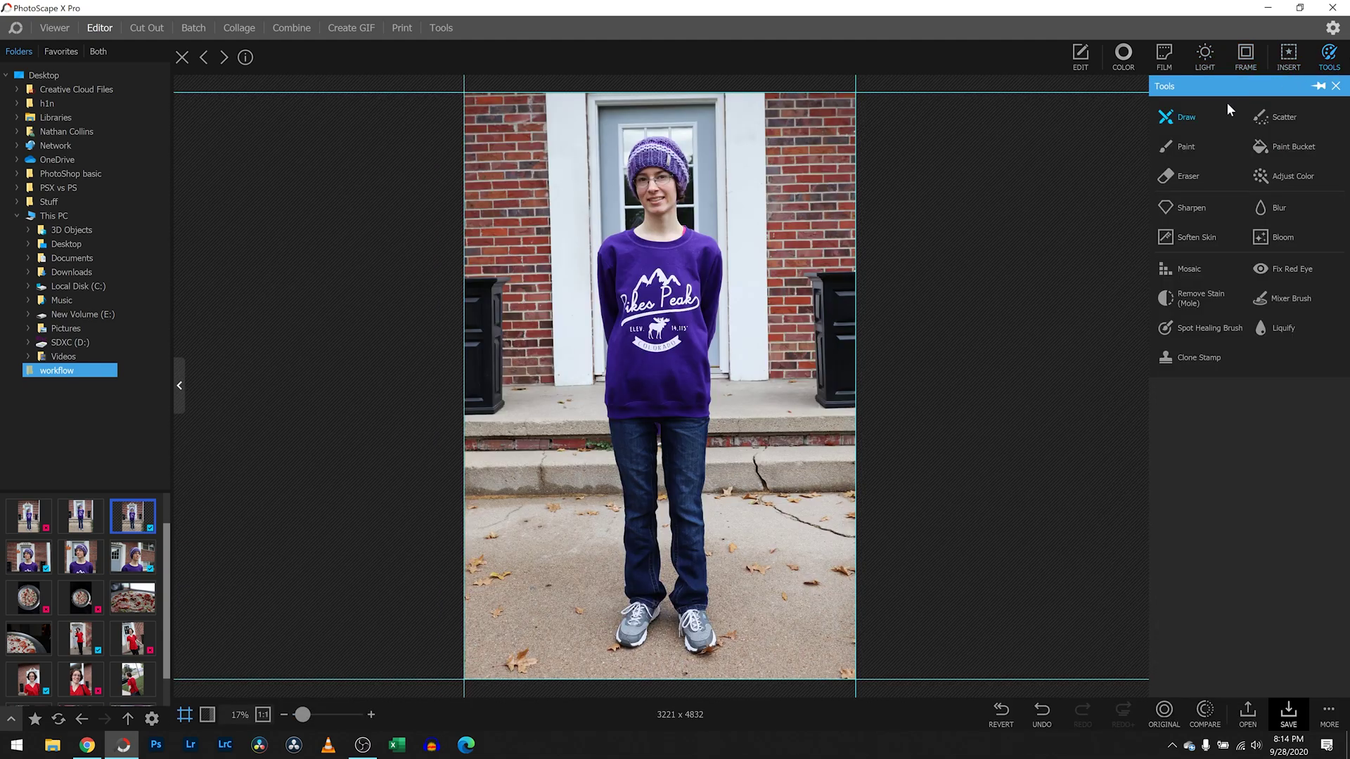
pyautogui.click(1118, 54)
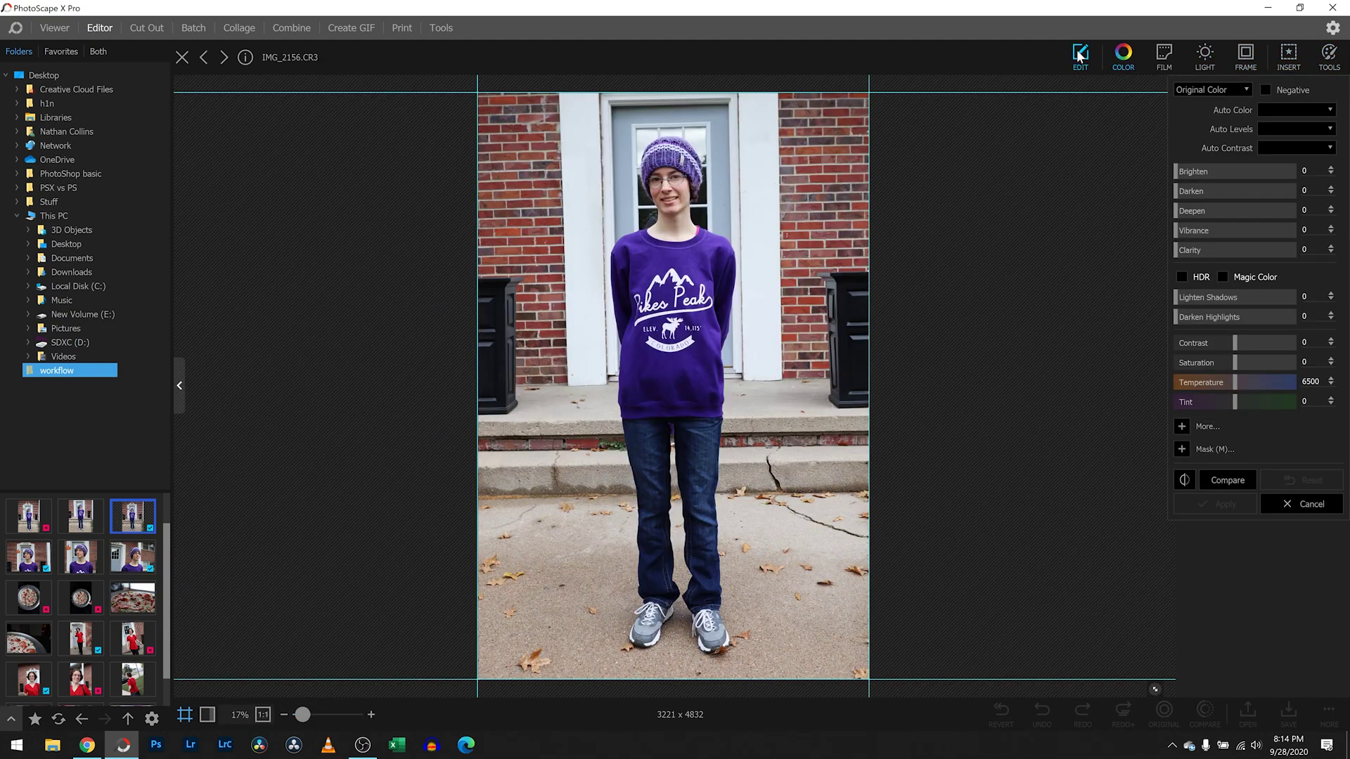
# Step: Straighten the photo by an angle of 0.92 while maintaining its original size
pyautogui.click(1079, 55)
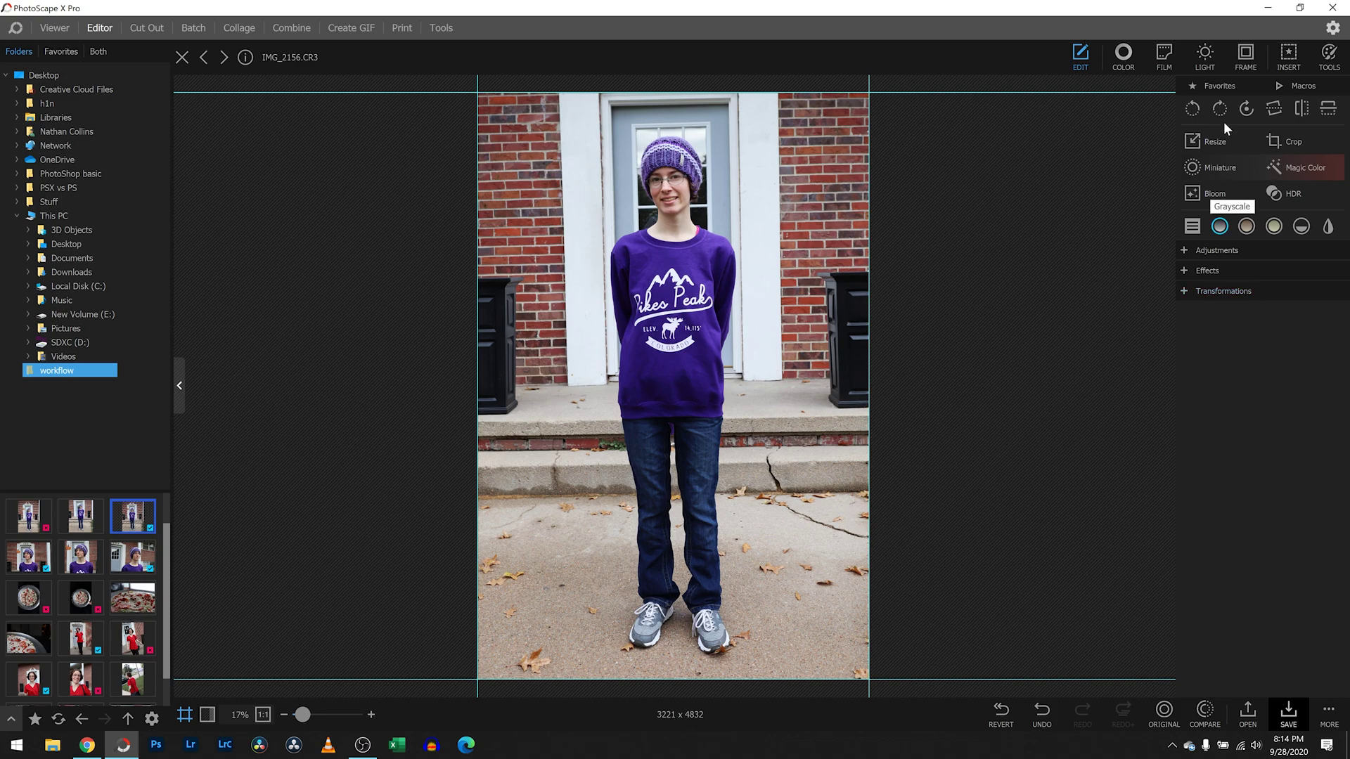
pyautogui.click(1274, 107)
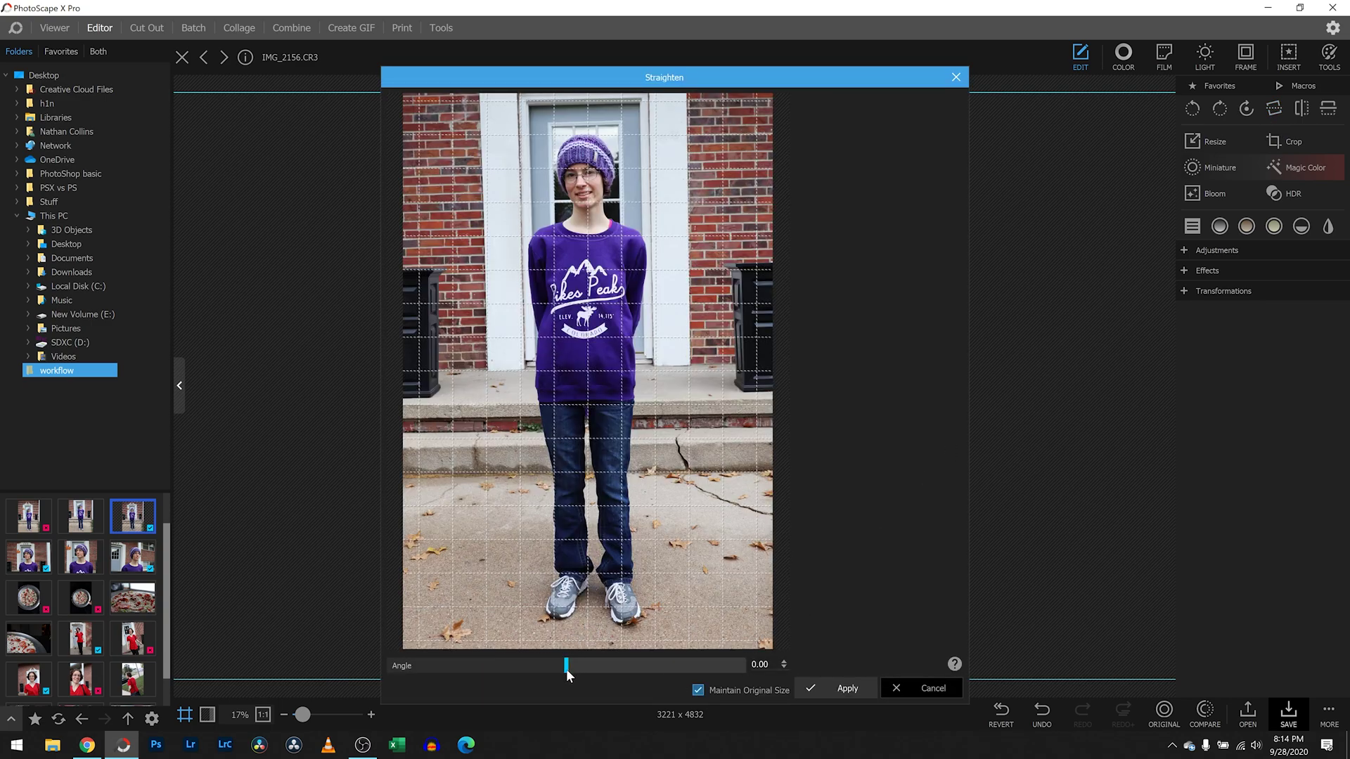
pyautogui.moveTo(566, 668); pyautogui.dragTo(580, 666)
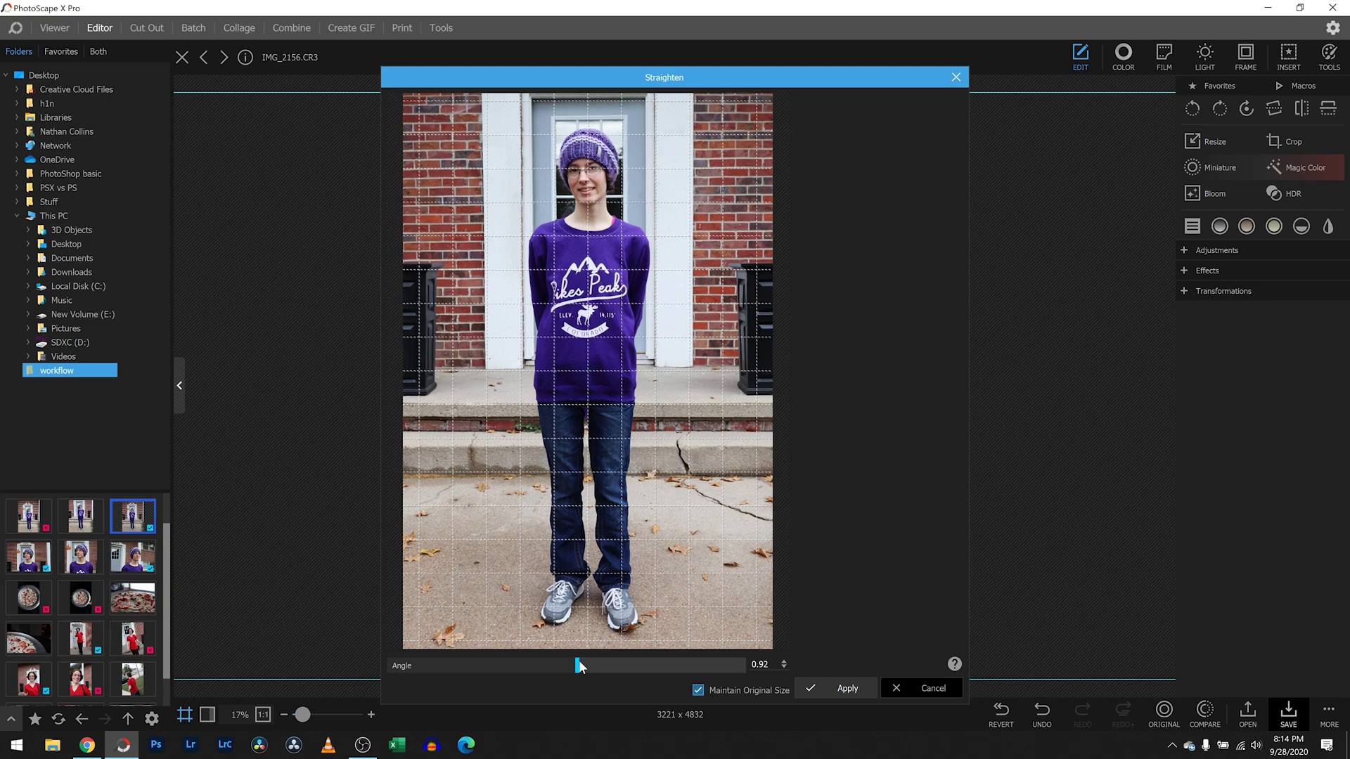
pyautogui.click(843, 687)
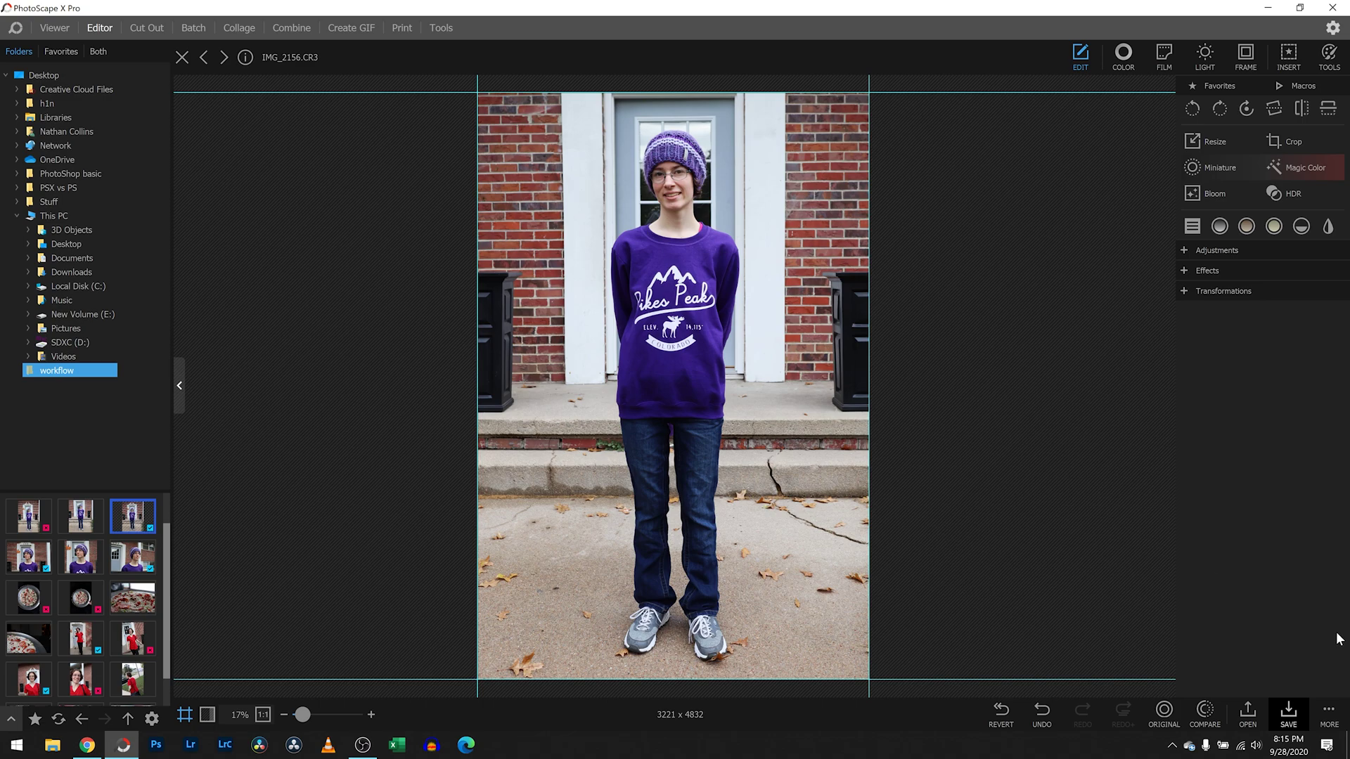
# Step: Start saving the photo under a new file as JPEG and create a folder named "workflow done" in the workflow folder
pyautogui.click(1288, 714)
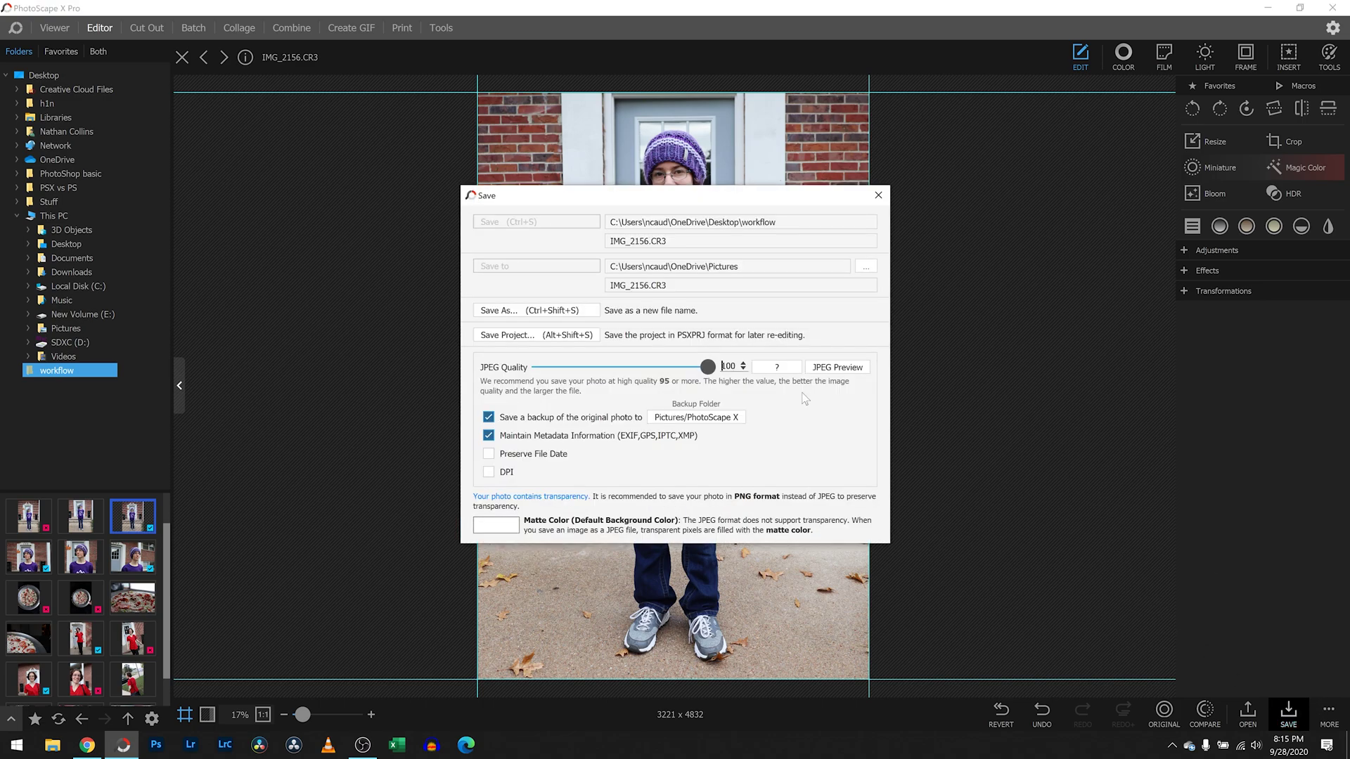
pyautogui.click(533, 315)
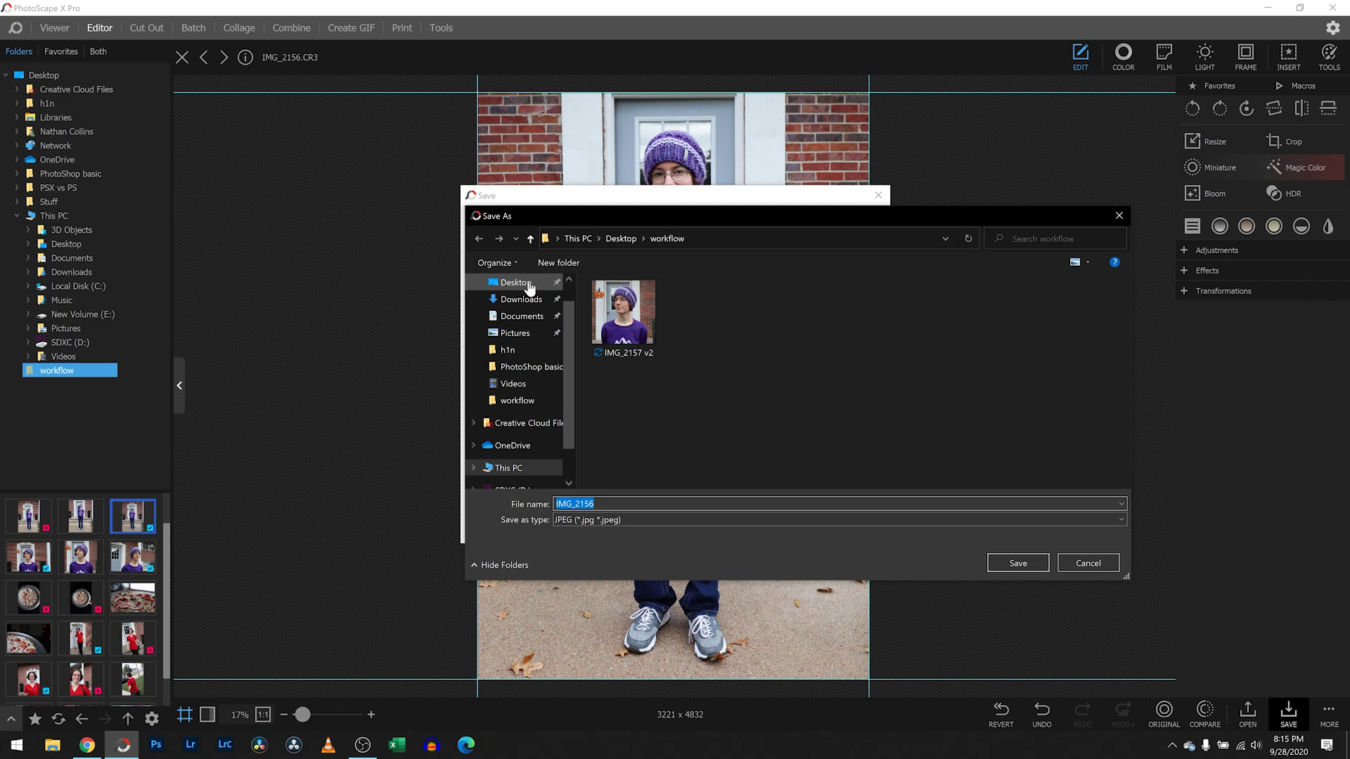
pyautogui.click(591, 521)
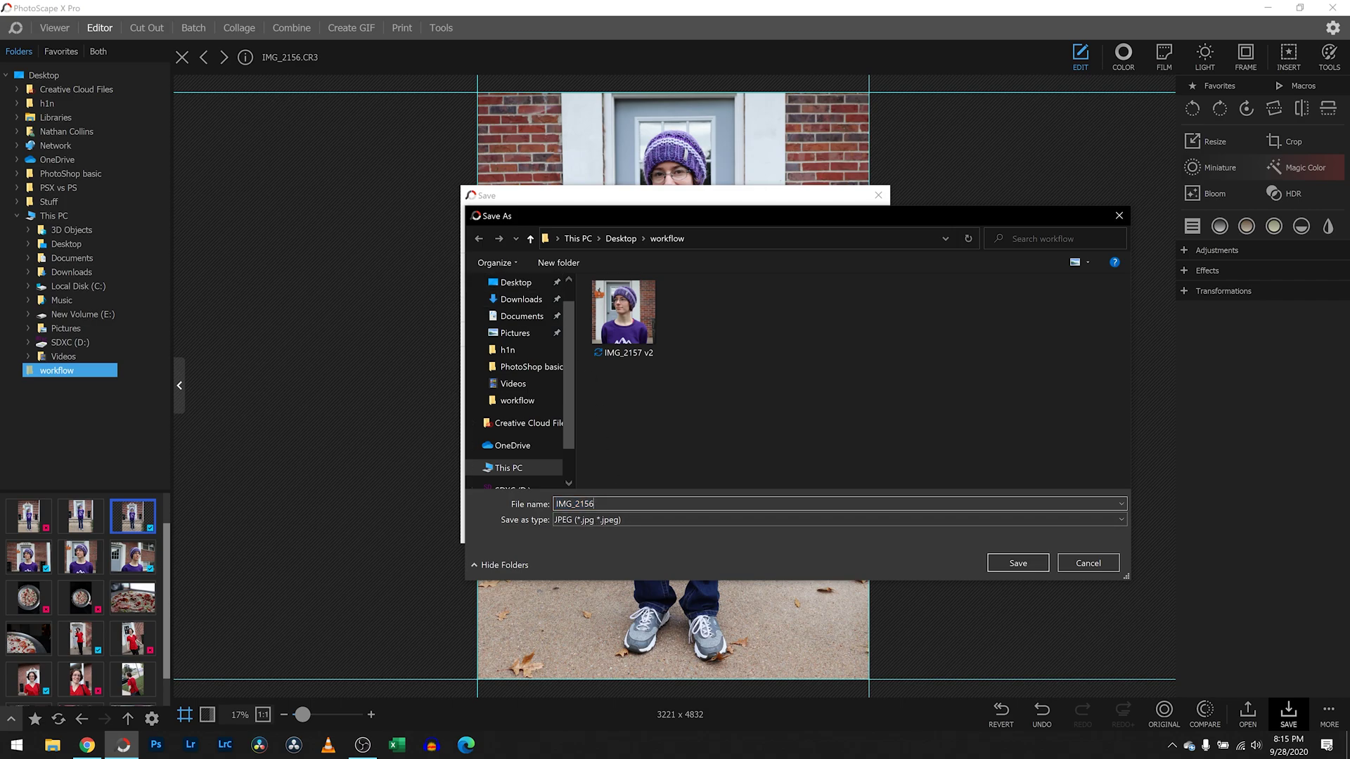
pyautogui.click(531, 499)
pyautogui.rightClick(773, 346)
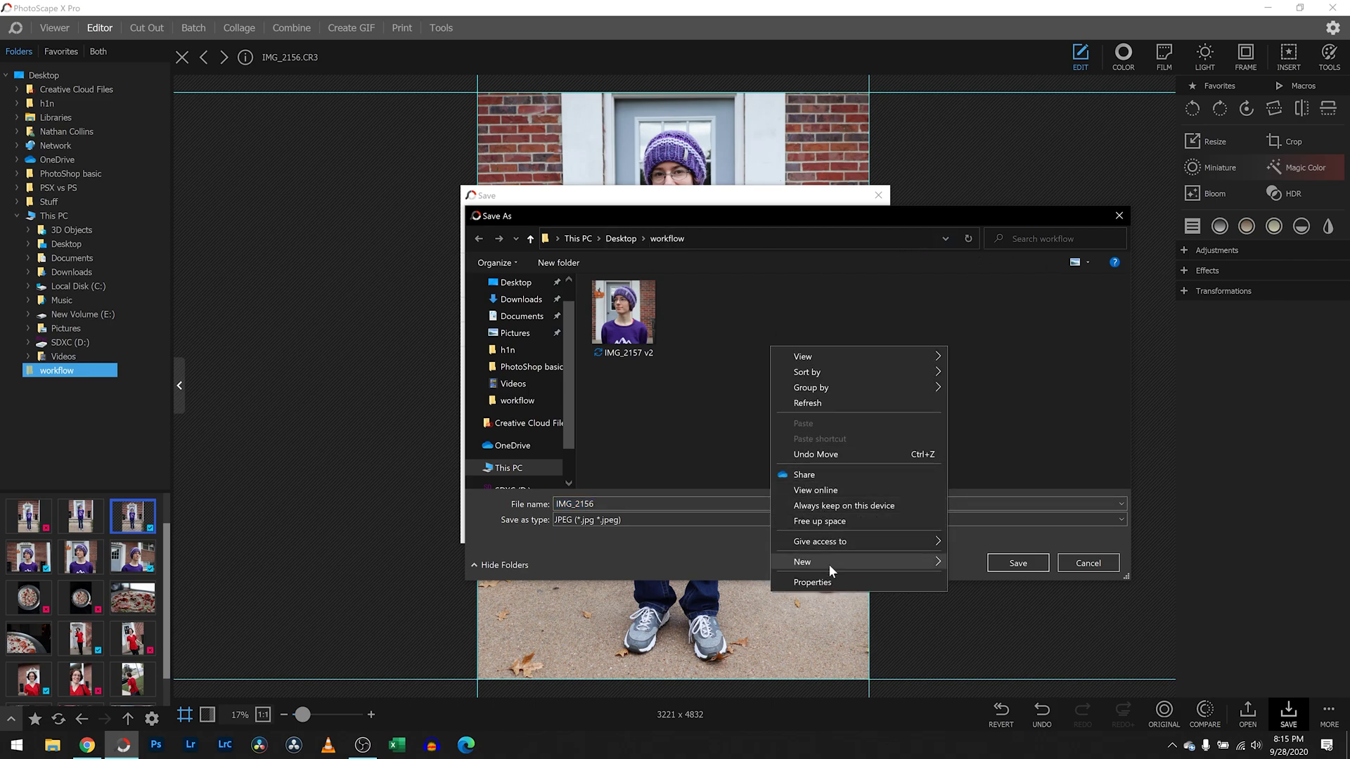
pyautogui.moveTo(830, 563)
pyautogui.click(1002, 371)
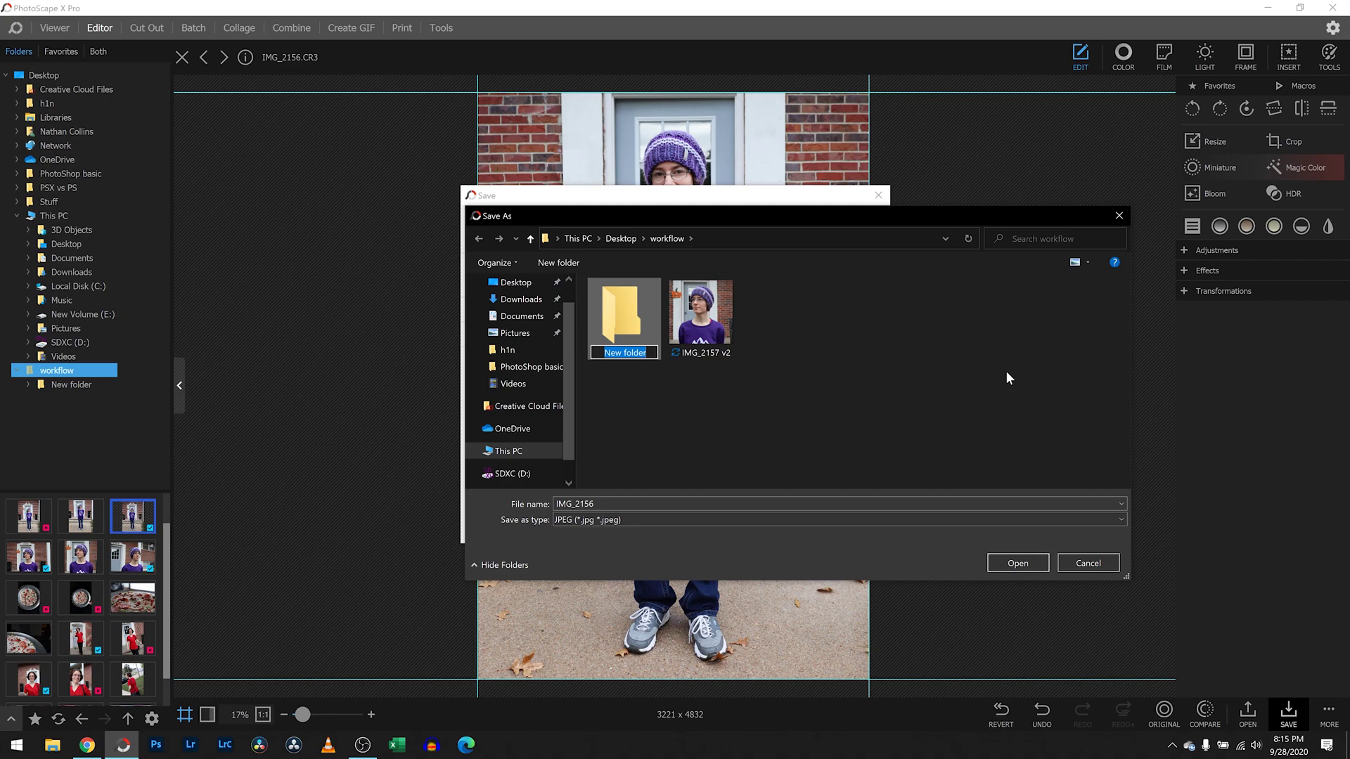
pyautogui.write('workflow done')
pyautogui.press('Return')
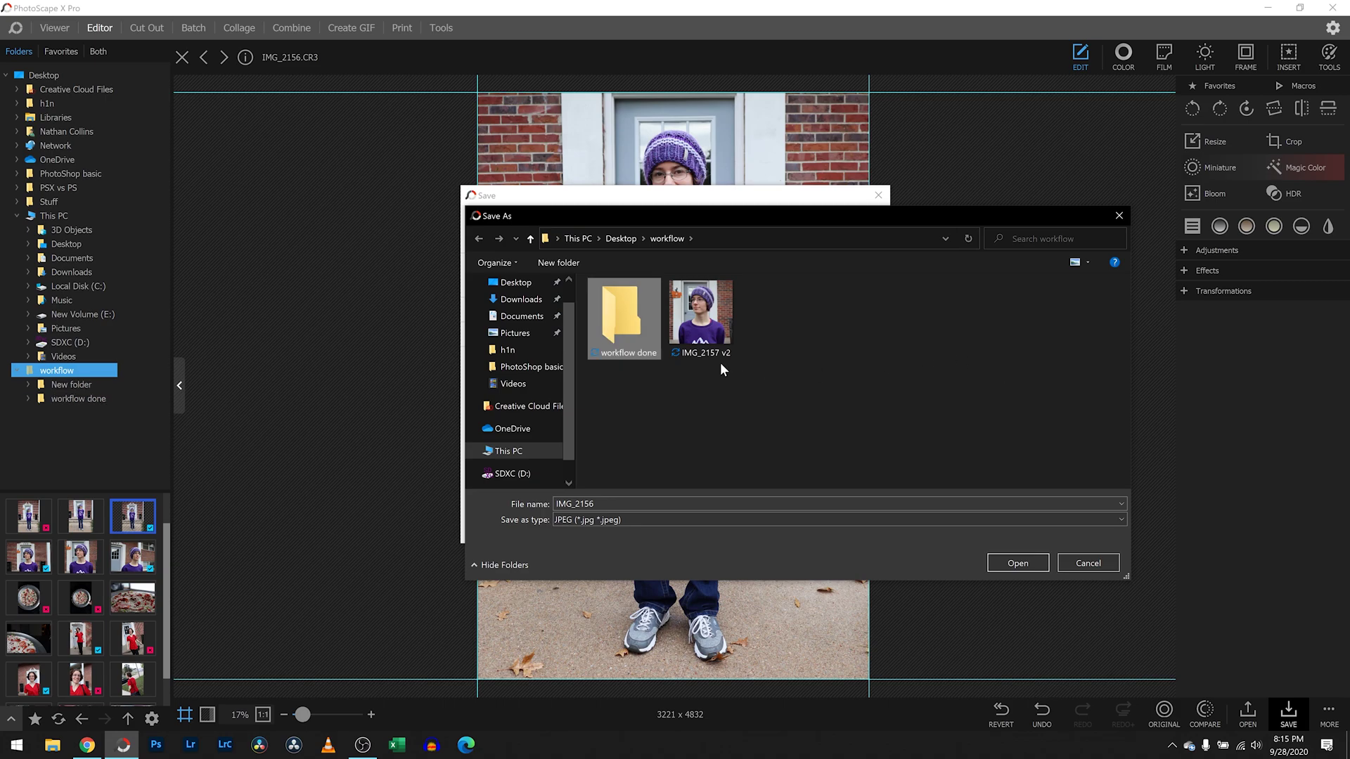
# Step: Save the photo as the JPEG IMG_2156 in the "workflow done" folder
pyautogui.doubleClick(625, 331)
pyautogui.click(1018, 563)
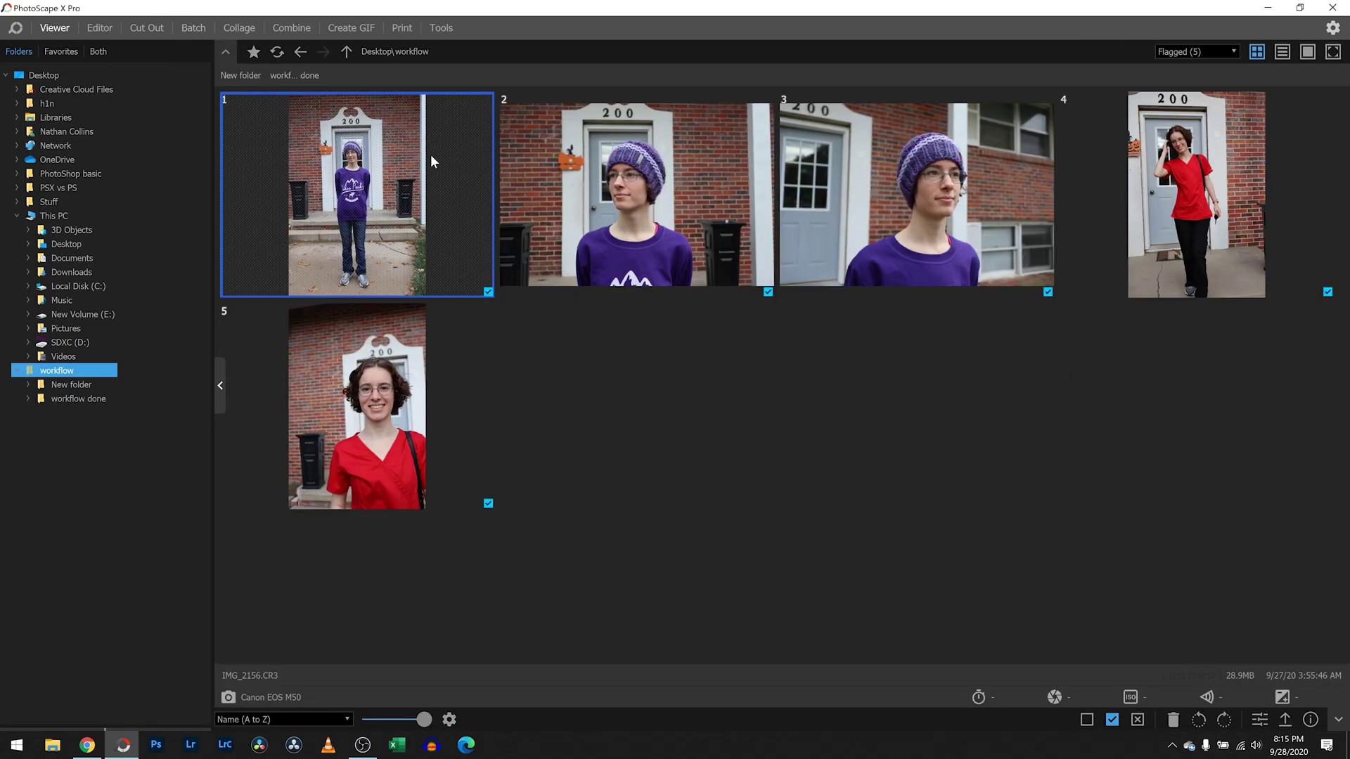
# Step: Open IMG_2157.CR3 for editing and remove the house number above the door with the Spot Healing Brush at size 31
pyautogui.click(627, 187)
pyautogui.click(1257, 719)
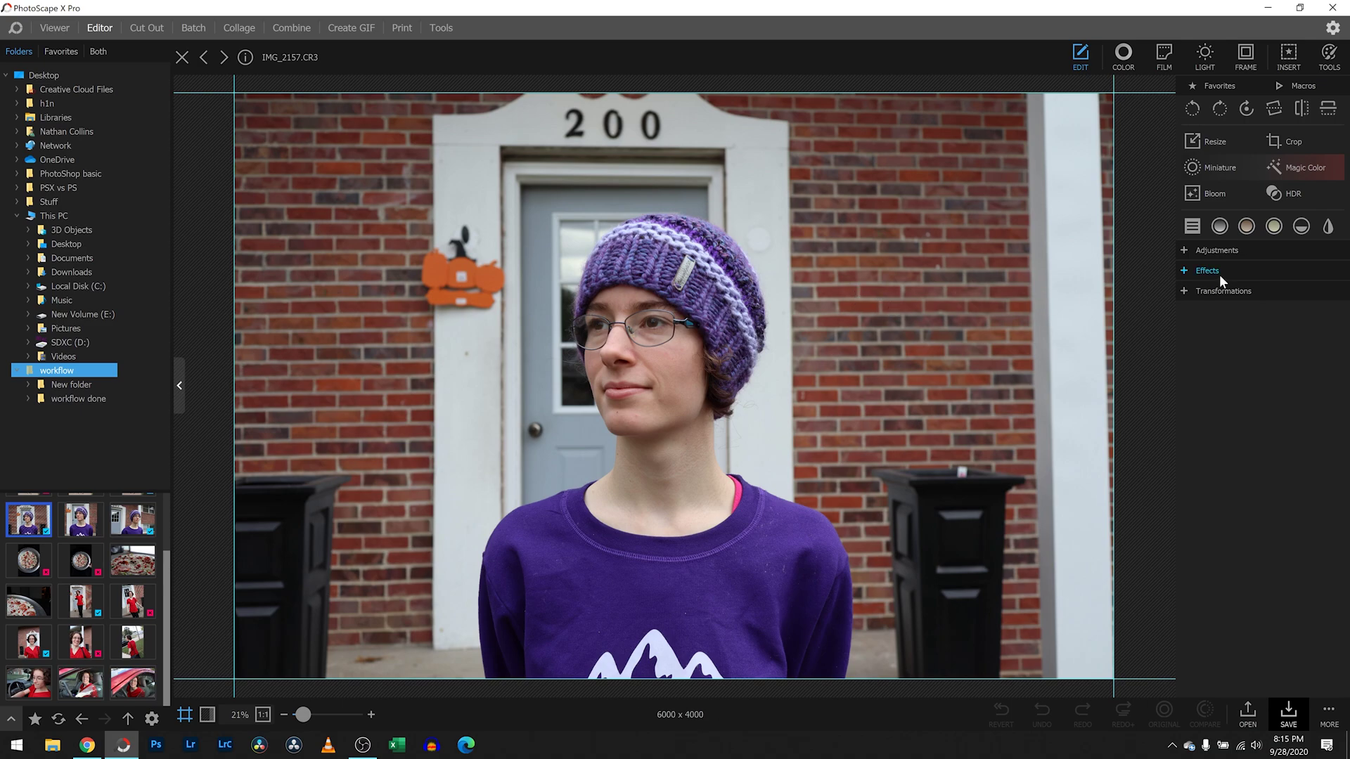
pyautogui.click(1327, 56)
pyautogui.click(1204, 335)
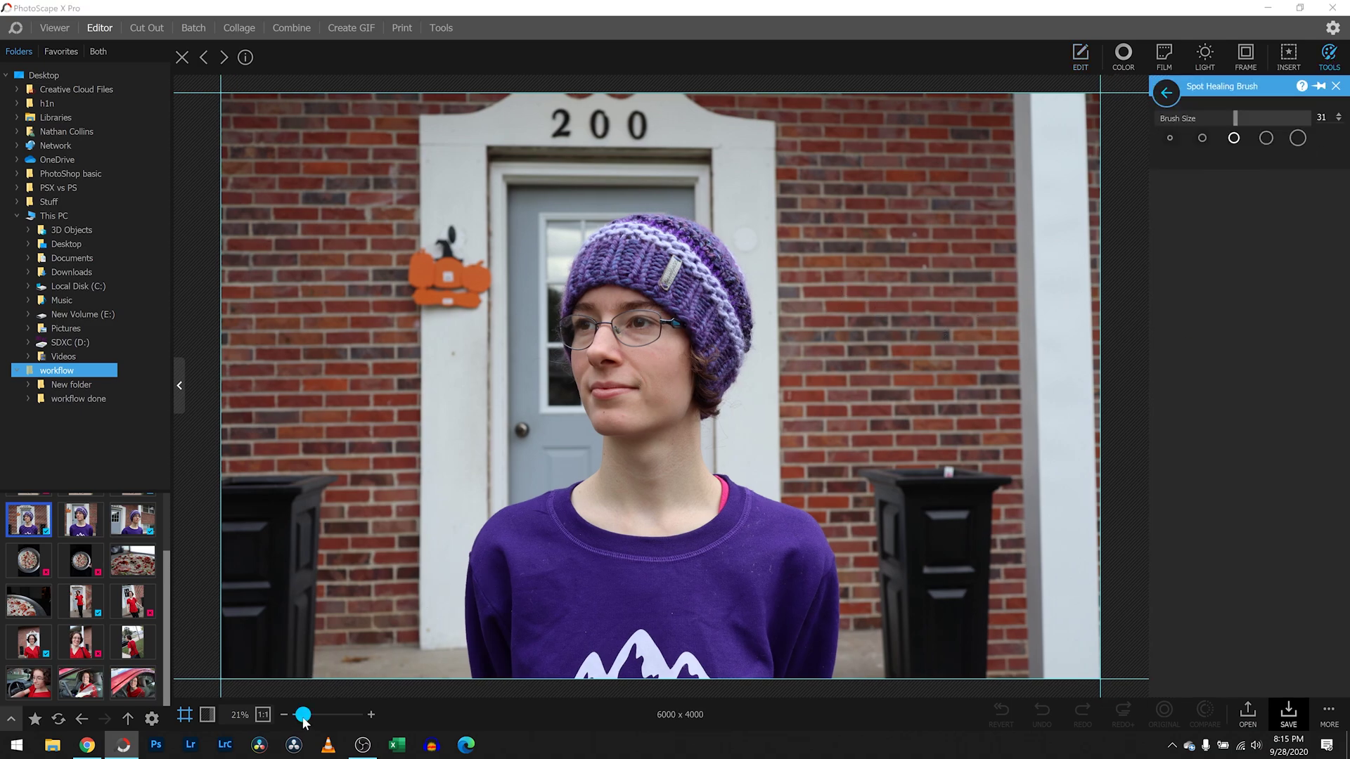
pyautogui.moveTo(302, 715); pyautogui.dragTo(315, 716)
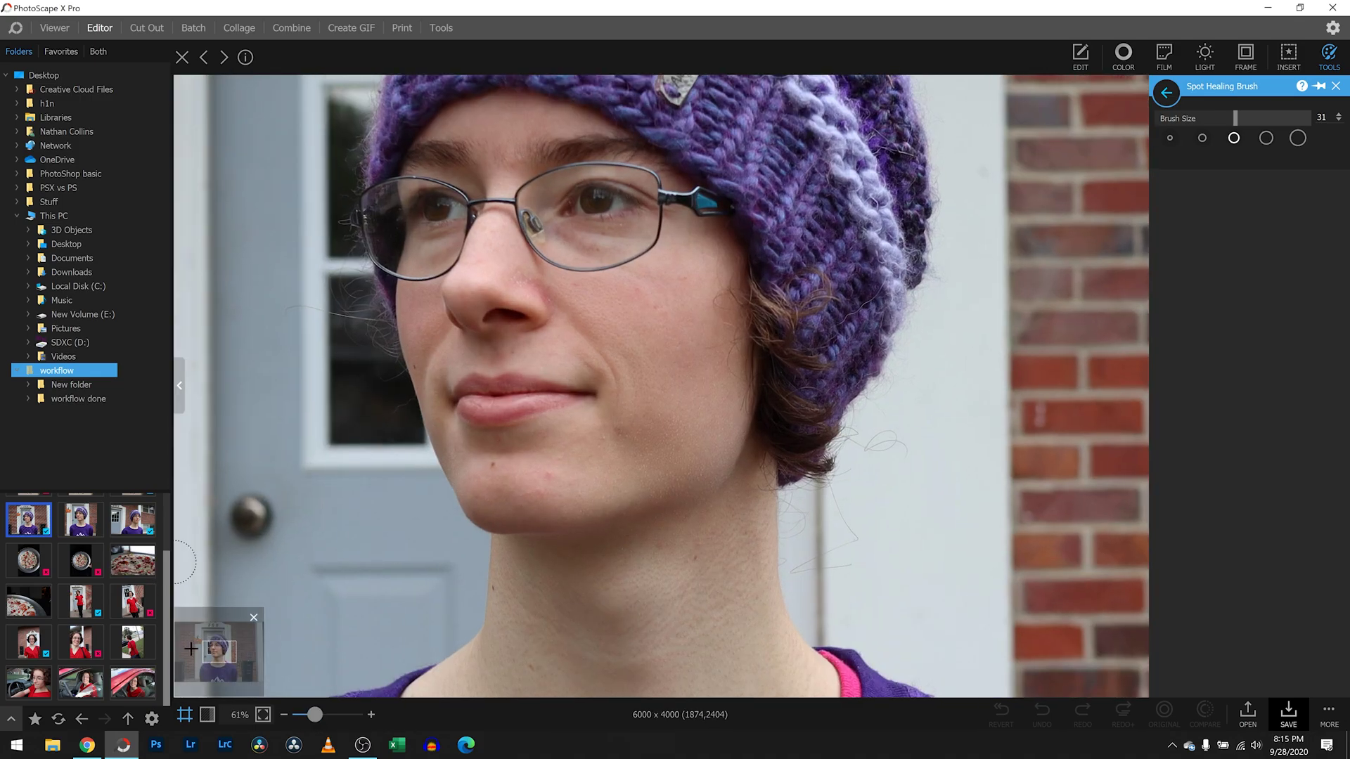
pyautogui.moveTo(192, 649); pyautogui.dragTo(176, 634)
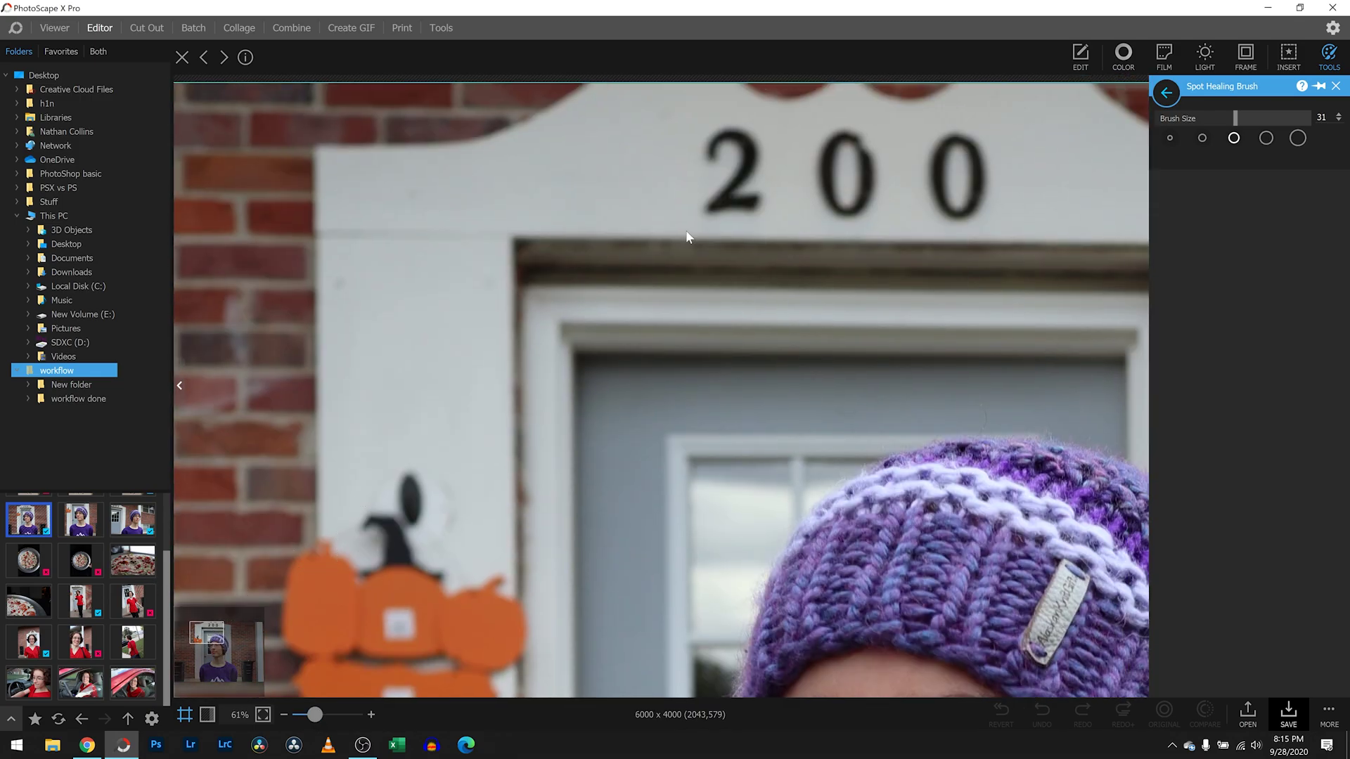
pyautogui.moveTo(751, 165); pyautogui.dragTo(710, 206)
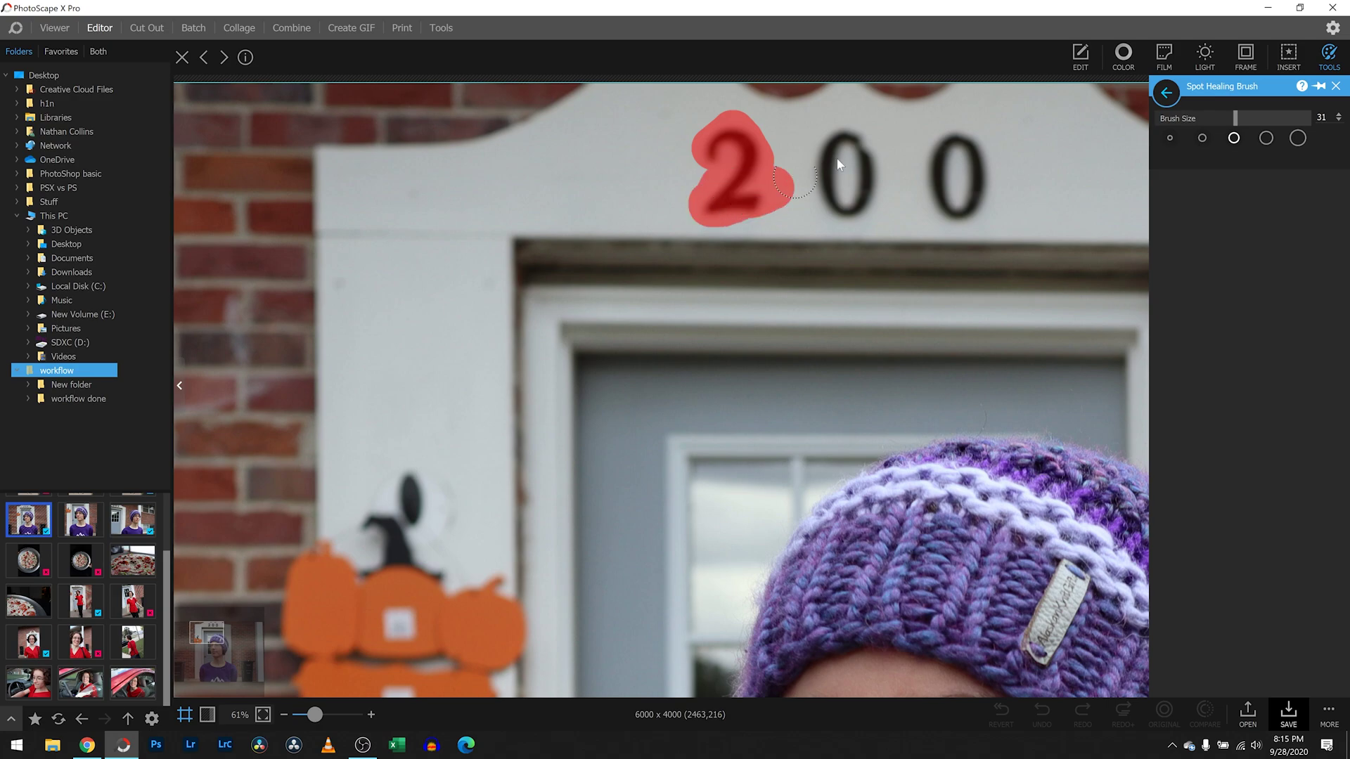
pyautogui.moveTo(837, 164)
pyautogui.mouseDown()
pyautogui.moveTo(867, 138)
pyautogui.moveTo(827, 144)
pyautogui.moveTo(827, 205)
pyautogui.moveTo(874, 184)
pyautogui.moveTo(853, 167)
pyautogui.moveTo(863, 180)
pyautogui.moveTo(945, 150)
pyautogui.moveTo(988, 152)
pyautogui.moveTo(970, 211)
pyautogui.moveTo(918, 177)
pyautogui.moveTo(969, 205)
pyautogui.mouseUp()
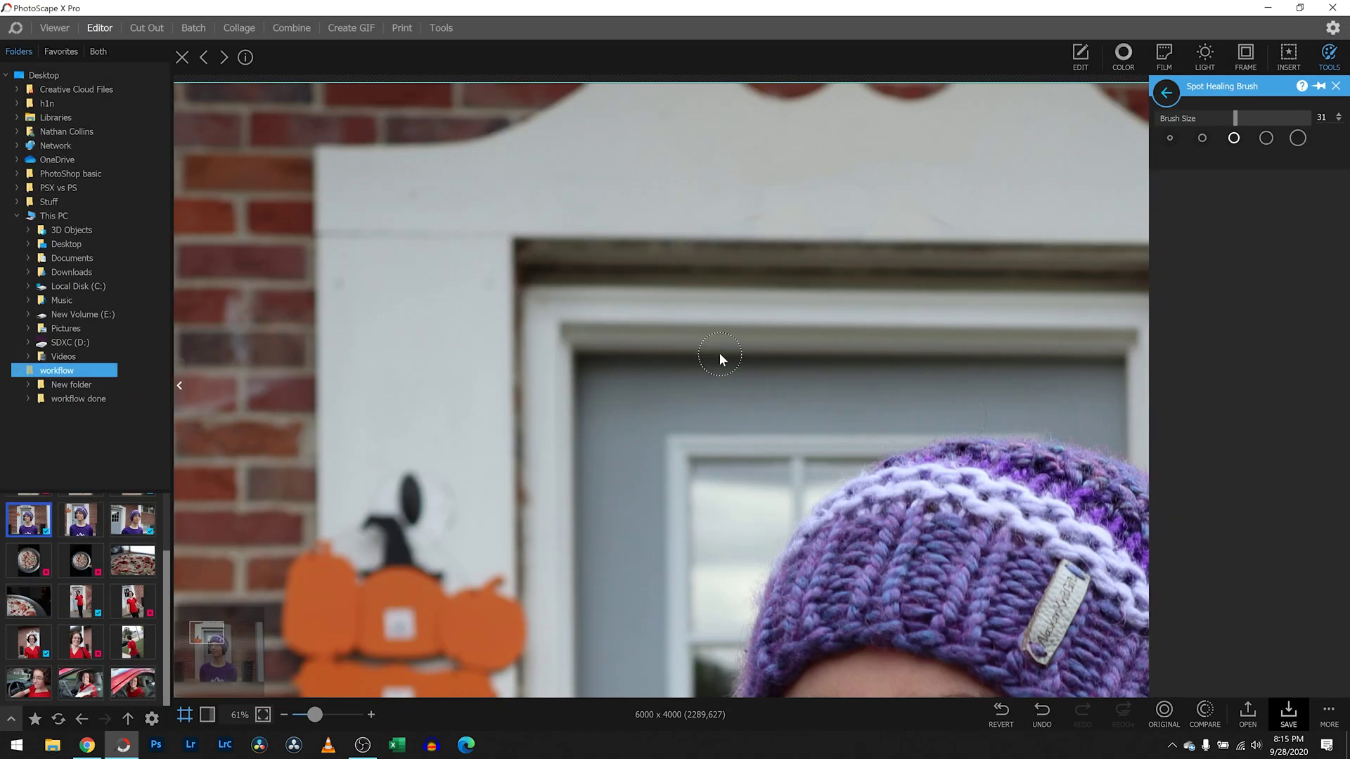
# Step: Try to clean up the area around the pumpkin decoration beside the door with the Spot Healing Brush at size 52
pyautogui.moveTo(199, 637); pyautogui.dragTo(195, 642)
pyautogui.click(1331, 59)
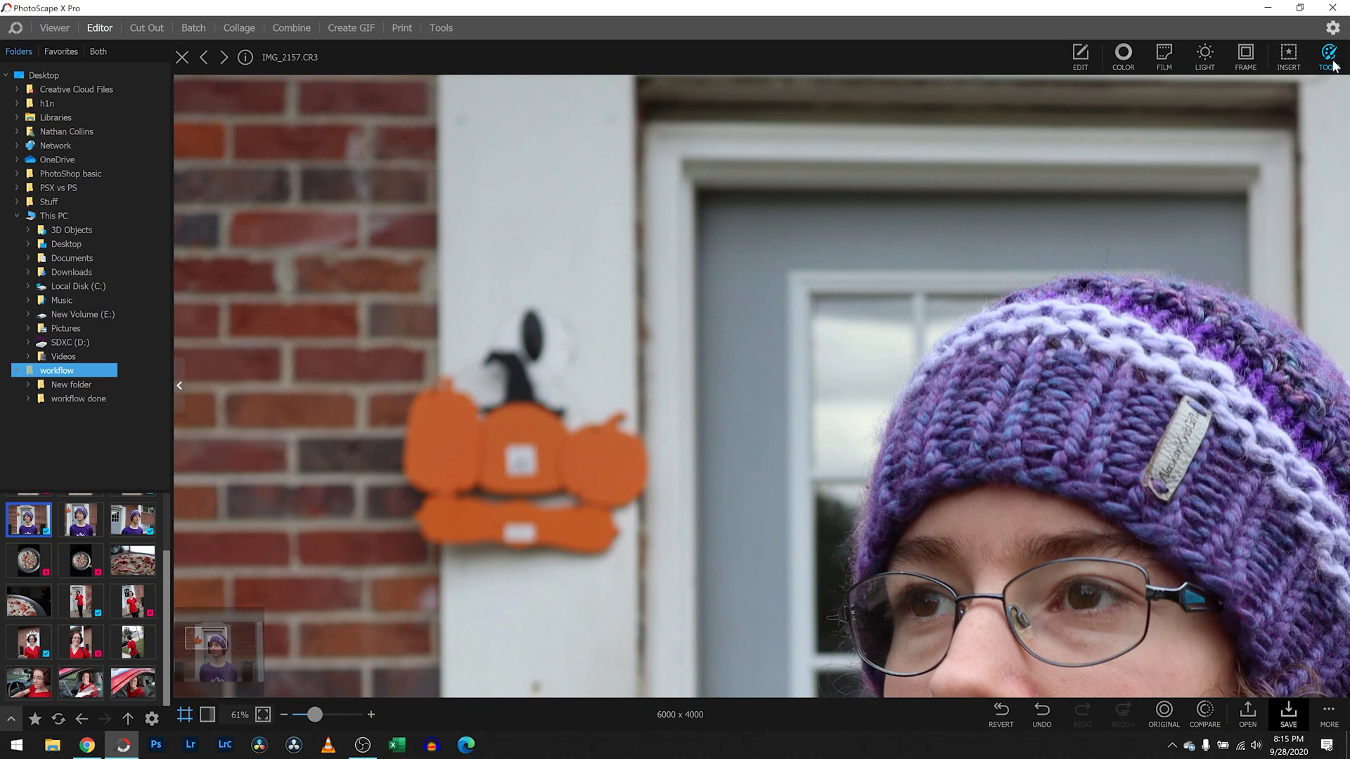
pyautogui.click(1190, 334)
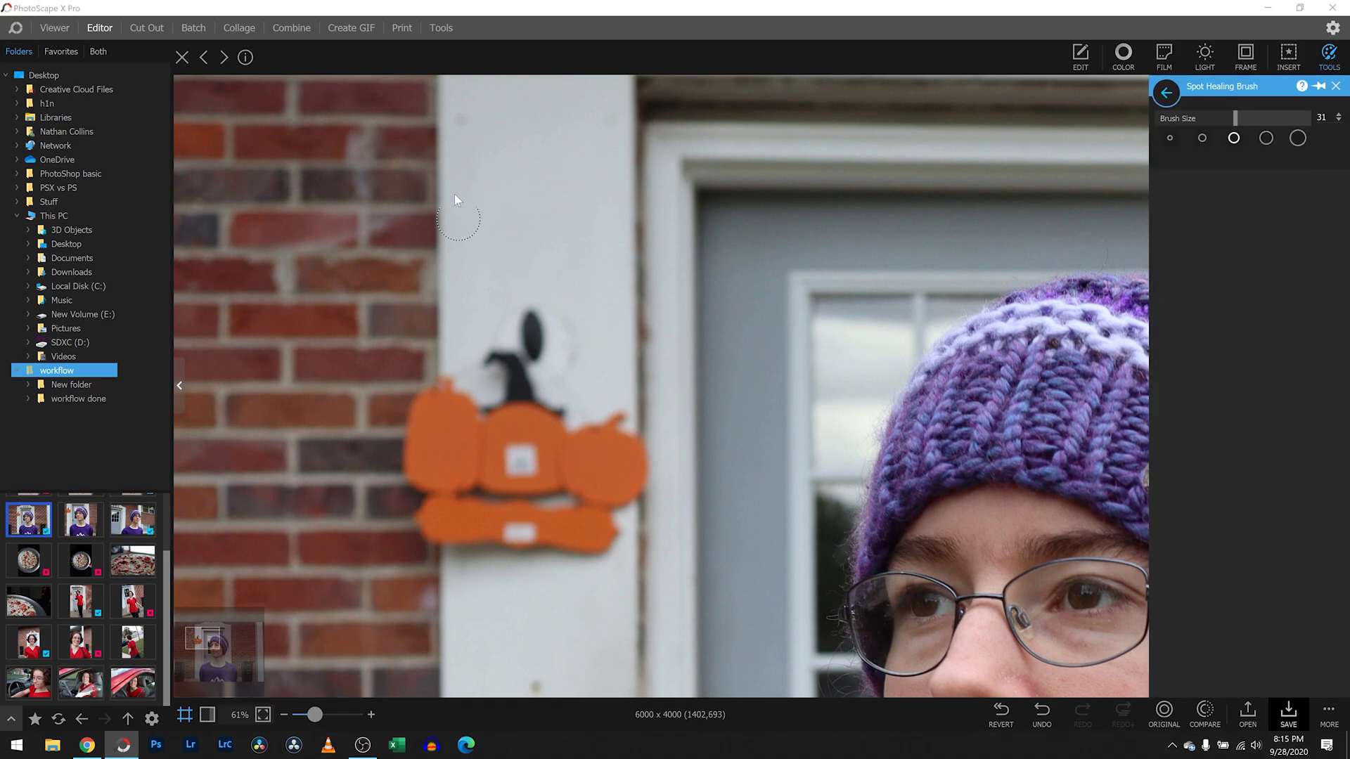
pyautogui.click(1265, 137)
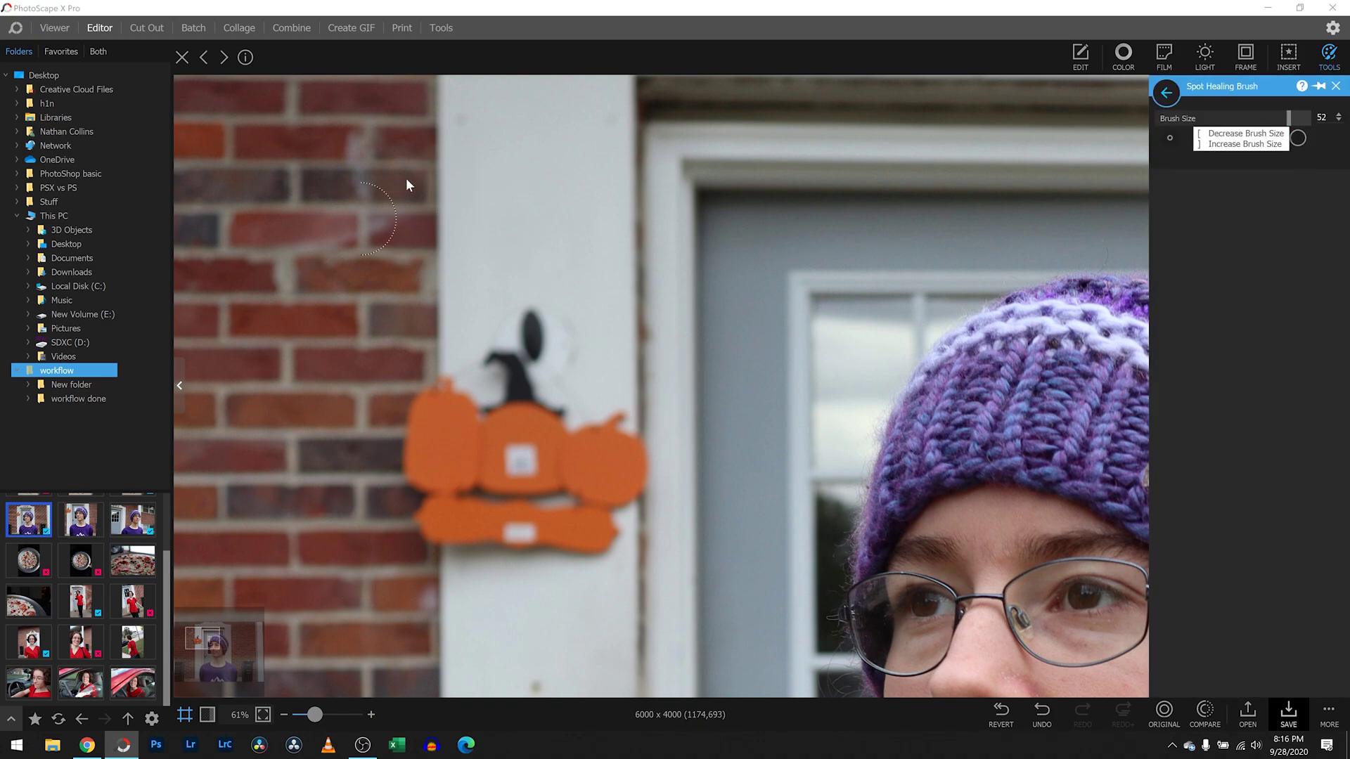
pyautogui.click(437, 207)
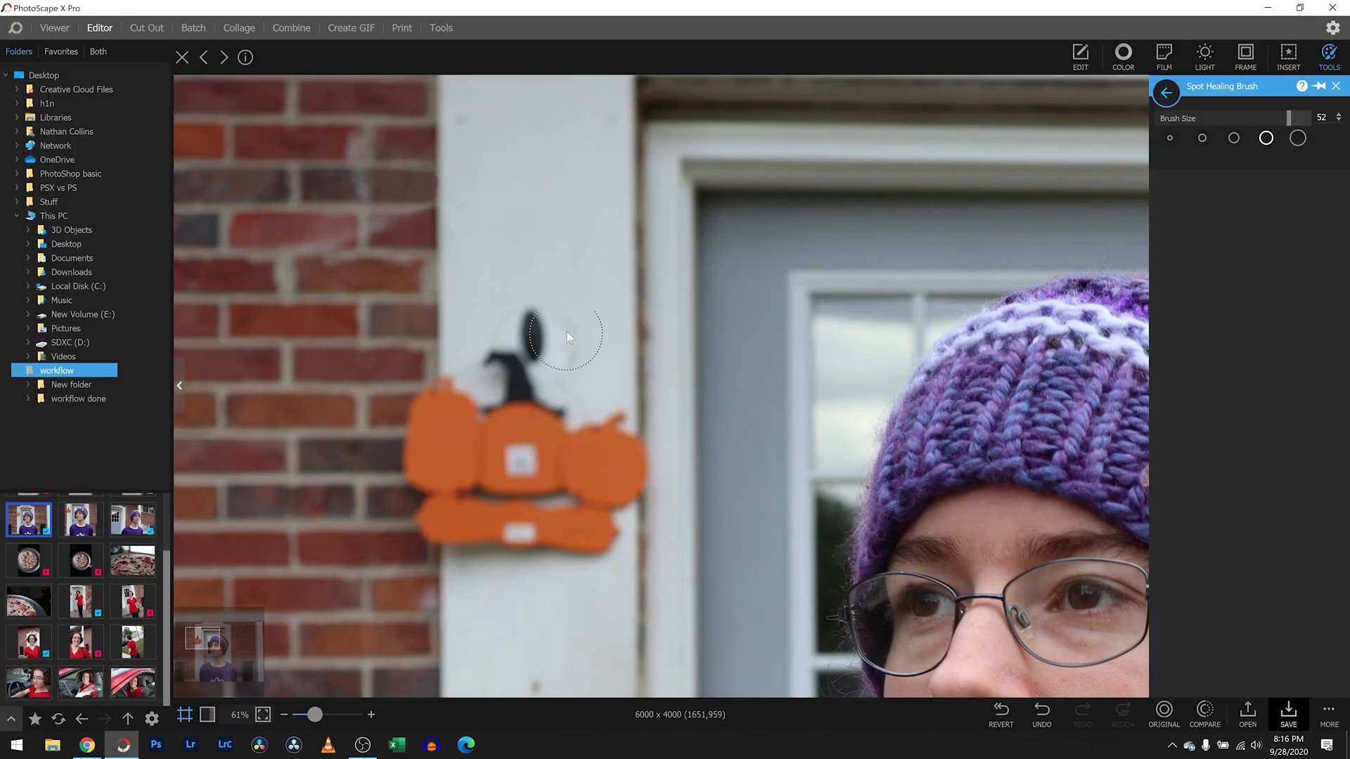
pyautogui.hotkey('ctrl', 'z')
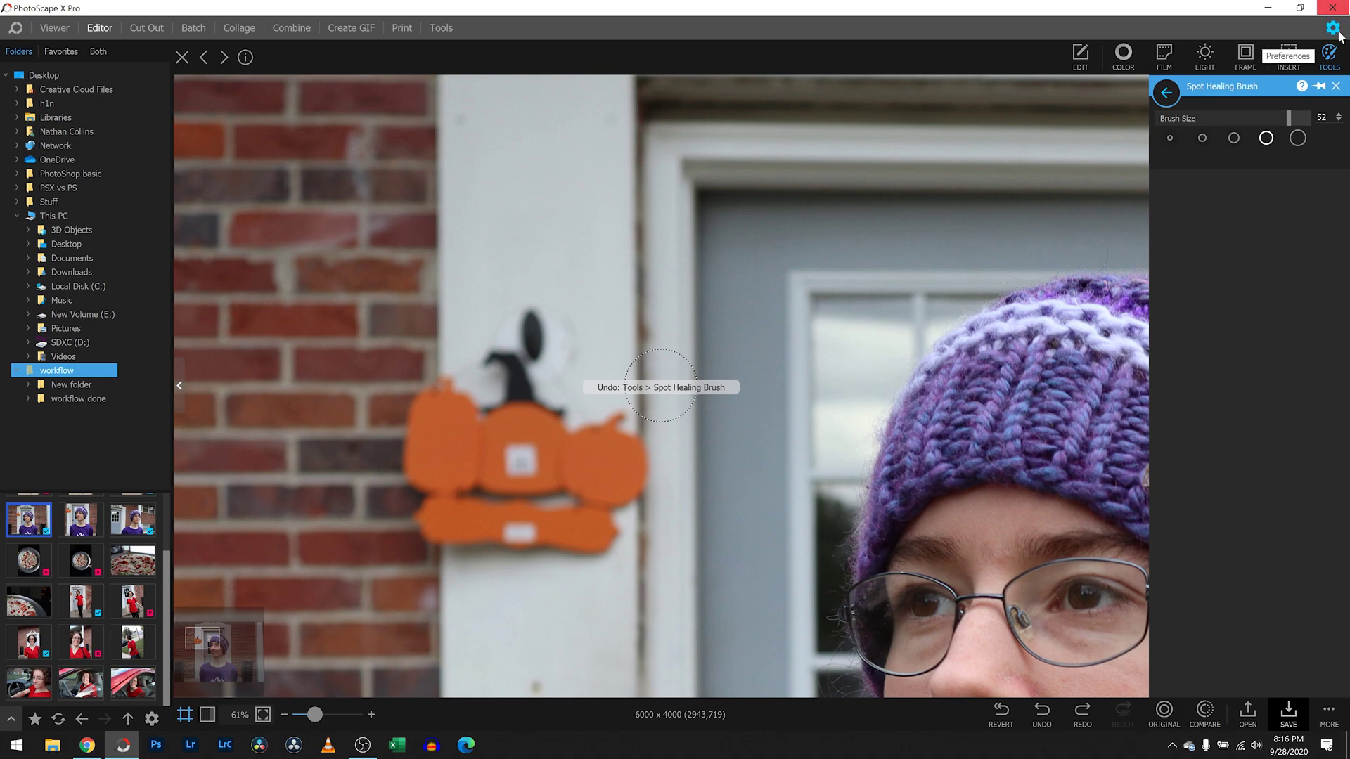
# Step: Cover the pumpkin decoration with clean trim and brick using the Clone Stamp at brush size 52, keeping the trim edge straight
pyautogui.click(1332, 55)
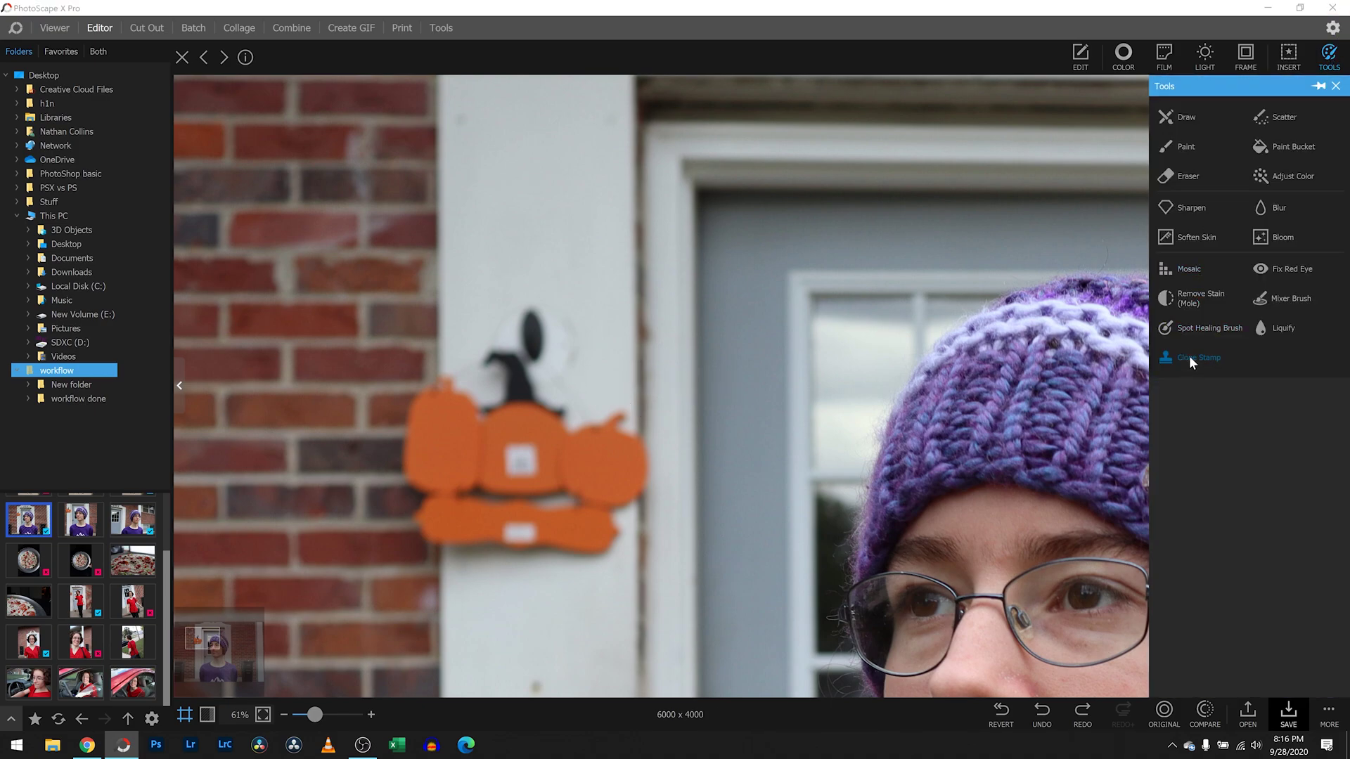
pyautogui.click(1188, 356)
pyautogui.click(437, 167)
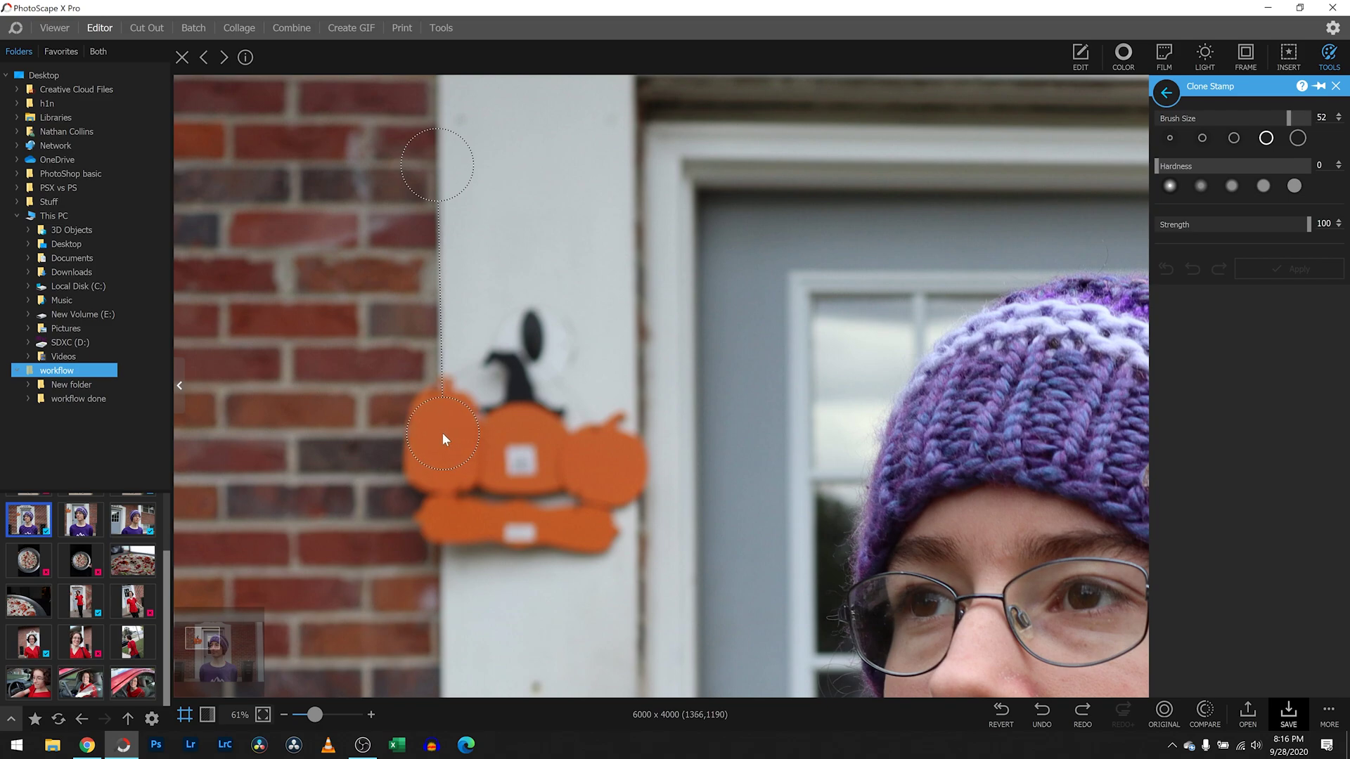
pyautogui.moveTo(442, 432)
pyautogui.mouseDown()
pyautogui.moveTo(443, 395)
pyautogui.moveTo(425, 497)
pyautogui.moveTo(485, 492)
pyautogui.moveTo(496, 386)
pyautogui.moveTo(479, 526)
pyautogui.moveTo(529, 520)
pyautogui.moveTo(536, 450)
pyautogui.moveTo(519, 383)
pyautogui.moveTo(562, 323)
pyautogui.moveTo(542, 339)
pyautogui.moveTo(591, 464)
pyautogui.moveTo(633, 440)
pyautogui.moveTo(623, 517)
pyautogui.moveTo(597, 530)
pyautogui.moveTo(630, 542)
pyautogui.moveTo(584, 531)
pyautogui.moveTo(522, 462)
pyautogui.moveTo(555, 394)
pyautogui.mouseUp()
pyautogui.moveTo(313, 715); pyautogui.dragTo(303, 715)
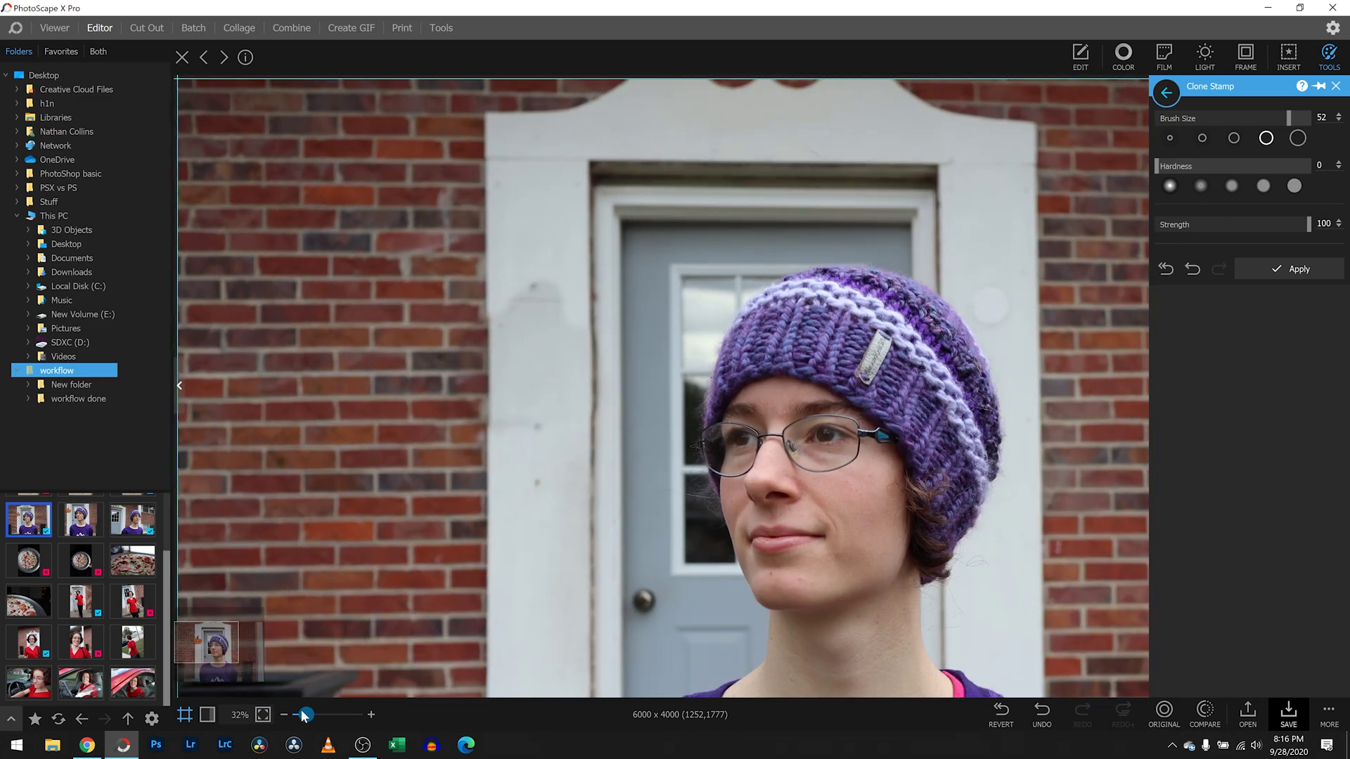
pyautogui.moveTo(485, 492); pyautogui.dragTo(488, 473)
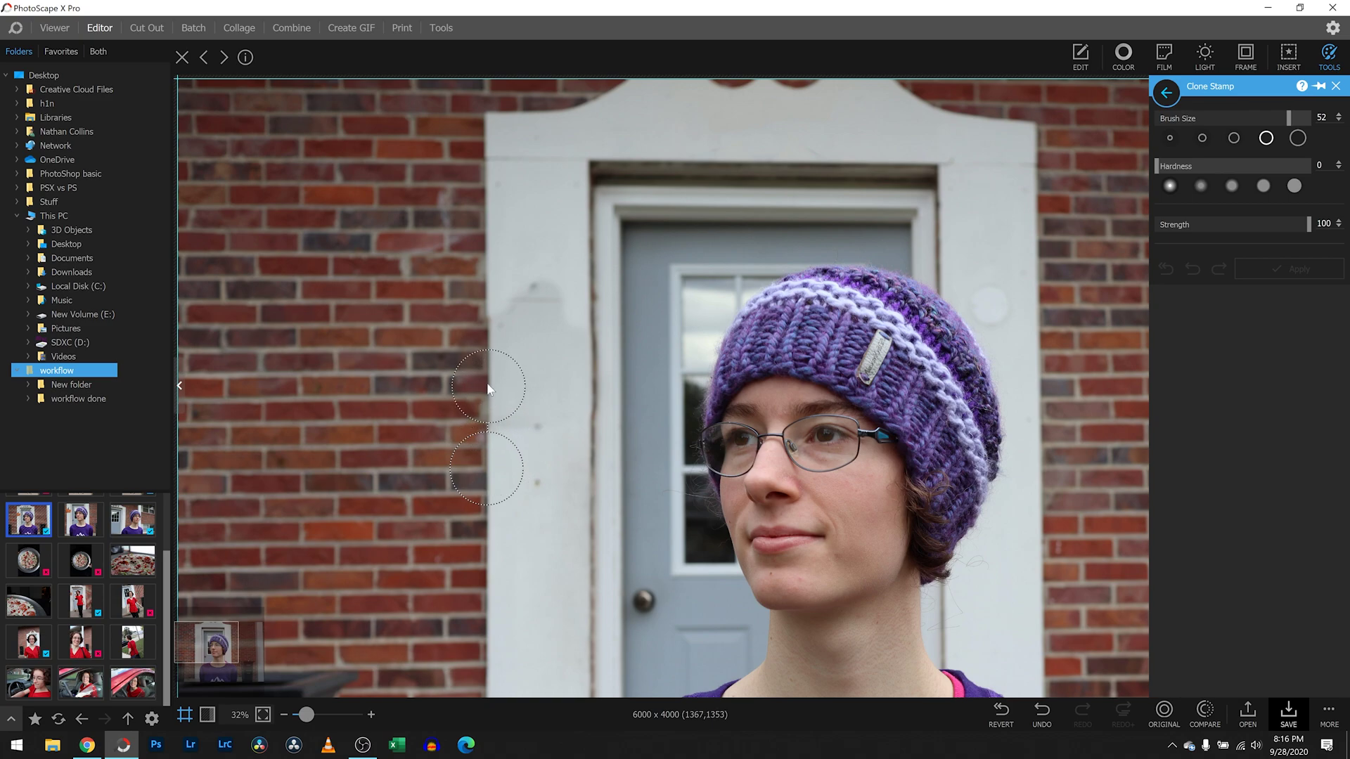
pyautogui.moveTo(489, 389)
pyautogui.mouseDown()
pyautogui.moveTo(510, 428)
pyautogui.moveTo(521, 305)
pyautogui.moveTo(531, 317)
pyautogui.moveTo(539, 306)
pyautogui.moveTo(556, 406)
pyautogui.moveTo(563, 360)
pyautogui.moveTo(546, 311)
pyautogui.moveTo(538, 421)
pyautogui.moveTo(517, 478)
pyautogui.mouseUp()
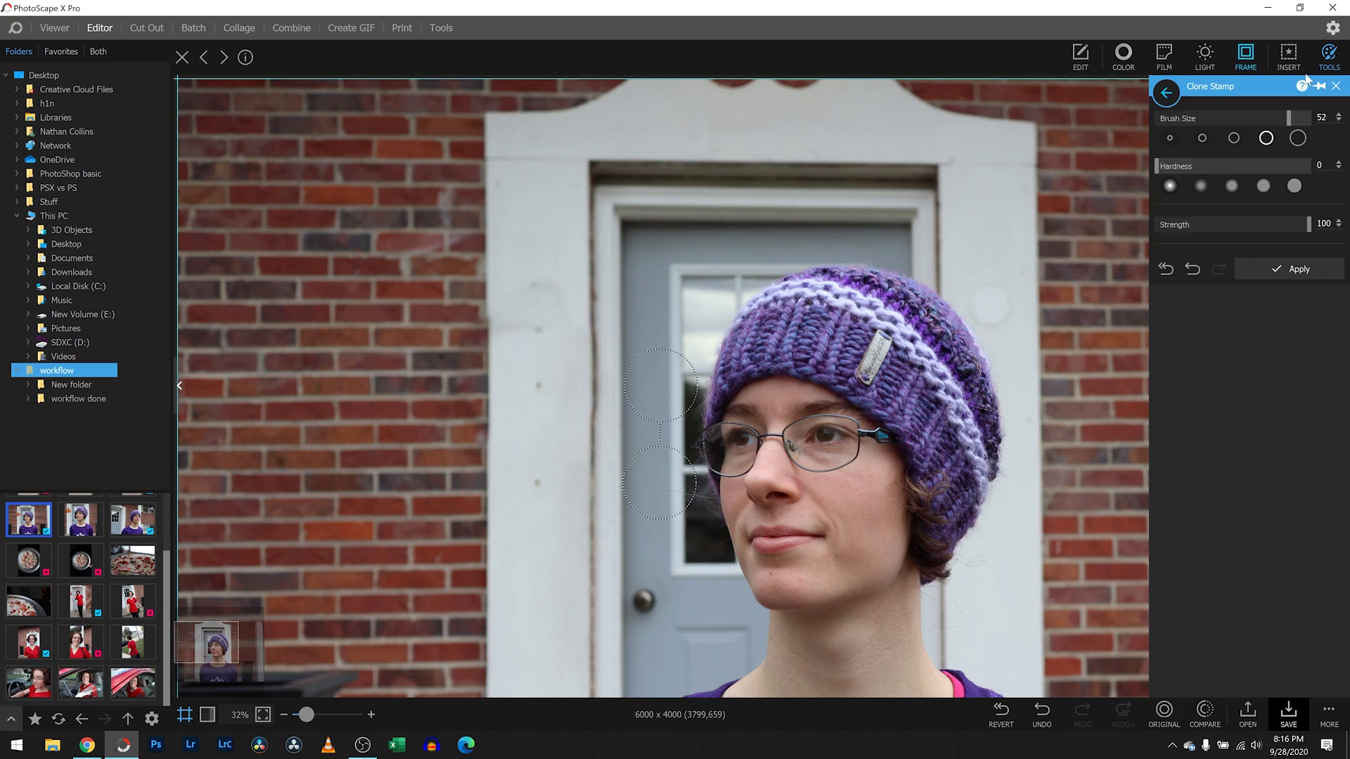
# Step: Smooth the leftover marks on the cloned door trim with the Spot Healing Brush at size 29 and compare the result with the original
pyautogui.click(1331, 60)
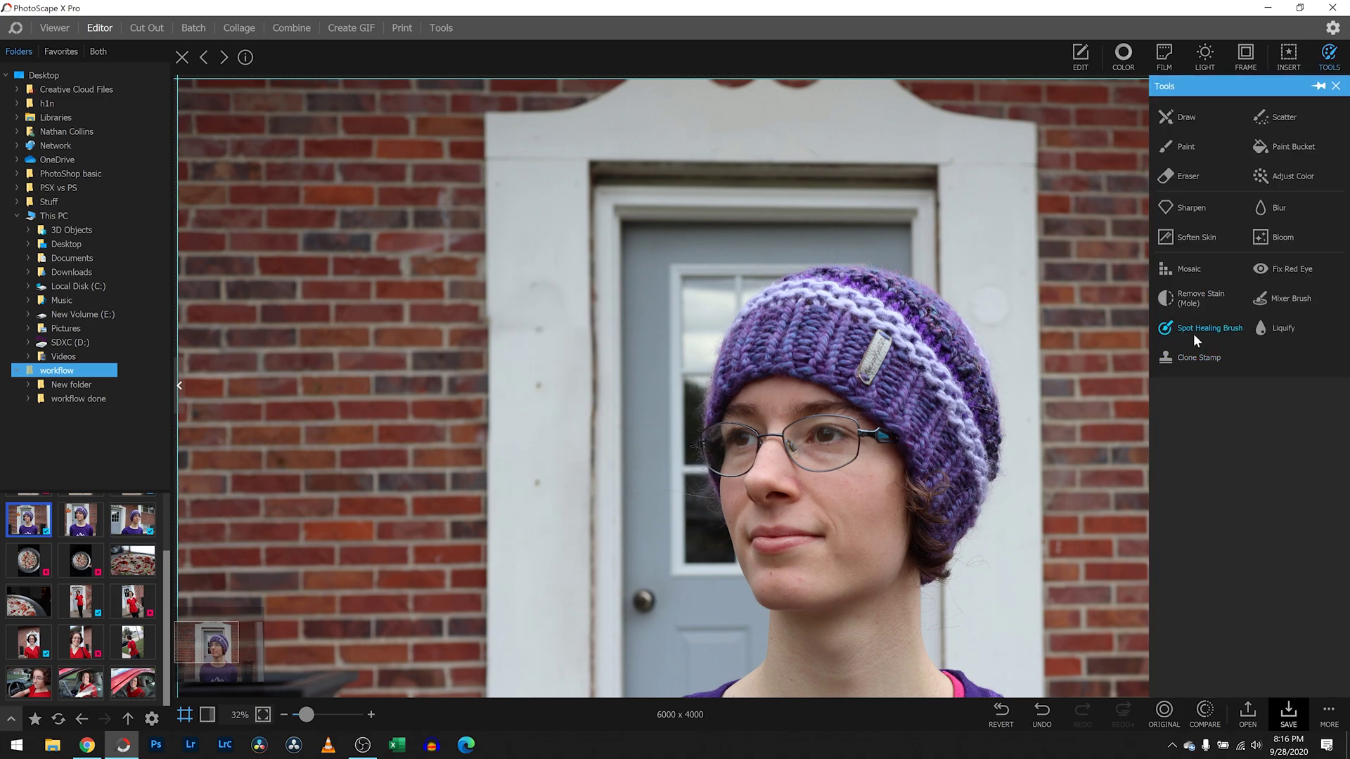
pyautogui.click(1195, 330)
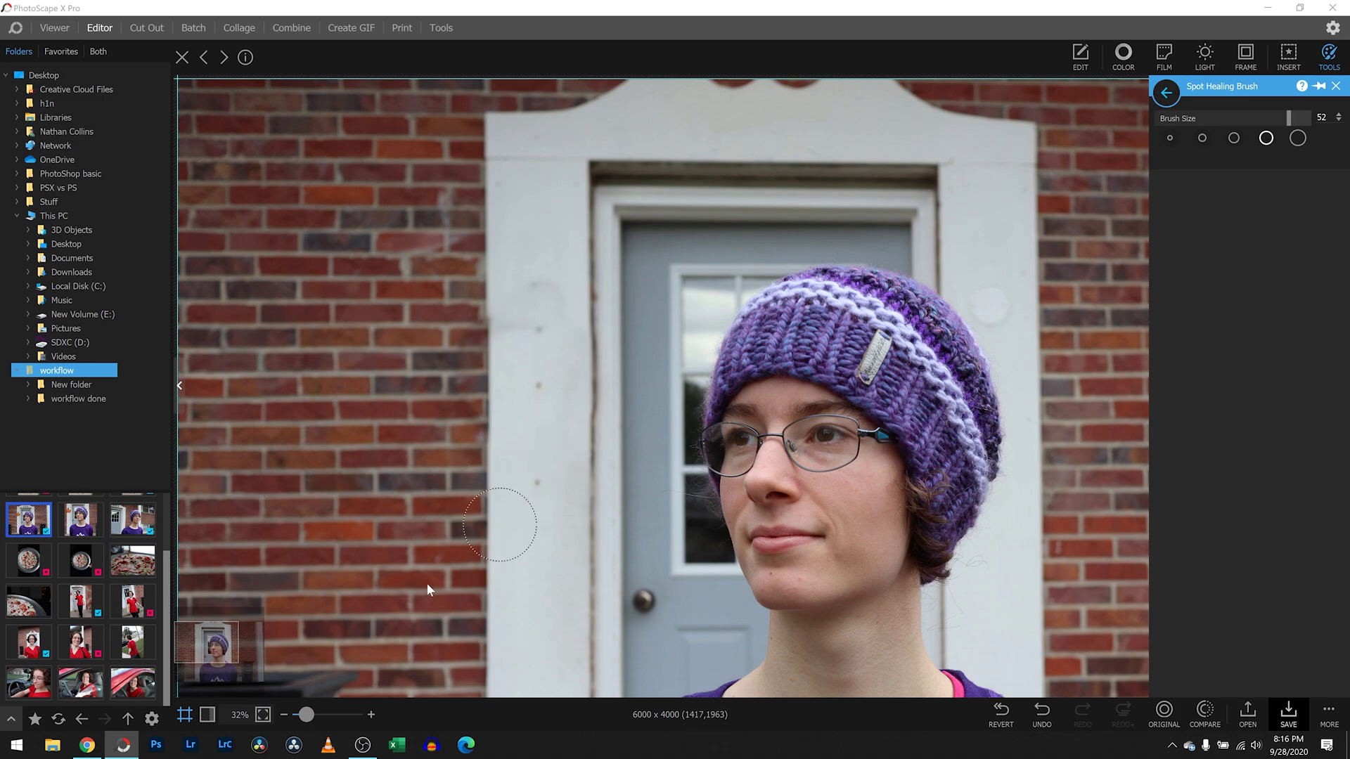
pyautogui.click(1232, 117)
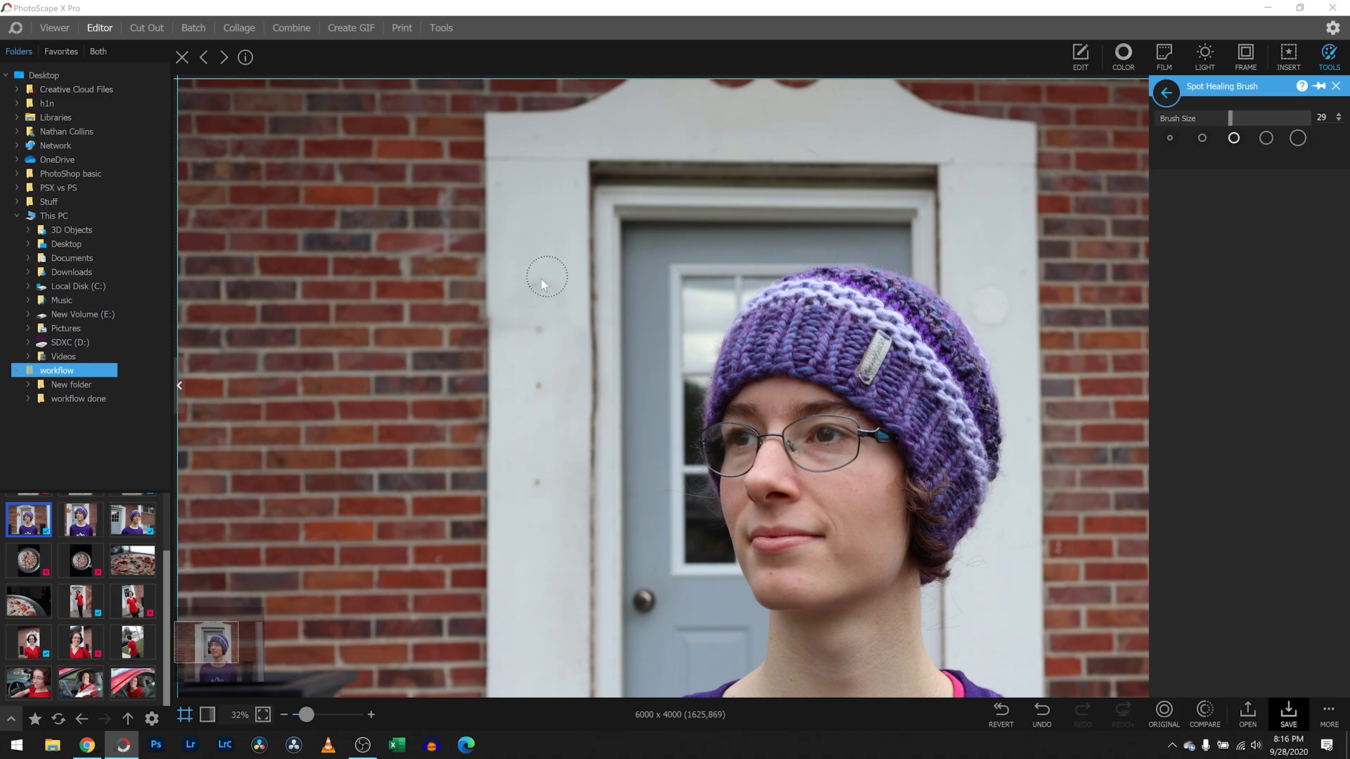
pyautogui.moveTo(536, 278); pyautogui.dragTo(527, 503)
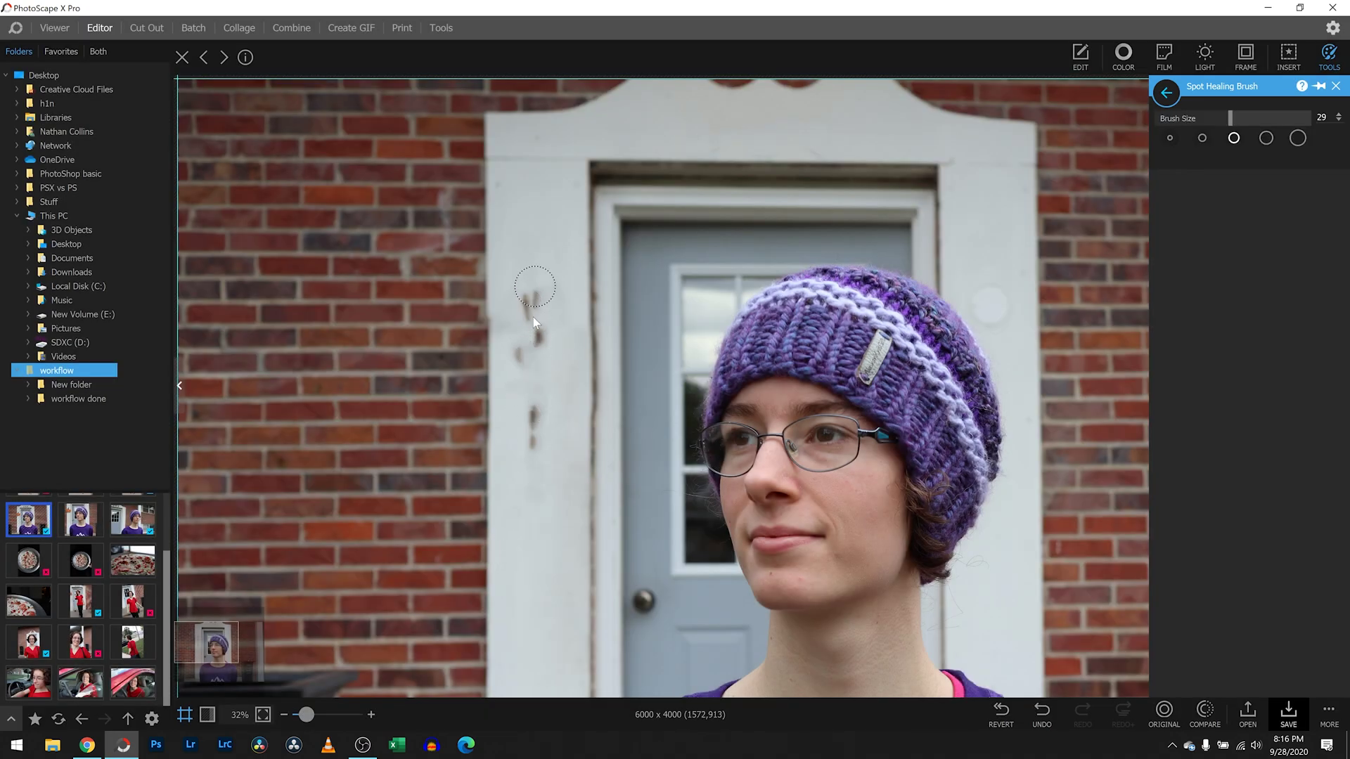
pyautogui.moveTo(534, 286); pyautogui.dragTo(541, 461)
pyautogui.moveTo(551, 386); pyautogui.dragTo(560, 329)
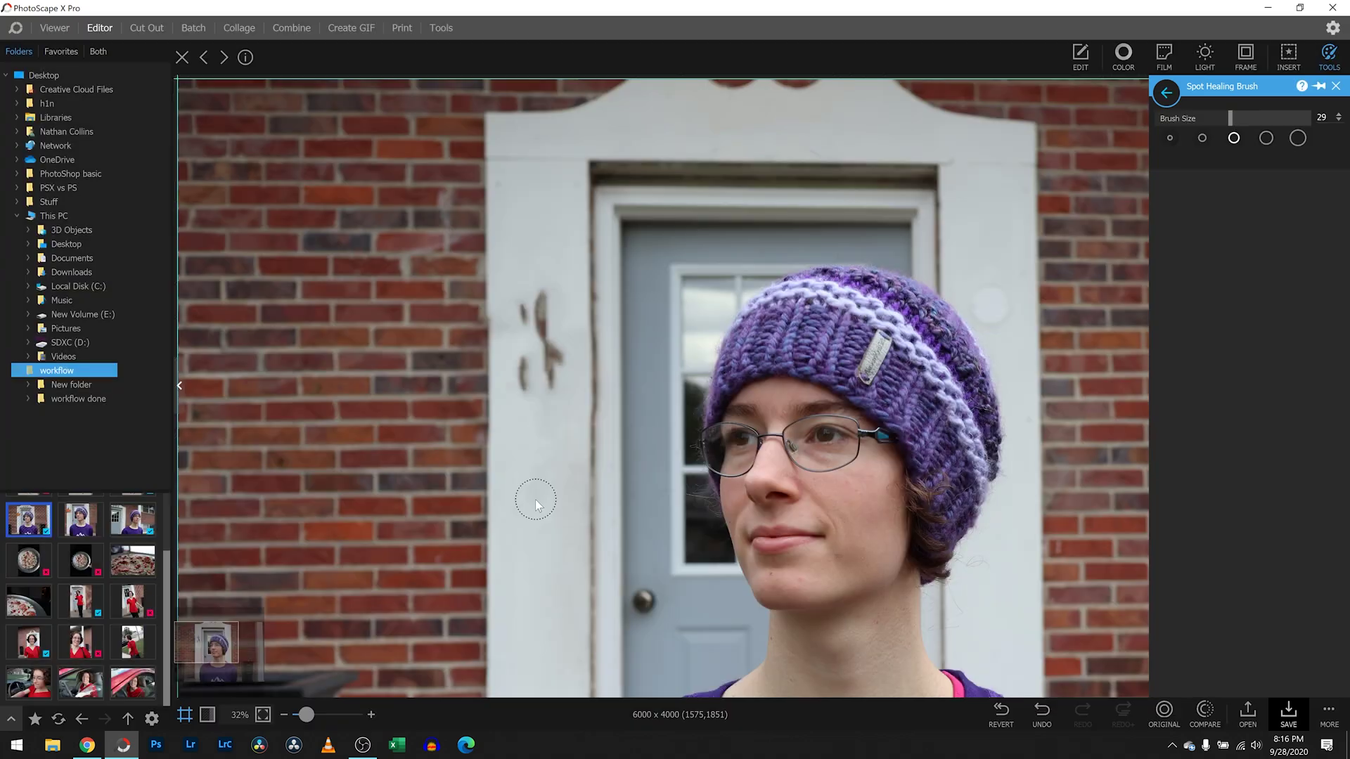
pyautogui.moveTo(526, 309); pyautogui.dragTo(552, 325)
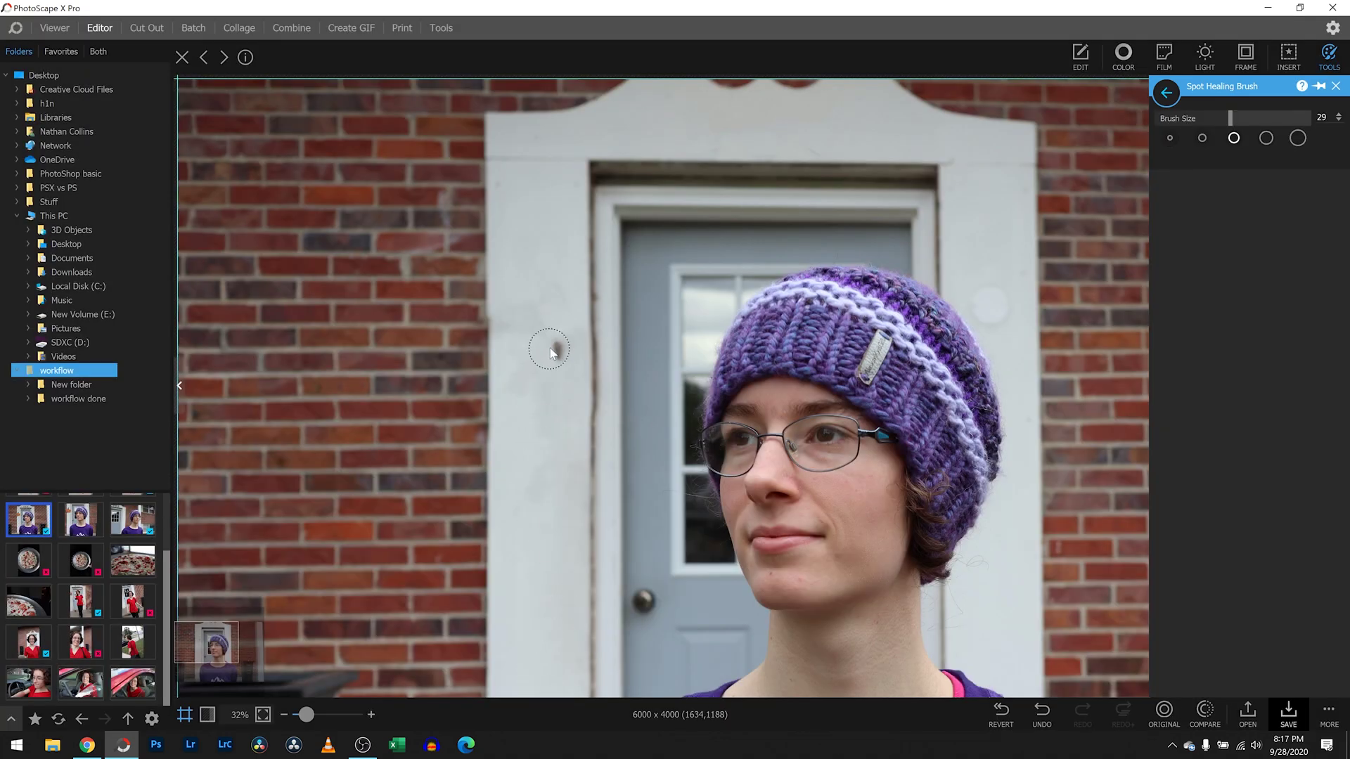
pyautogui.click(553, 345)
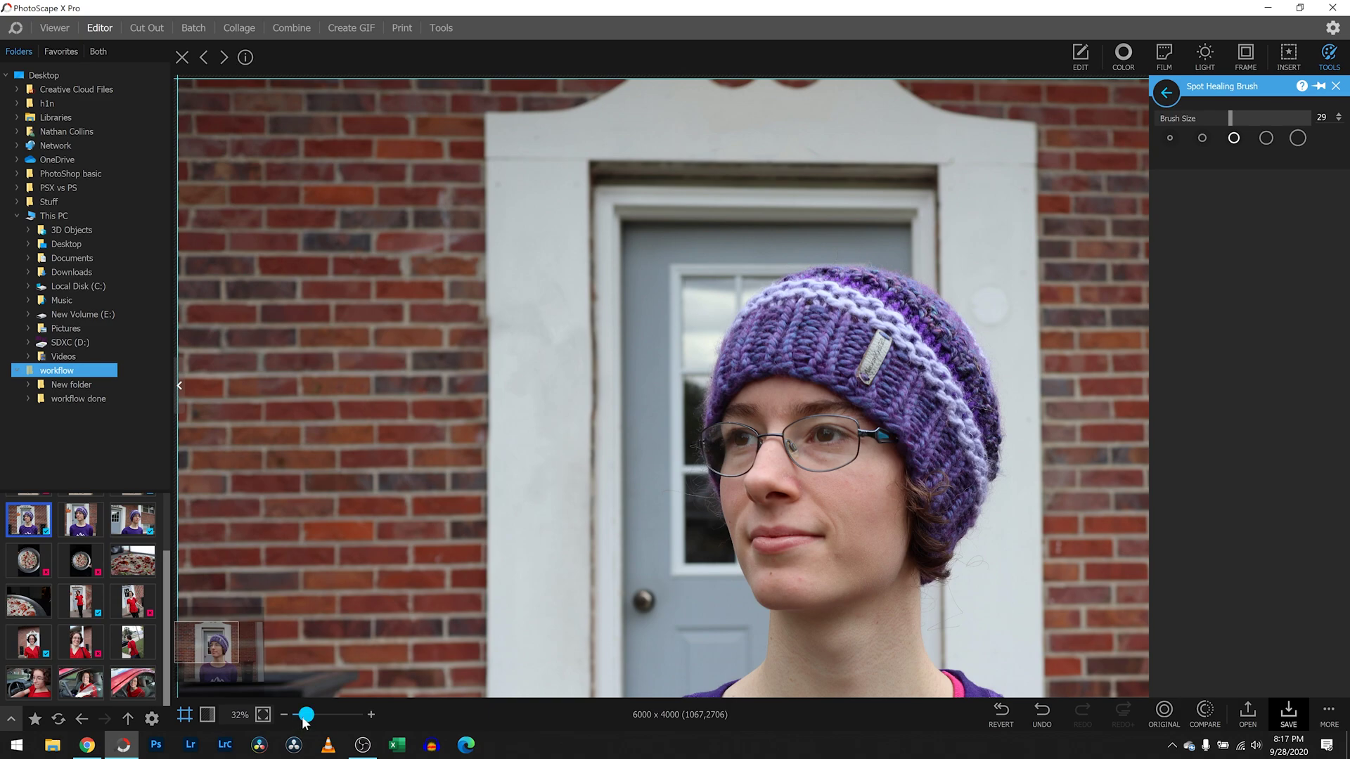
pyautogui.moveTo(306, 715); pyautogui.dragTo(299, 717)
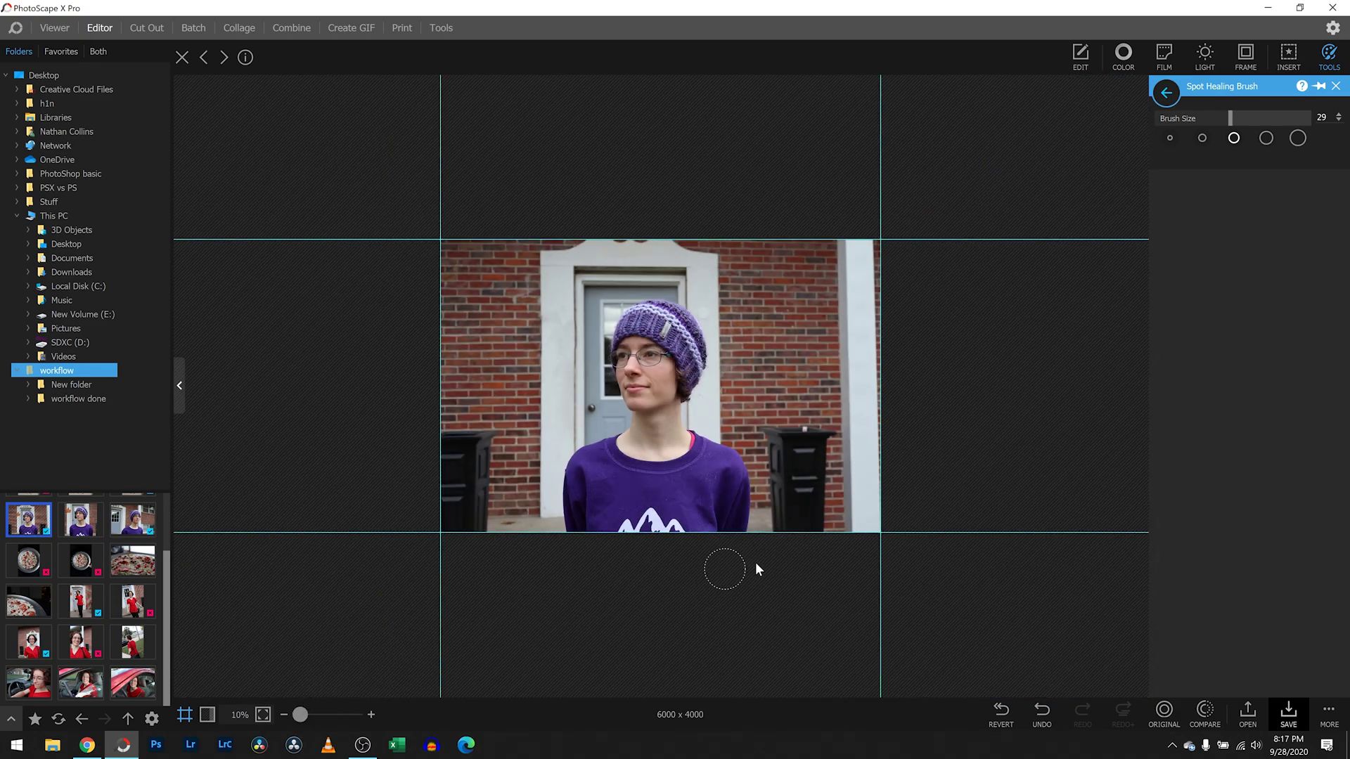
pyautogui.click(1165, 714)
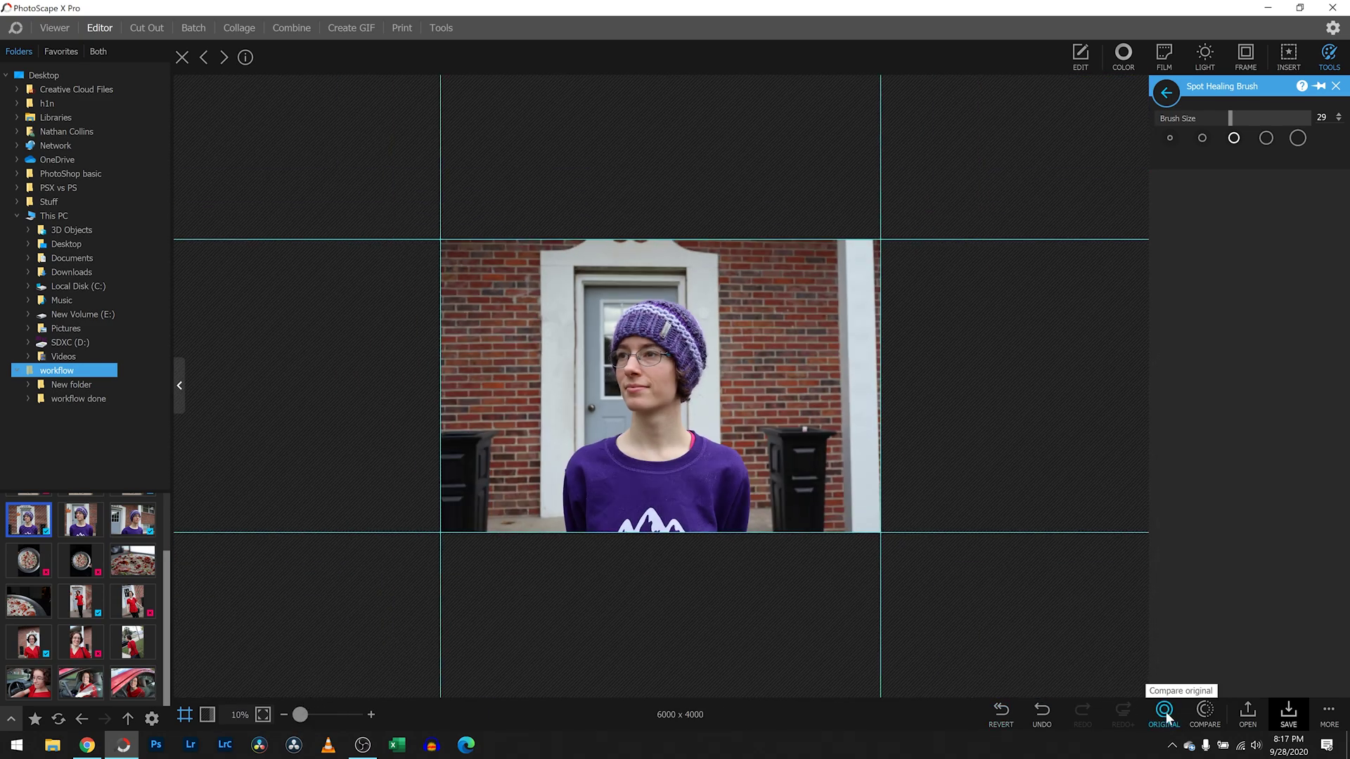
pyautogui.click(1165, 713)
pyautogui.click(1165, 713)
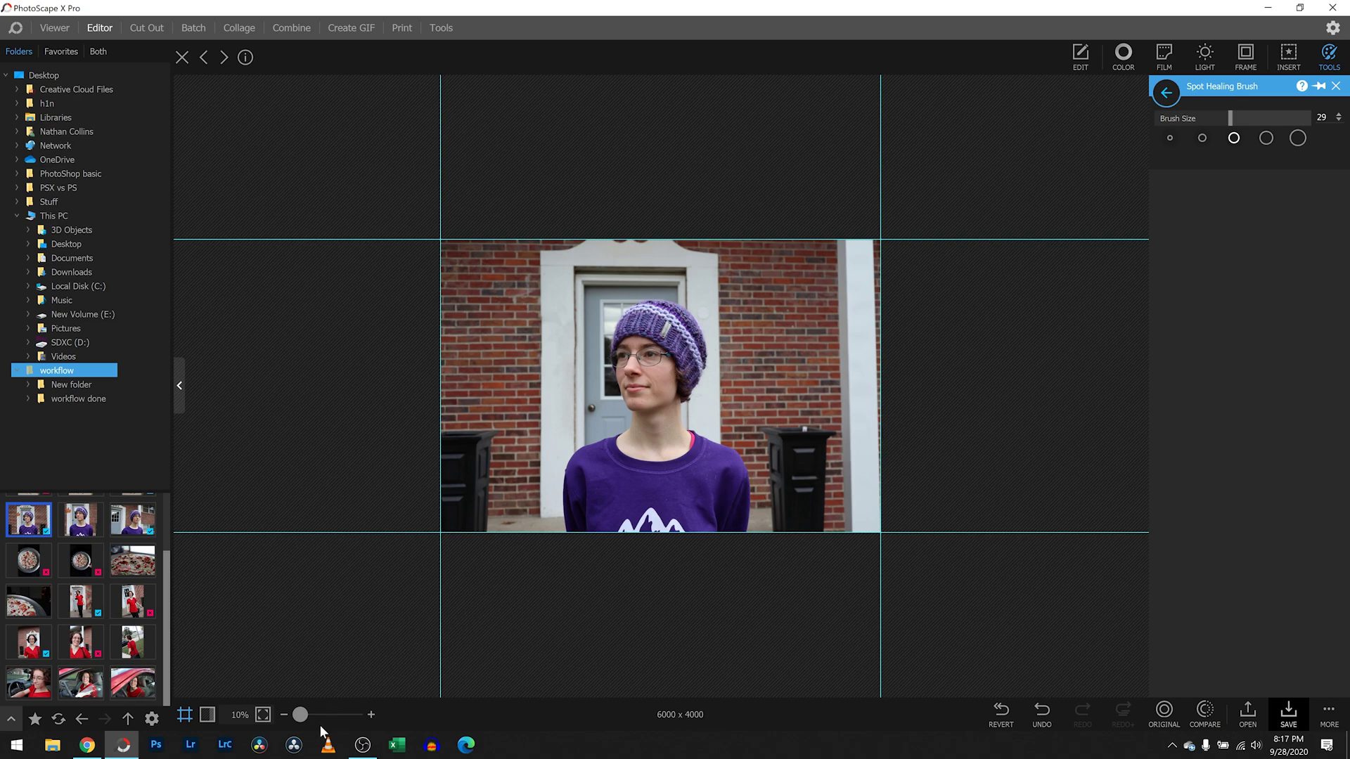
# Step: Remove the round patch on the white trim just right of the hat with the Spot Healing Brush
pyautogui.moveTo(301, 714); pyautogui.dragTo(314, 715)
pyautogui.moveTo(211, 636); pyautogui.dragTo(234, 639)
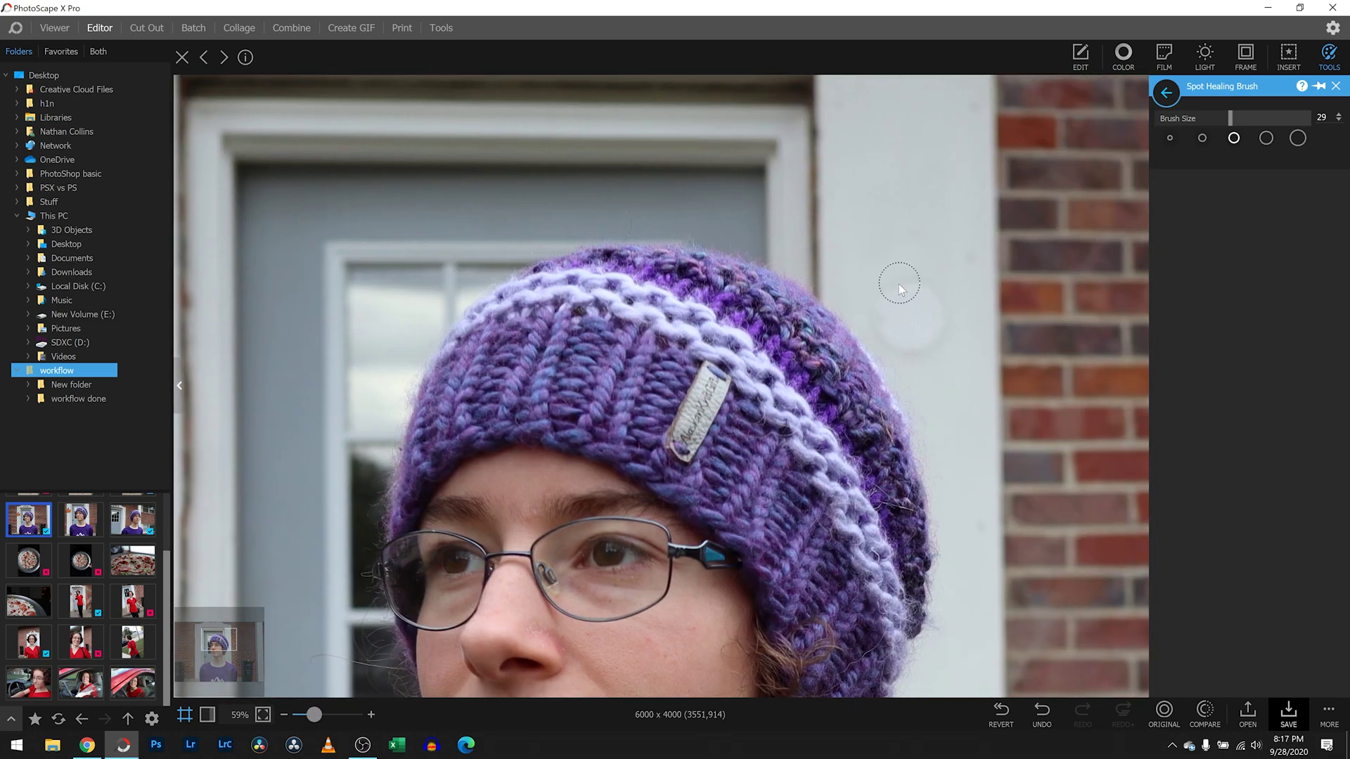
pyautogui.moveTo(934, 304)
pyautogui.mouseDown()
pyautogui.moveTo(933, 345)
pyautogui.moveTo(905, 341)
pyautogui.moveTo(884, 308)
pyautogui.moveTo(914, 313)
pyautogui.mouseUp()
# Step: Try to remove the white tag from the rim of the black planter with the Spot Healing Brush
pyautogui.moveTo(314, 714)
pyautogui.mouseDown()
pyautogui.moveTo(301, 715)
pyautogui.moveTo(321, 715)
pyautogui.mouseUp()
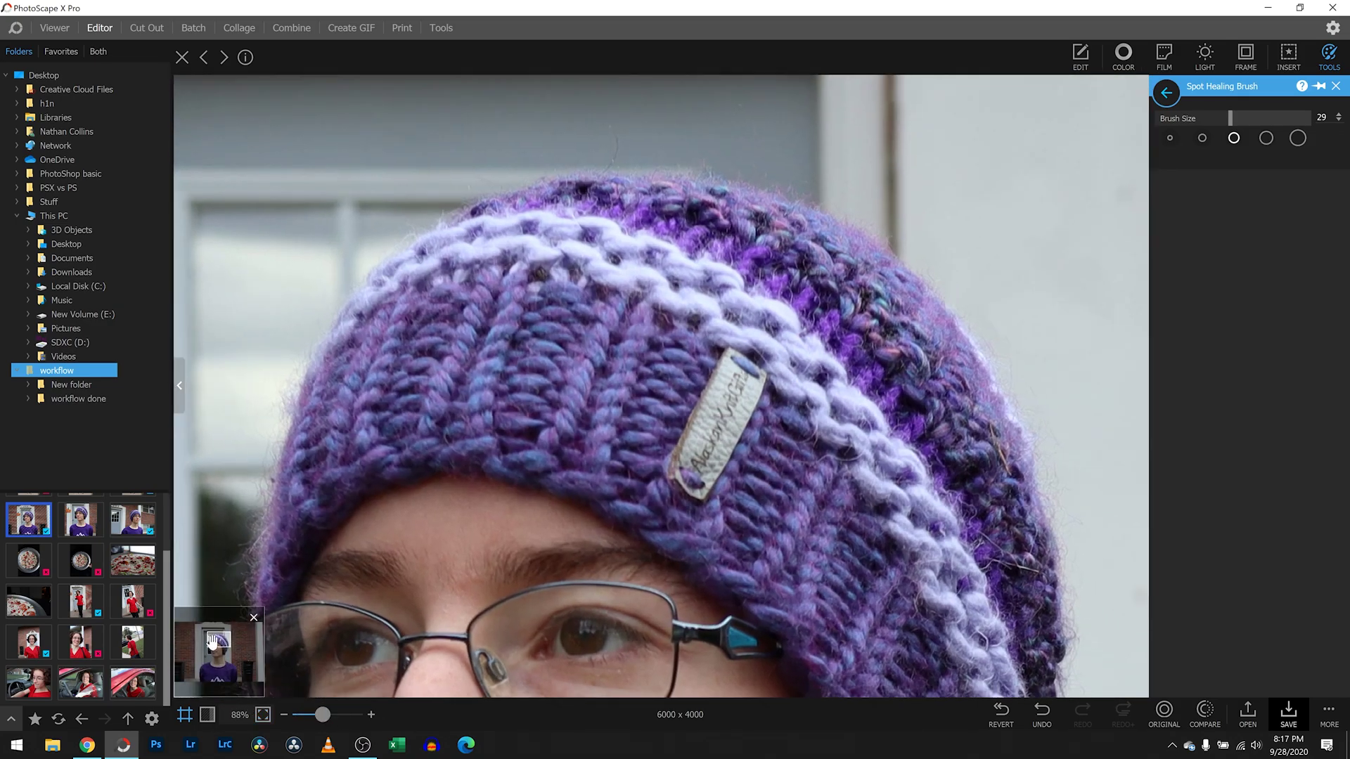
pyautogui.moveTo(217, 644); pyautogui.dragTo(257, 664)
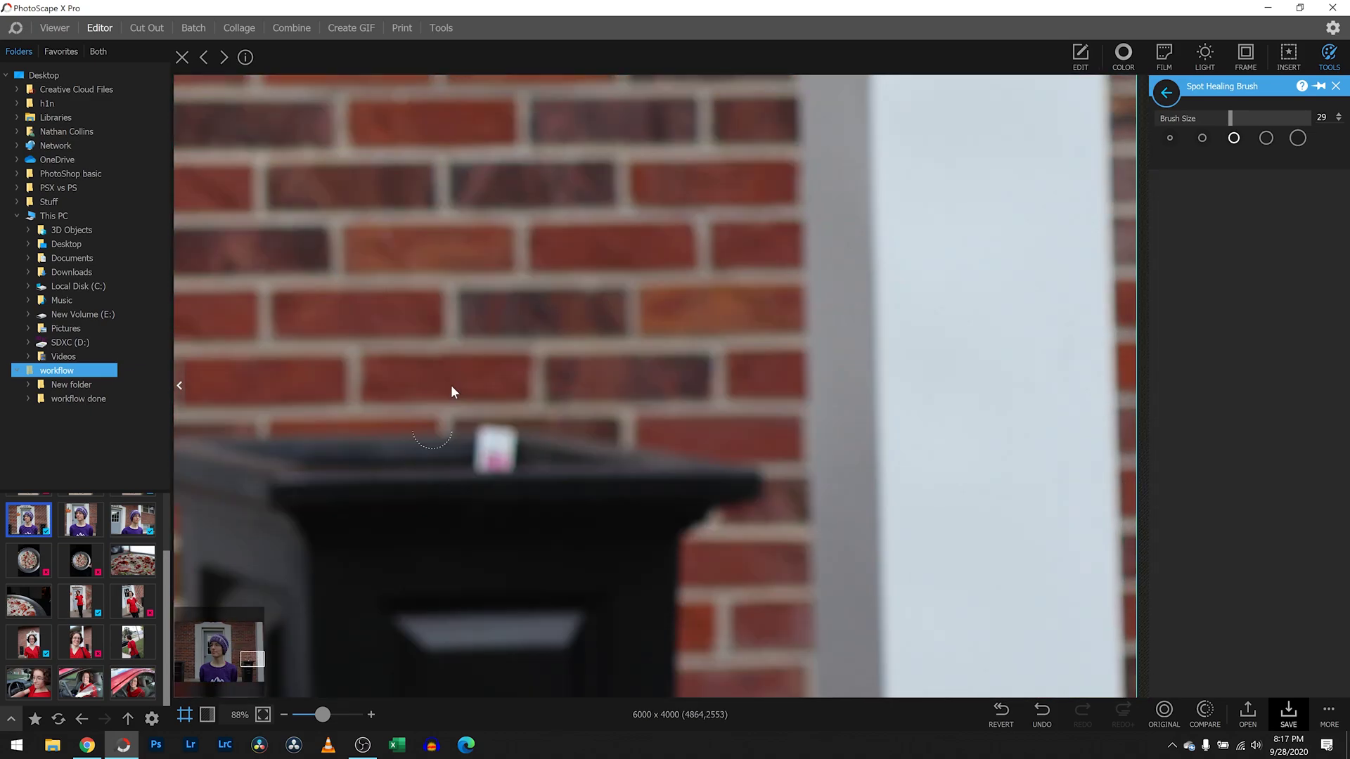
pyautogui.moveTo(486, 447)
pyautogui.mouseDown()
pyautogui.moveTo(468, 450)
pyautogui.moveTo(485, 440)
pyautogui.moveTo(516, 462)
pyautogui.moveTo(478, 453)
pyautogui.mouseUp()
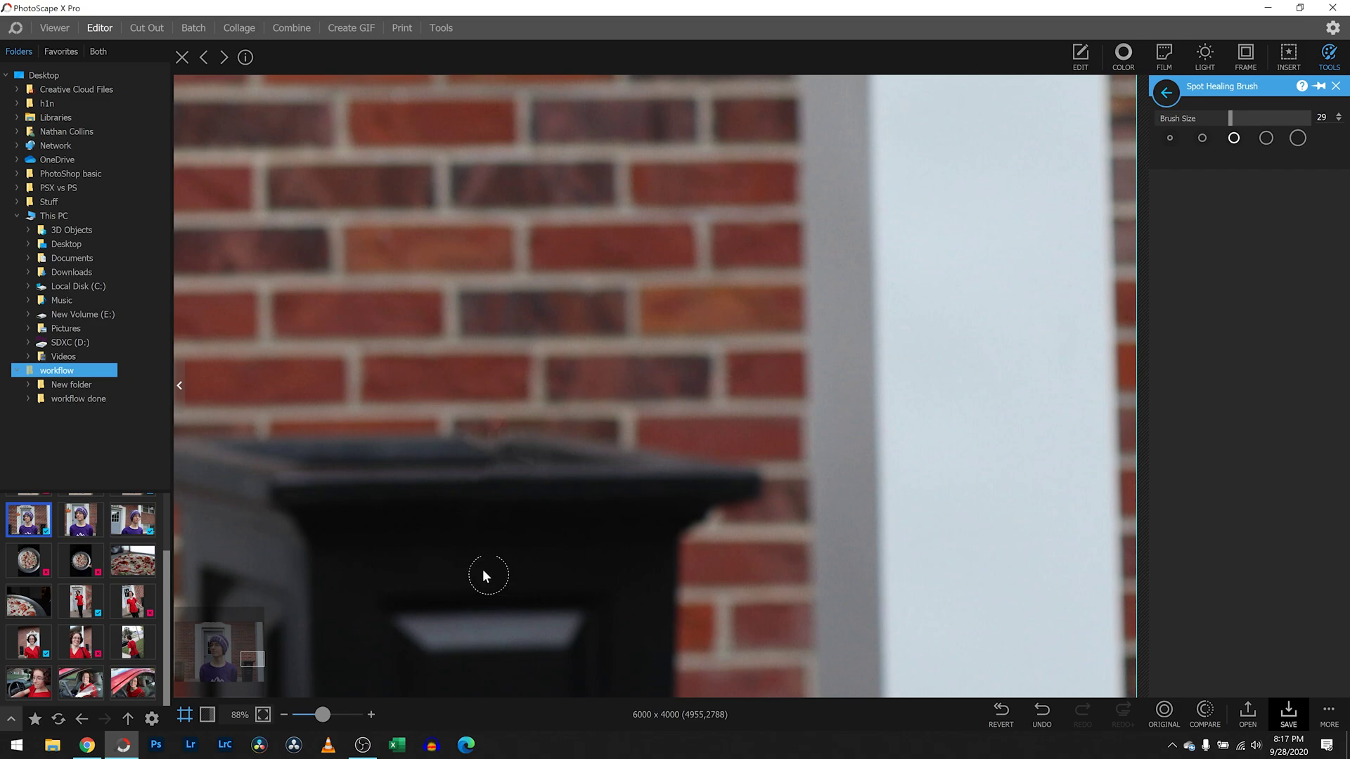
pyautogui.click(1041, 712)
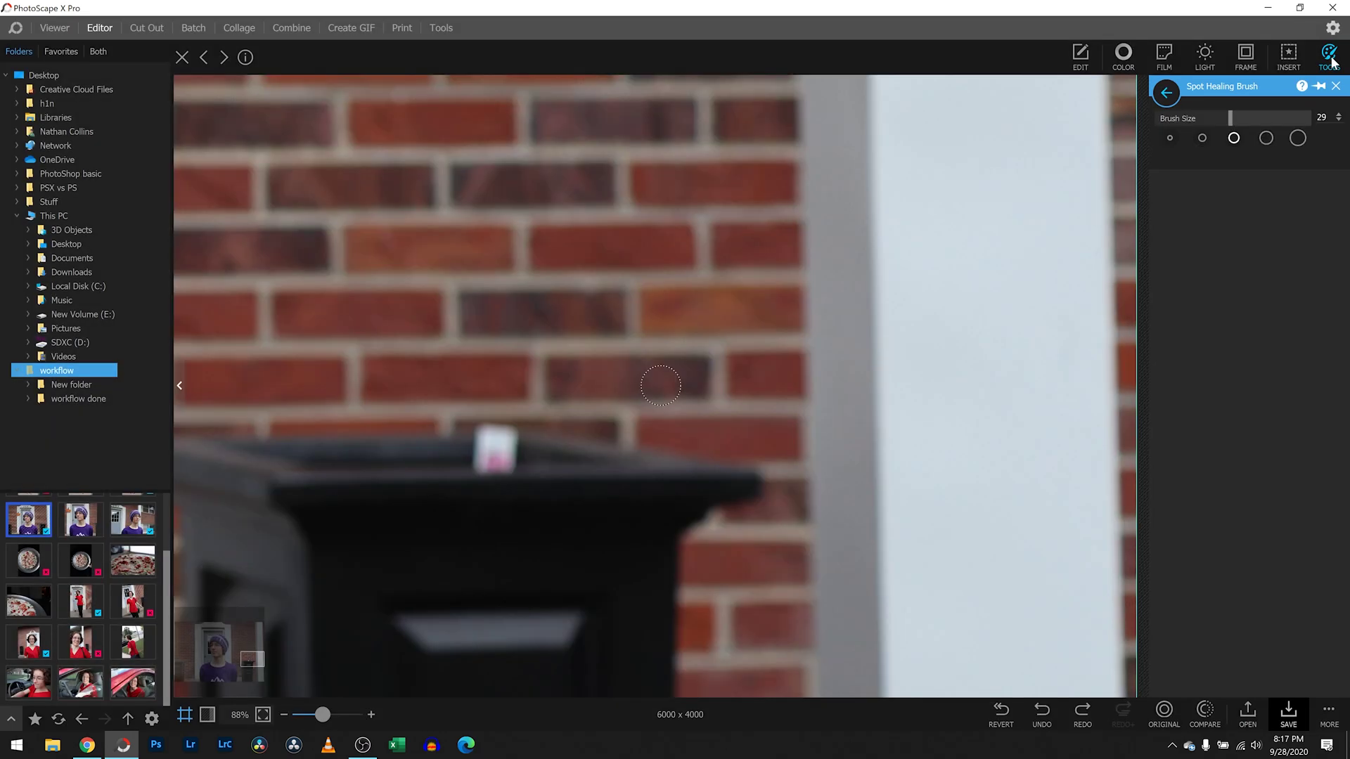
# Step: Clone out the white tag on the black planter's rim with the Clone Stamp at brush size 29 and apply the retouching
pyautogui.click(1335, 59)
pyautogui.click(1335, 59)
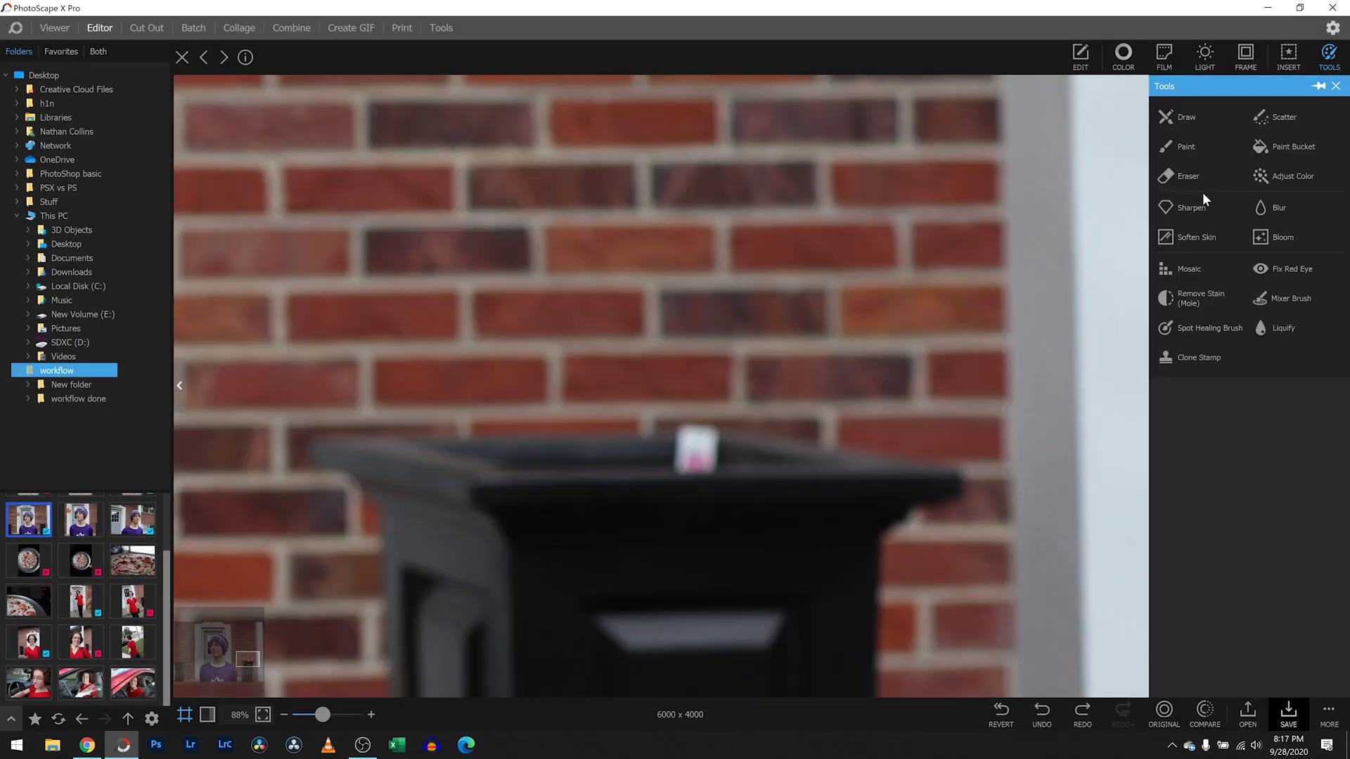
pyautogui.click(1191, 357)
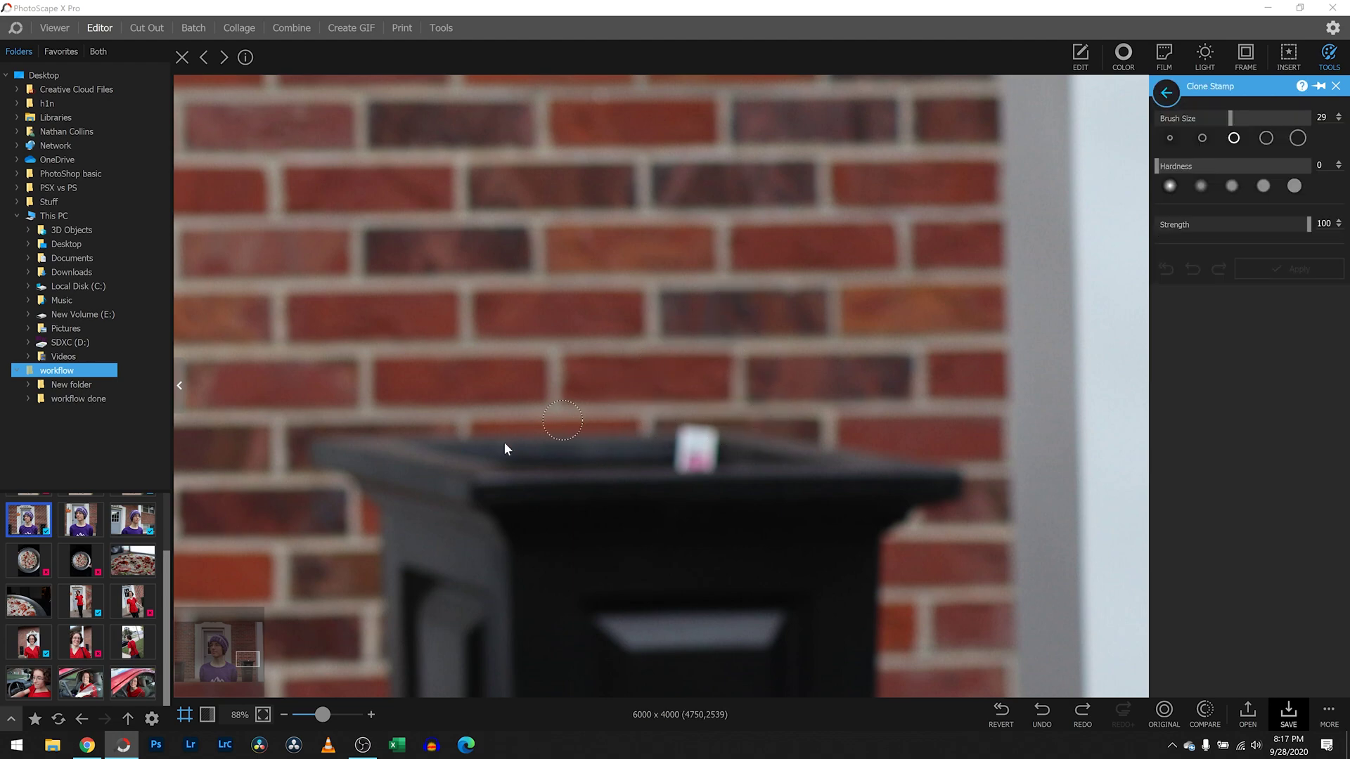
pyautogui.click(762, 436)
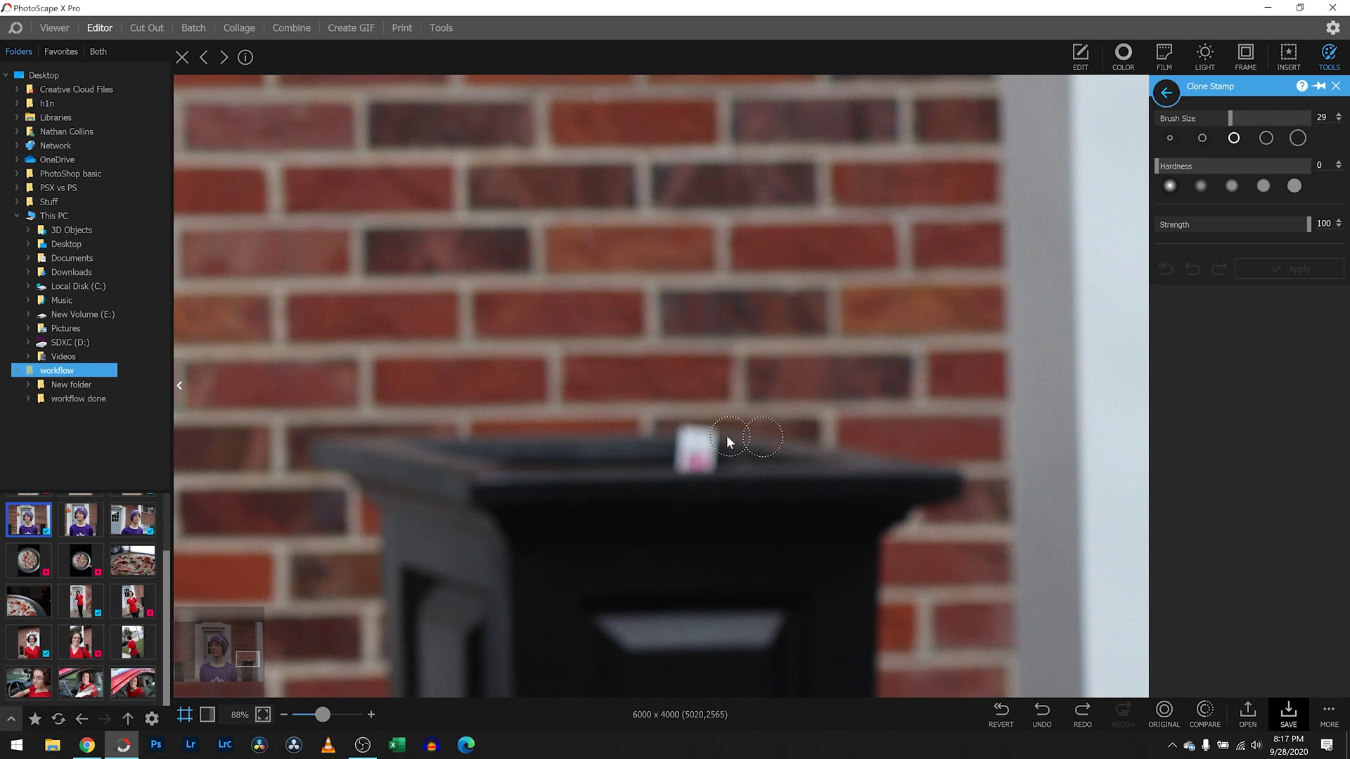
pyautogui.moveTo(707, 461)
pyautogui.mouseDown()
pyautogui.moveTo(717, 460)
pyautogui.moveTo(669, 467)
pyautogui.moveTo(710, 428)
pyautogui.moveTo(665, 459)
pyautogui.mouseUp()
pyautogui.click(677, 455)
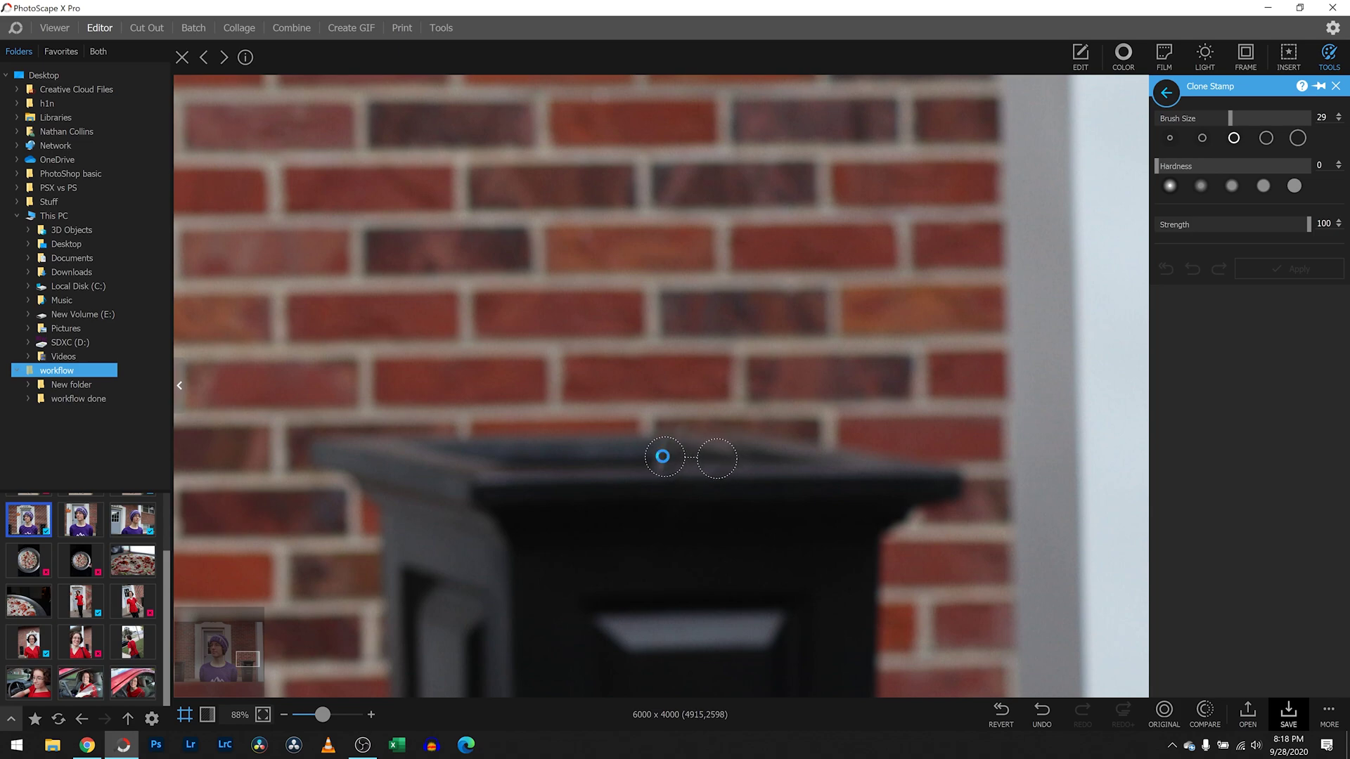
pyautogui.moveTo(663, 458)
pyautogui.mouseDown()
pyautogui.moveTo(671, 465)
pyautogui.moveTo(655, 454)
pyautogui.mouseUp()
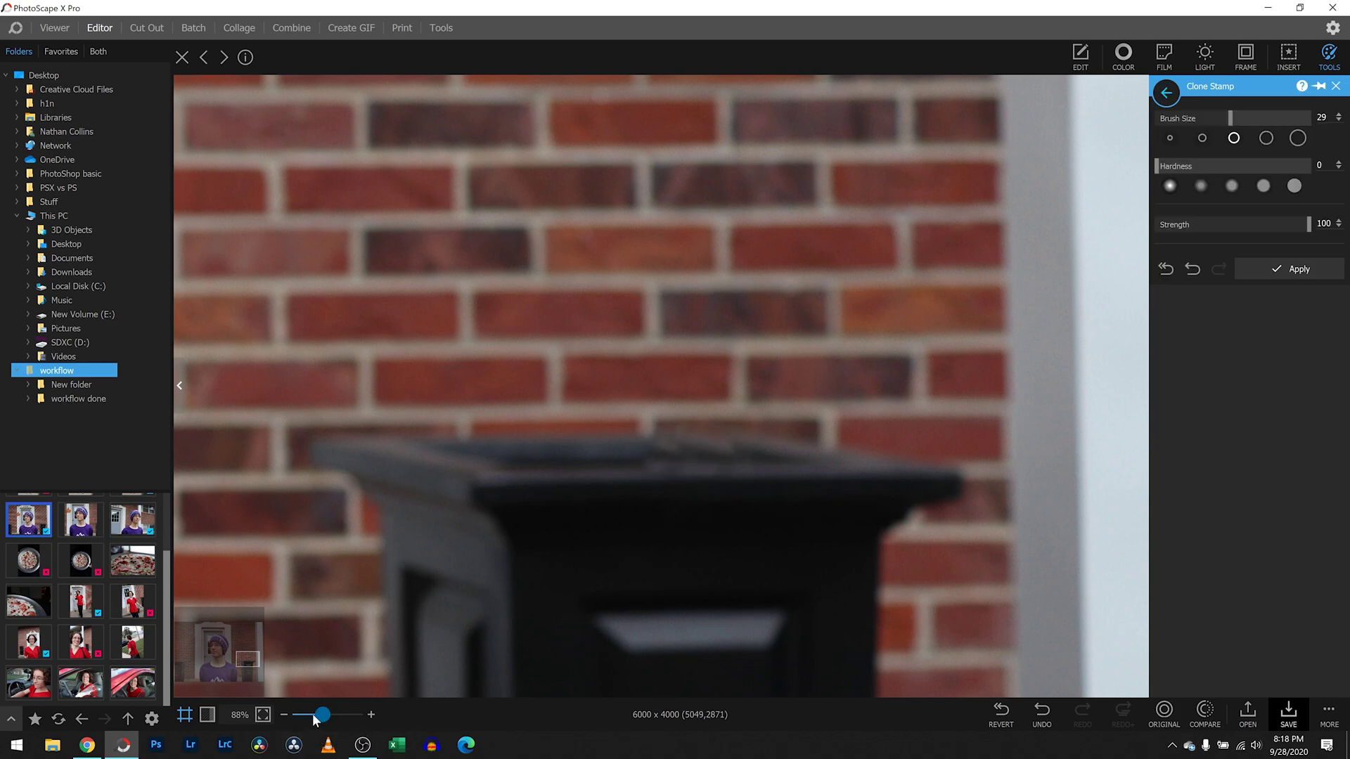
pyautogui.moveTo(322, 715); pyautogui.dragTo(291, 715)
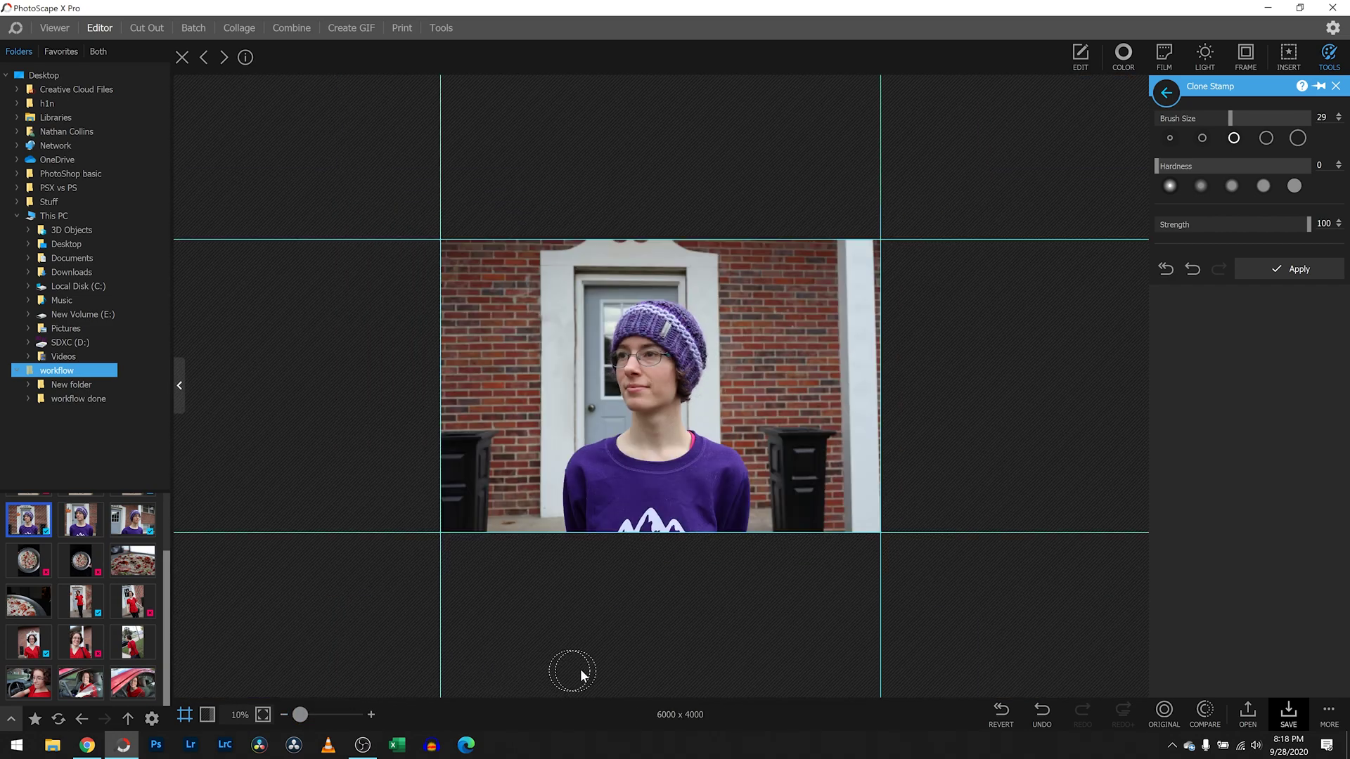
pyautogui.click(1293, 269)
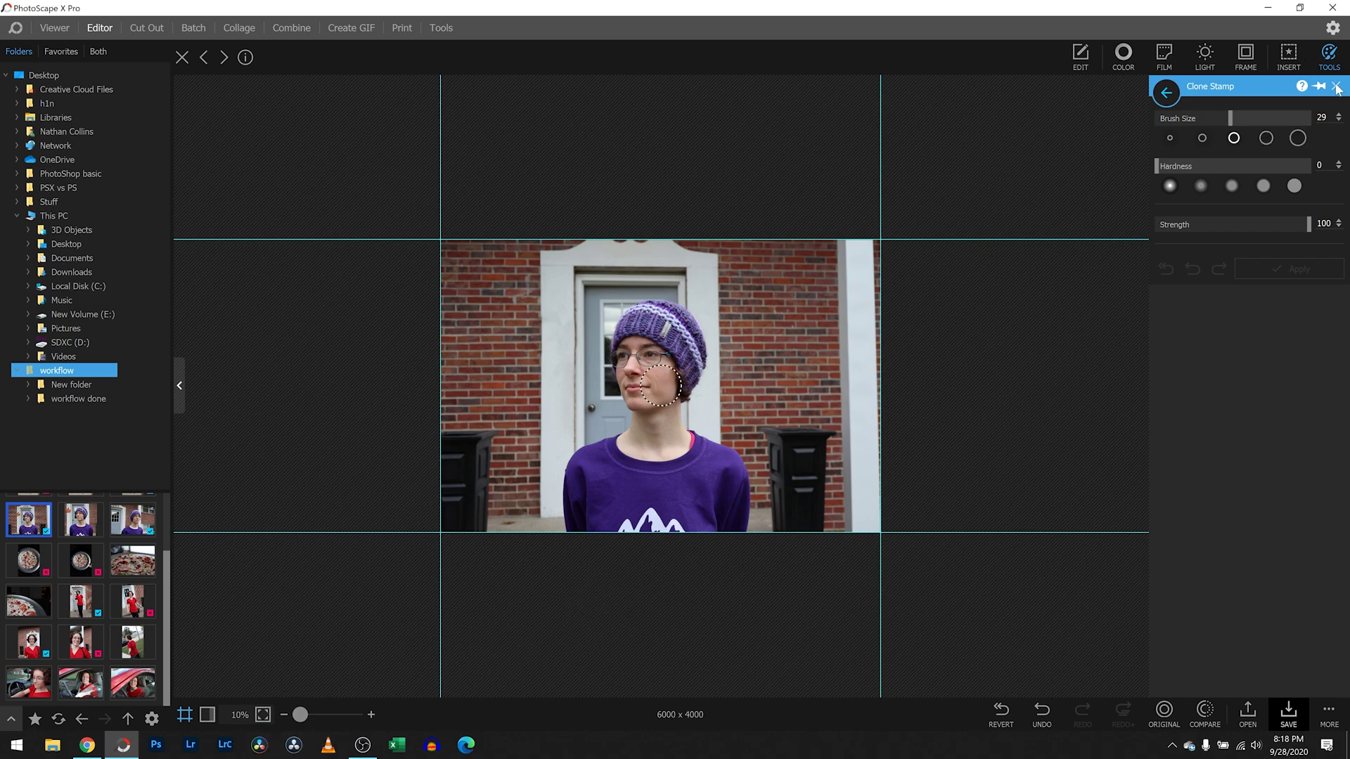
pyautogui.click(1336, 86)
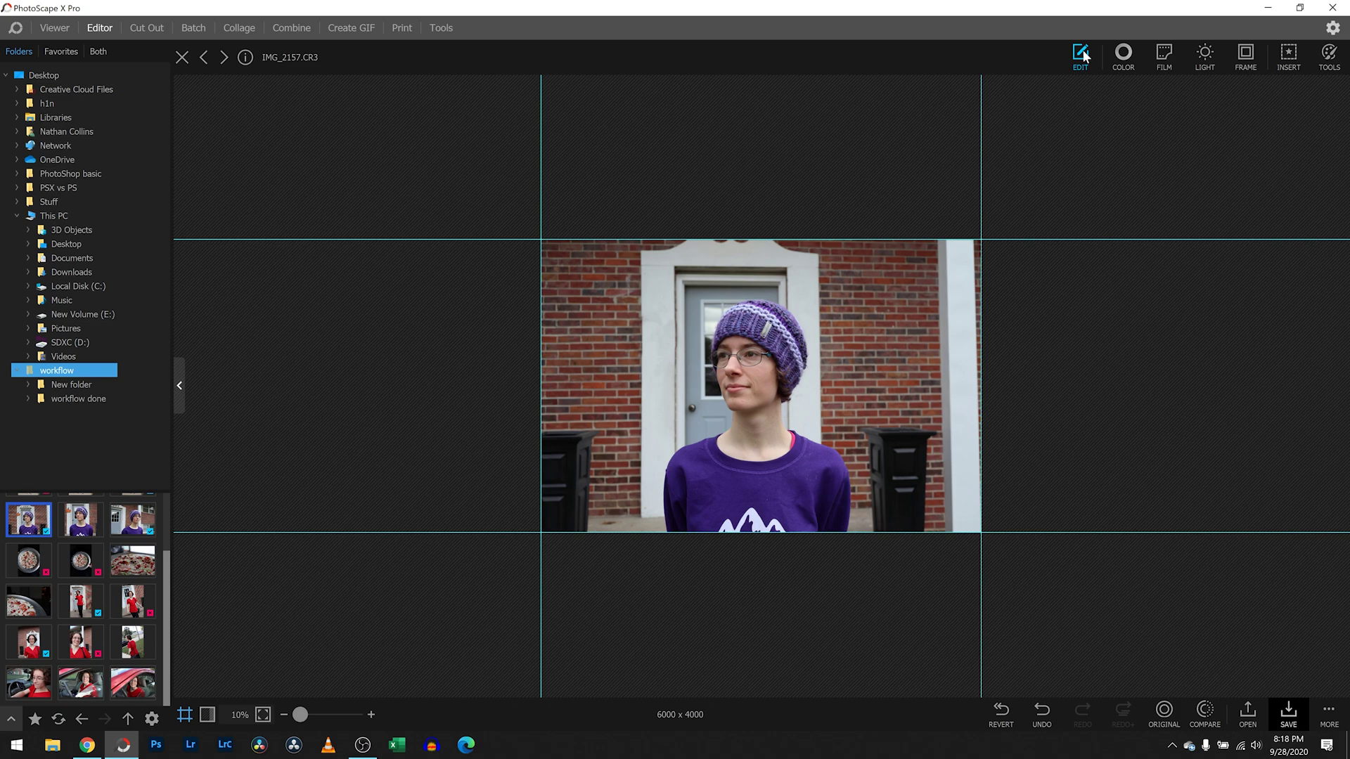
# Step: Set the portrait's Brighten to 23, Deepen to 33 and Vibrance to 13, and compare it with the unadjusted version
pyautogui.click(1125, 56)
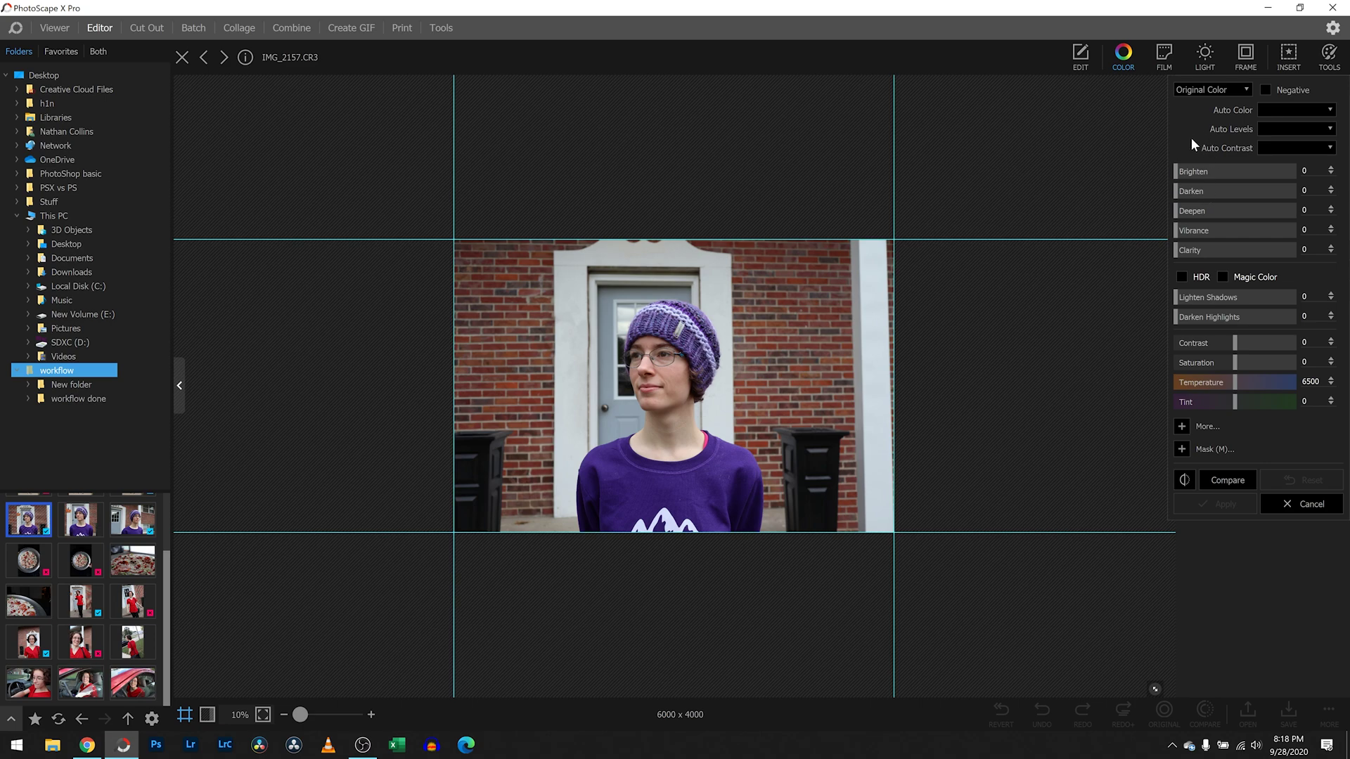
pyautogui.moveTo(1187, 174); pyautogui.dragTo(1208, 232)
pyautogui.doubleClick(1183, 197)
pyautogui.click(1273, 234)
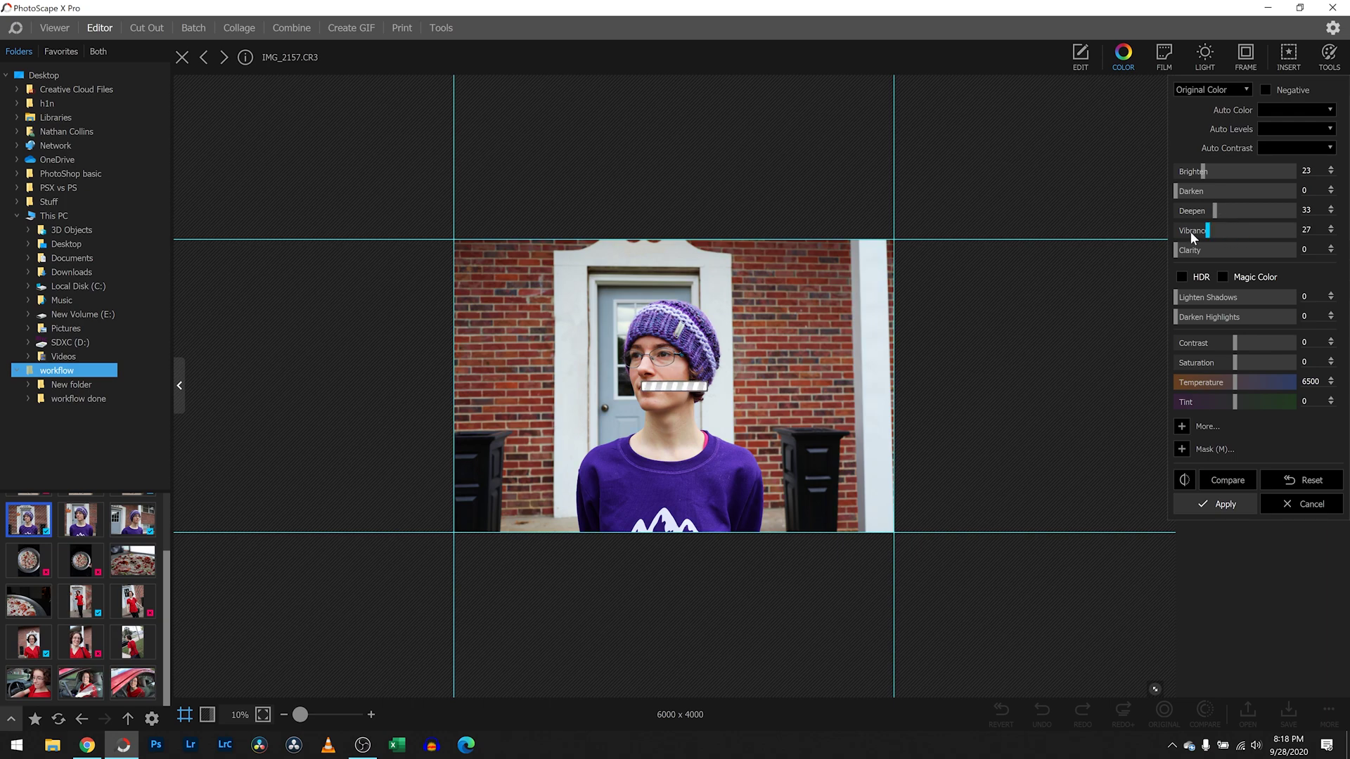
pyautogui.click(1229, 482)
pyautogui.click(1229, 482)
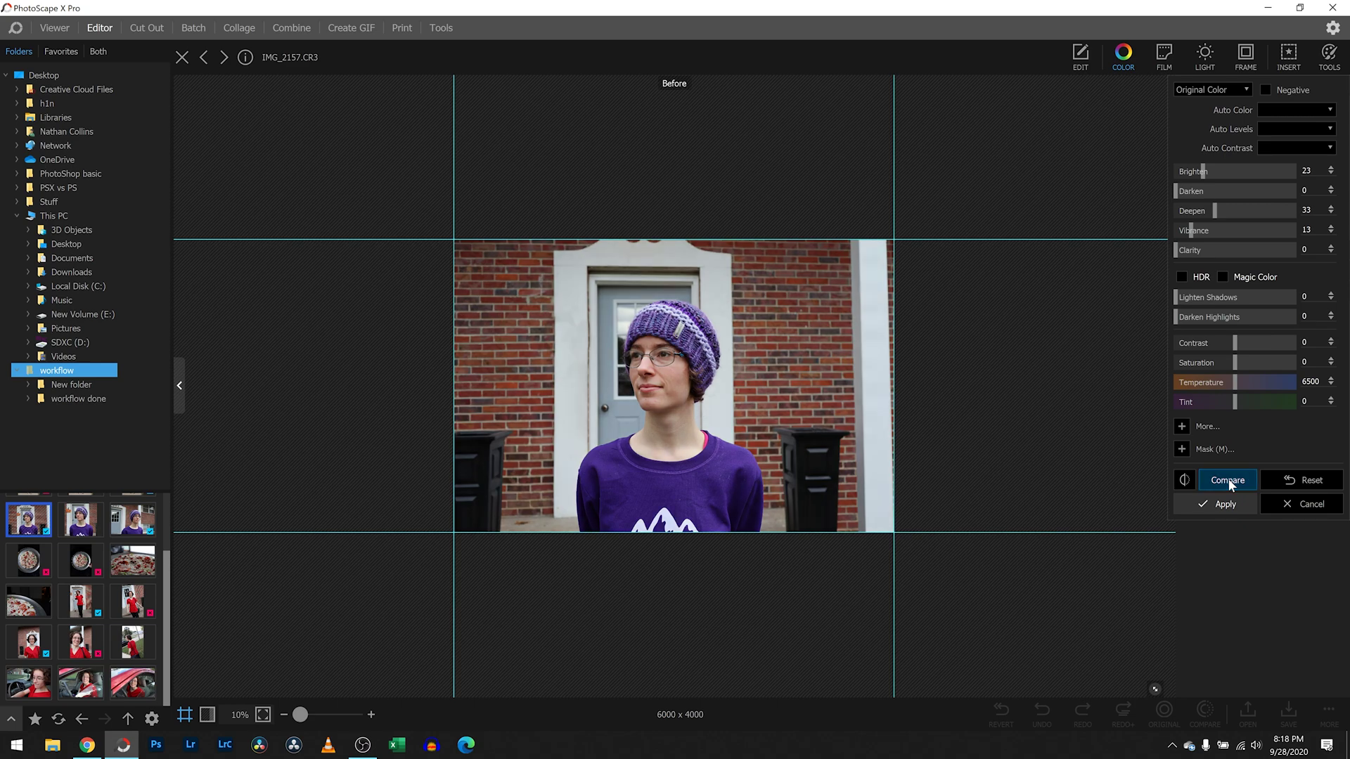
# Step: Apply HDR to the portrait with Vibrance at 0, Deepen at 5 and Brighten at 13, comparing it with the unadjusted version before applying
pyautogui.moveTo(1180, 237); pyautogui.dragTo(1178, 237)
pyautogui.click(1182, 277)
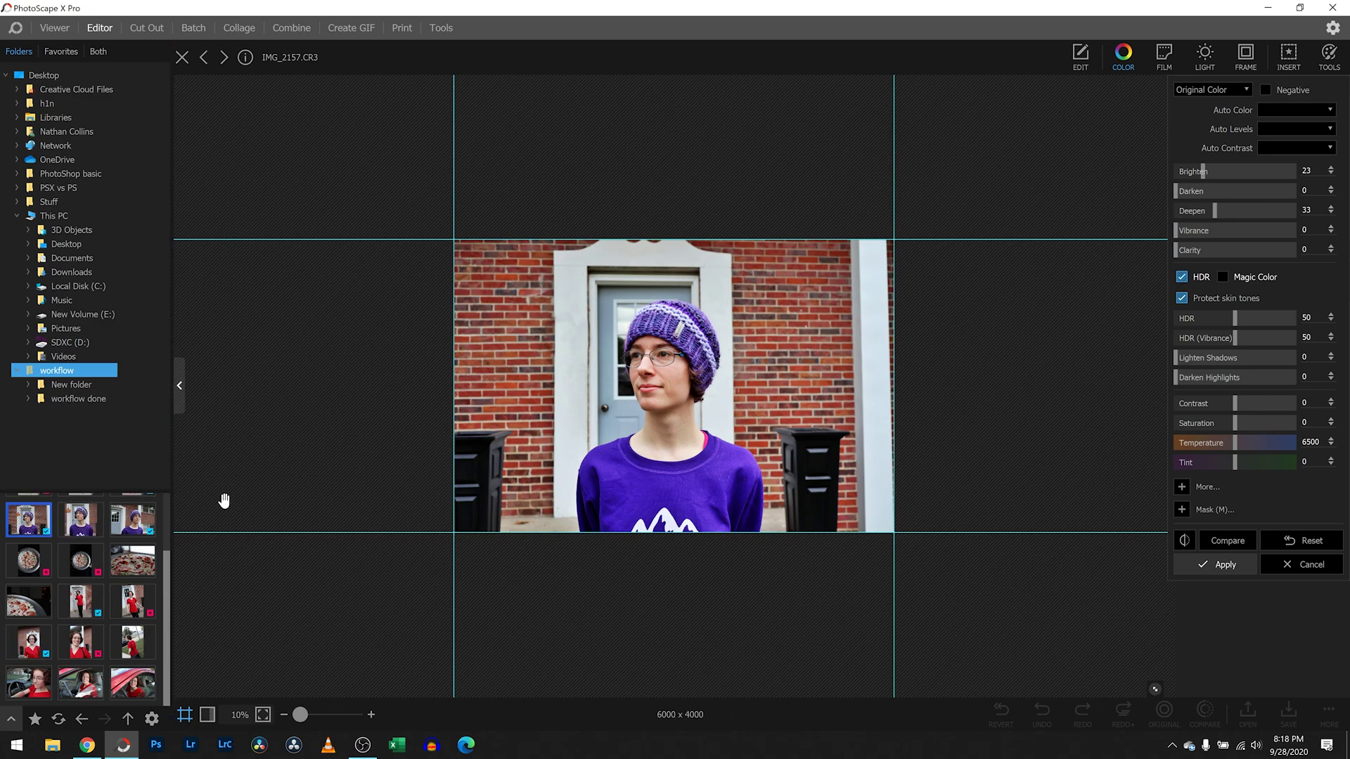
pyautogui.moveTo(1195, 205); pyautogui.dragTo(1204, 172)
pyautogui.click(1194, 211)
pyautogui.click(1241, 544)
pyautogui.click(1191, 172)
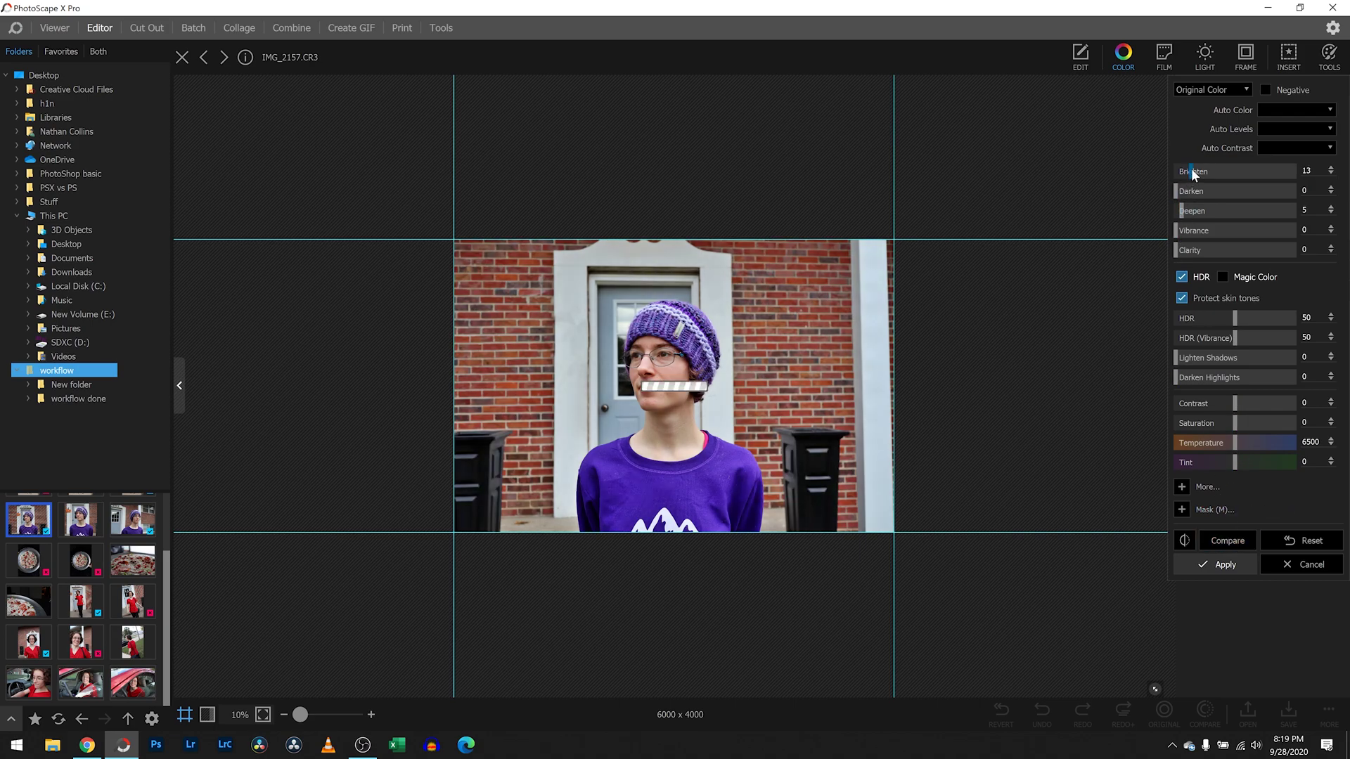
pyautogui.click(1230, 542)
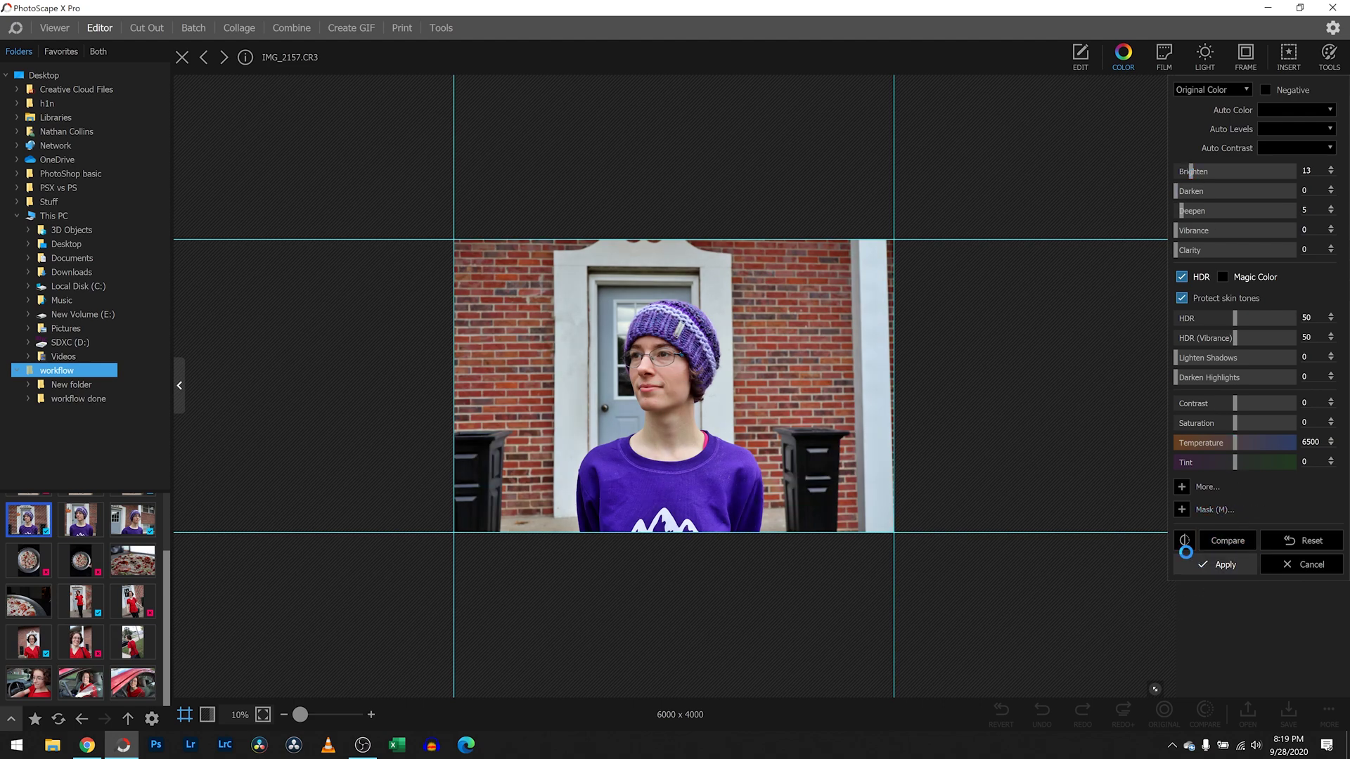
pyautogui.click(1188, 561)
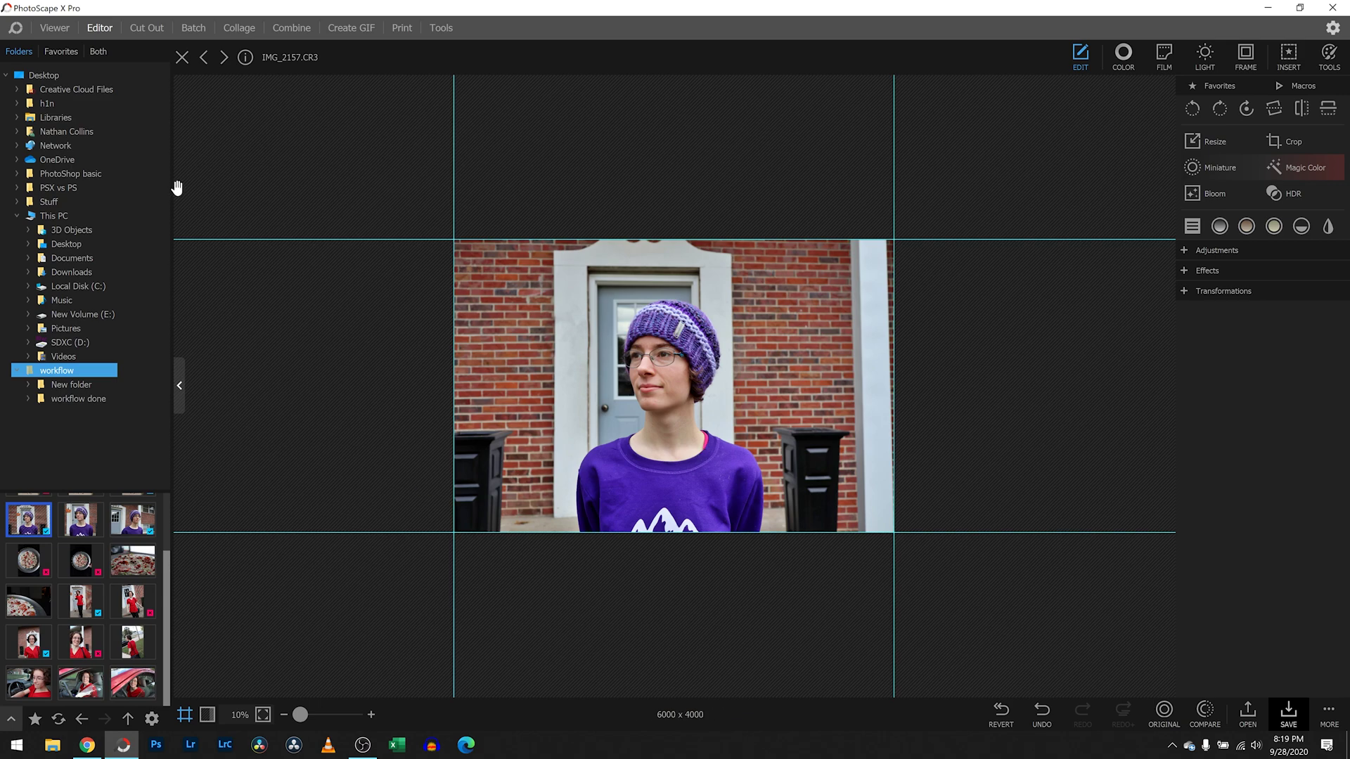
# Step: Save the edited portrait as a JPEG named IMG_2157 in the workflow done folder
pyautogui.click(182, 57)
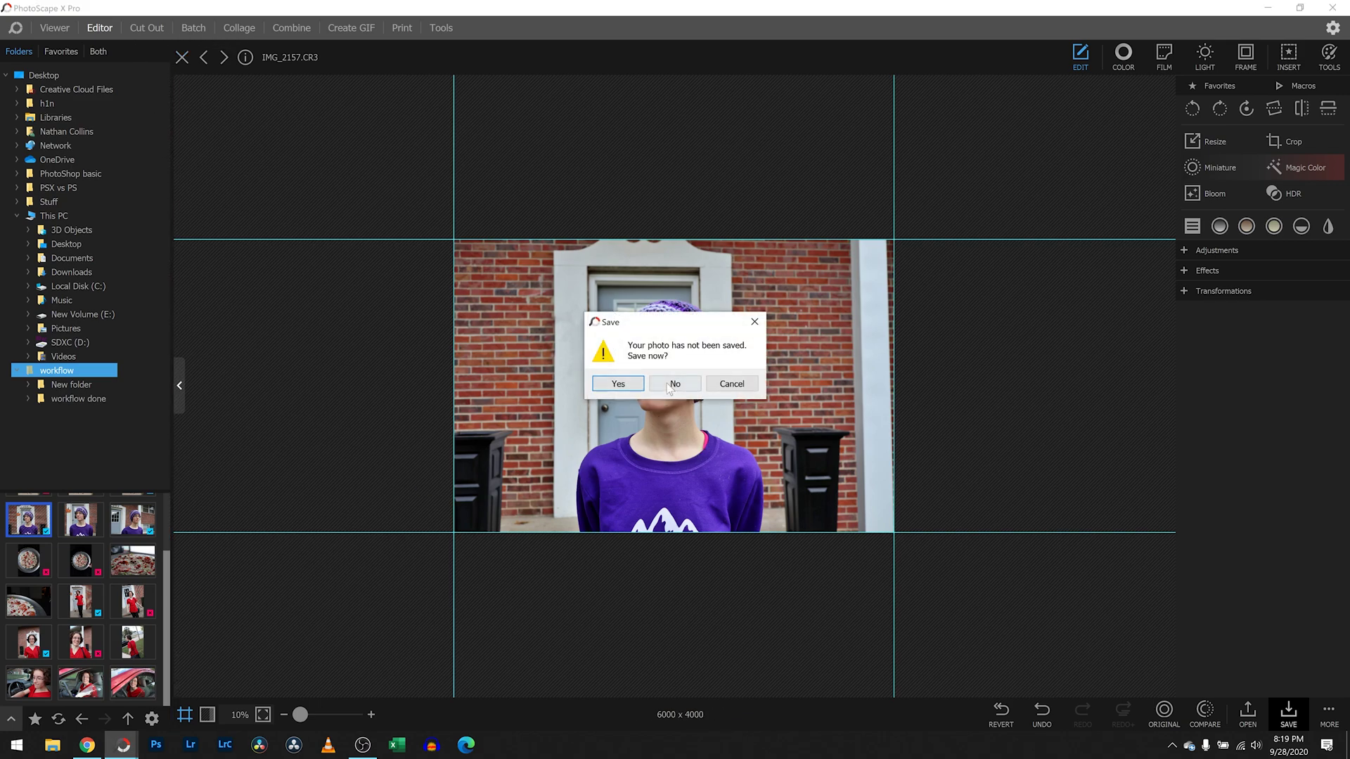
pyautogui.click(732, 385)
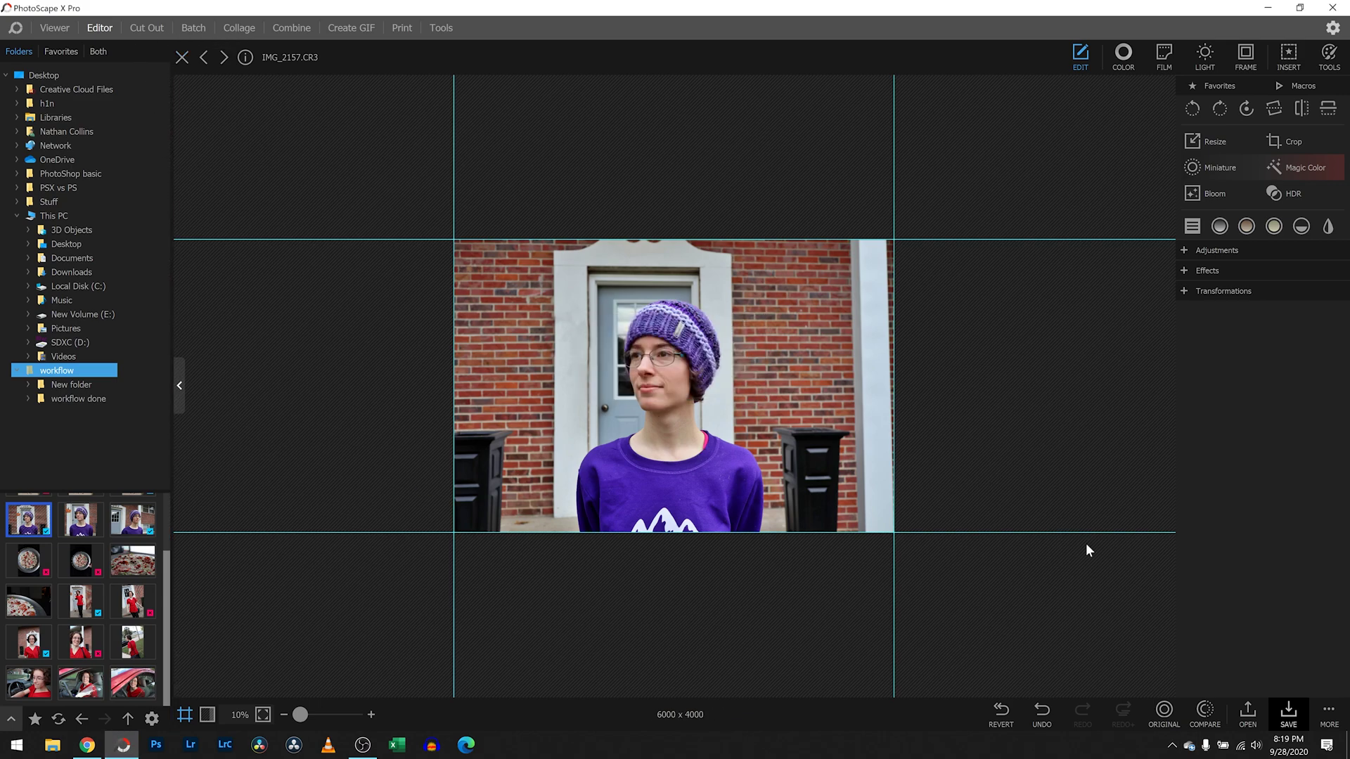
pyautogui.click(1289, 713)
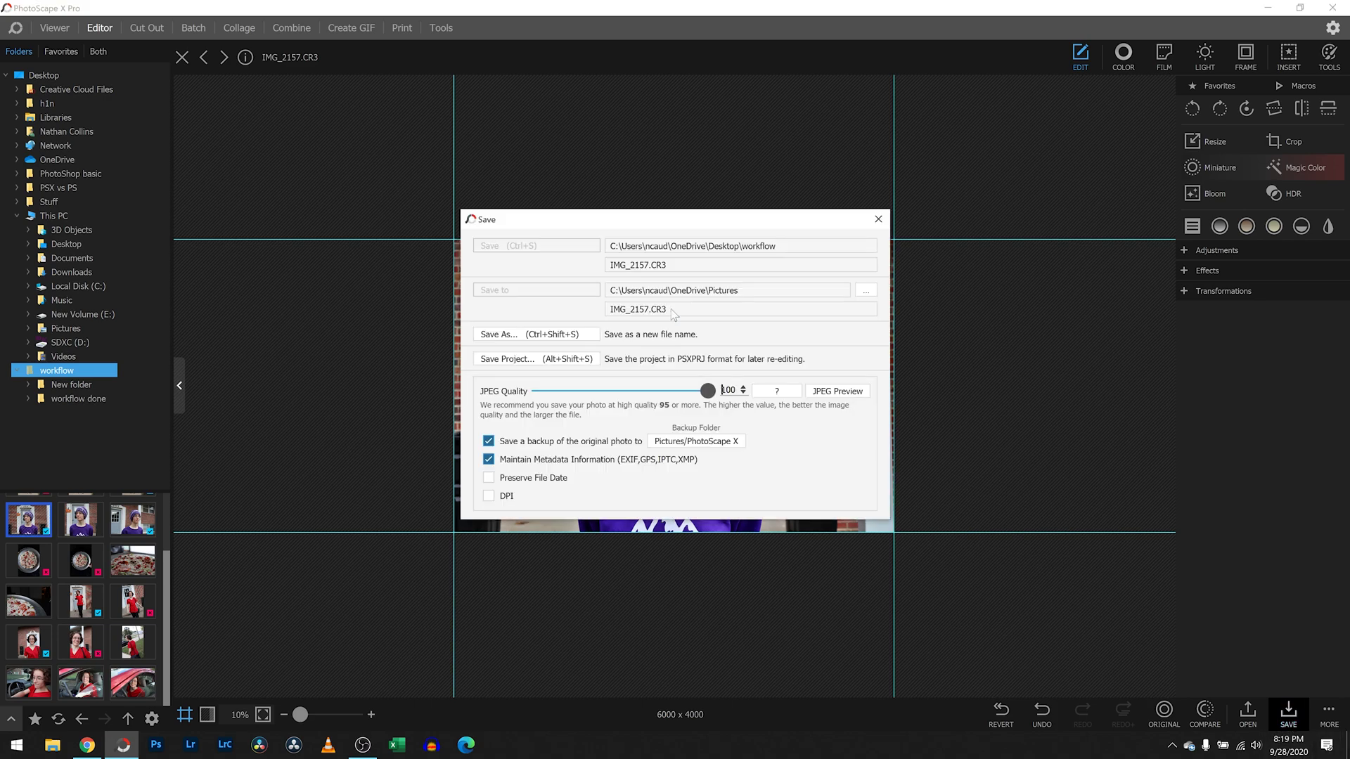
pyautogui.click(545, 340)
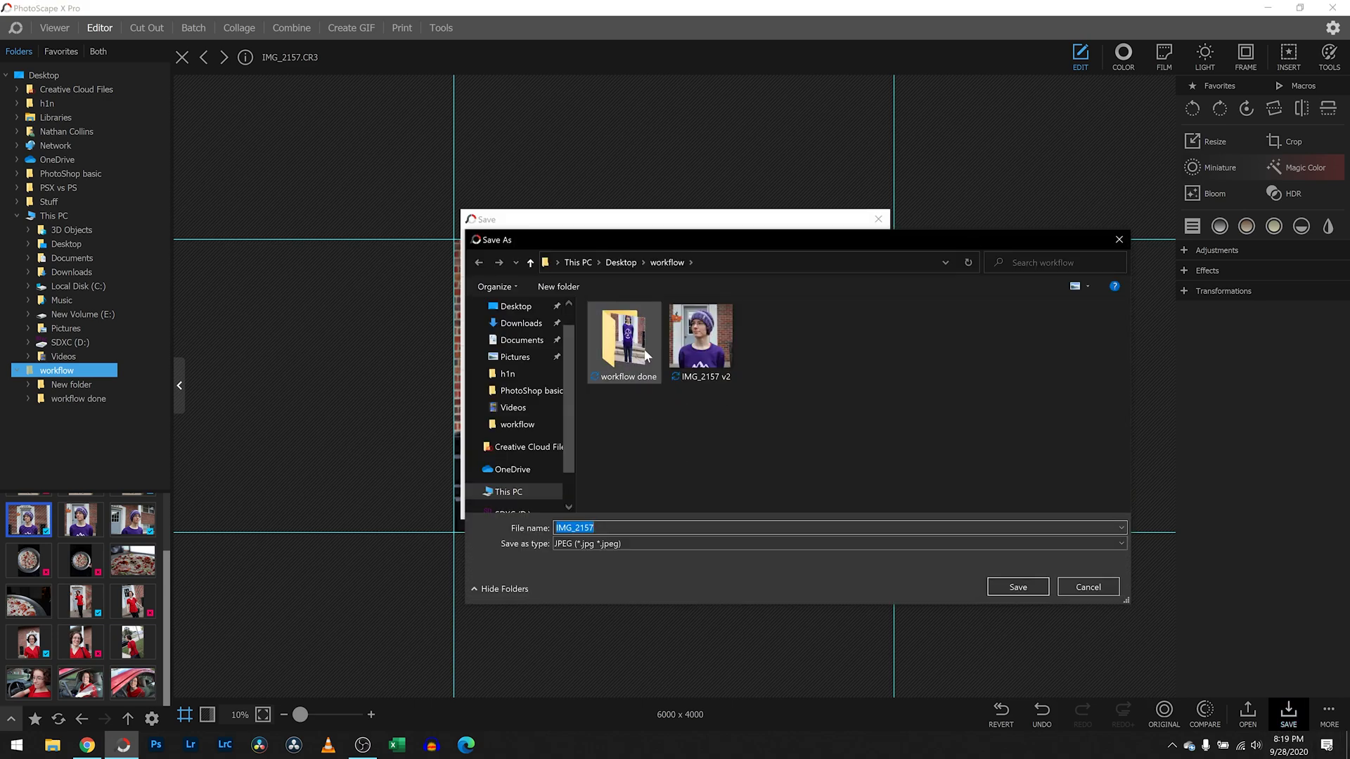
pyautogui.doubleClick(628, 338)
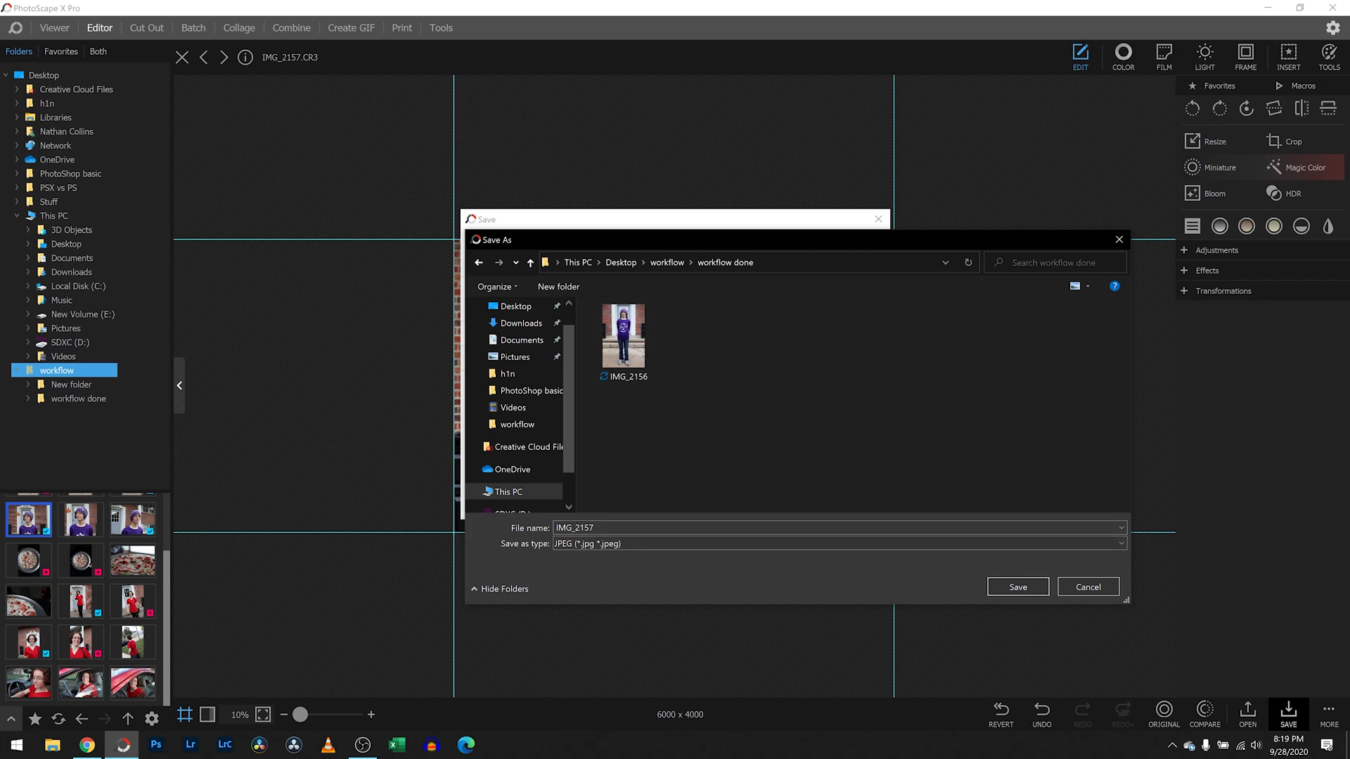
pyautogui.click(606, 528)
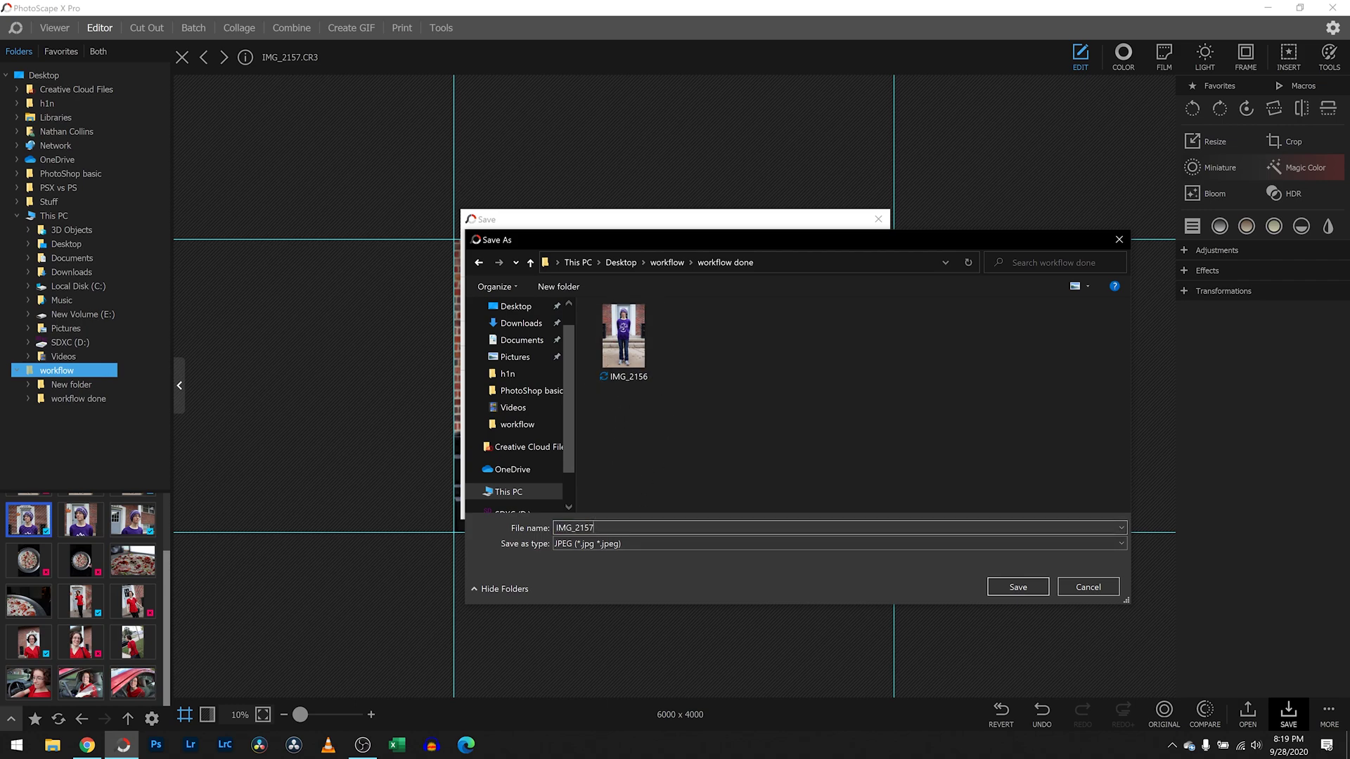
pyautogui.press('Return')
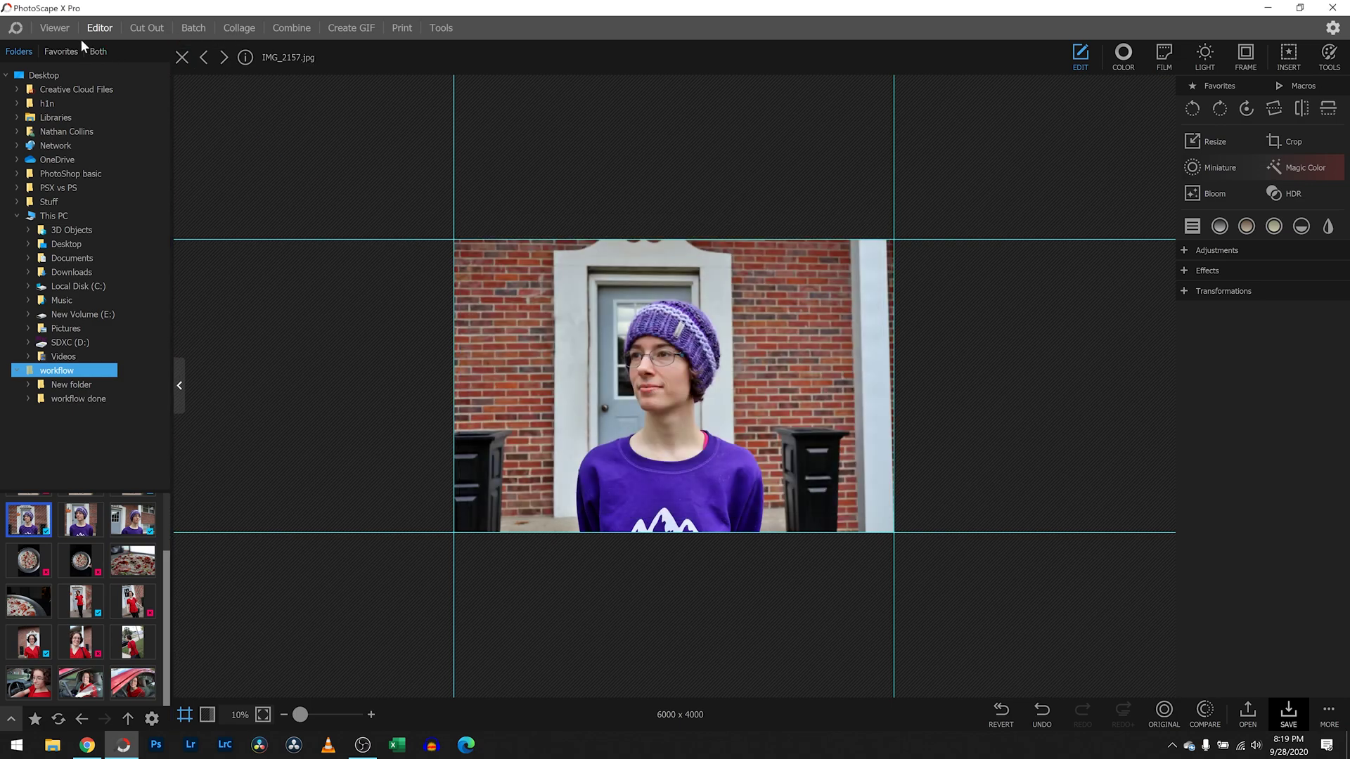
# Step: Open the next flagged portrait, IMG_2158.CR3, from the viewer for editing
pyautogui.click(57, 28)
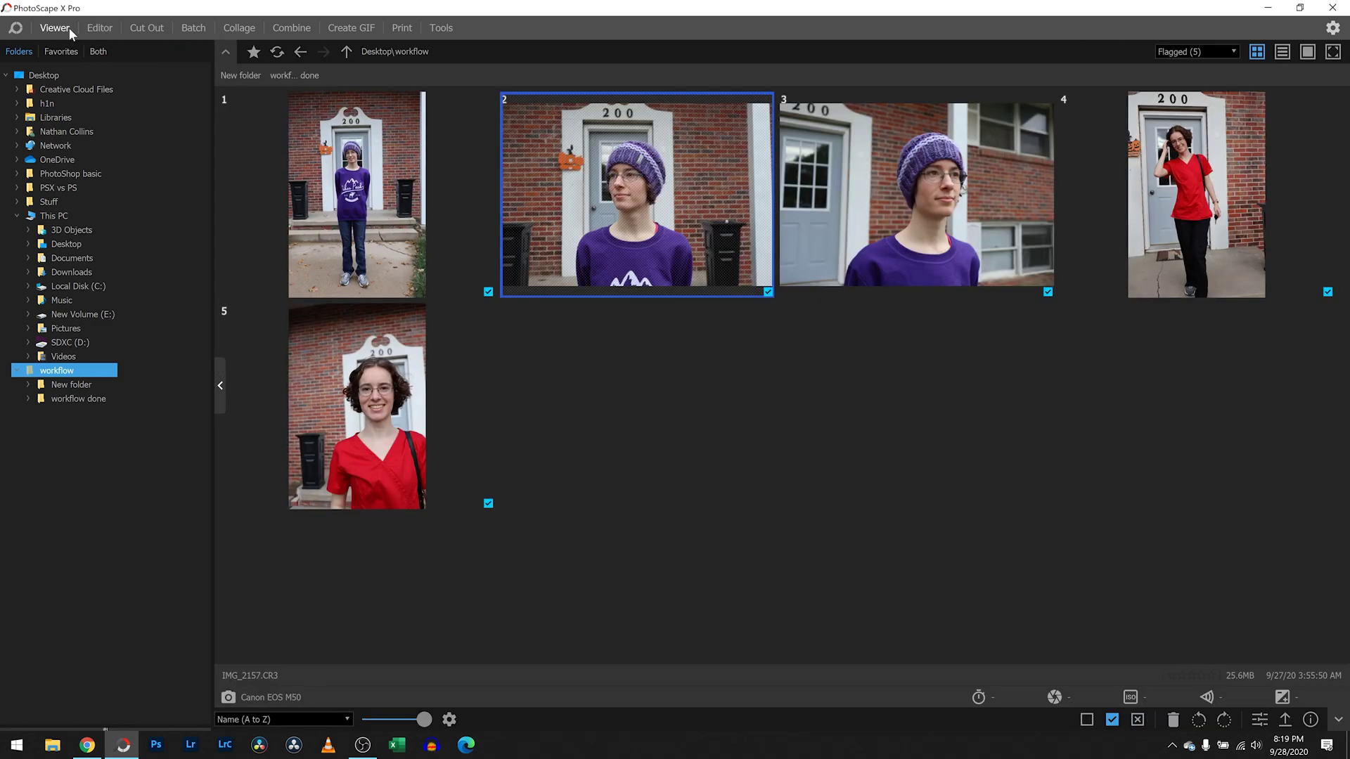
pyautogui.doubleClick(975, 219)
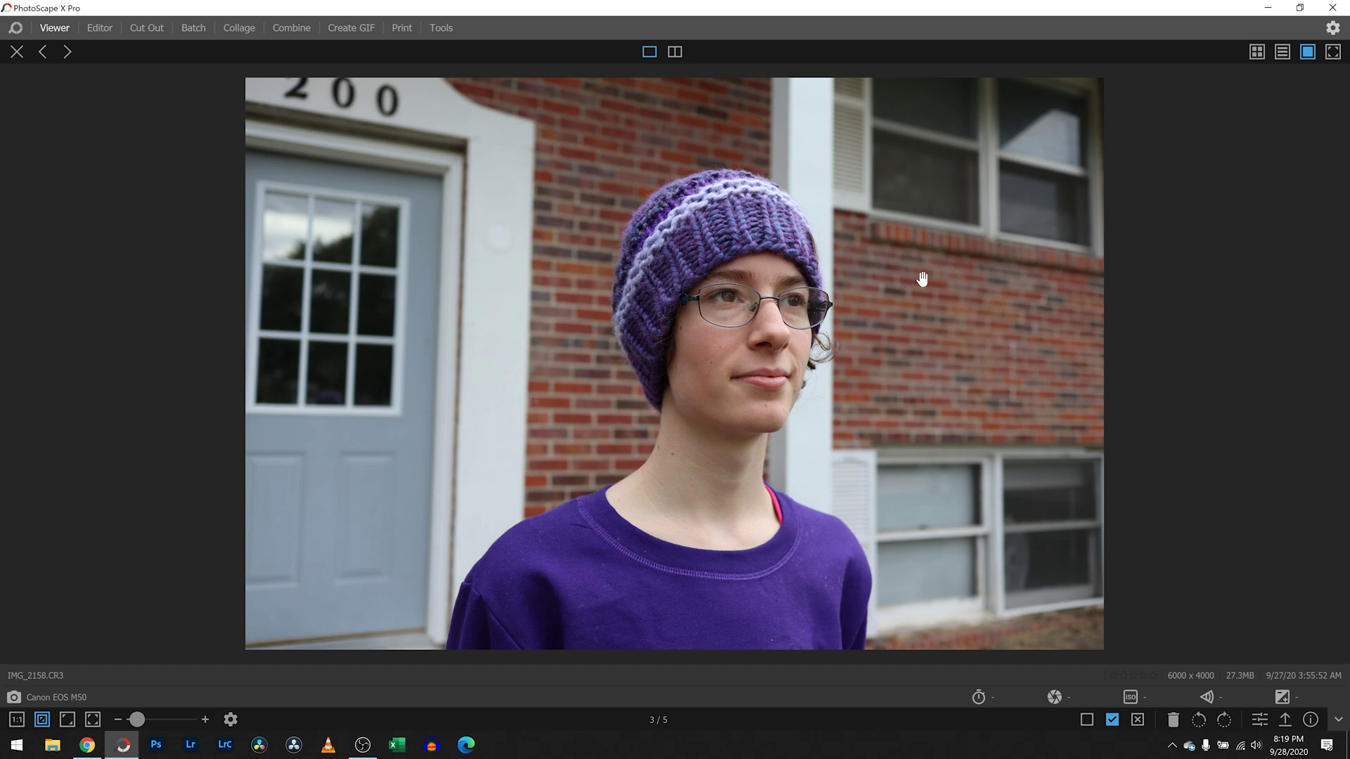
pyautogui.click(1260, 719)
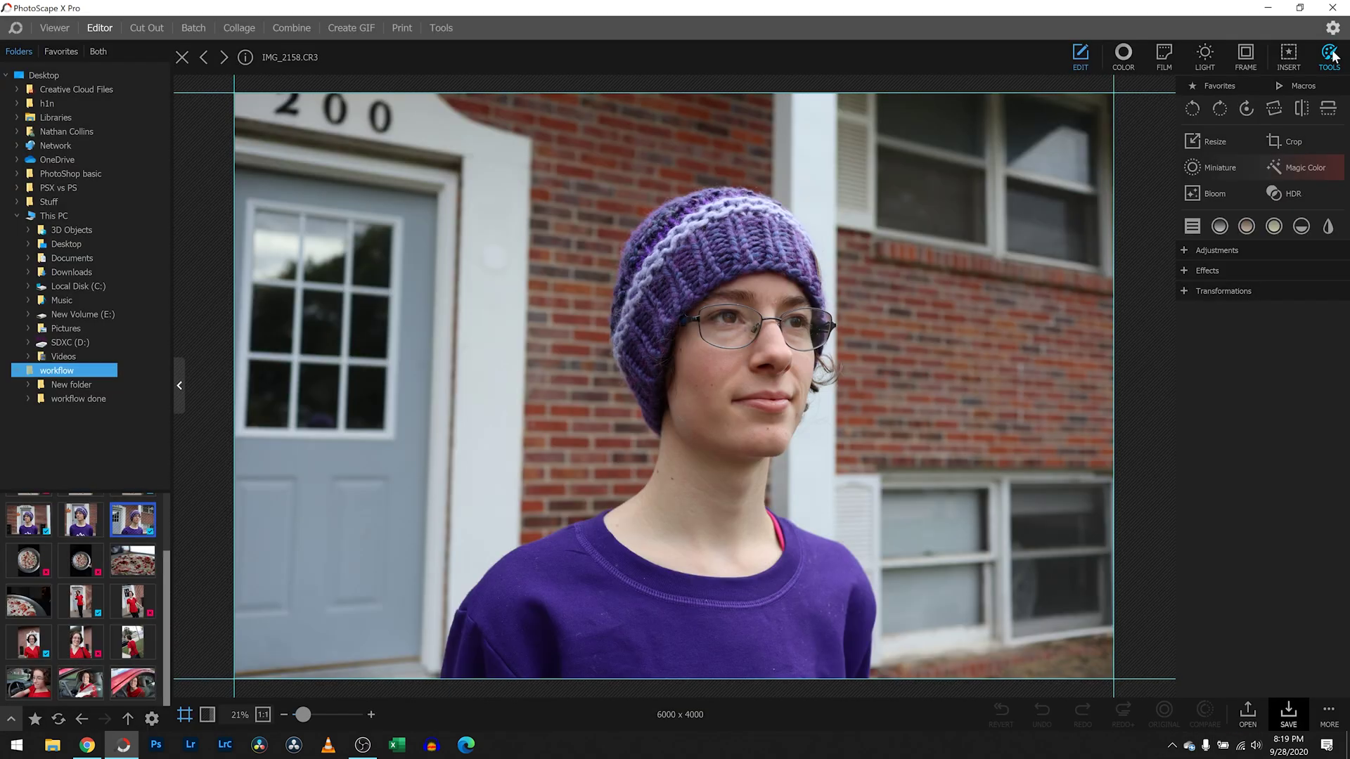
# Step: Try to remove the house number 200 above the door with the Spot Healing Brush at size 29, and undo the stroke
pyautogui.click(1329, 55)
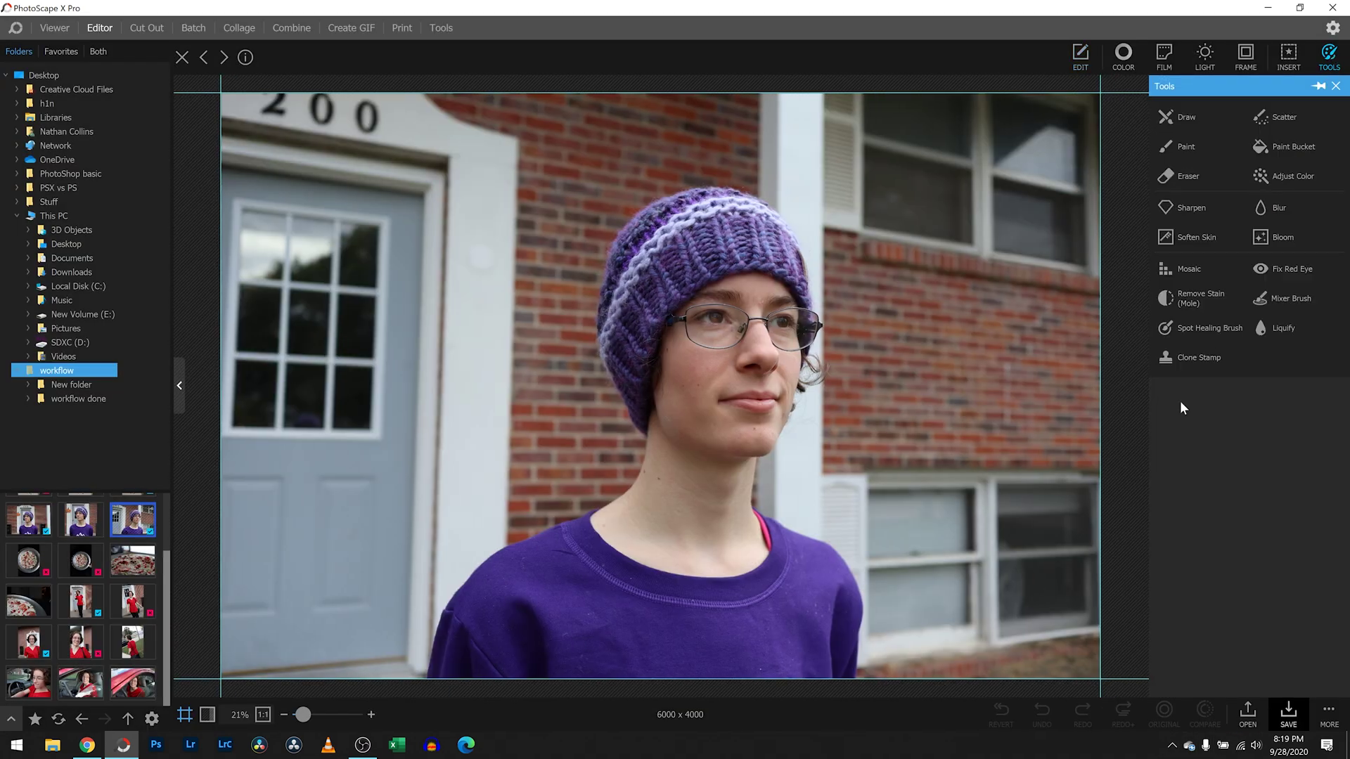
pyautogui.click(1191, 327)
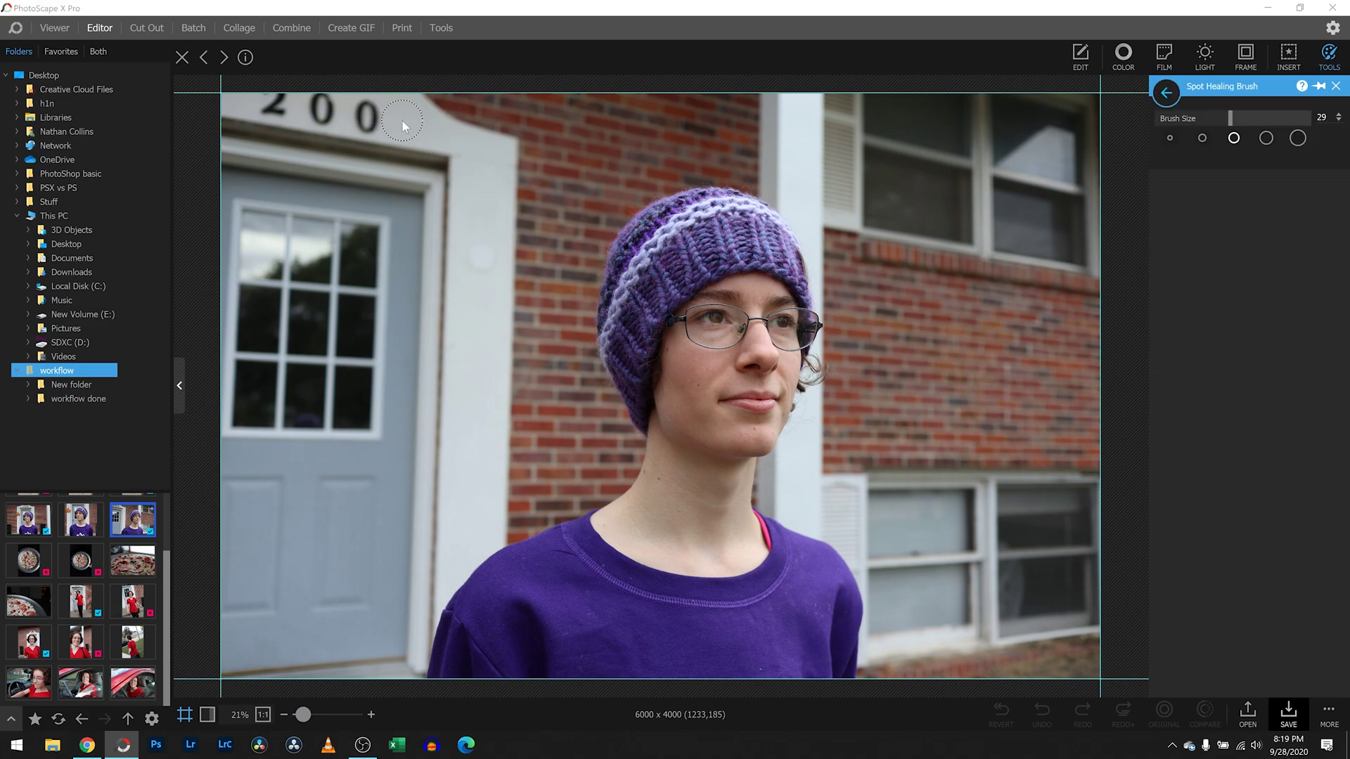
pyautogui.moveTo(408, 123); pyautogui.dragTo(270, 95)
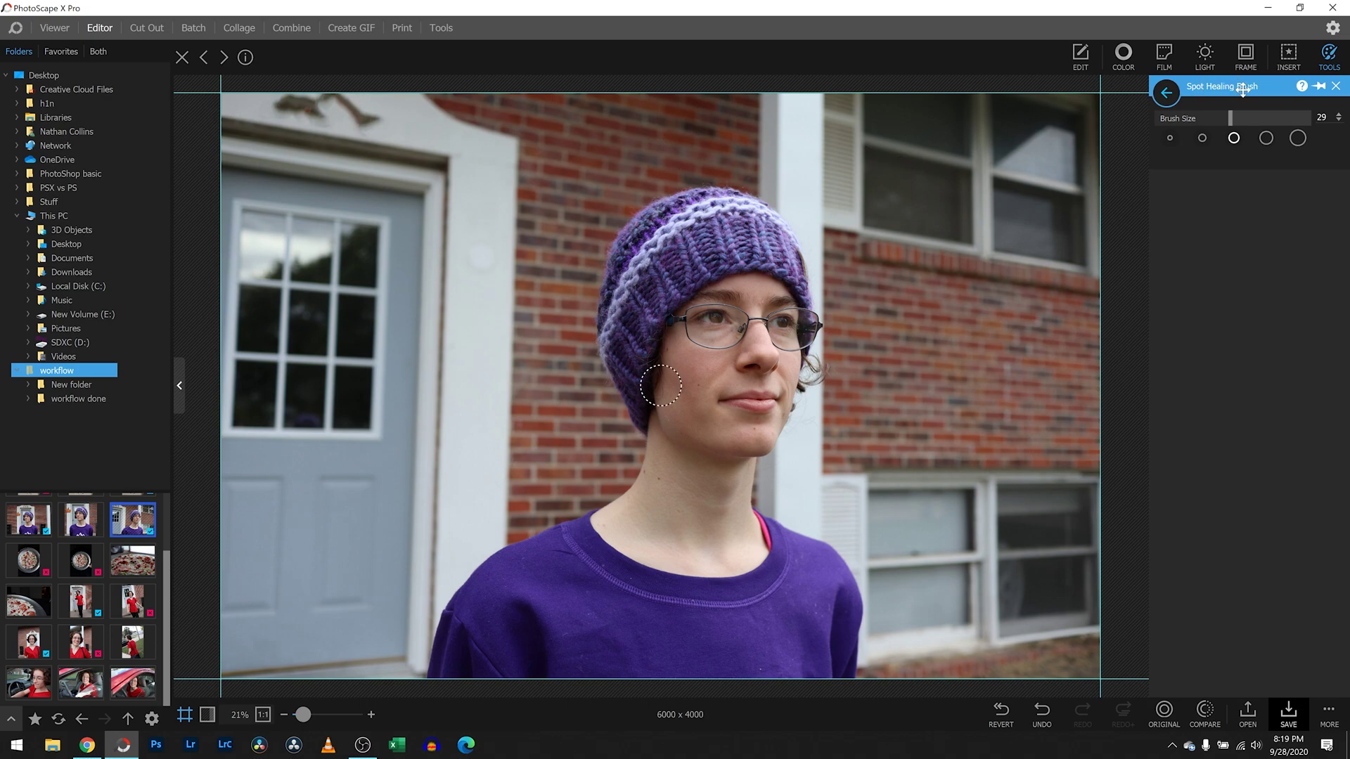
pyautogui.click(1036, 715)
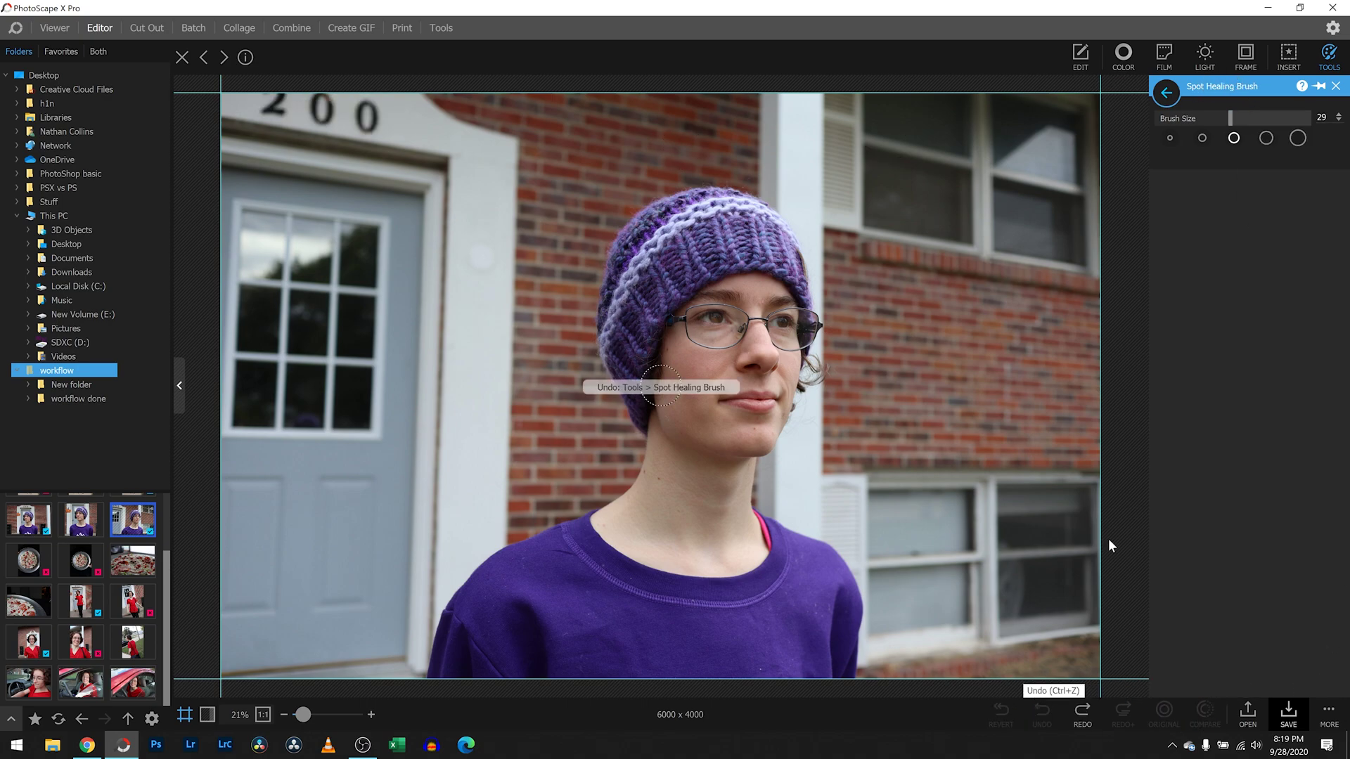
pyautogui.click(1336, 86)
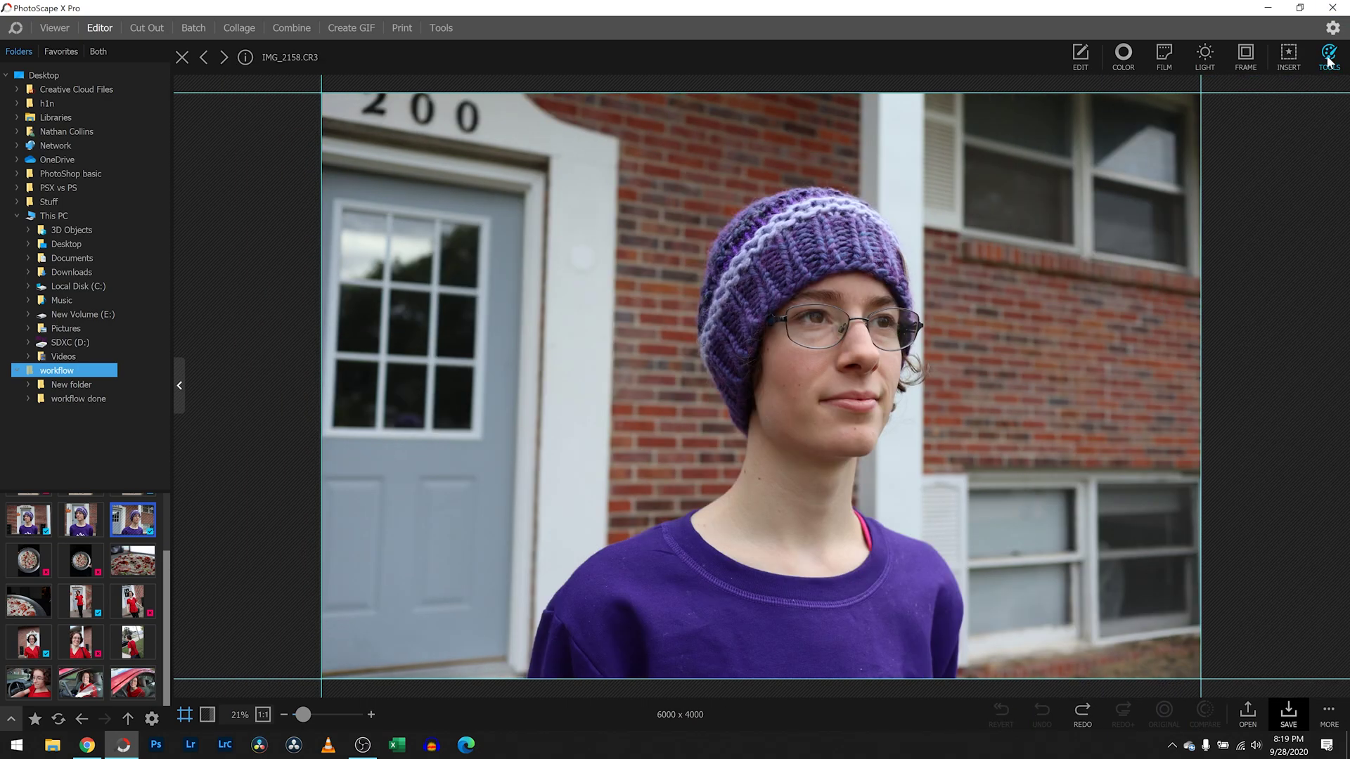
# Step: Paint over the house number above the door with the Draw tool at size 45 in a color sampled from the white trim, and apply it
pyautogui.click(1329, 57)
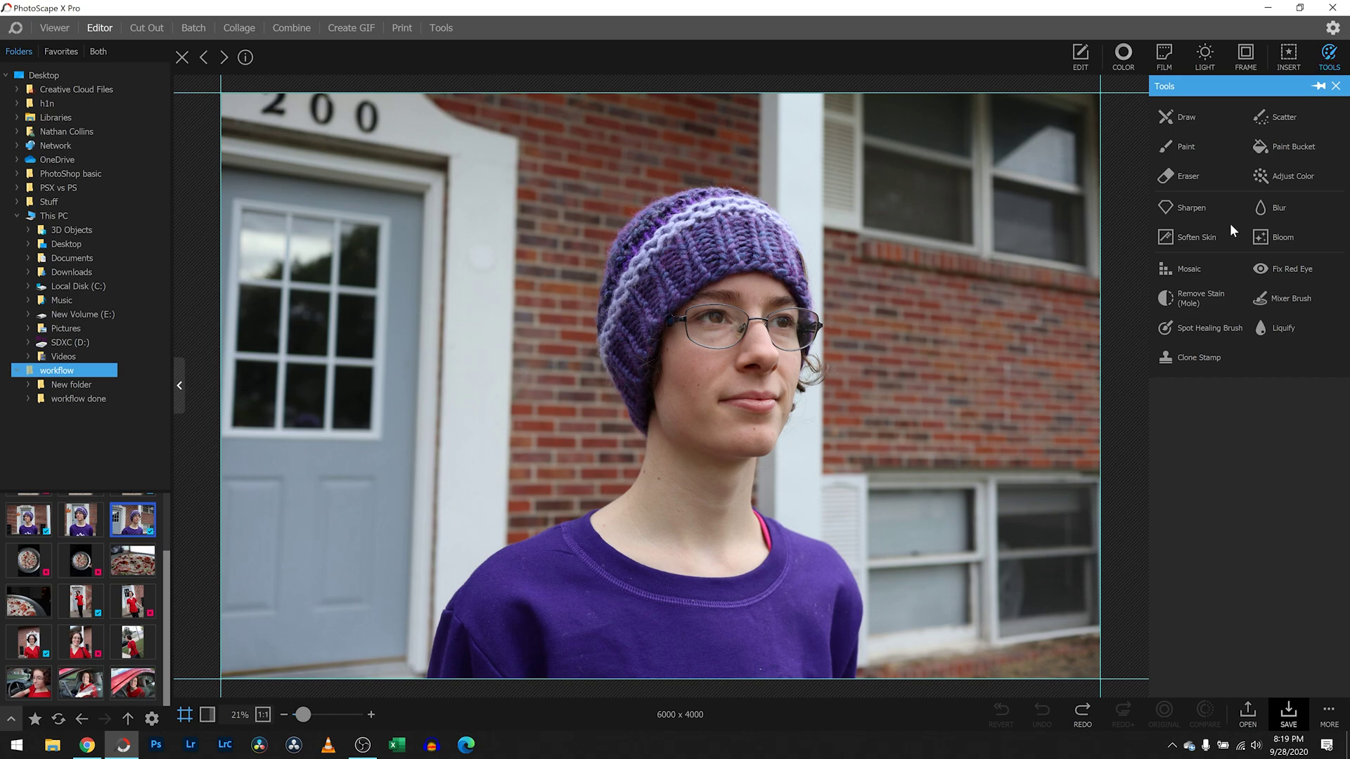
pyautogui.click(1181, 115)
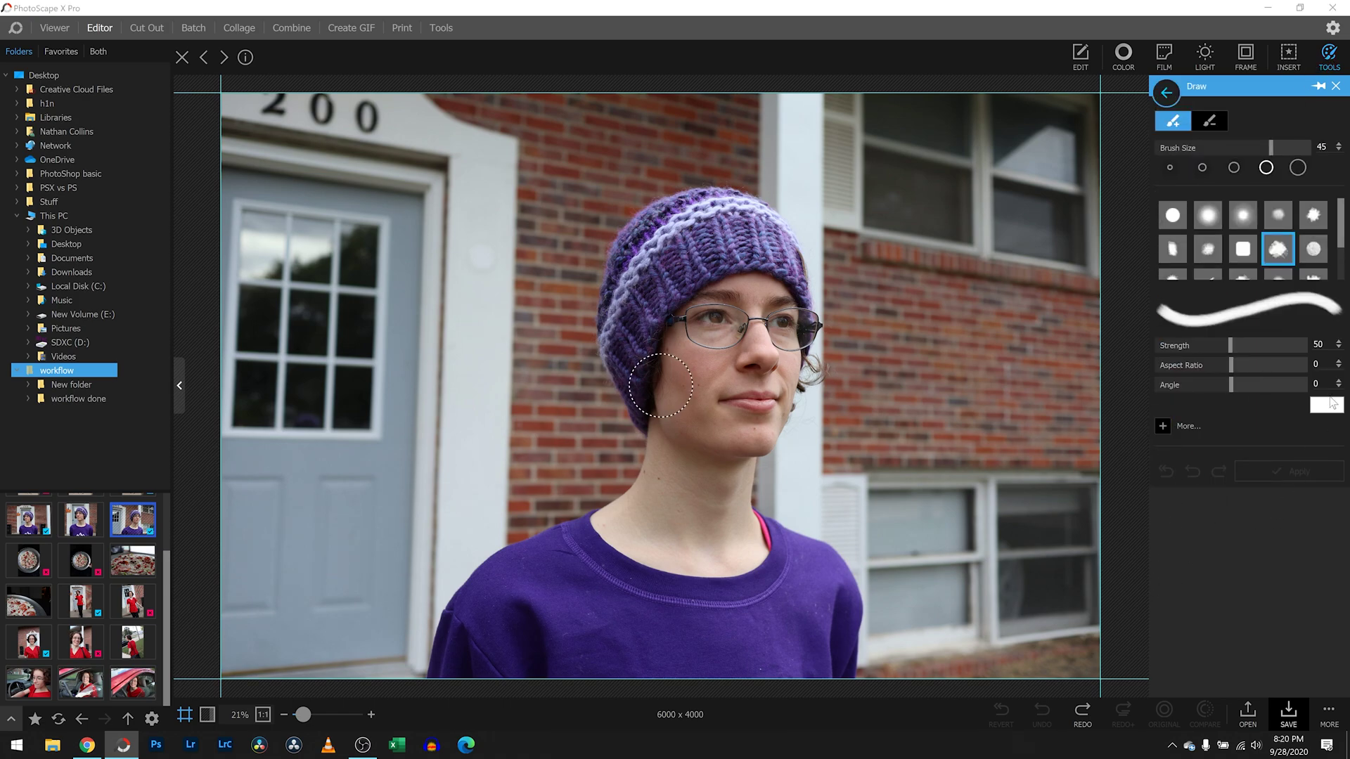
pyautogui.click(1331, 415)
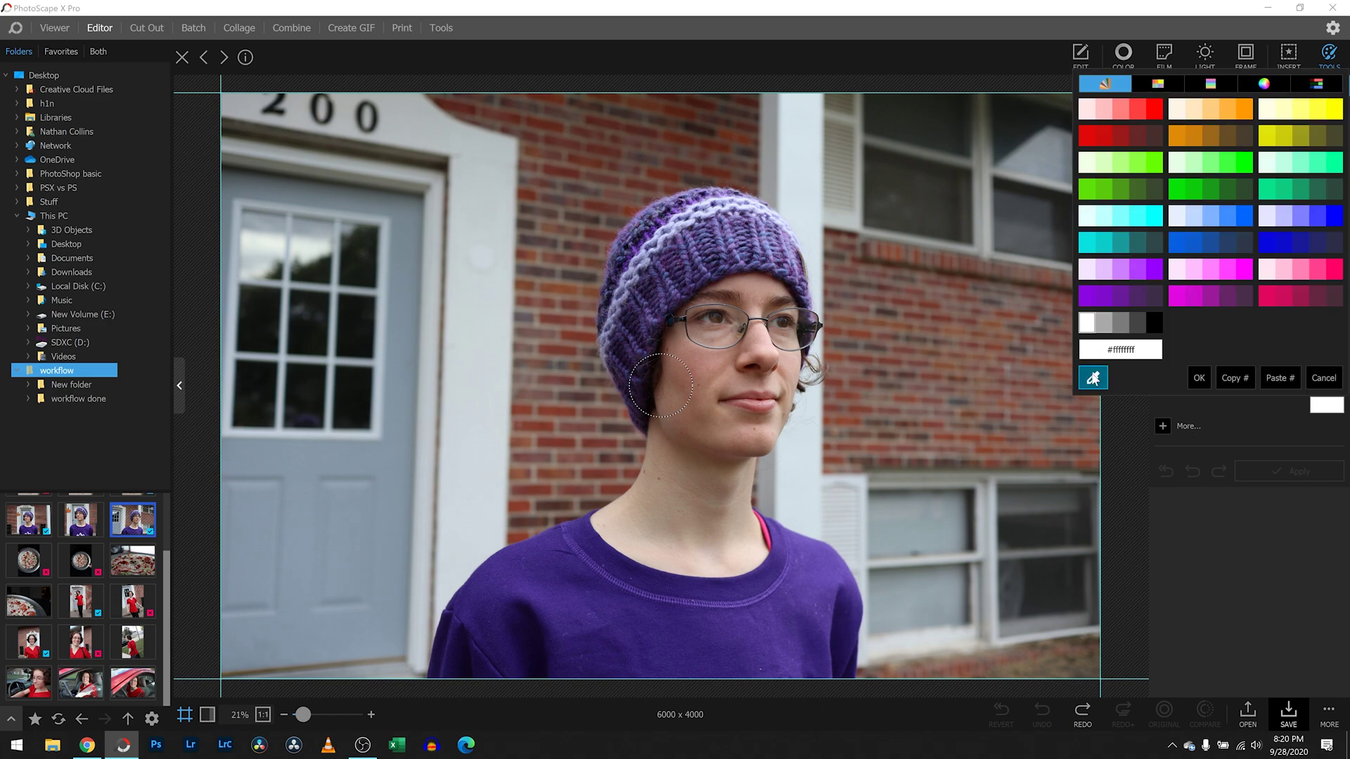
pyautogui.click(1093, 377)
pyautogui.click(401, 118)
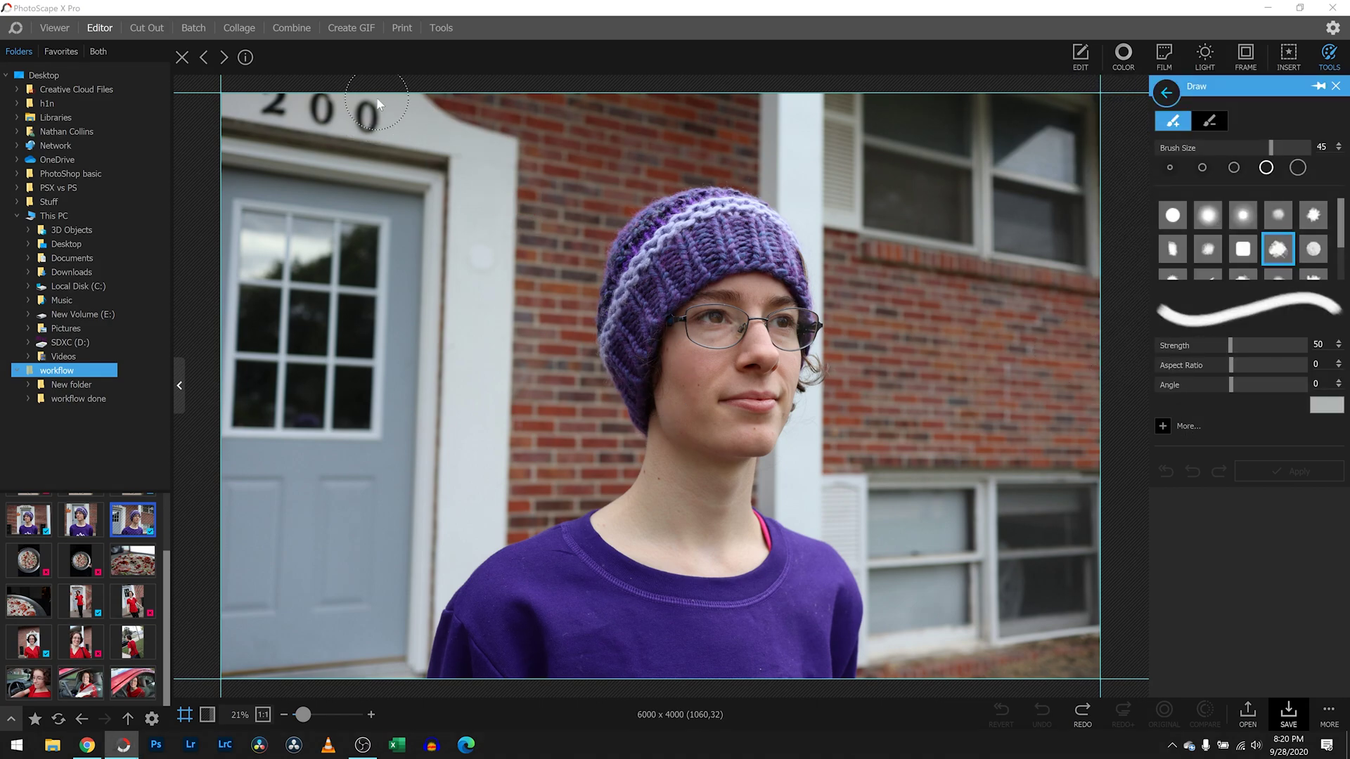
pyautogui.moveTo(329, 106)
pyautogui.mouseDown()
pyautogui.moveTo(284, 102)
pyautogui.moveTo(297, 95)
pyautogui.mouseUp()
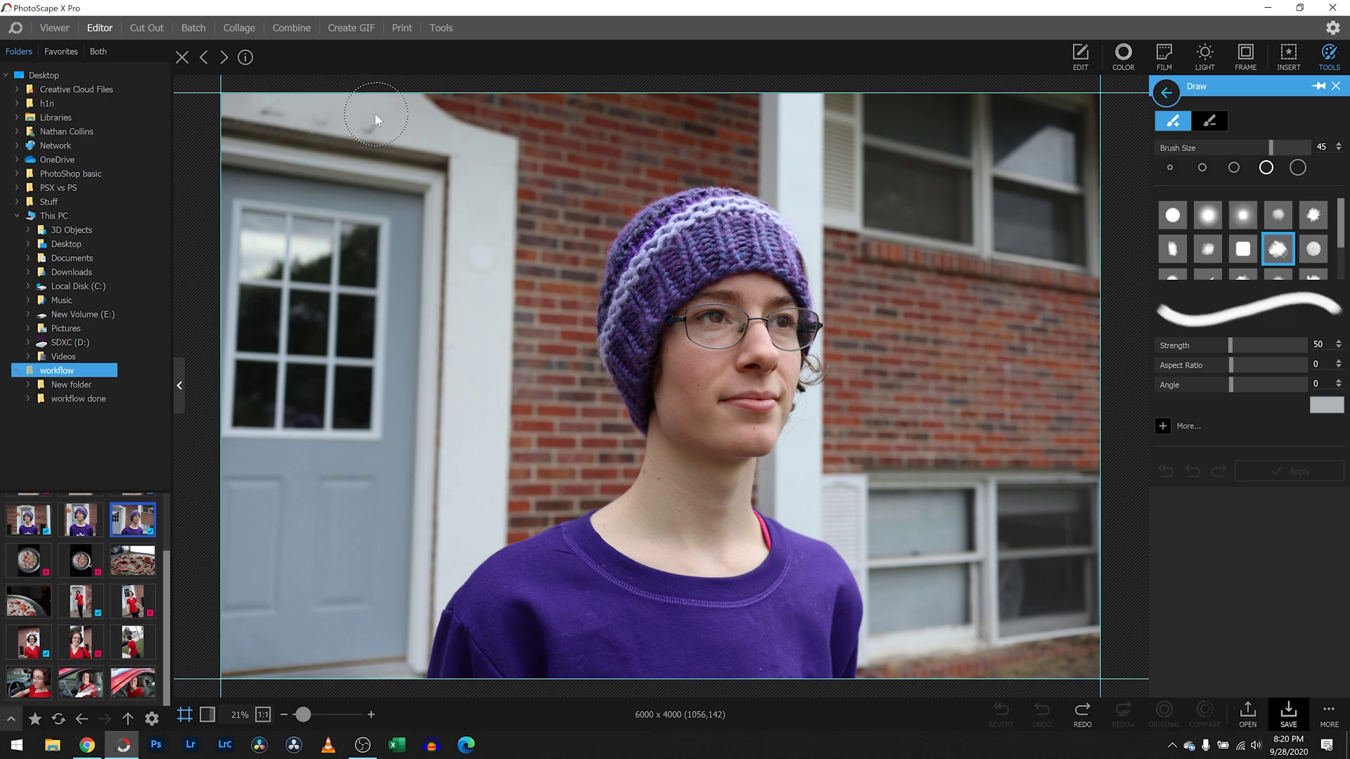
pyautogui.moveTo(375, 114); pyautogui.dragTo(293, 99)
pyautogui.moveTo(371, 120); pyautogui.dragTo(239, 159)
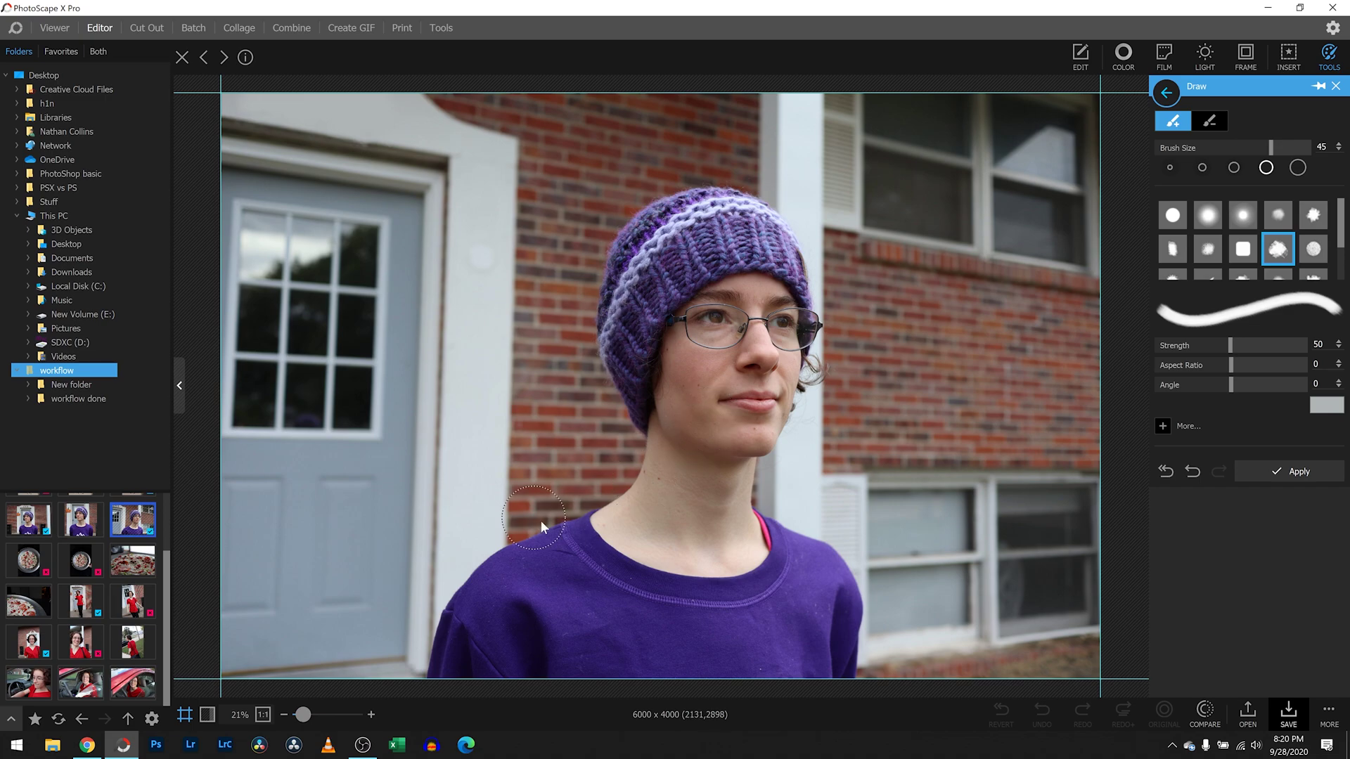
pyautogui.click(1294, 471)
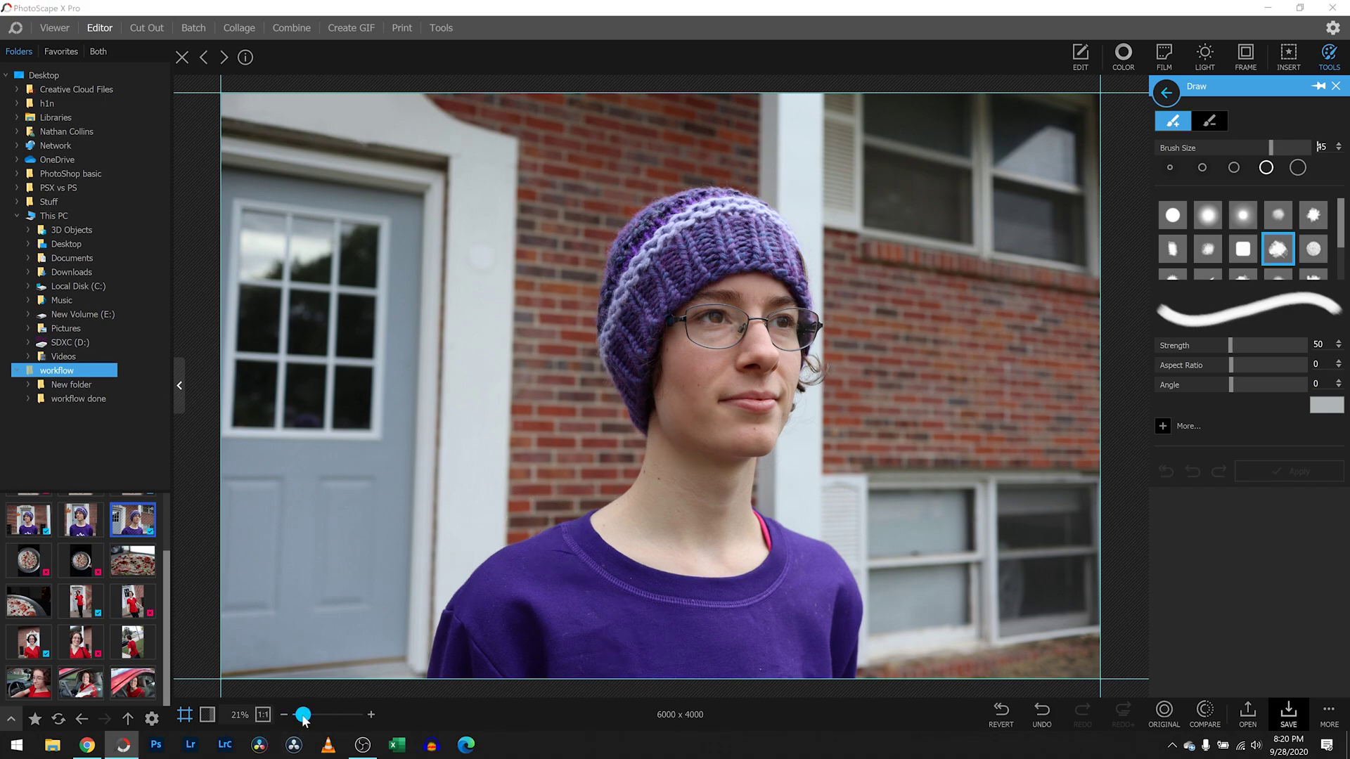
# Step: Apply HDR with skin tone protection to the portrait, leaving Brighten at 0, after comparing it with the unadjusted version
pyautogui.moveTo(304, 720); pyautogui.dragTo(304, 721)
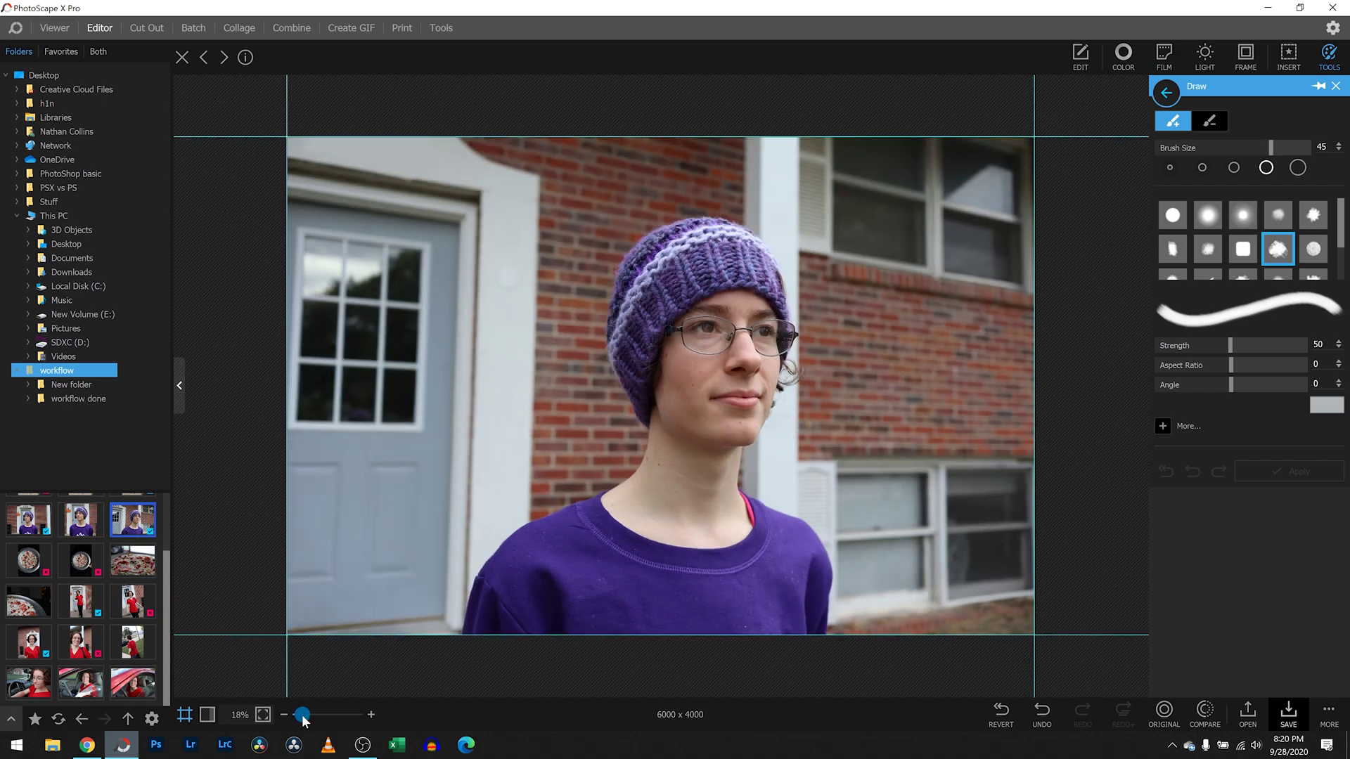
pyautogui.click(1123, 56)
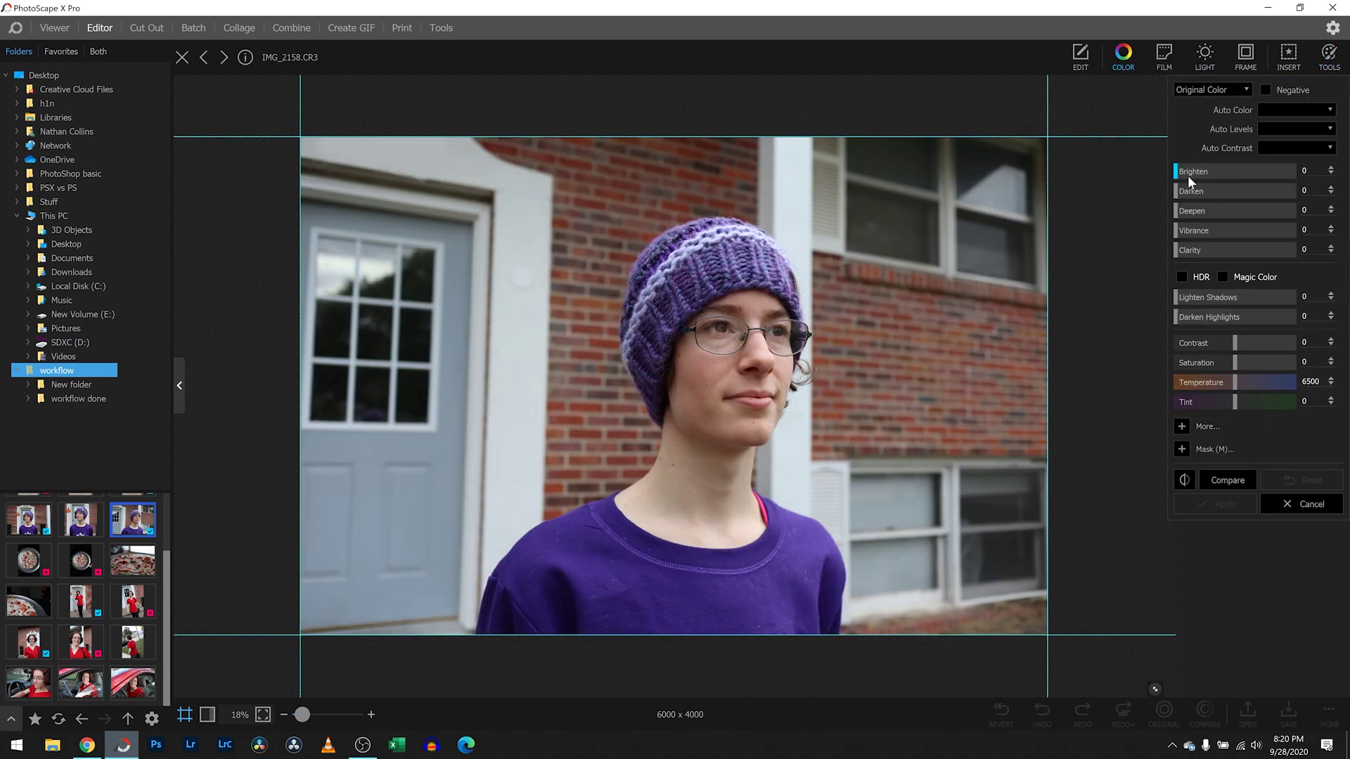
pyautogui.click(1187, 173)
pyautogui.moveTo(1188, 174); pyautogui.dragTo(1170, 173)
pyautogui.click(1182, 277)
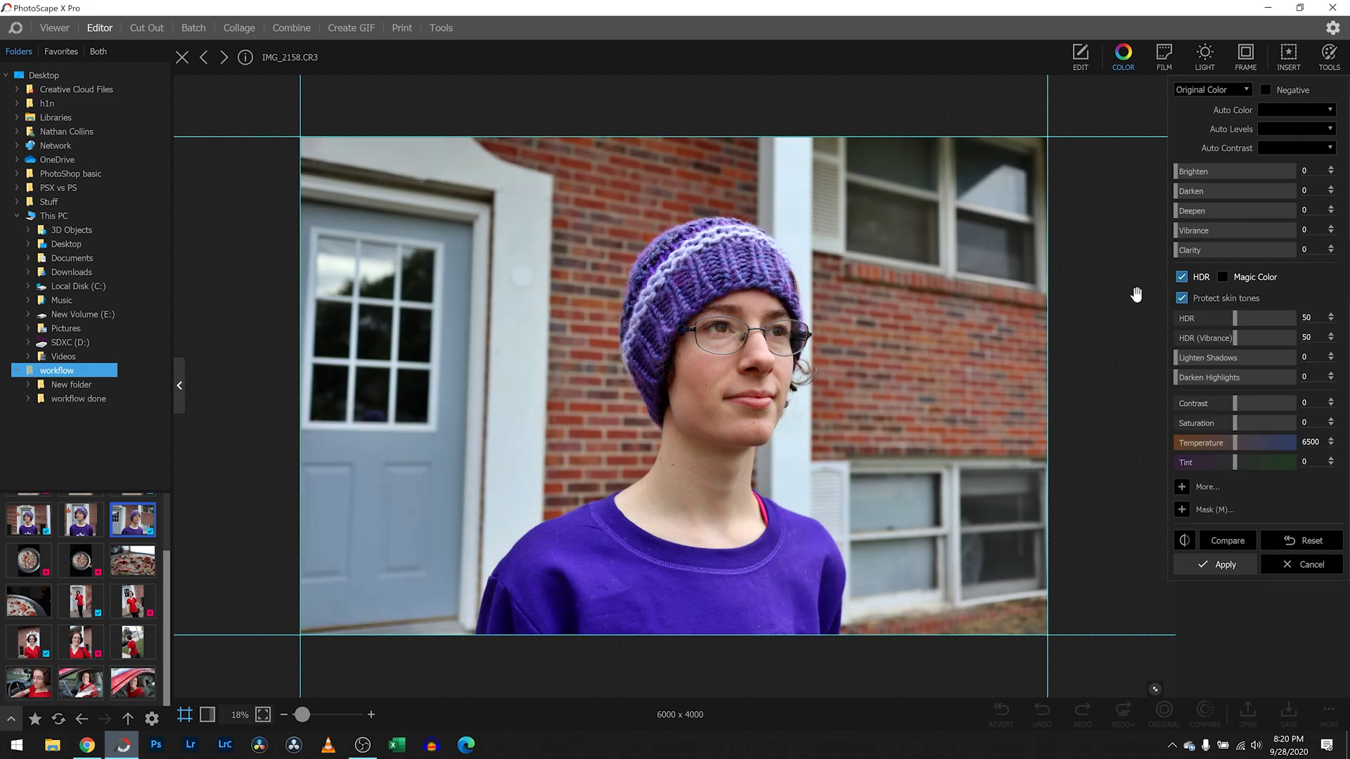
pyautogui.click(1224, 541)
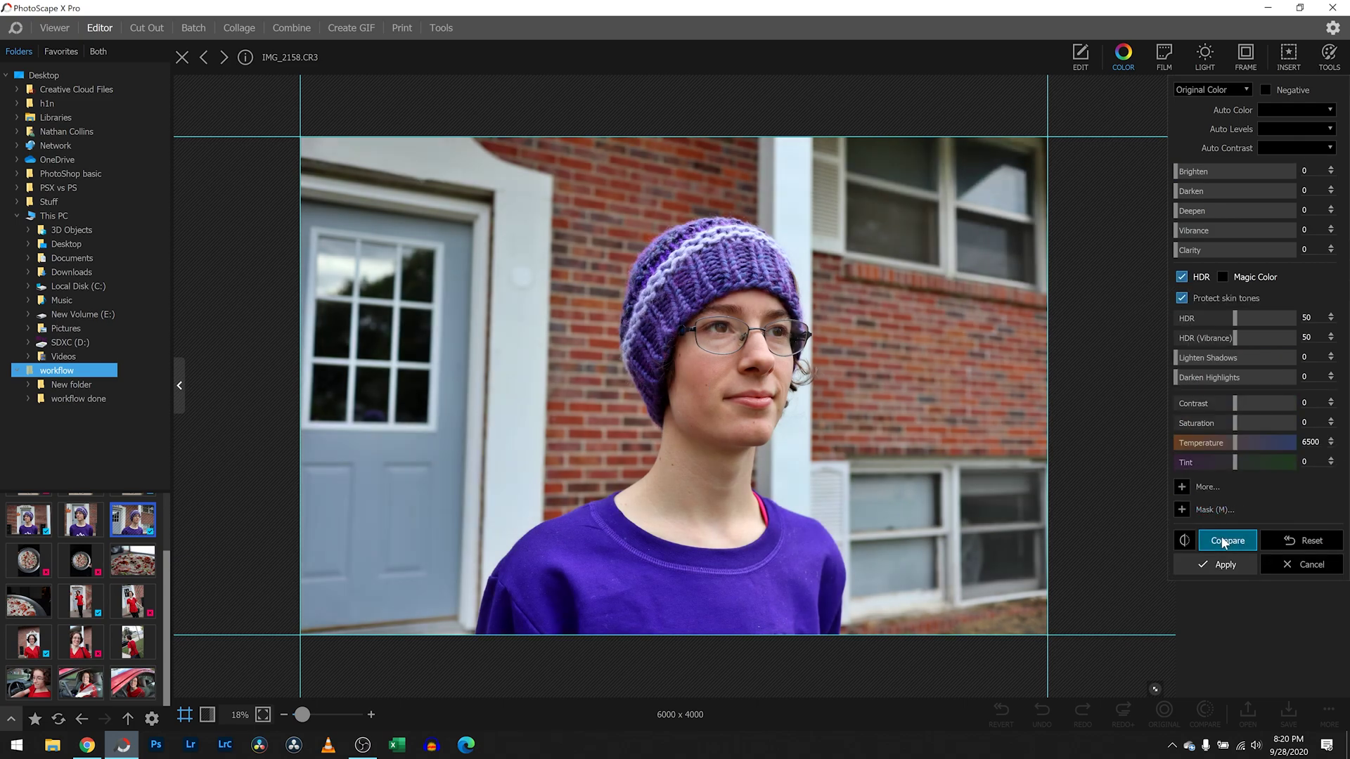
pyautogui.click(1224, 541)
pyautogui.click(1226, 565)
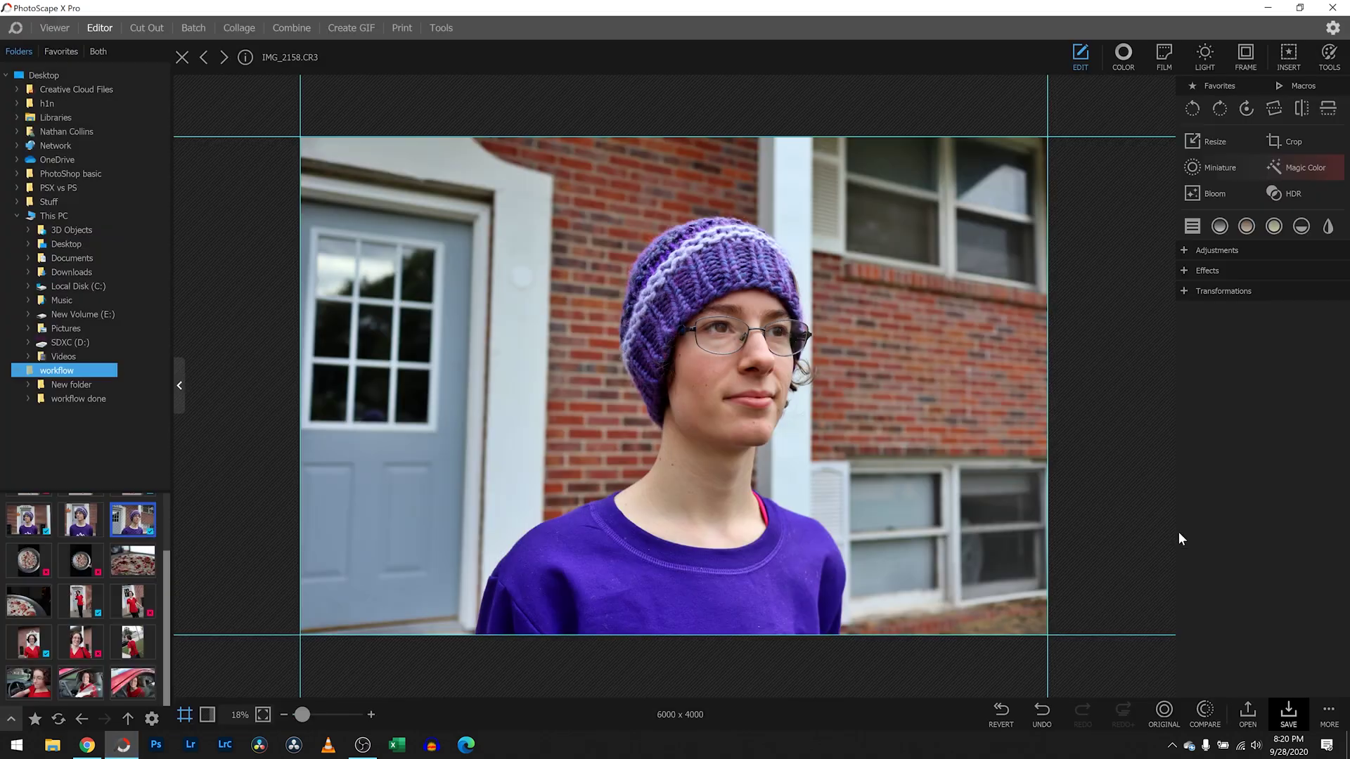
# Step: Save the edited portrait as a JPEG named IMG_2158 in the workflow done folder
pyautogui.click(1291, 714)
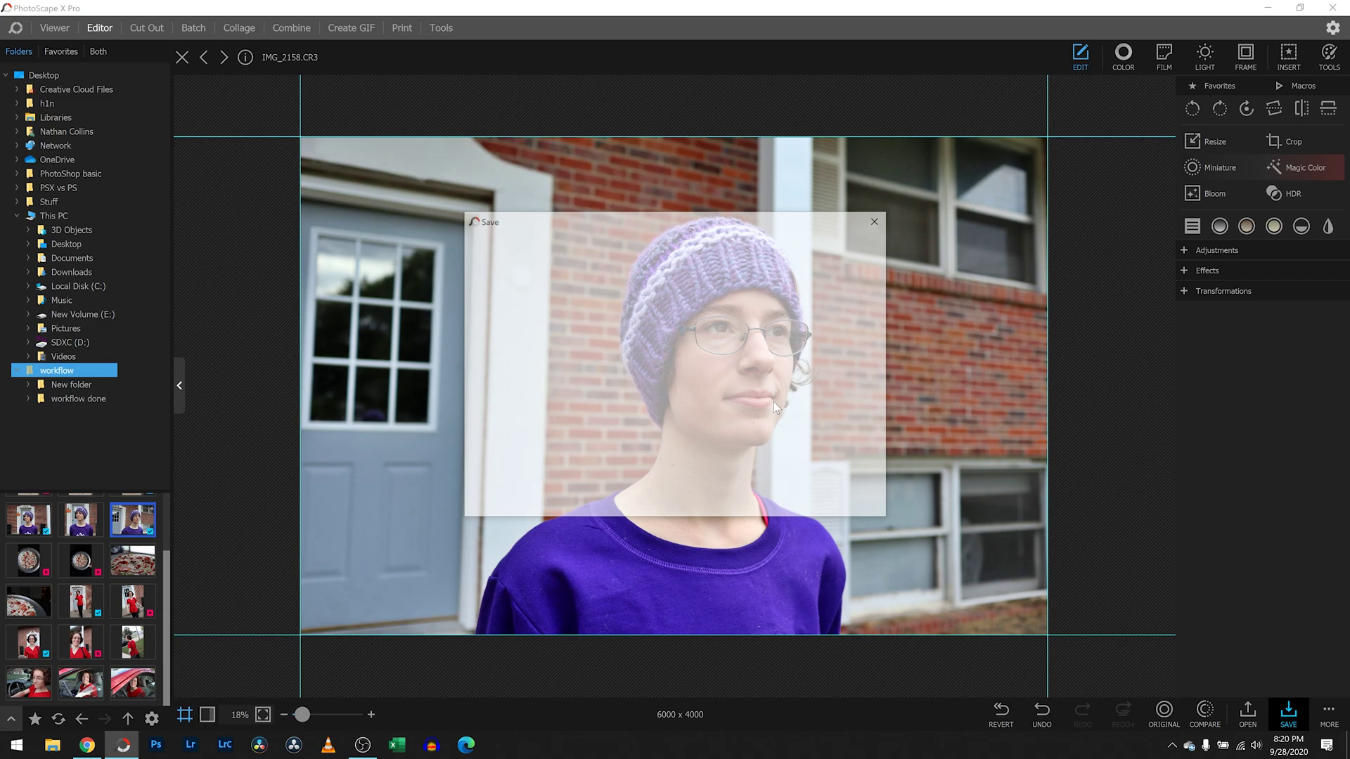
pyautogui.click(543, 336)
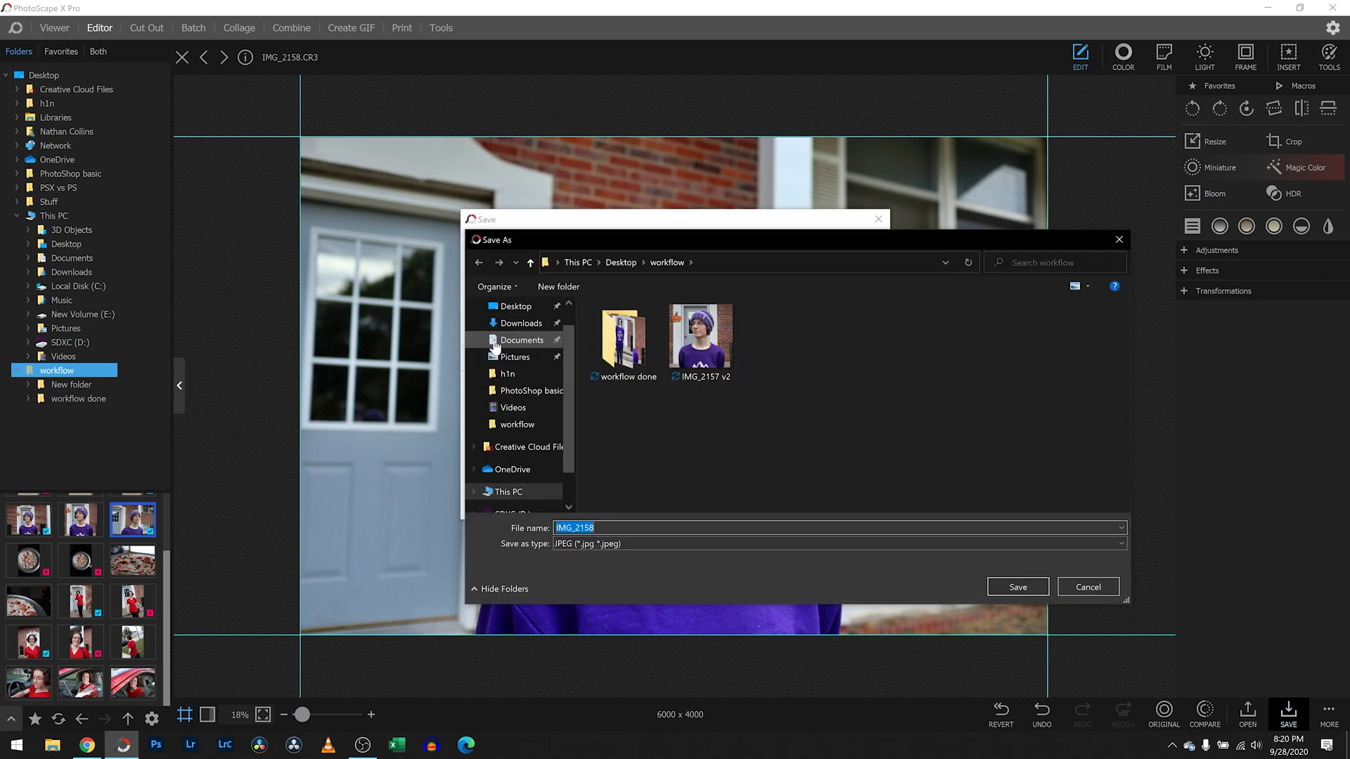
pyautogui.doubleClick(623, 337)
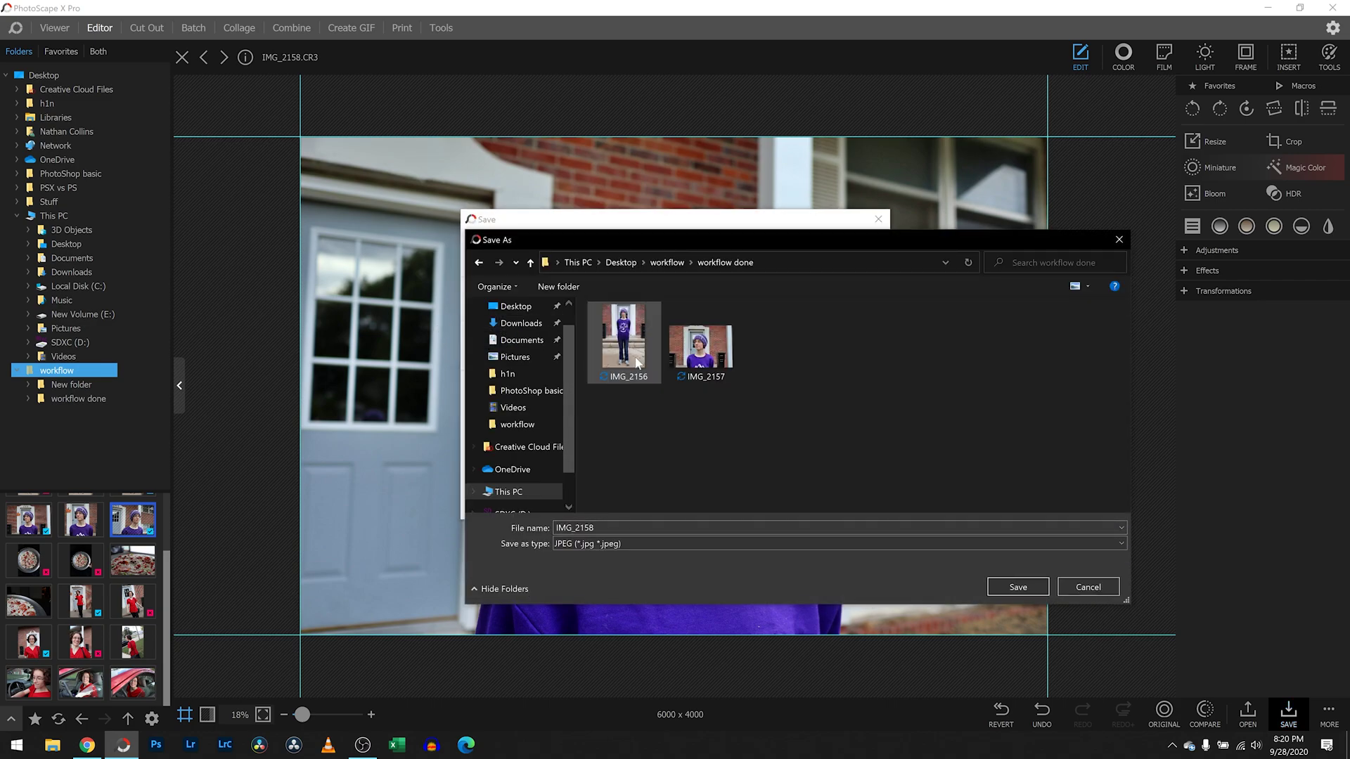
pyautogui.click(1017, 586)
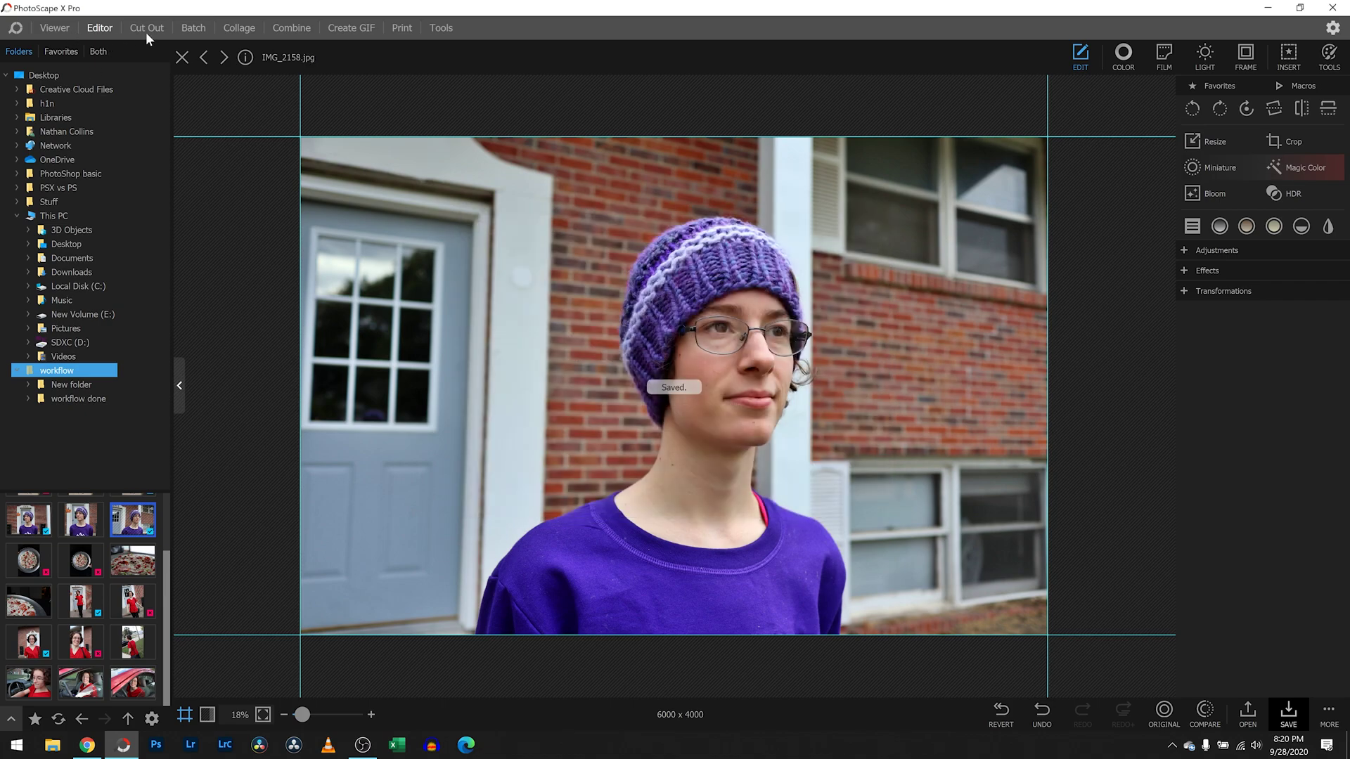
# Step: Close the saved portrait, open the flagged photo IMG_2166.CR3 from the viewer for editing, and rotate it upright
pyautogui.click(181, 57)
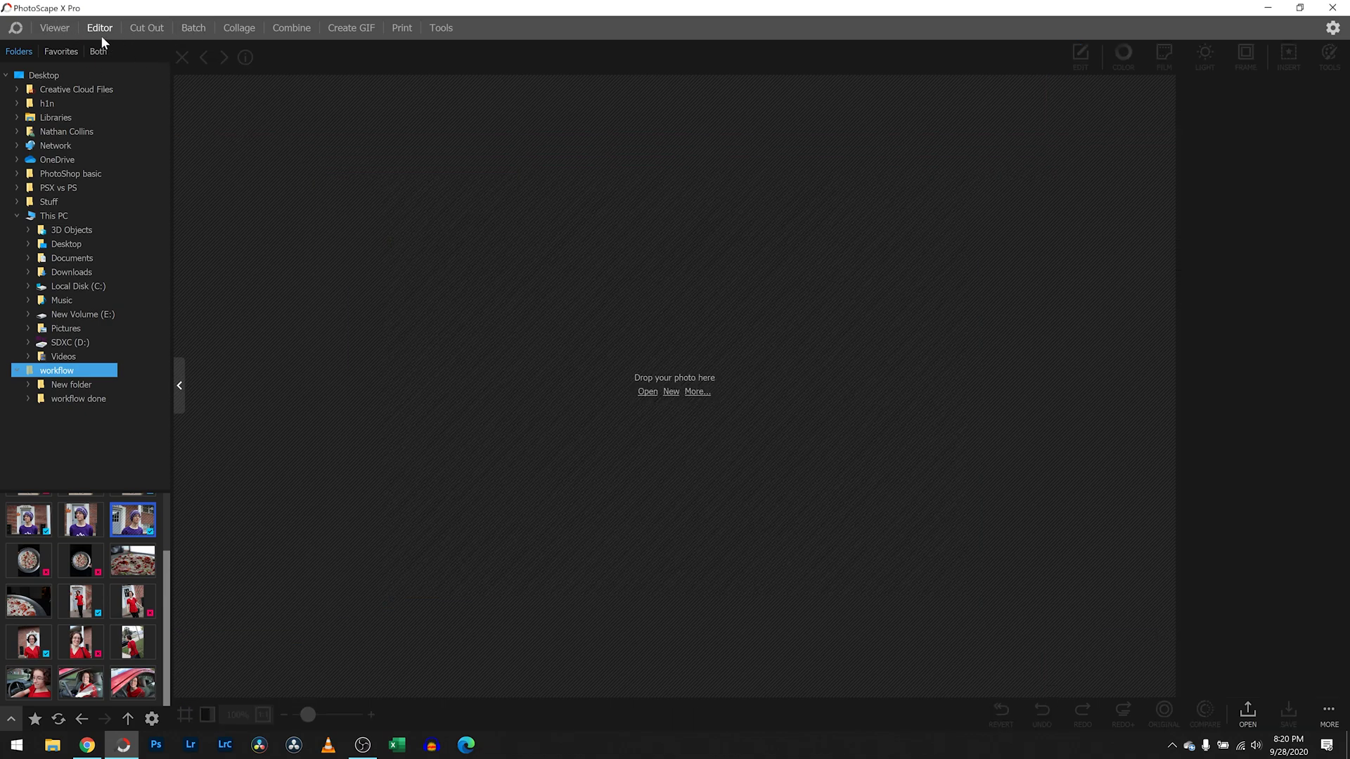
pyautogui.click(52, 28)
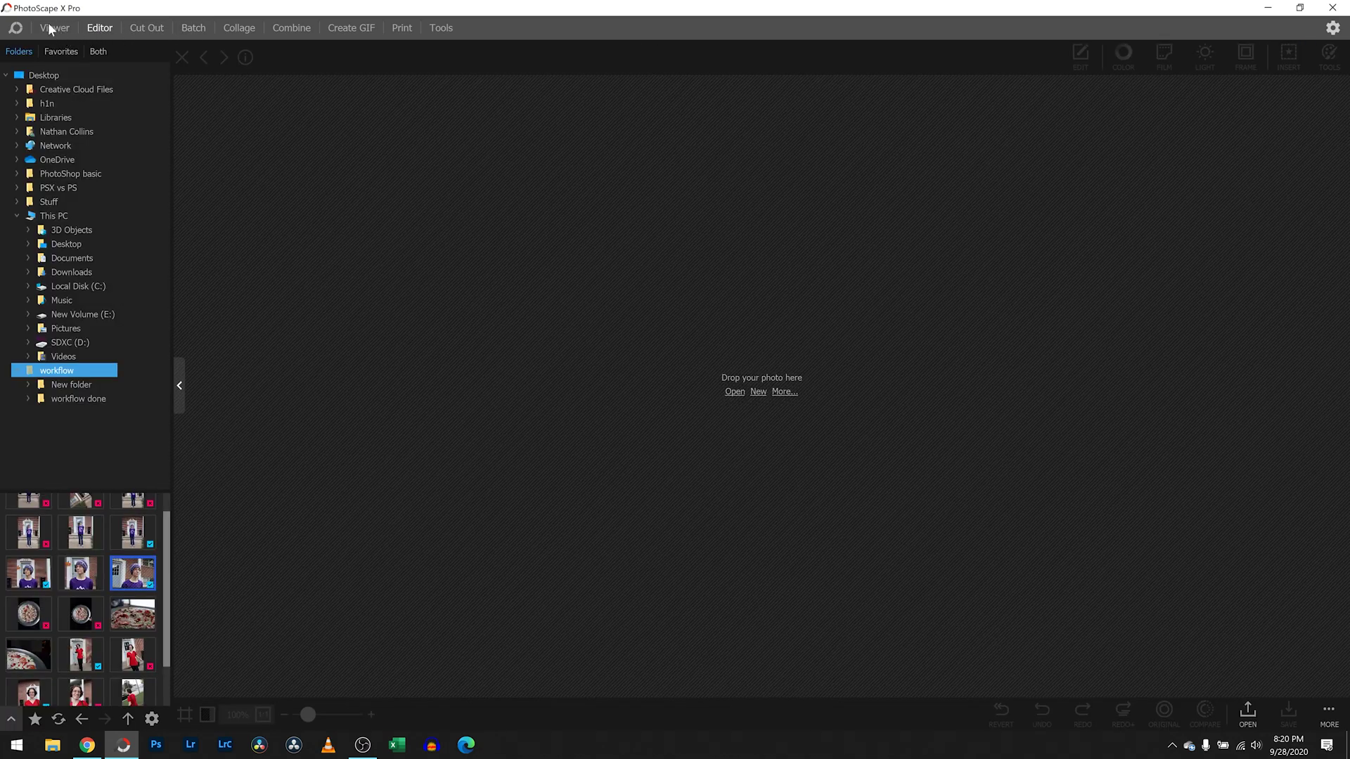
pyautogui.click(48, 25)
pyautogui.click(18, 53)
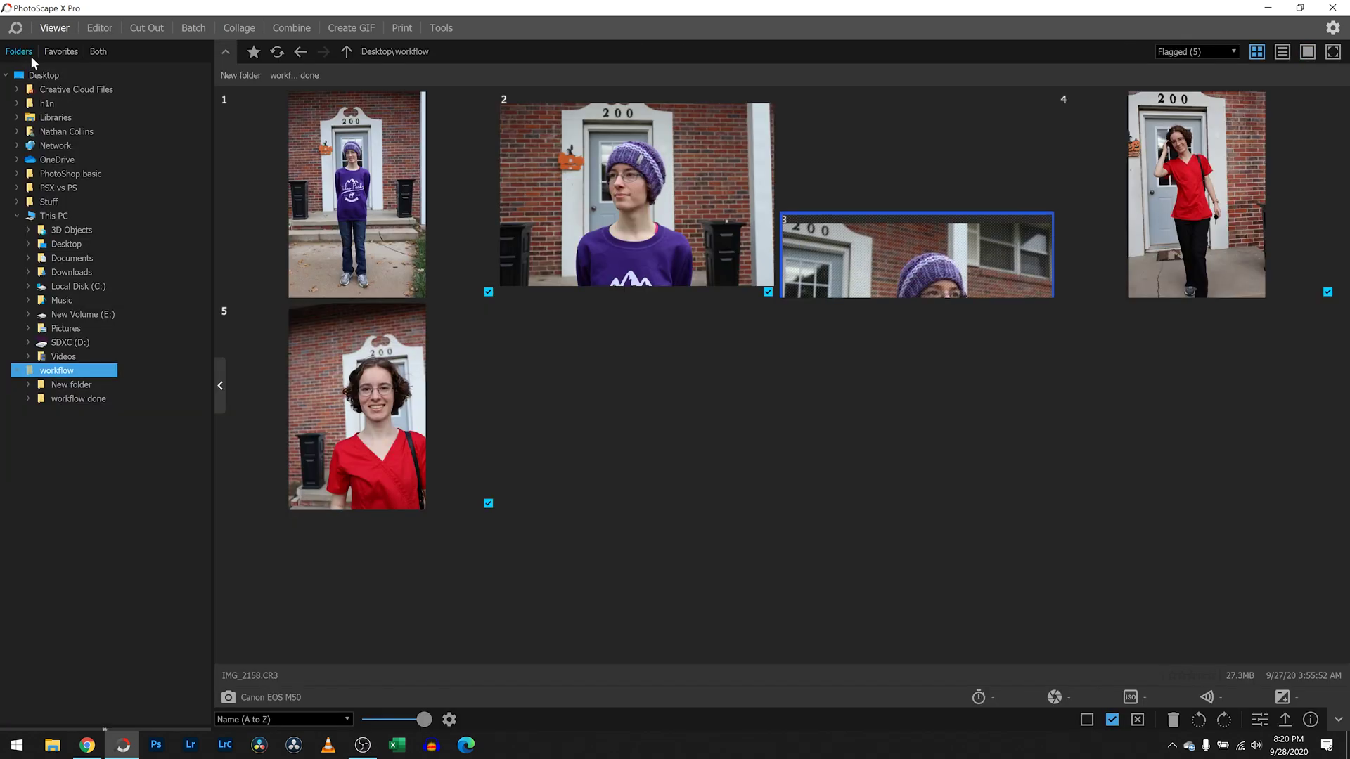
pyautogui.doubleClick(1148, 188)
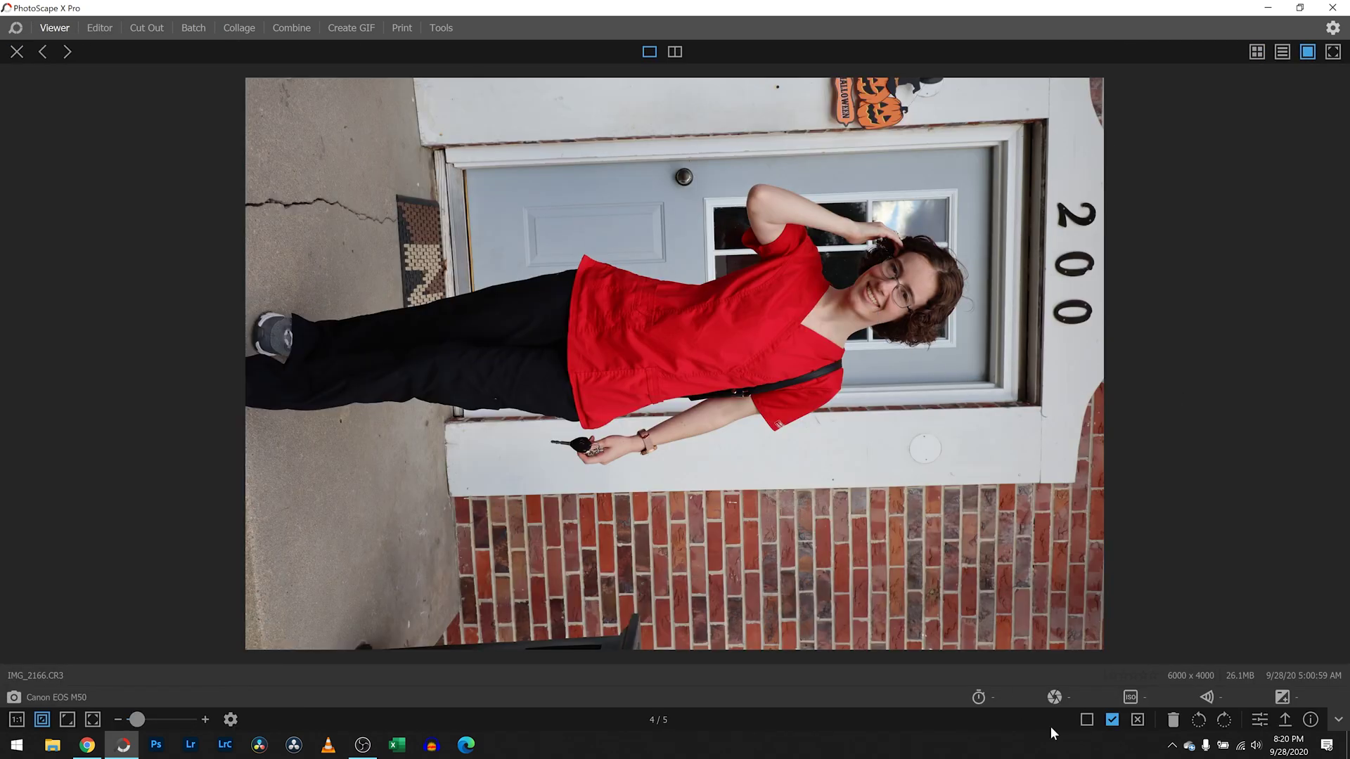
pyautogui.click(1259, 719)
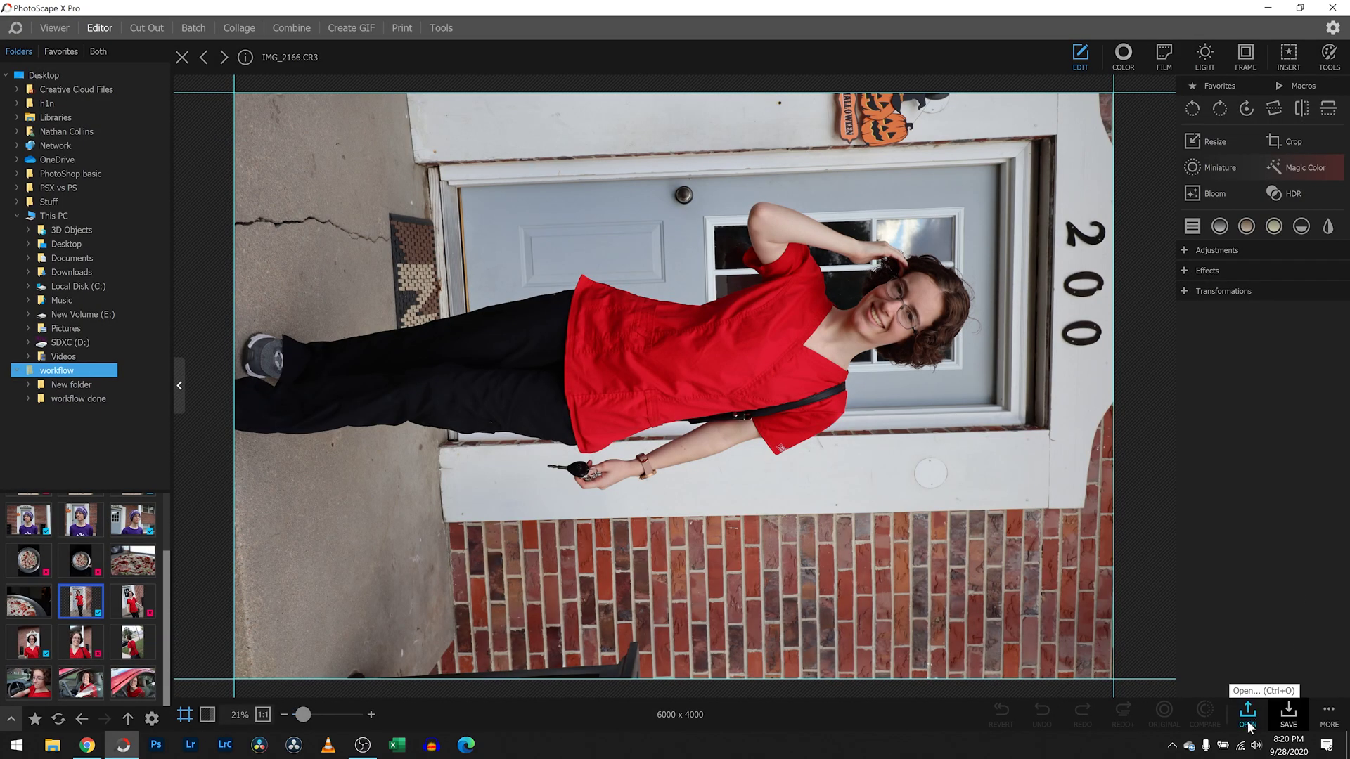
pyautogui.click(1193, 108)
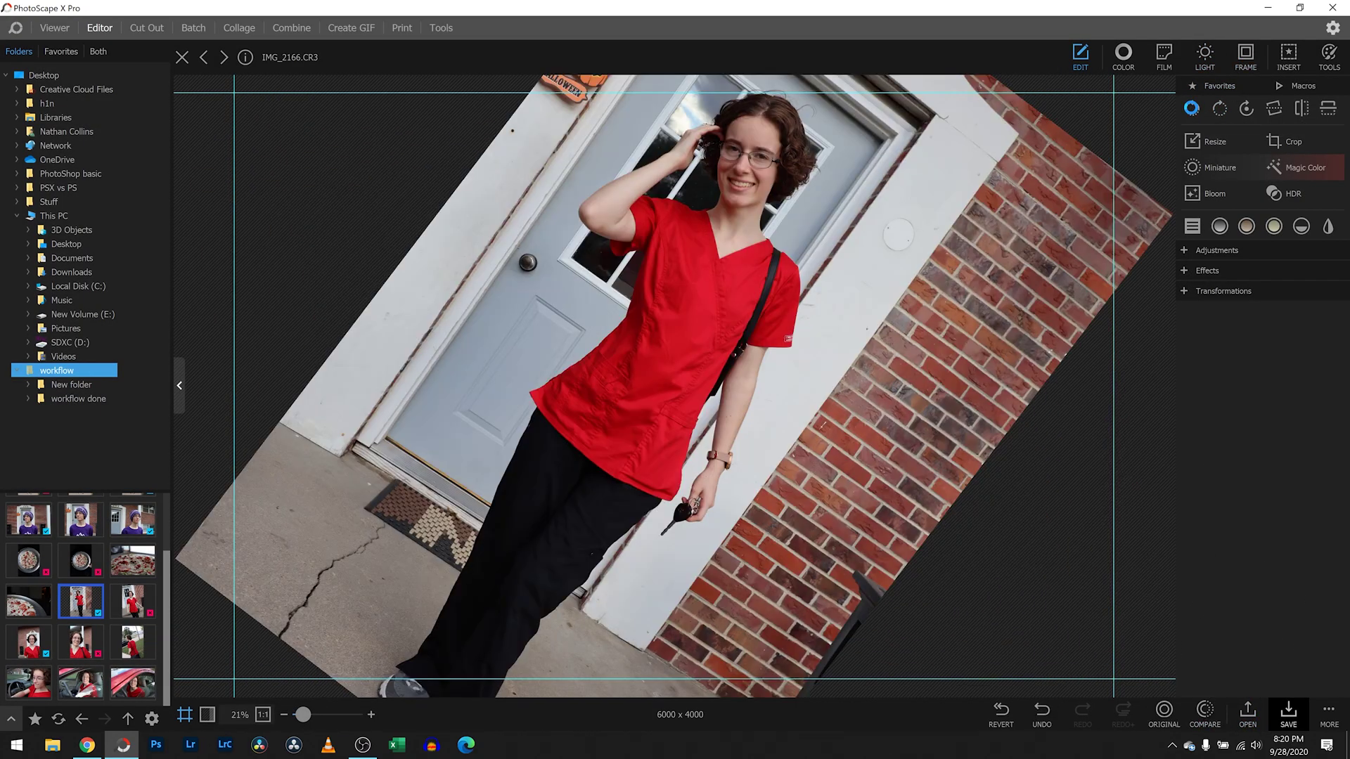
# Step: Crop the portrait at the 16 x 9 (HD) ratio to about 2714 x 4825 pixels, leaving out the house number and Halloween sign
pyautogui.click(1283, 142)
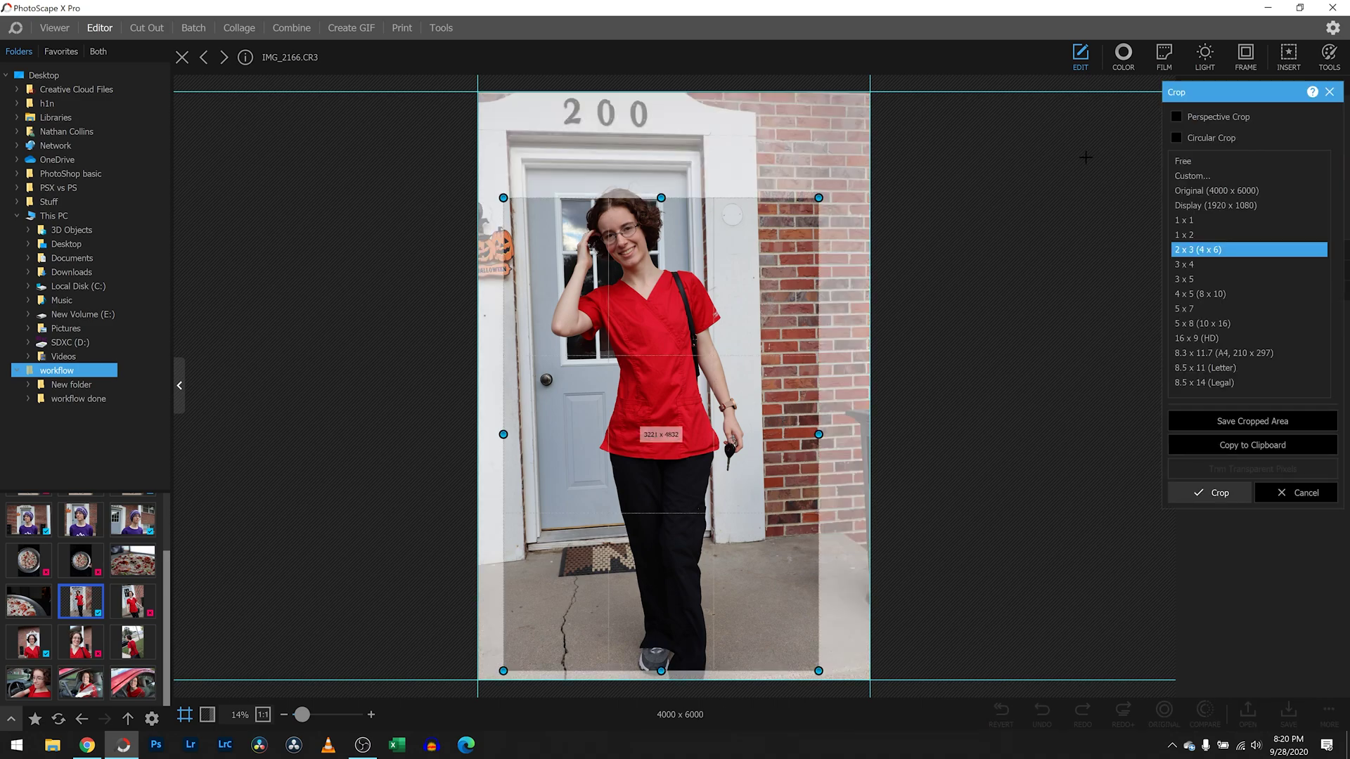
pyautogui.click(1214, 339)
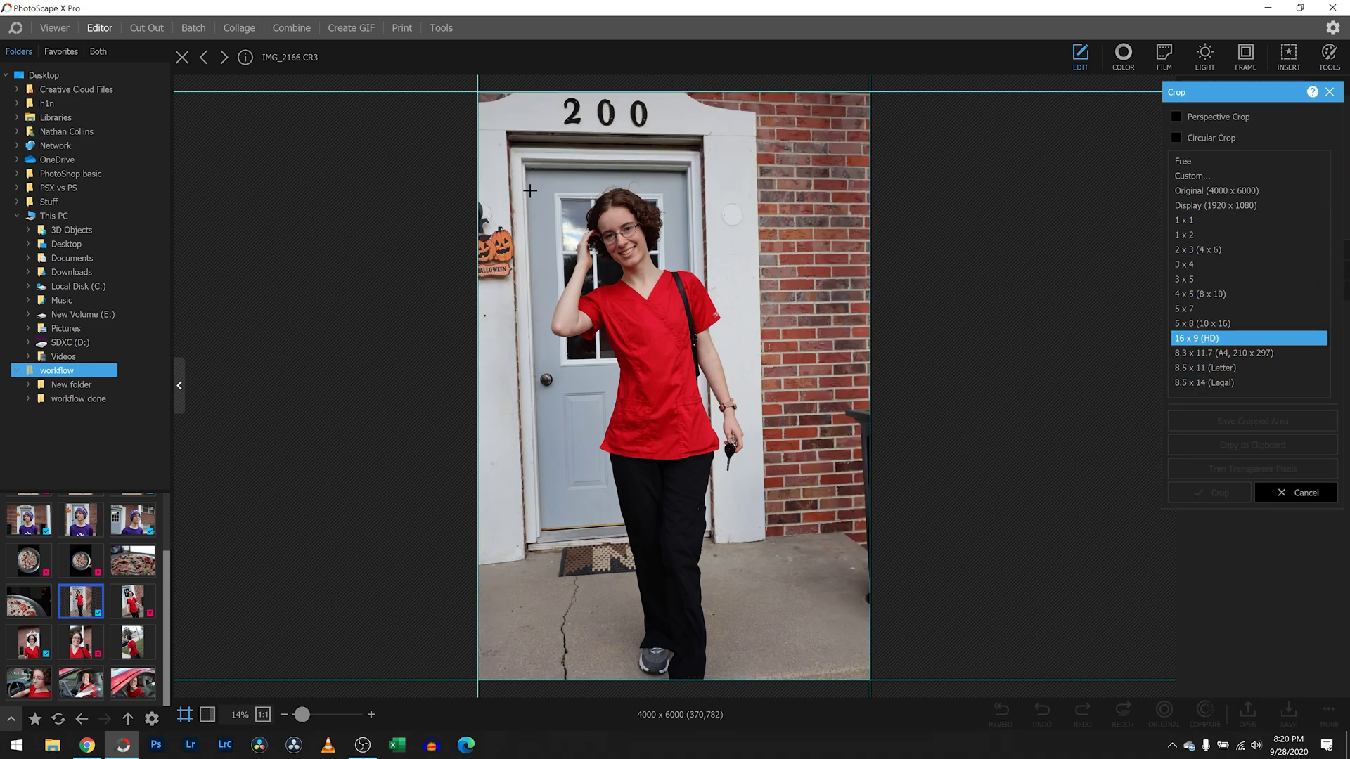
pyautogui.moveTo(515, 169); pyautogui.dragTo(803, 680)
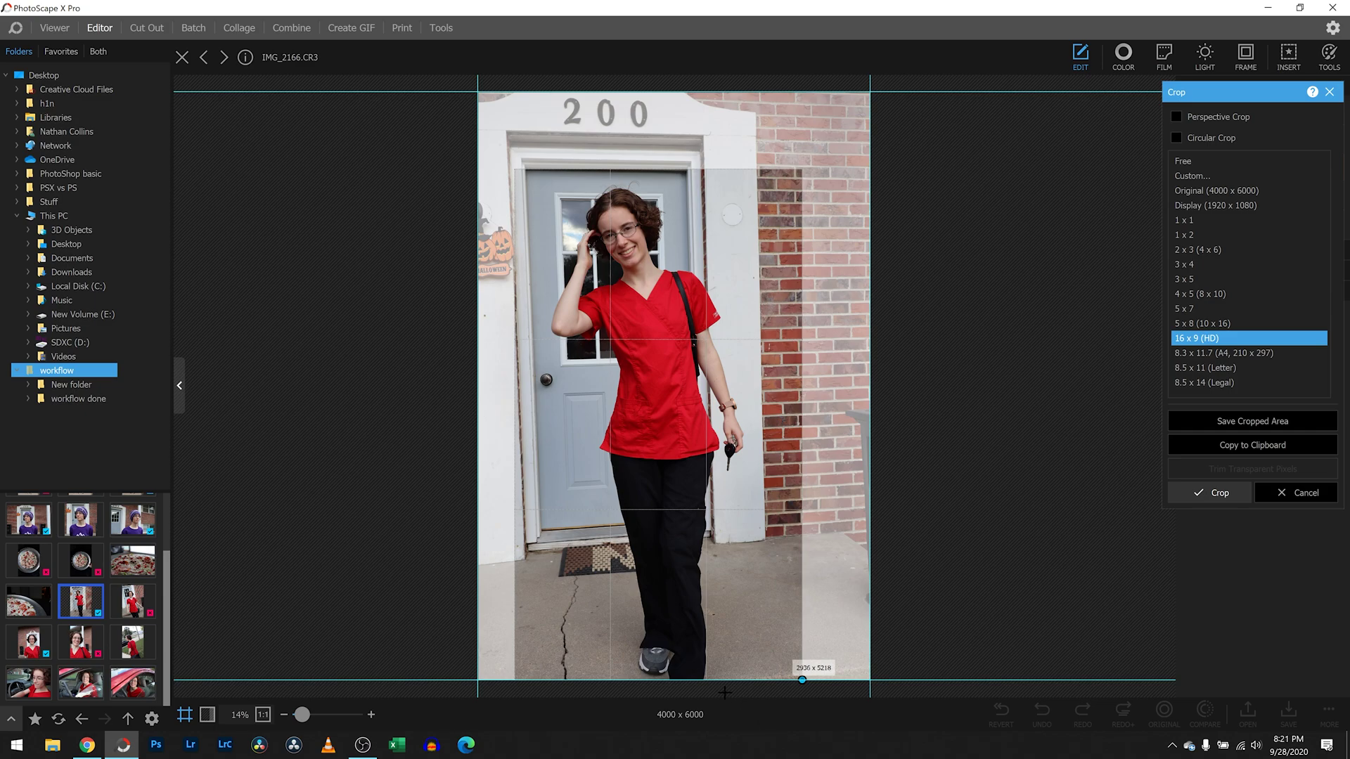
pyautogui.moveTo(724, 692); pyautogui.dragTo(736, 642)
pyautogui.doubleClick(707, 611)
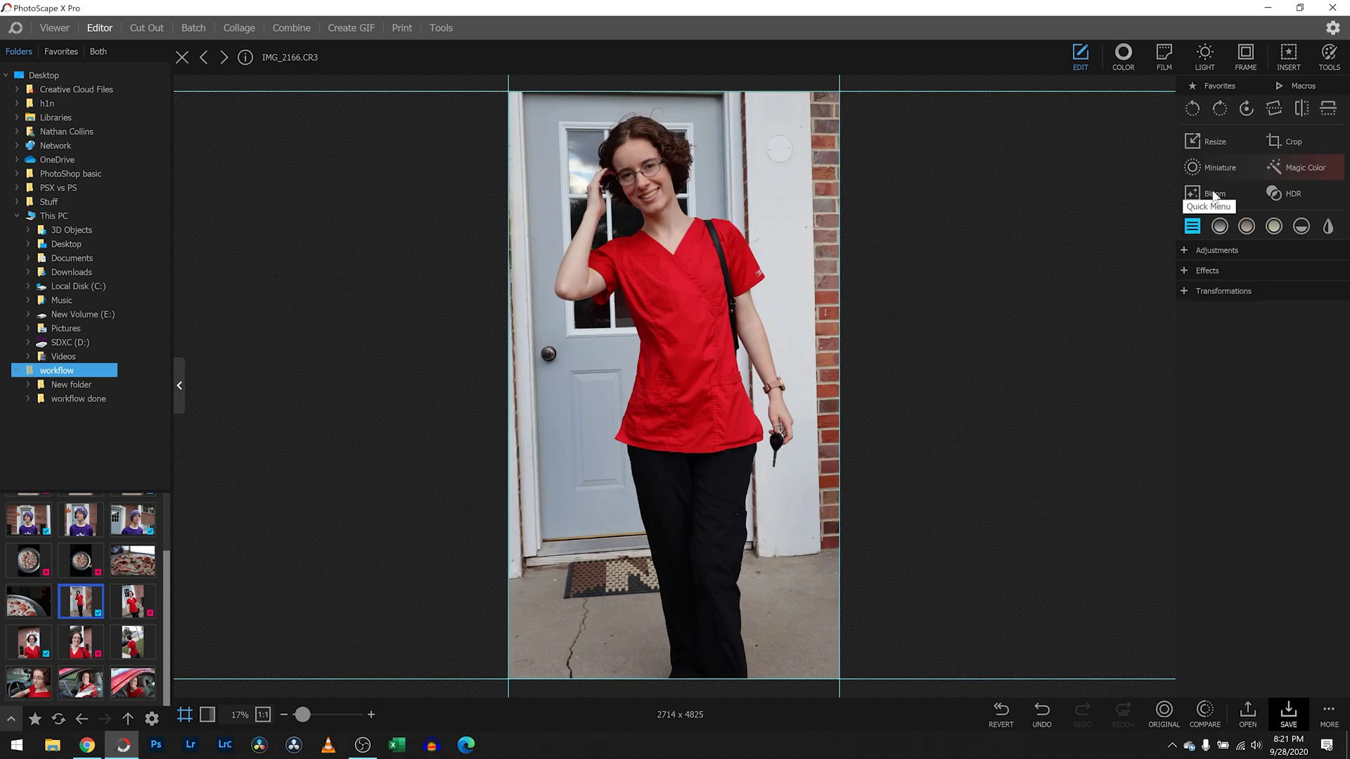
# Step: Try straightening the cropped portrait at an angle of 1.44 and saving it, and undo both the straightening and the crop
pyautogui.click(1274, 109)
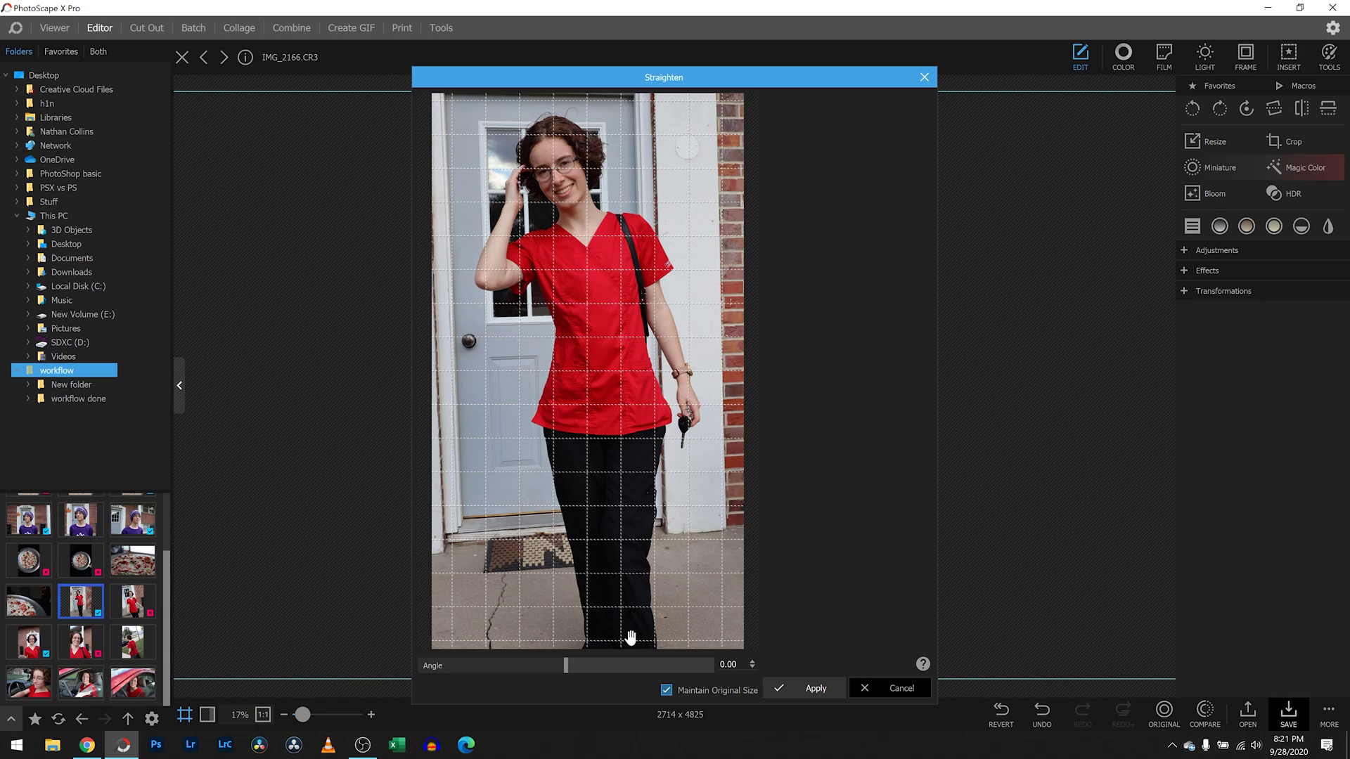
pyautogui.moveTo(574, 665)
pyautogui.mouseDown()
pyautogui.moveTo(605, 656)
pyautogui.moveTo(579, 644)
pyautogui.mouseUp()
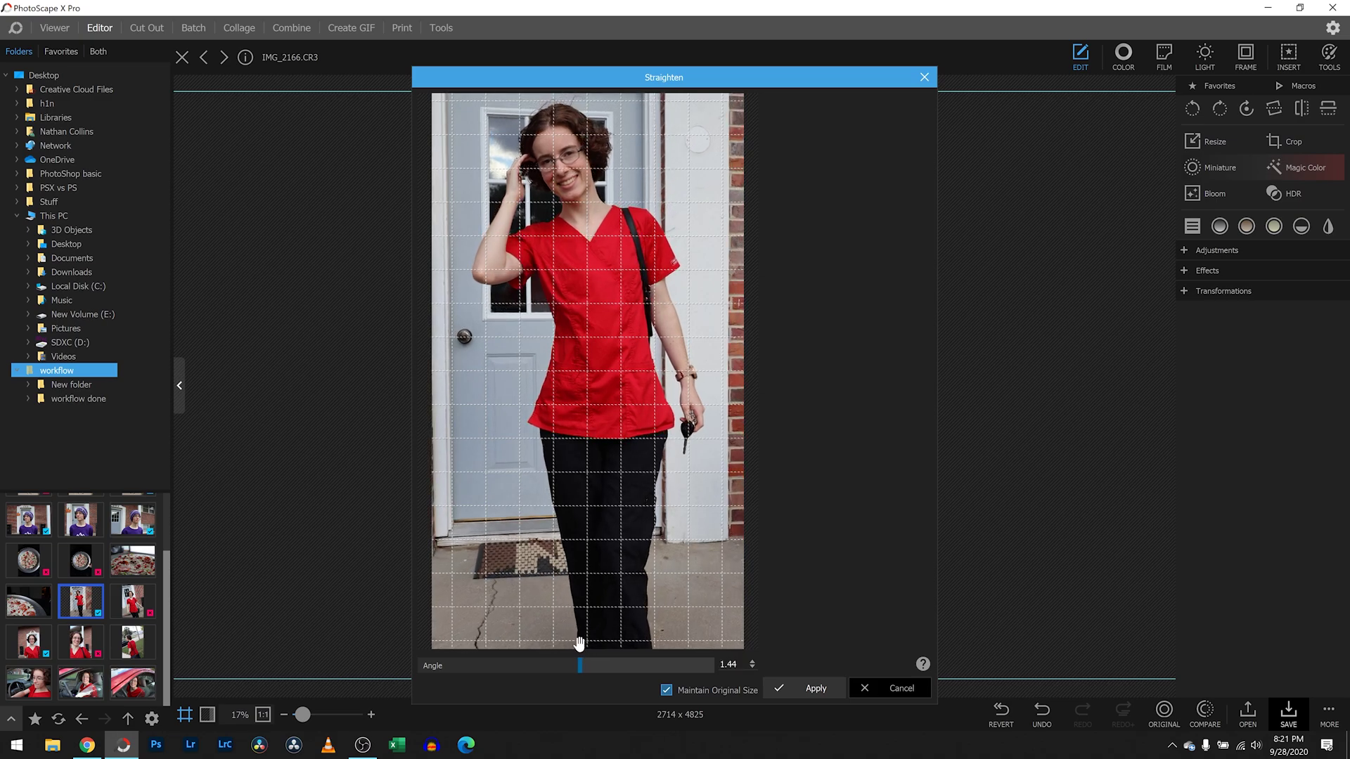
pyautogui.press('Return')
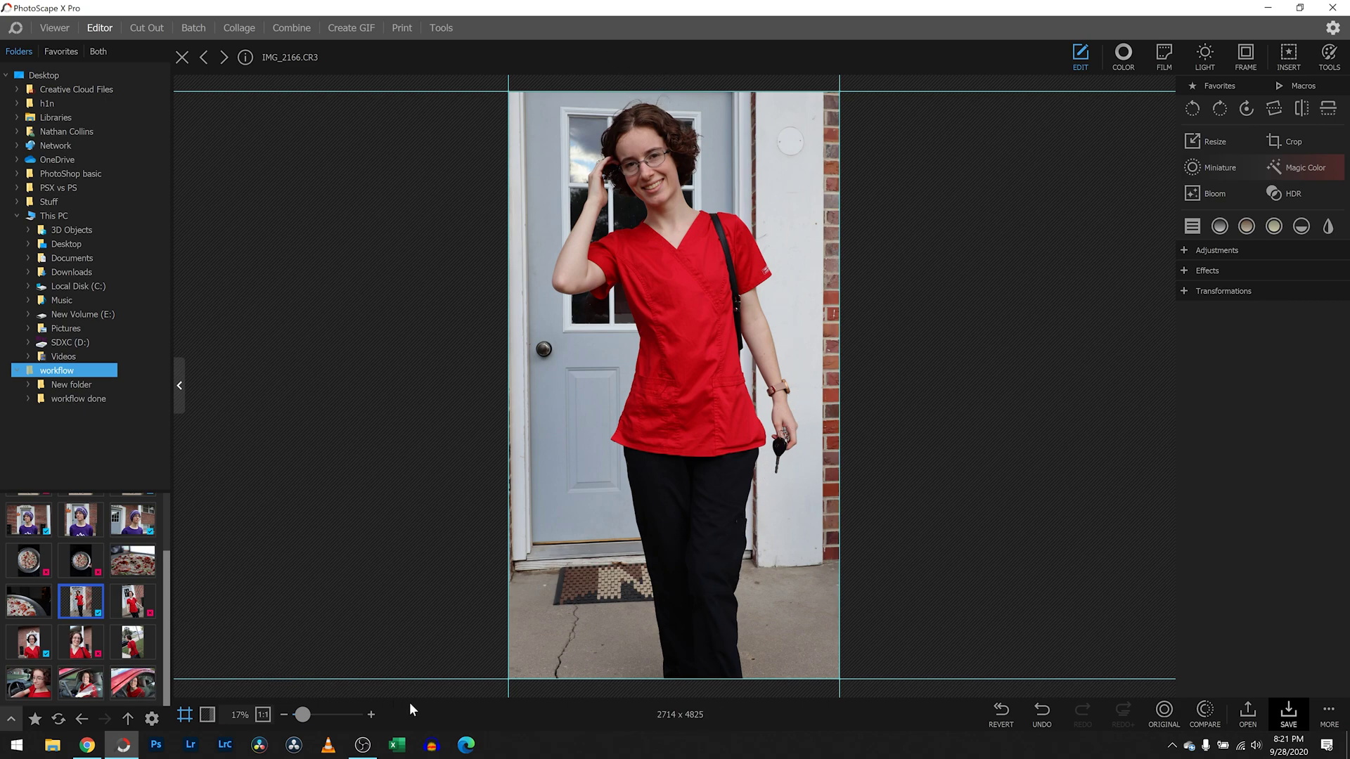
pyautogui.hotkey('ctrl', 's')
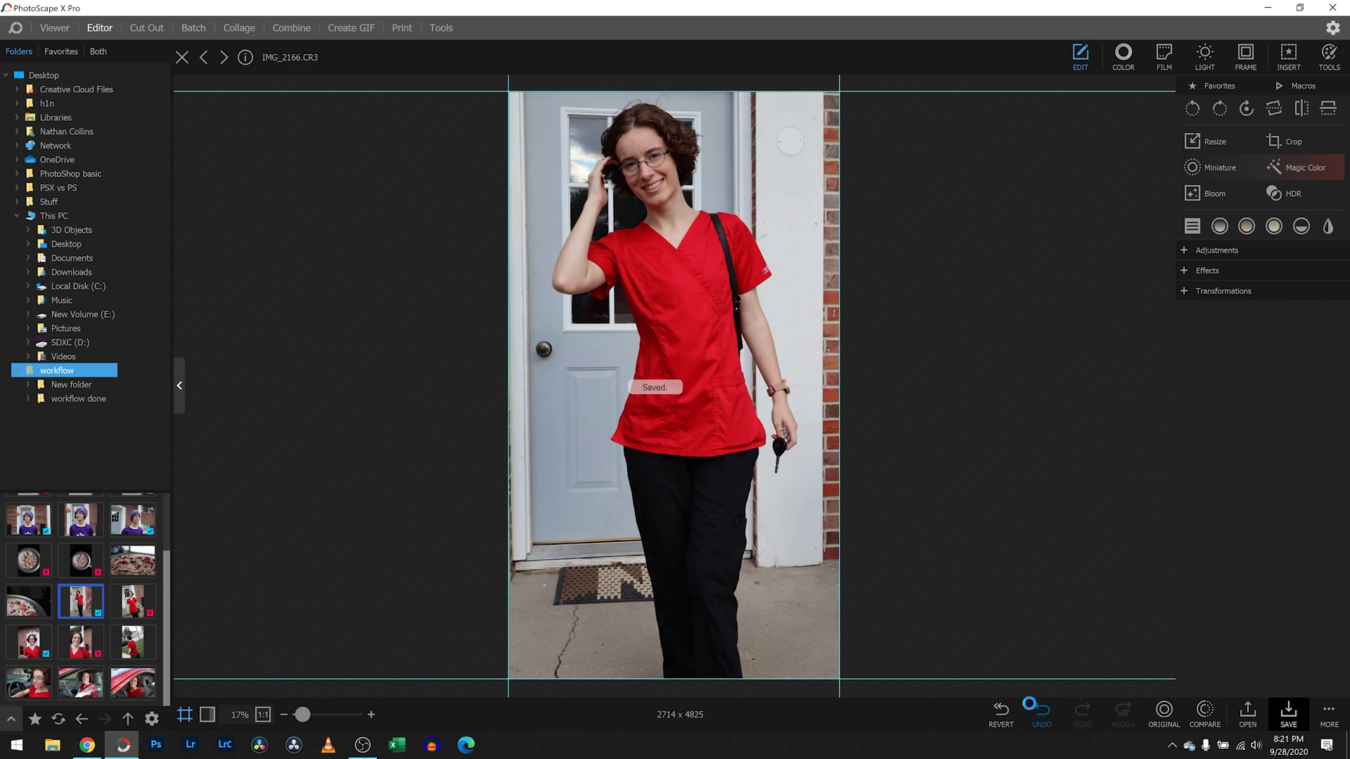
pyautogui.click(1031, 706)
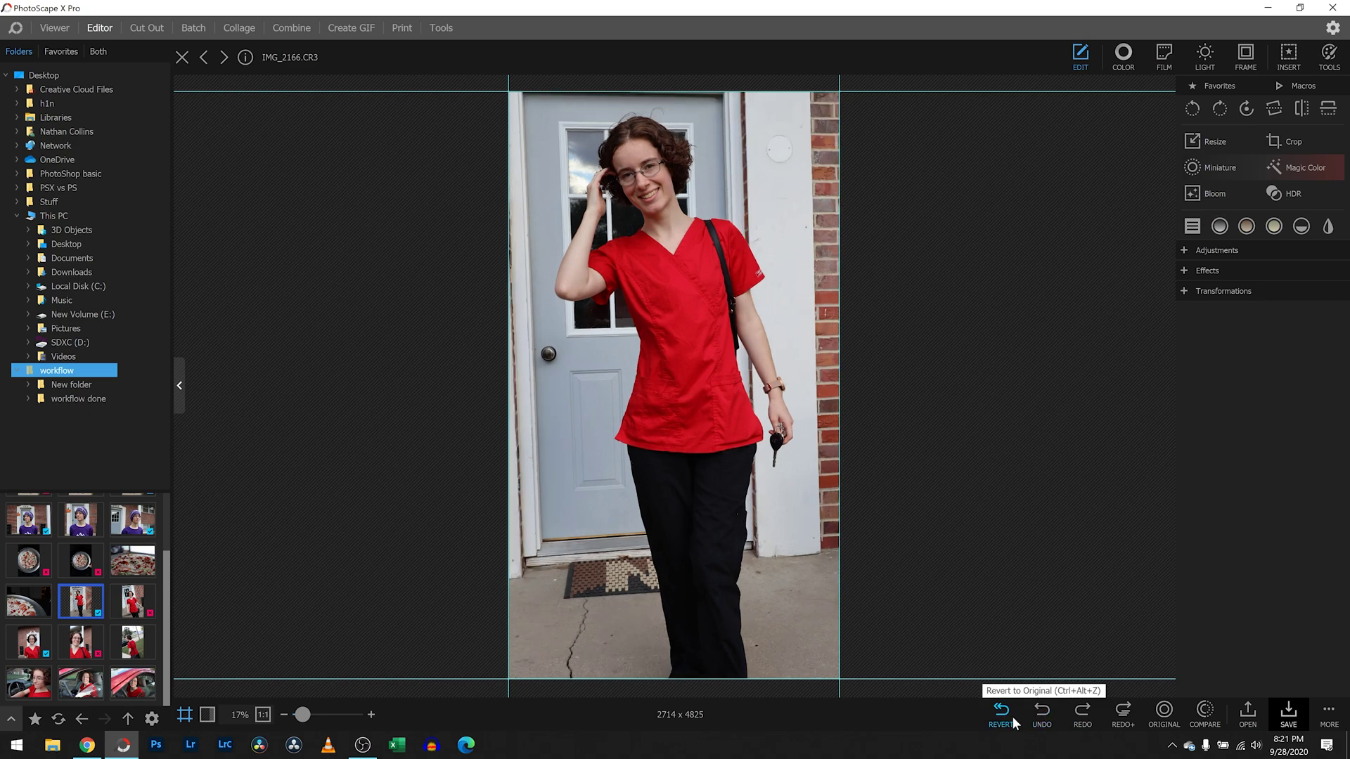
pyautogui.click(1040, 715)
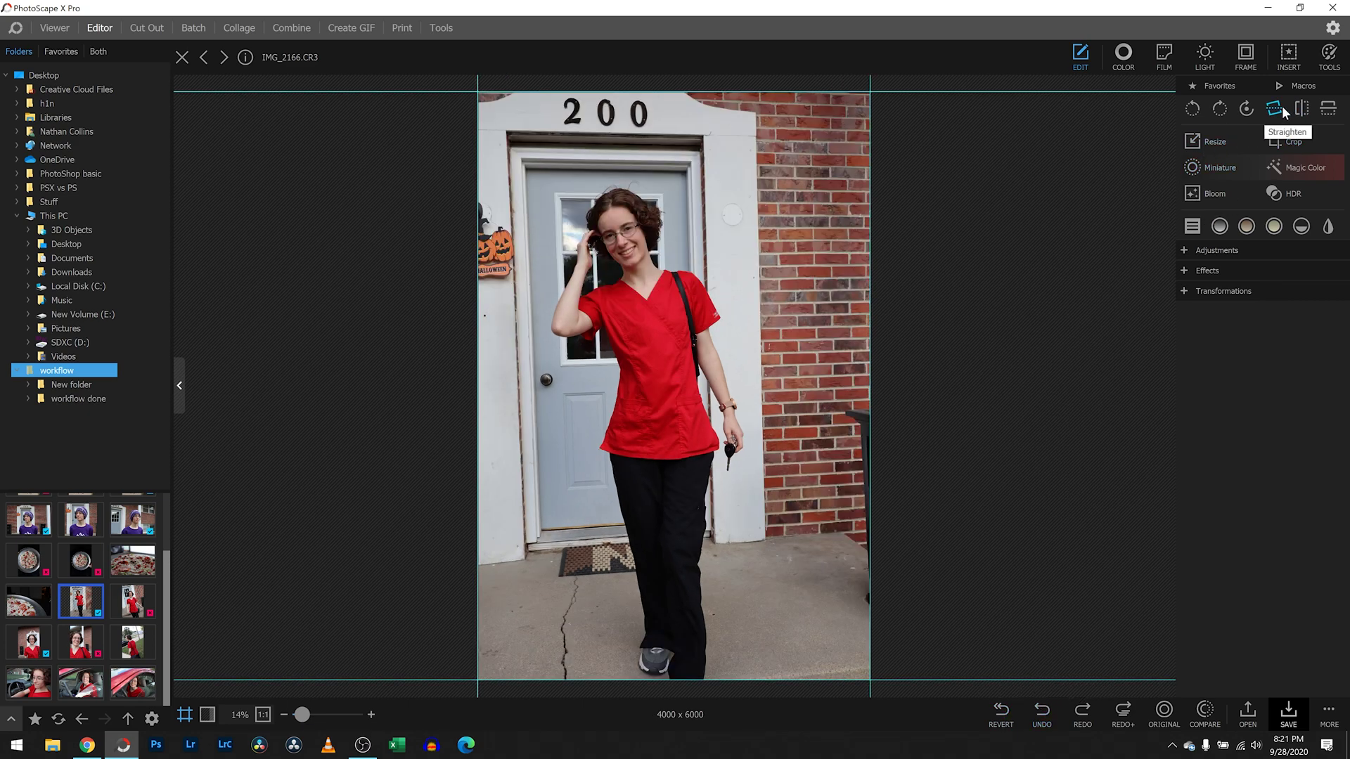
# Step: Straighten the uncropped portrait at an angle of 1.36, keeping Maintain Original Size on
pyautogui.click(1263, 118)
pyautogui.moveTo(558, 669); pyautogui.dragTo(577, 669)
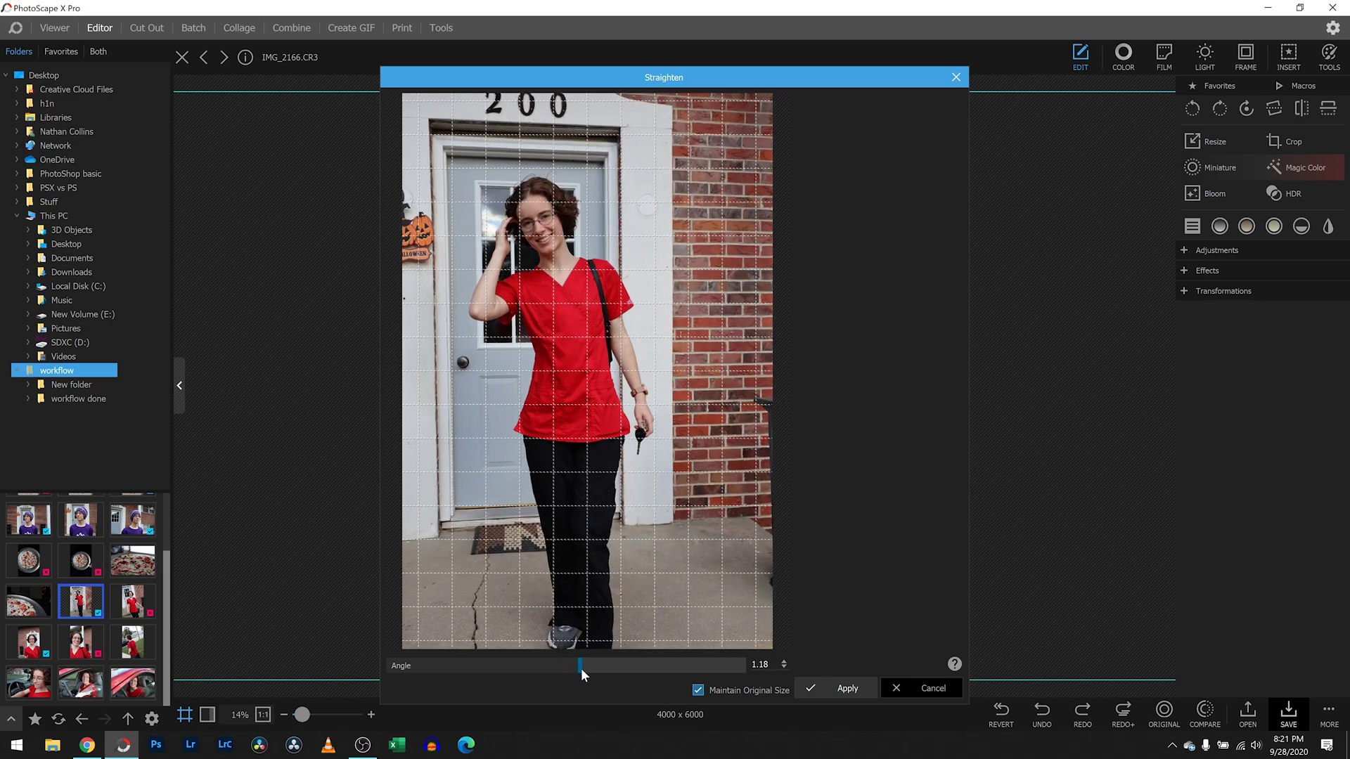
pyautogui.moveTo(582, 674); pyautogui.dragTo(585, 674)
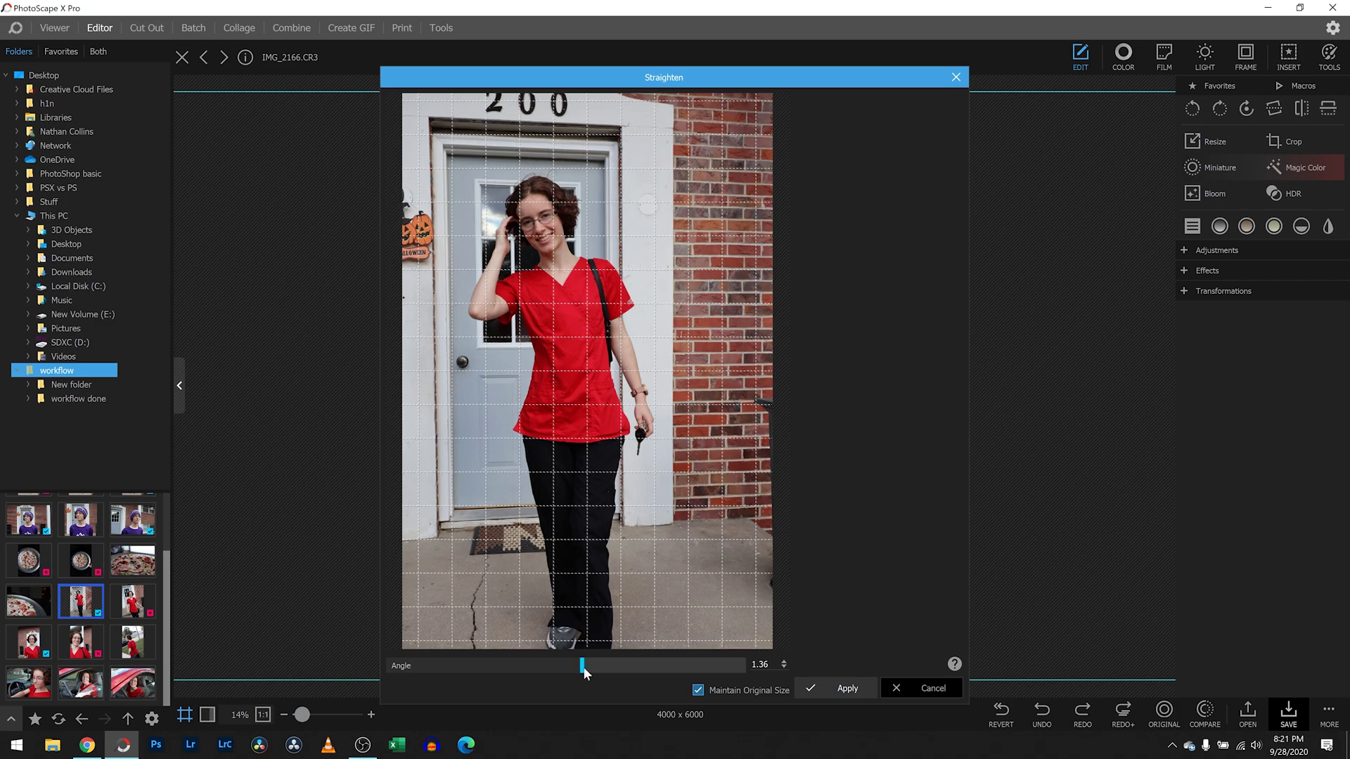
pyautogui.click(847, 688)
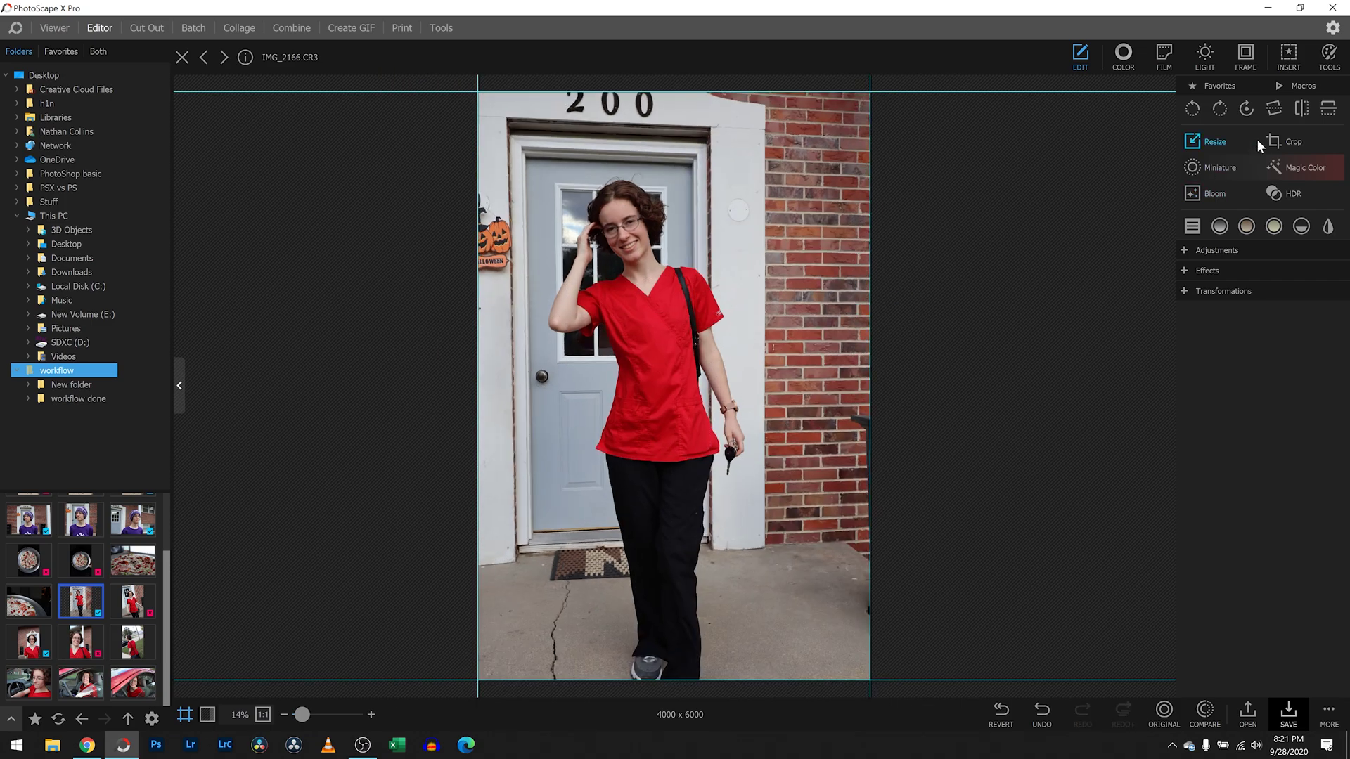
# Step: Crop the straightened portrait to 2714 x 4825 pixels, cutting out the house number and the Halloween sign beside the door
pyautogui.click(1287, 141)
pyautogui.moveTo(661, 308)
pyautogui.mouseDown()
pyautogui.moveTo(662, 275)
pyautogui.moveTo(663, 286)
pyautogui.mouseUp()
pyautogui.doubleClick(662, 286)
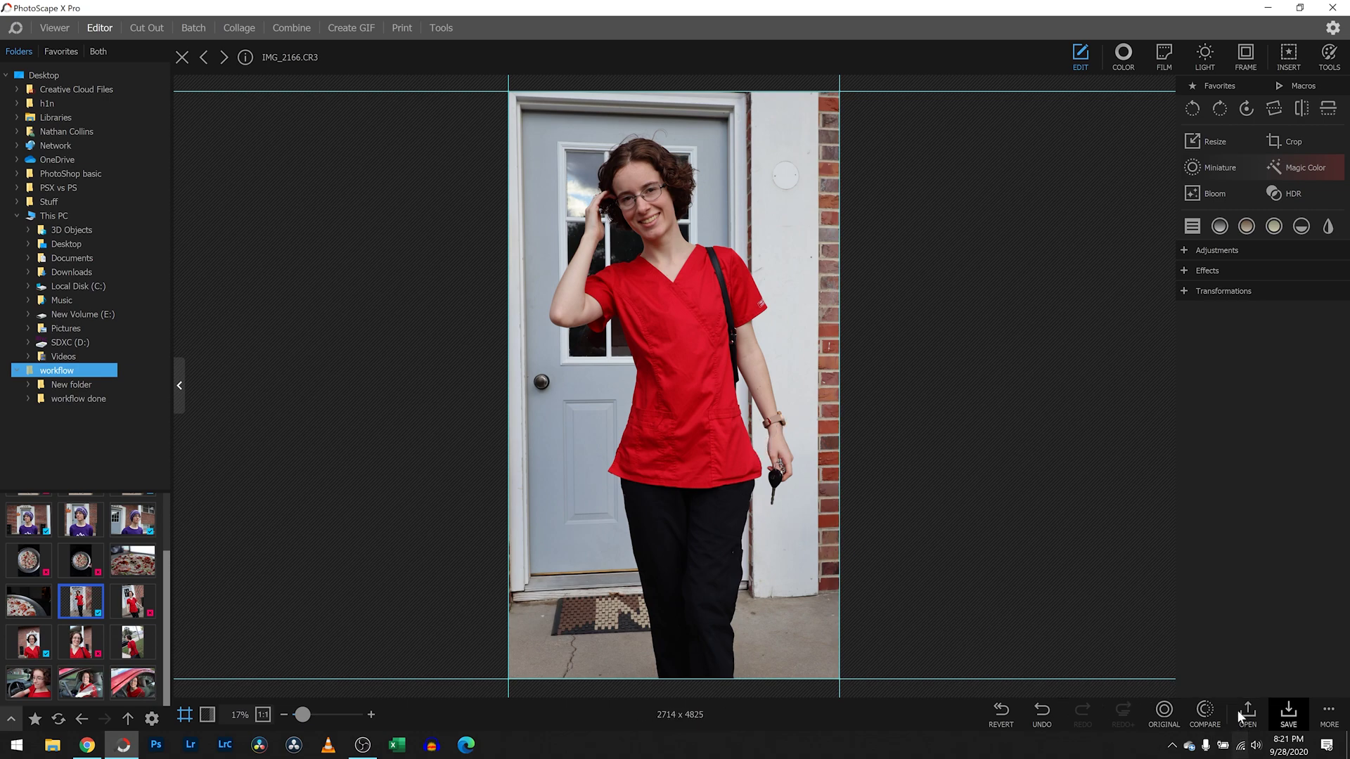
# Step: Try HDR with skin tone protection at 50 and 26, comparing each with the unadjusted version, and cancel the color adjustment
pyautogui.click(1131, 63)
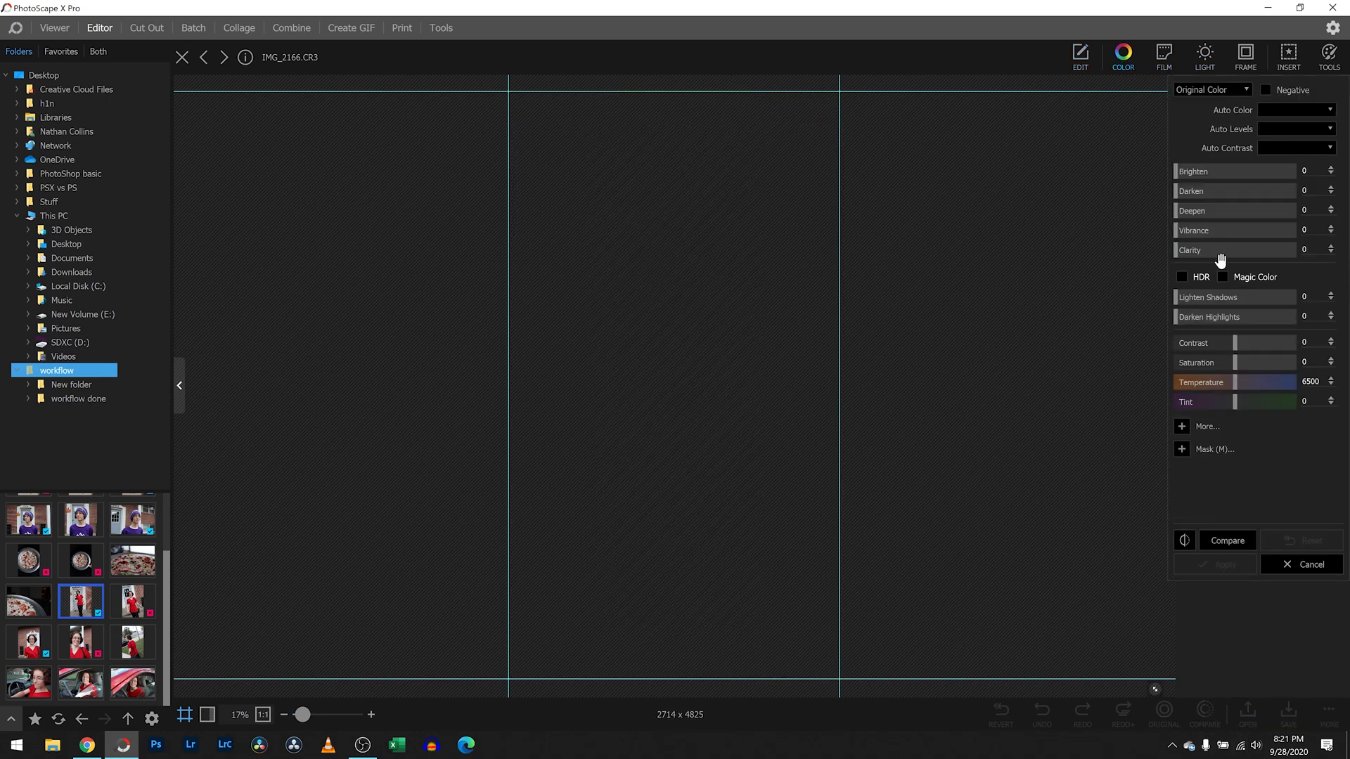
pyautogui.click(1183, 278)
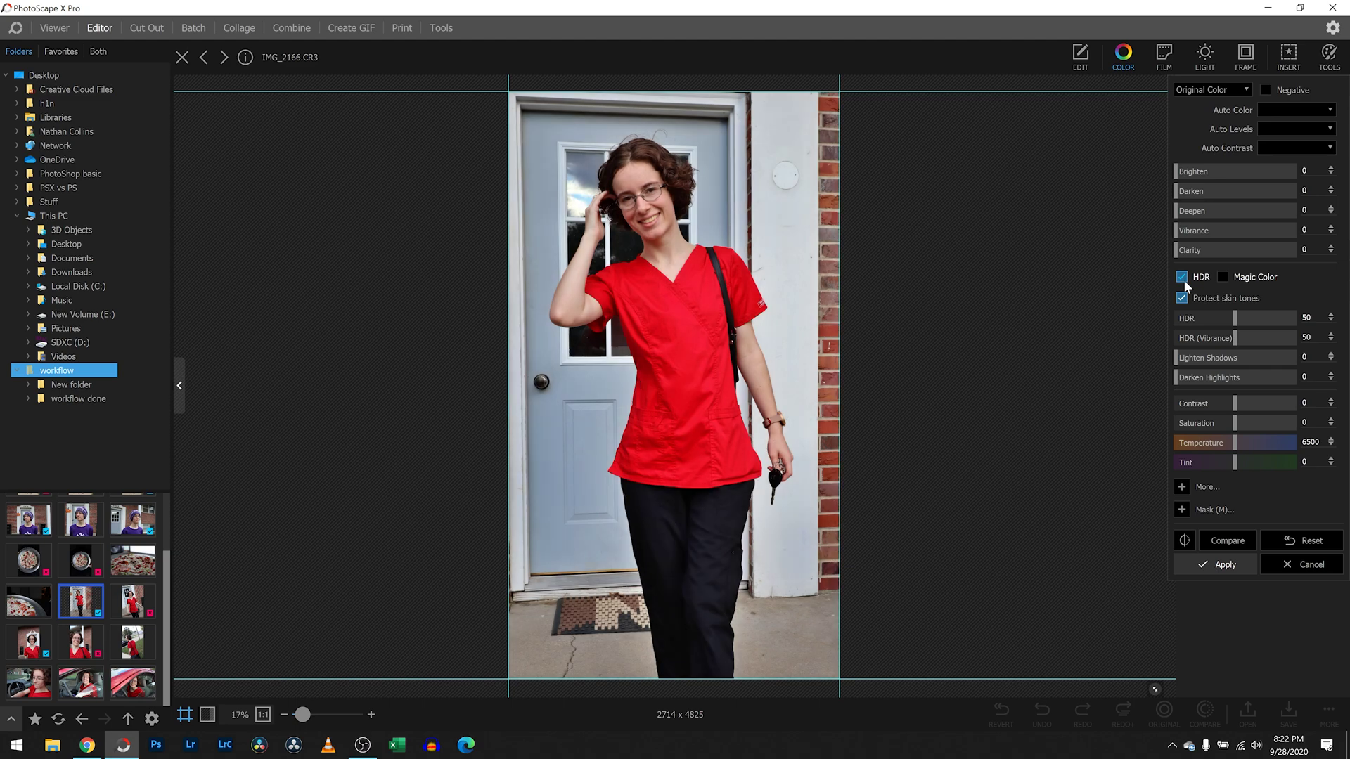
pyautogui.click(1234, 542)
pyautogui.click(1234, 543)
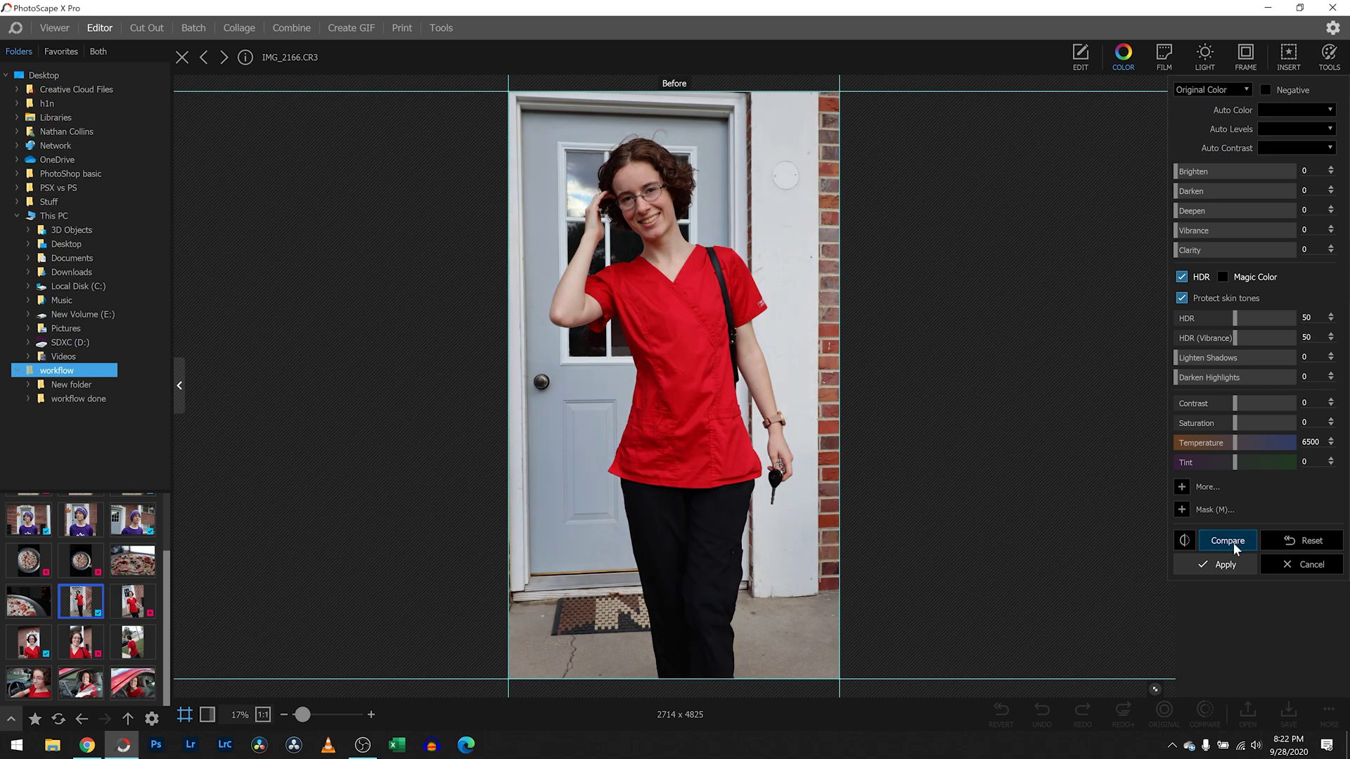
pyautogui.click(1207, 318)
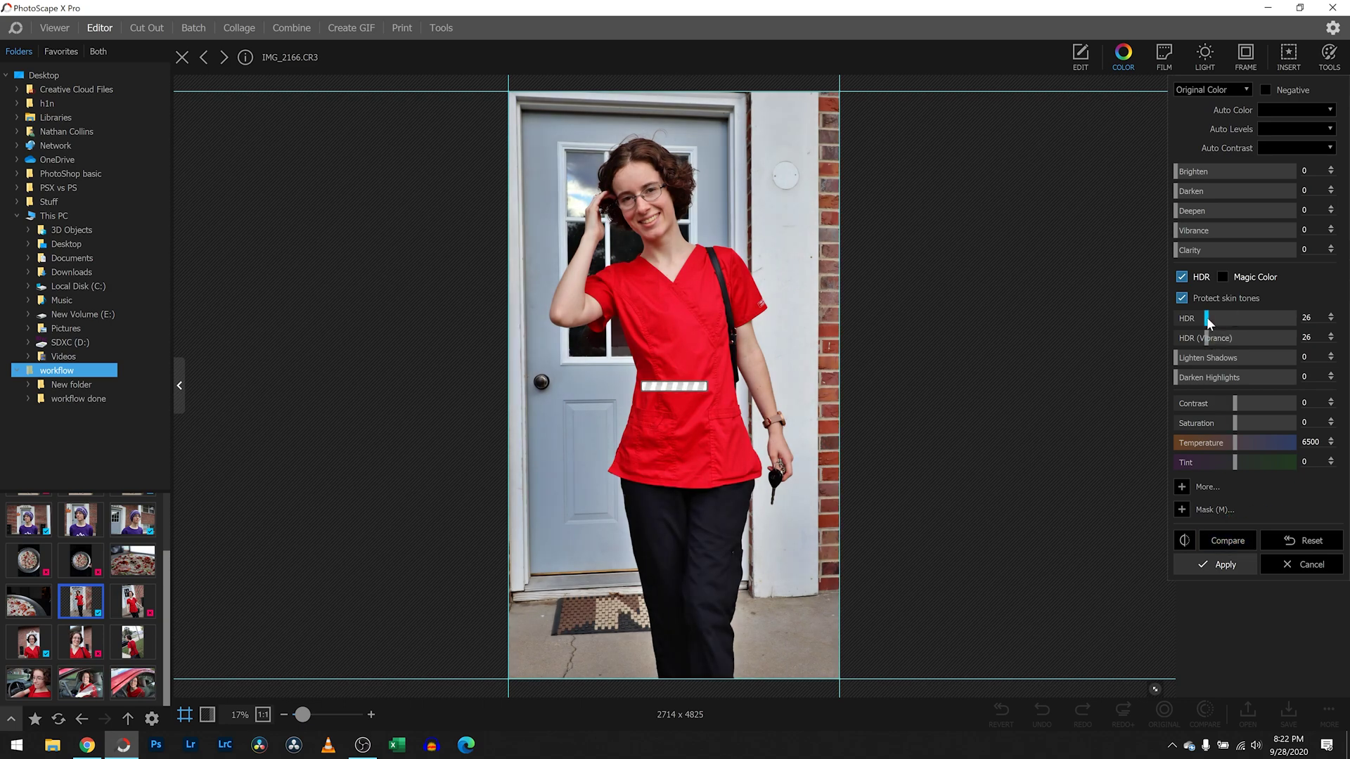
pyautogui.click(1234, 542)
pyautogui.click(1232, 542)
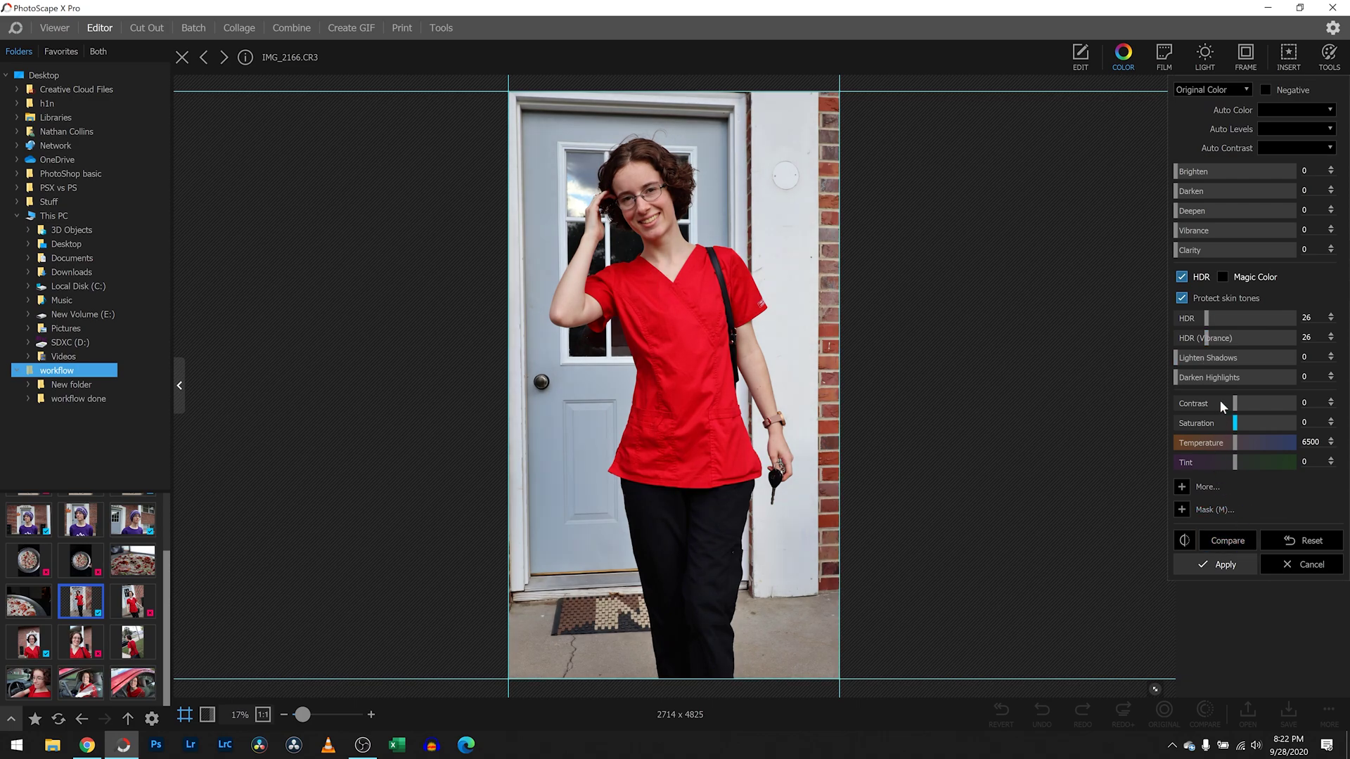
pyautogui.click(1293, 565)
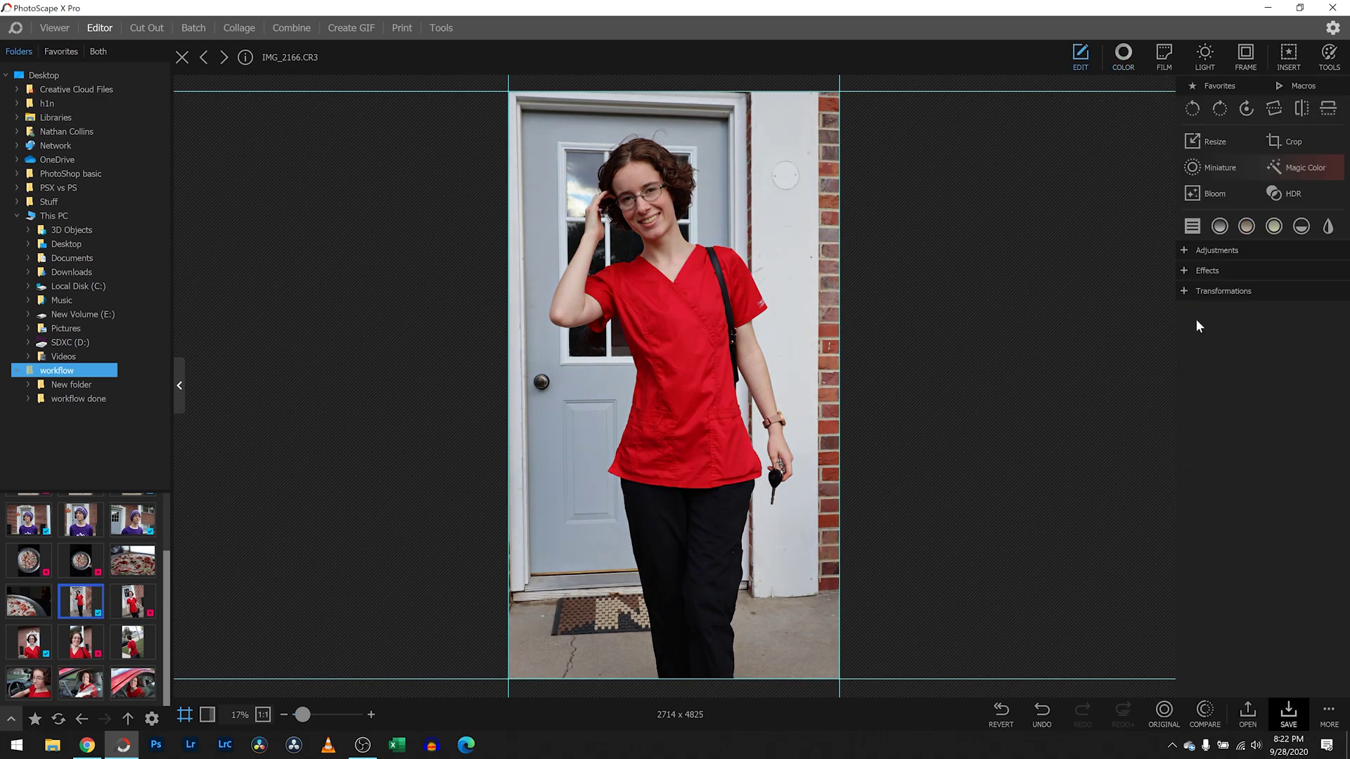
# Step: Enable HDR at 50 with skin tone protection and set up a brush mask in subtract mode
pyautogui.click(1125, 52)
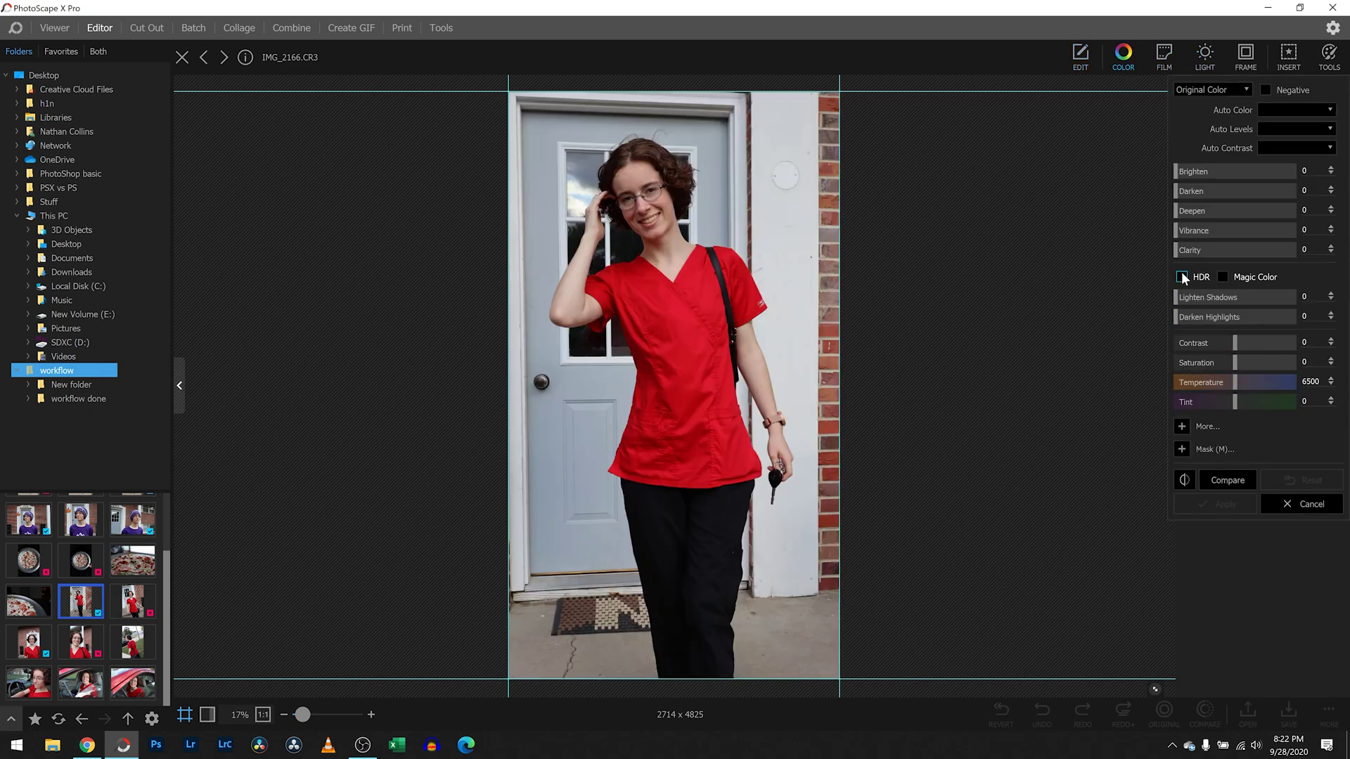
pyautogui.click(1182, 277)
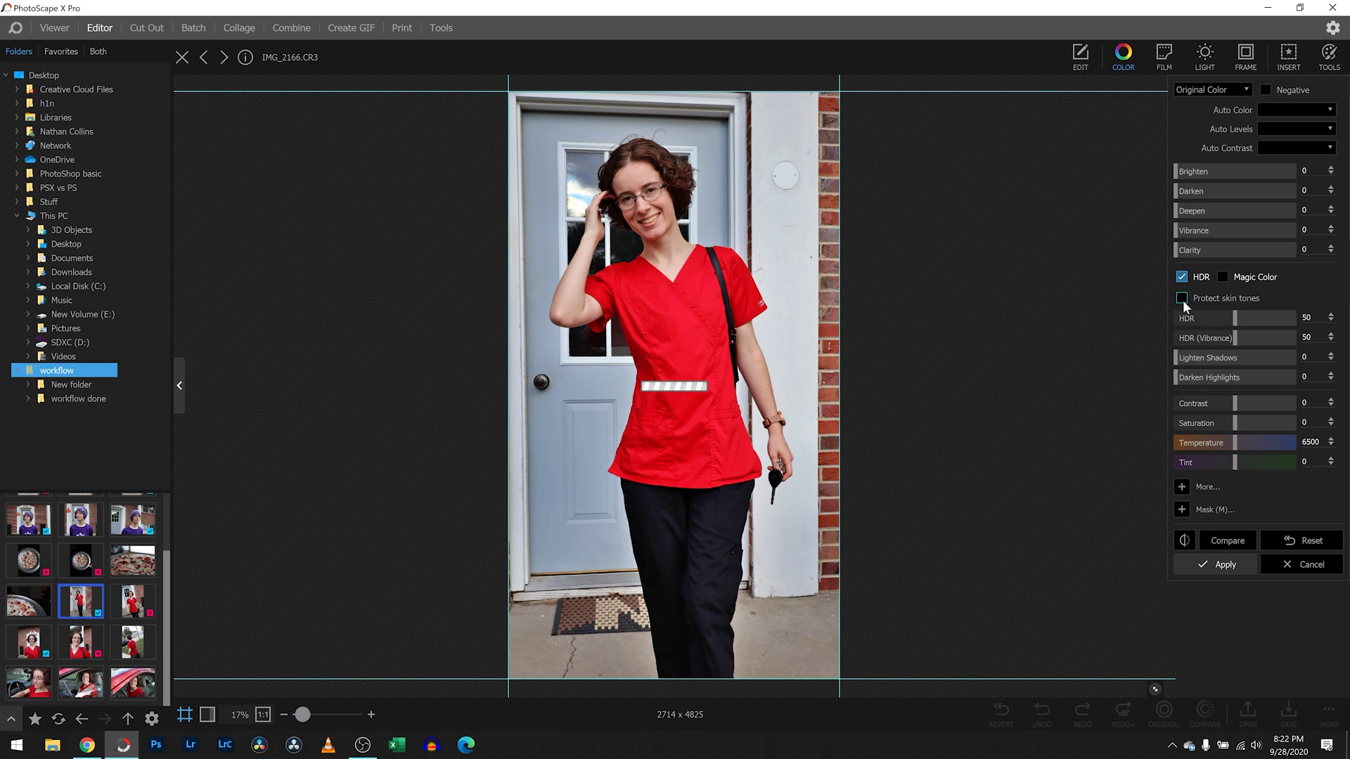
pyautogui.click(1182, 510)
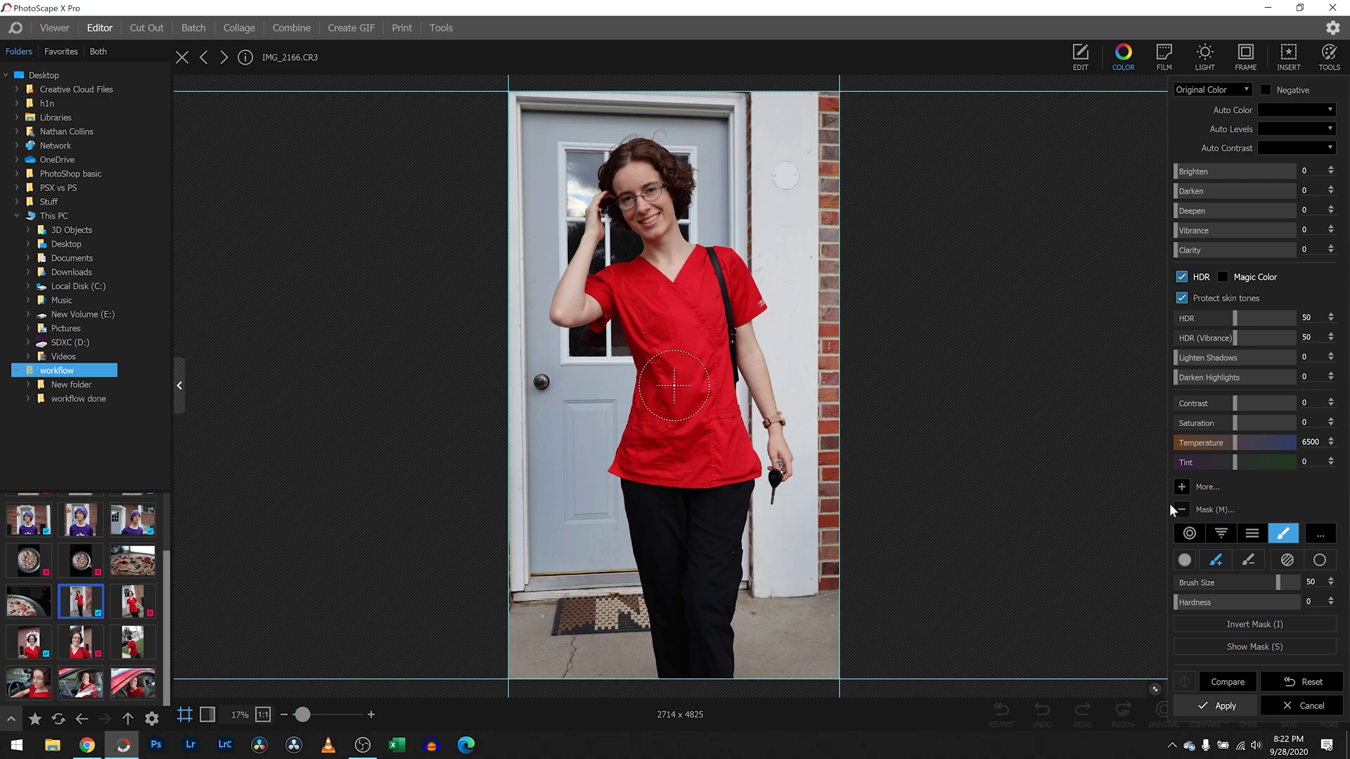
pyautogui.click(1290, 559)
pyautogui.click(1248, 561)
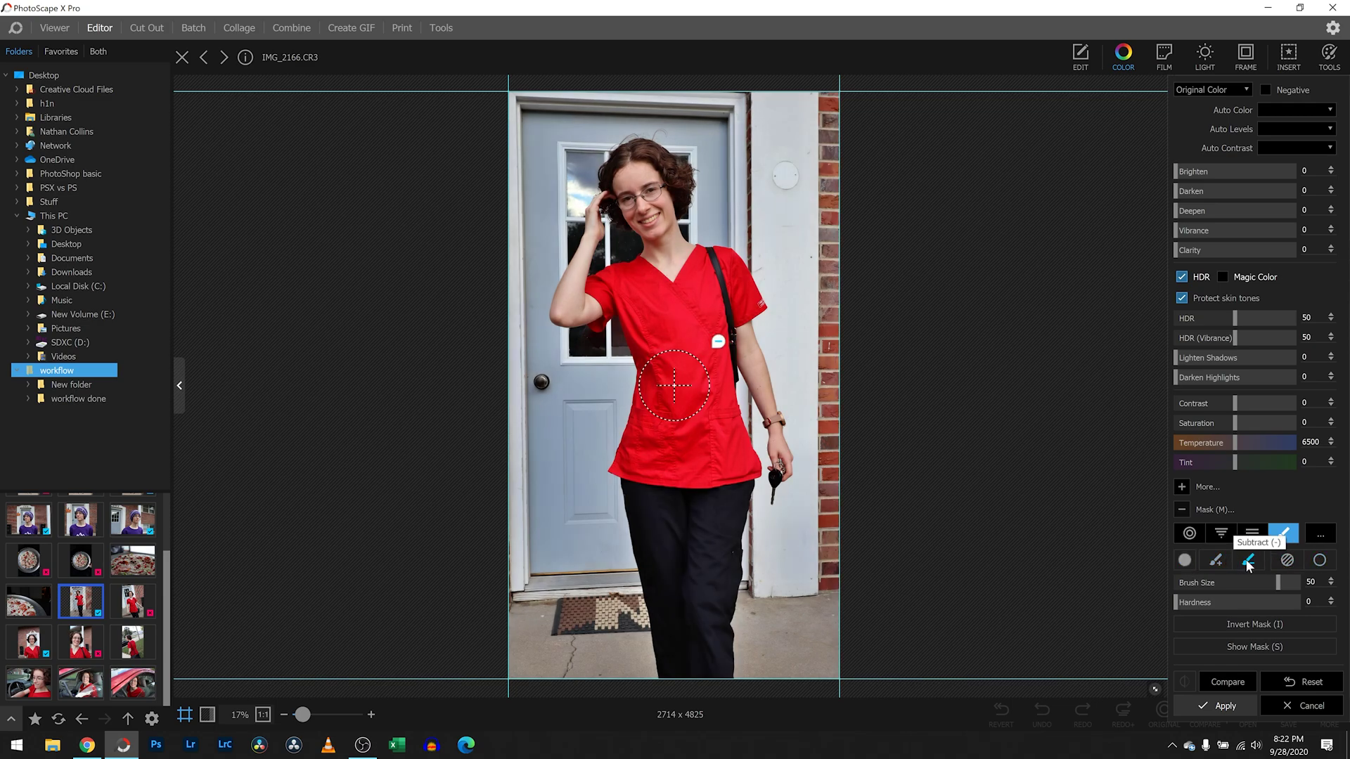
# Step: Try brushing the red shirt out of the HDR mask with a size 50 brush at zero hardness
pyautogui.click(611, 294)
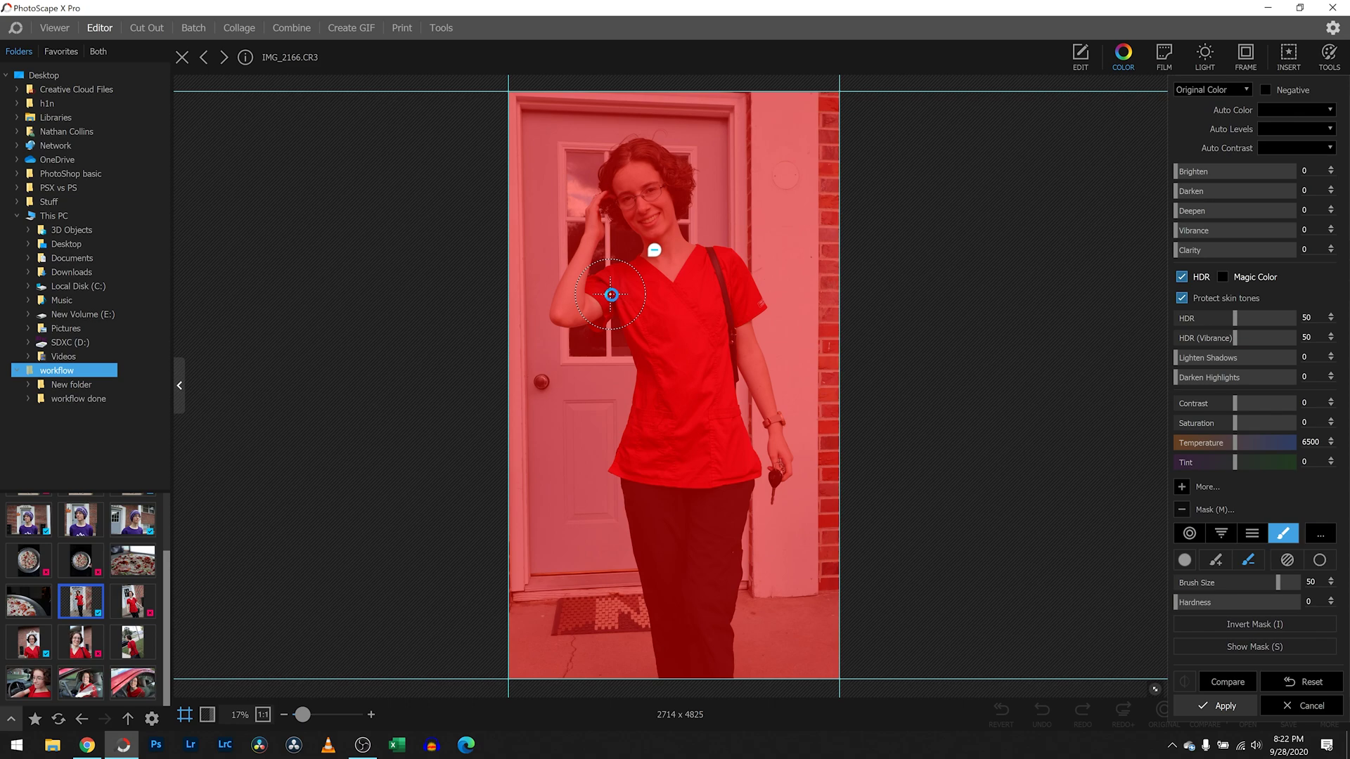
pyautogui.moveTo(610, 294); pyautogui.dragTo(612, 286)
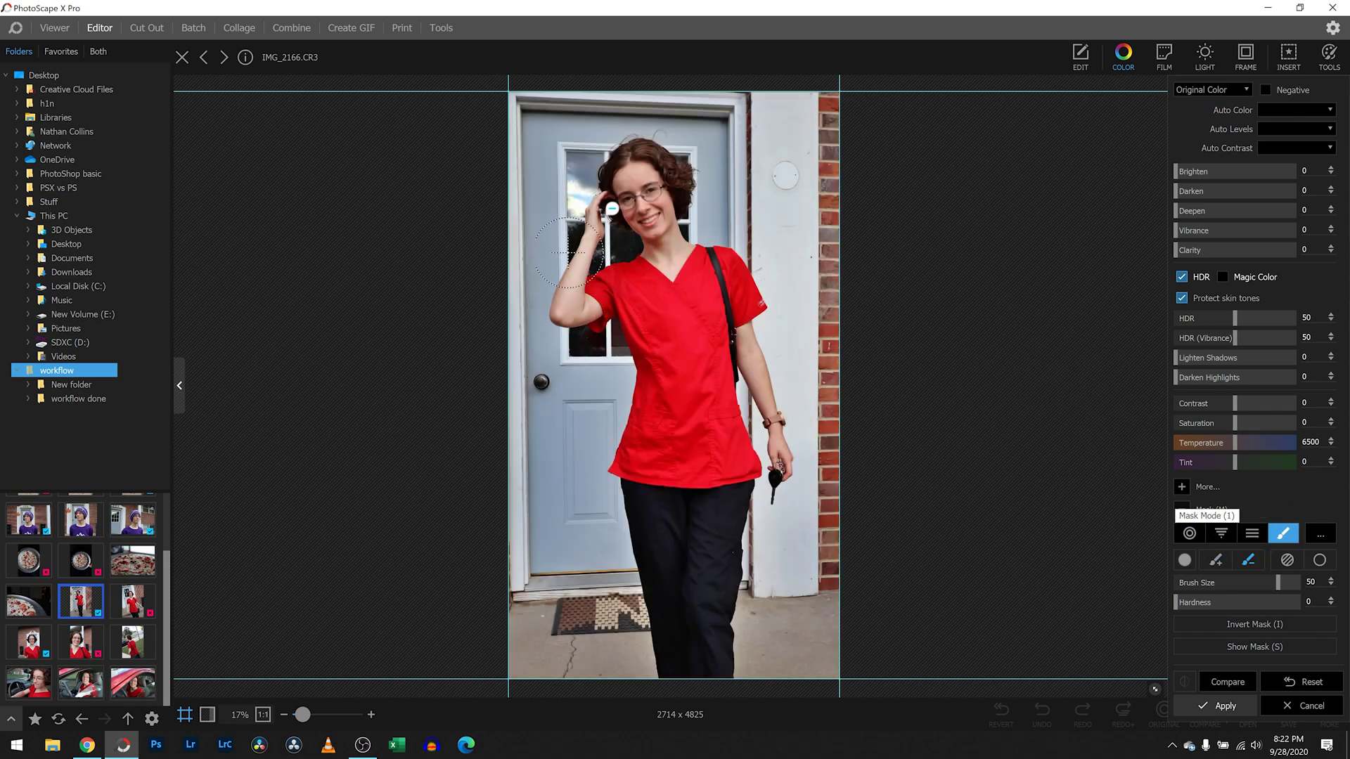
pyautogui.moveTo(604, 285)
pyautogui.mouseDown()
pyautogui.moveTo(632, 287)
pyautogui.moveTo(669, 312)
pyautogui.moveTo(633, 287)
pyautogui.moveTo(607, 290)
pyautogui.moveTo(641, 298)
pyautogui.moveTo(698, 420)
pyautogui.moveTo(689, 388)
pyautogui.mouseUp()
# Step: Set the mask brush hardness to 82 and brush the whole red shirt out of the HDR mask
pyautogui.click(1215, 560)
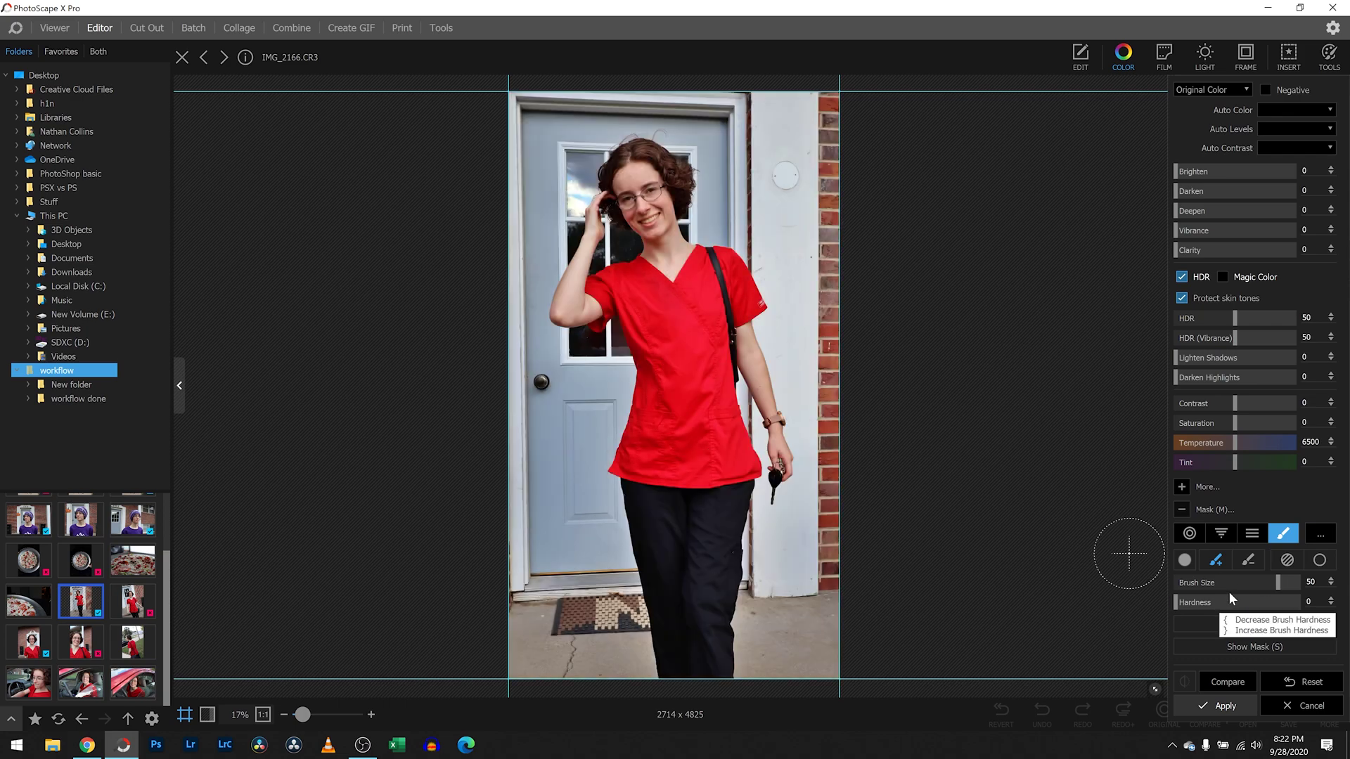
pyautogui.moveTo(1230, 597); pyautogui.dragTo(1277, 601)
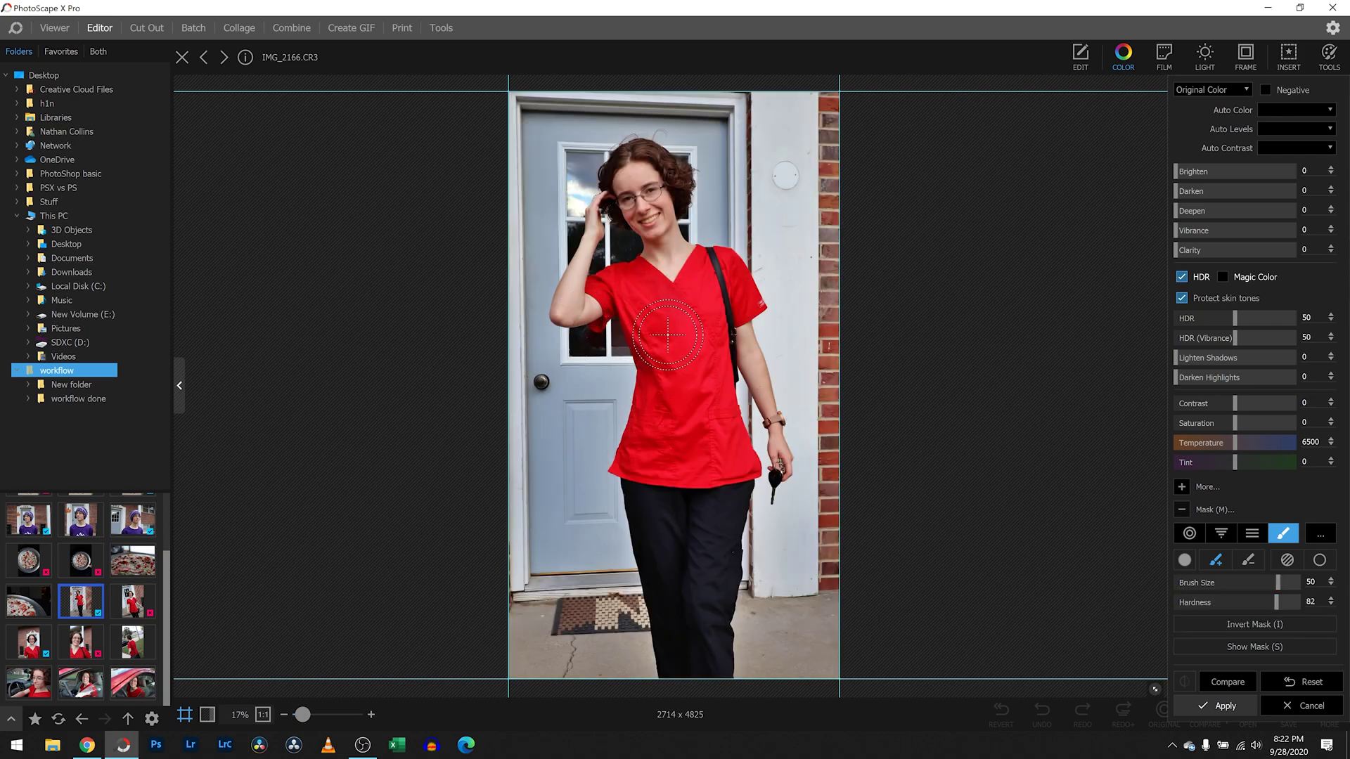
pyautogui.moveTo(668, 334)
pyautogui.mouseDown()
pyautogui.moveTo(651, 331)
pyautogui.moveTo(692, 387)
pyautogui.moveTo(687, 407)
pyautogui.moveTo(674, 345)
pyautogui.mouseUp()
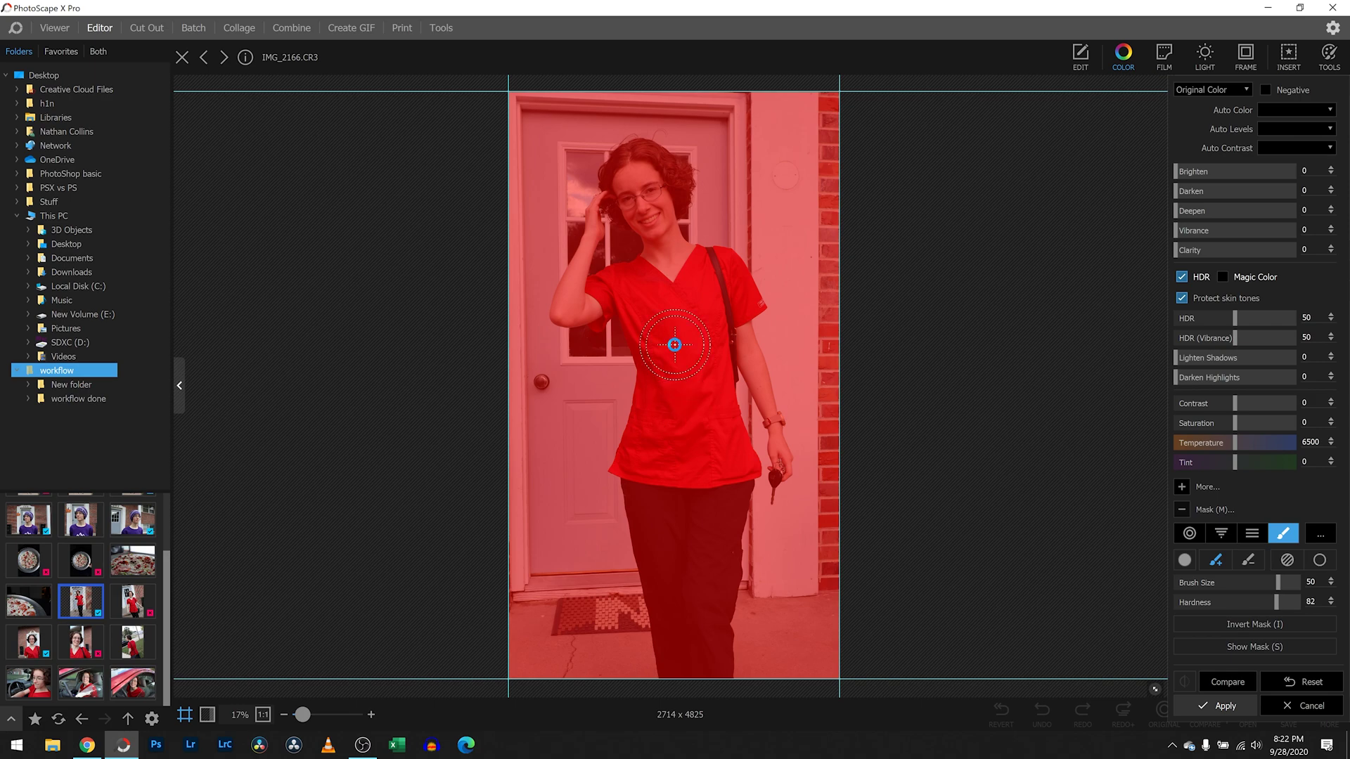
pyautogui.click(1249, 560)
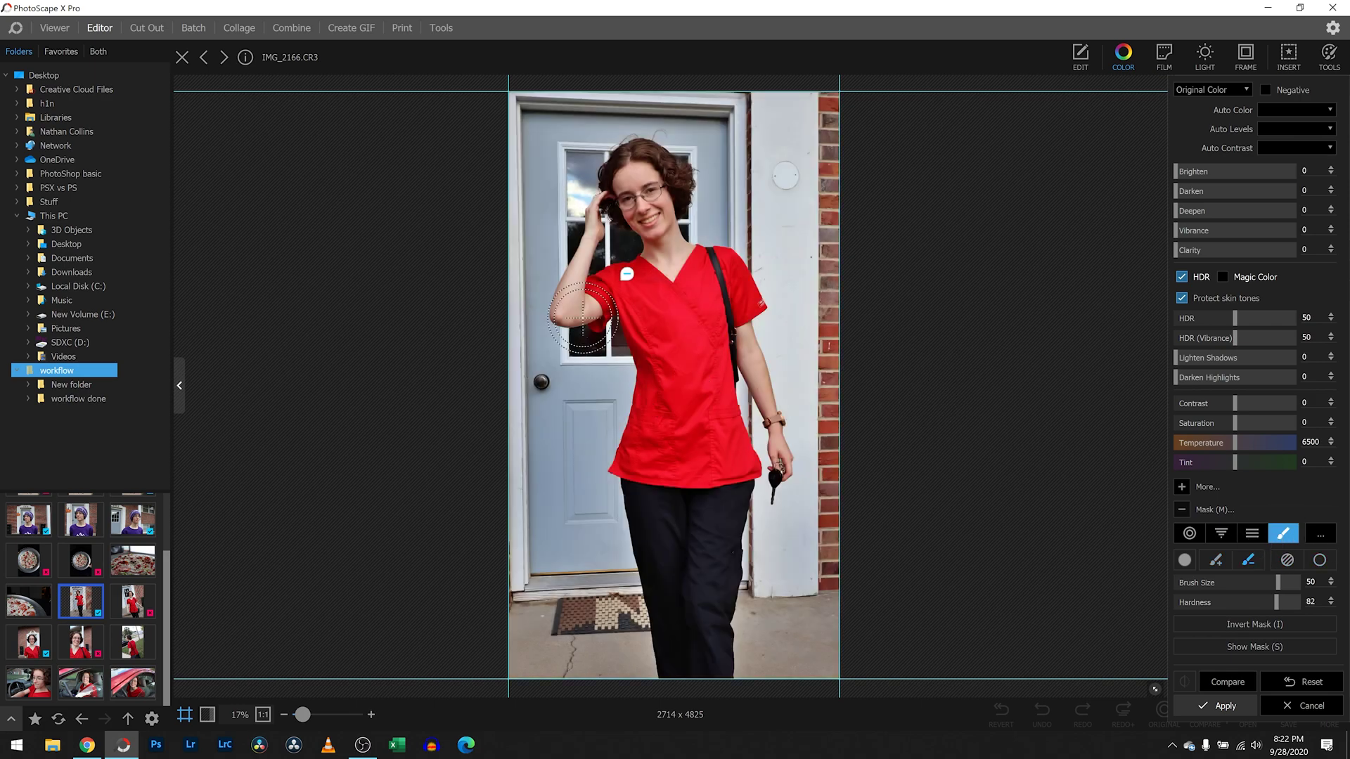
pyautogui.moveTo(668, 337)
pyautogui.mouseDown()
pyautogui.moveTo(686, 400)
pyautogui.moveTo(642, 286)
pyautogui.moveTo(606, 296)
pyautogui.moveTo(603, 308)
pyautogui.moveTo(638, 282)
pyautogui.moveTo(690, 318)
pyautogui.moveTo(714, 300)
pyautogui.moveTo(700, 296)
pyautogui.moveTo(708, 275)
pyautogui.moveTo(727, 283)
pyautogui.moveTo(738, 303)
pyautogui.moveTo(703, 330)
pyautogui.moveTo(702, 359)
pyautogui.moveTo(741, 465)
pyautogui.moveTo(631, 460)
pyautogui.moveTo(662, 407)
pyautogui.moveTo(650, 330)
pyautogui.mouseUp()
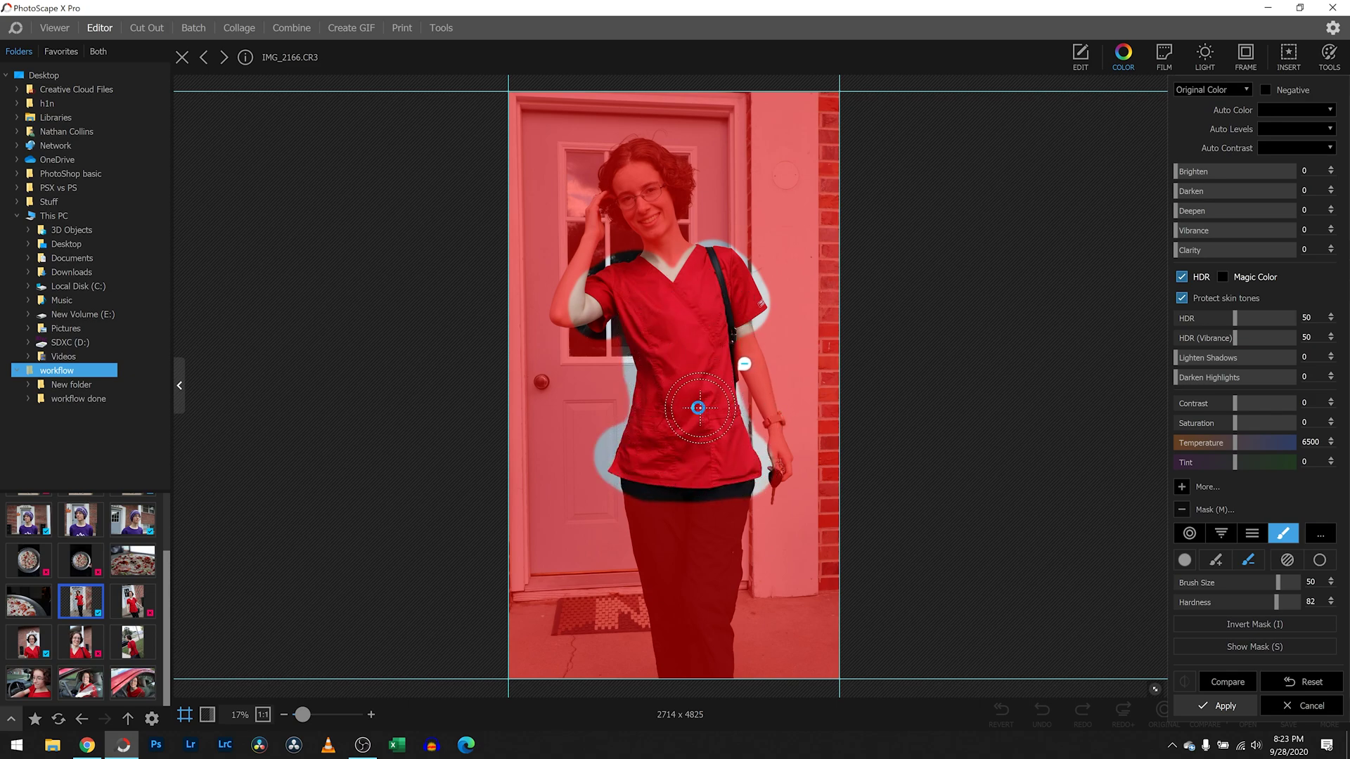
pyautogui.moveTo(699, 408)
pyautogui.mouseDown()
pyautogui.moveTo(676, 431)
pyautogui.moveTo(696, 450)
pyautogui.mouseUp()
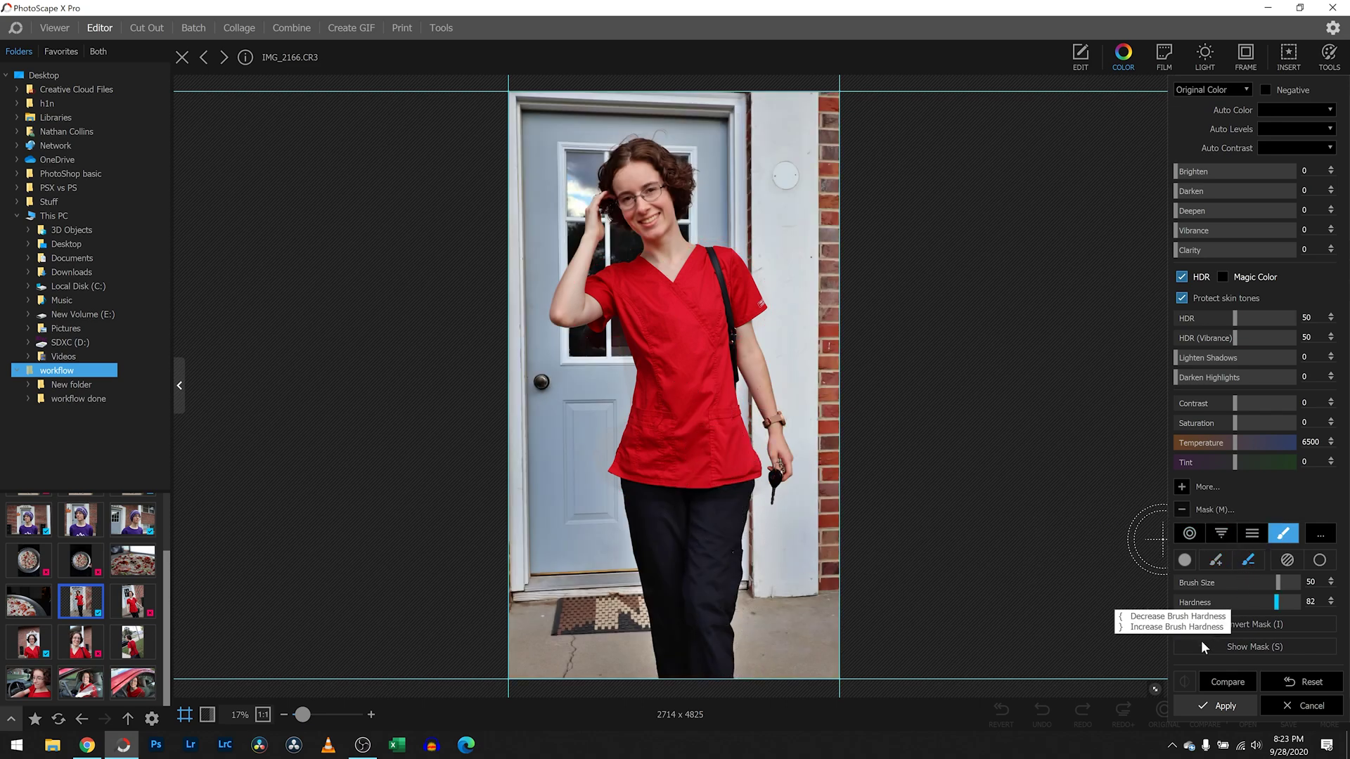
# Step: Compare the masked HDR adjustment repeatedly with the unadjusted portrait
pyautogui.click(1219, 681)
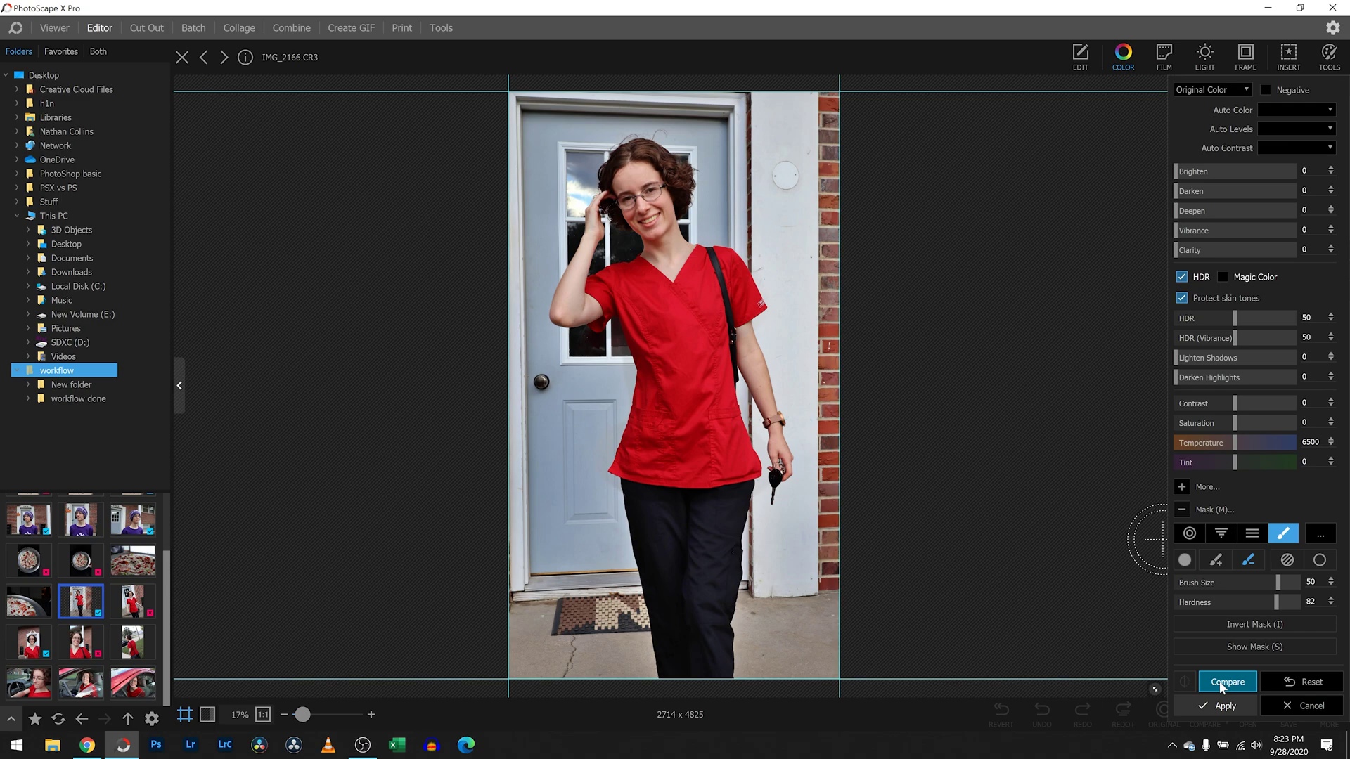
pyautogui.click(1219, 681)
pyautogui.click(1219, 682)
pyautogui.click(1219, 684)
pyautogui.click(1219, 684)
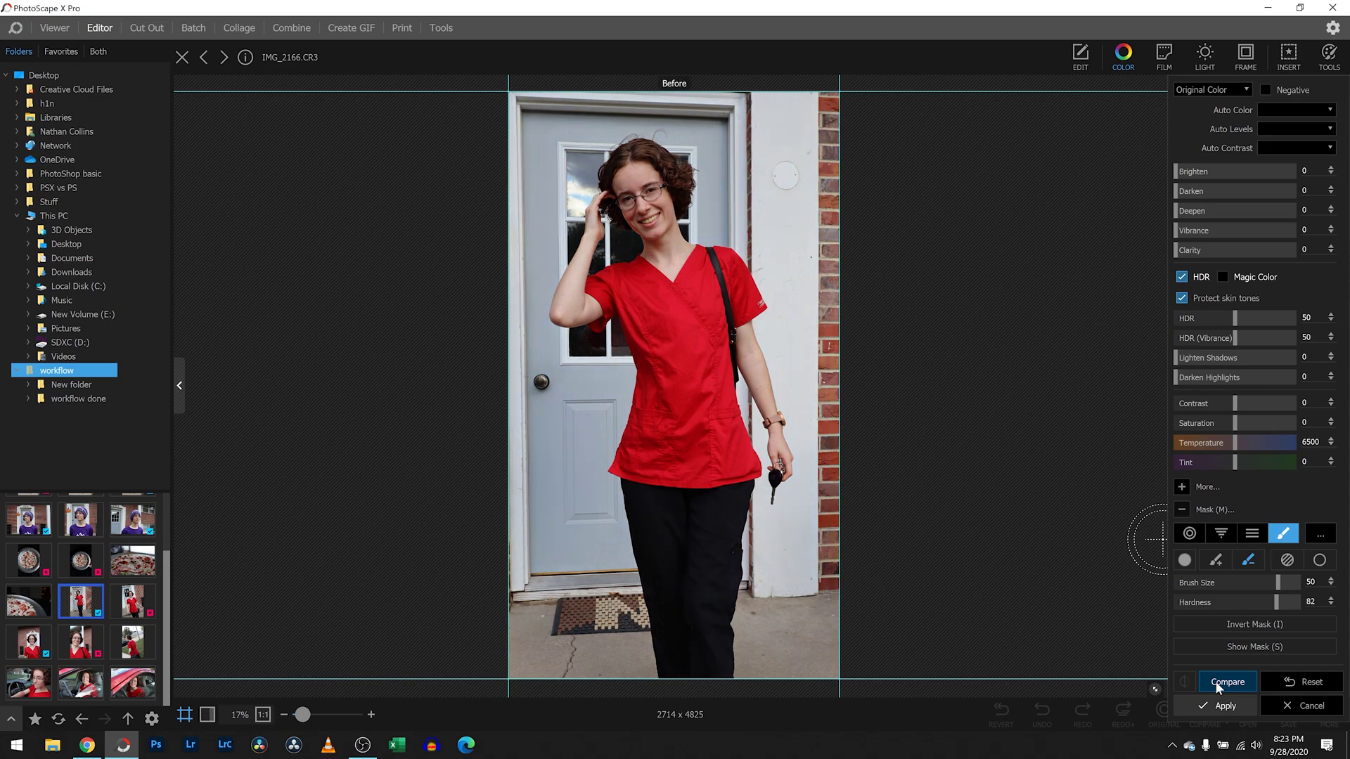
pyautogui.click(1220, 683)
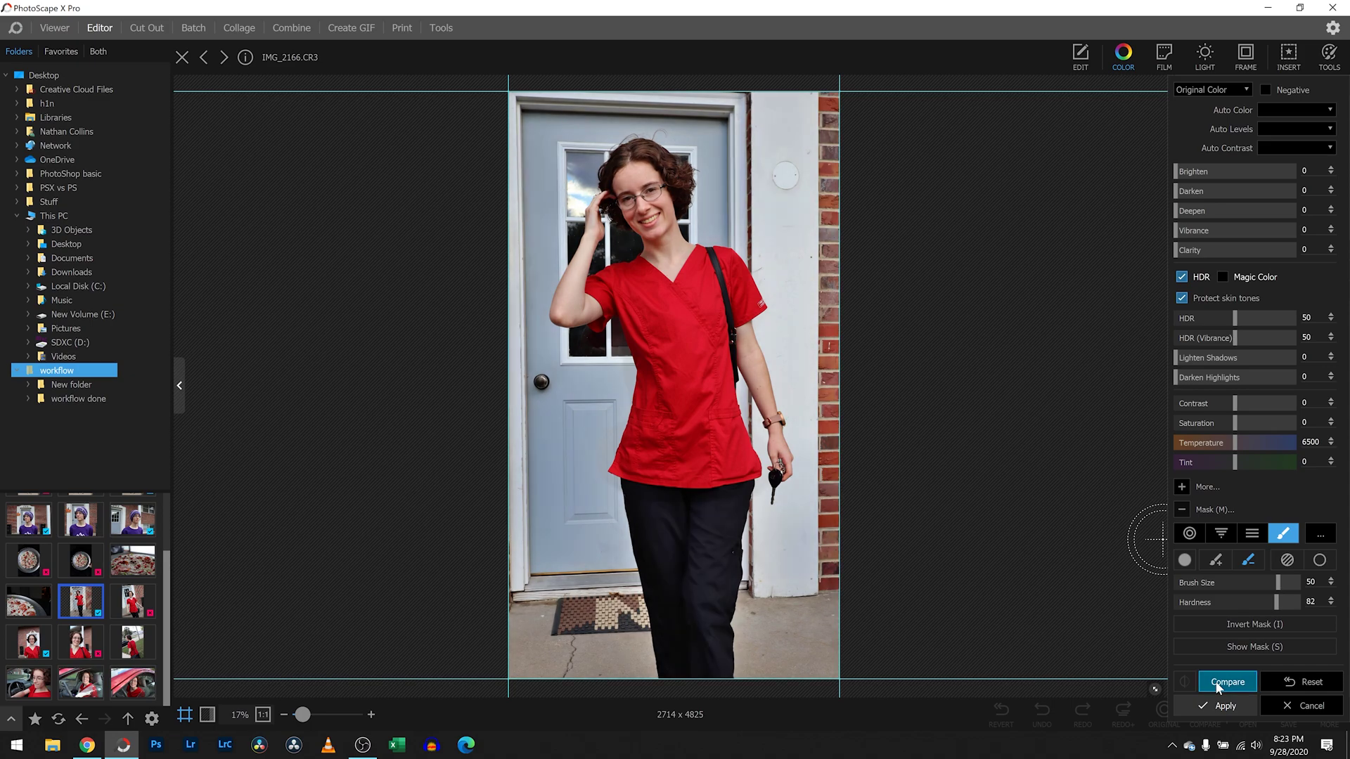
pyautogui.click(1219, 683)
pyautogui.click(1220, 684)
pyautogui.click(1219, 684)
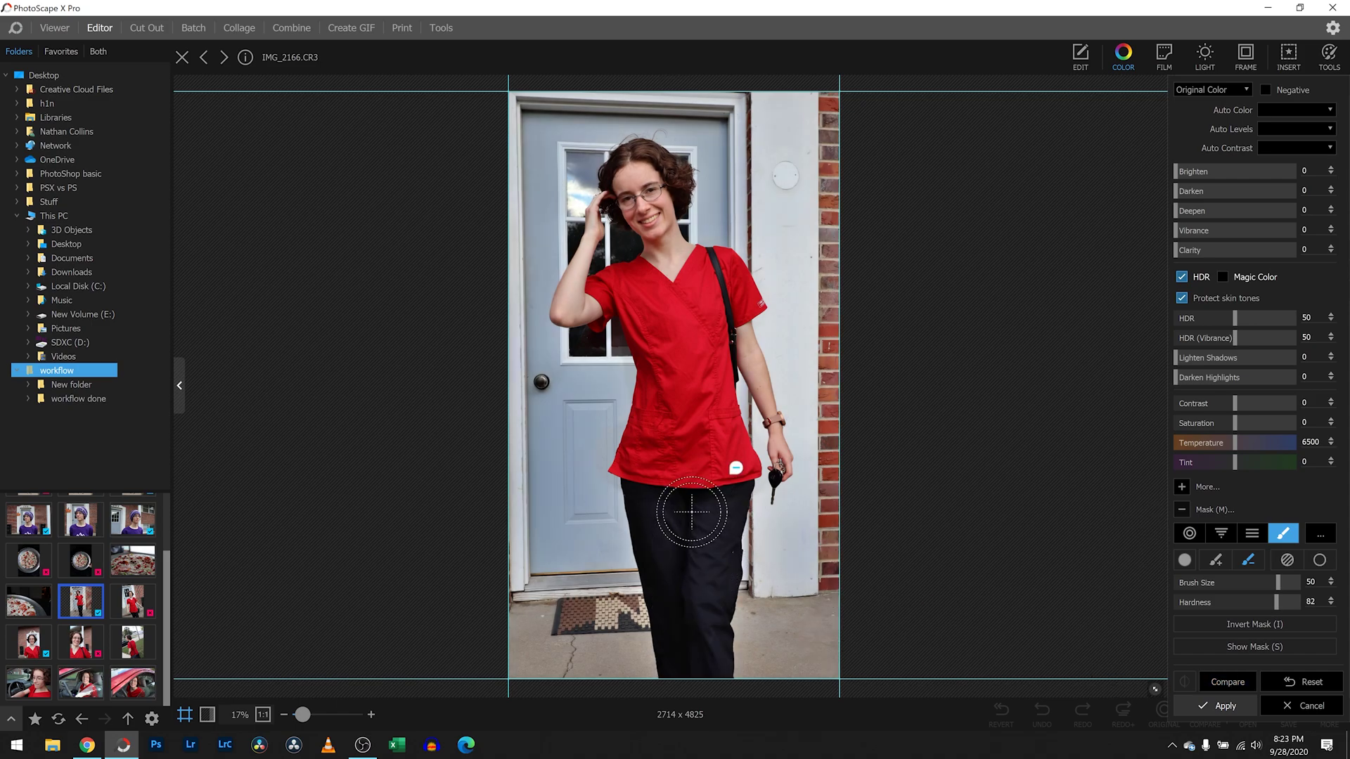
# Step: Brush the black pants out of the HDR mask, paint the door area beside the shirt back in, and apply the adjustment
pyautogui.moveTo(664, 501)
pyautogui.mouseDown()
pyautogui.moveTo(653, 496)
pyautogui.moveTo(678, 642)
pyautogui.moveTo(665, 526)
pyautogui.moveTo(711, 498)
pyautogui.moveTo(717, 506)
pyautogui.moveTo(708, 663)
pyautogui.mouseUp()
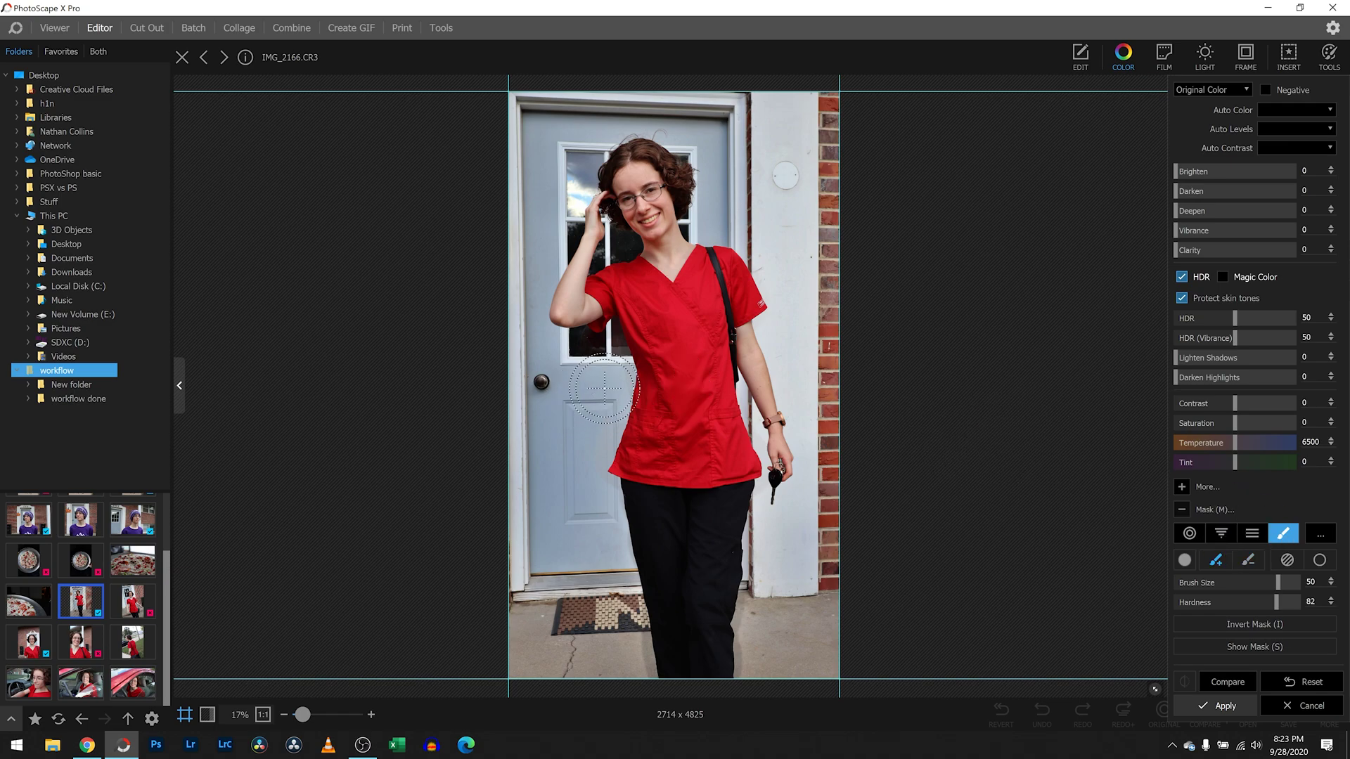
pyautogui.moveTo(603, 389)
pyautogui.mouseDown()
pyautogui.moveTo(601, 363)
pyautogui.moveTo(581, 457)
pyautogui.mouseUp()
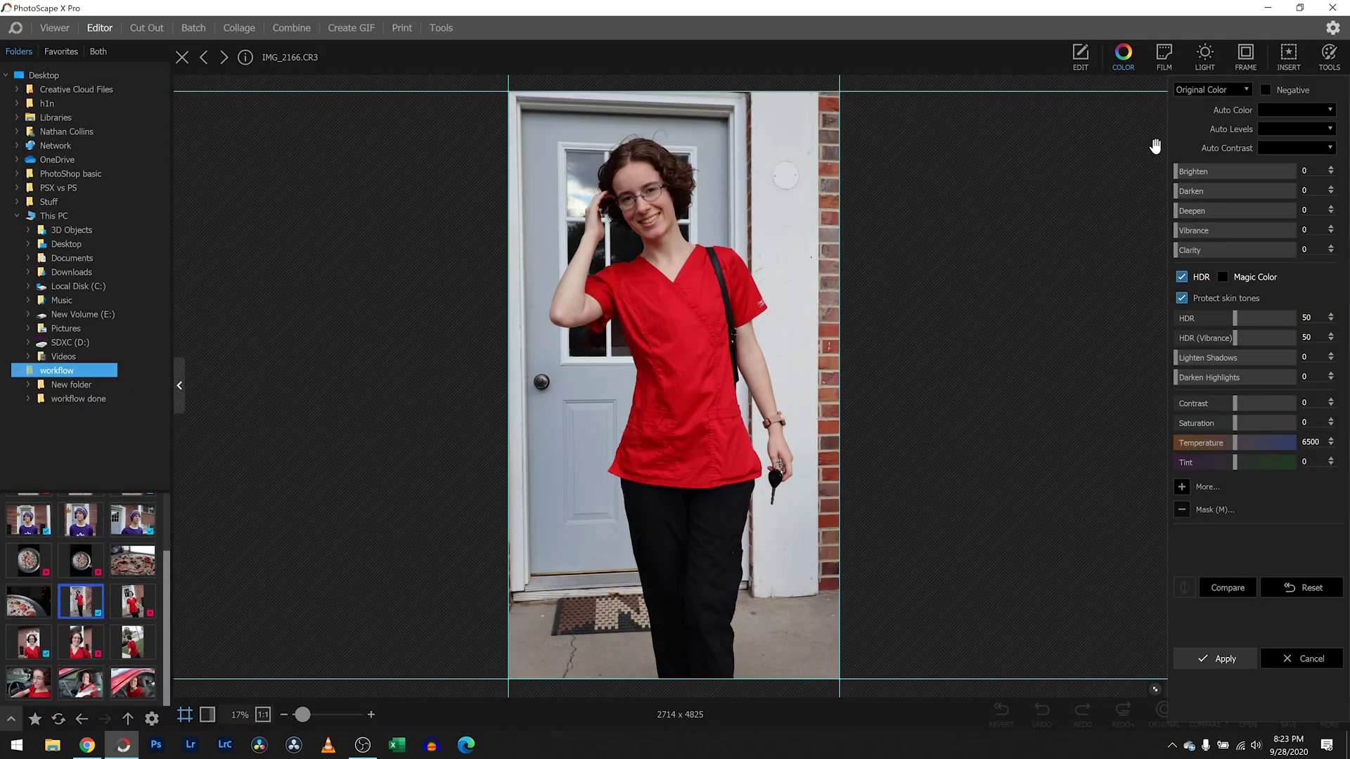
pyautogui.click(1329, 56)
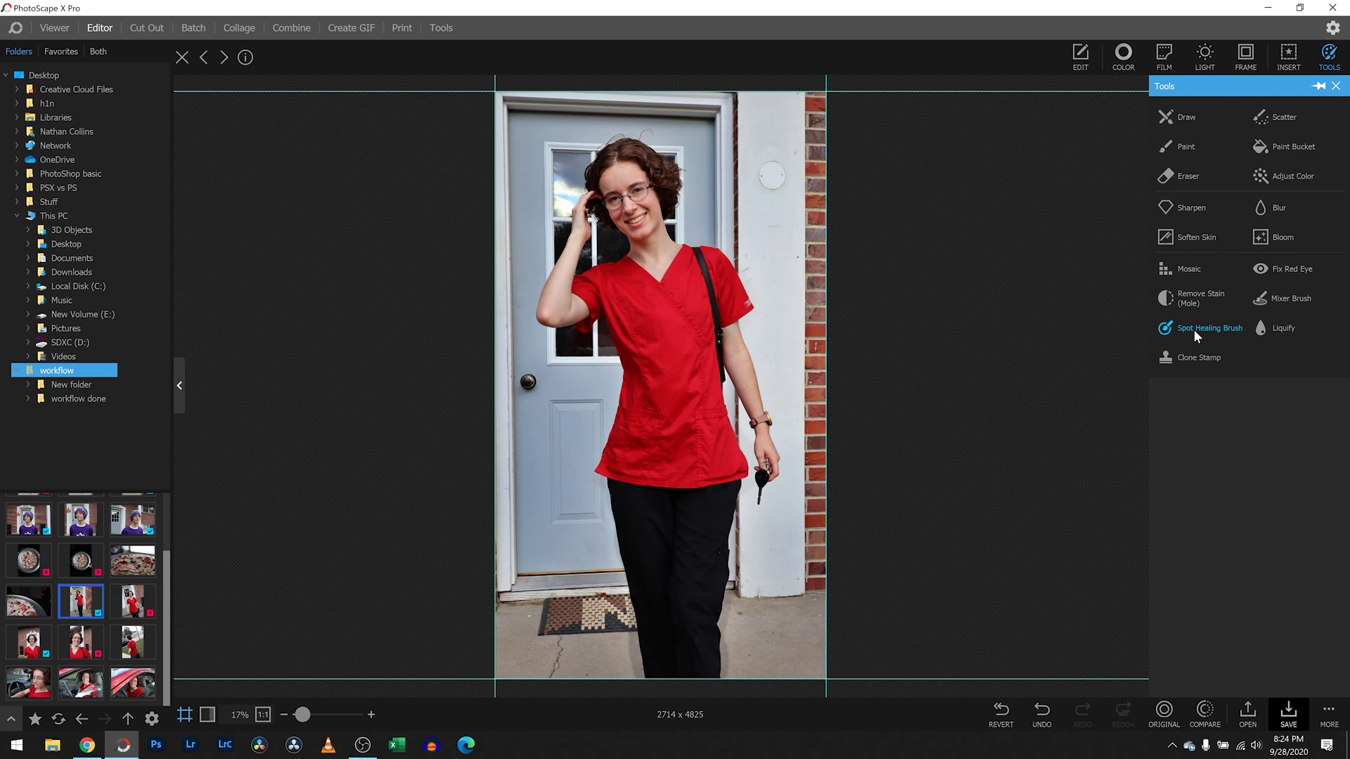
pyautogui.click(1192, 359)
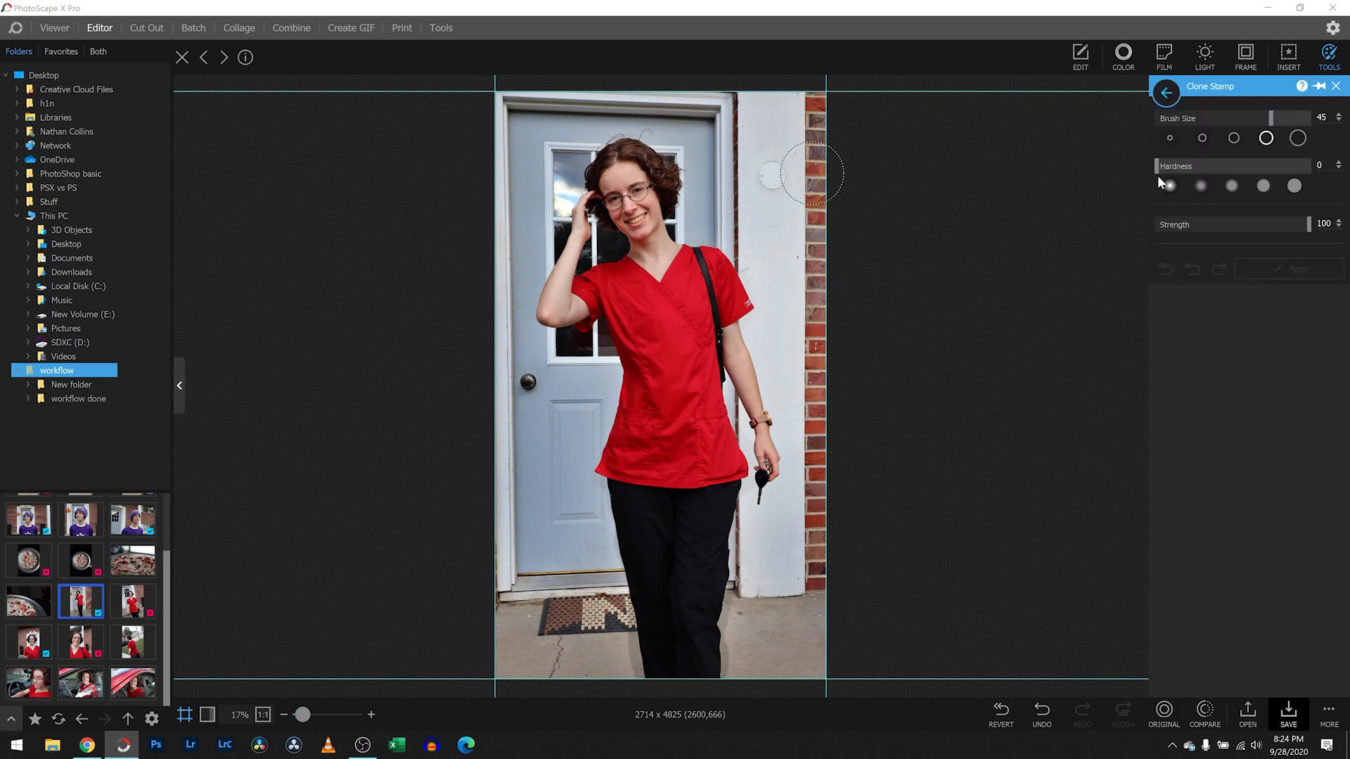
pyautogui.click(1234, 137)
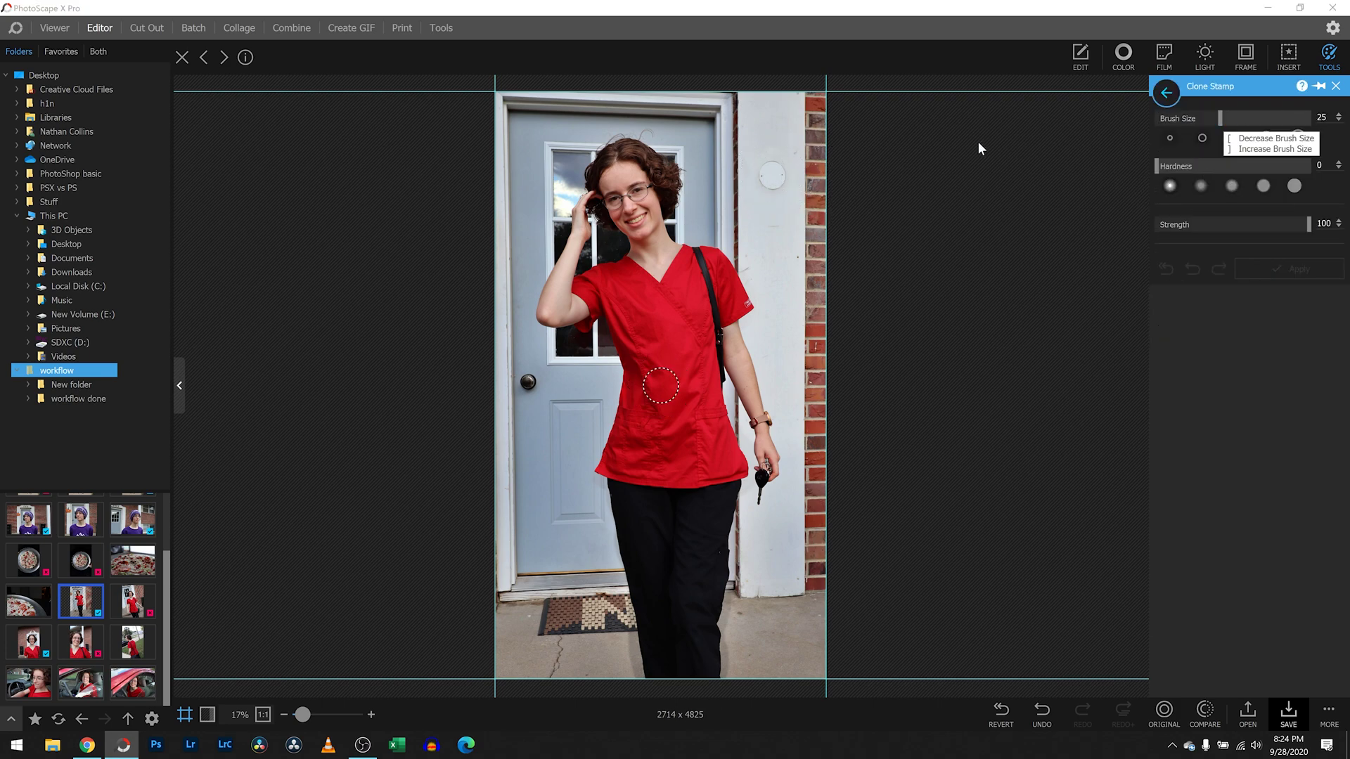
pyautogui.click(772, 176)
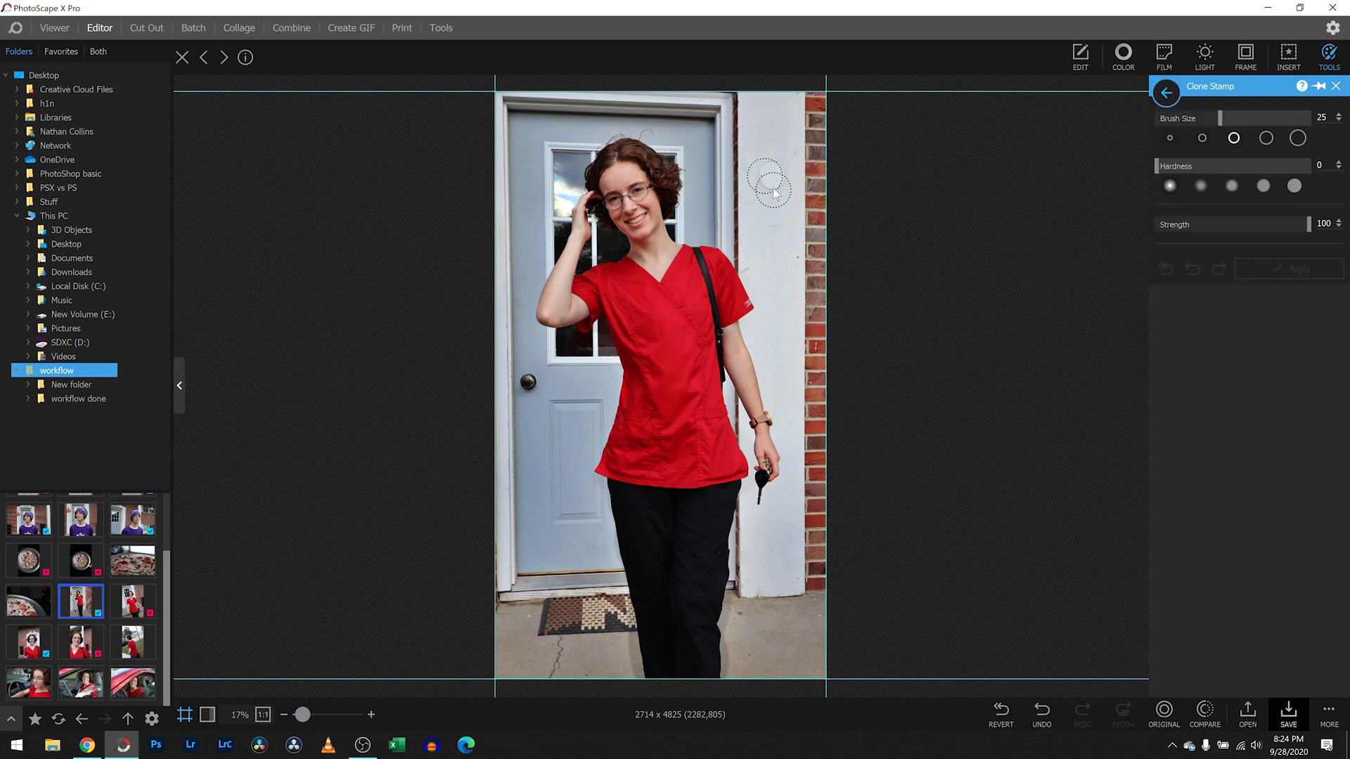
pyautogui.click(1336, 85)
# Step: Remove the round white plate from the column beside the door with the Spot Healing Brush at size 25
pyautogui.click(1328, 67)
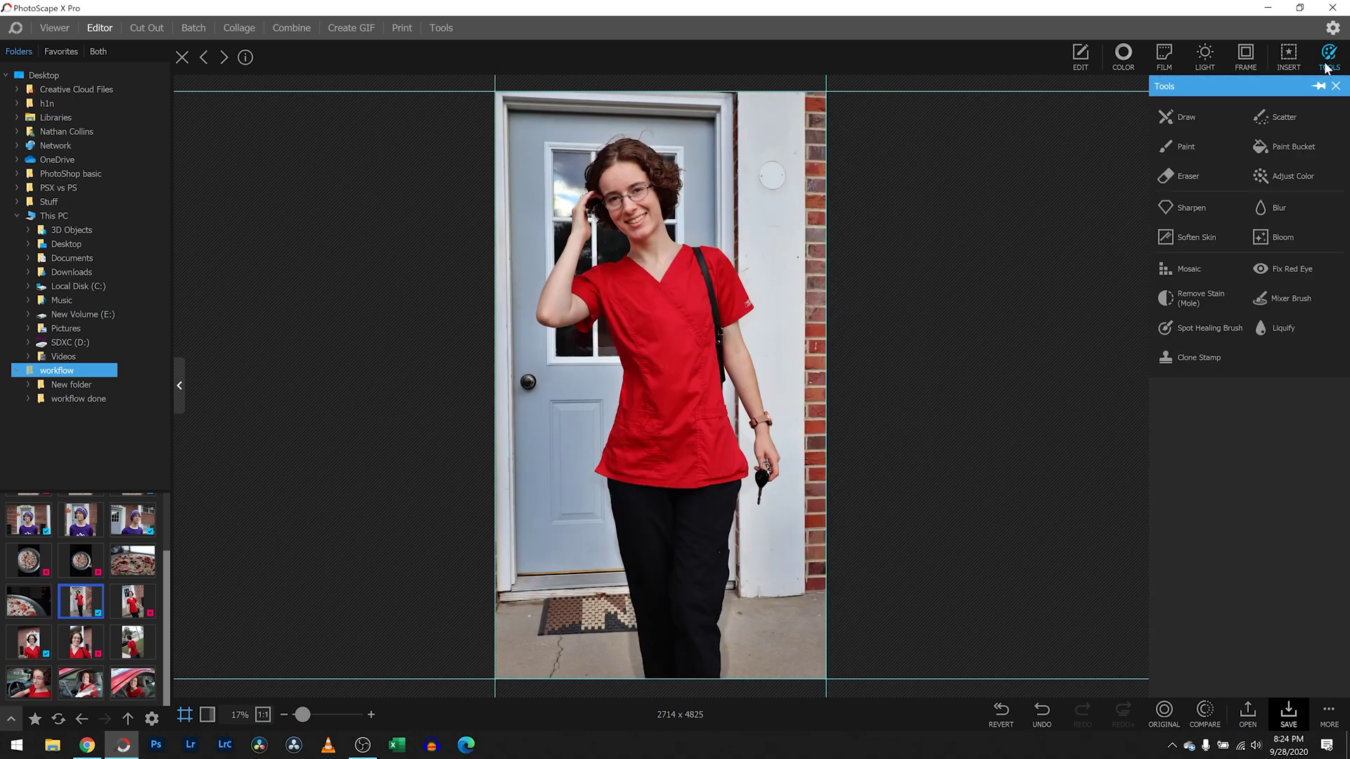
pyautogui.click(1184, 327)
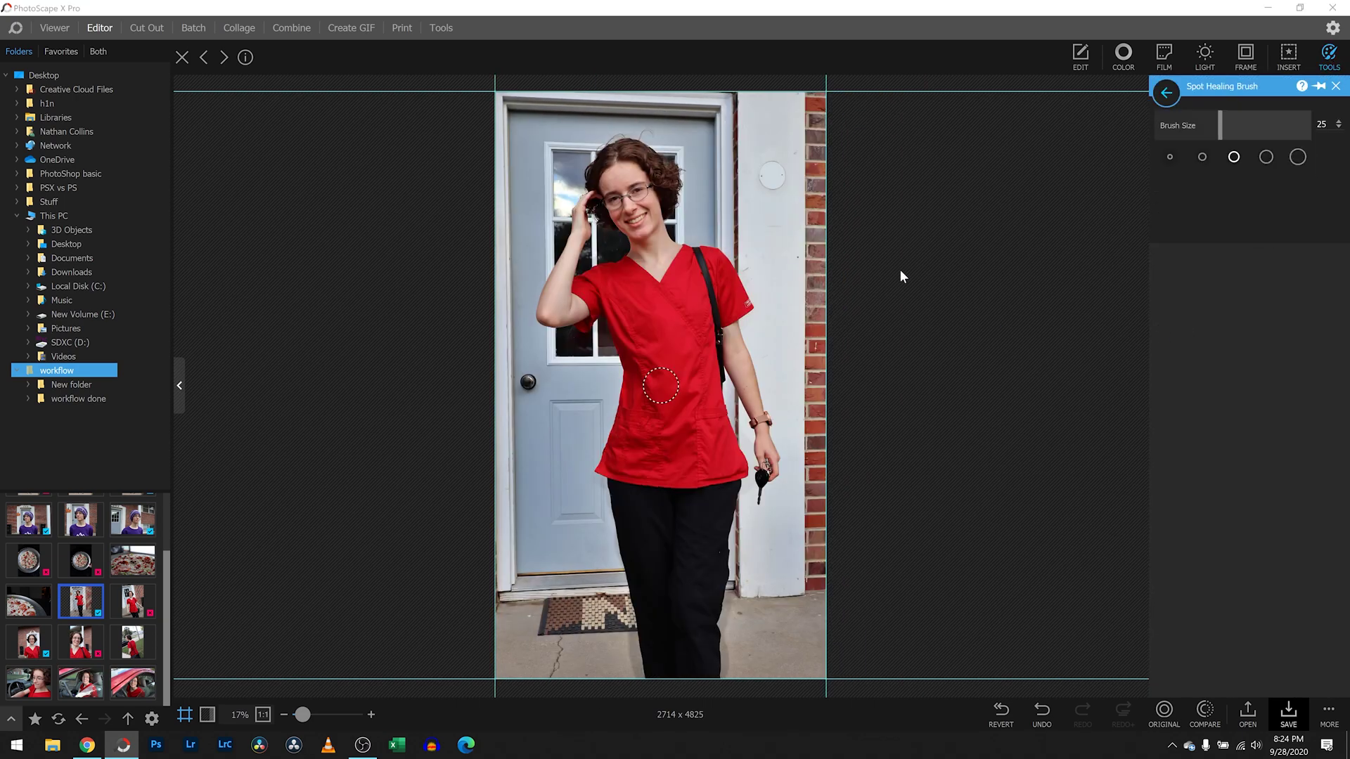
pyautogui.click(774, 175)
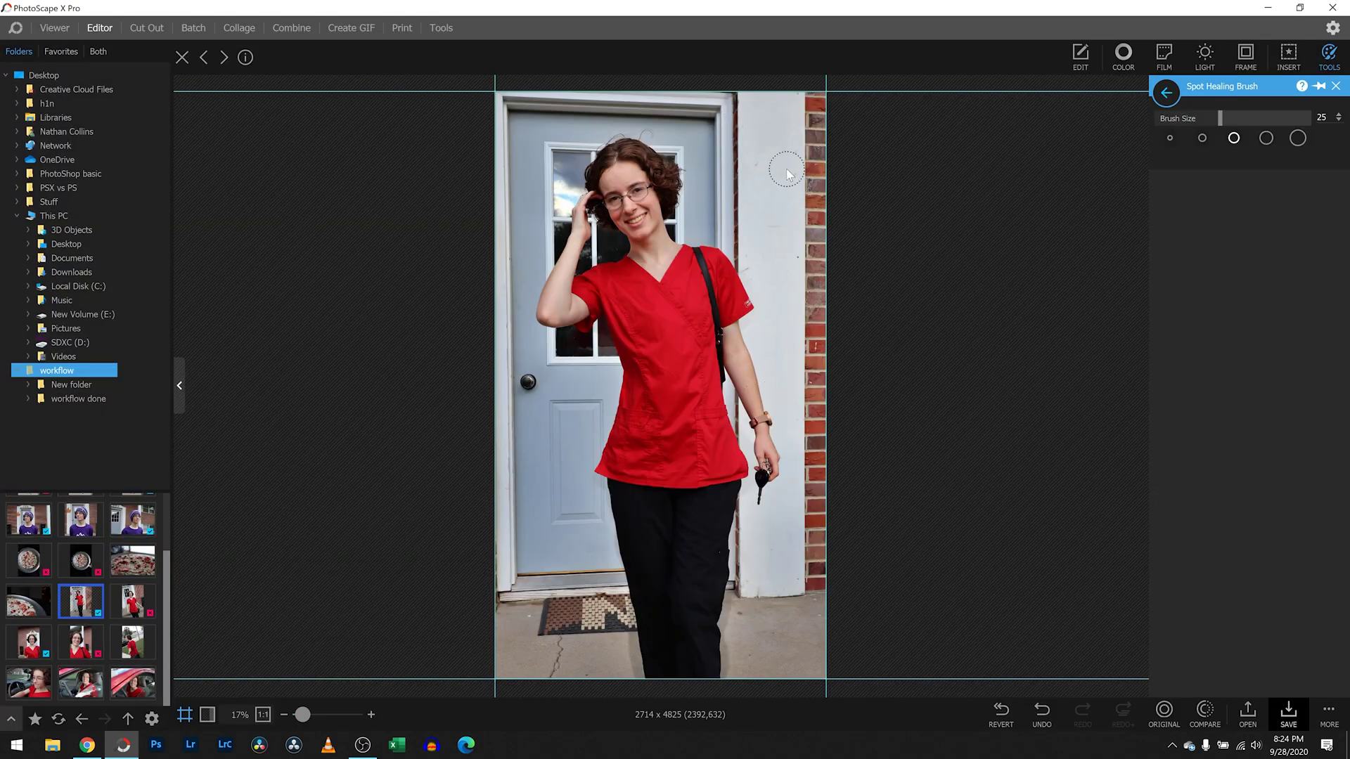
pyautogui.click(786, 160)
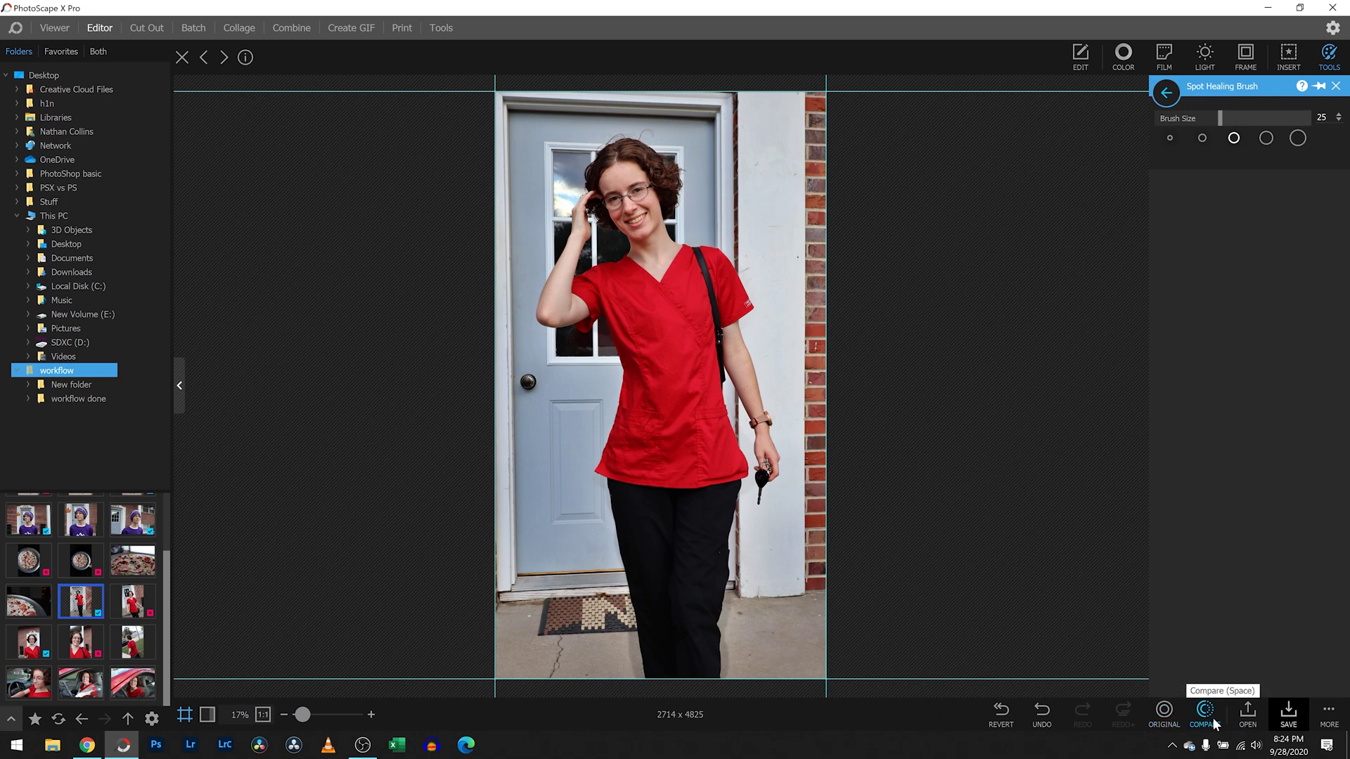
# Step: Compare the edited portrait with the original photo and with its state before the last edit, and close the healing tool
pyautogui.click(1162, 713)
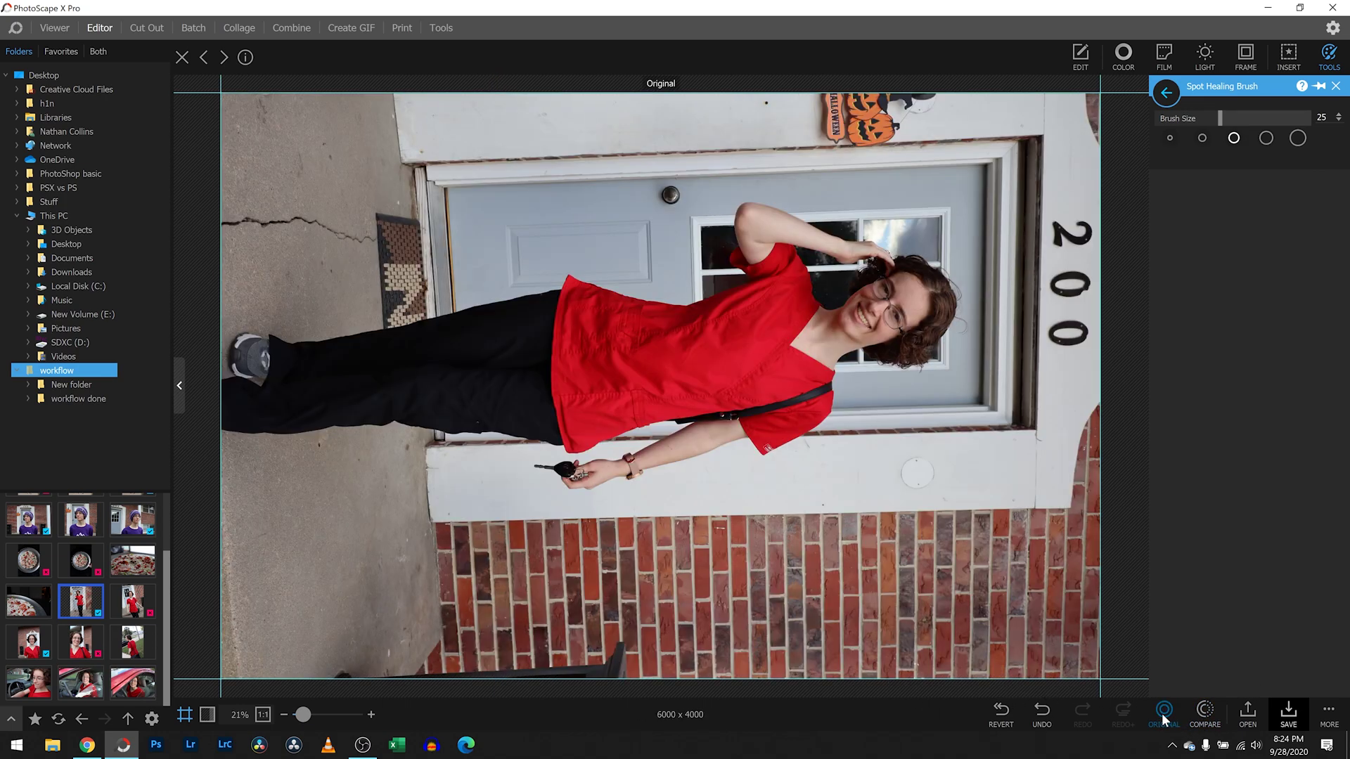
pyautogui.click(1194, 710)
pyautogui.click(1198, 715)
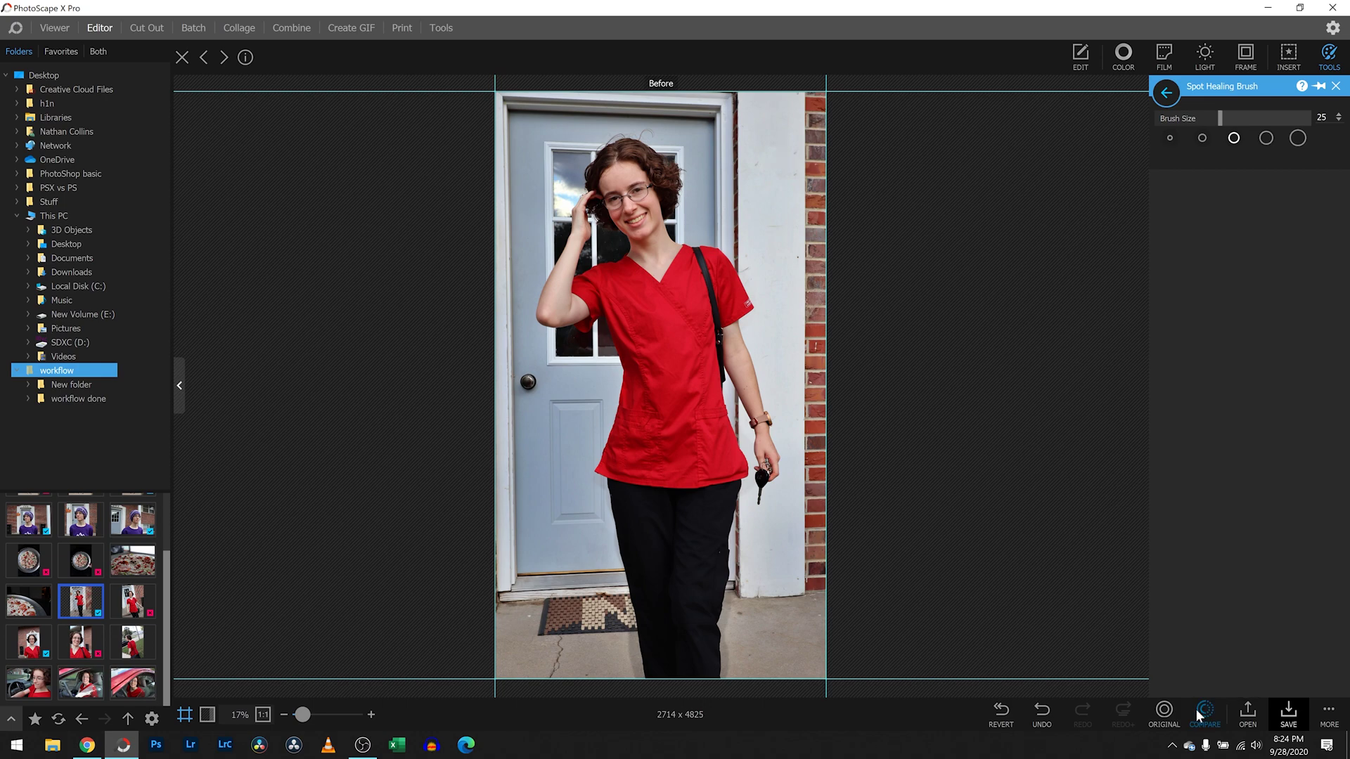
pyautogui.click(1199, 716)
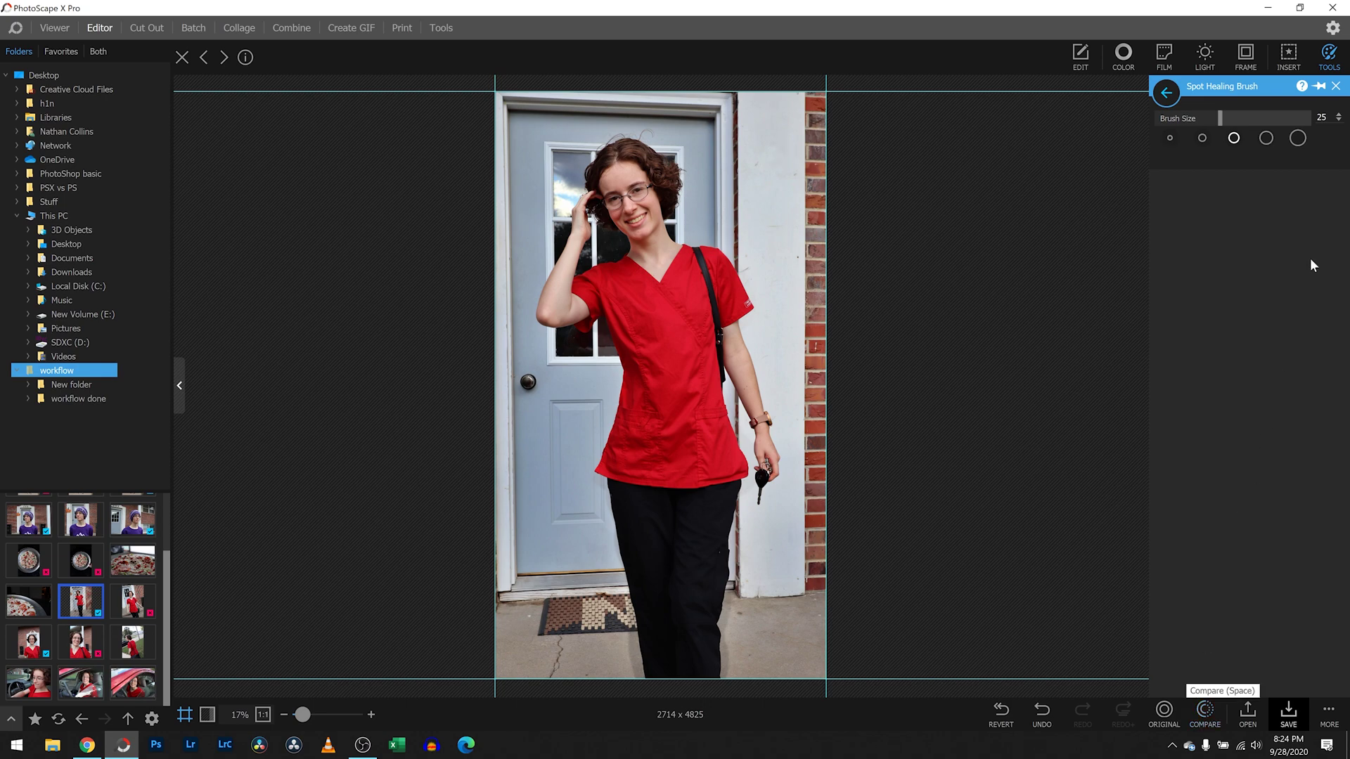
pyautogui.click(1335, 85)
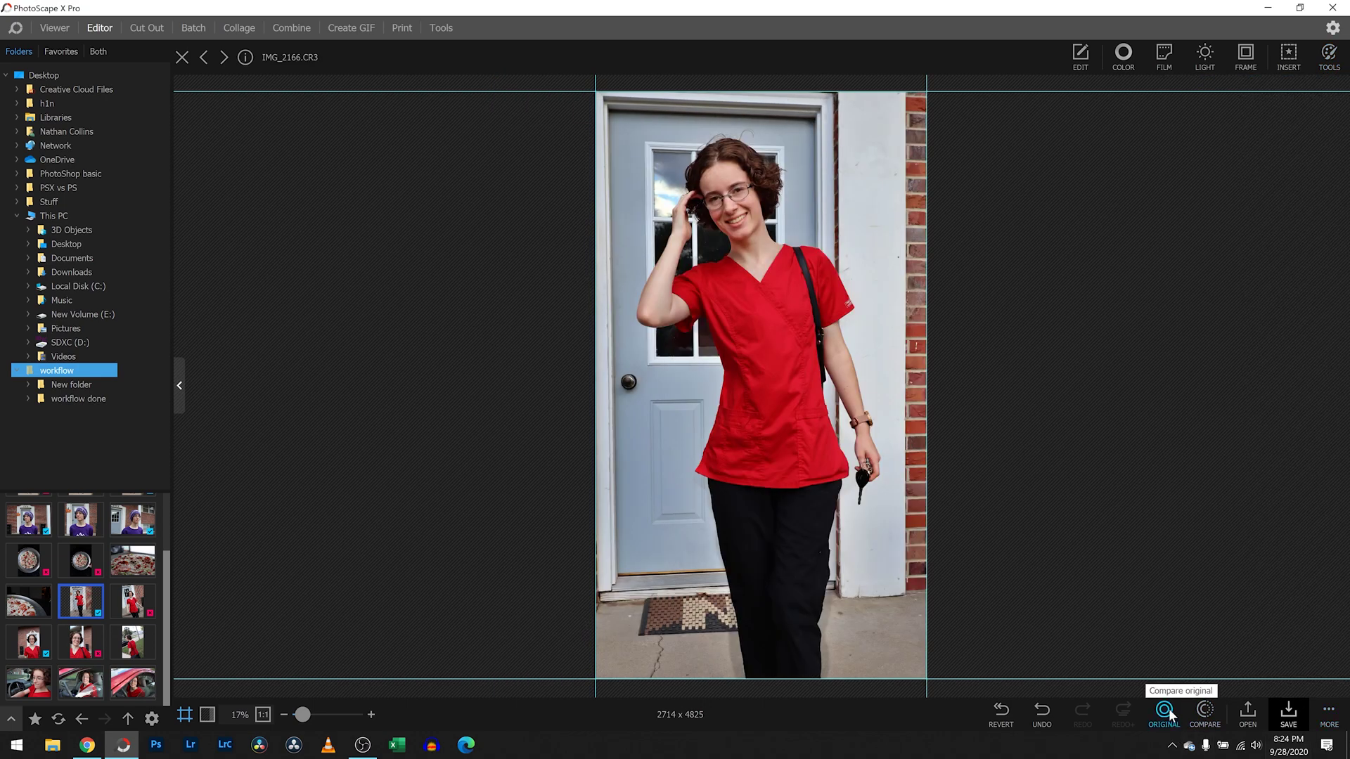
pyautogui.click(1168, 709)
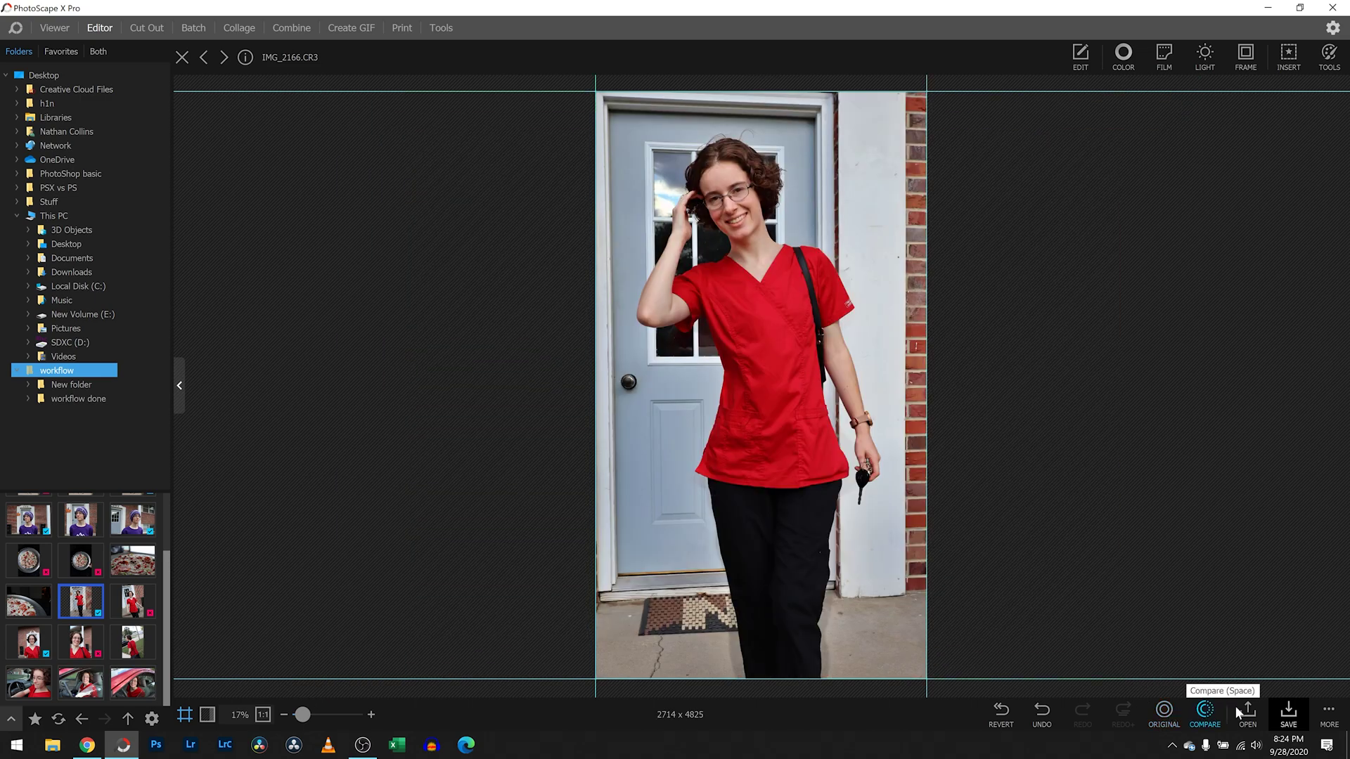
# Step: Save the portrait as JPEG IMG_2166 in the workflow done folder and close it in the editor
pyautogui.click(1328, 714)
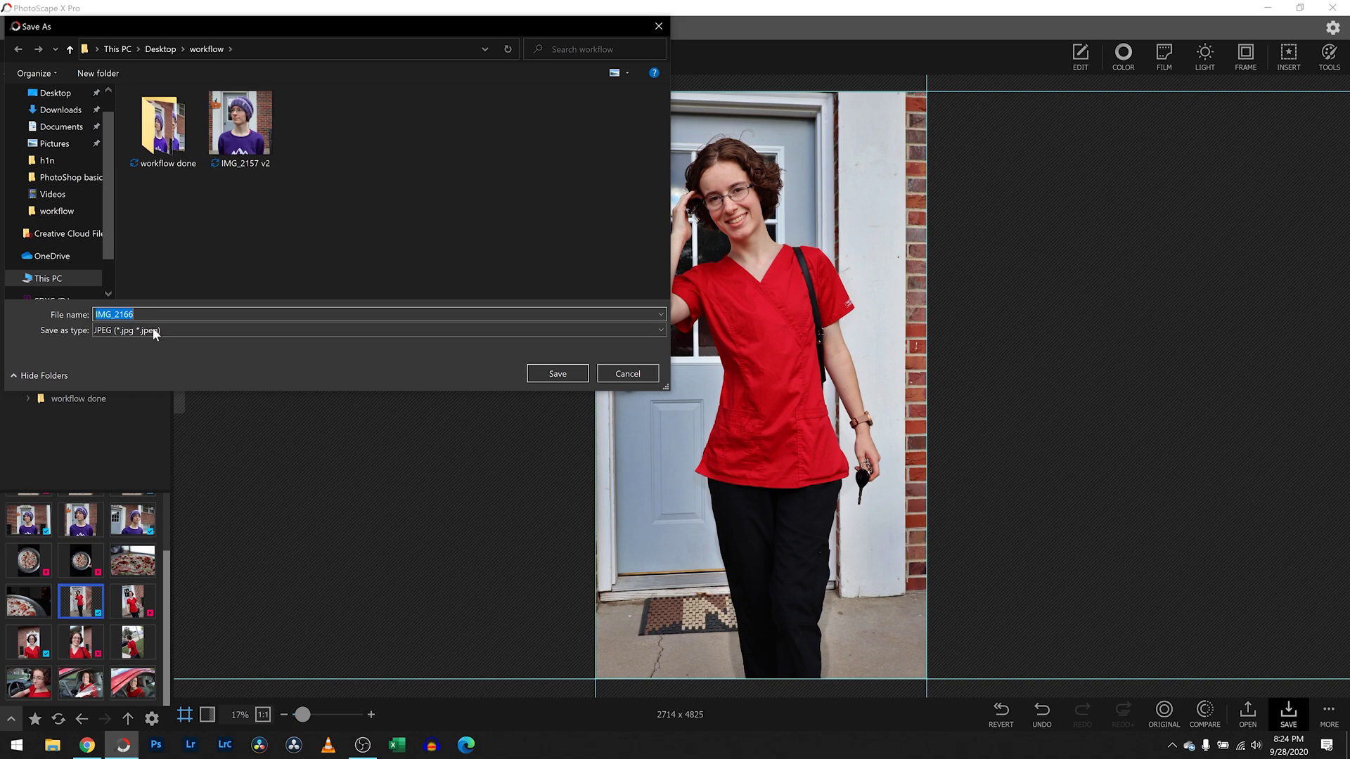
pyautogui.doubleClick(163, 127)
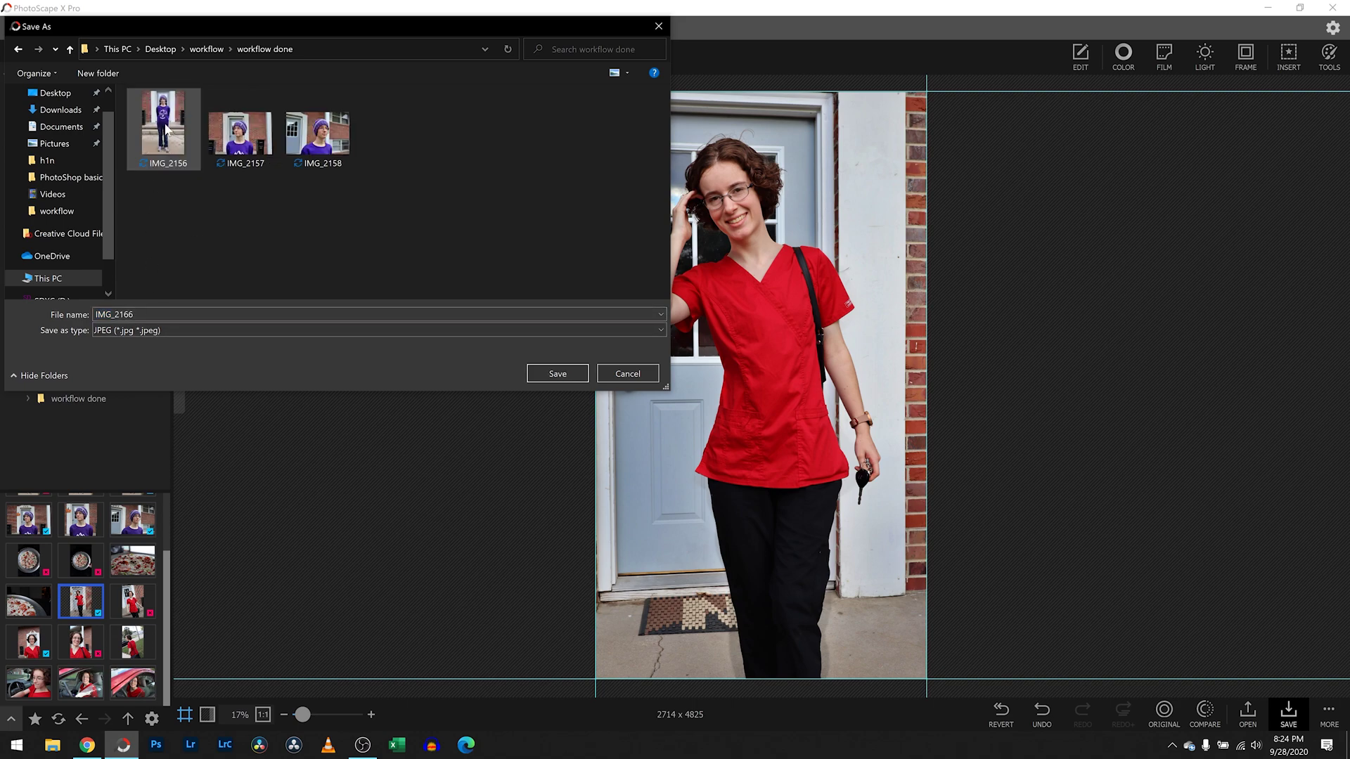
pyautogui.click(558, 374)
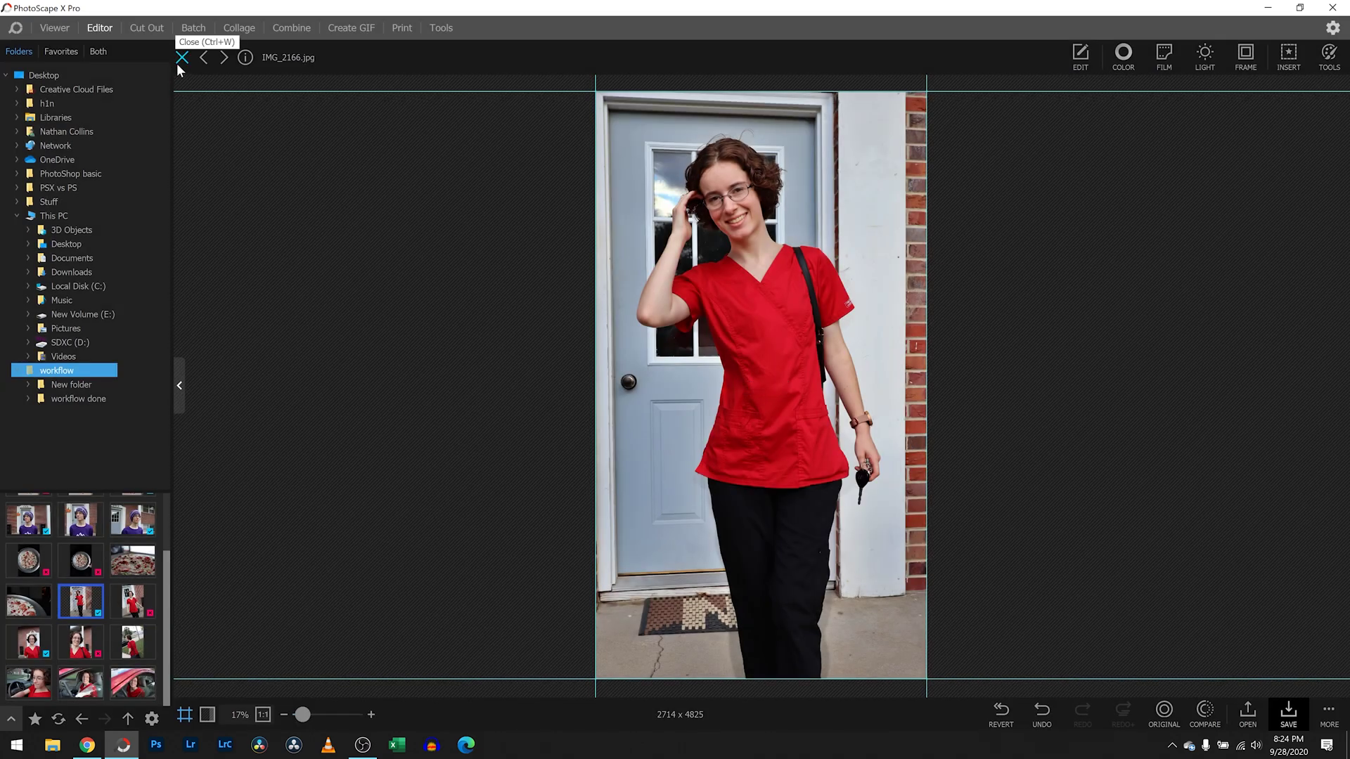
pyautogui.click(181, 57)
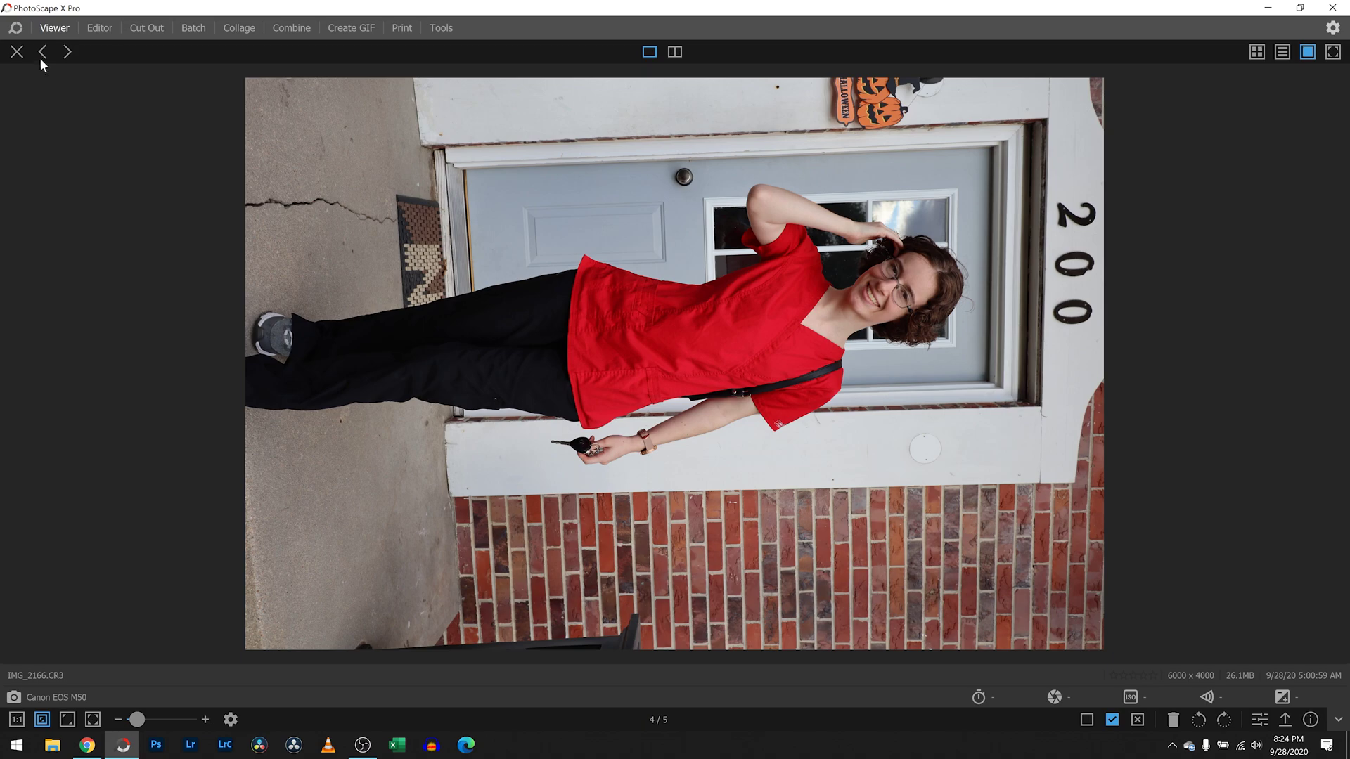
# Step: Open the flagged close-up portrait IMG_2168 in the editor and rotate it 90° counterclockwise
pyautogui.press('Escape')
pyautogui.doubleClick(396, 405)
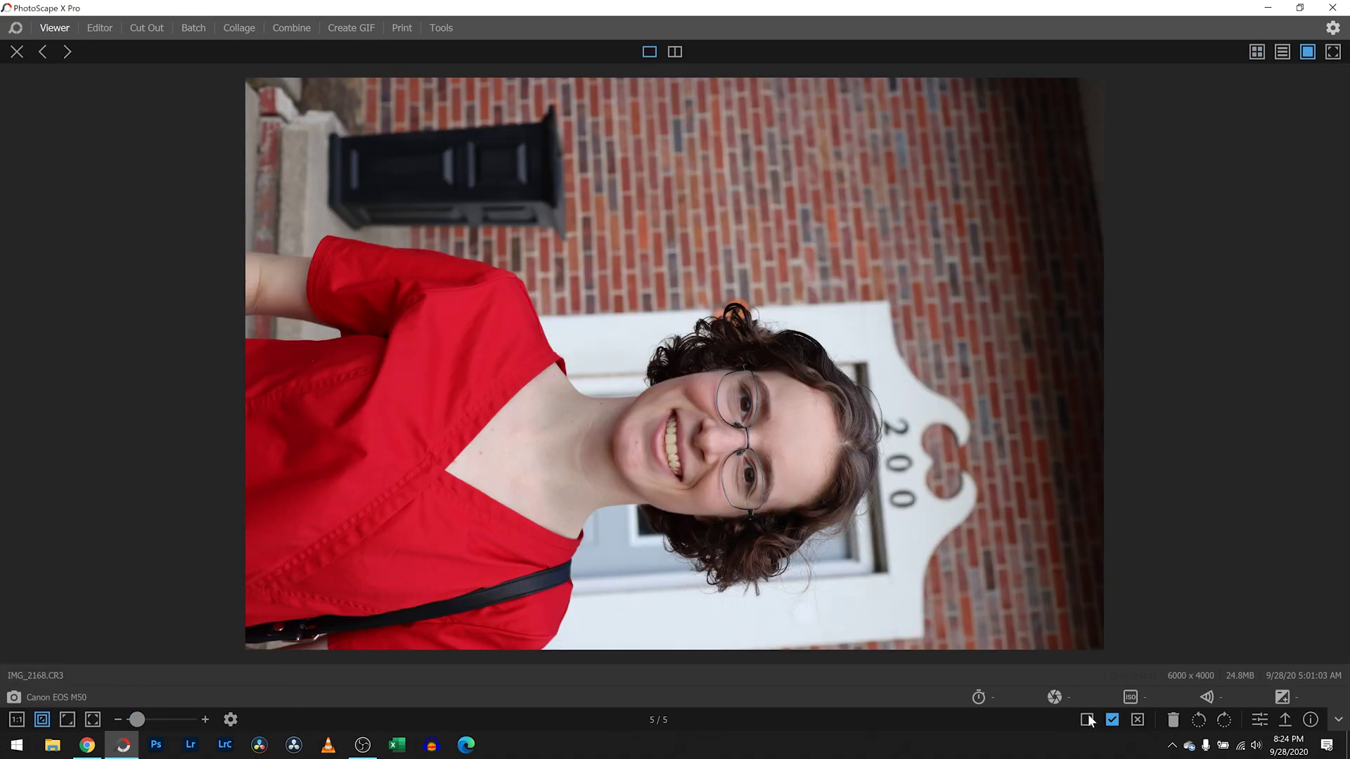
pyautogui.click(1260, 719)
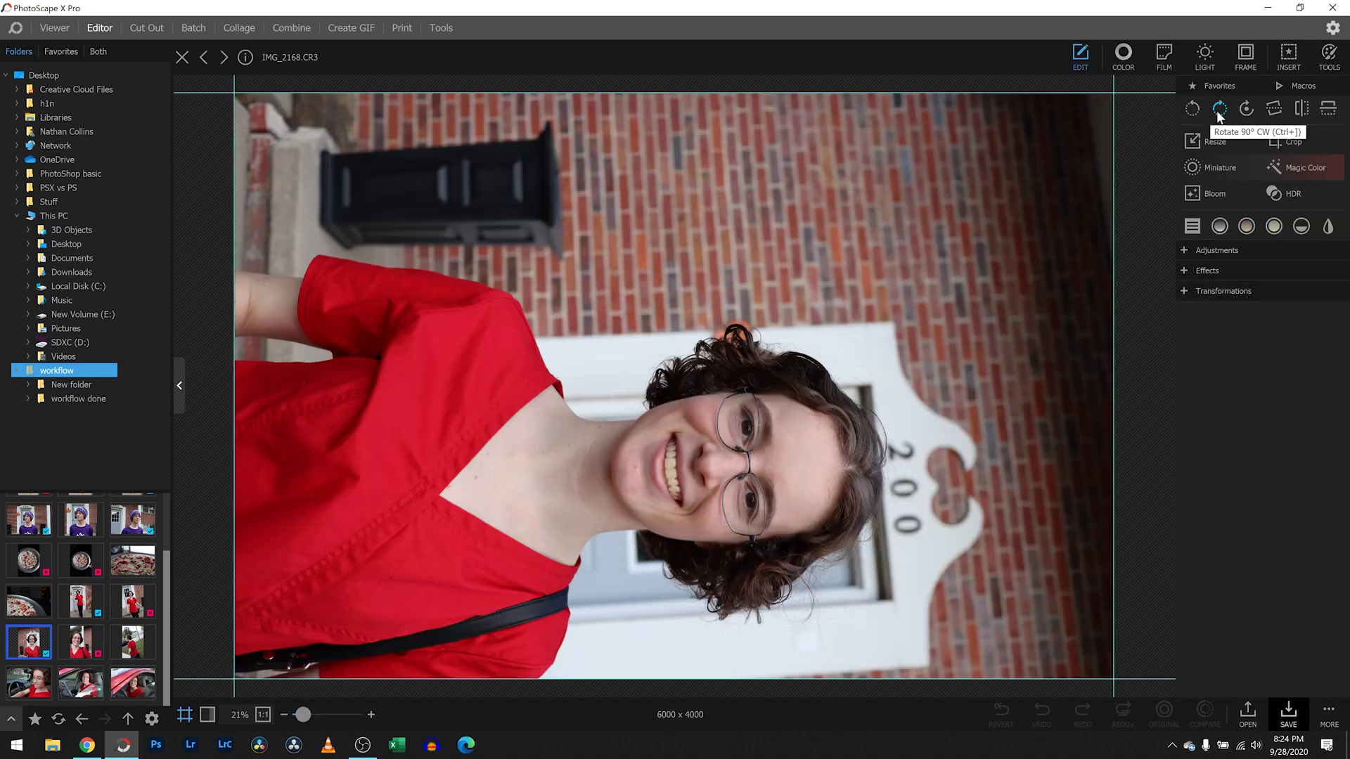
pyautogui.click(1194, 110)
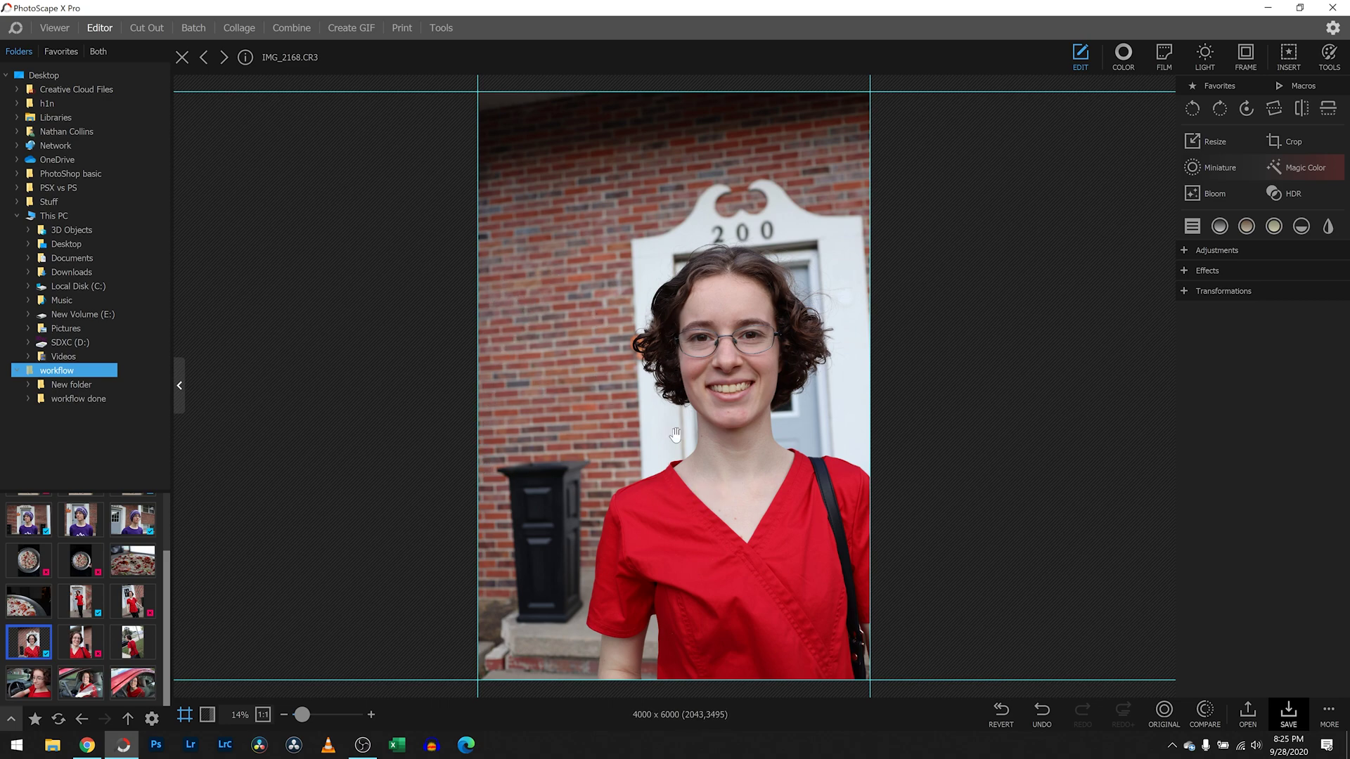
# Step: Straighten the portrait by 2.90 degrees while maintaining its original size
pyautogui.click(1274, 111)
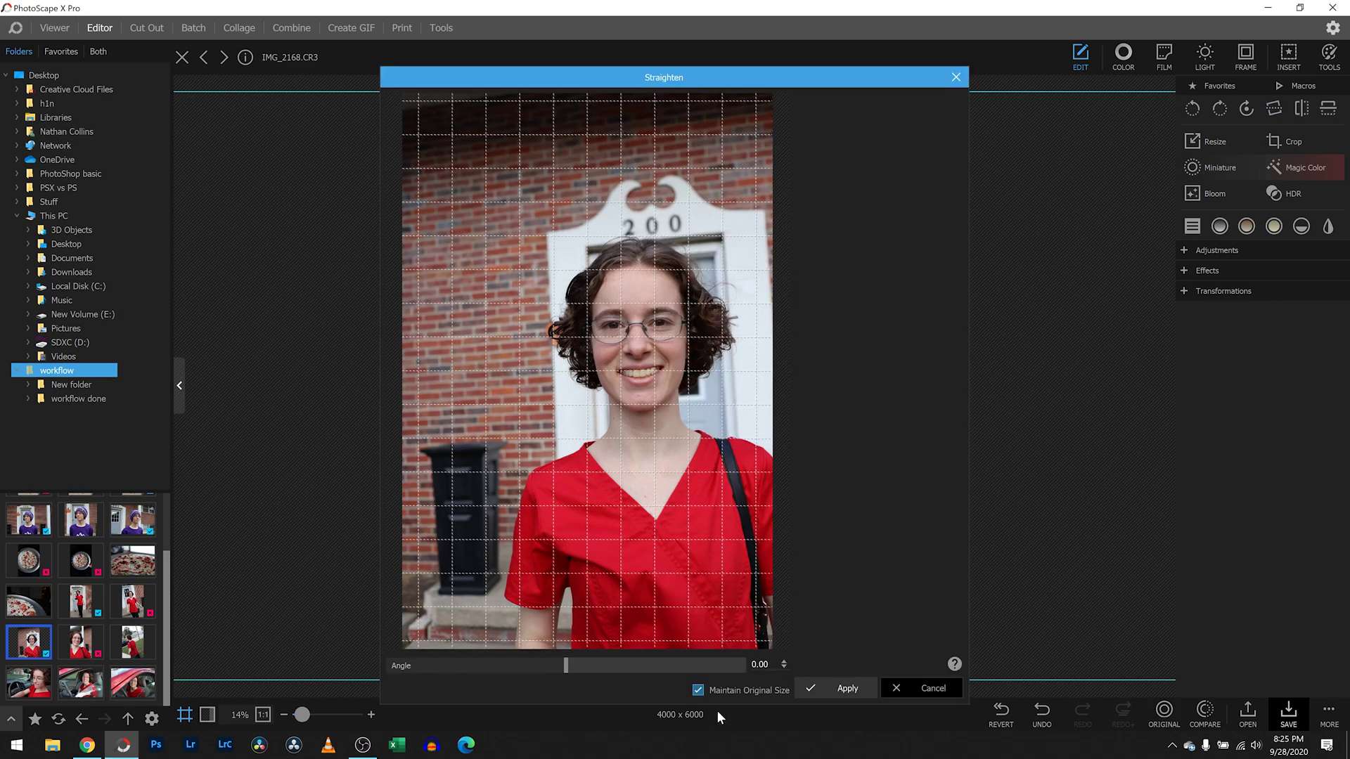
pyautogui.moveTo(566, 664); pyautogui.dragTo(610, 664)
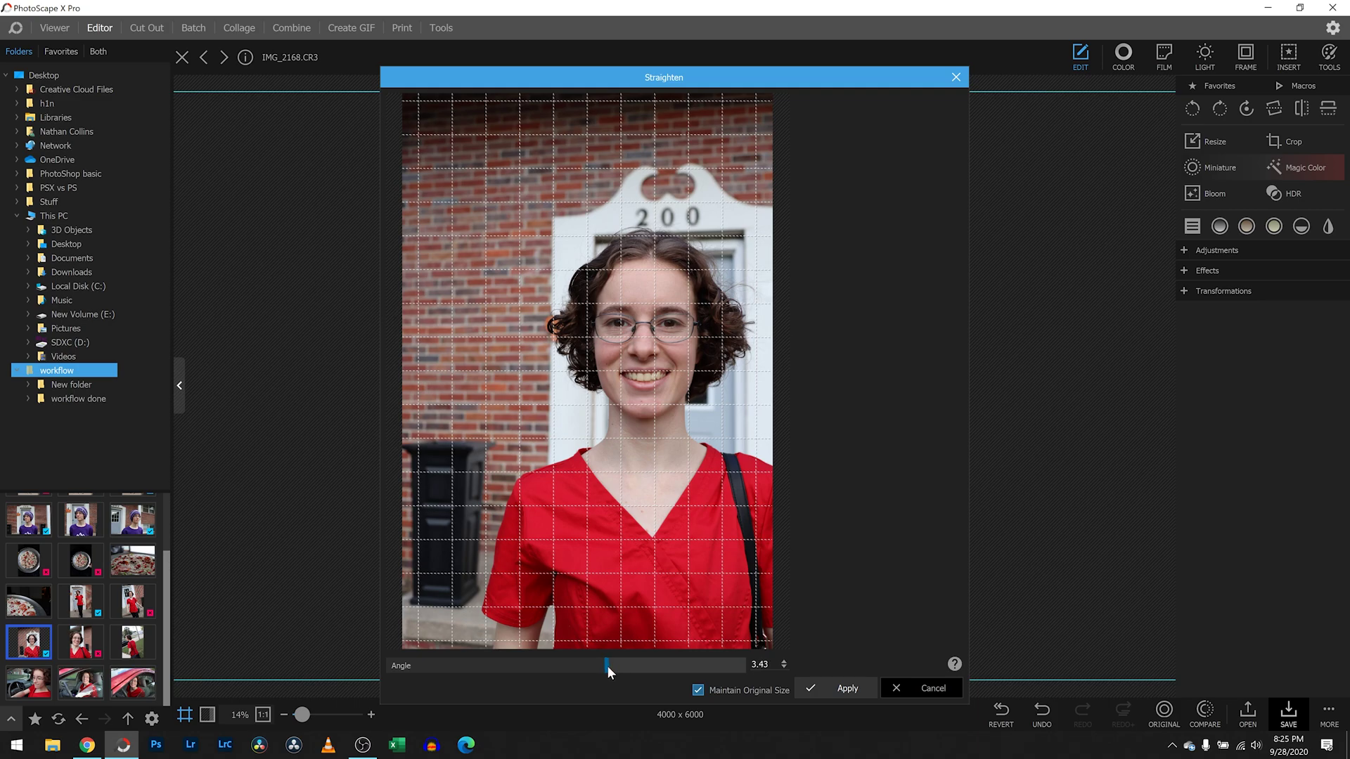
pyautogui.moveTo(608, 665); pyautogui.dragTo(601, 665)
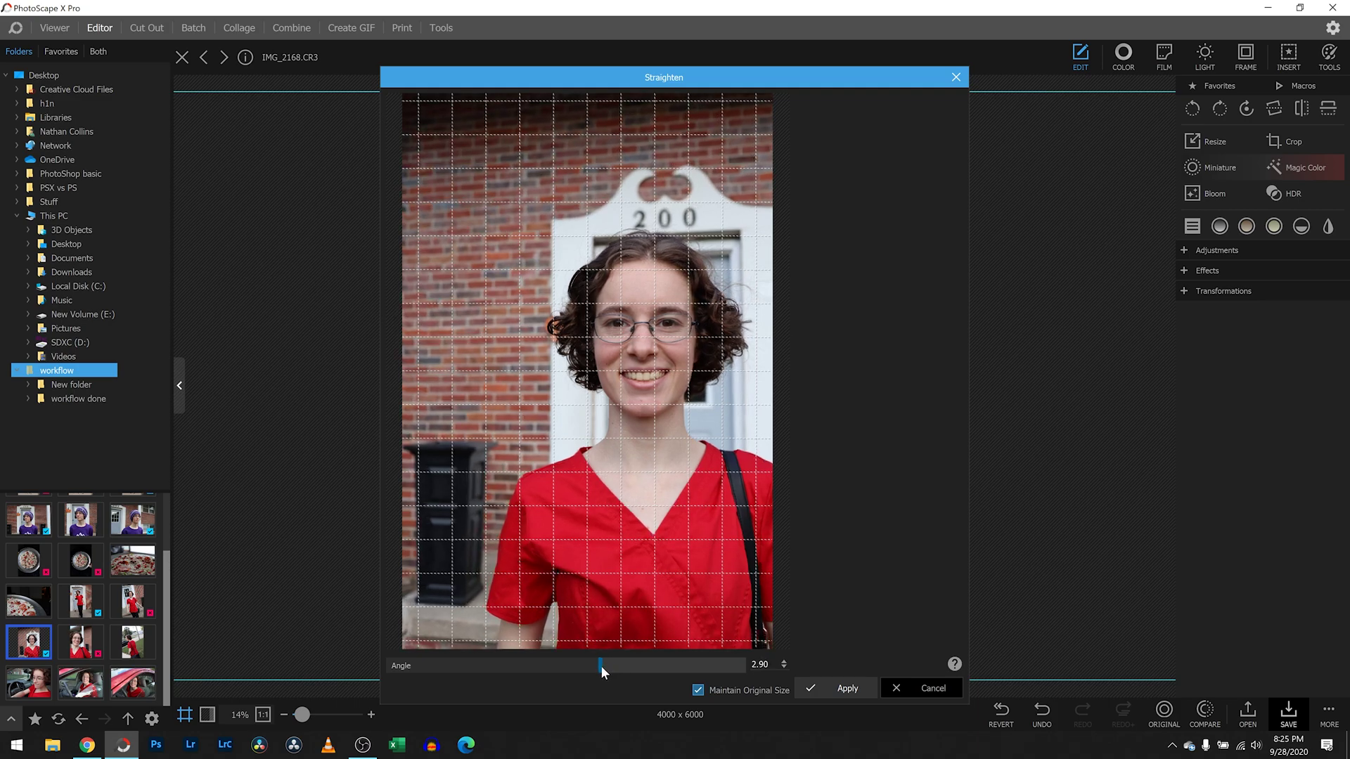
pyautogui.click(841, 689)
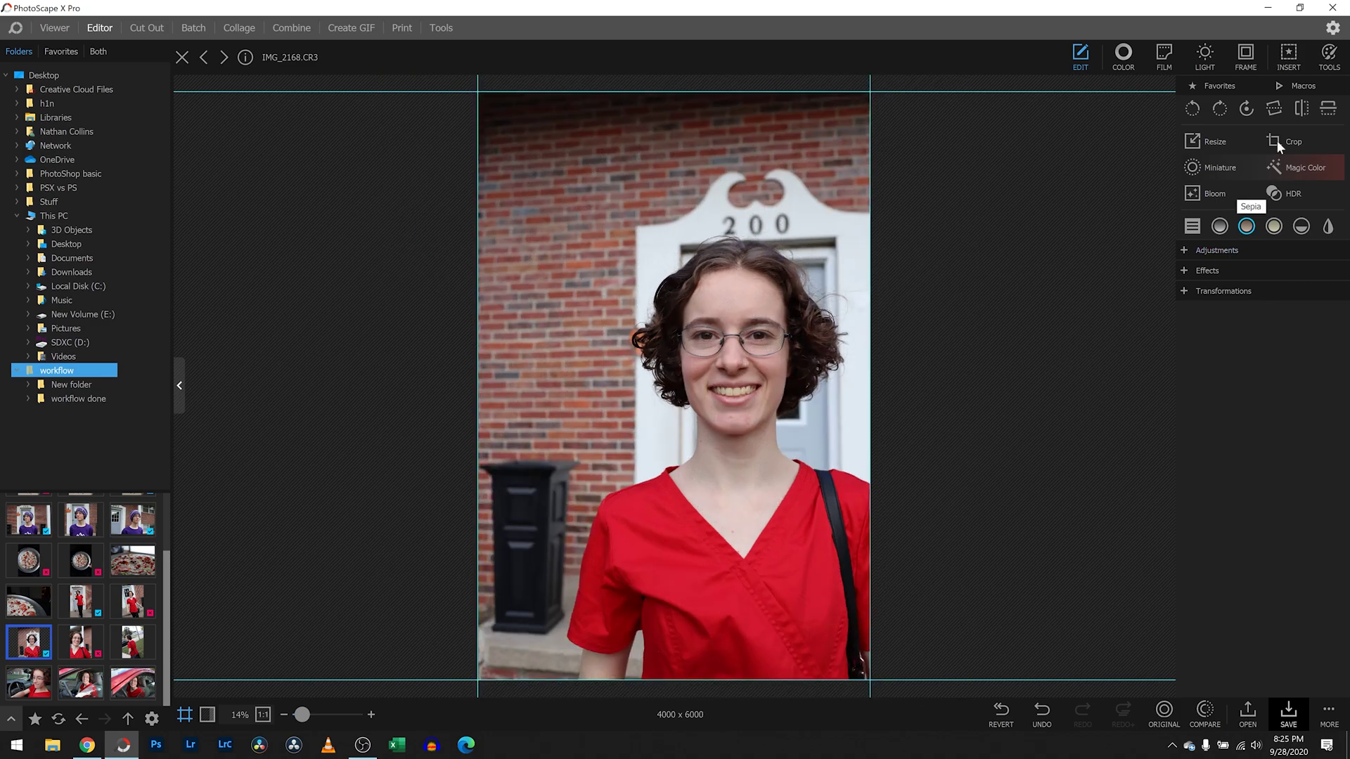
# Step: Enable HDR with skin tone protection in the color adjustments and expand the mask options
pyautogui.click(1134, 53)
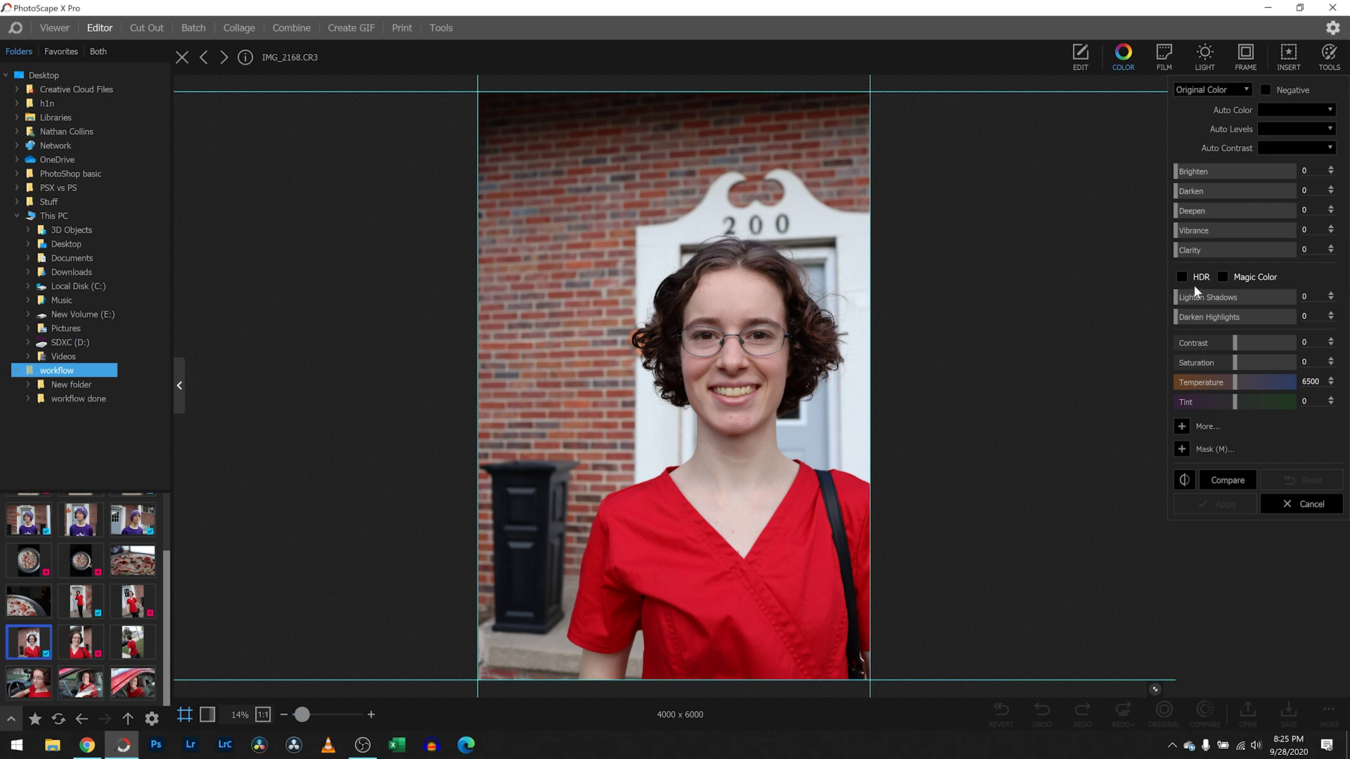
pyautogui.click(1182, 278)
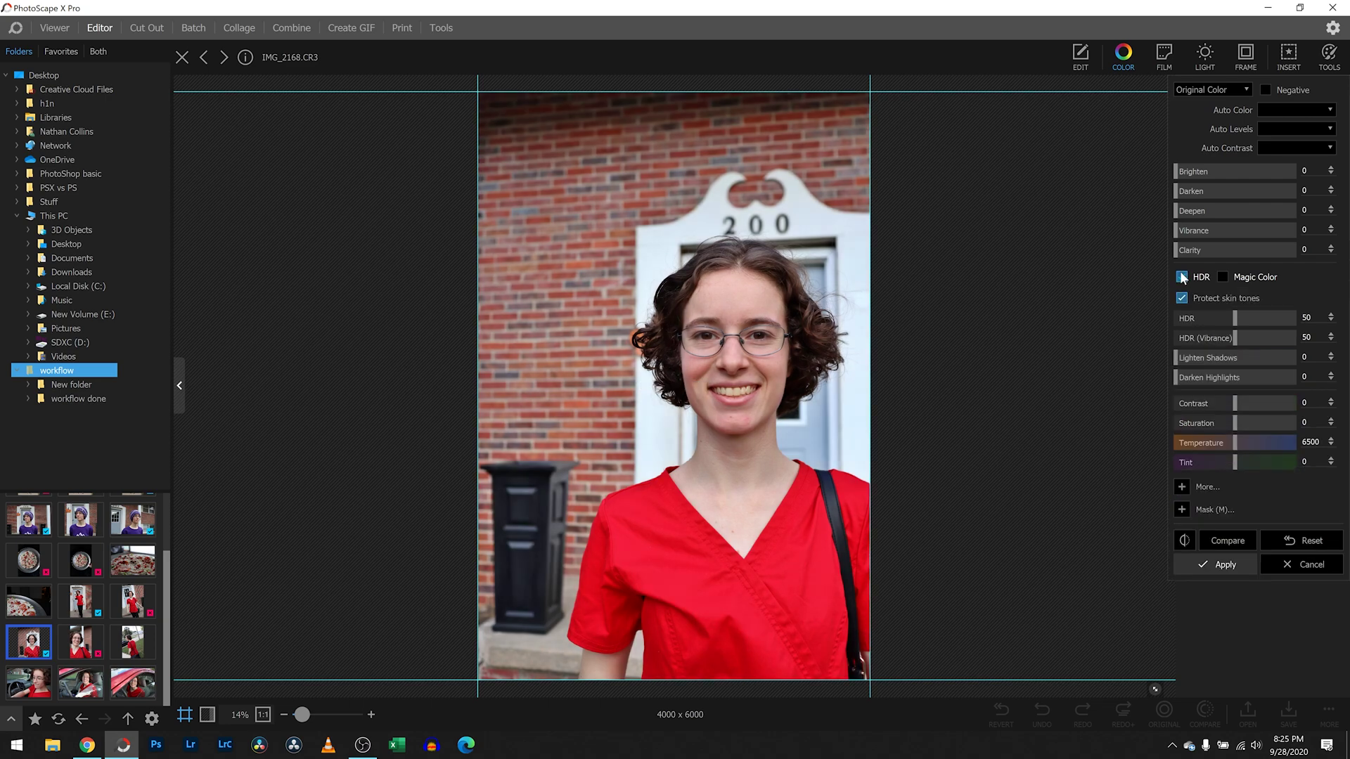
pyautogui.click(1182, 277)
pyautogui.click(1182, 278)
pyautogui.click(1182, 510)
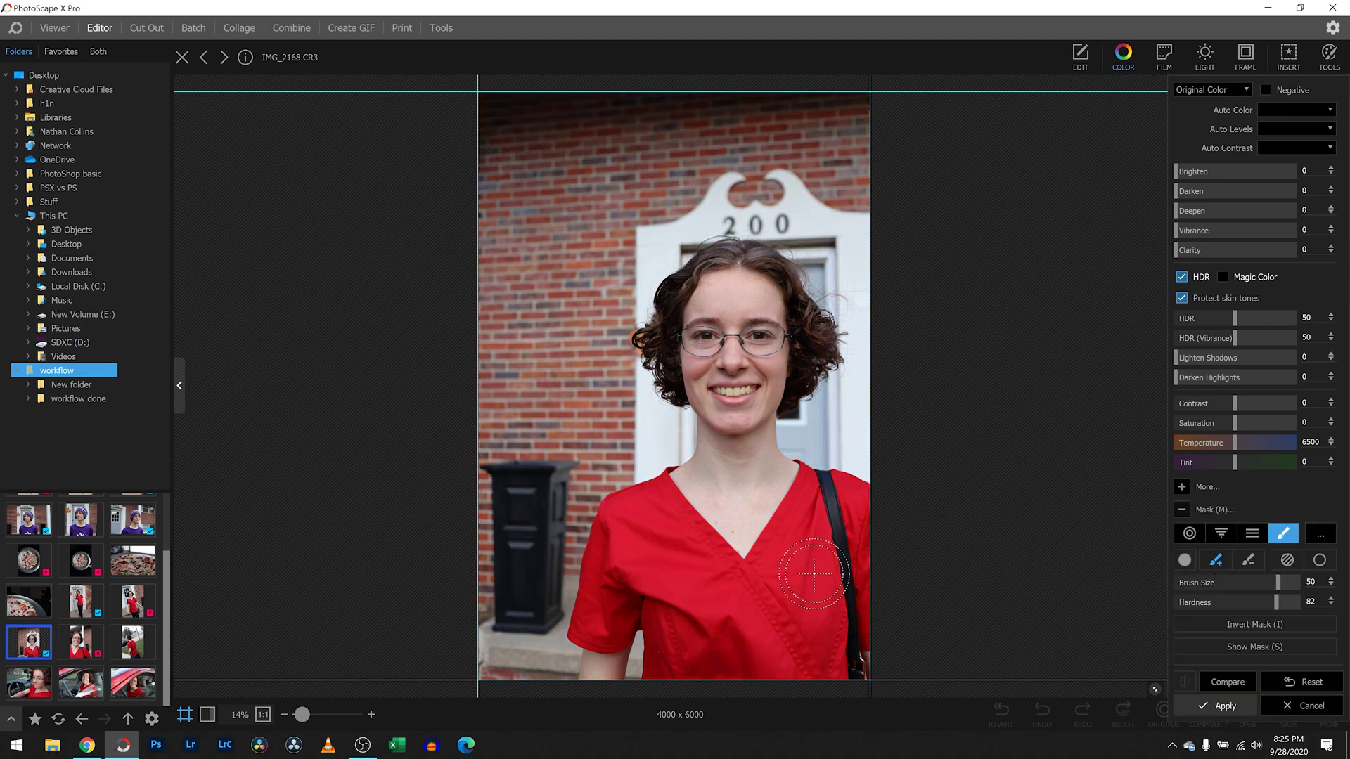
# Step: Fill the HDR mask across the whole photo and brush the red shirt out of it
pyautogui.moveTo(602, 536)
pyautogui.mouseDown()
pyautogui.moveTo(606, 507)
pyautogui.moveTo(657, 507)
pyautogui.mouseUp()
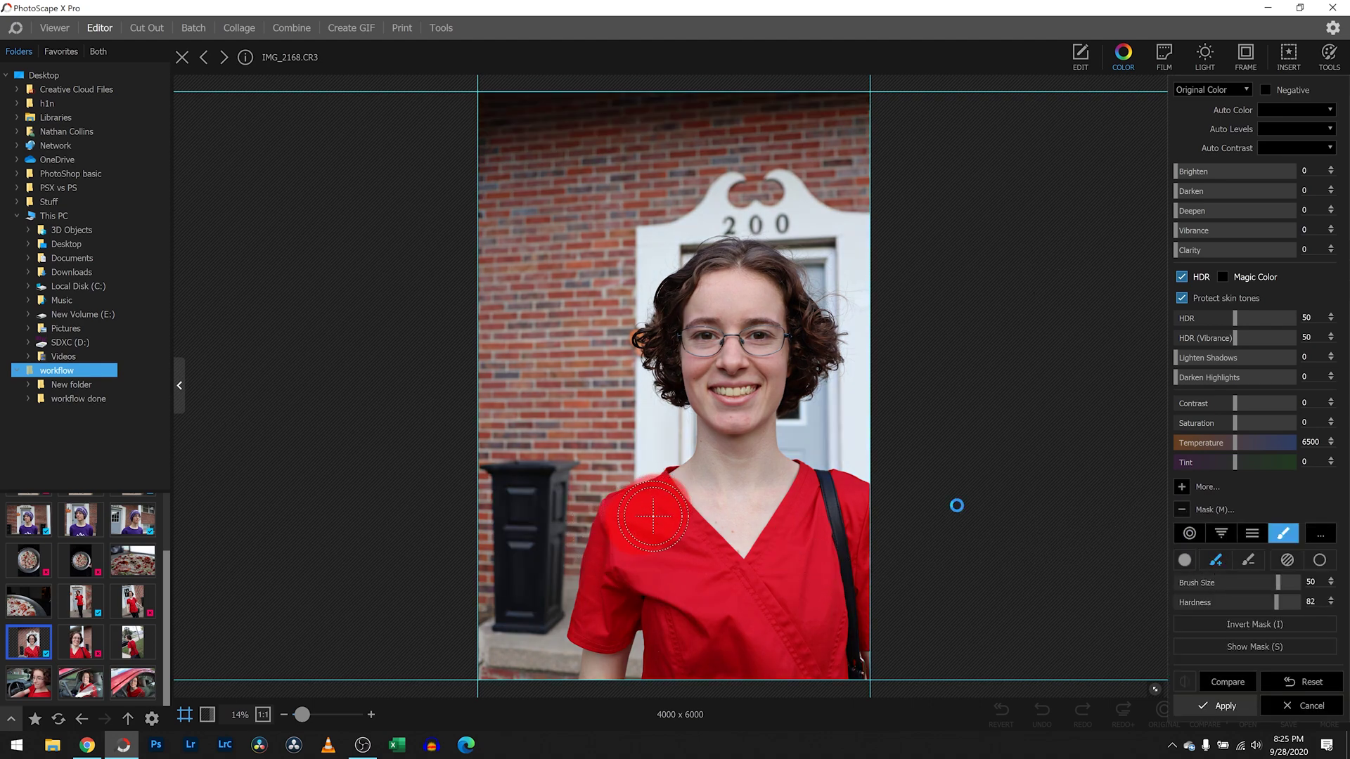
pyautogui.click(1286, 561)
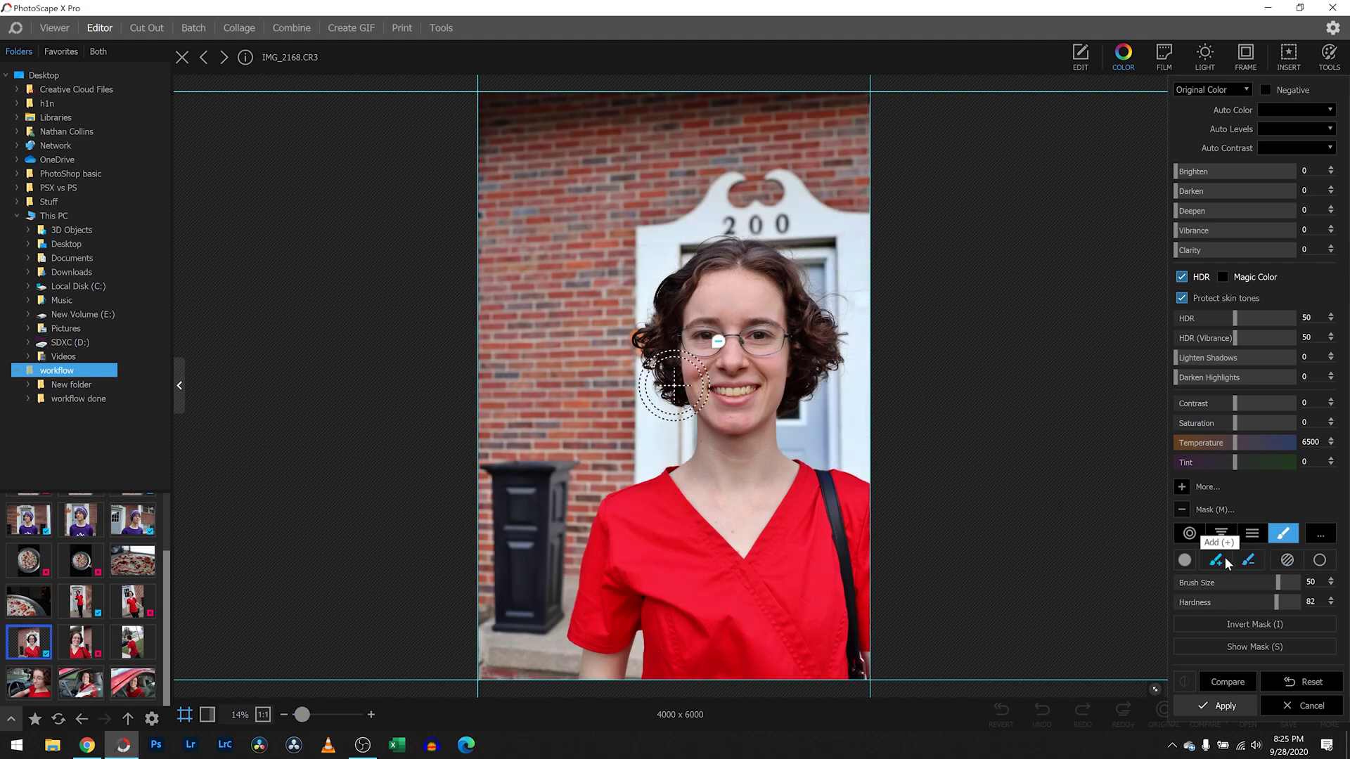
pyautogui.click(652, 514)
pyautogui.moveTo(650, 518)
pyautogui.mouseDown()
pyautogui.moveTo(655, 505)
pyautogui.moveTo(622, 524)
pyautogui.moveTo(601, 622)
pyautogui.moveTo(634, 603)
pyautogui.moveTo(673, 653)
pyautogui.moveTo(683, 537)
pyautogui.moveTo(703, 566)
pyautogui.moveTo(745, 581)
pyautogui.moveTo(782, 552)
pyautogui.moveTo(815, 488)
pyautogui.moveTo(860, 518)
pyautogui.moveTo(872, 647)
pyautogui.moveTo(809, 583)
pyautogui.moveTo(814, 656)
pyautogui.moveTo(753, 651)
pyautogui.moveTo(706, 675)
pyautogui.mouseUp()
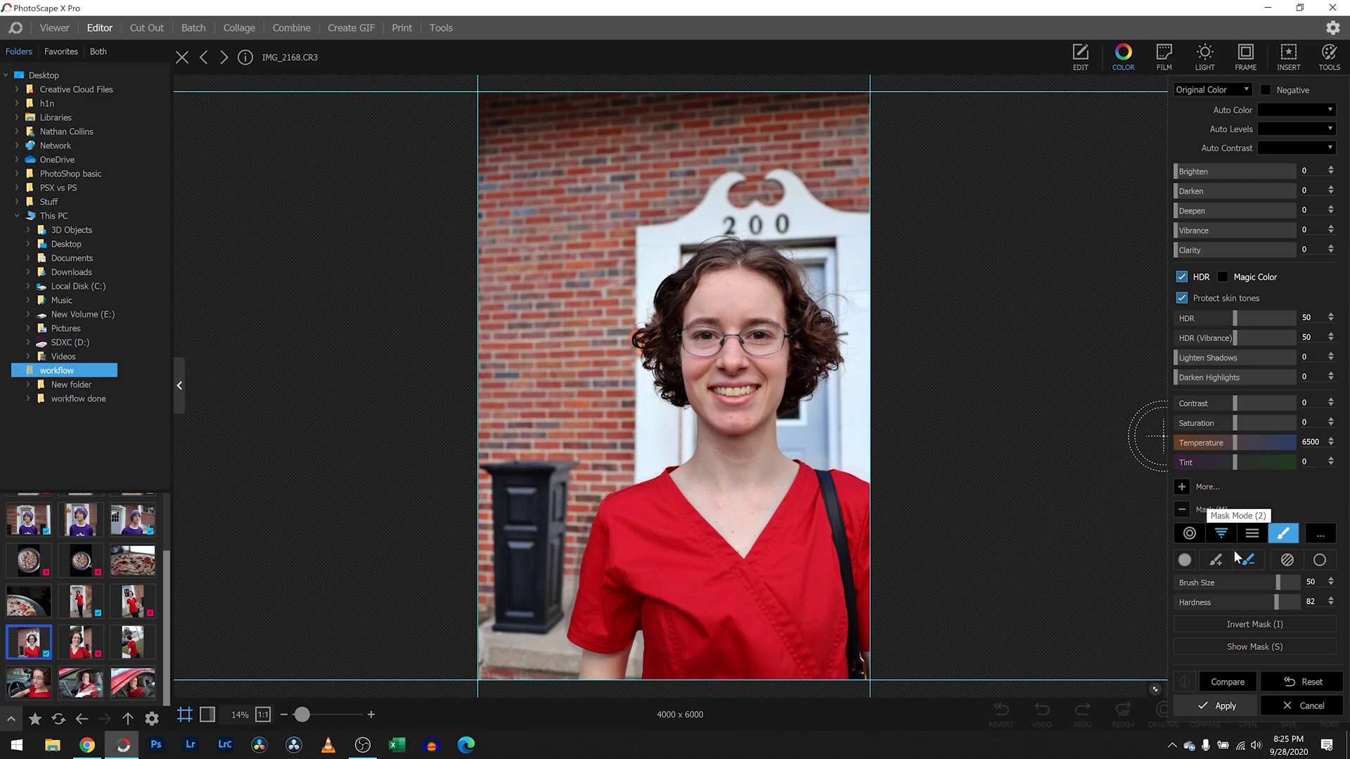
# Step: Compare the masked HDR adjustment with the unadjusted portrait and apply it
pyautogui.click(1230, 683)
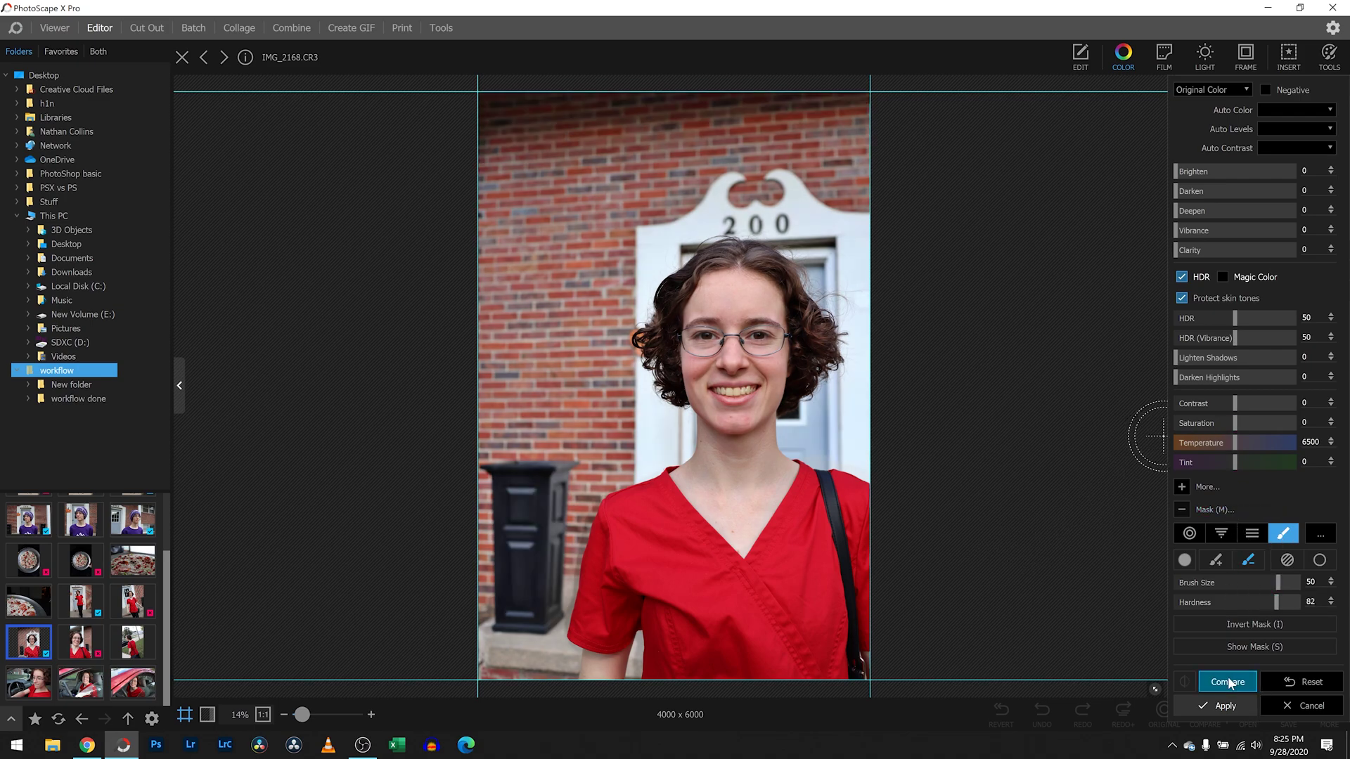
pyautogui.click(1229, 683)
pyautogui.click(1229, 682)
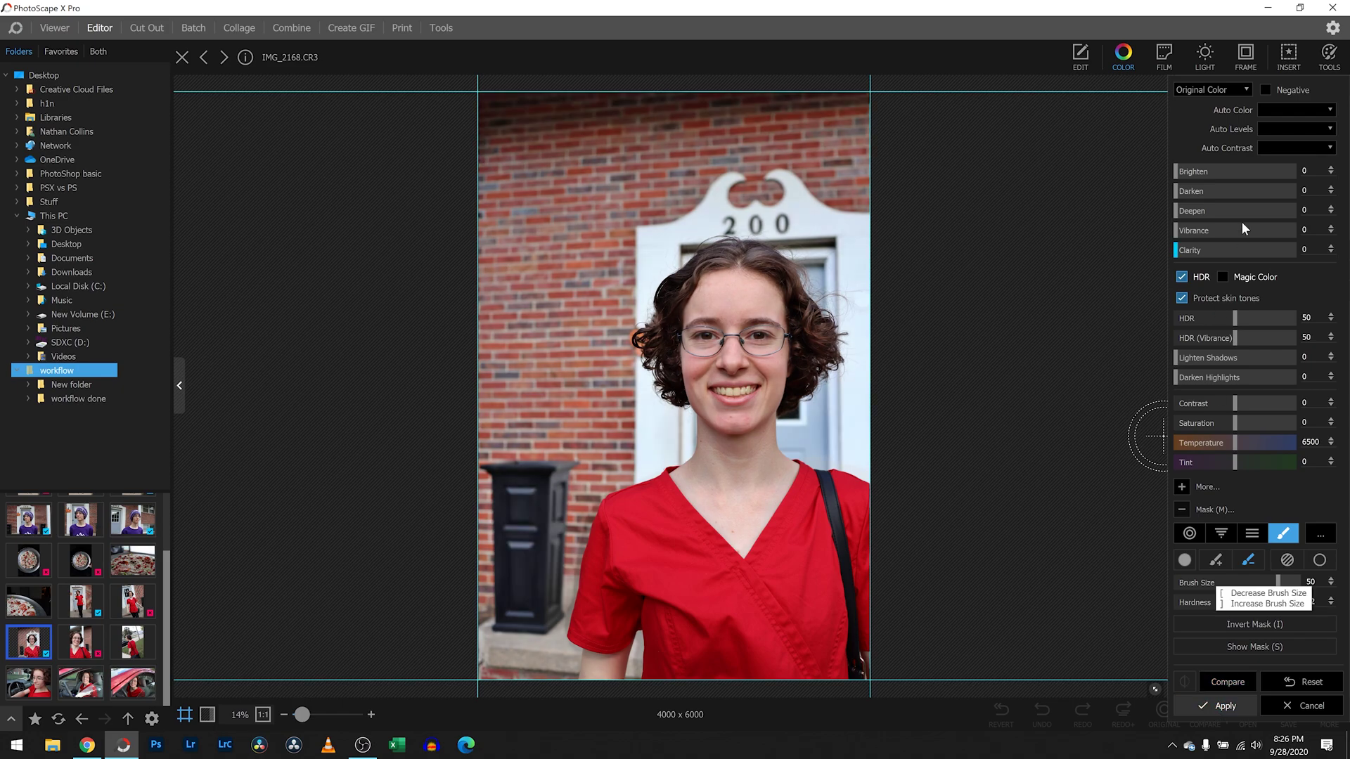
pyautogui.moveTo(1183, 195); pyautogui.dragTo(1171, 232)
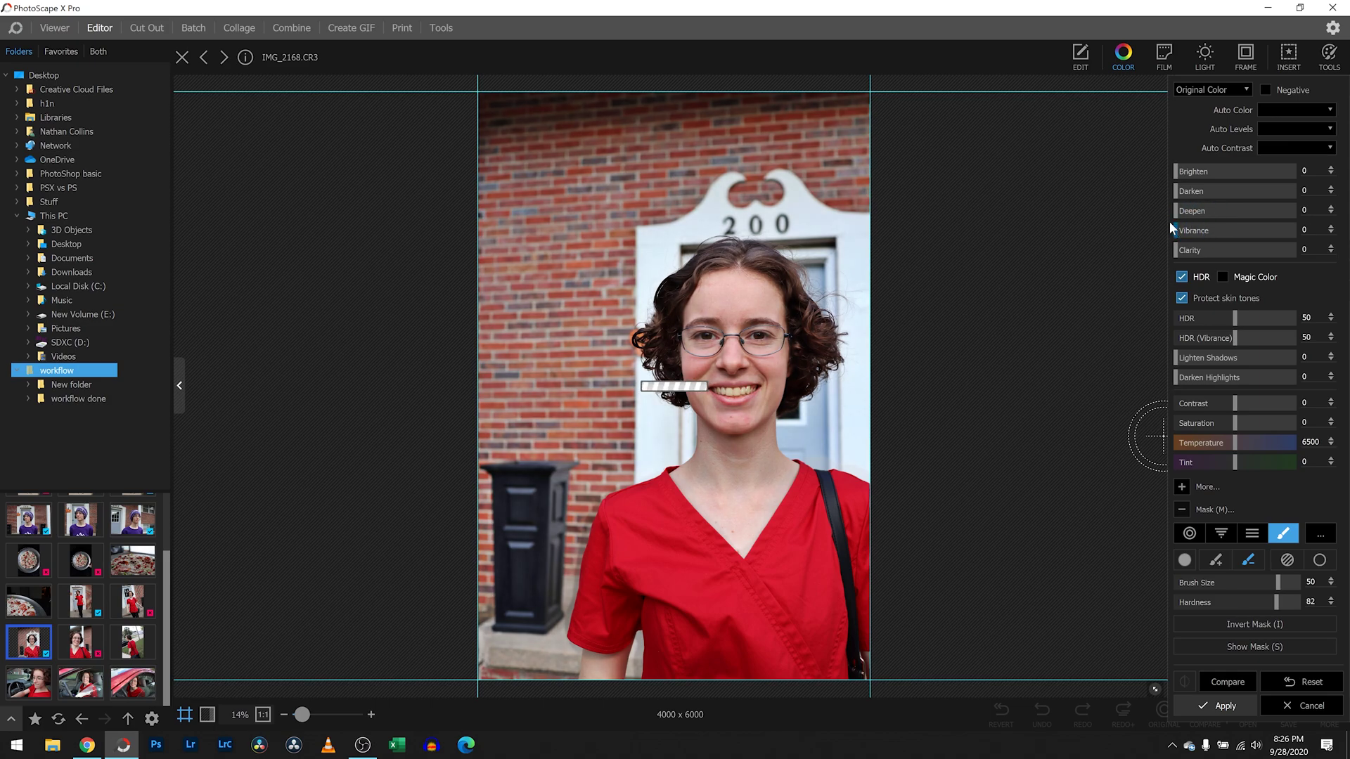
pyautogui.click(1216, 705)
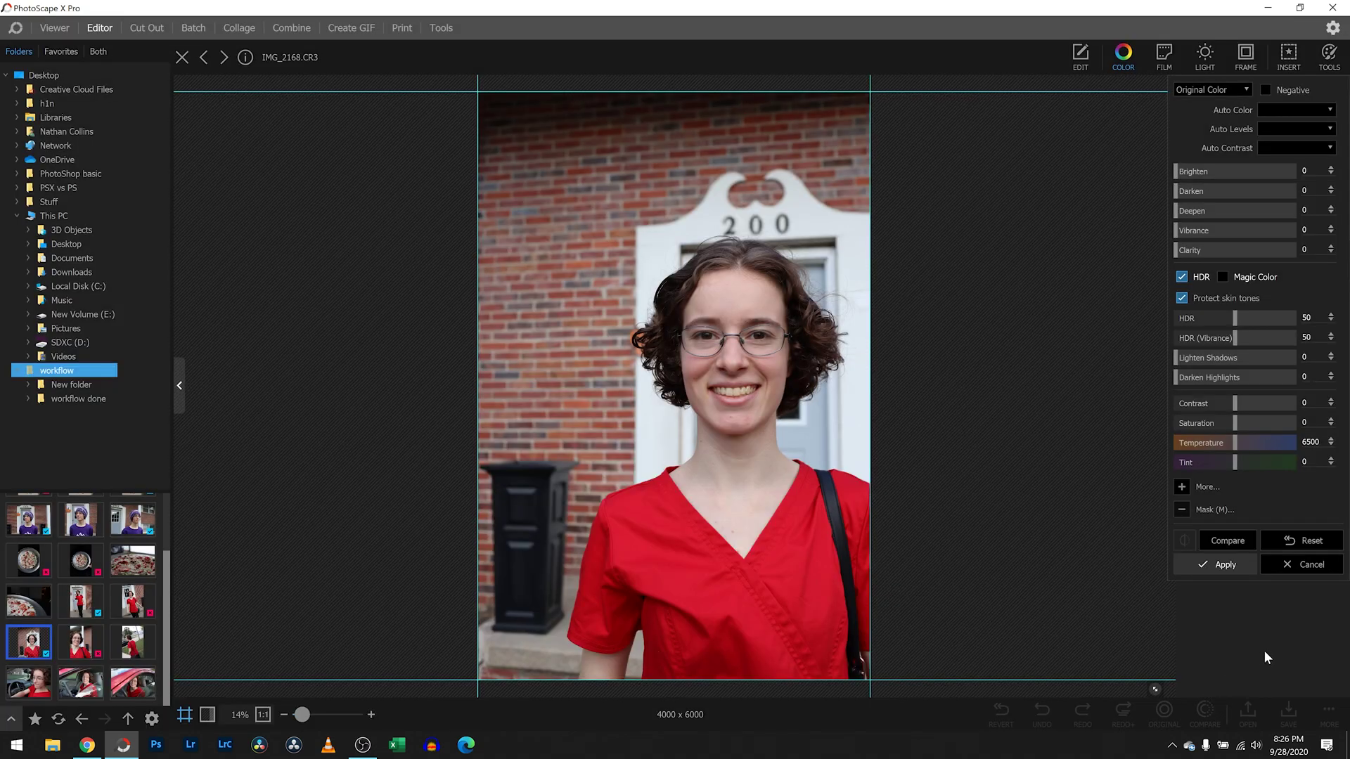
# Step: Save the portrait as JPEG IMG_2168 in the workflow done folder
pyautogui.click(1288, 716)
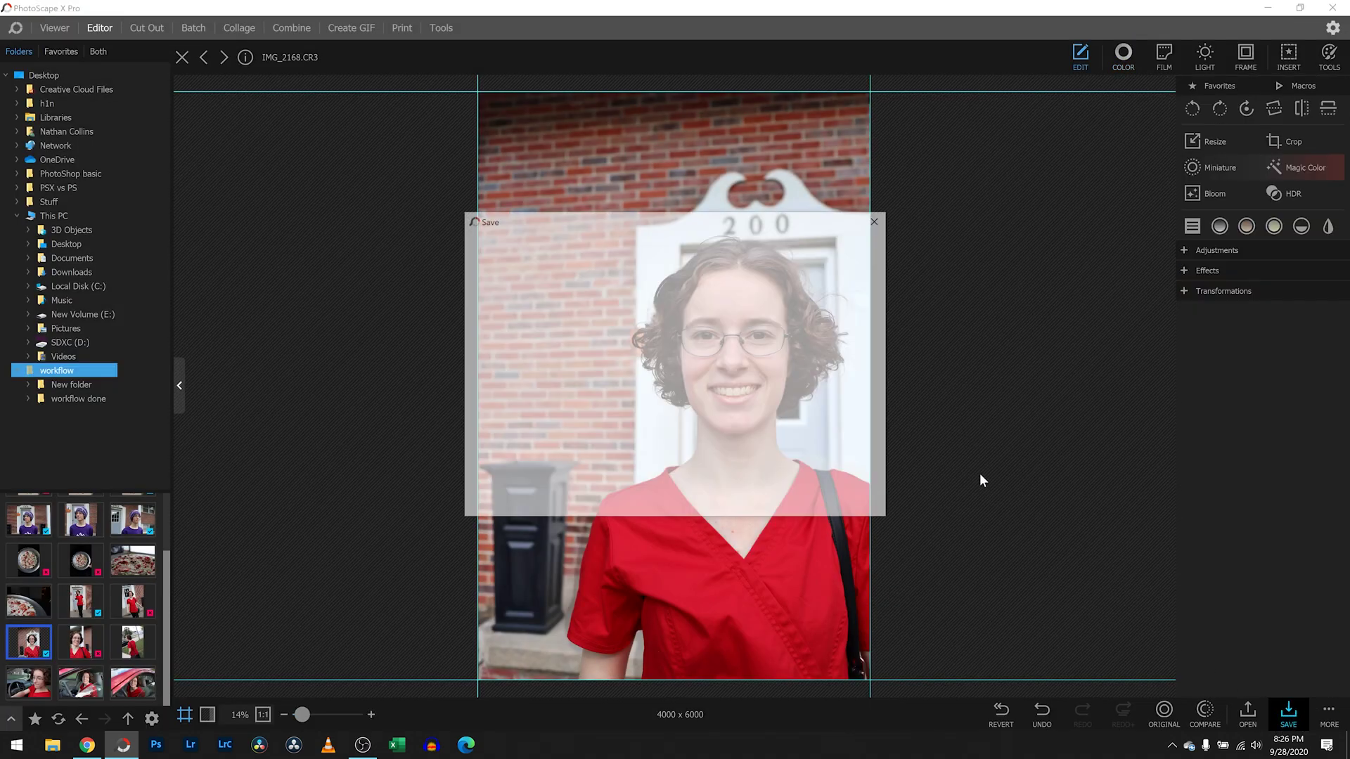
pyautogui.click(496, 334)
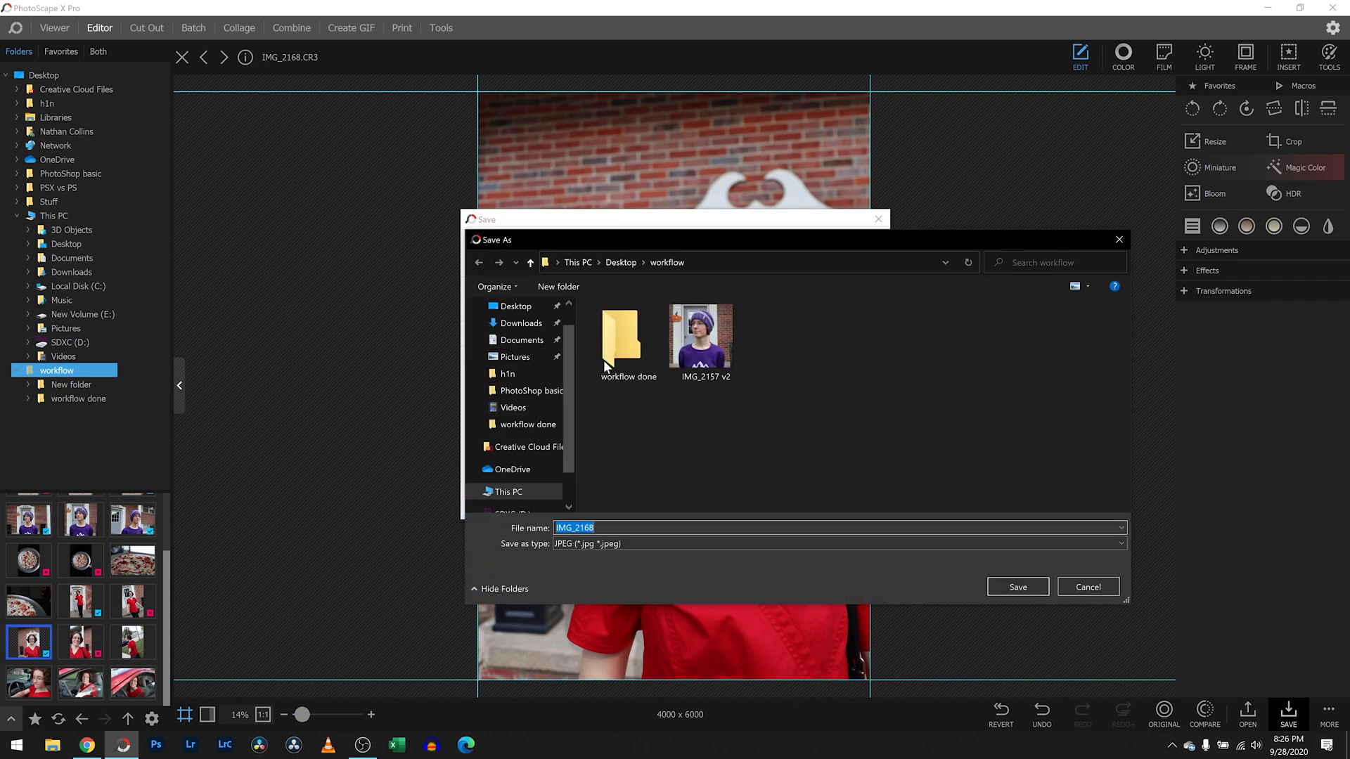
pyautogui.doubleClick(619, 344)
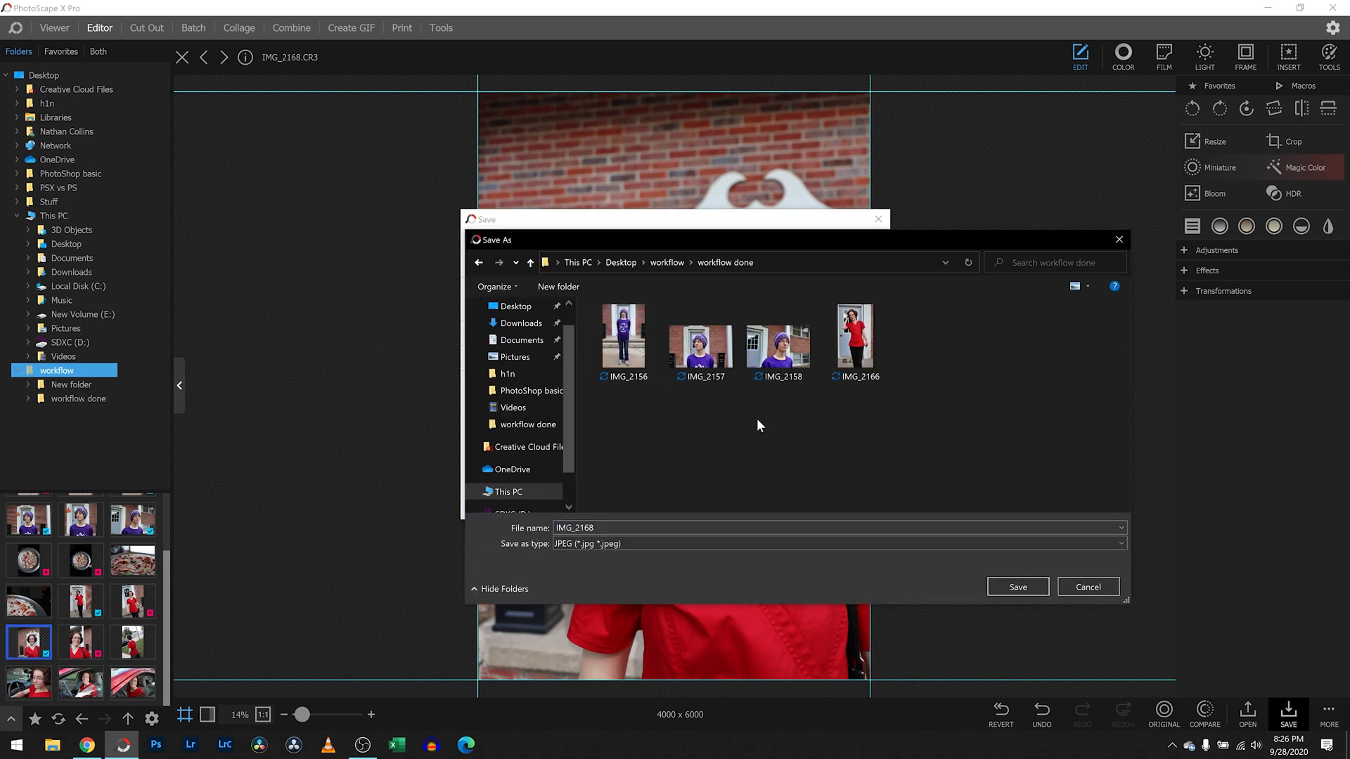
pyautogui.click(1019, 588)
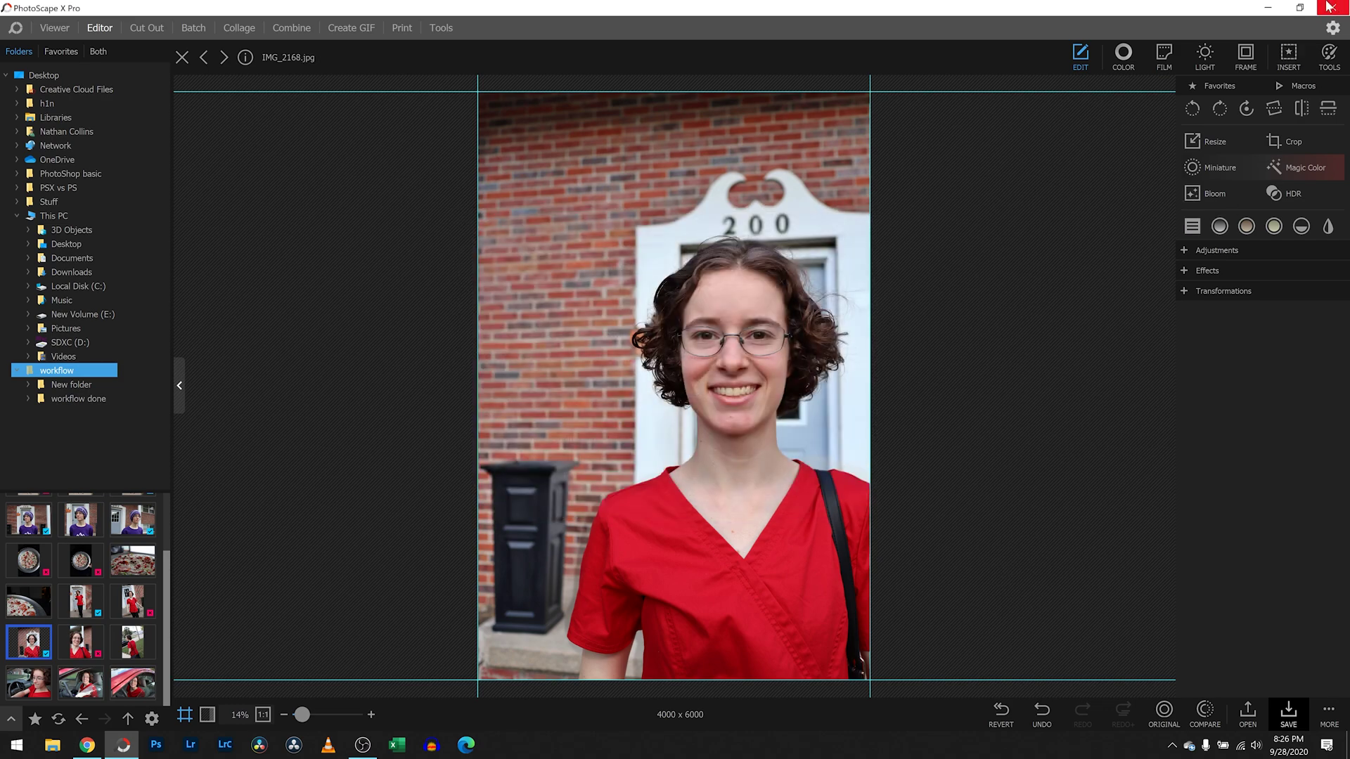
# Step: Return to the viewer, browse to the workflow done folder and show a finished portrait full screen
pyautogui.click(70, 24)
pyautogui.click(16, 51)
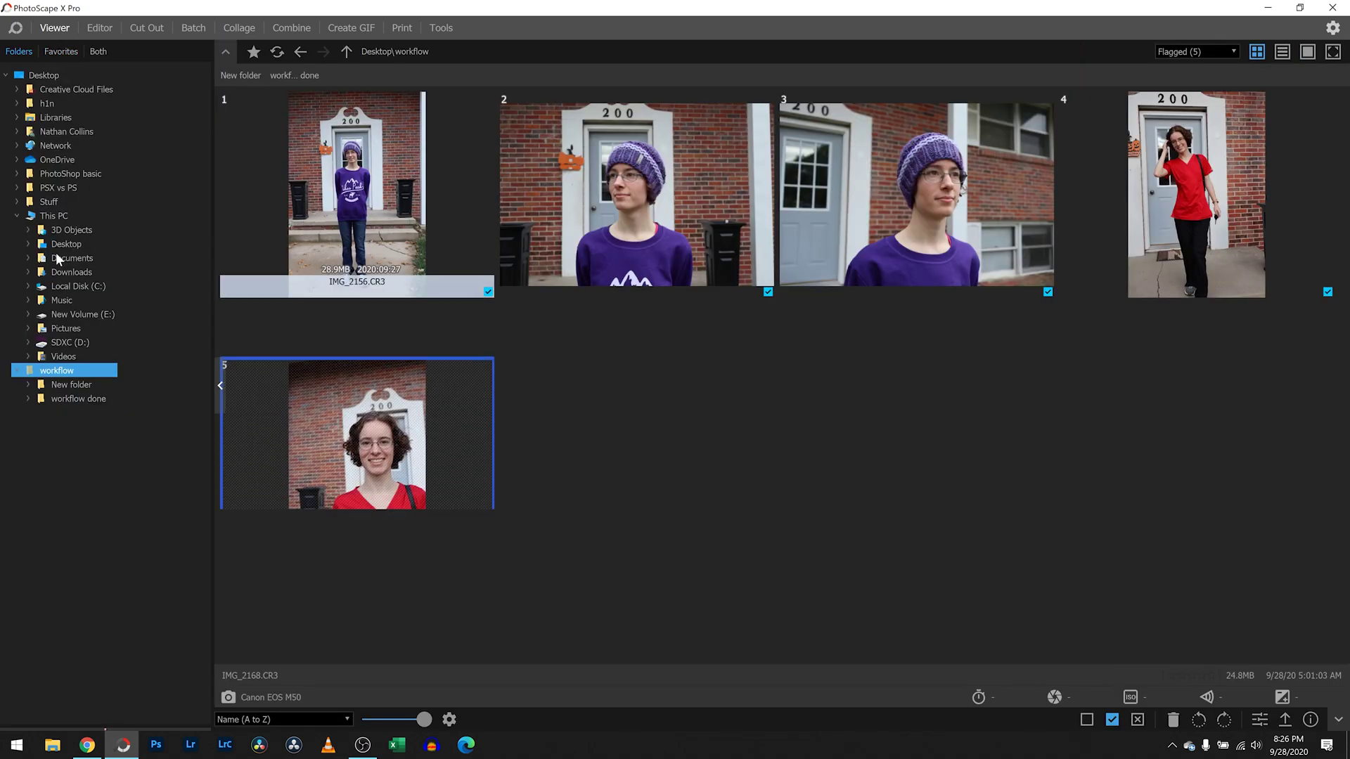
pyautogui.click(71, 399)
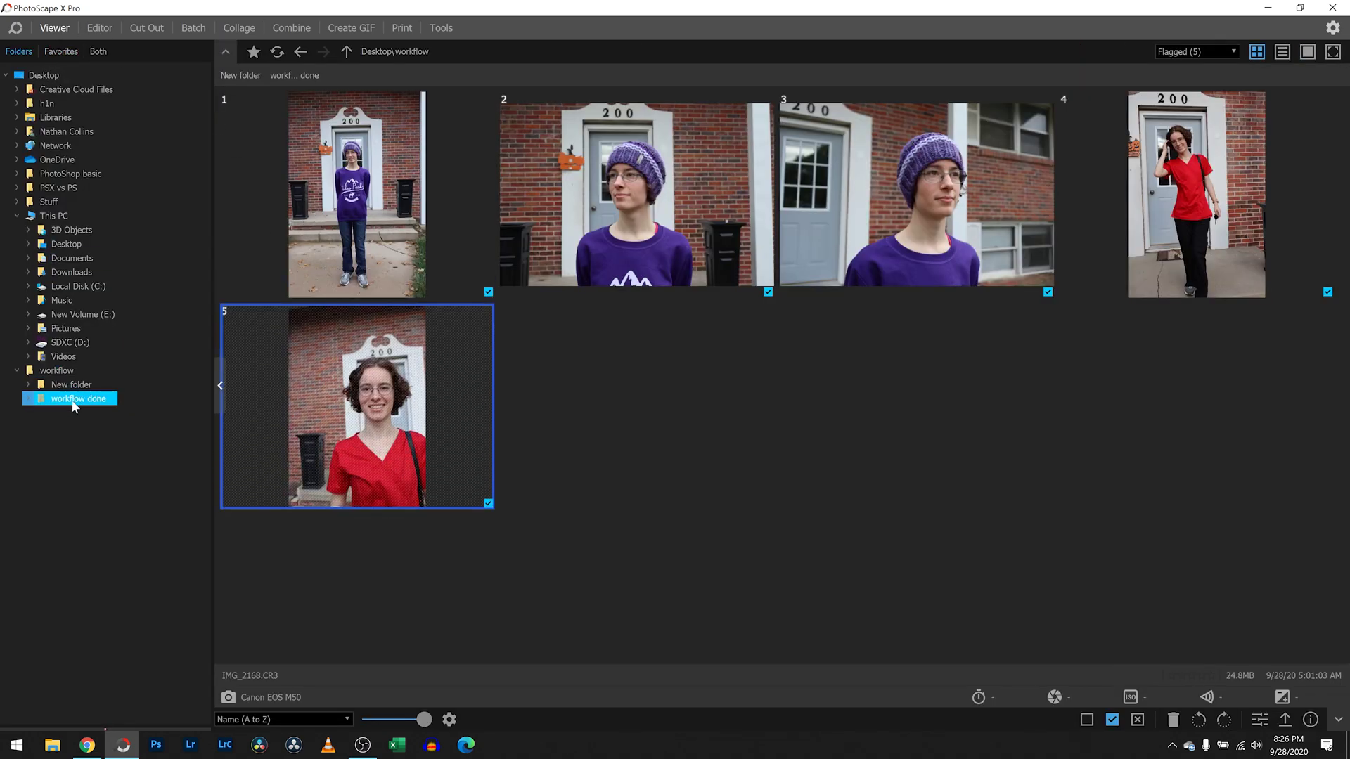
pyautogui.doubleClick(327, 179)
pyautogui.doubleClick(790, 268)
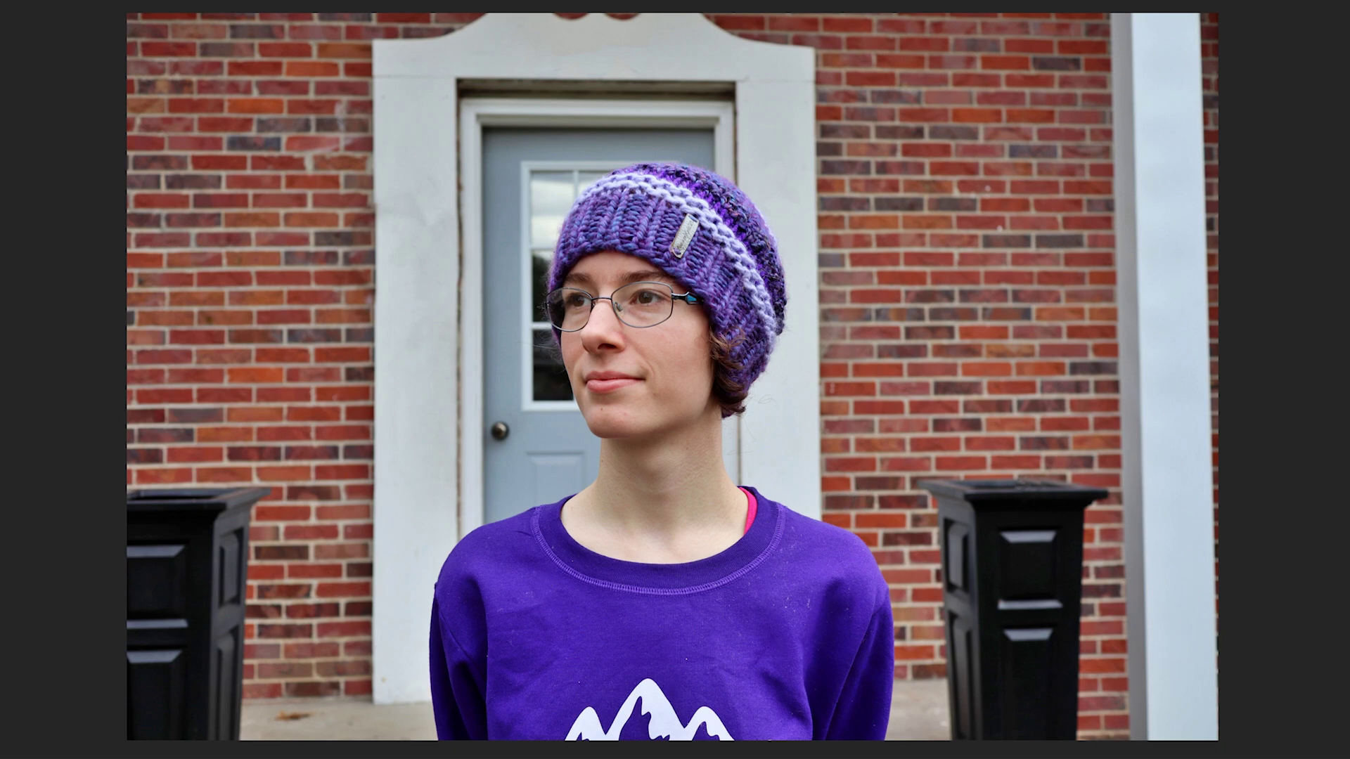
# Step: Review the finished portraits full screen, checking the color, cropping and removed distractions in each
pyautogui.press('Right')
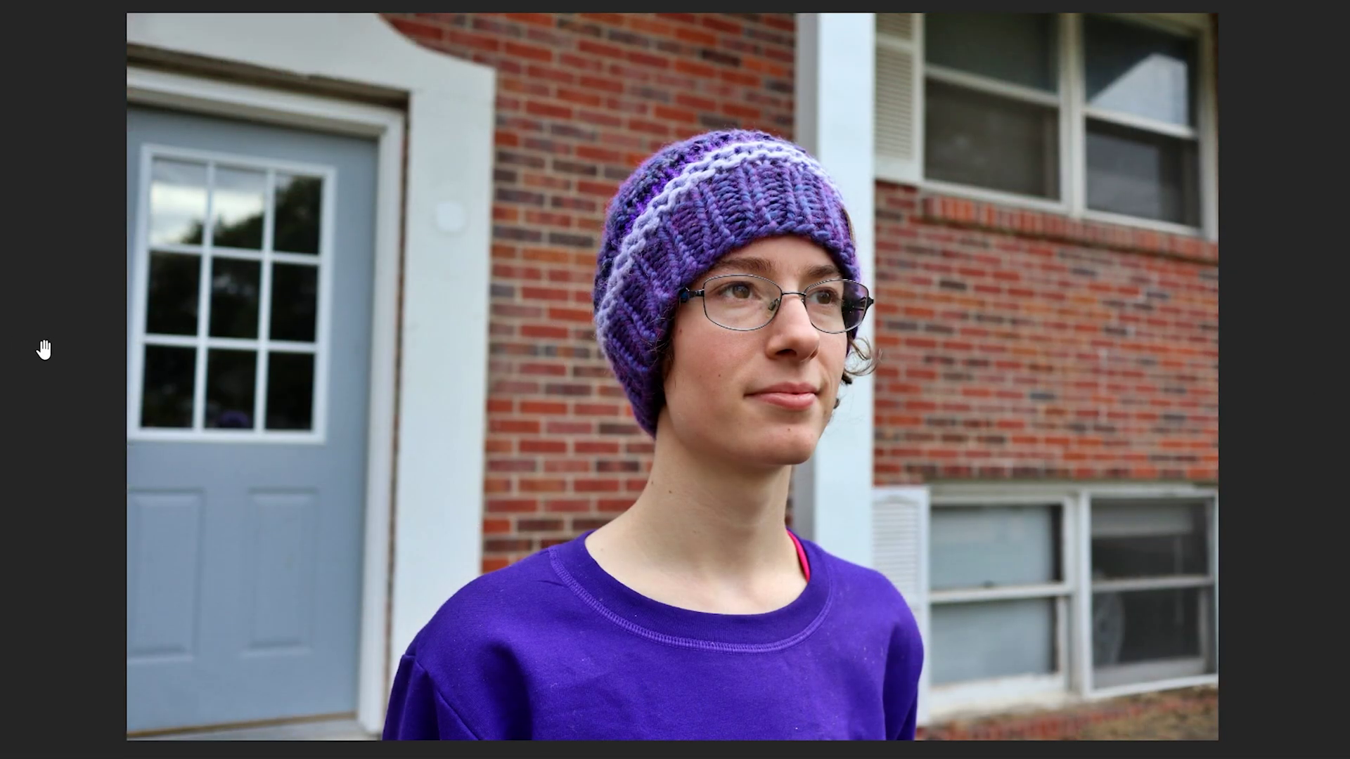
pyautogui.click(1232, 446)
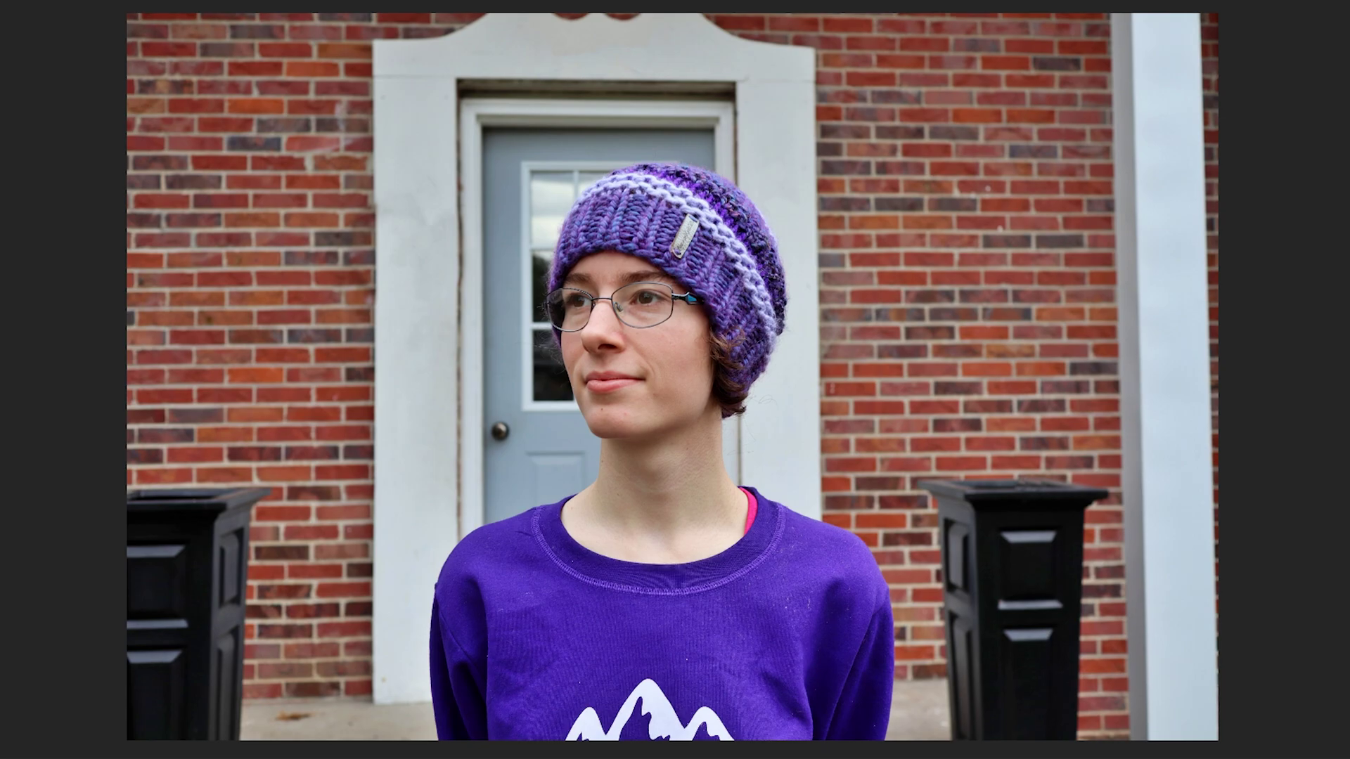
pyautogui.press('Right')
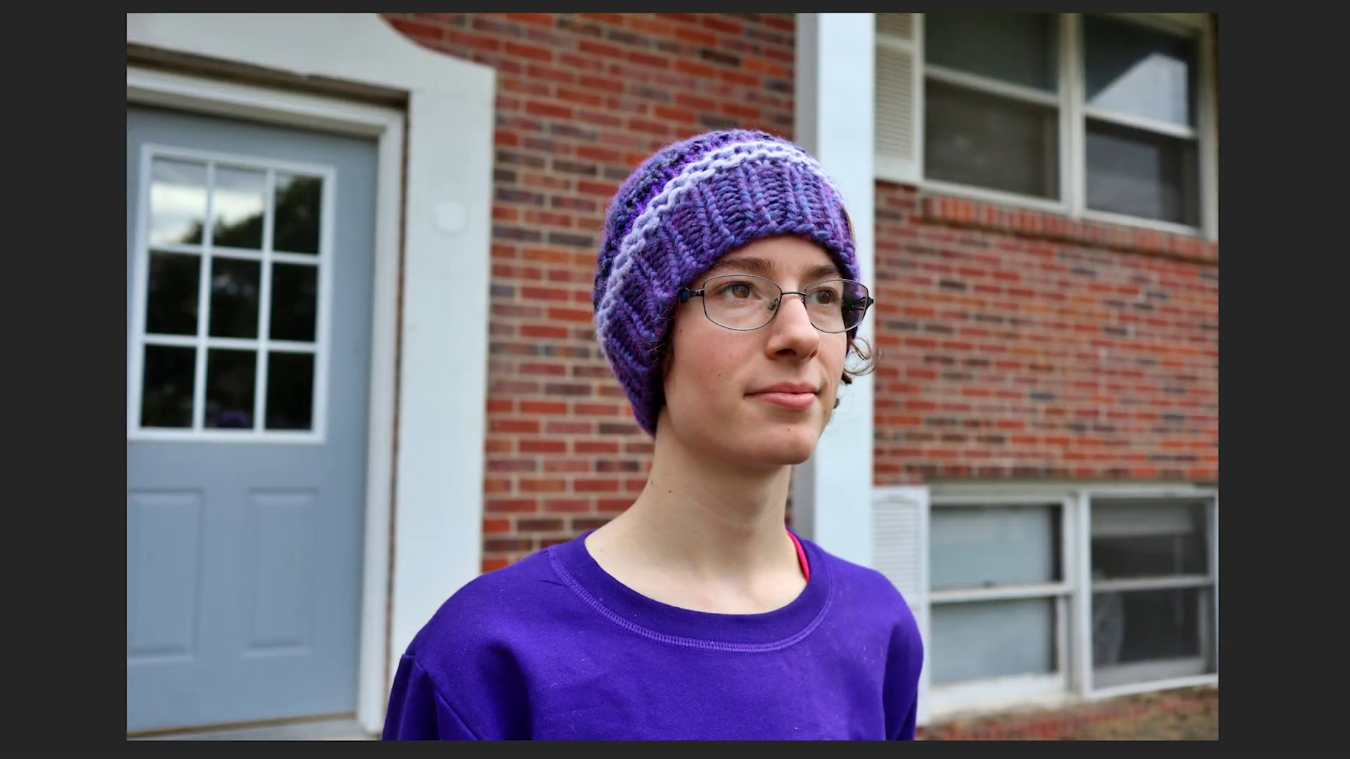
pyautogui.press('Right')
pyautogui.press('Right')
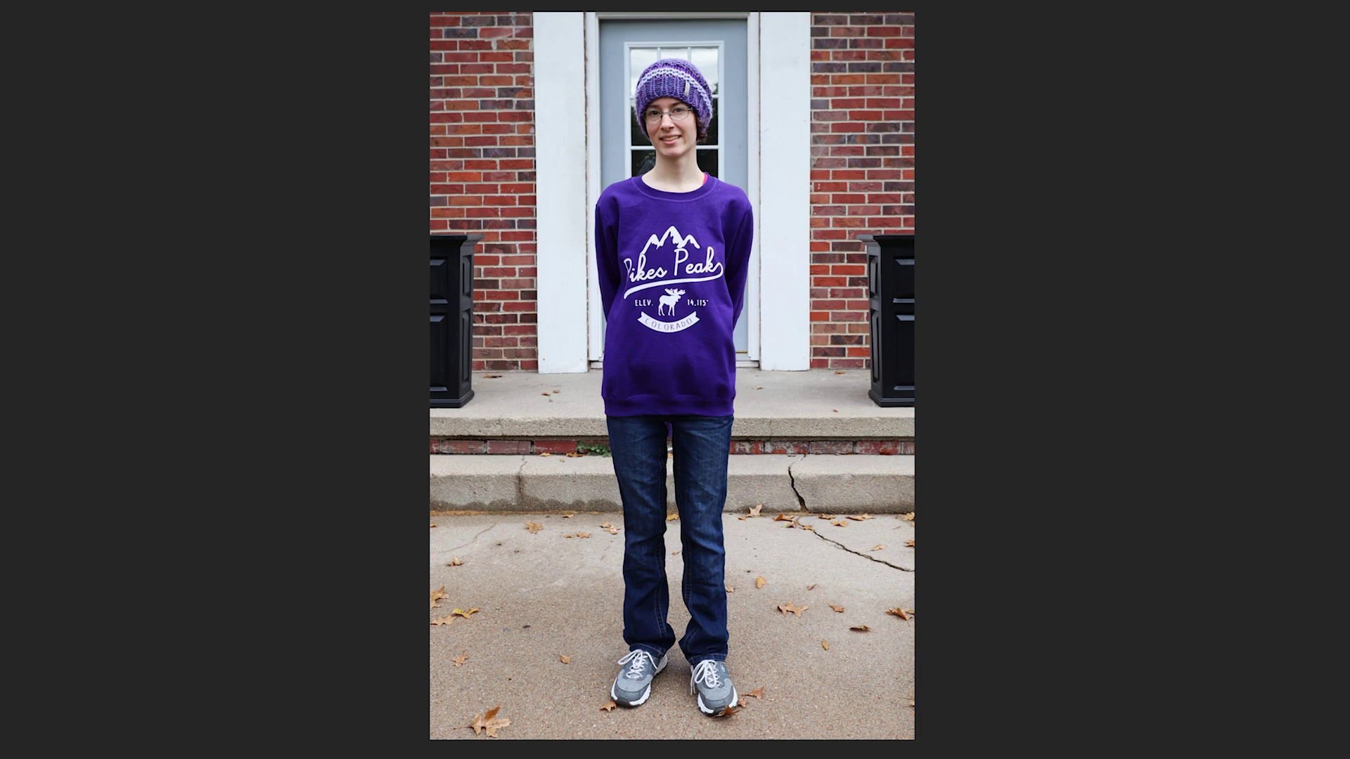
pyautogui.press('Right')
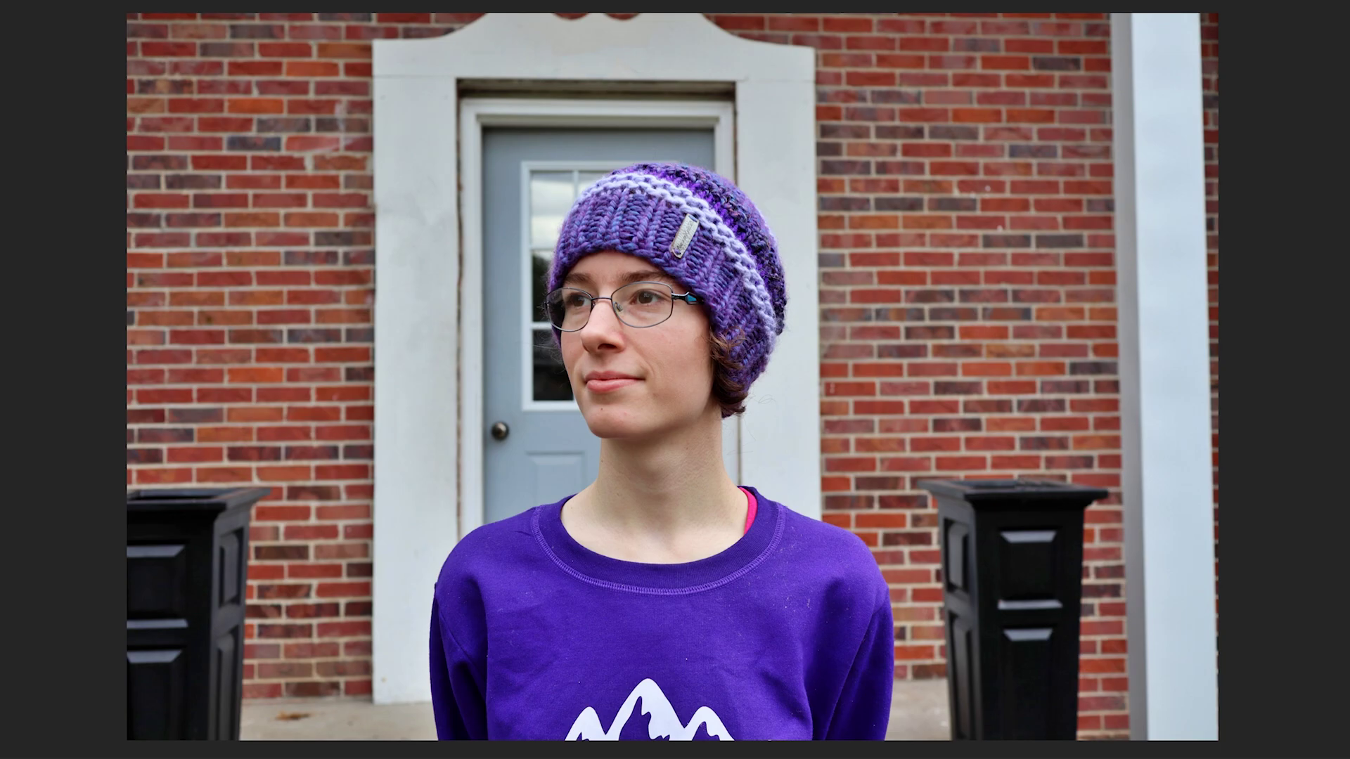
pyautogui.press('Right')
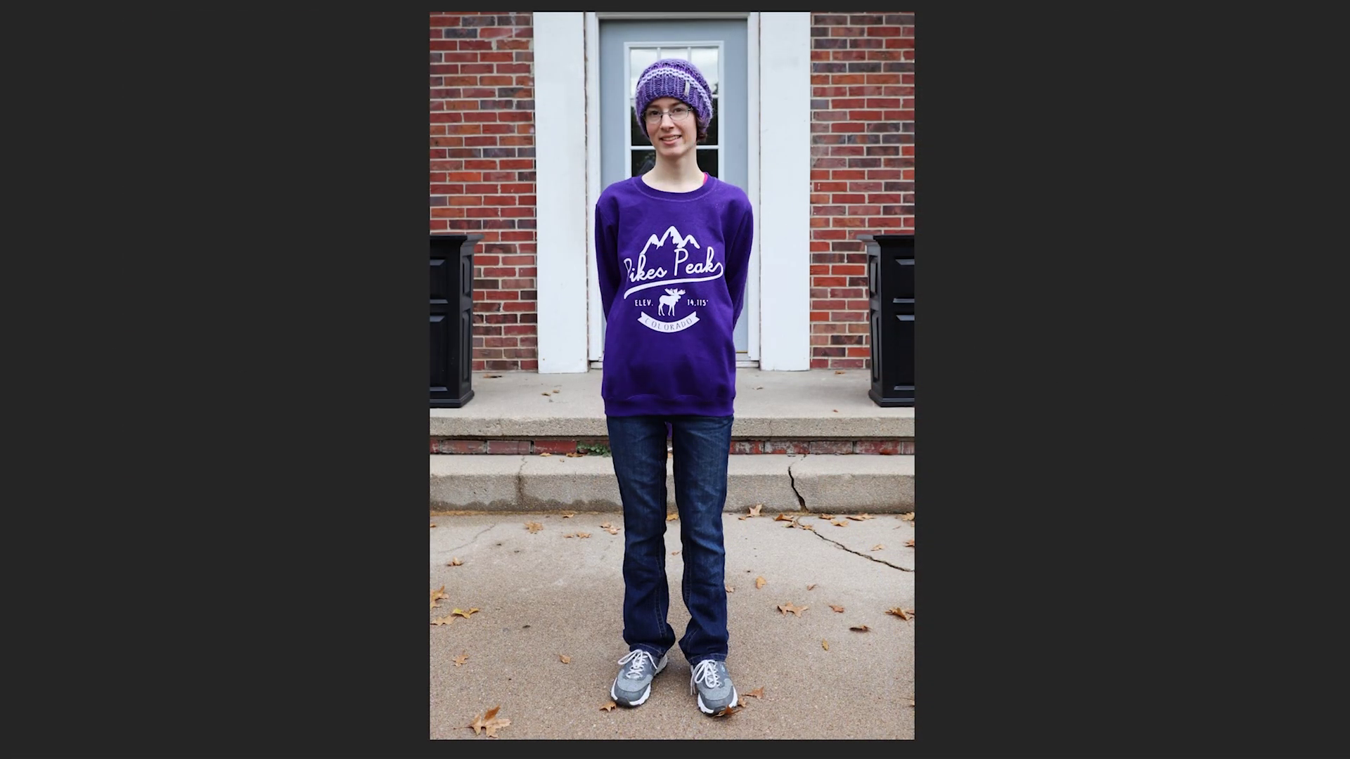
pyautogui.press('Right')
pyautogui.press('Right')
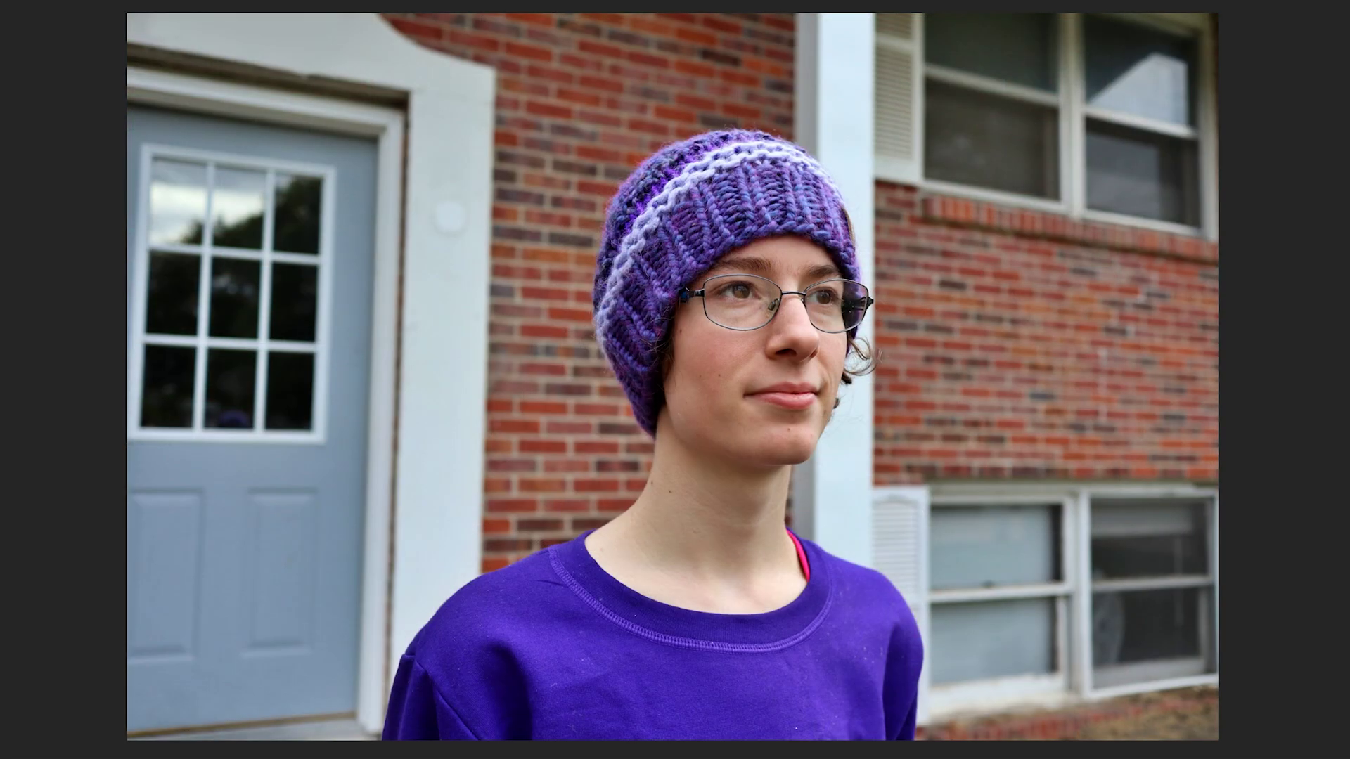
pyautogui.press('Right')
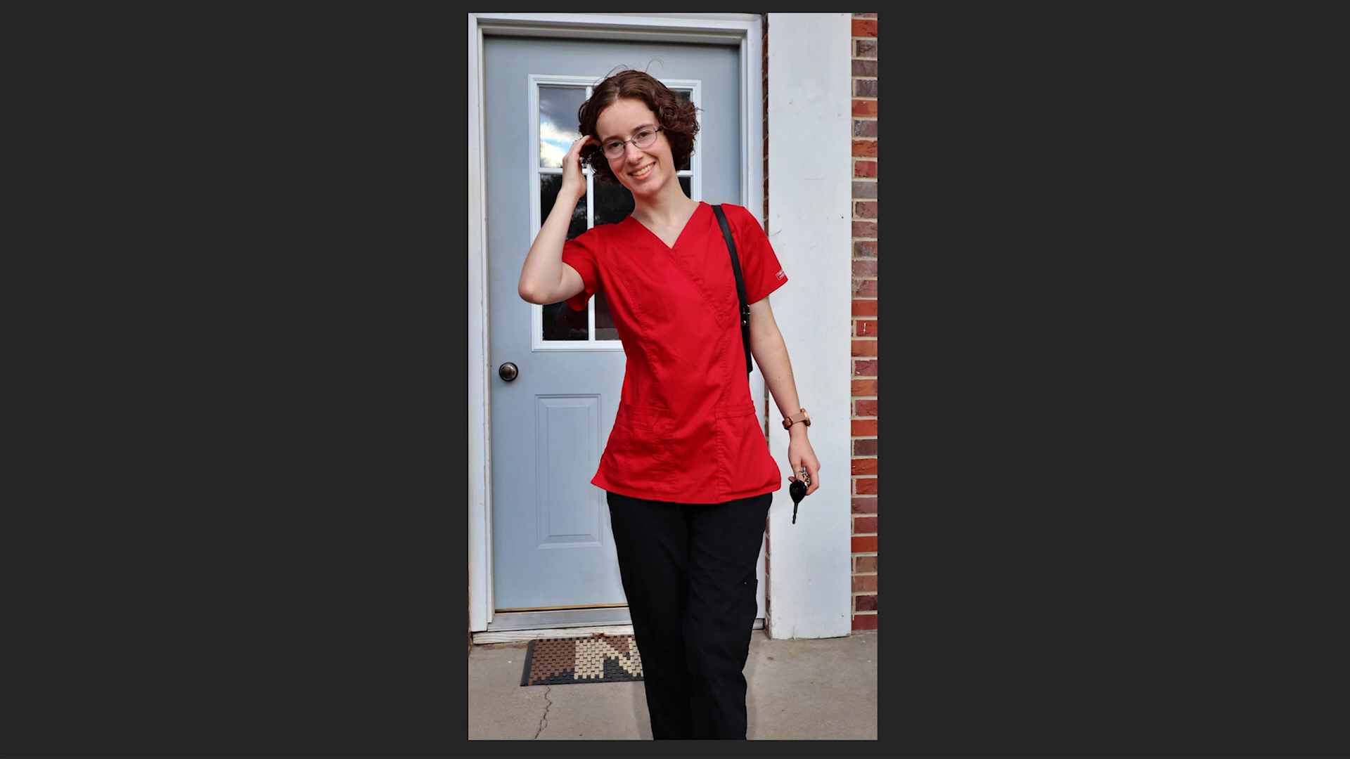
pyautogui.press('Right')
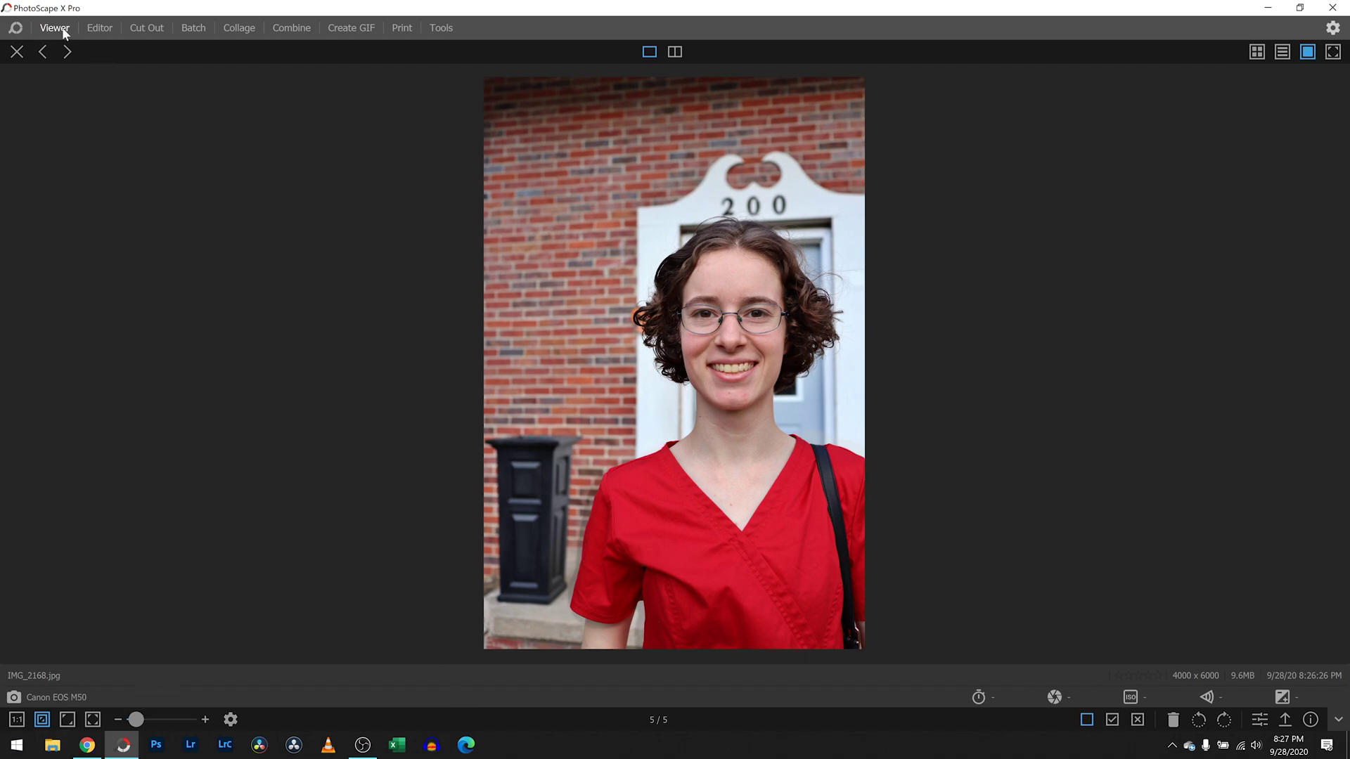
# Step: Close the full portrait view and browse the thumbnails of all photos in the workflow folder
pyautogui.click(17, 52)
pyautogui.click(62, 386)
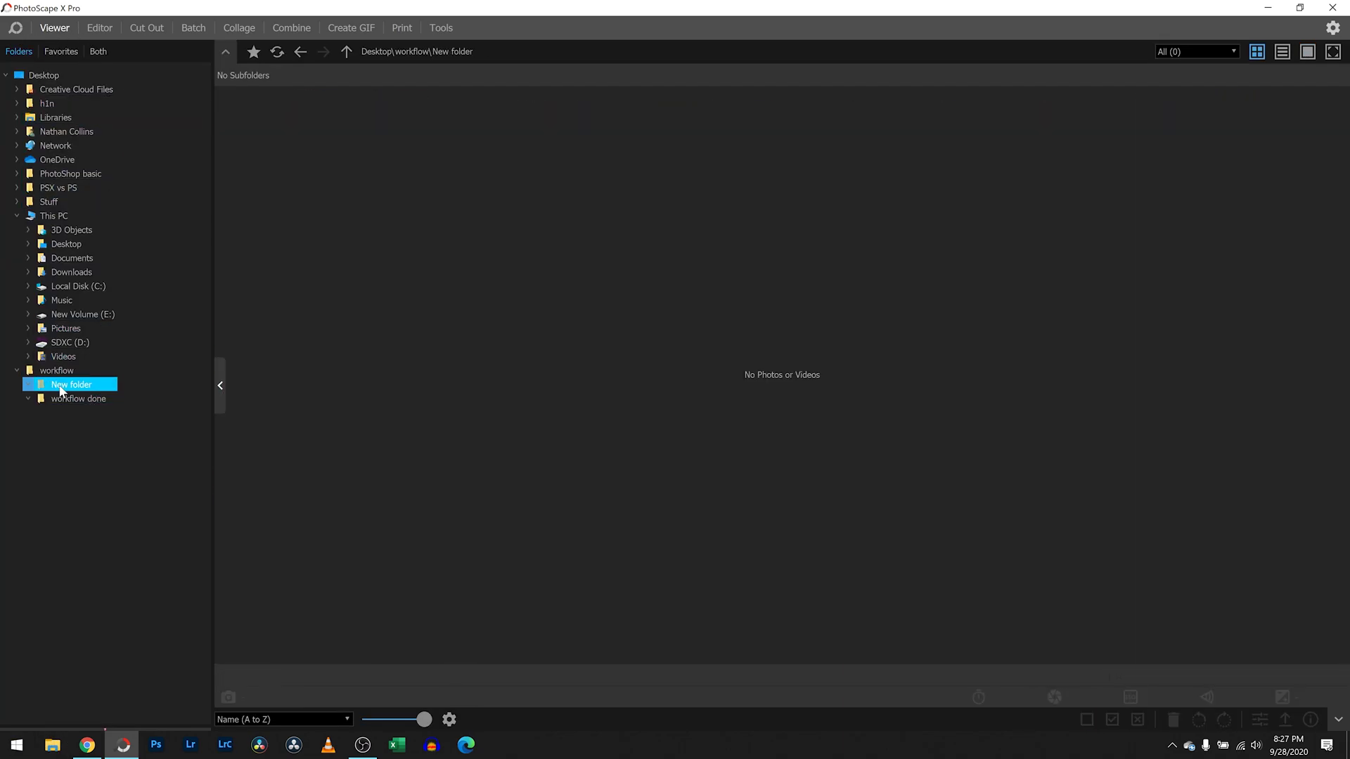
pyautogui.click(56, 371)
pyautogui.scroll(-2, 872, 270)
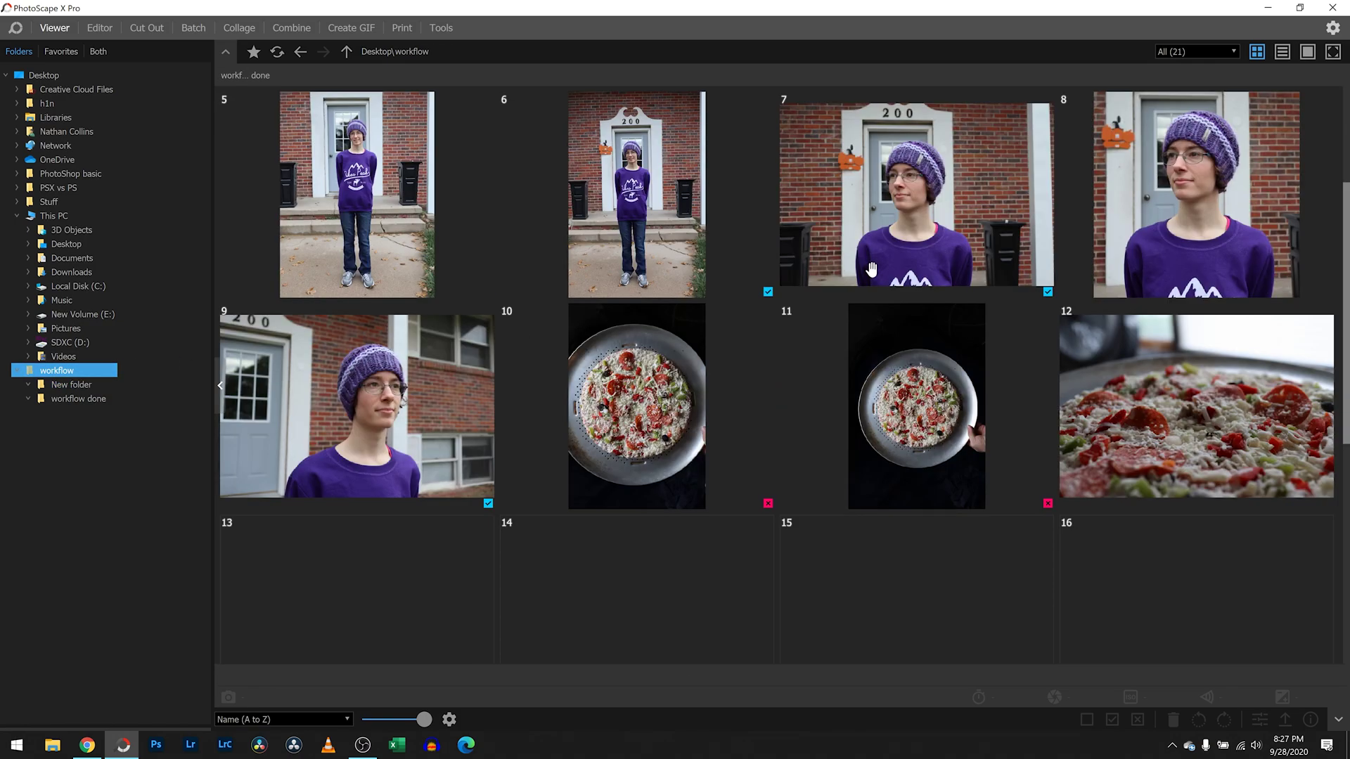
# Step: Look through the remaining thumbnails in the workflow folder and switch between the editor and the viewer
pyautogui.scroll(-4, 872, 269)
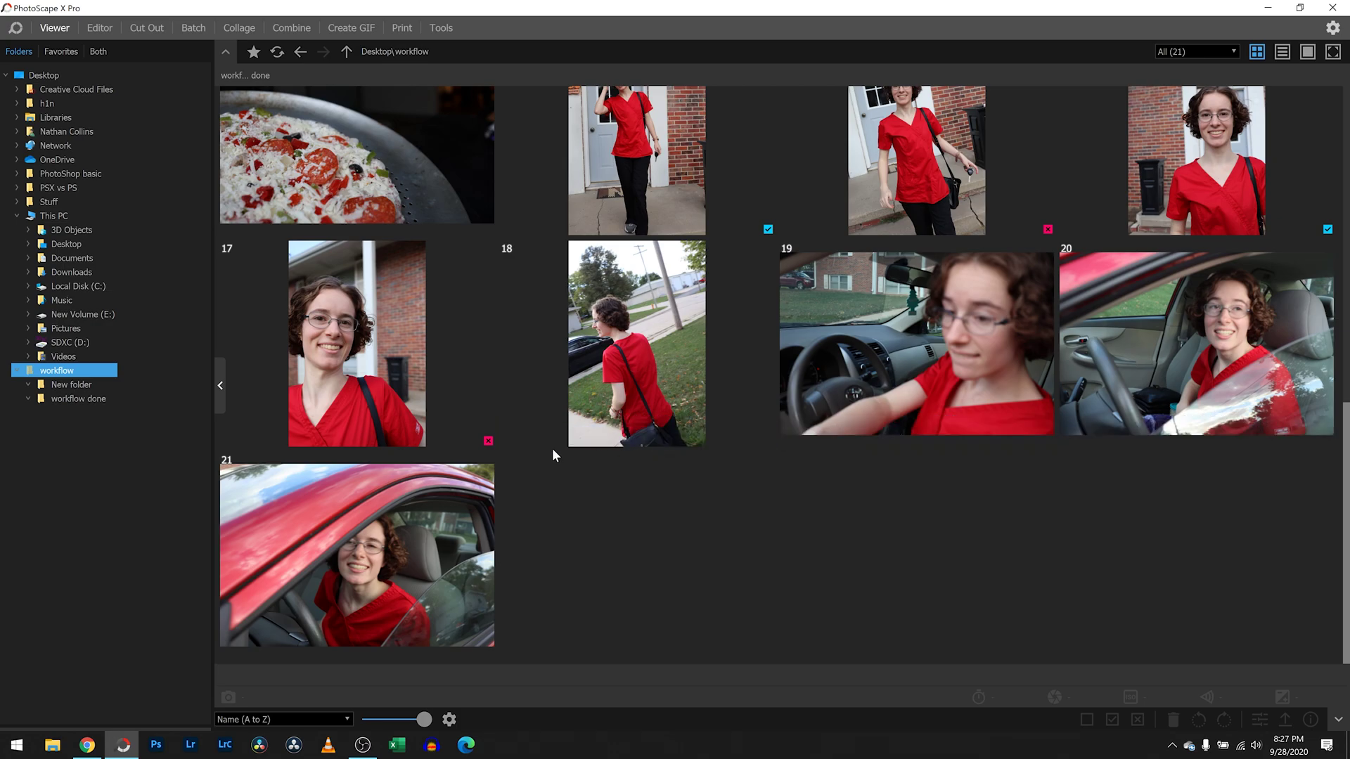
pyautogui.scroll(2, 541, 465)
pyautogui.scroll(-2, 526, 488)
pyautogui.scroll(2, 382, 461)
pyautogui.scroll(5, 378, 454)
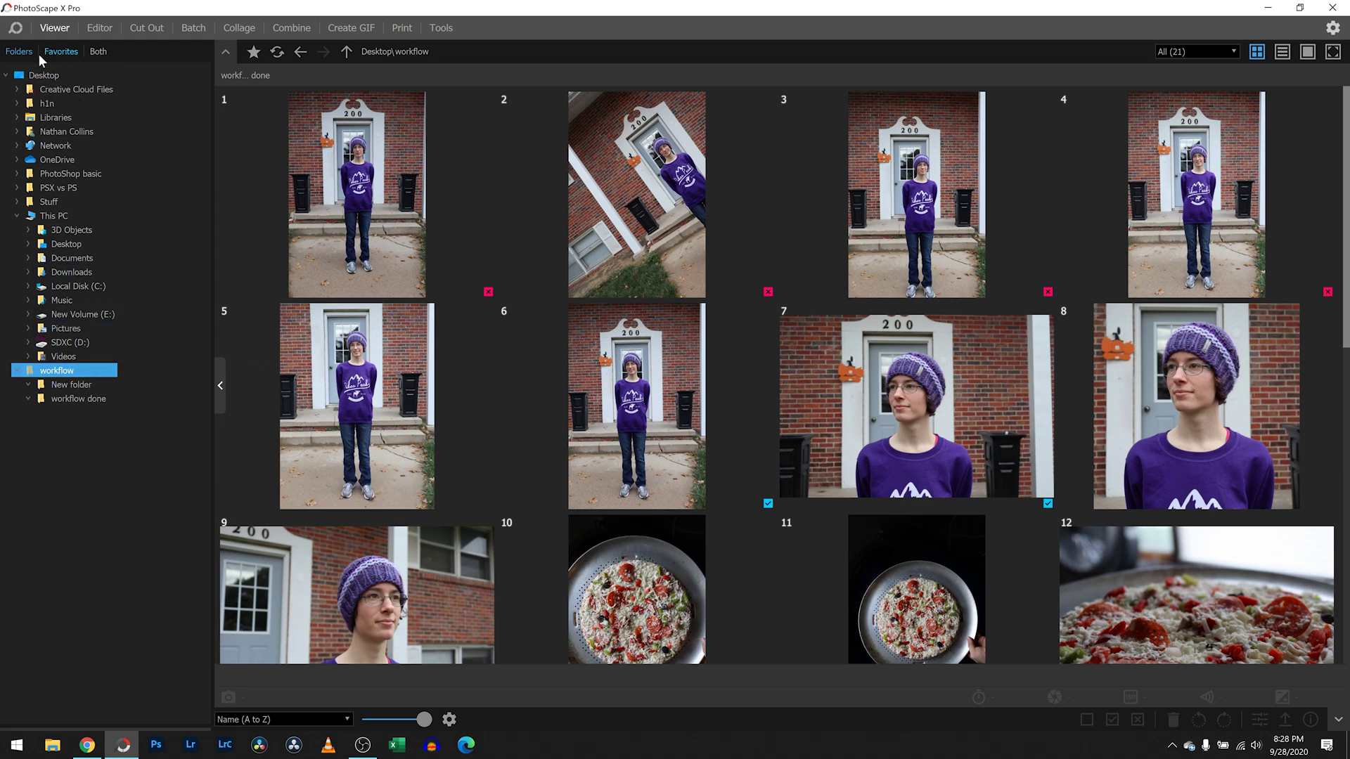
pyautogui.click(97, 27)
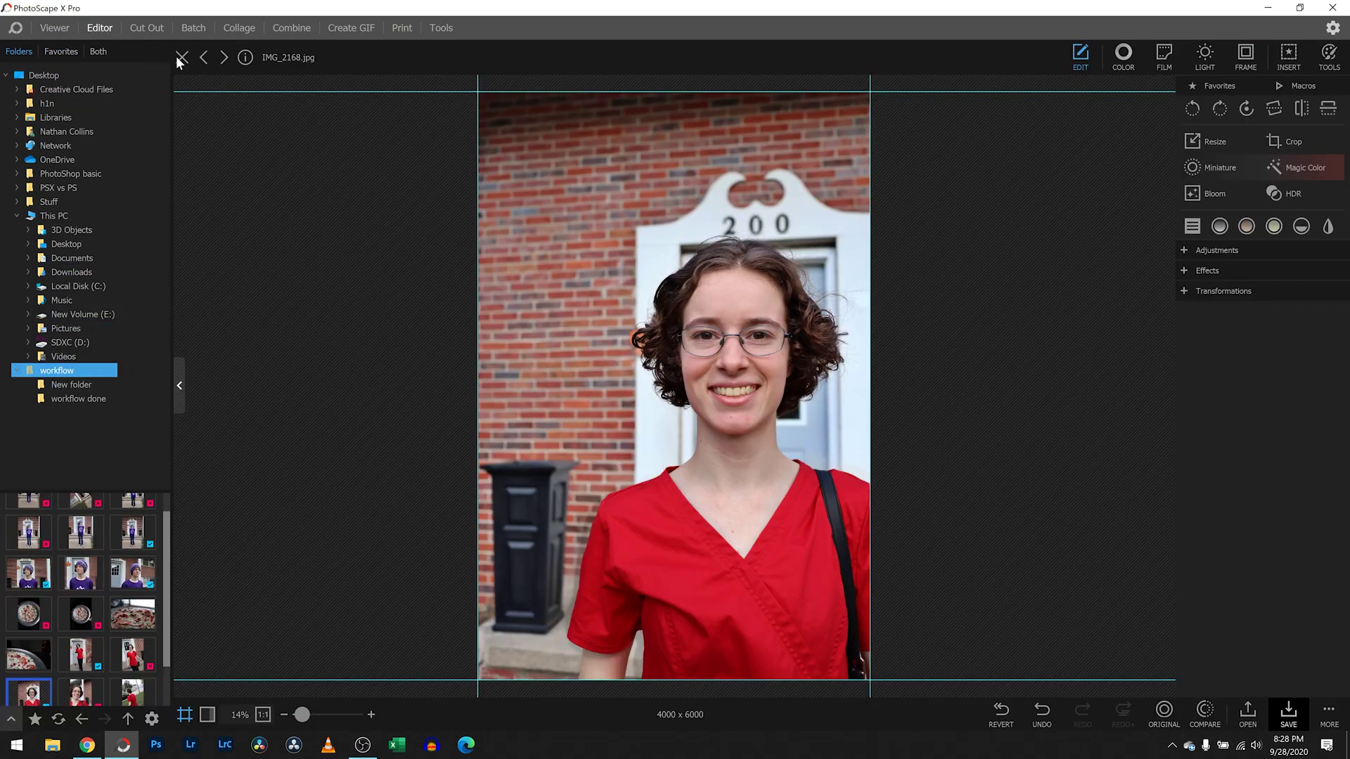
pyautogui.click(51, 32)
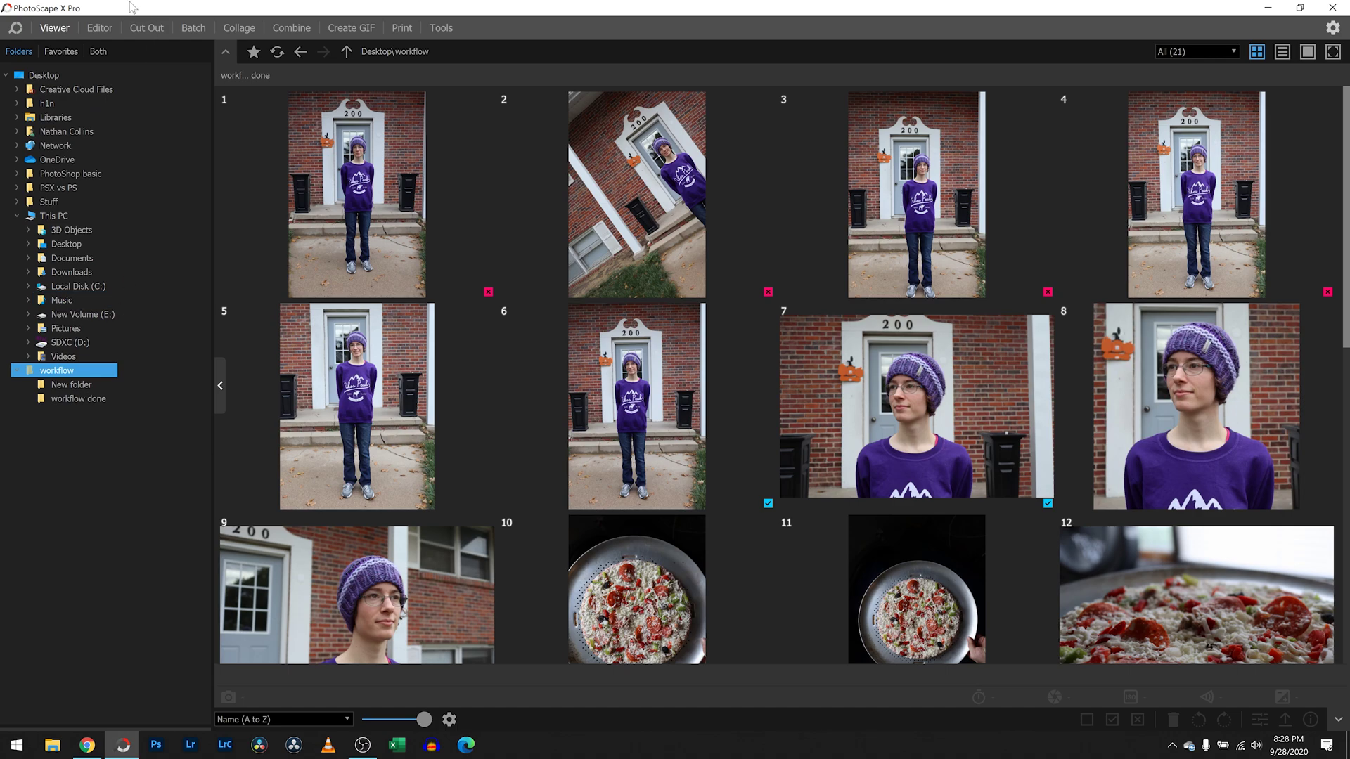
pyautogui.click(102, 31)
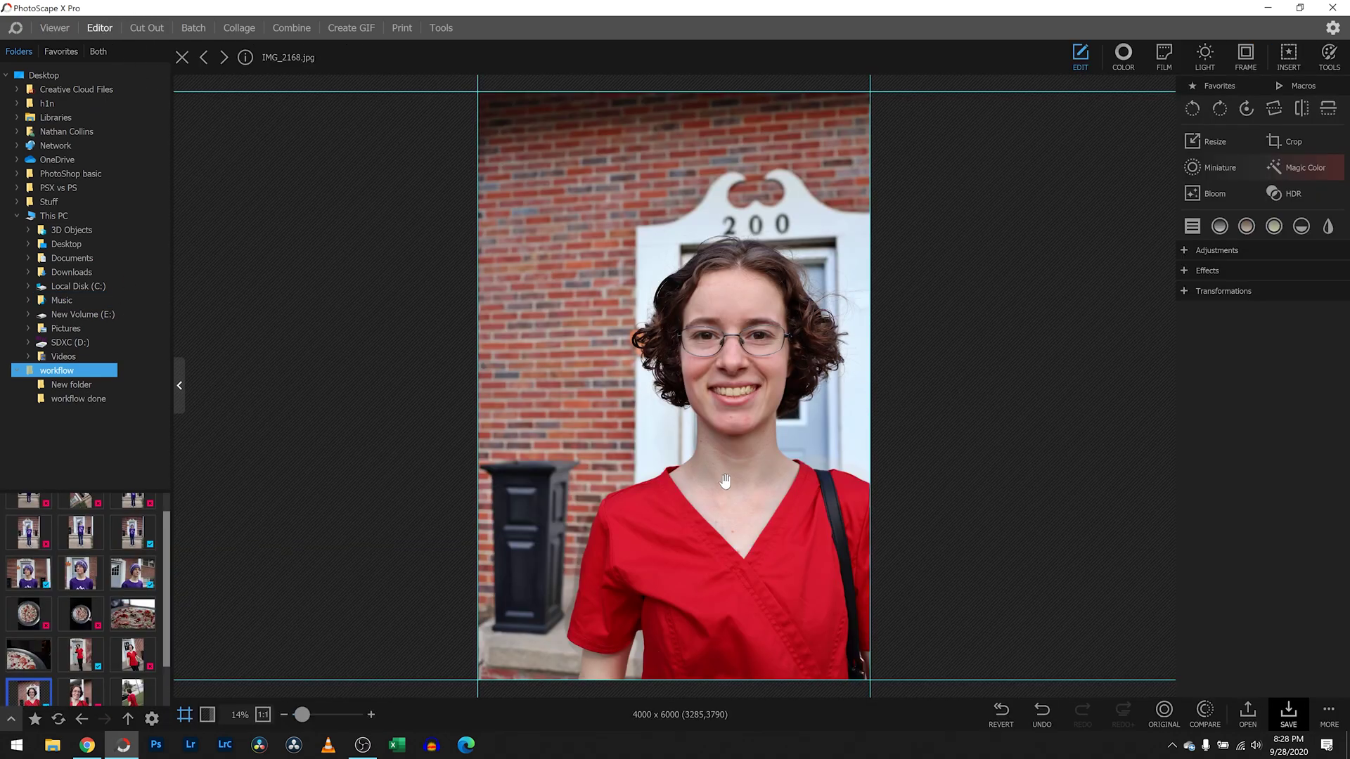
pyautogui.click(53, 31)
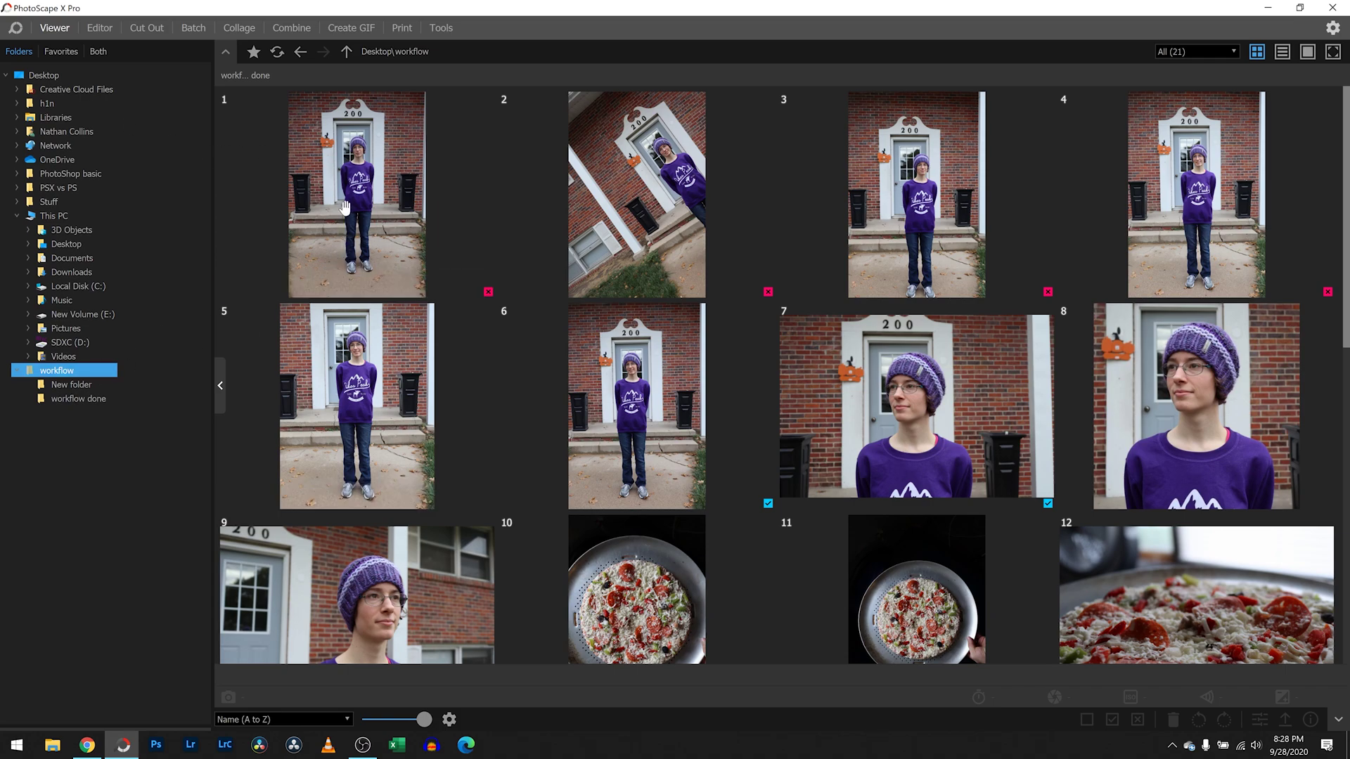
# Step: Open IMG_2157 from the workflow done folder in the editor, flip it horizontally and back, and discard the changes
pyautogui.click(84, 399)
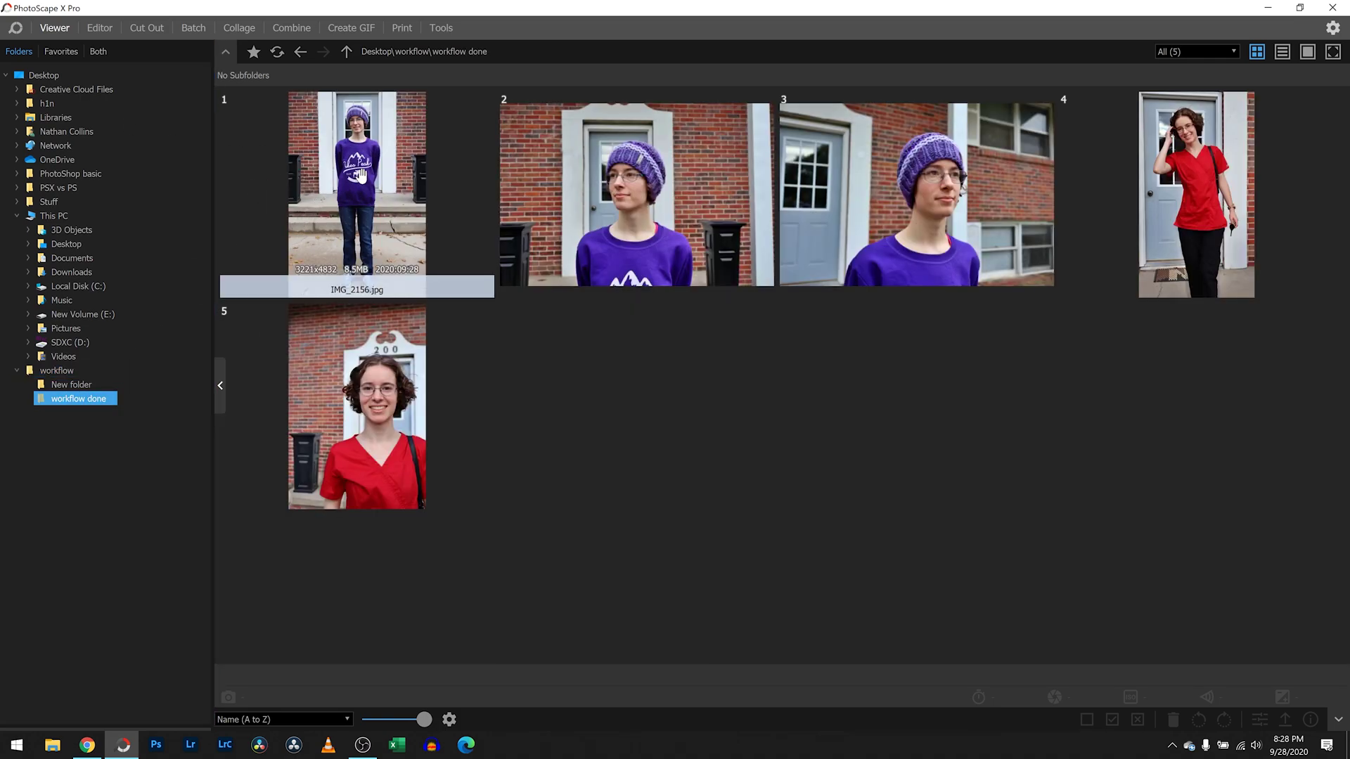
pyautogui.doubleClick(668, 193)
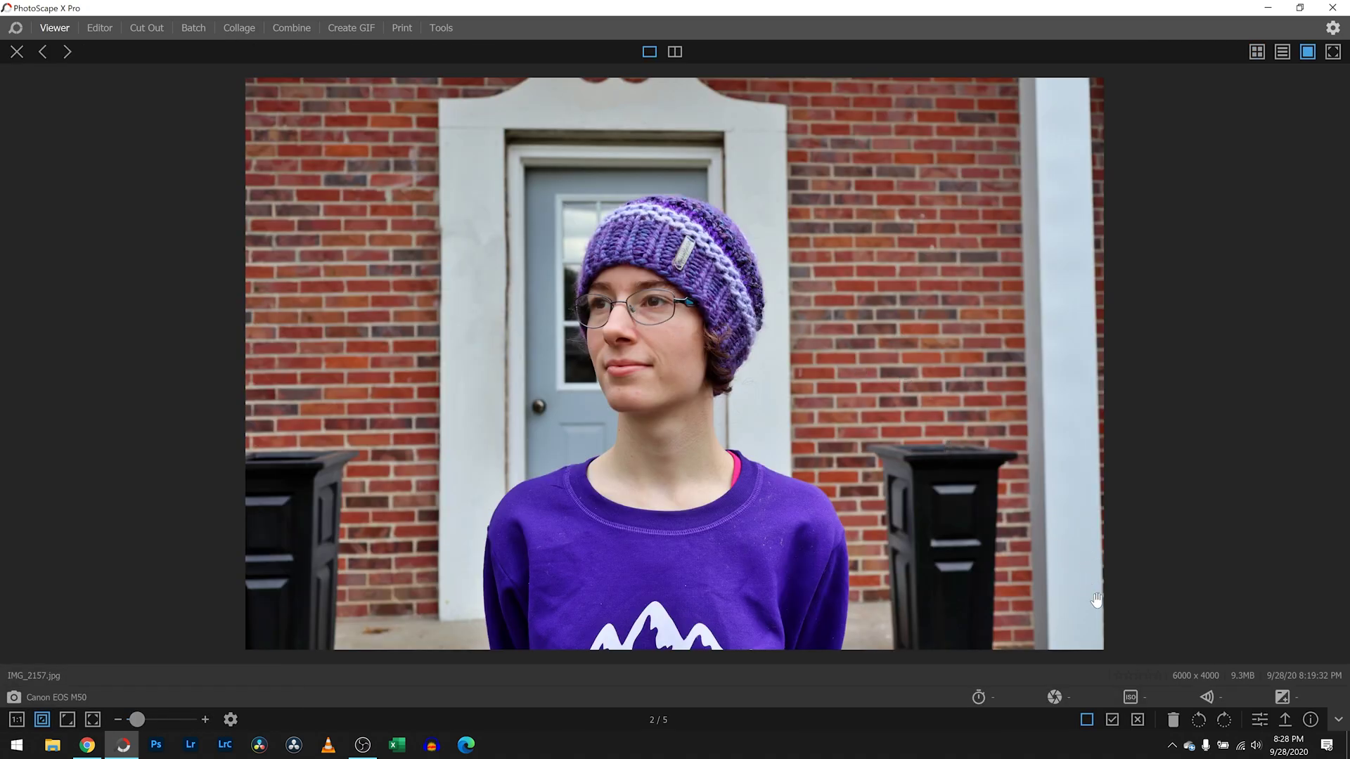
pyautogui.click(1252, 724)
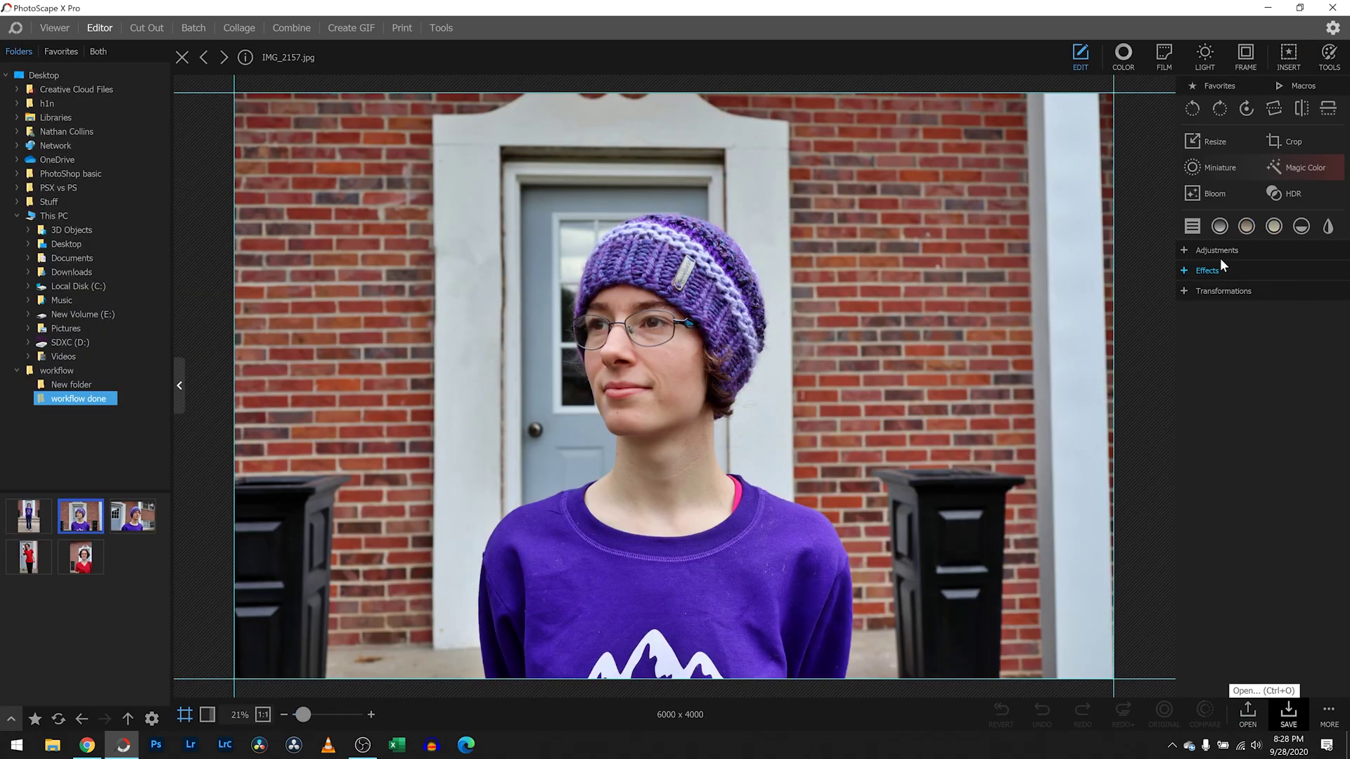
pyautogui.click(1301, 109)
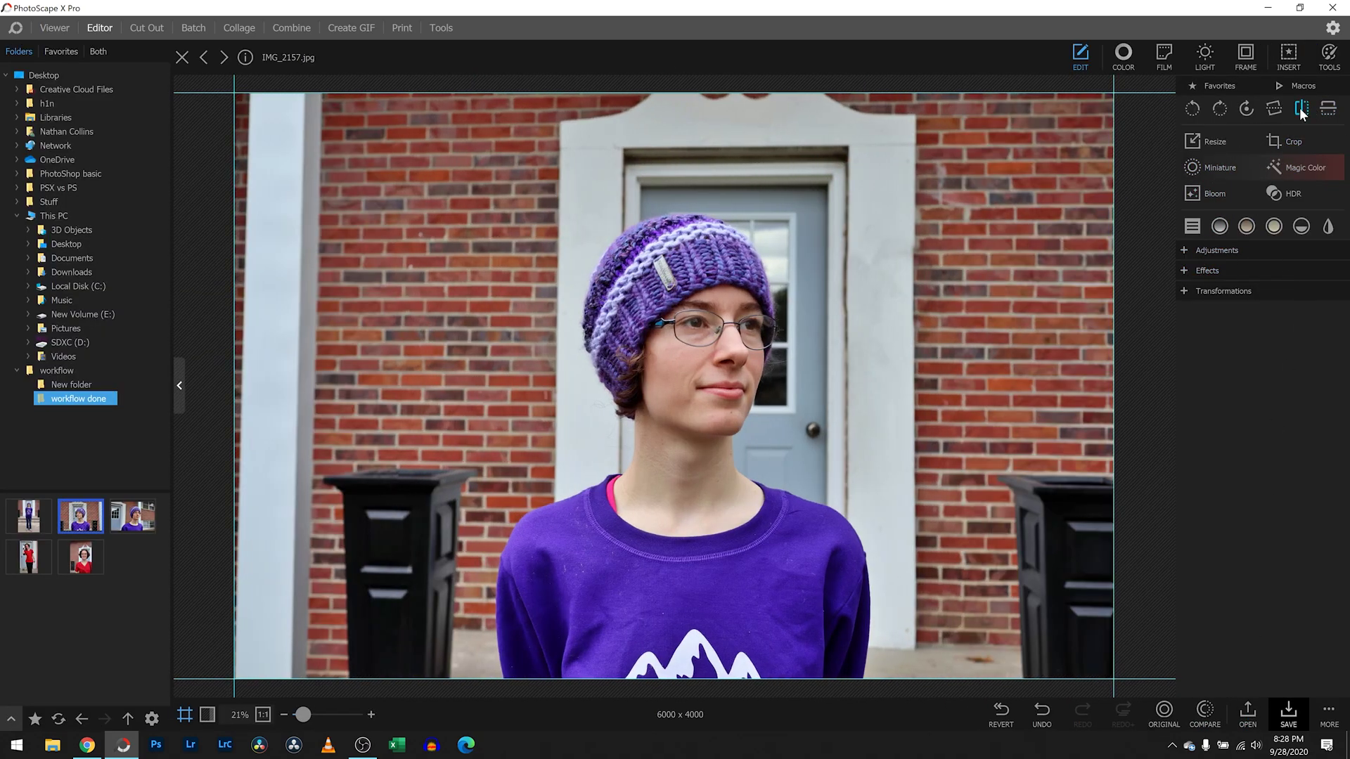
pyautogui.click(1301, 109)
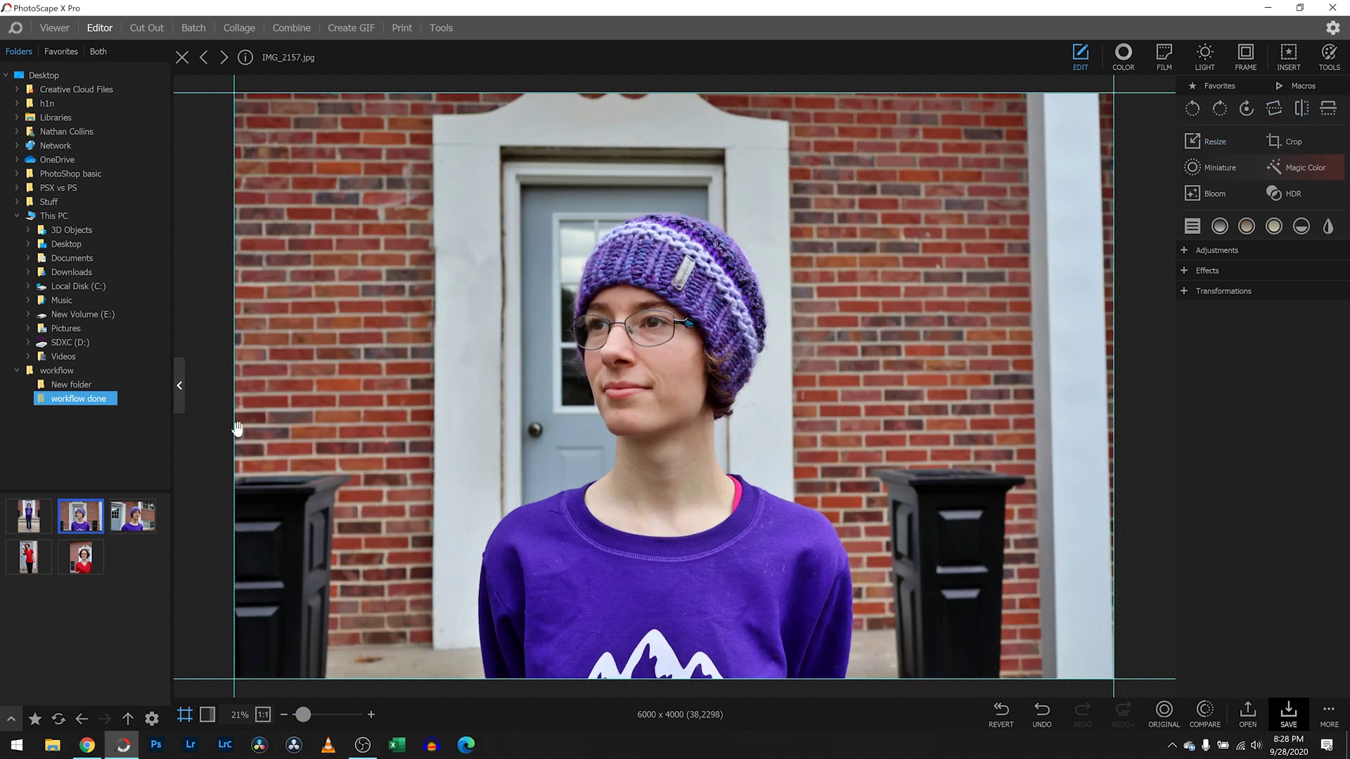
pyautogui.click(134, 514)
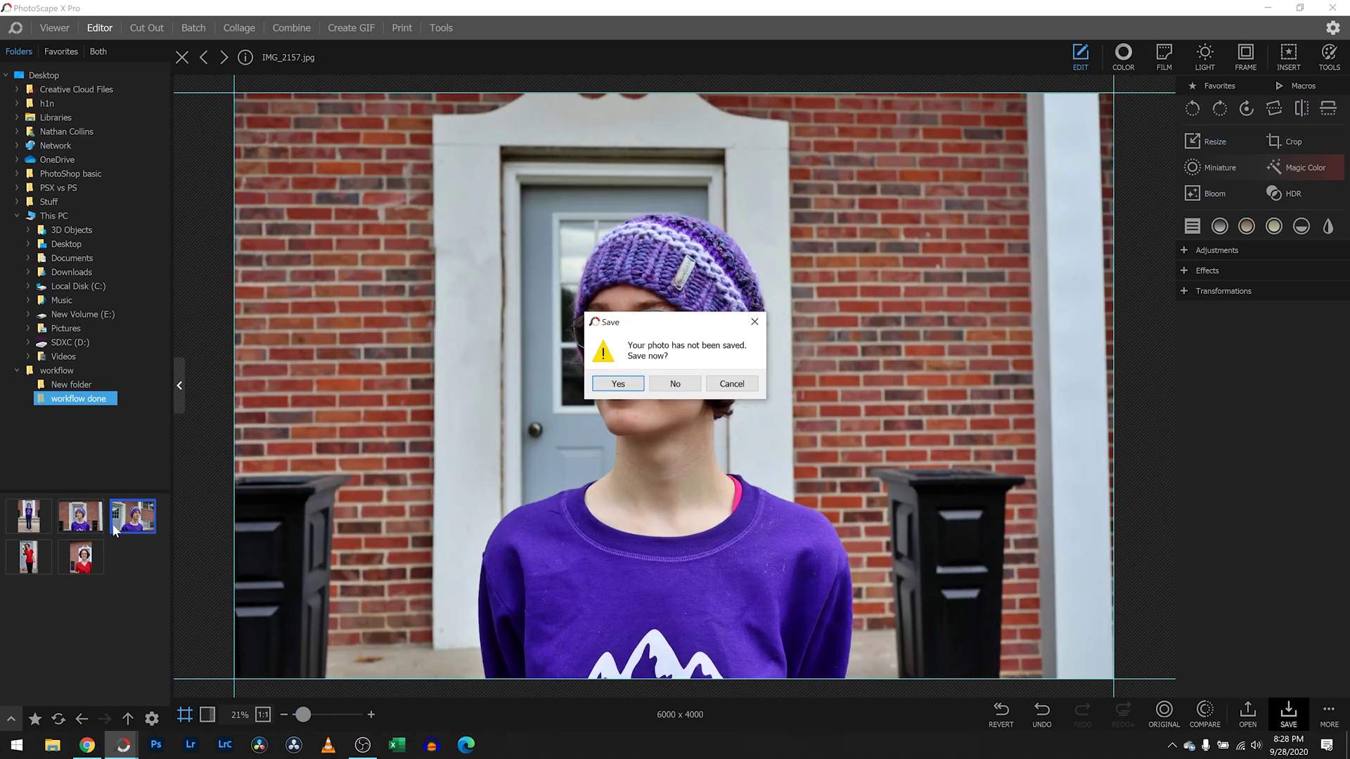
pyautogui.click(675, 384)
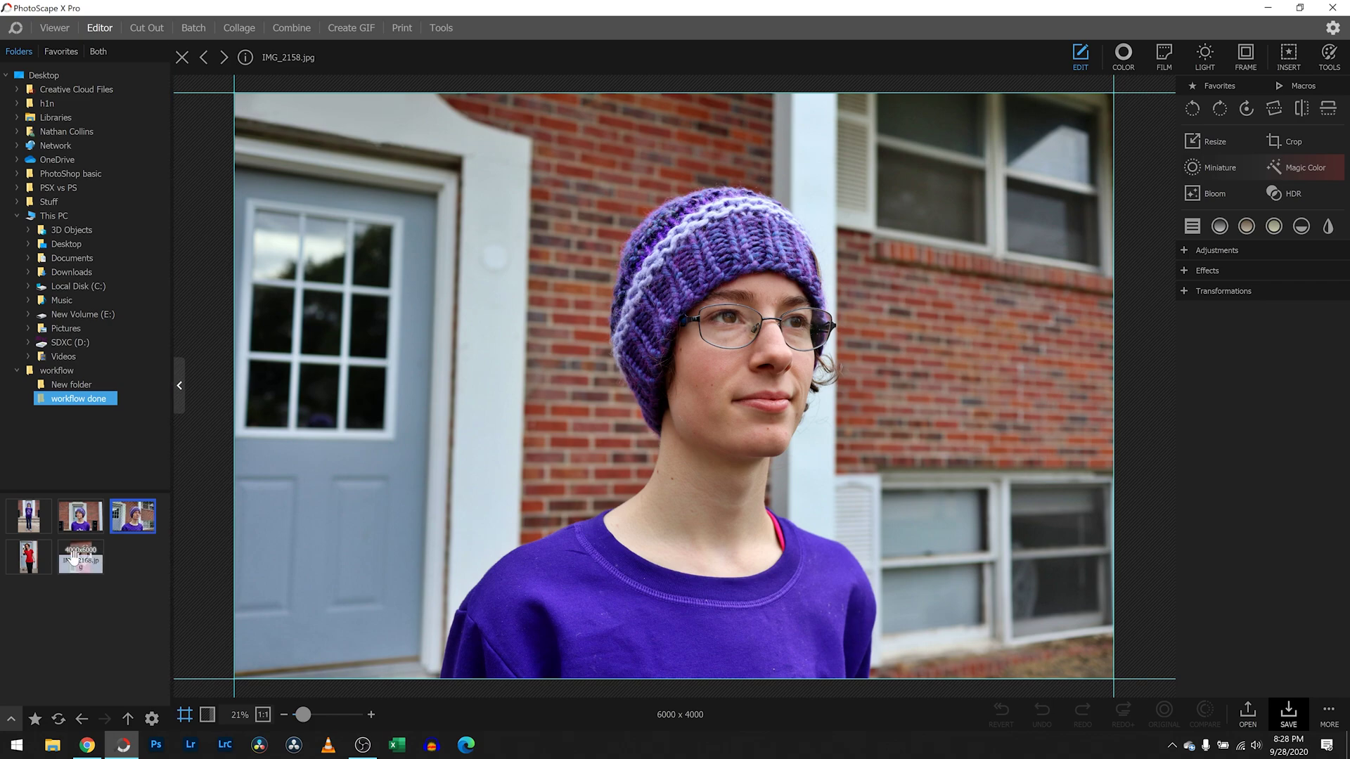
# Step: Try a horizontal flip on IMG_2166 and leave it for IMG_2168 without saving
pyautogui.click(28, 556)
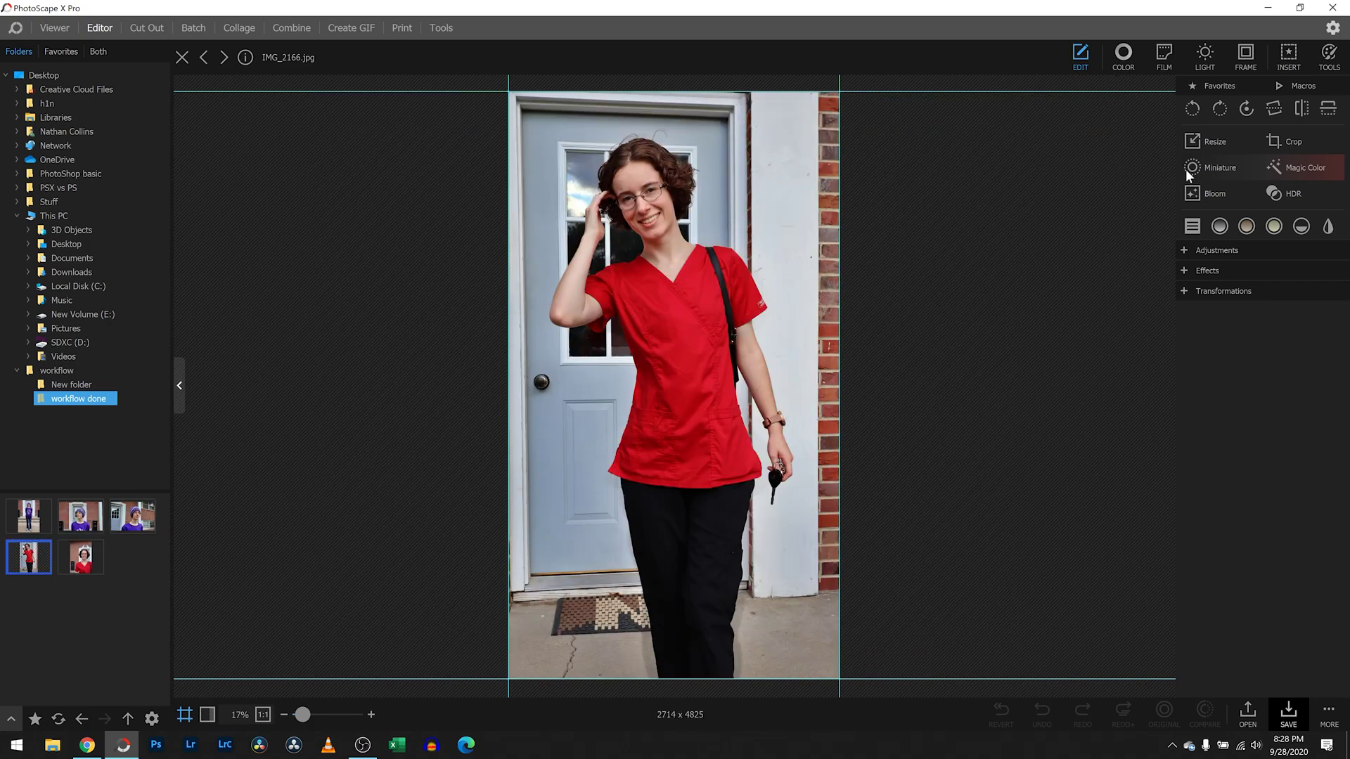
pyautogui.click(1303, 107)
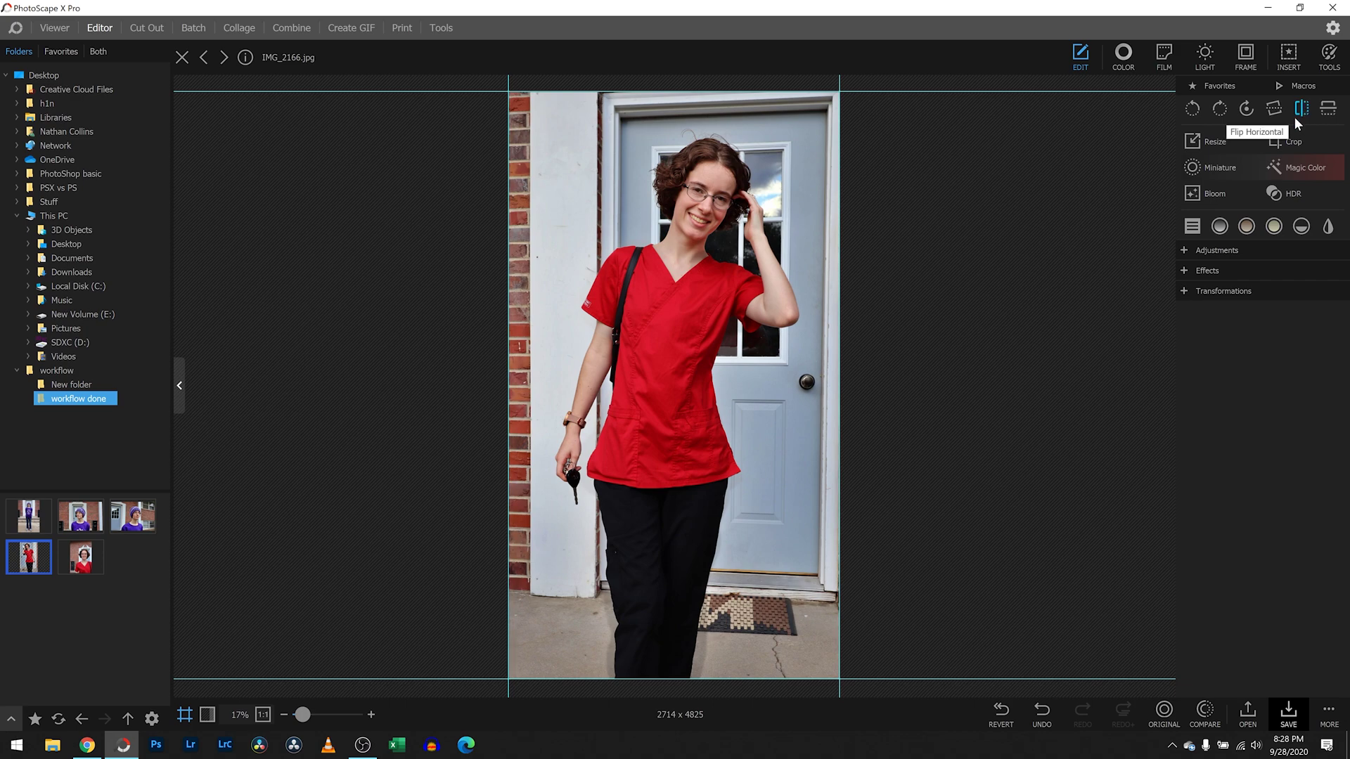
pyautogui.click(75, 560)
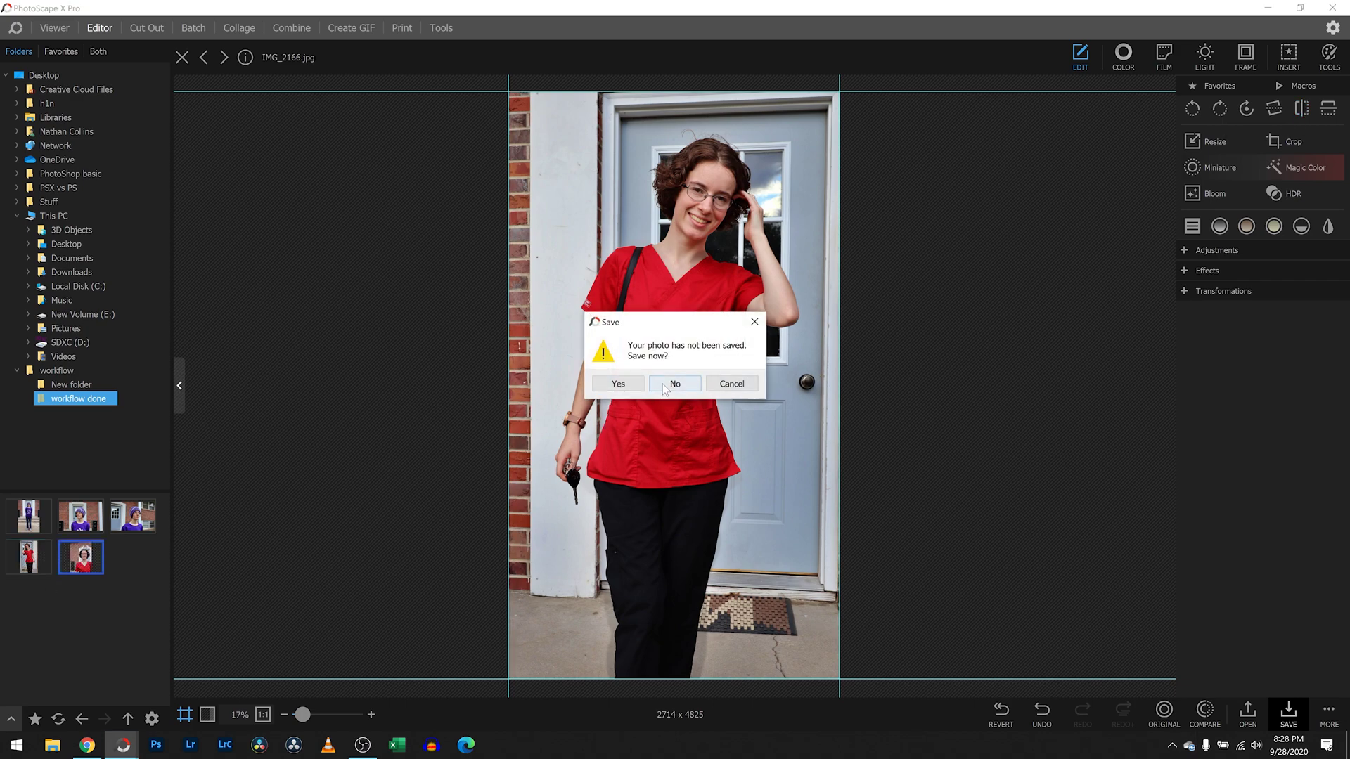
pyautogui.click(662, 384)
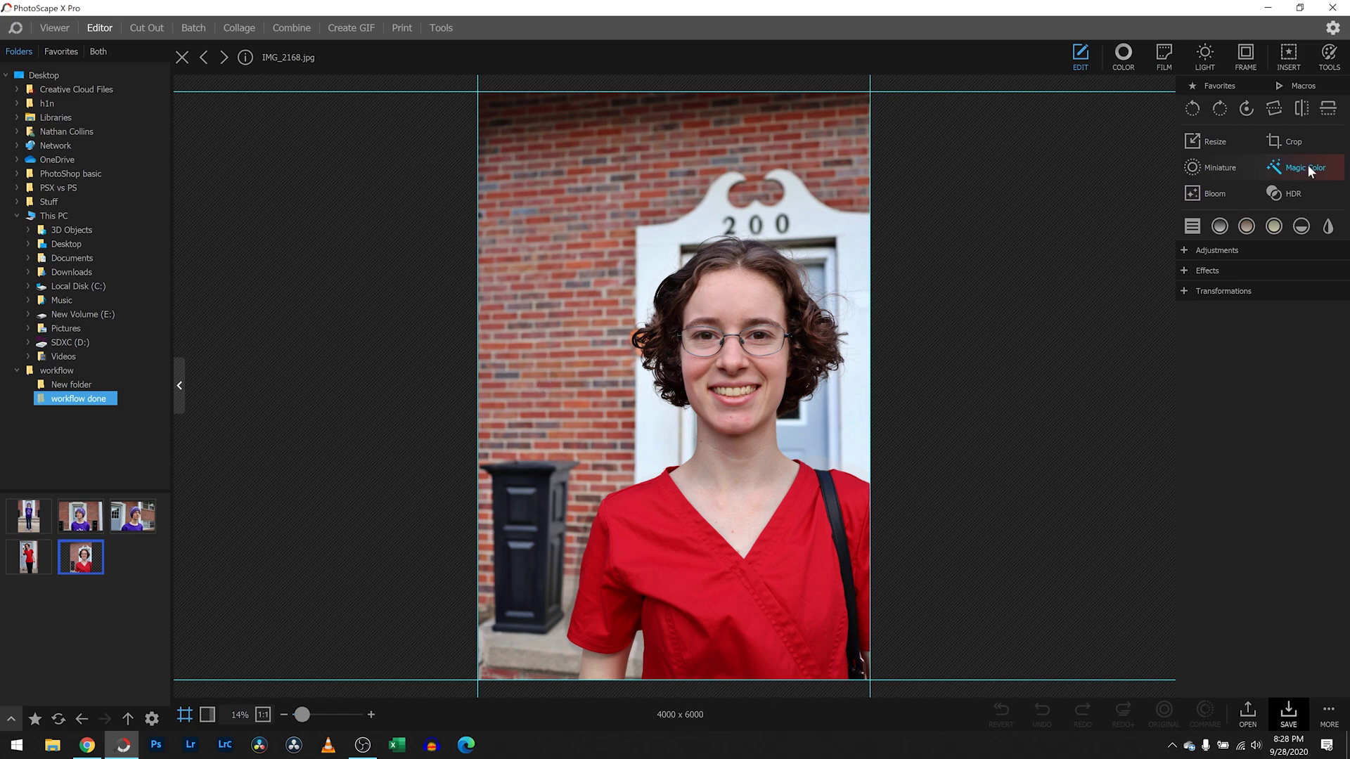
# Step: Try the horizontal flip on IMG_2168 and discard the unsaved change
pyautogui.click(1300, 107)
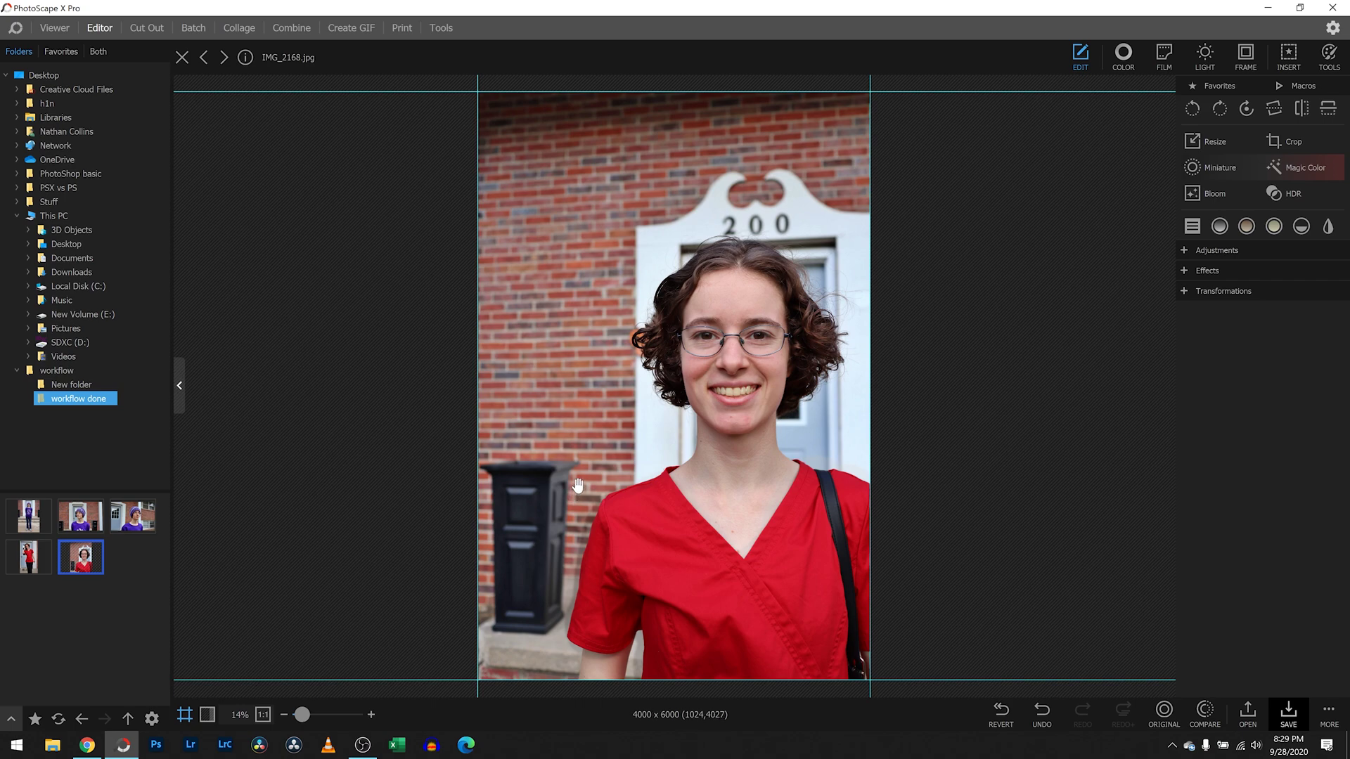
pyautogui.click(29, 512)
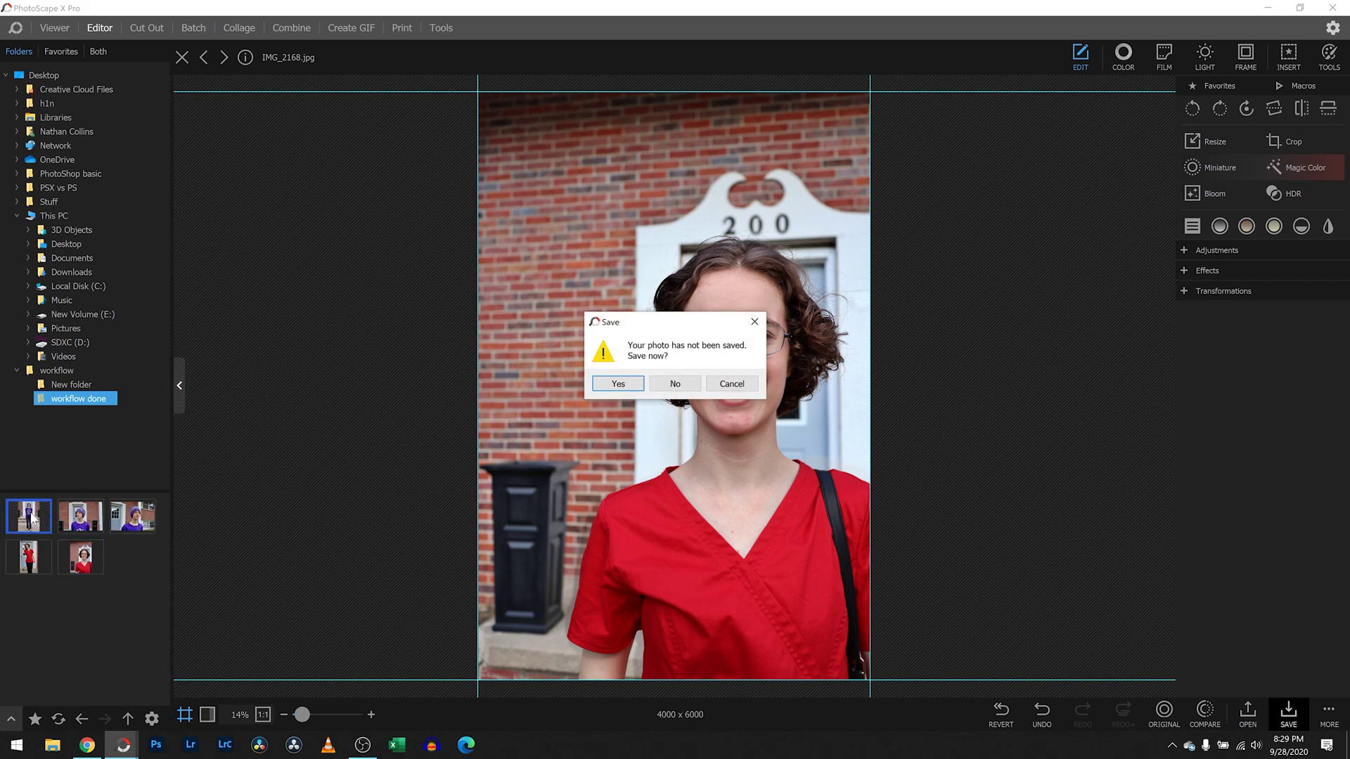
pyautogui.click(686, 380)
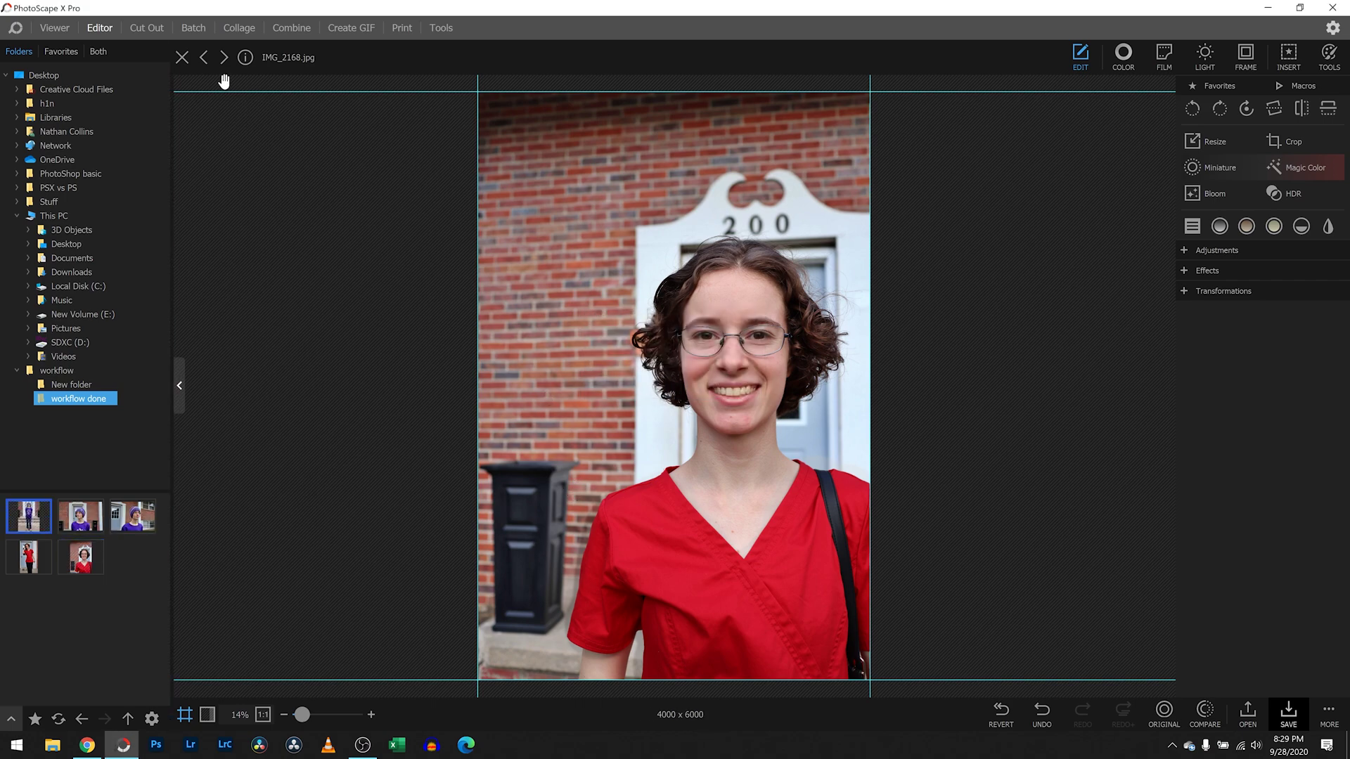
# Step: Return to the viewer and page through the finished portraits in the workflow done folder at full size
pyautogui.click(55, 27)
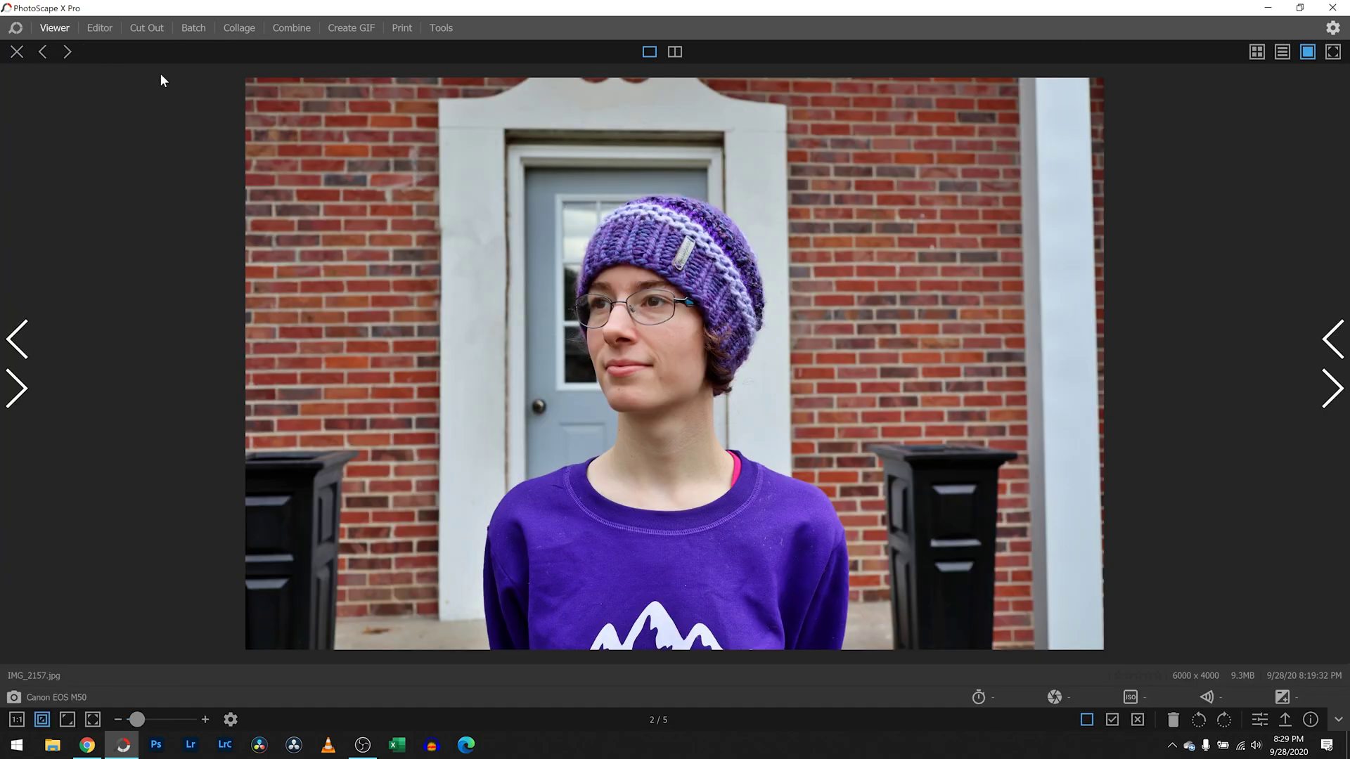
pyautogui.click(1334, 348)
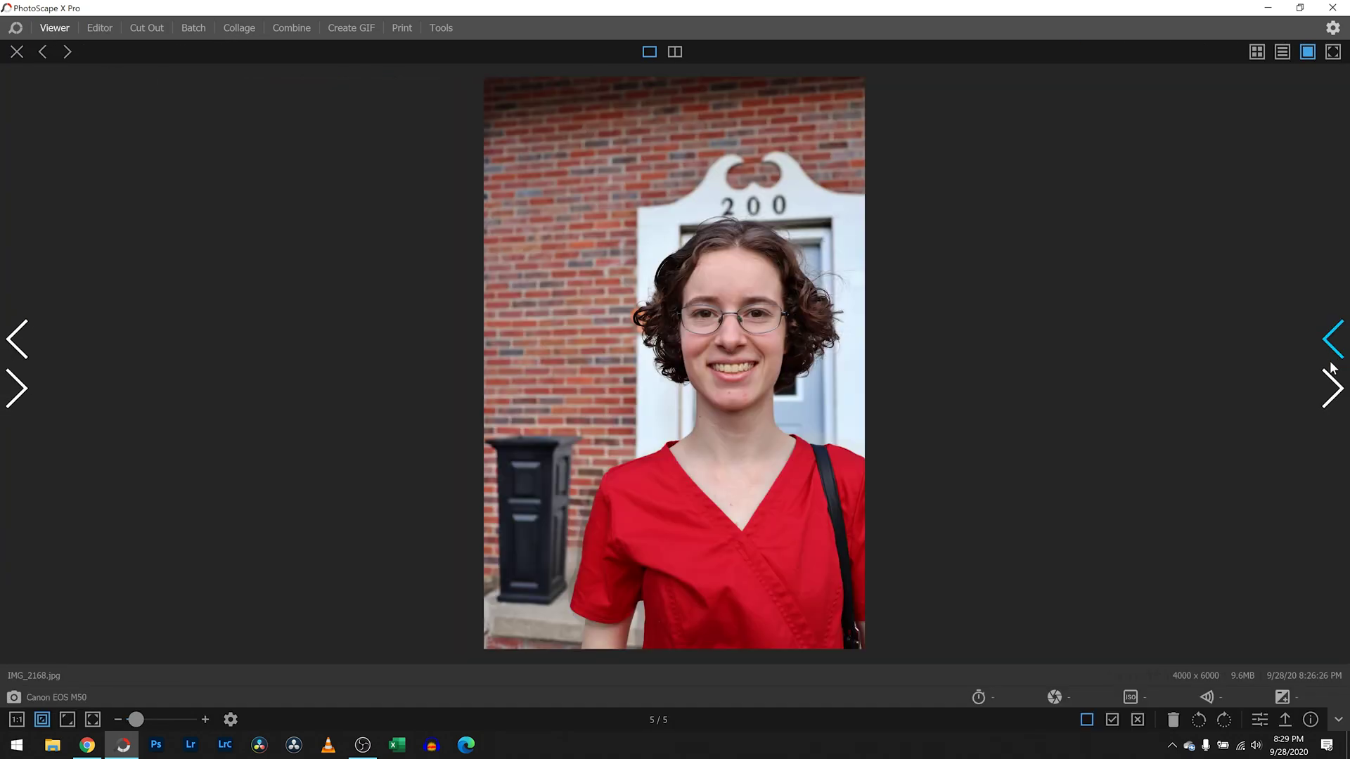
pyautogui.click(1330, 374)
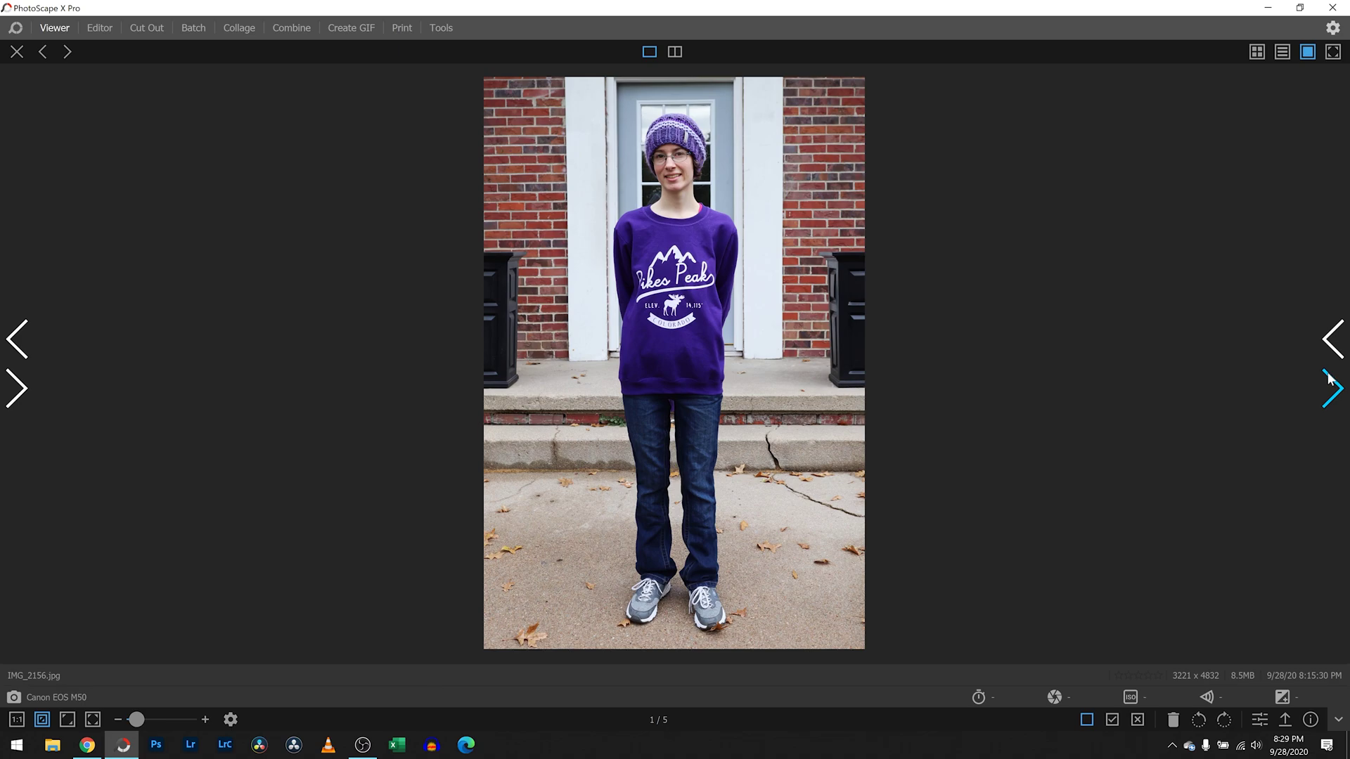
pyautogui.click(1329, 380)
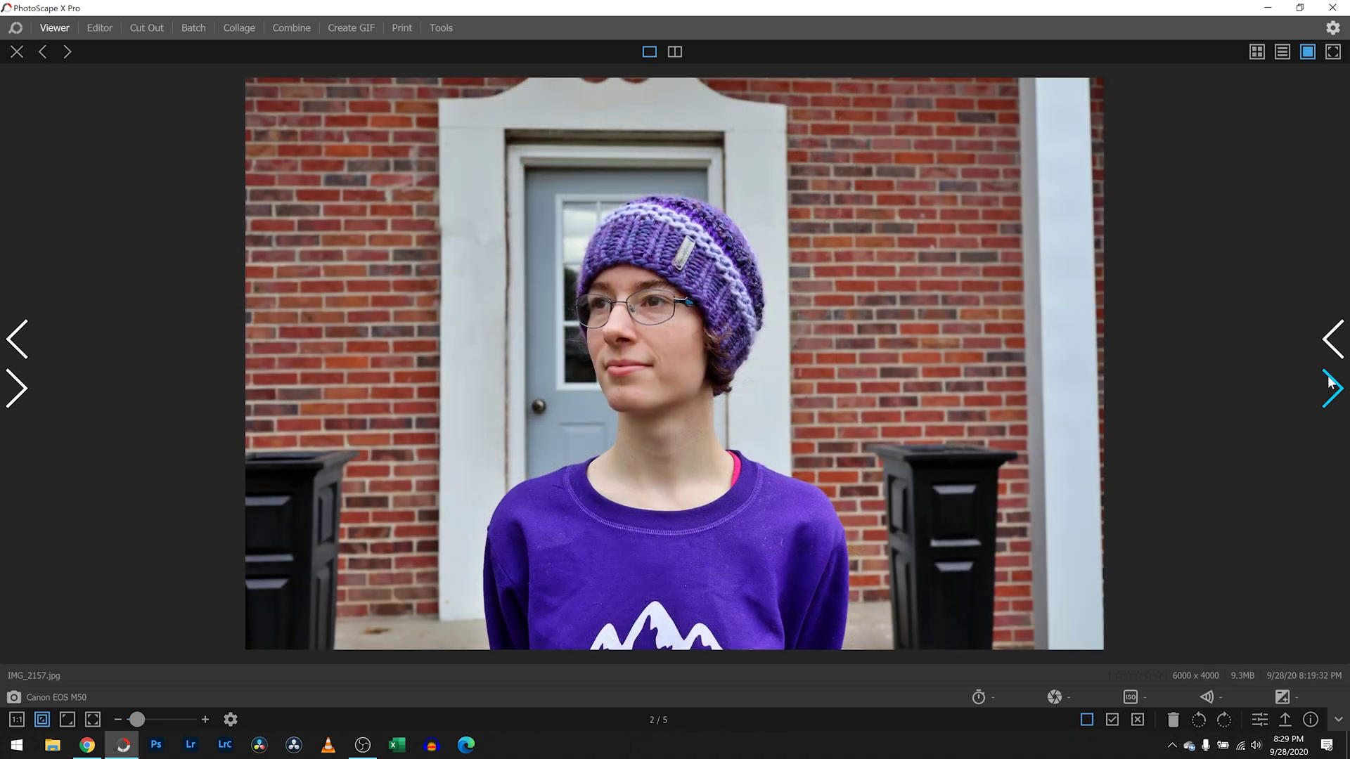
pyautogui.click(1330, 380)
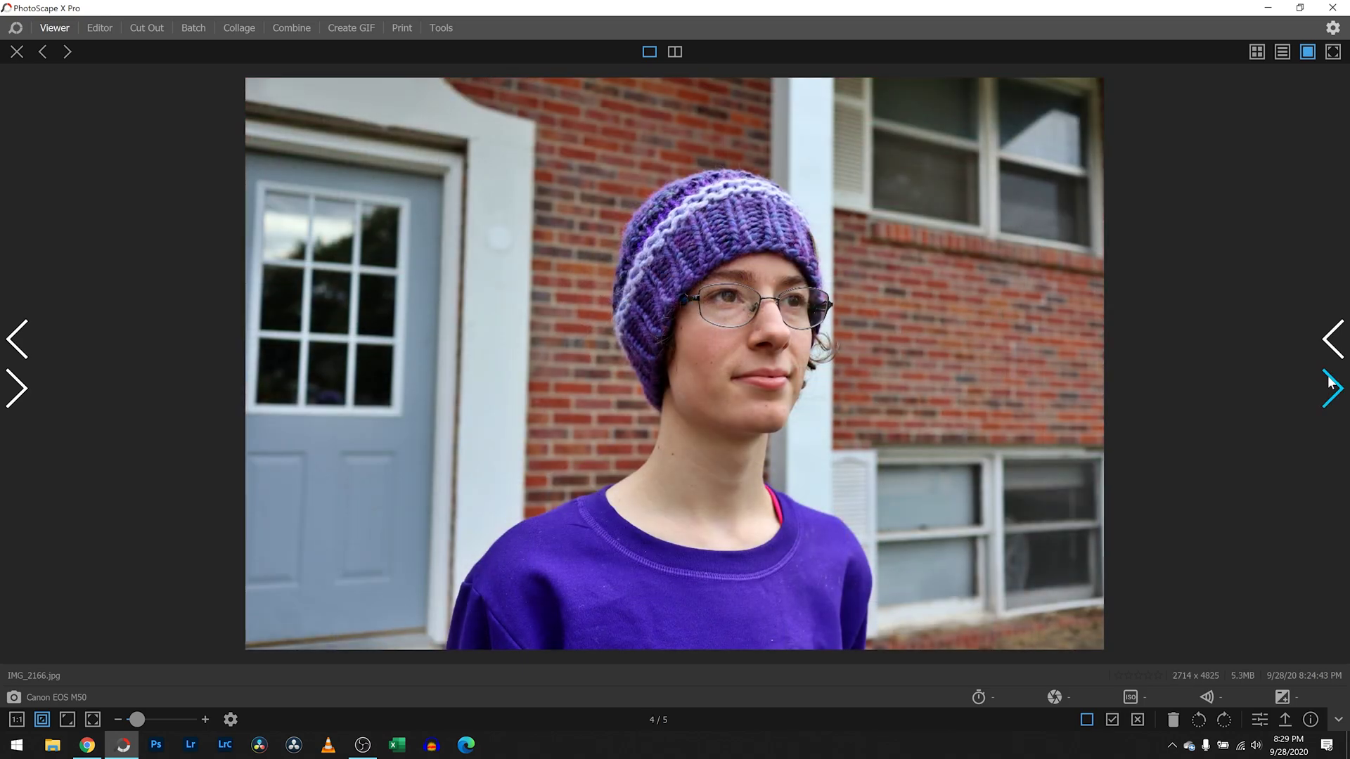
pyautogui.click(1330, 381)
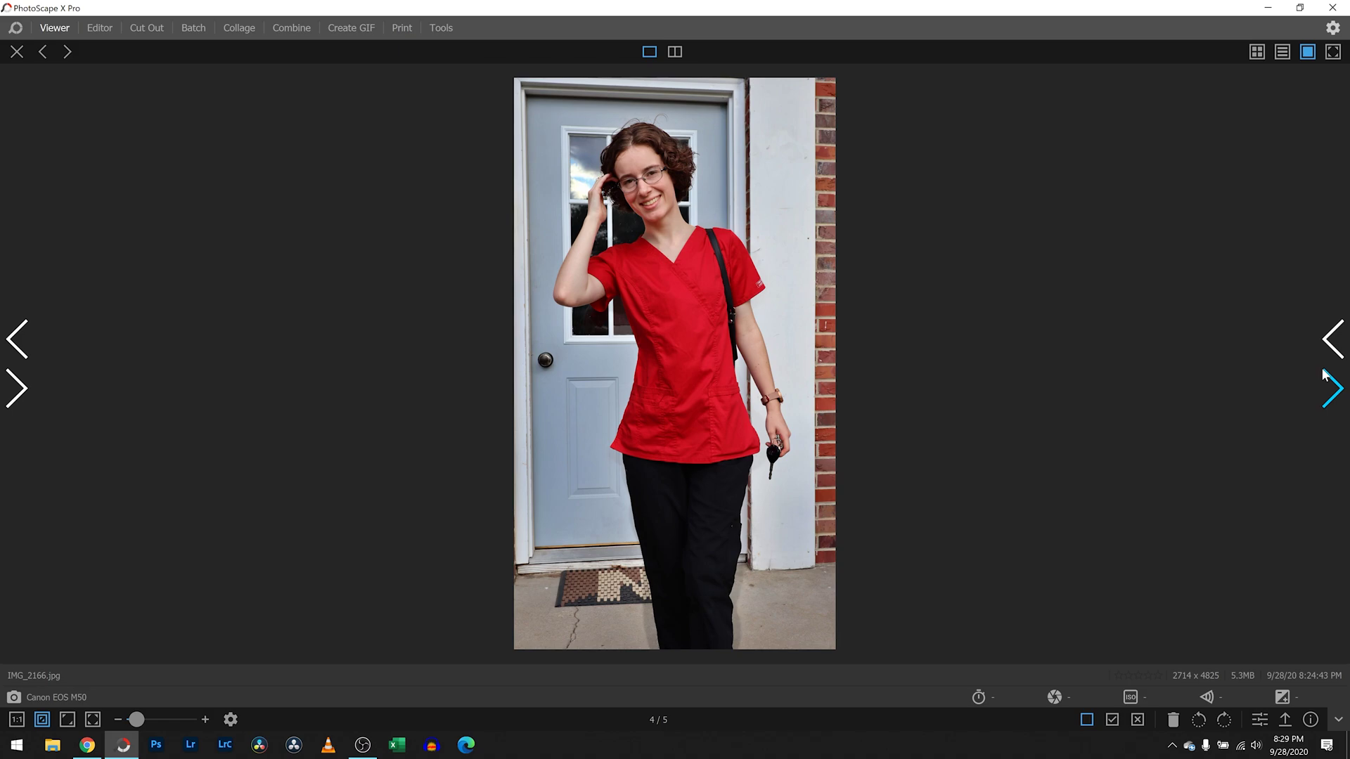
# Step: Minimize PhotoScape X Pro and switch to Chrome to show the blog's home page
pyautogui.click(1268, 7)
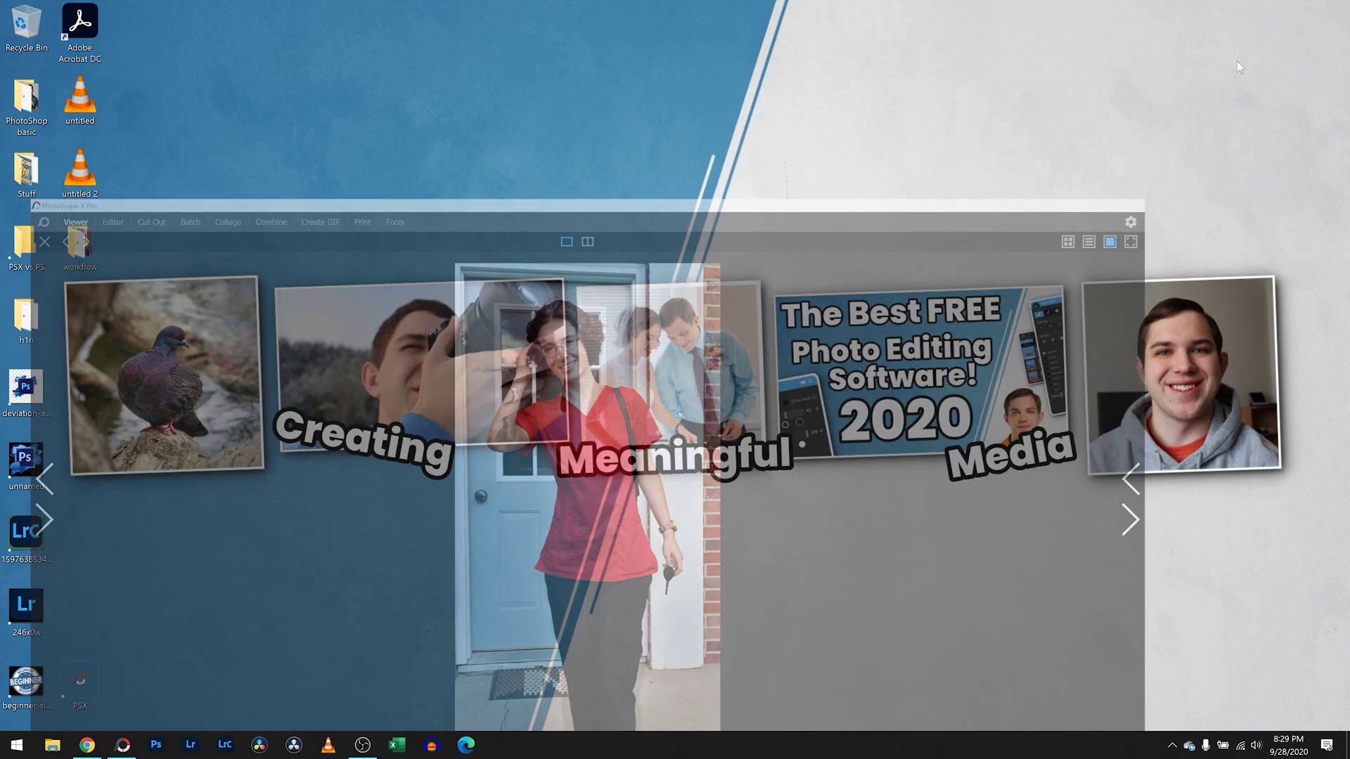
pyautogui.click(89, 750)
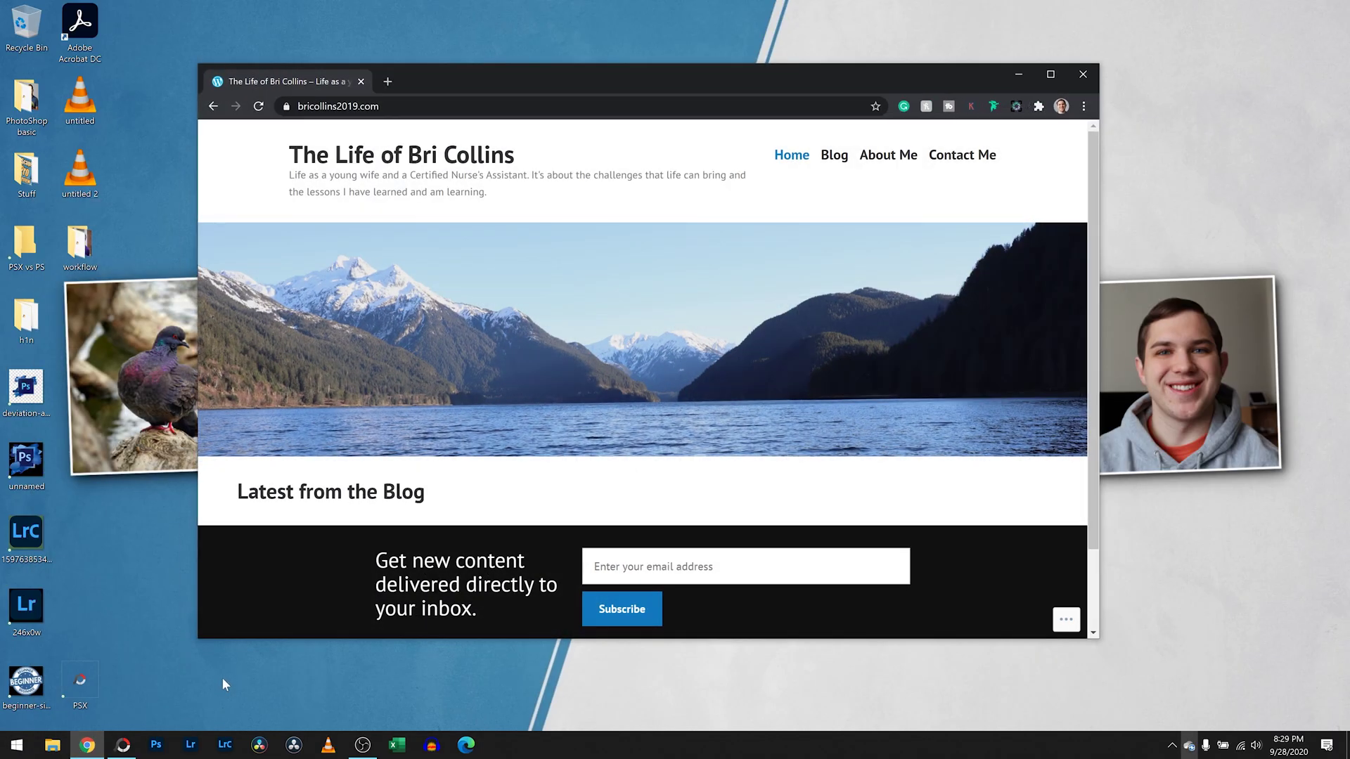